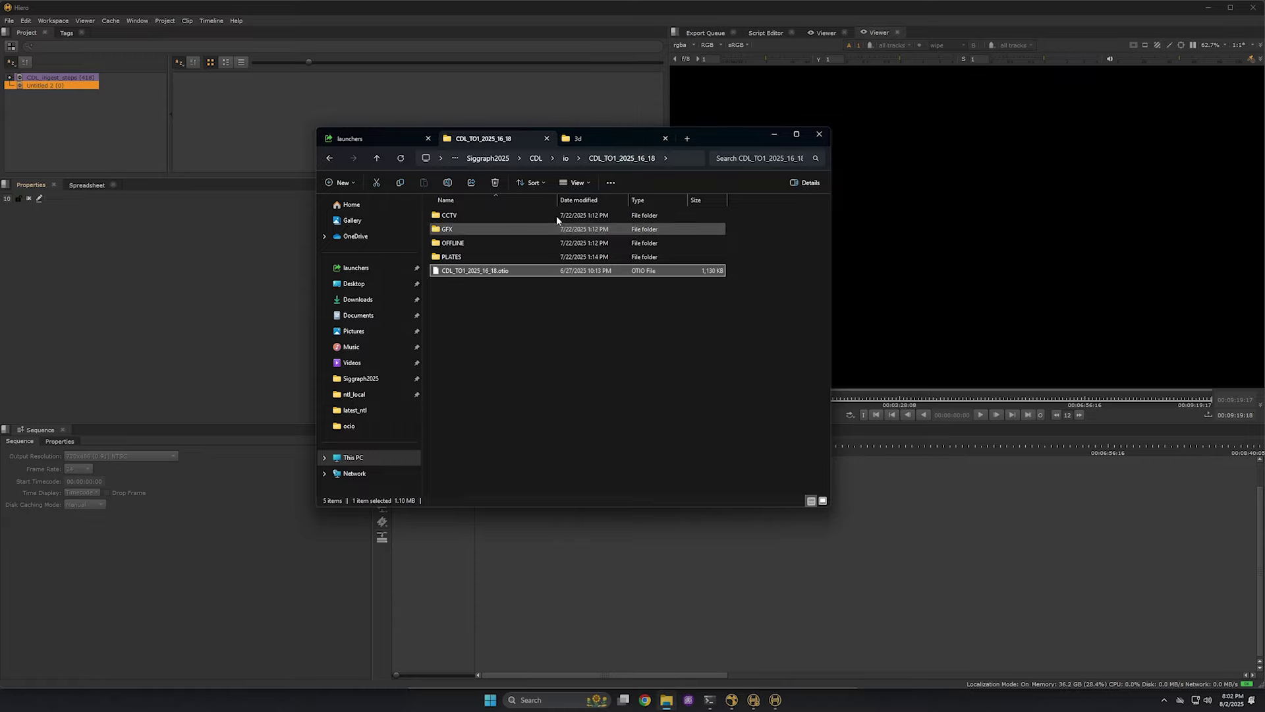
Import the CDL_TO1_2025_16_18 folder from the io directory into the Untitled 2 project and expand its bin.
{"action": "left_click", "coordinate": [565, 160]}
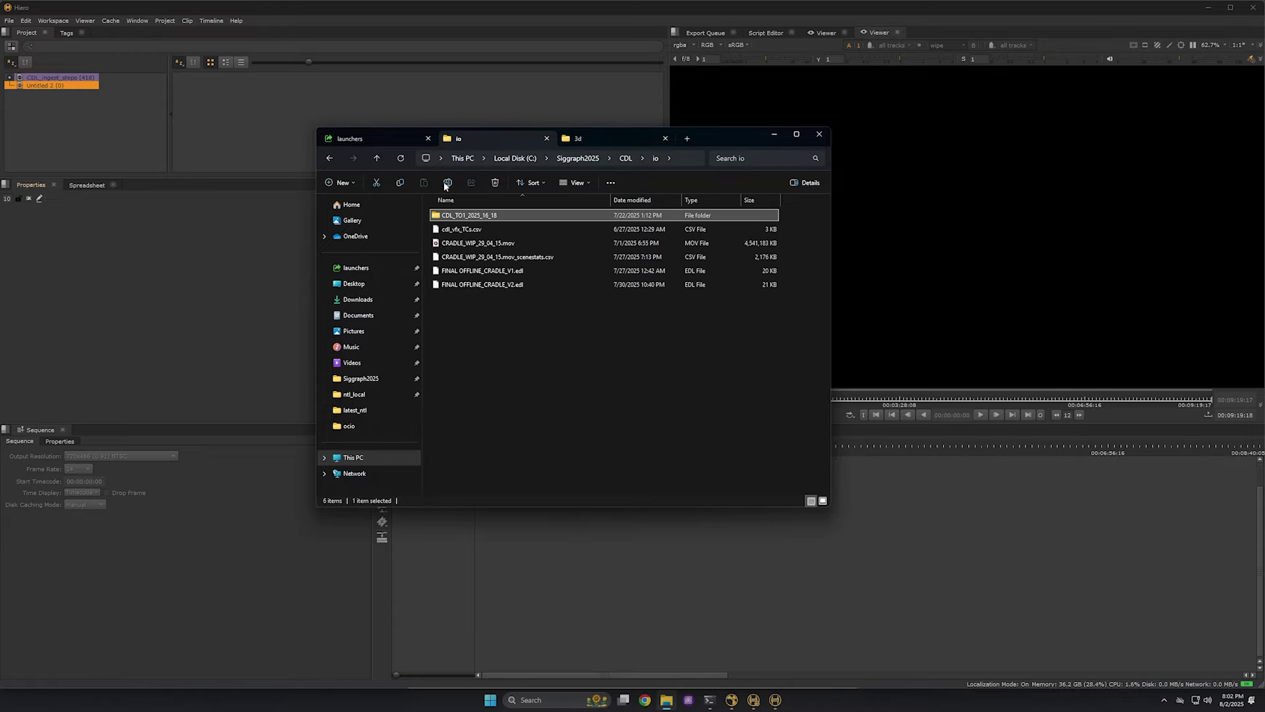
{"action": "left_click_drag", "start_coordinate": [449, 218], "coordinate": [83, 110]}
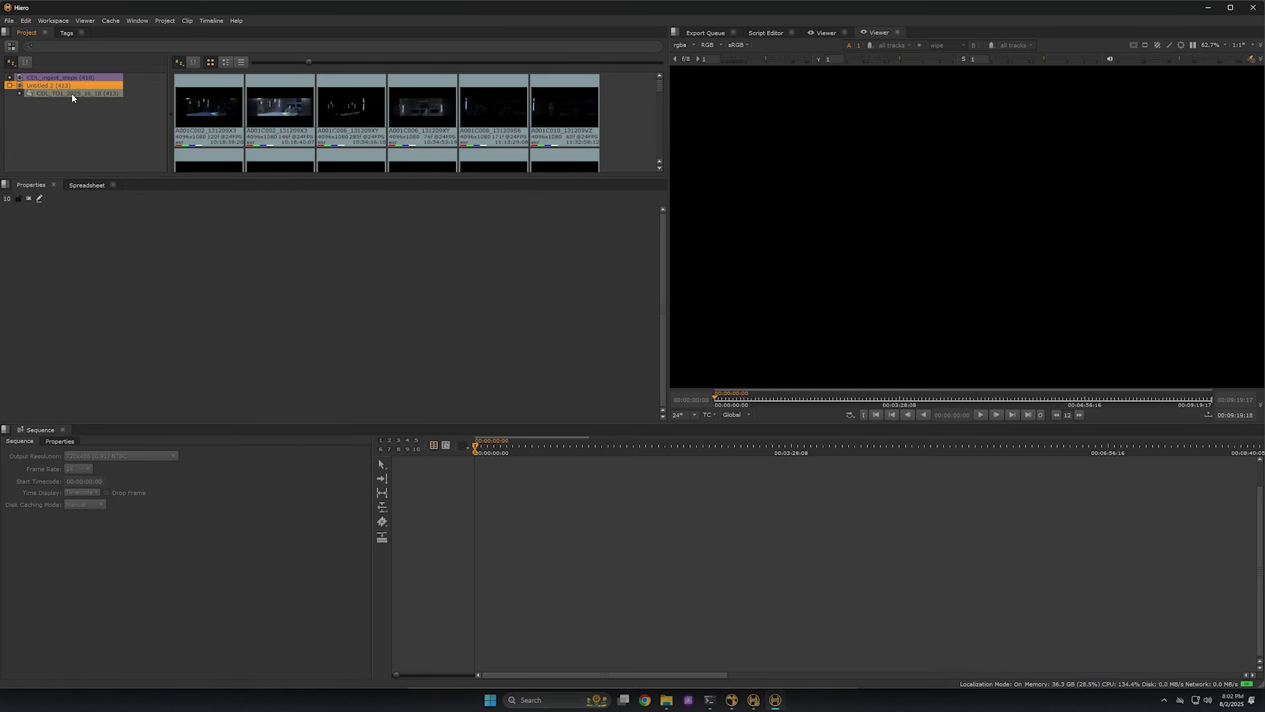
{"action": "left_click", "coordinate": [18, 94]}
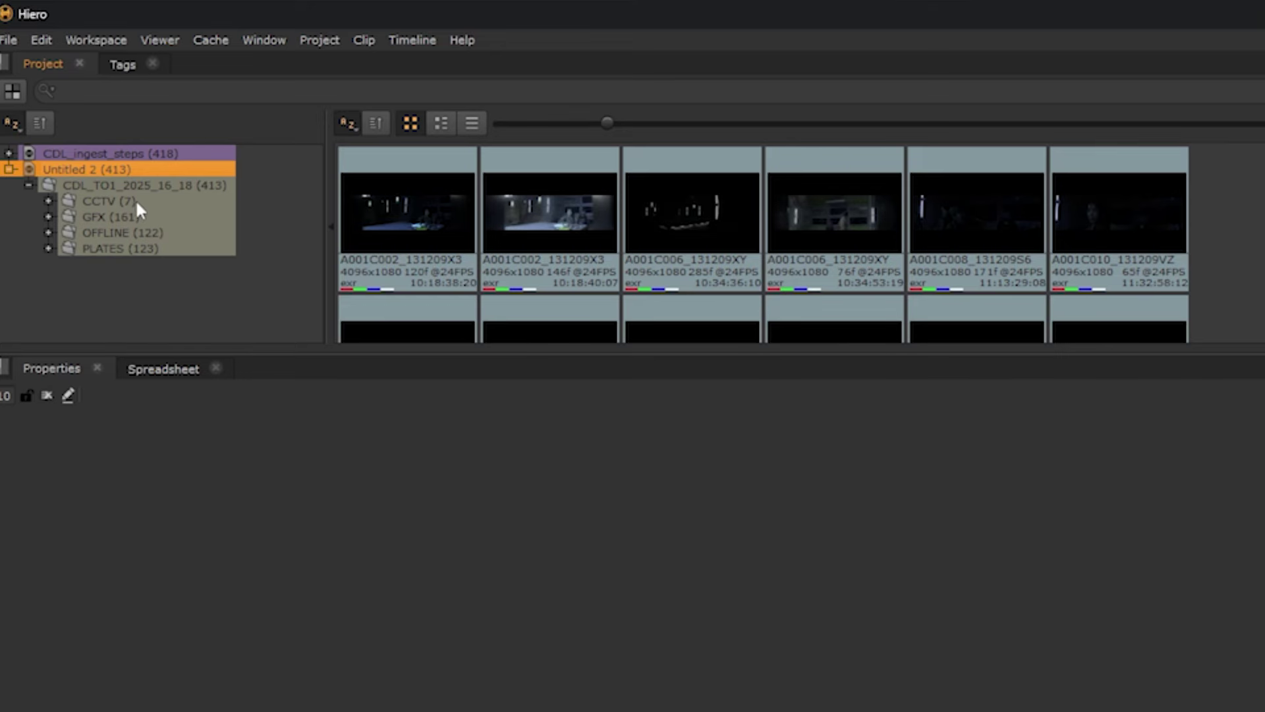
Open the CCTV bin's secCamA_fullFrame clip that has a black thumbnail and scrub through its first frames.
{"action": "left_click", "coordinate": [140, 207]}
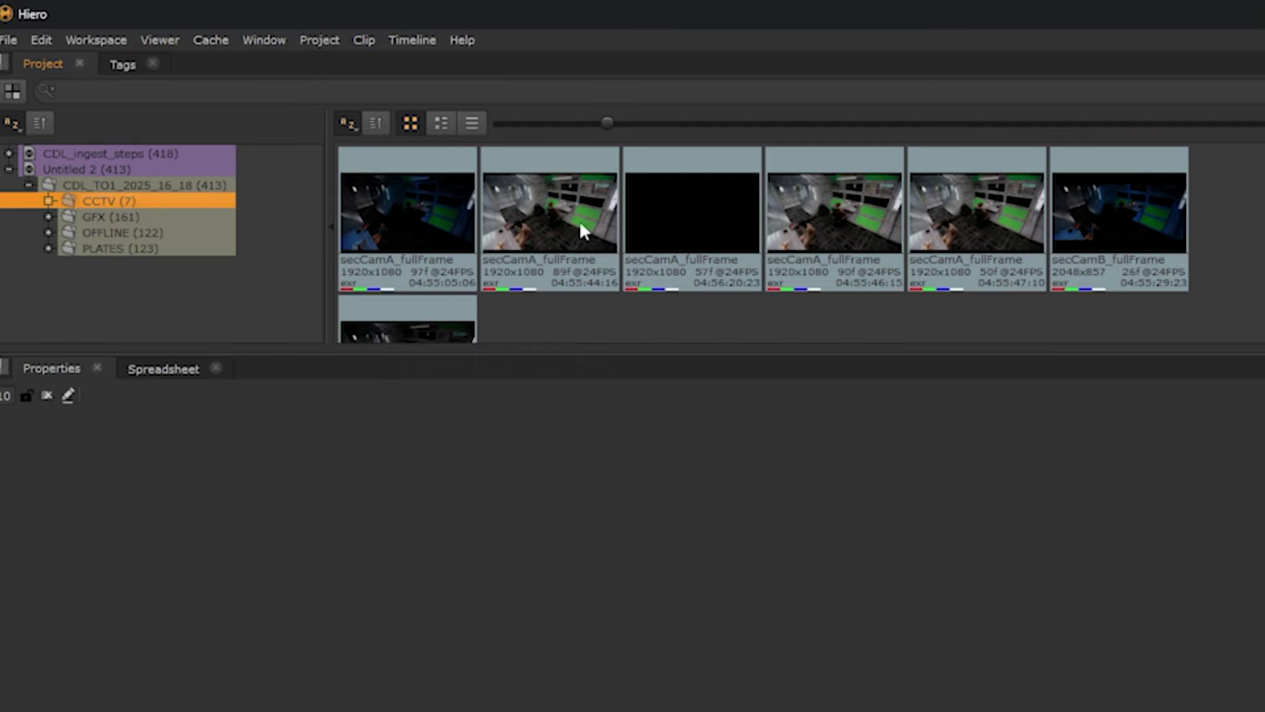
{"action": "left_click", "coordinate": [700, 226]}
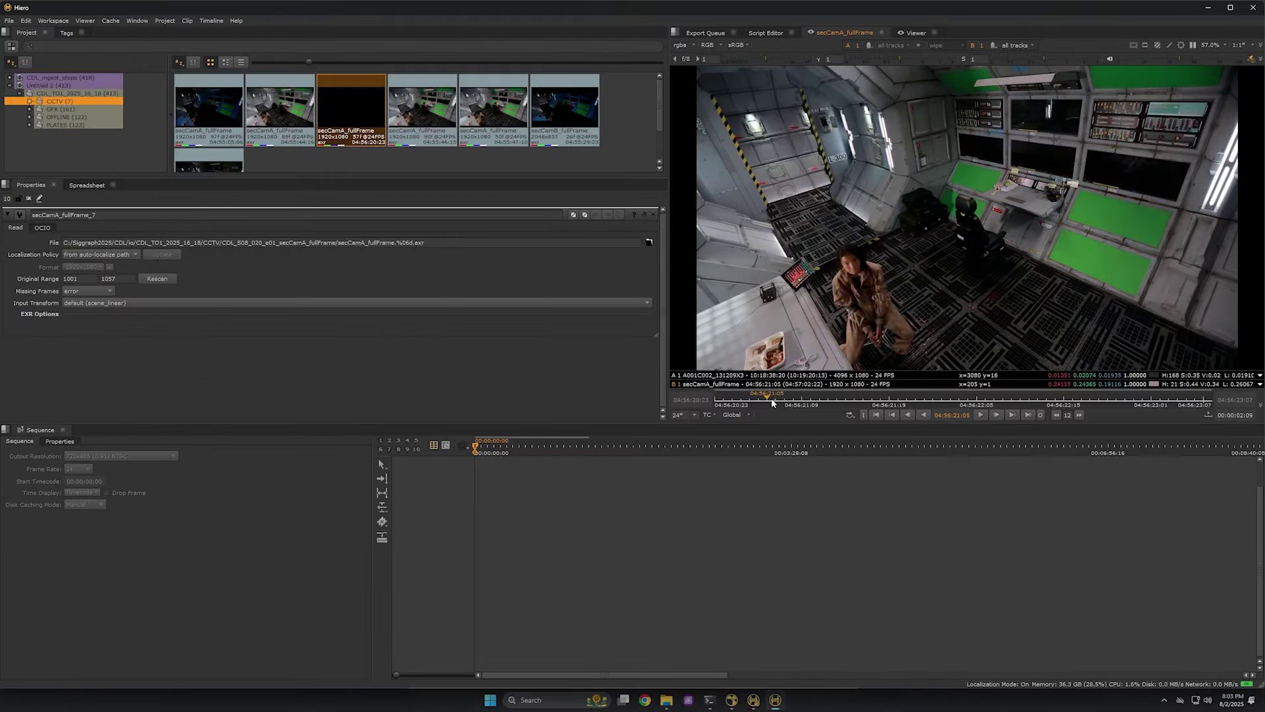
{"action": "left_click", "coordinate": [721, 402]}
{"action": "mouse_move", "coordinate": [721, 401]}
{"action": "left_mouse_down"}
{"action": "mouse_move", "coordinate": [781, 404]}
{"action": "mouse_move", "coordinate": [728, 403]}
{"action": "left_mouse_up"}
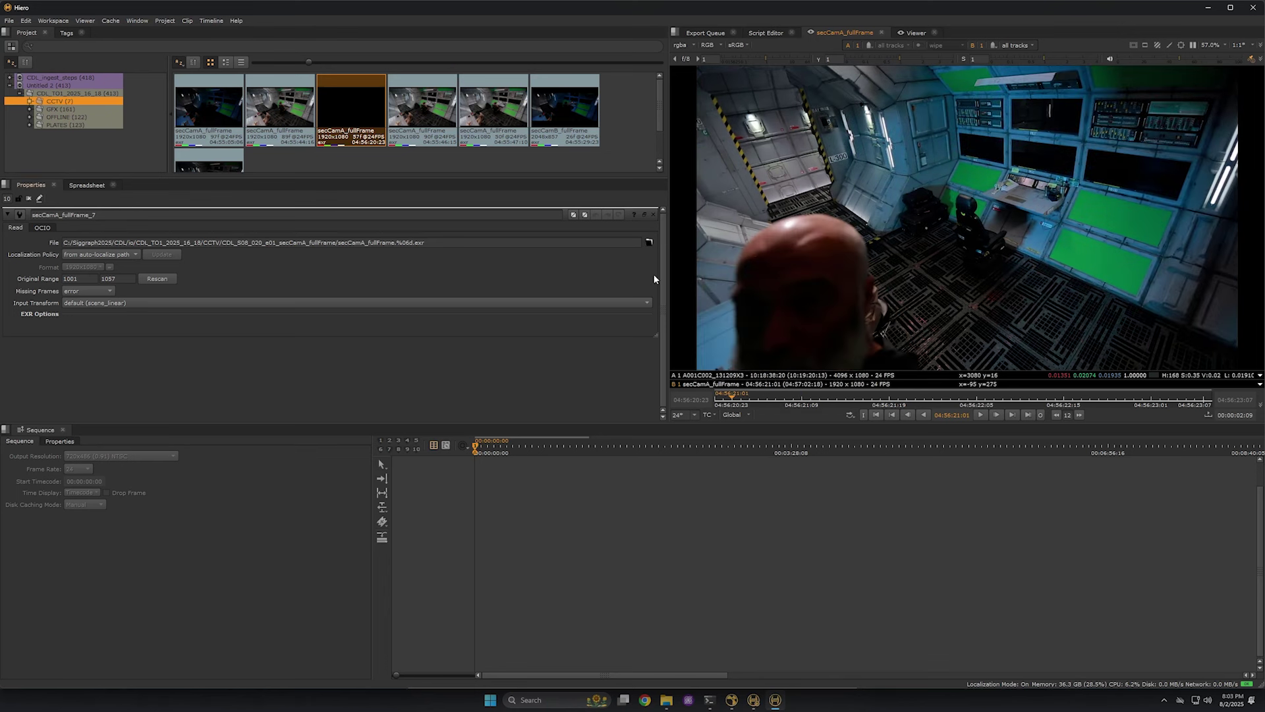
Set the poster frame of the black-thumbnail secCamA_fullFrame clip to Middle.
{"action": "right_click", "coordinate": [352, 109]}
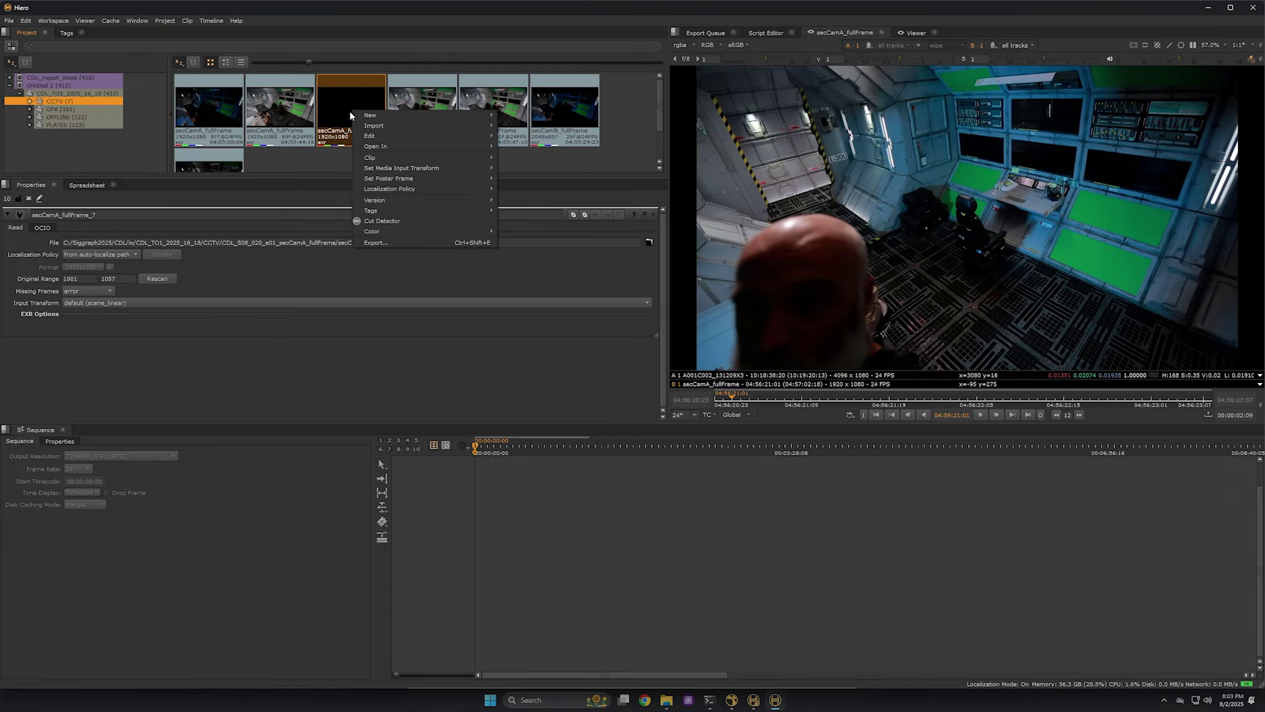
{"action": "mouse_move", "coordinate": [451, 169]}
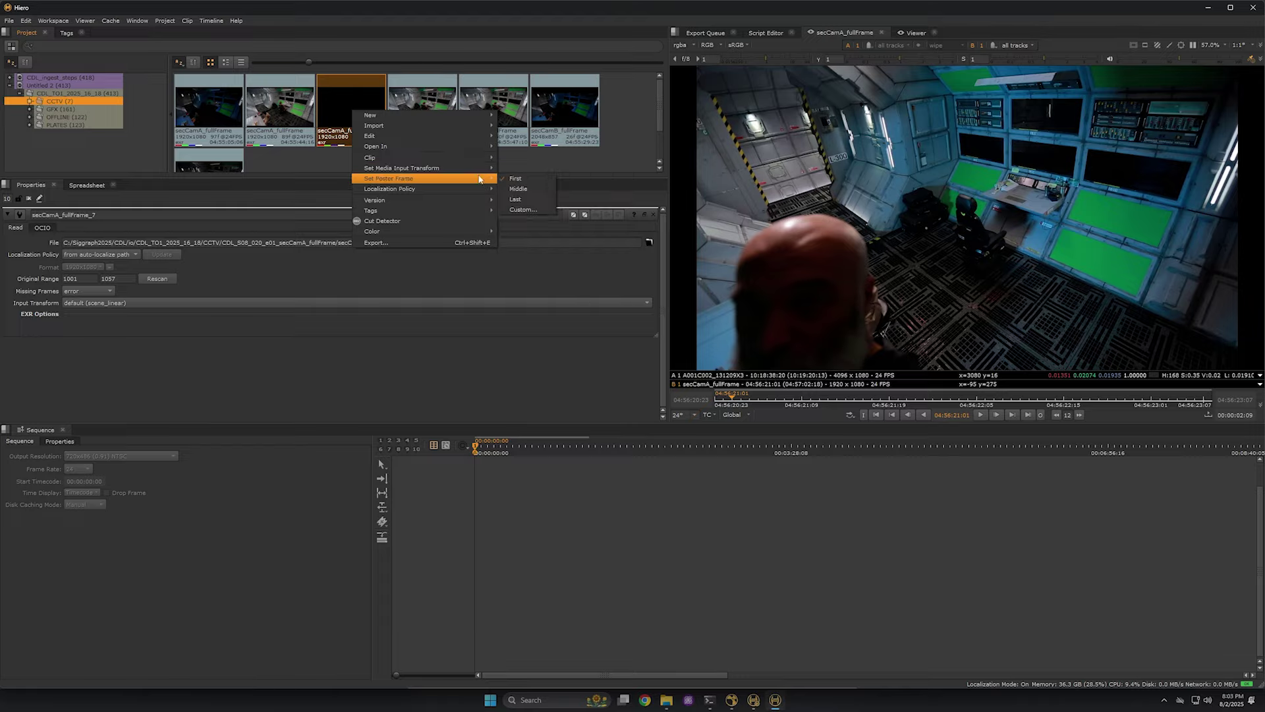
{"action": "left_click", "coordinate": [519, 189]}
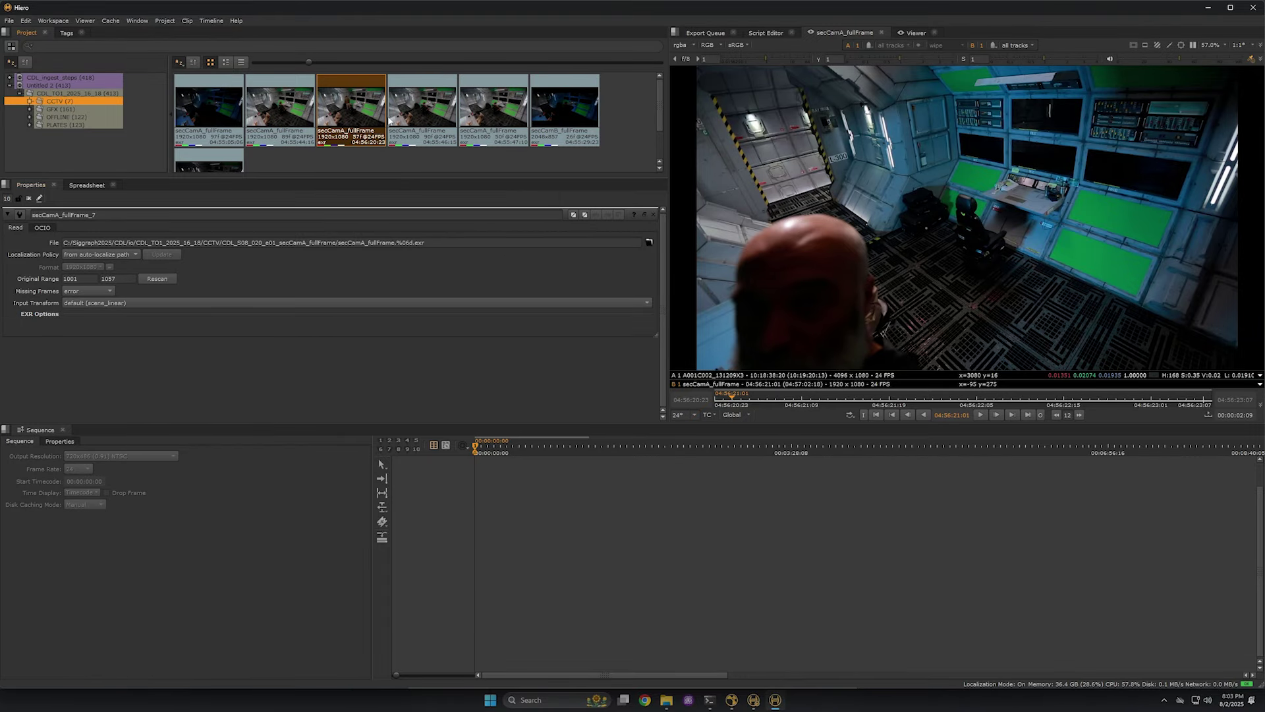
Expand the GFX bin and review the screen graphics in its A1 through B3 sub-bins.
{"action": "left_click", "coordinate": [81, 109]}
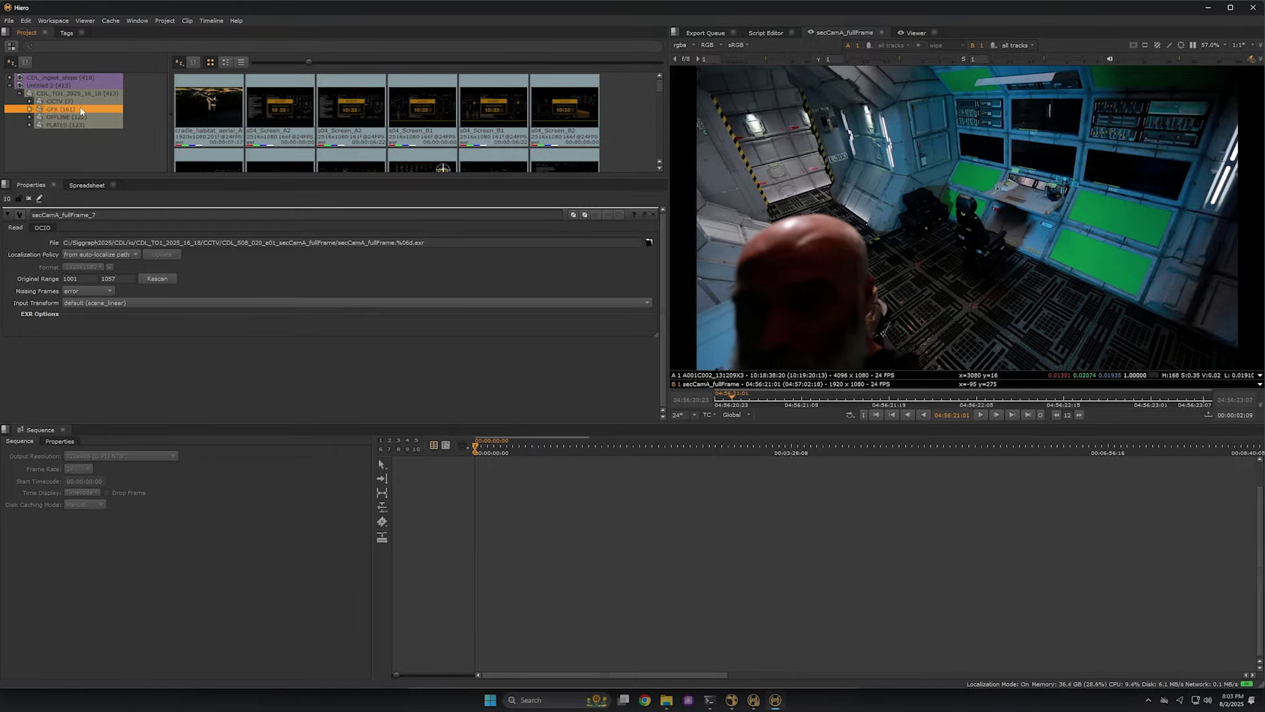
{"action": "left_click", "coordinate": [28, 110]}
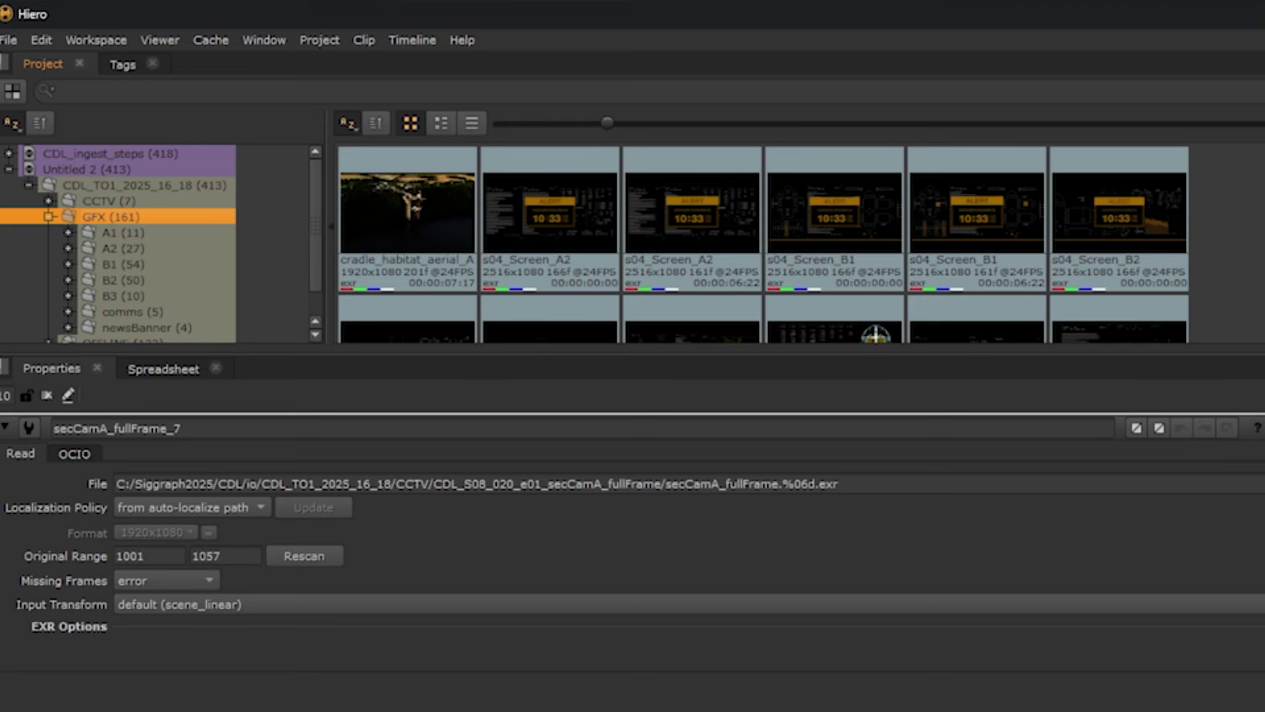
{"action": "left_click", "coordinate": [117, 228]}
{"action": "left_click", "coordinate": [135, 293], "text": "shift"}
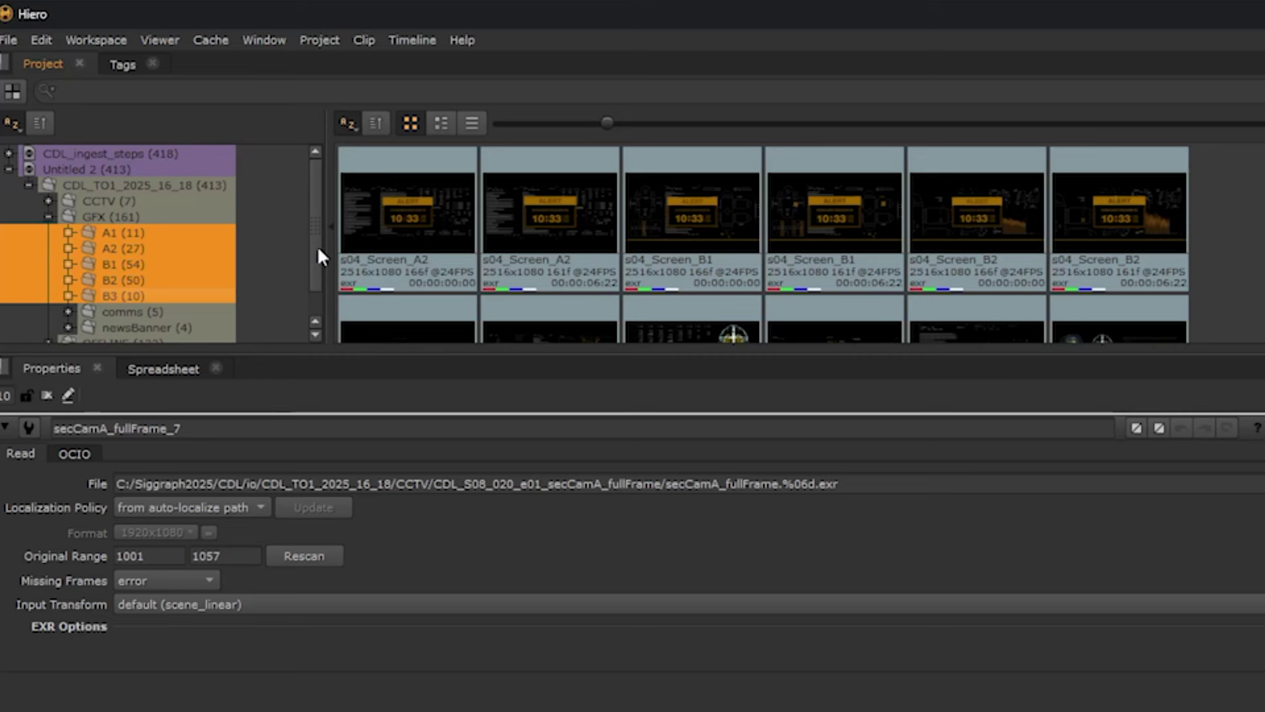
{"action": "left_click_drag", "start_coordinate": [312, 253], "coordinate": [314, 290]}
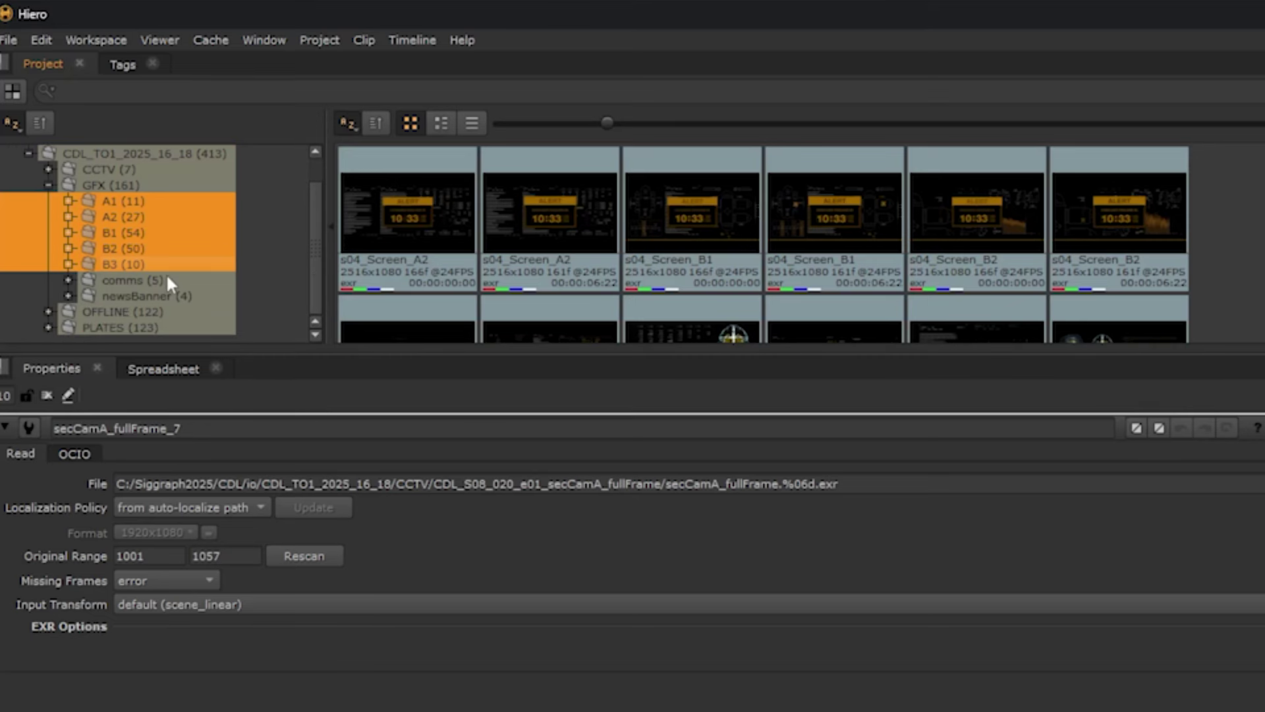
Play the s06_040_Comms_v002 clip from the comms bin in the viewer, stopping partway through.
{"action": "left_click", "coordinate": [132, 279]}
{"action": "left_click", "coordinate": [417, 229]}
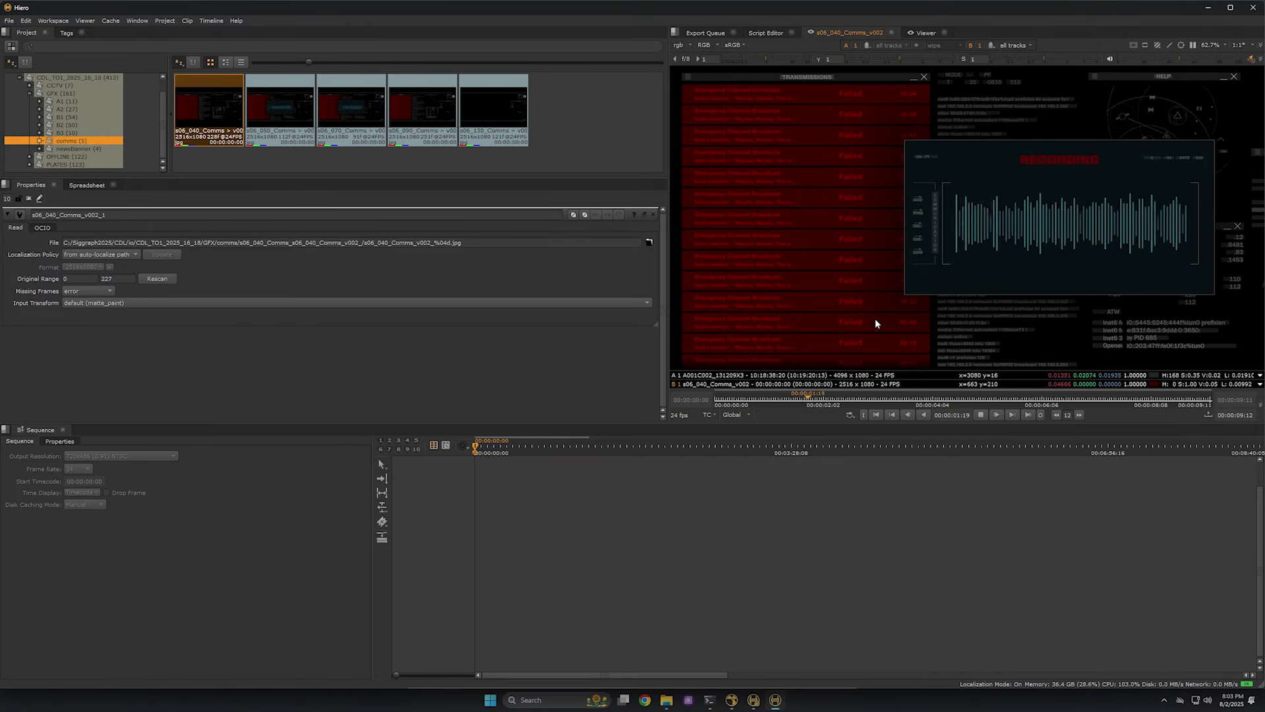
{"action": "key", "text": "space"}
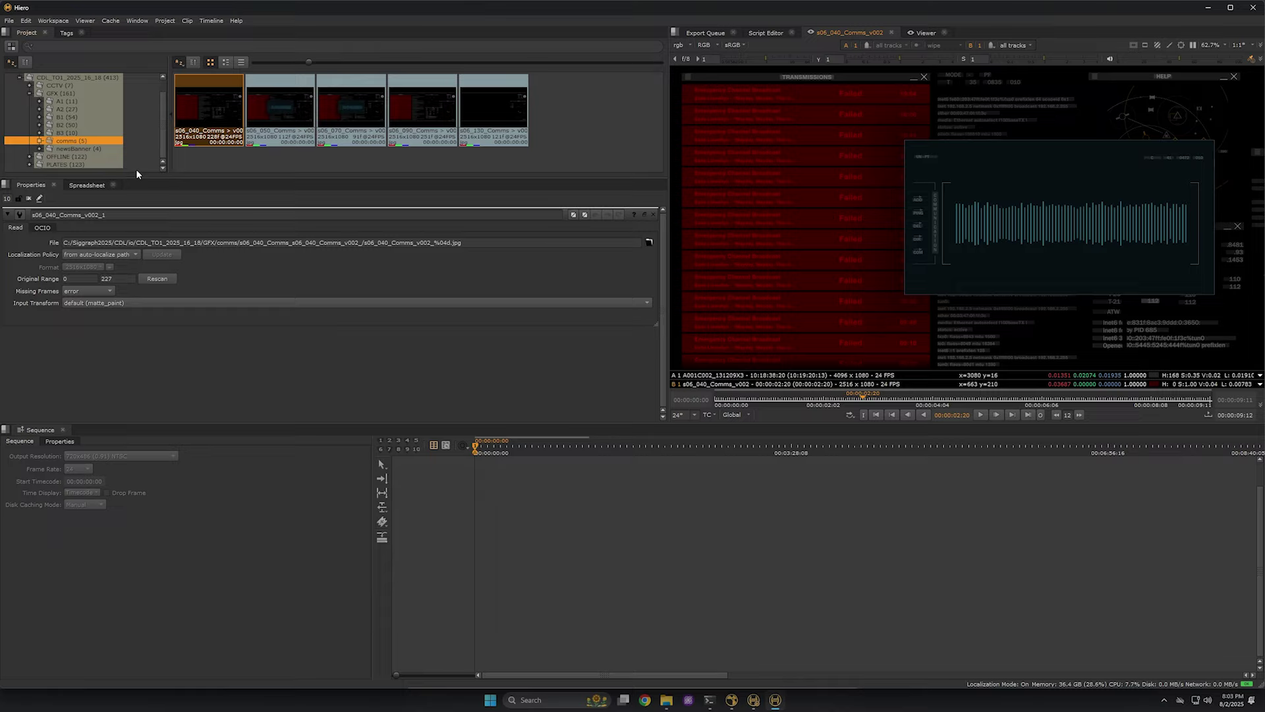
Open the cradle_habitat_aerial_A_v004 clip from the newsBanner bin and scrub through it.
{"action": "left_click", "coordinate": [78, 149]}
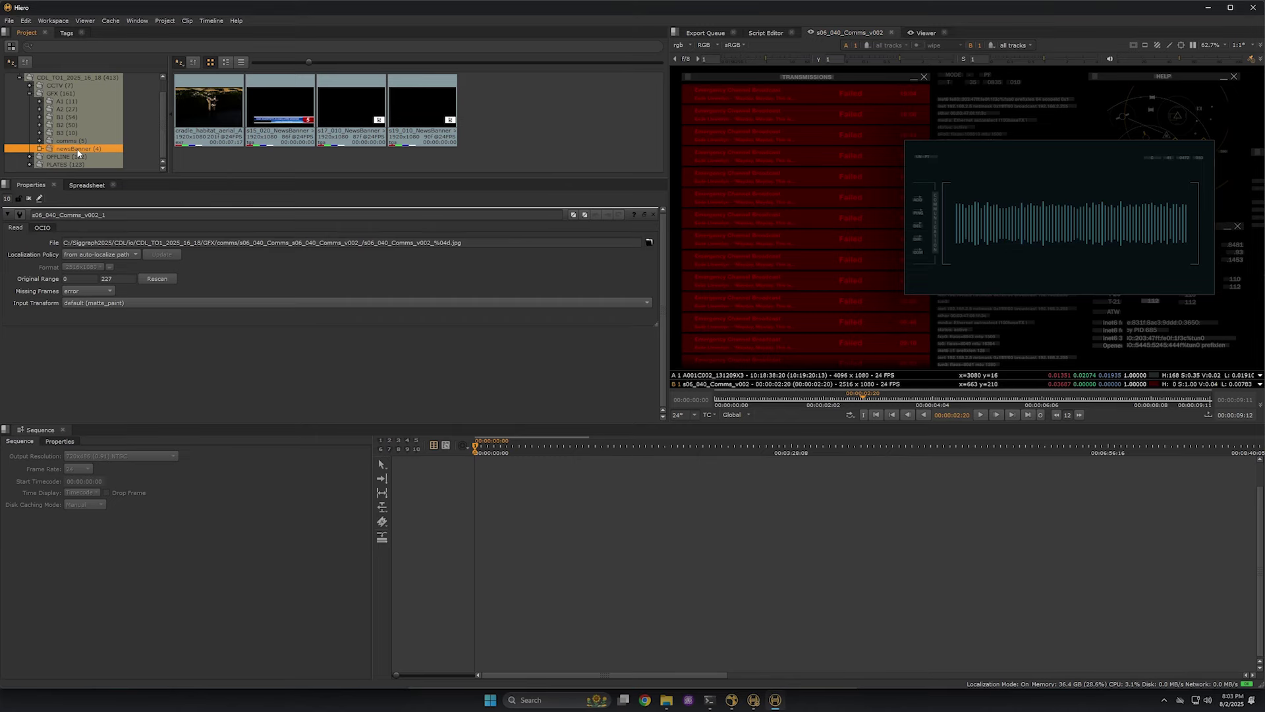
{"action": "double_click", "coordinate": [221, 113]}
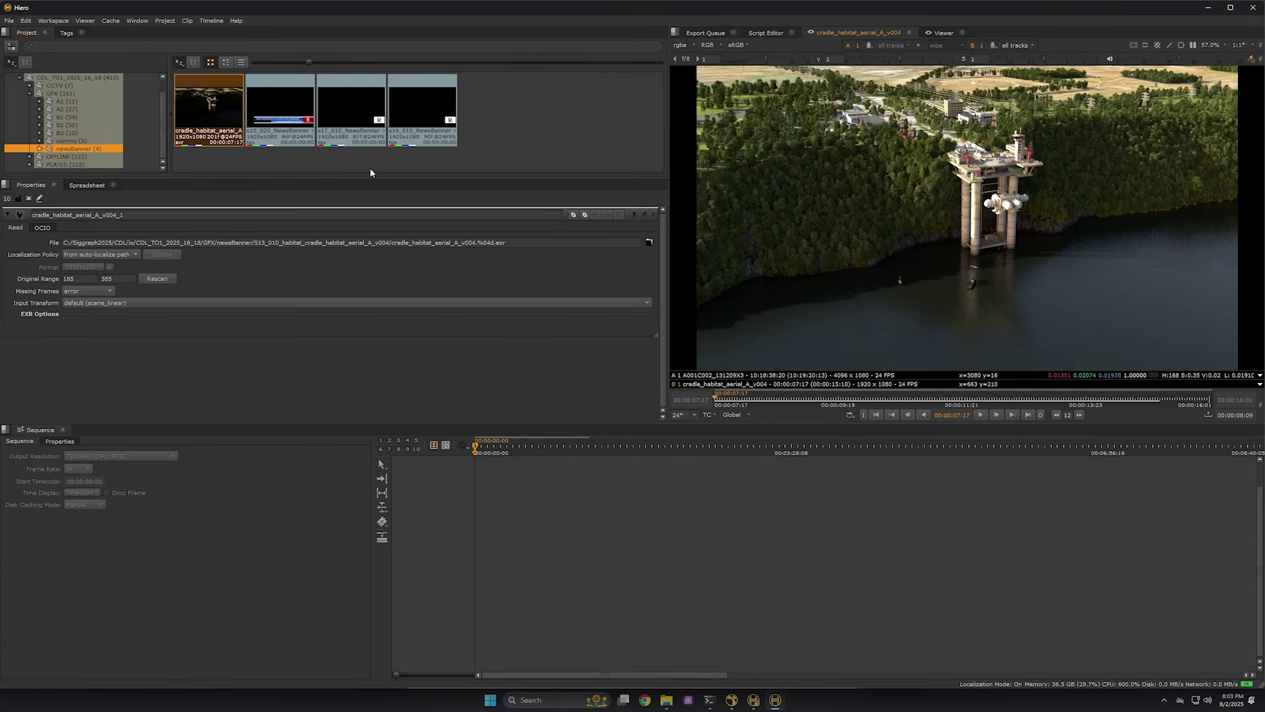
{"action": "left_click_drag", "start_coordinate": [717, 398], "coordinate": [878, 416]}
{"action": "left_click", "coordinate": [878, 416]}
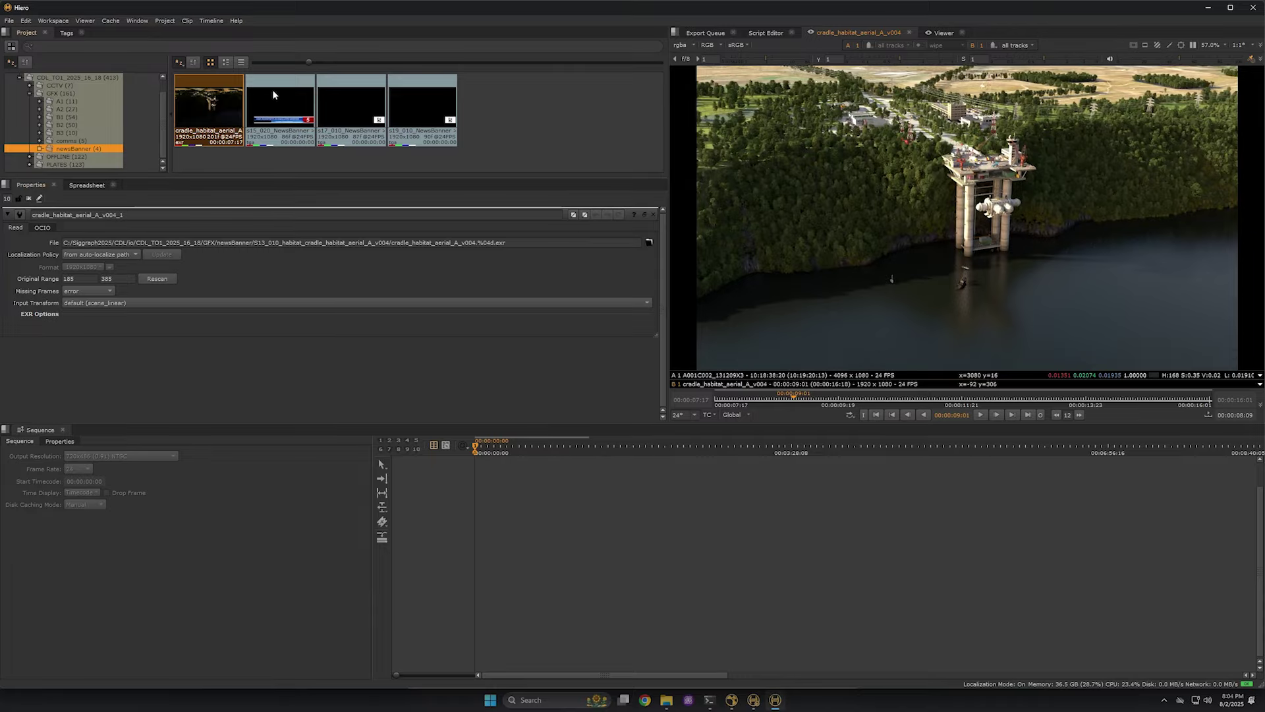
Overlay the s15_020_NewsBanner clip on the aerial clip in the viewer and check the composite by scrubbing and toggling the wipe.
{"action": "left_click_drag", "start_coordinate": [277, 102], "coordinate": [894, 196]}
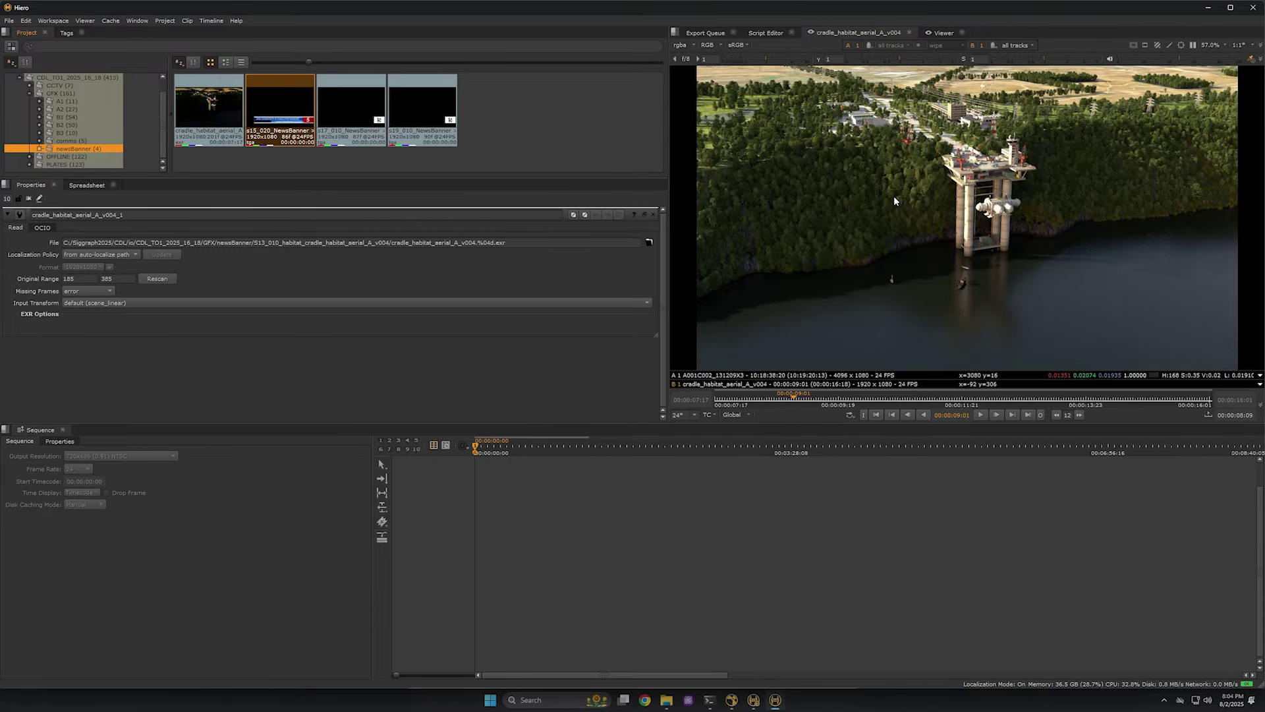
{"action": "left_click", "coordinate": [796, 396]}
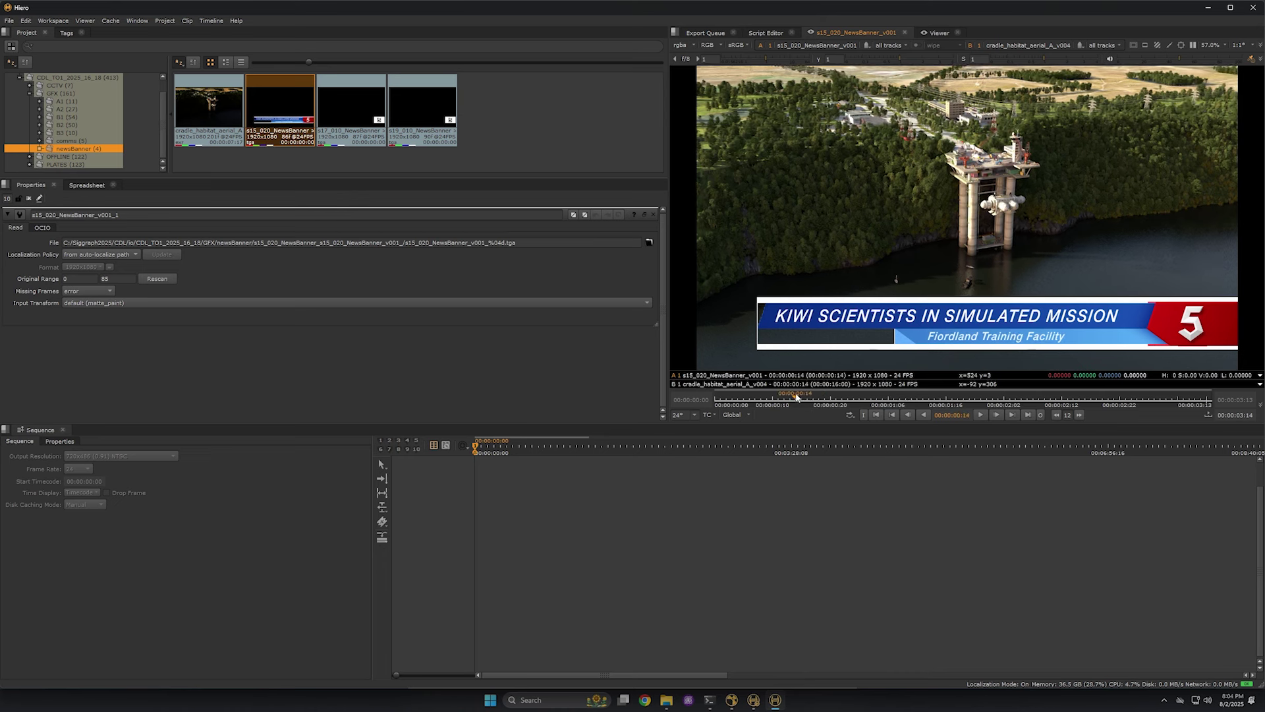
{"action": "left_click_drag", "start_coordinate": [796, 396], "coordinate": [987, 238]}
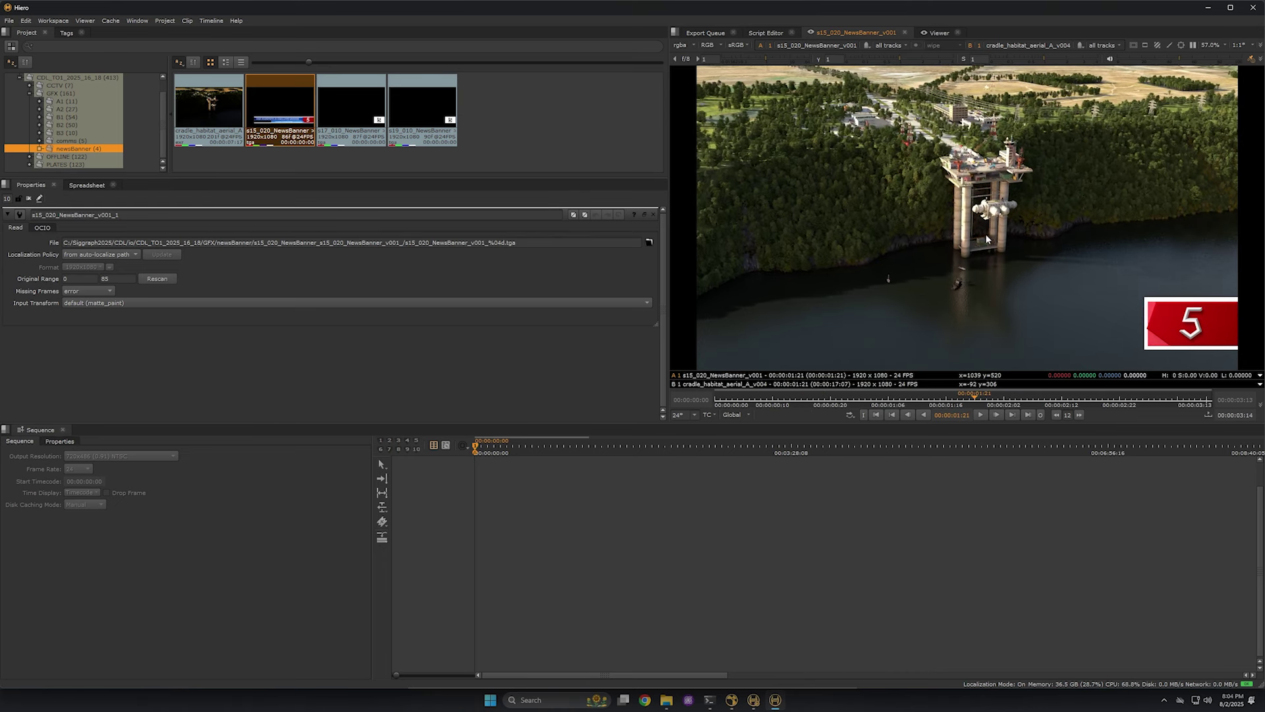
{"action": "key", "text": "w"}
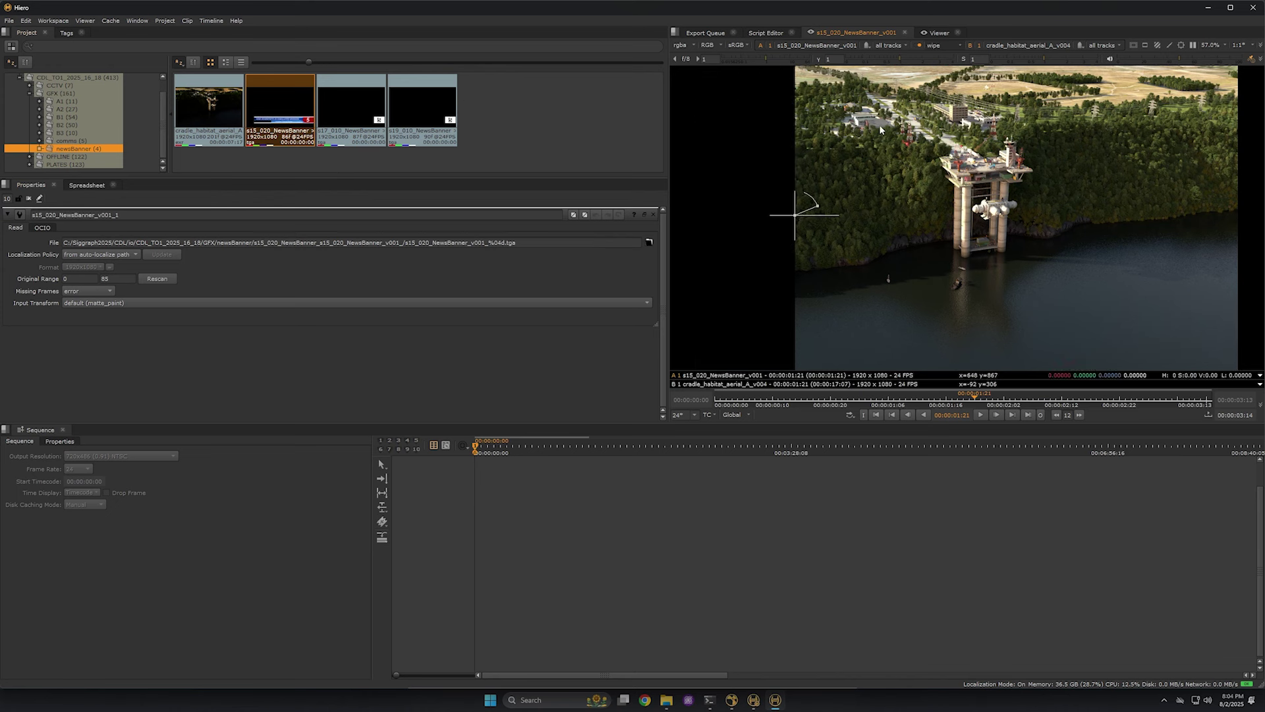
{"action": "key", "text": "w"}
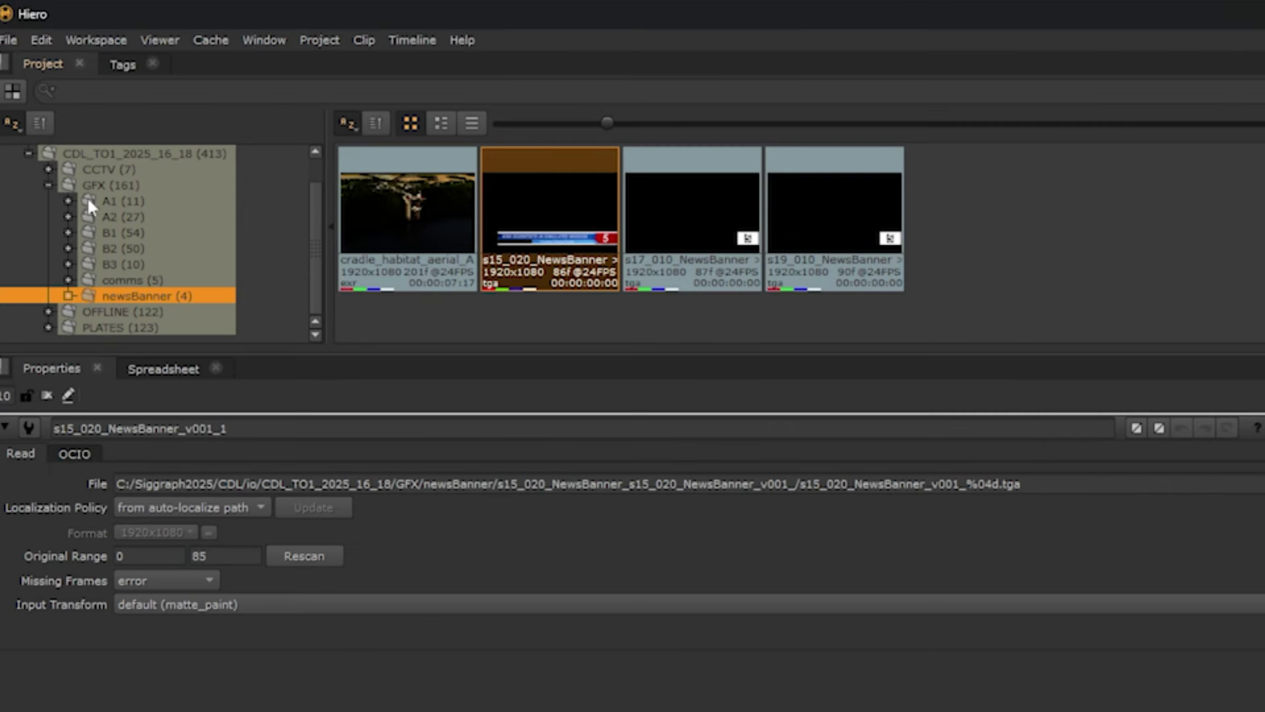
Collapse the GFX bin and view the S01_020 reference clip from the OFFLINE bin.
{"action": "left_click", "coordinate": [49, 185]}
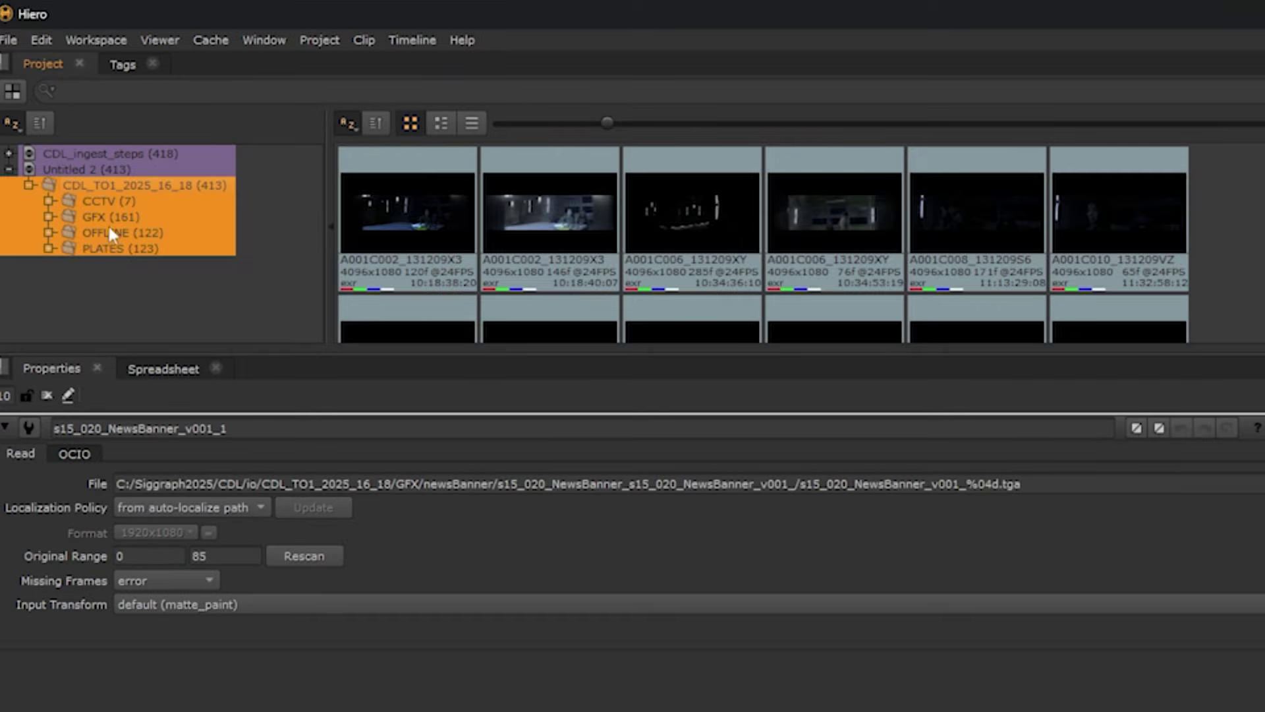
{"action": "left_click", "coordinate": [114, 232]}
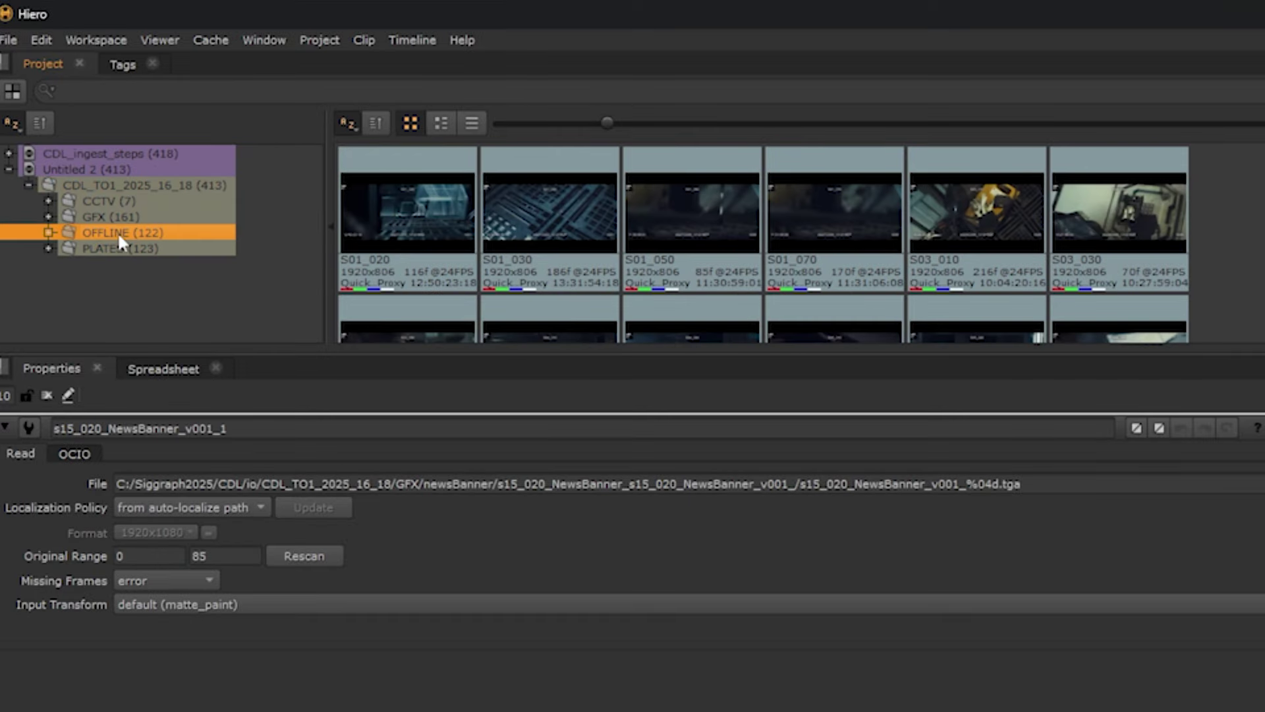
{"action": "left_click", "coordinate": [437, 219]}
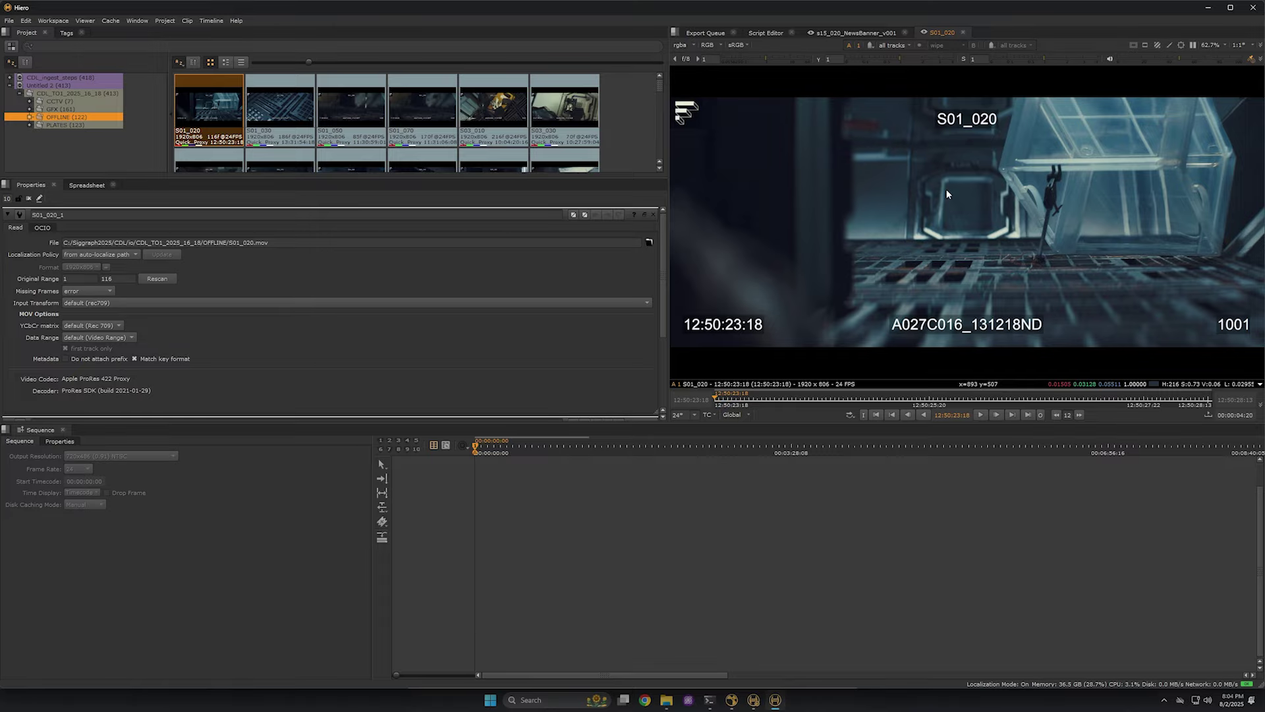
Open the first A001C002_131209X3 plate from the PLATES bin, fit it in the viewer and scrub through it.
{"action": "left_click", "coordinate": [70, 126]}
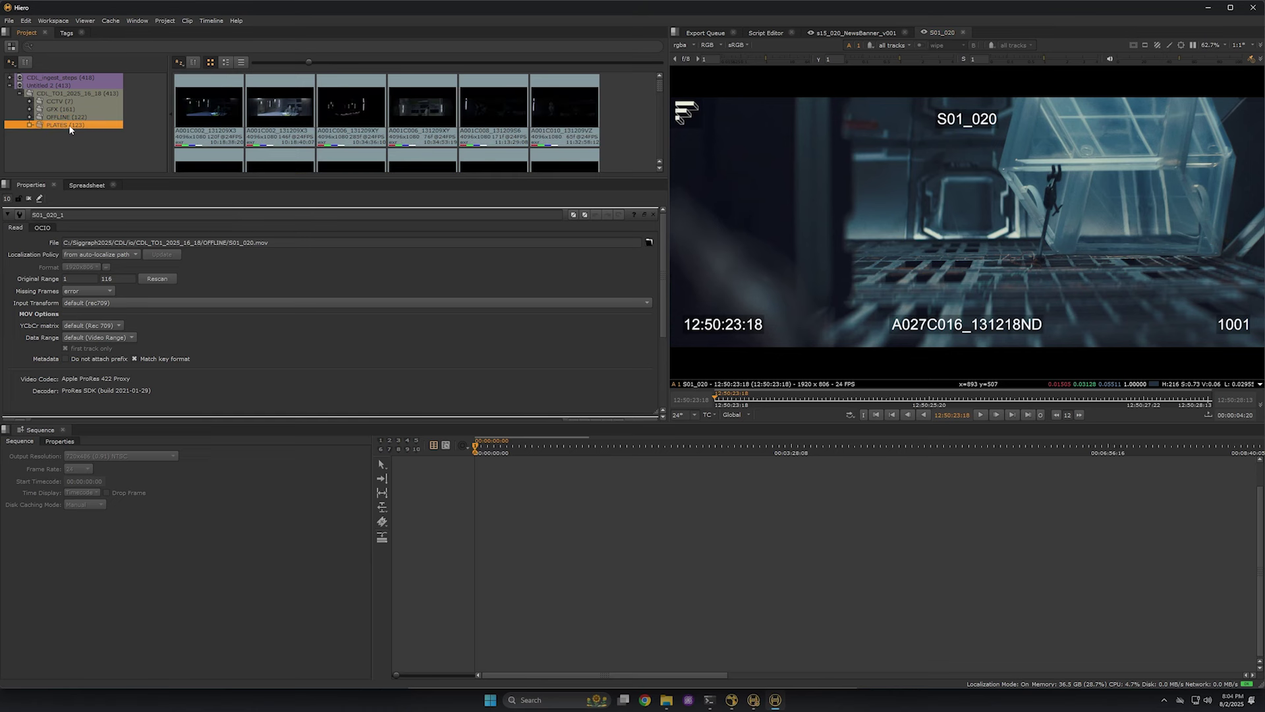
{"action": "double_click", "coordinate": [215, 114]}
{"action": "key", "text": "f"}
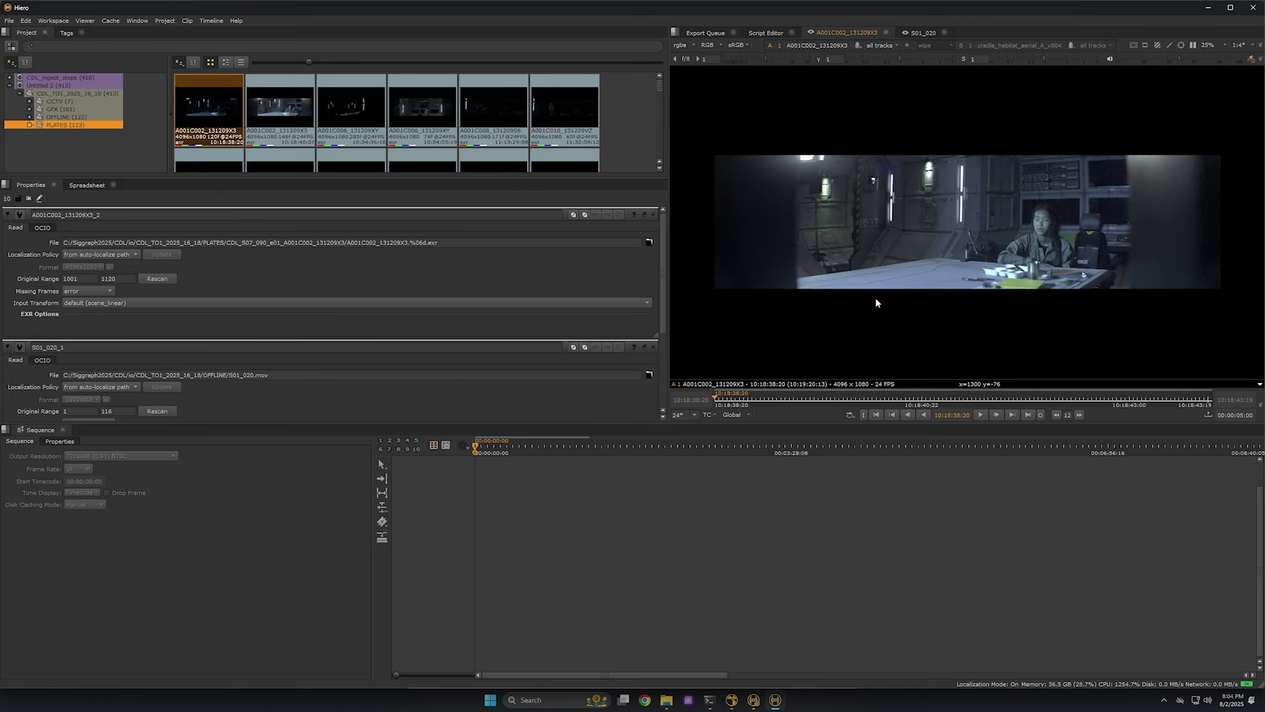
{"action": "left_click", "coordinate": [773, 403]}
{"action": "left_click_drag", "start_coordinate": [773, 404], "coordinate": [746, 403]}
Import the CDL_TO1_2025_16_18.otio file from the CDL_TO1_2025_16_18 folder into the Untitled 2 project.
{"action": "key", "text": "alt+Tab"}
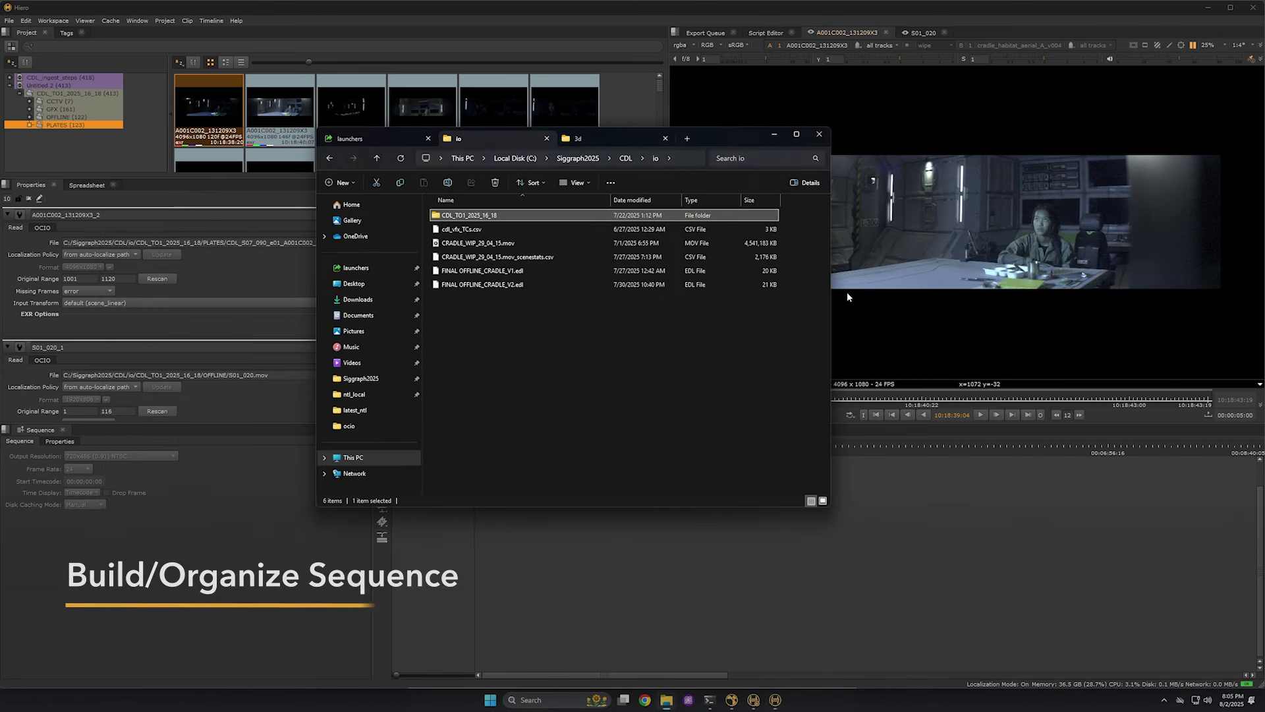
{"action": "double_click", "coordinate": [473, 215]}
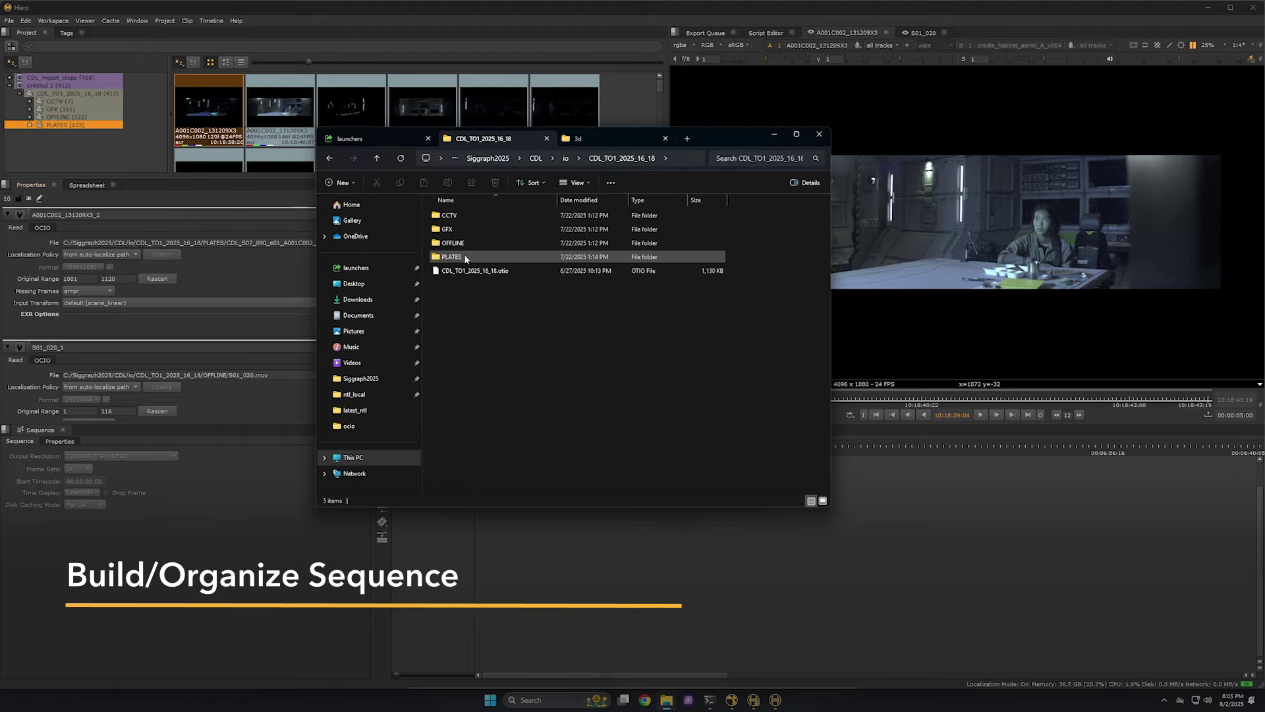
{"action": "left_click_drag", "start_coordinate": [463, 274], "coordinate": [84, 148]}
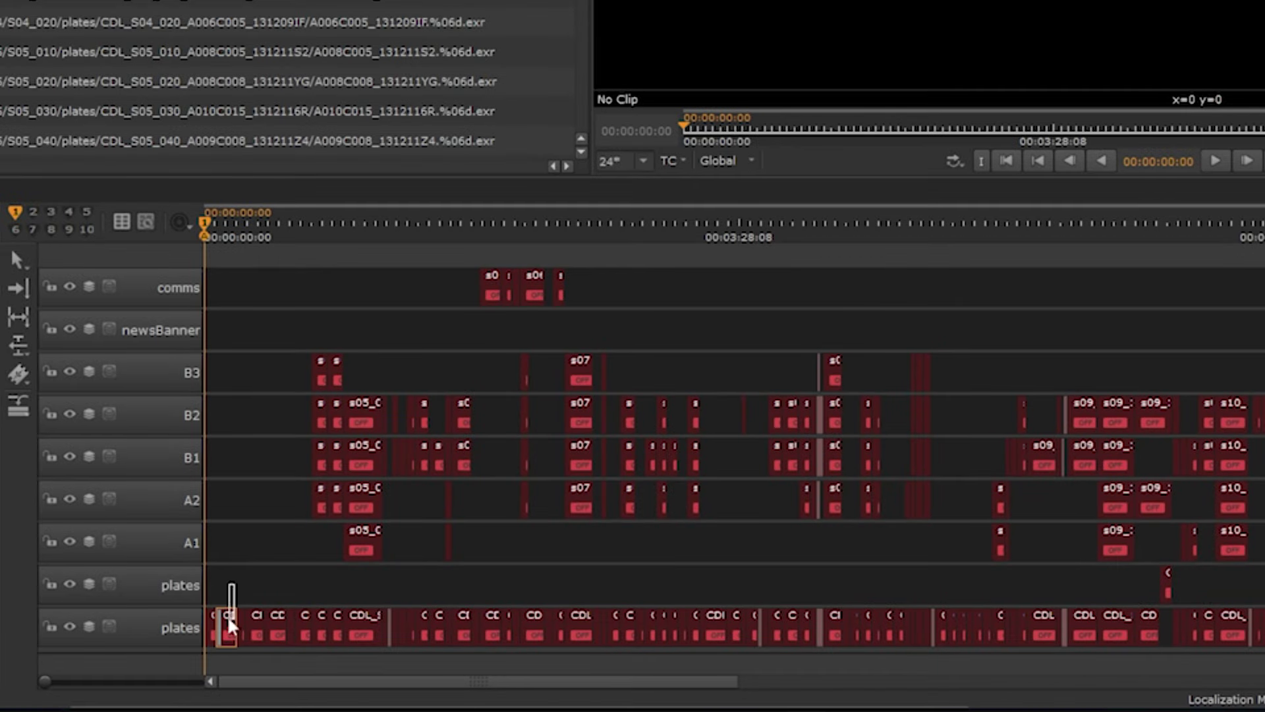
Examine how the offline plates and the stacked s04 screen graphics on tracks A2 to B3 line up in the string-out timeline.
{"action": "left_click_drag", "start_coordinate": [227, 615], "coordinate": [279, 572]}
{"action": "left_click_drag", "start_coordinate": [302, 306], "coordinate": [336, 603]}
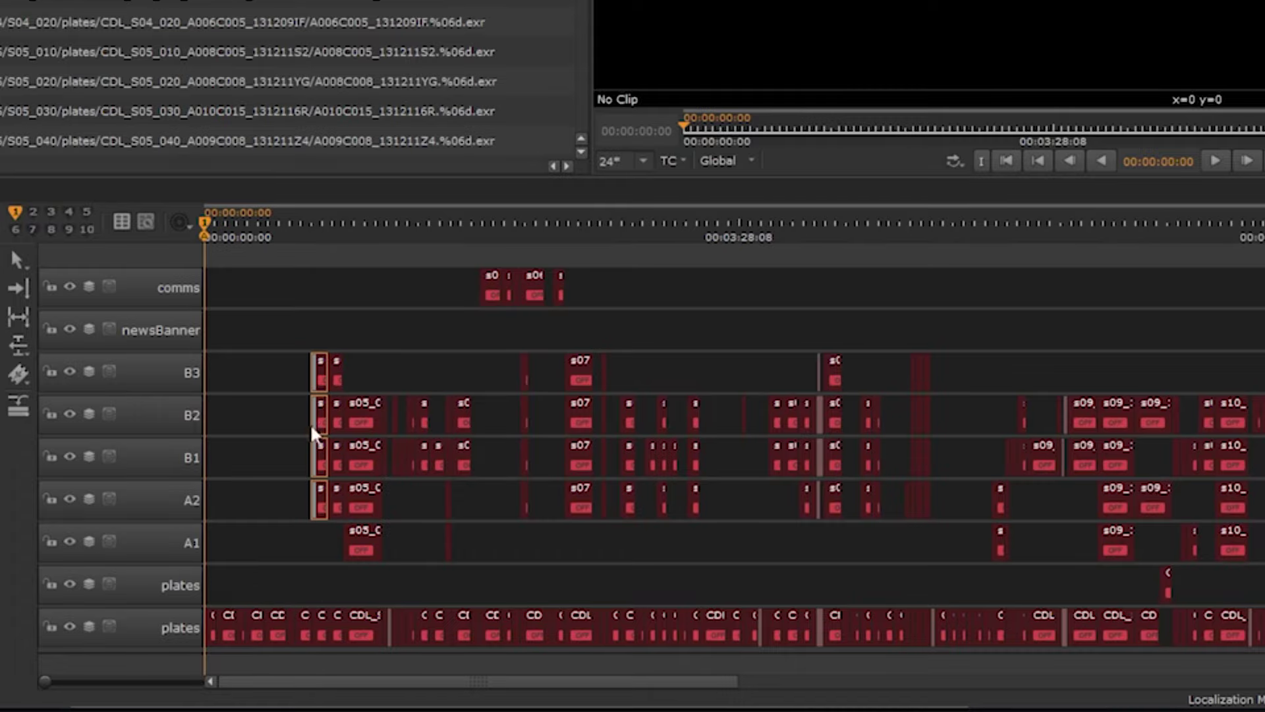
{"action": "scroll", "coordinate": [293, 458], "scroll_direction": "up", "scroll_amount": 5}
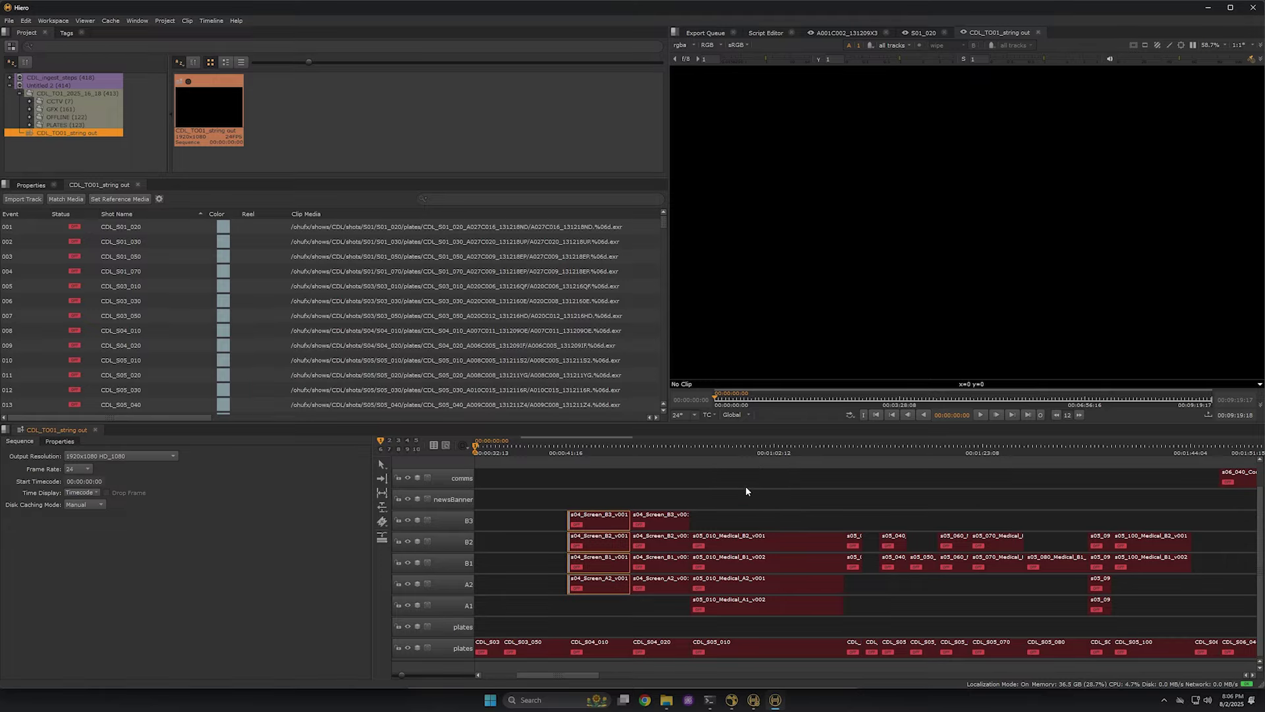
{"action": "left_click", "coordinate": [754, 462]}
{"action": "key", "text": "shift+z"}
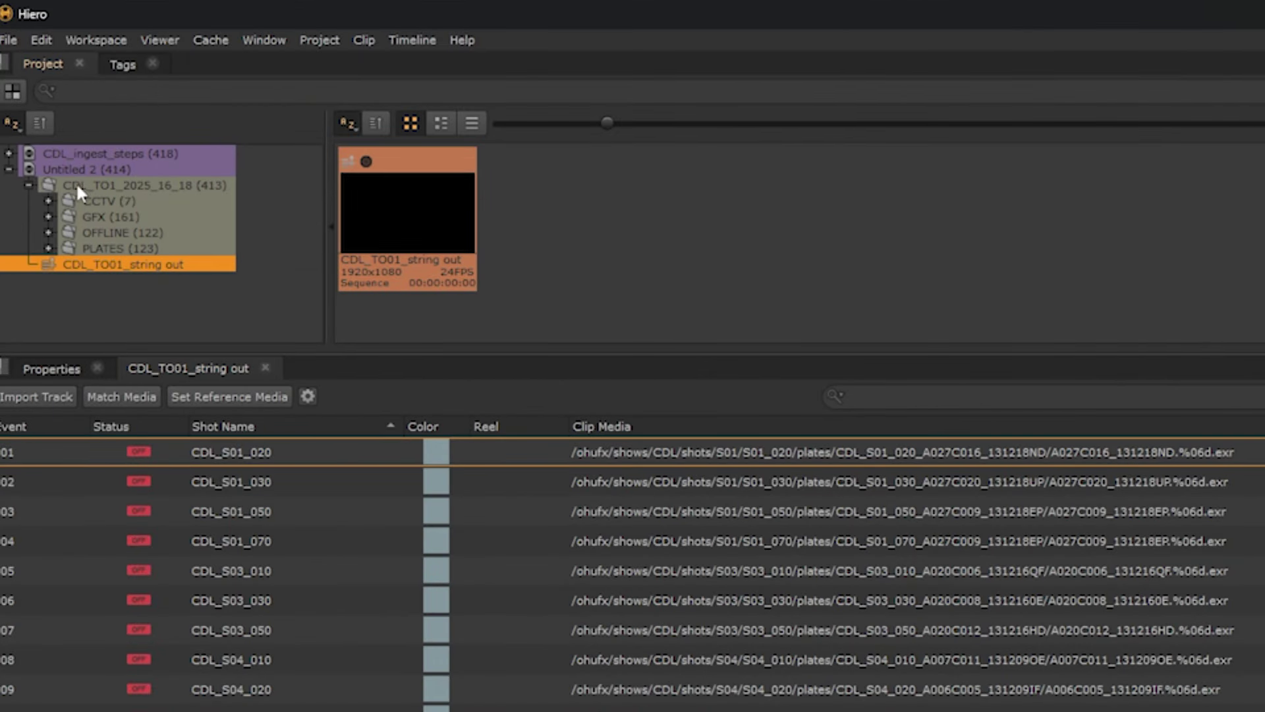
Conform the string-out sequence to the media in the CDL_TO1_2025_16_18 bin, keeping the conform options as they are.
{"action": "left_click_drag", "start_coordinate": [84, 184], "coordinate": [121, 388]}
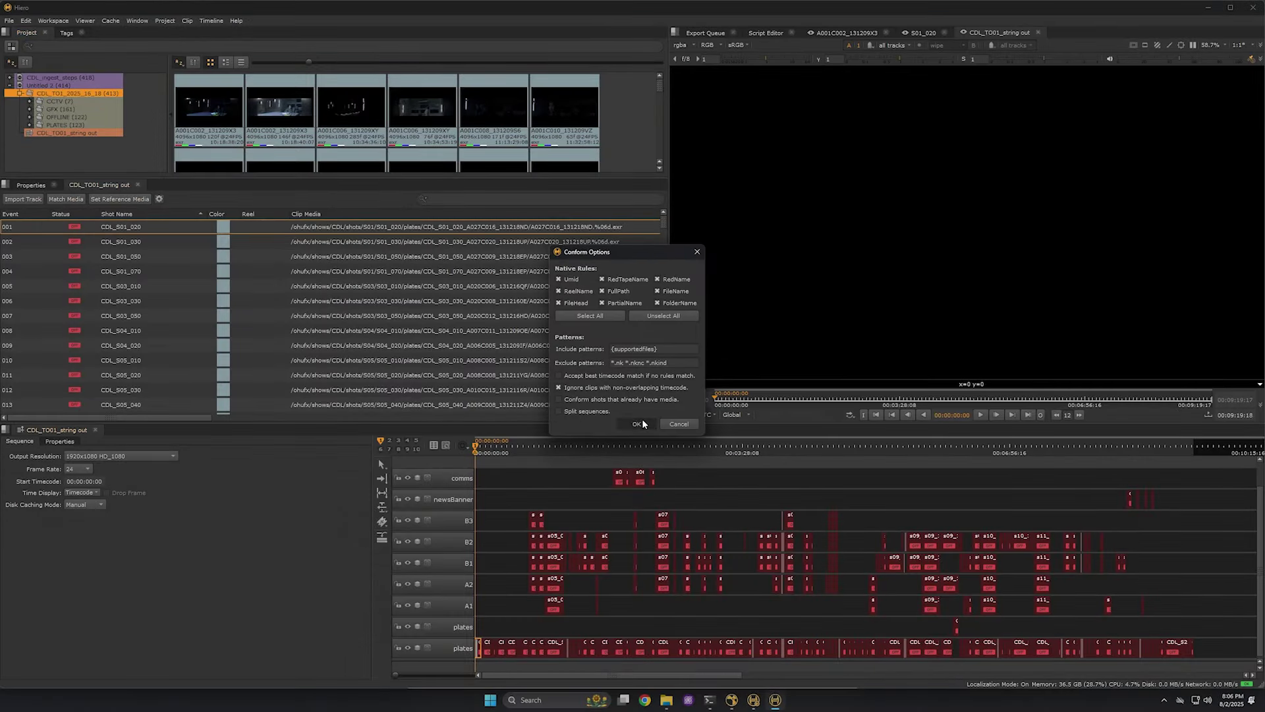
{"action": "left_click", "coordinate": [637, 424]}
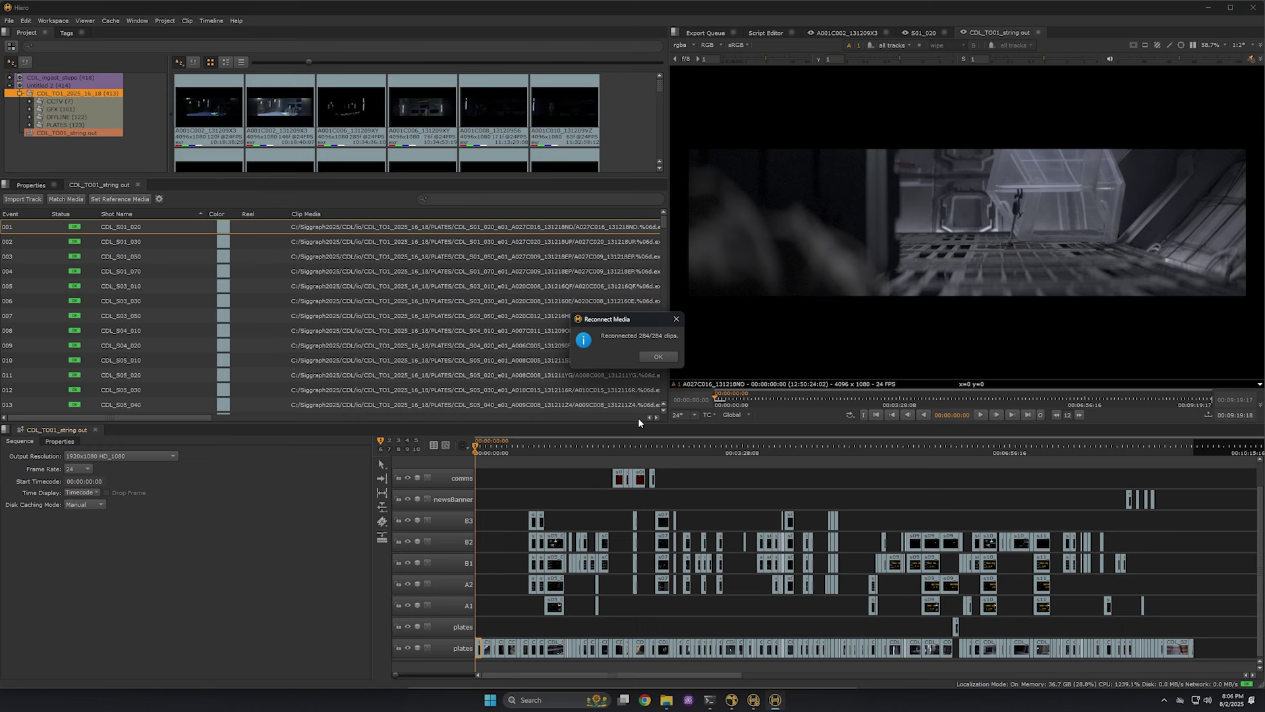
{"action": "left_click", "coordinate": [663, 357]}
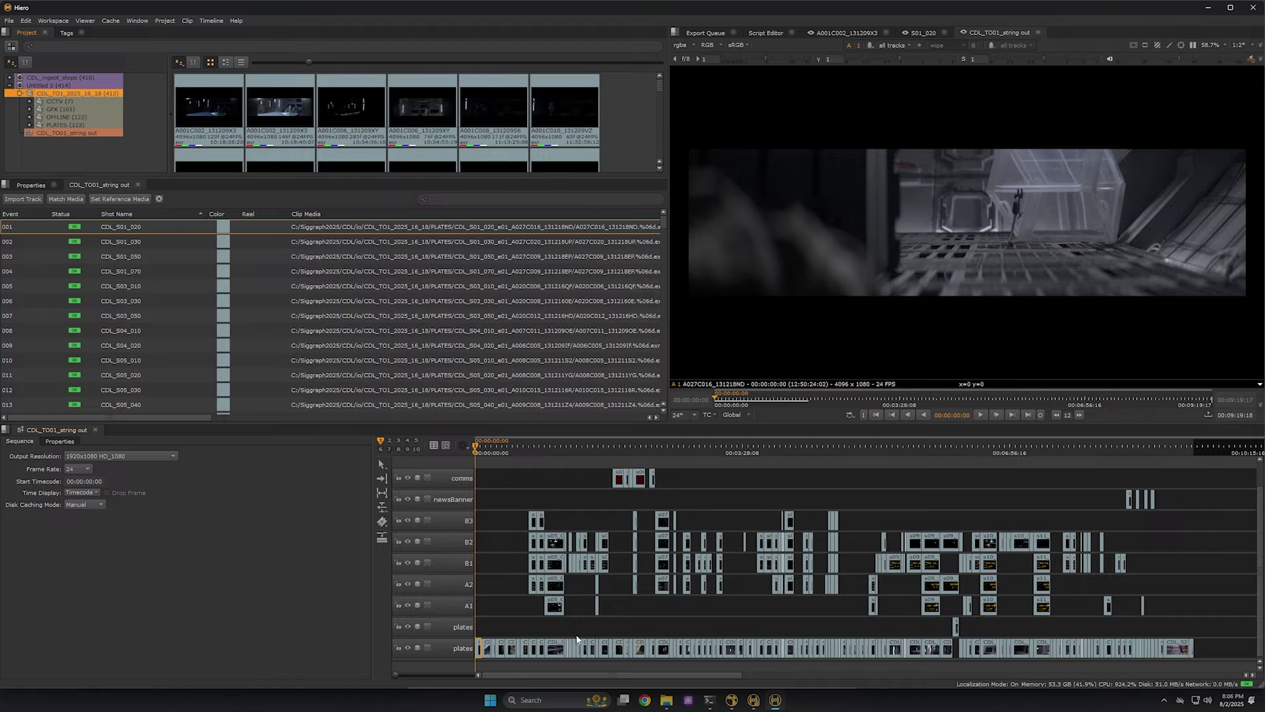
Rename the main plates track at the base of the sequence pl01 and the plates track above it pl02.
{"action": "scroll", "coordinate": [590, 624], "scroll_direction": "down", "scroll_amount": 1}
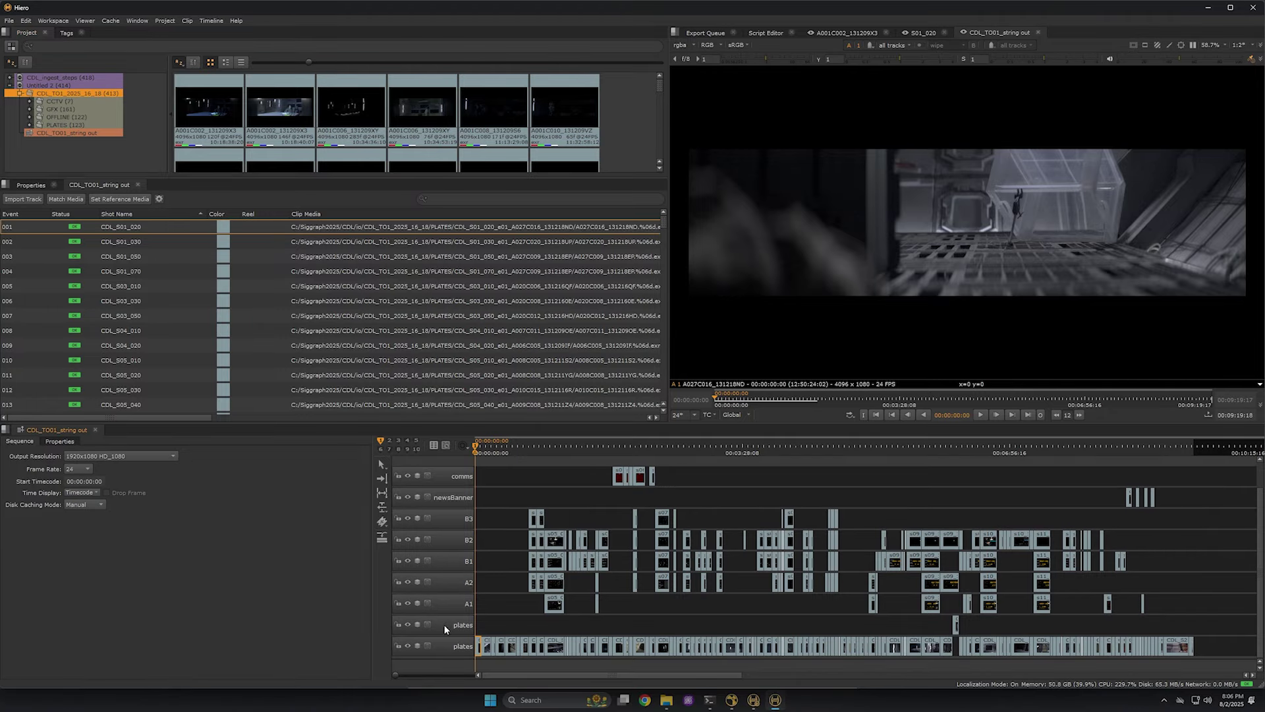
{"action": "left_click", "coordinate": [450, 645]}
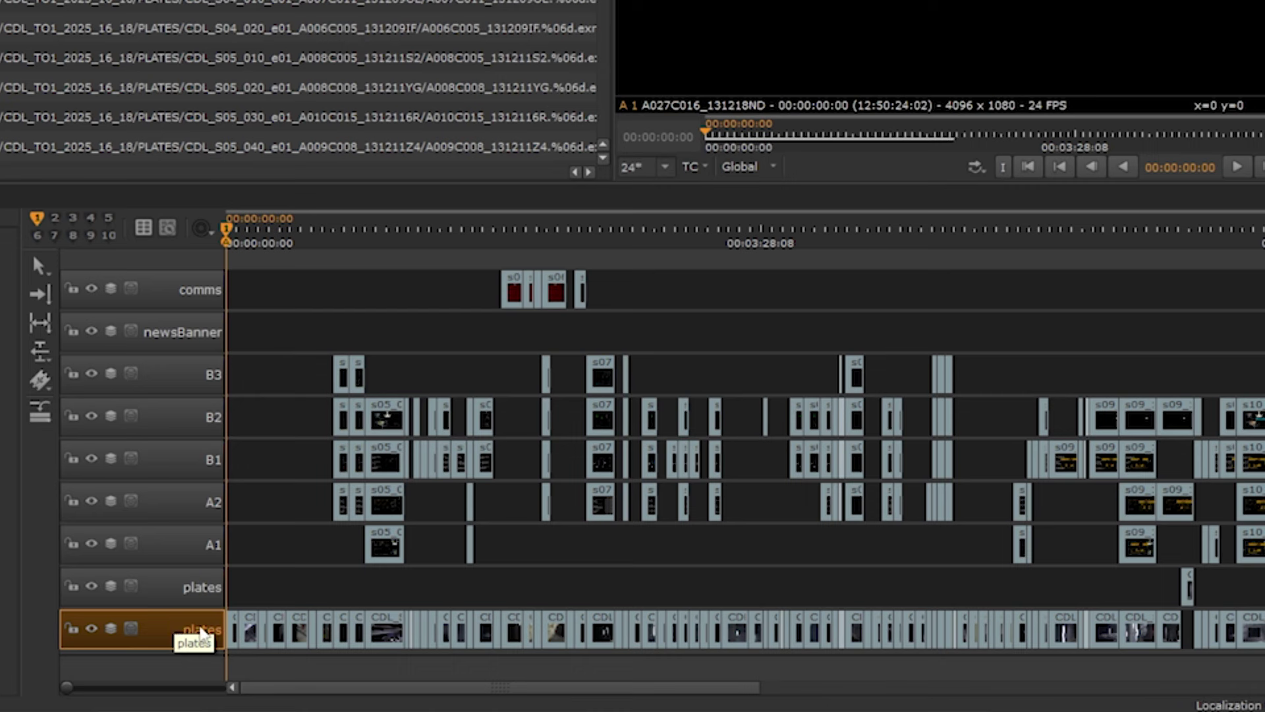
{"action": "double_click", "coordinate": [205, 632]}
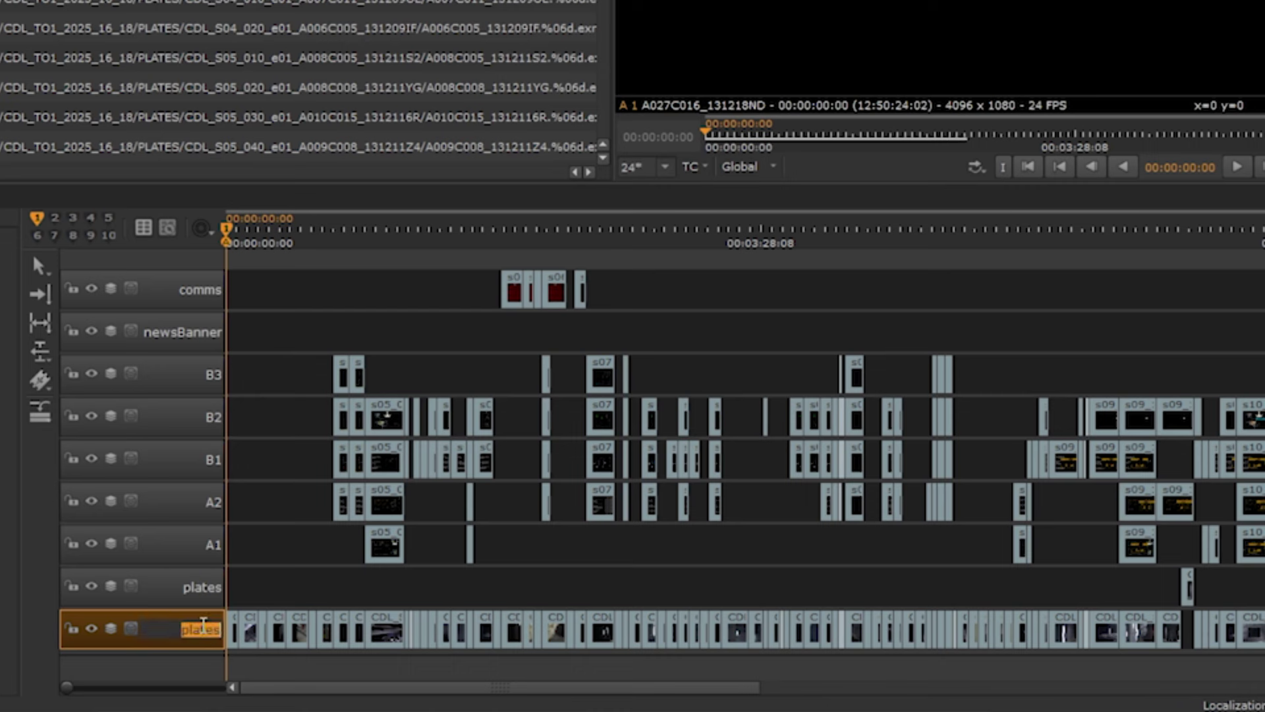
{"action": "type", "text": "pl01"}
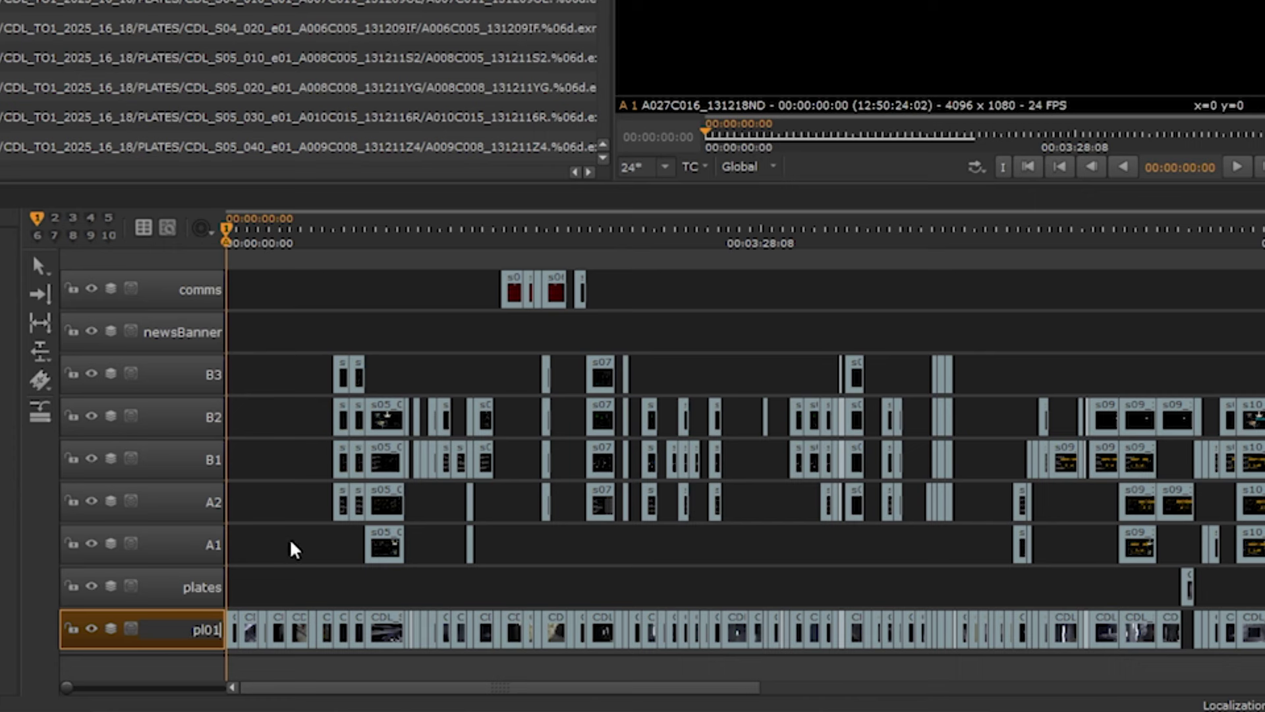
{"action": "left_click", "coordinate": [206, 596]}
{"action": "double_click", "coordinate": [204, 594]}
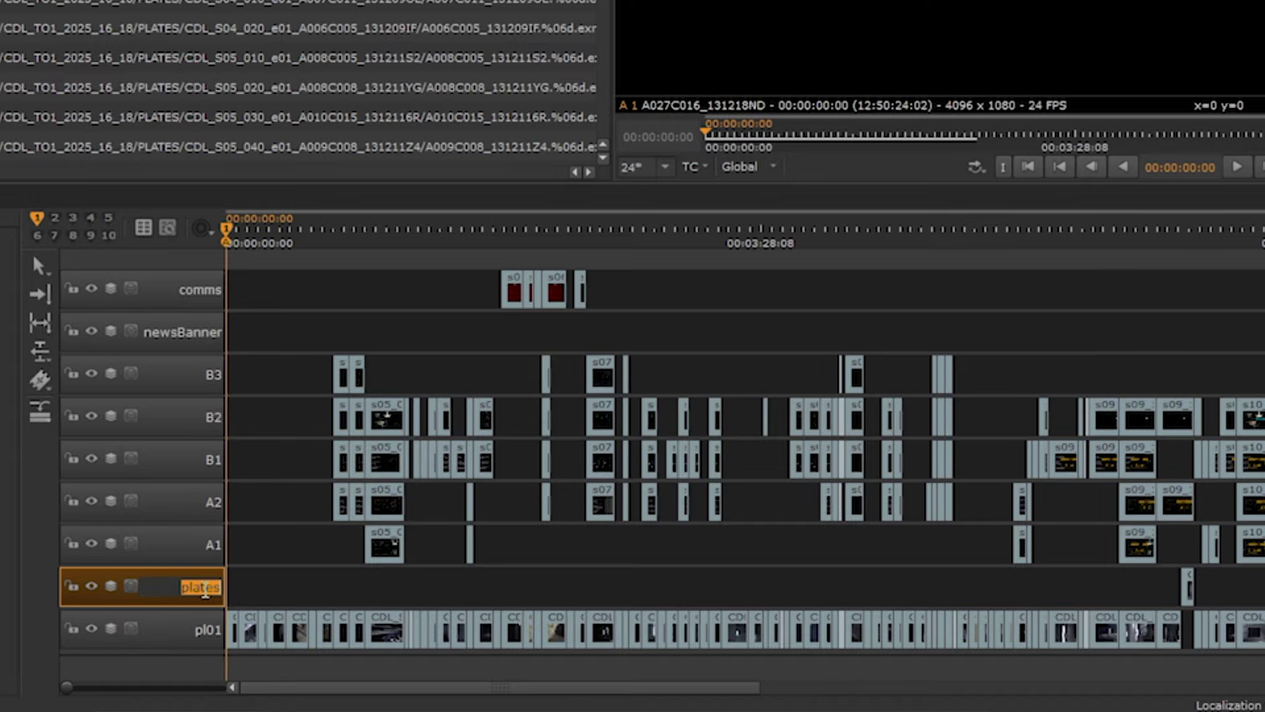
{"action": "type", "text": "pl02"}
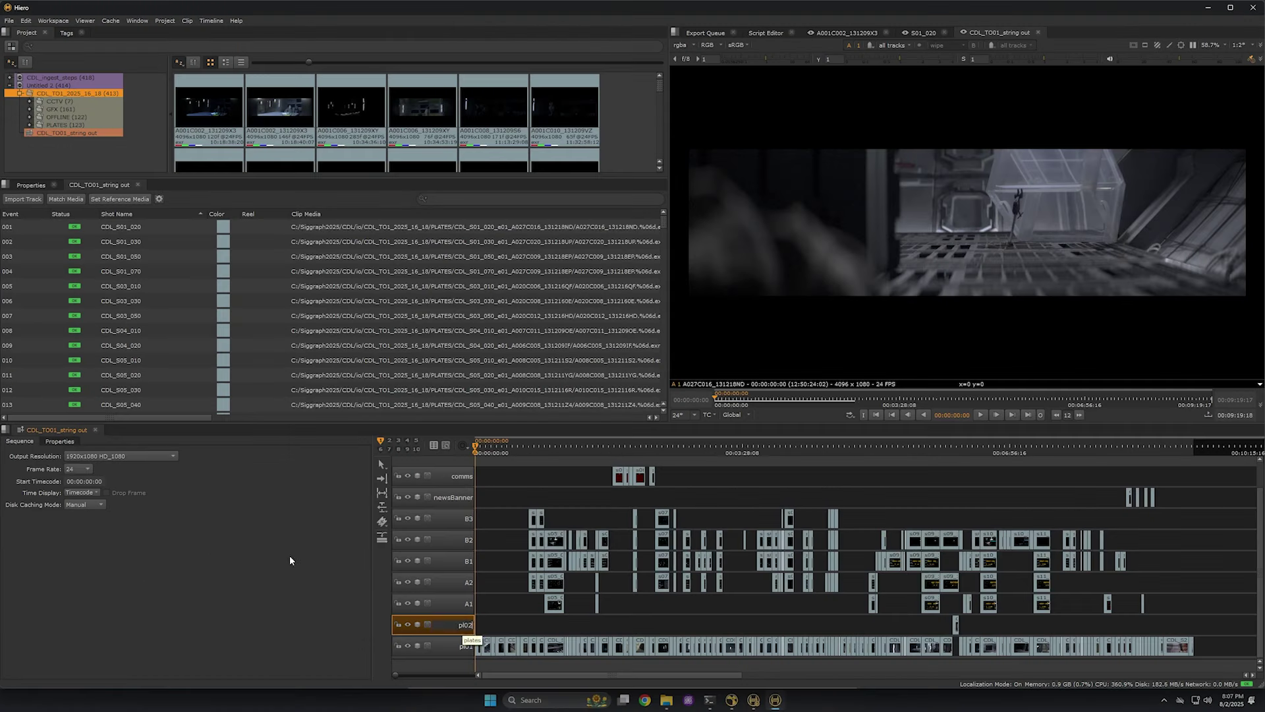
{"action": "key", "text": "Return"}
Filter the string-out's shot list by the track names pl01 pl02.
{"action": "left_click", "coordinate": [124, 229]}
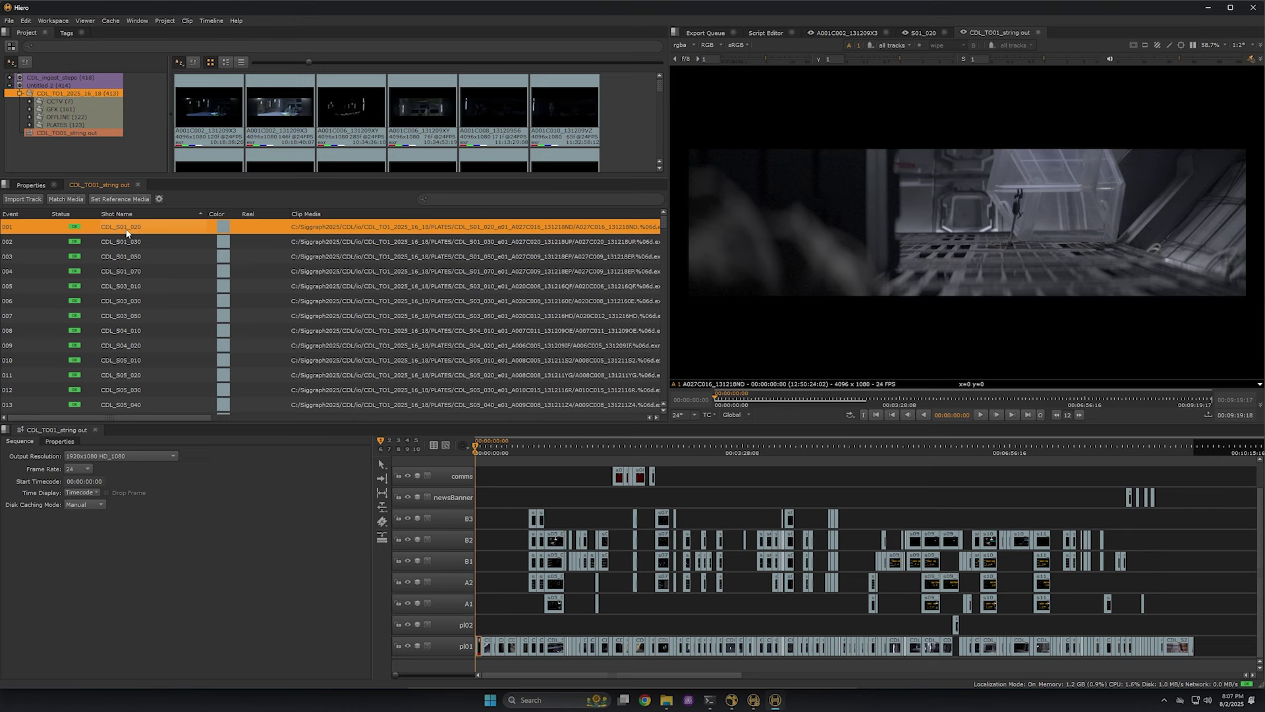
{"action": "left_click", "coordinate": [459, 200]}
{"action": "mouse_move", "coordinate": [459, 200]}
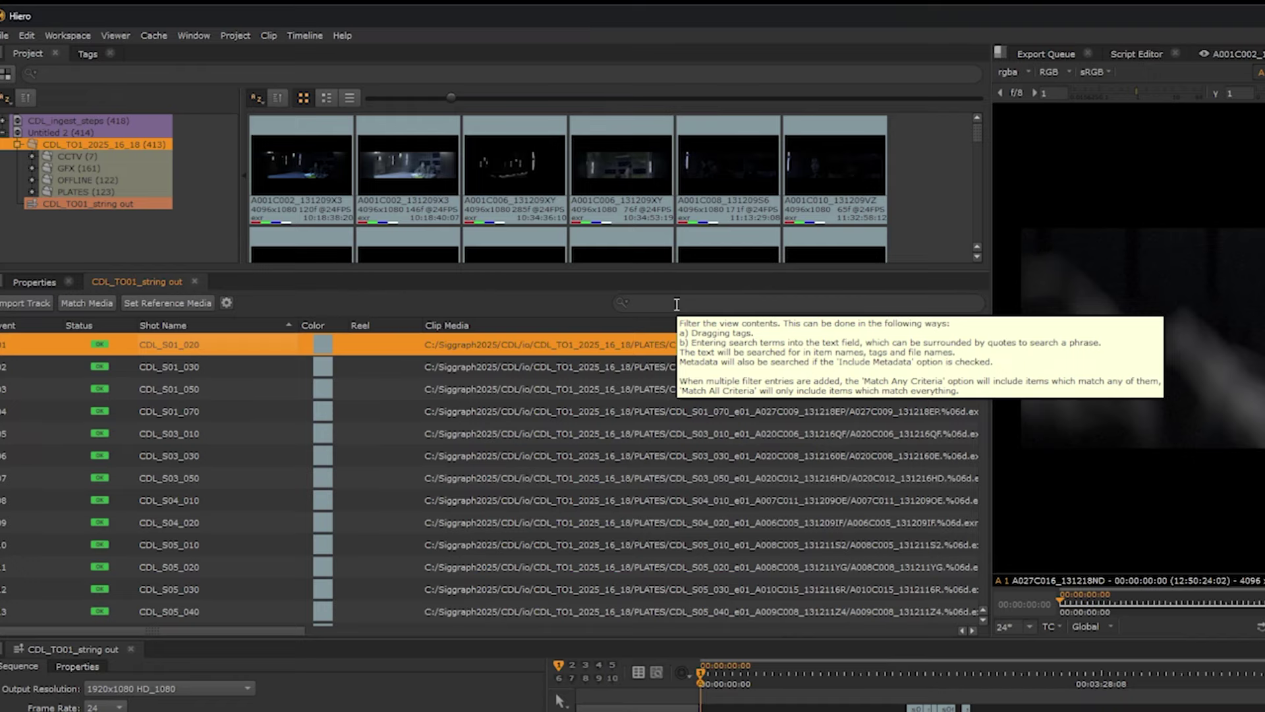
{"action": "type", "text": "pl01 pl02"}
{"action": "left_click", "coordinate": [470, 366]}
{"action": "scroll", "coordinate": [468, 370], "scroll_direction": "right", "scroll_amount": 3}
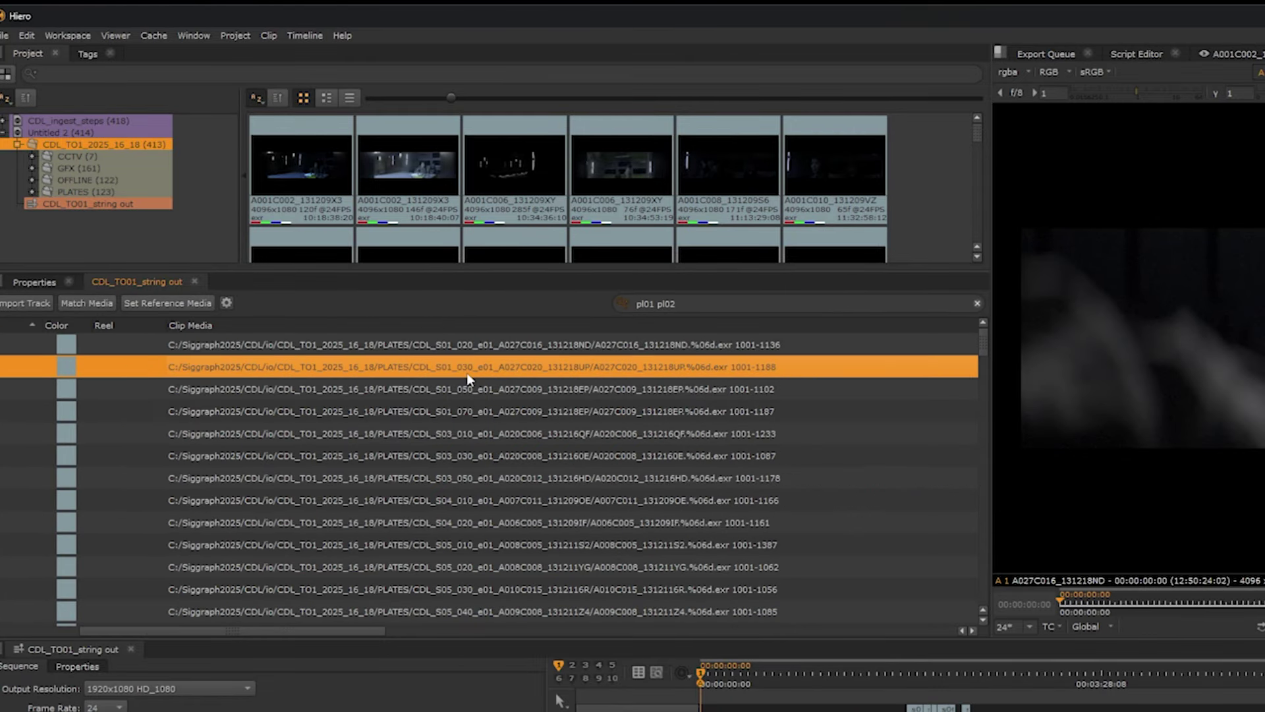
Select all the filtered plate shots and color them dark red.
{"action": "key", "text": "ctrl+a"}
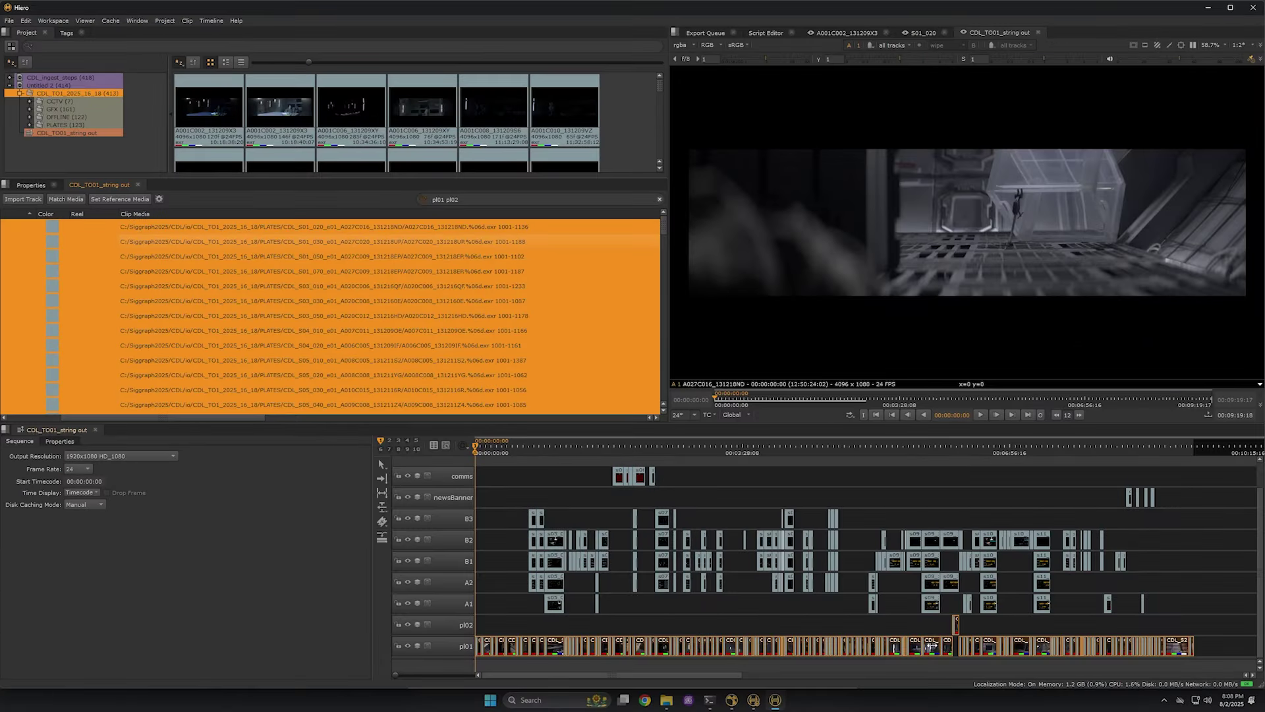
{"action": "right_click", "coordinate": [930, 640]}
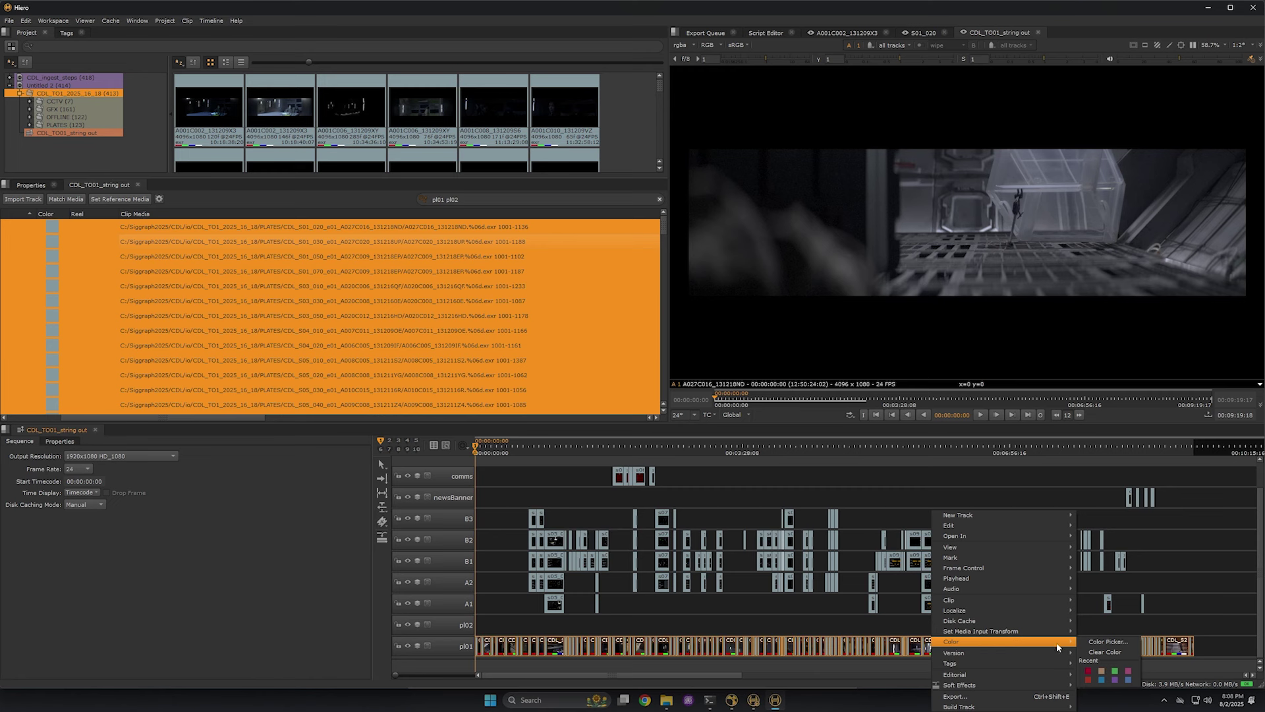
{"action": "left_click", "coordinate": [1087, 670]}
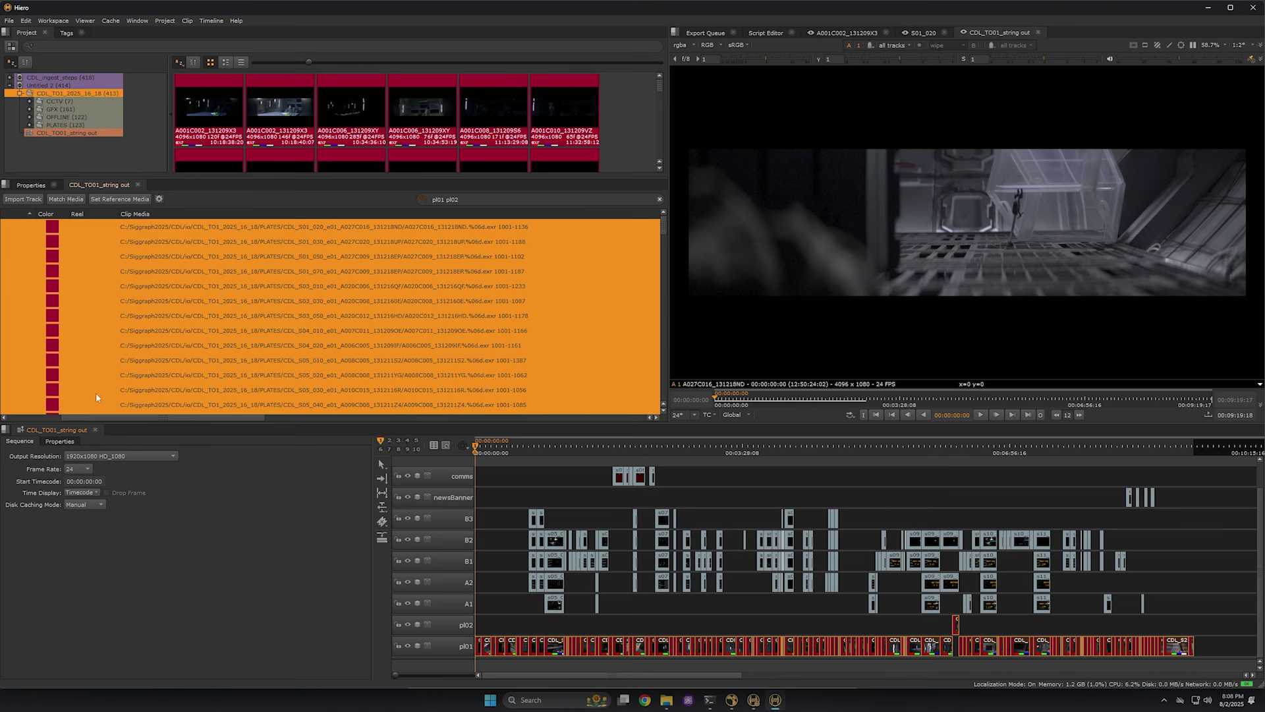
Rename the selected plate shots with Find and Replace, removing the CDL_ prefix, and deselect them.
{"action": "left_click", "coordinate": [49, 417]}
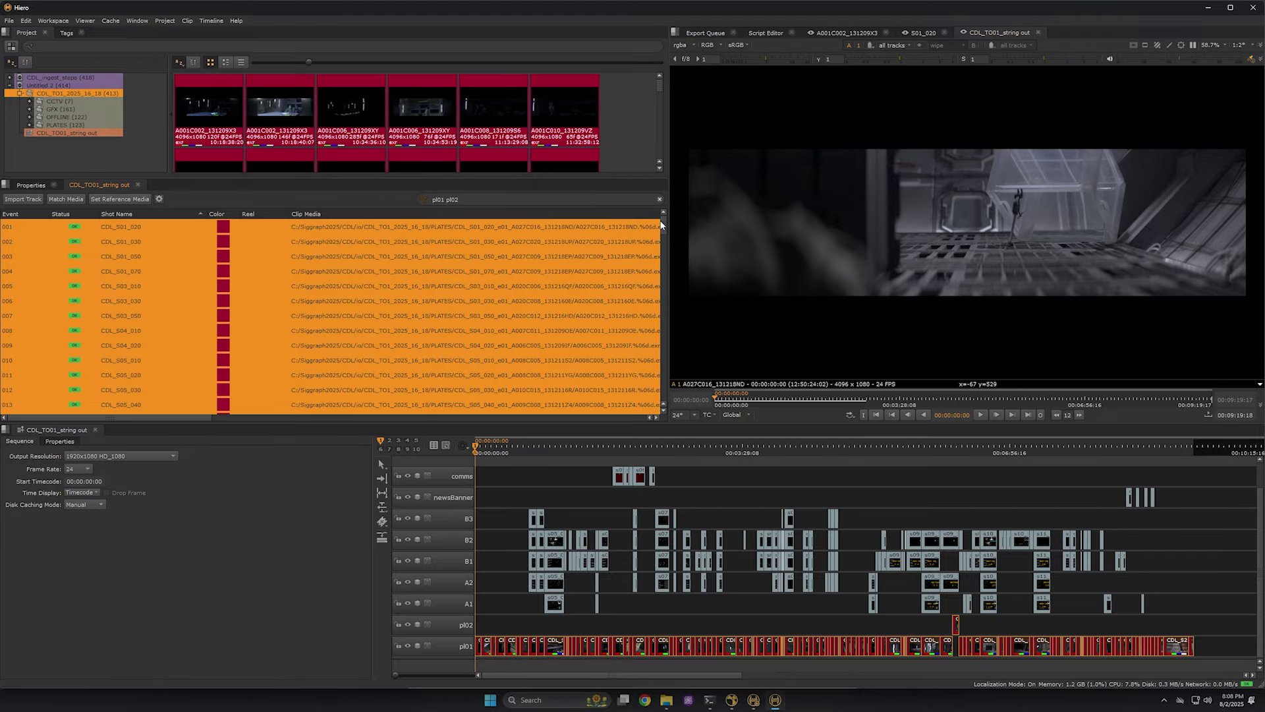
{"action": "left_click_drag", "start_coordinate": [663, 220], "coordinate": [666, 237]}
{"action": "scroll", "coordinate": [804, 473], "scroll_direction": "up", "scroll_amount": 1}
{"action": "key", "text": "alt+shift+slash"}
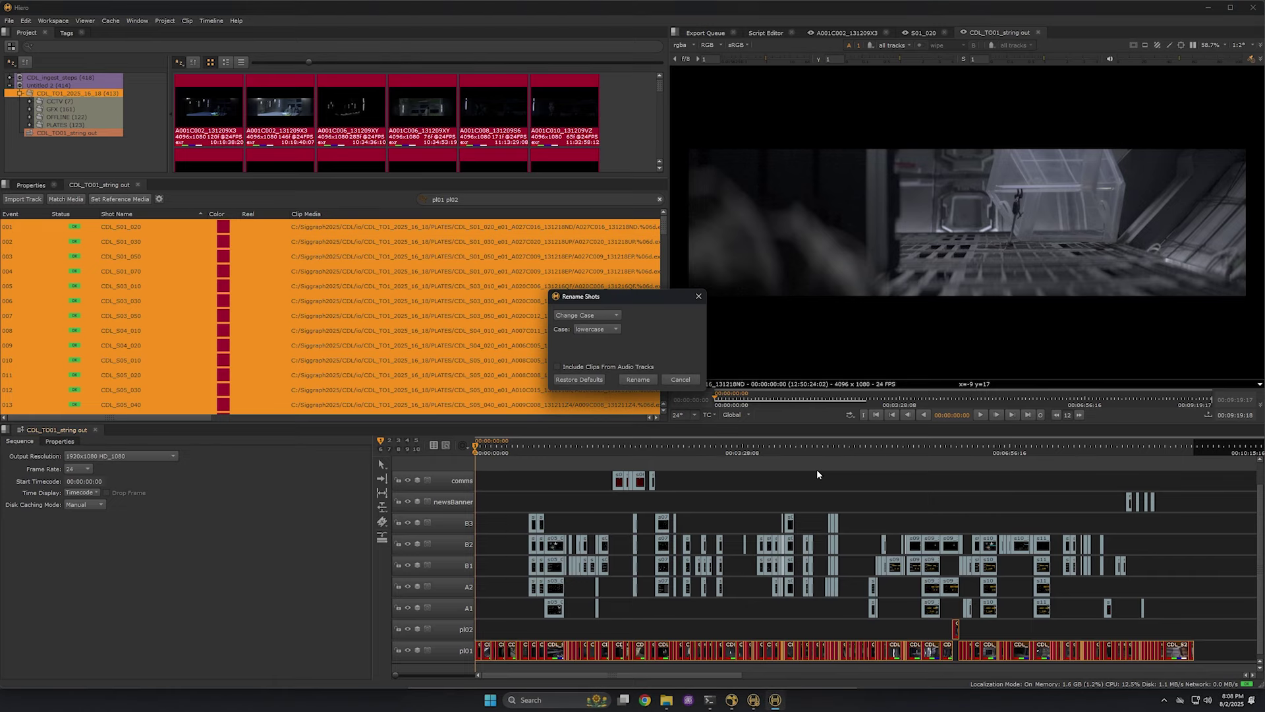
{"action": "left_click", "coordinate": [583, 316]}
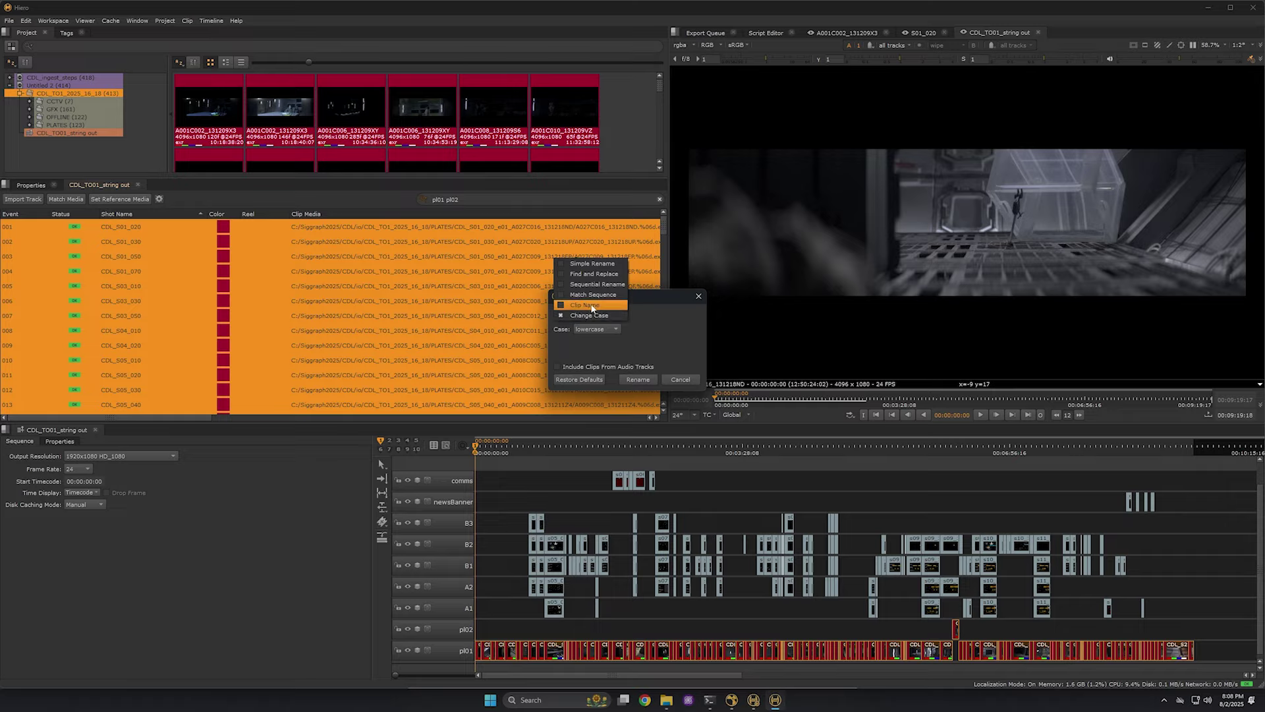
{"action": "left_click", "coordinate": [598, 274]}
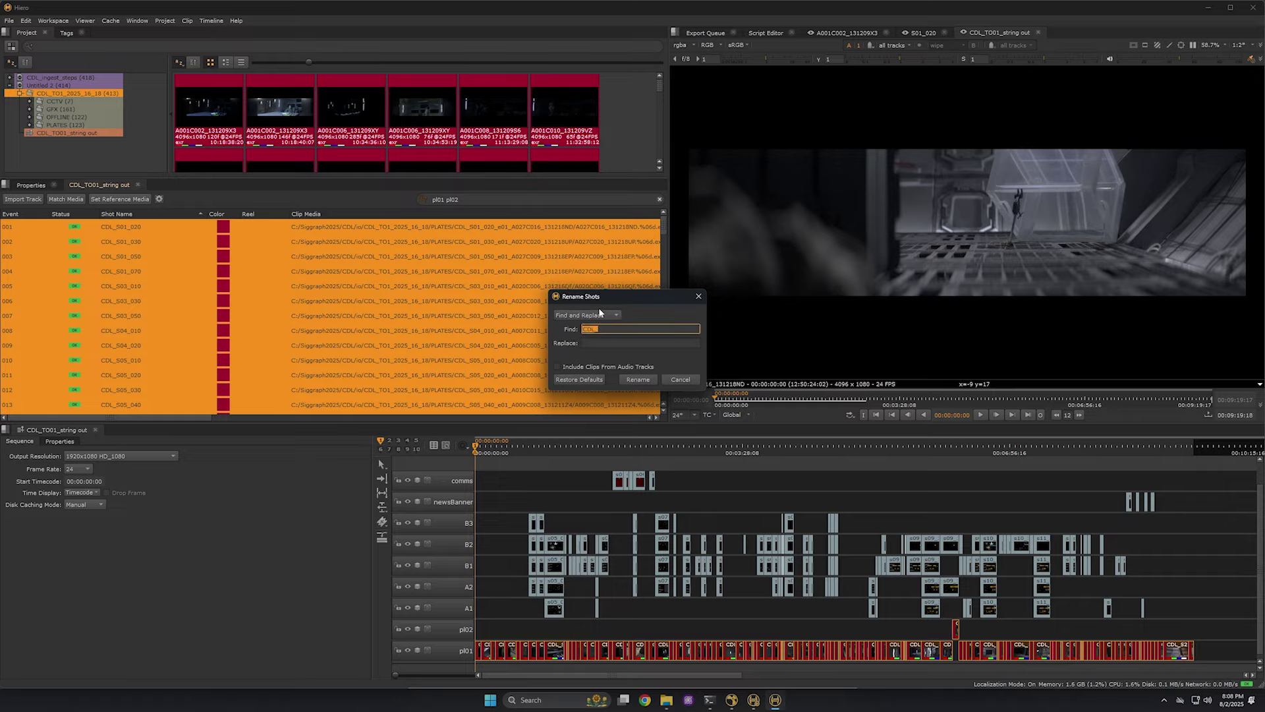
{"action": "left_click", "coordinate": [601, 344]}
{"action": "left_click", "coordinate": [636, 380]}
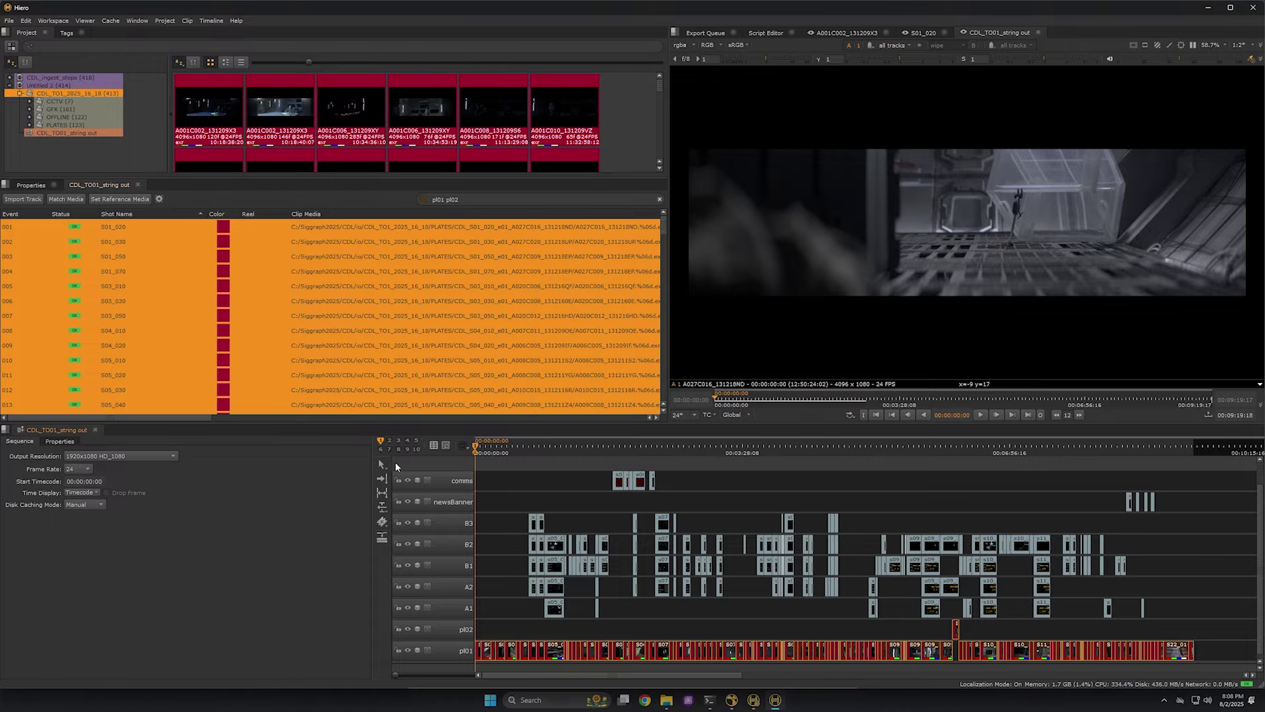
{"action": "left_click", "coordinate": [1020, 506]}
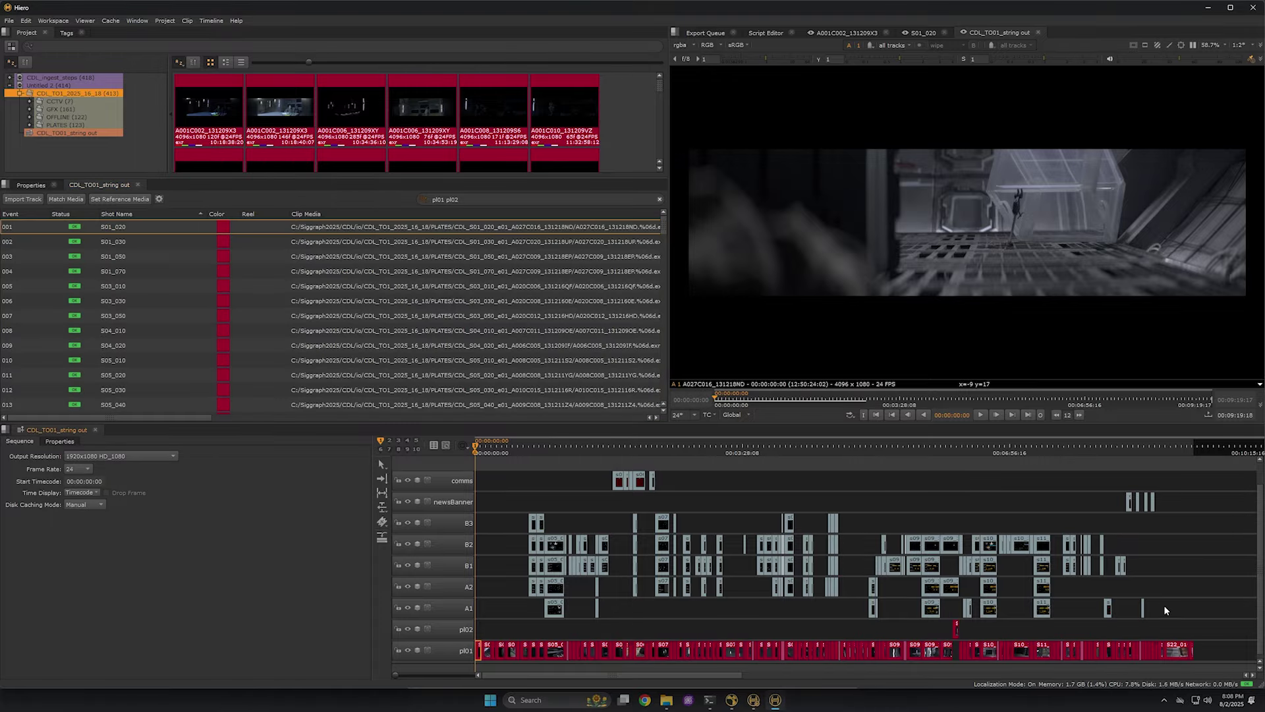
Clear the pl01 pl02 filter from the shot list, leaving the screen graphics shots on A1 to B3 deselected.
{"action": "left_click_drag", "start_coordinate": [1191, 607], "coordinate": [508, 527]}
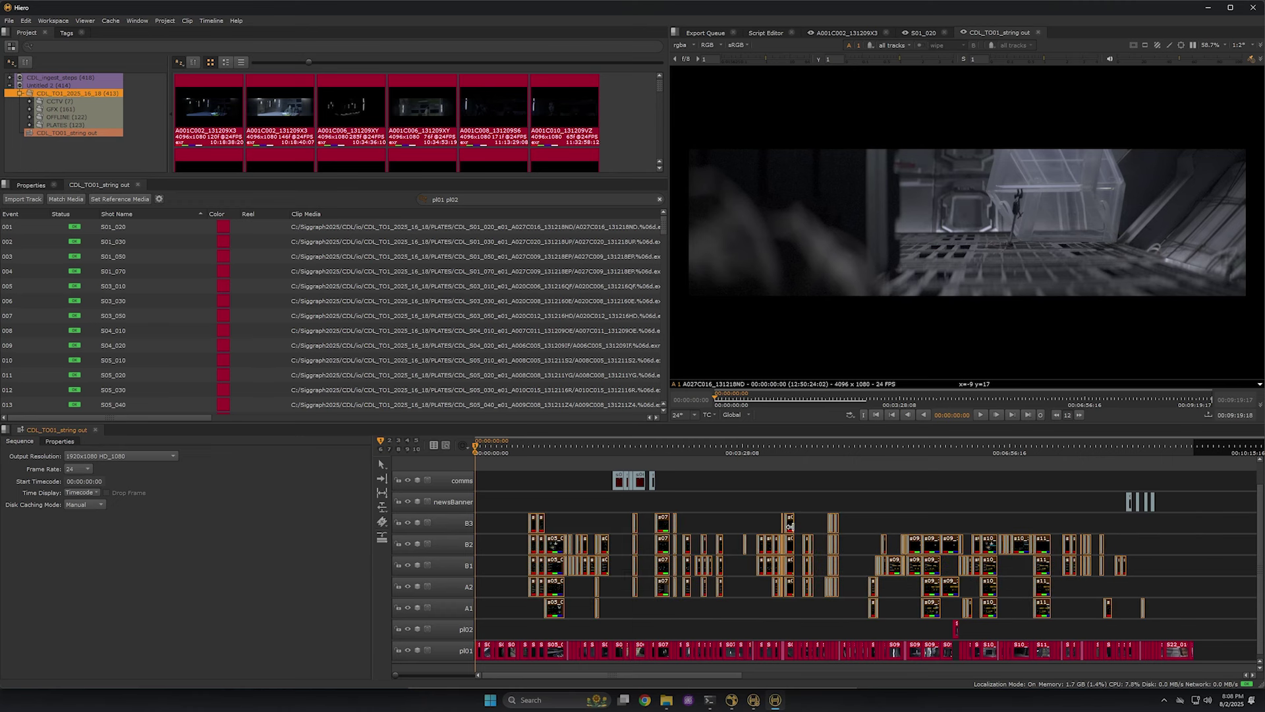
{"action": "left_click", "coordinate": [777, 464]}
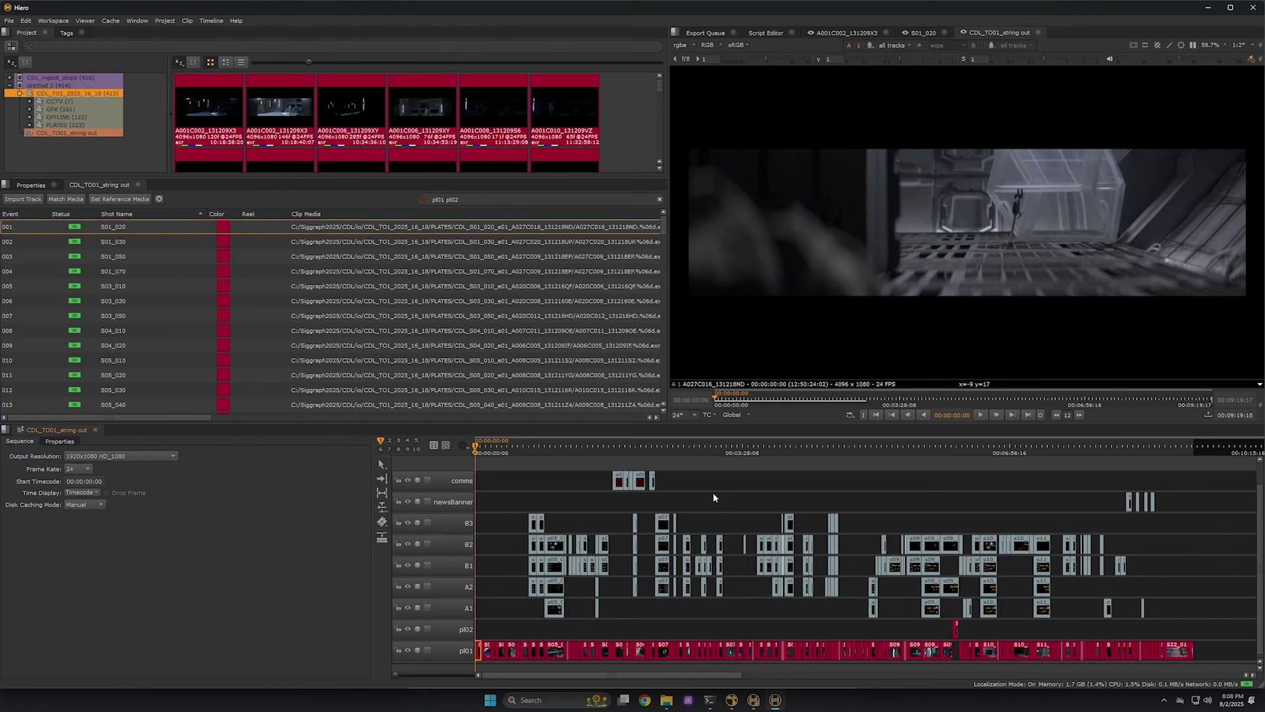
{"action": "left_click", "coordinate": [660, 199]}
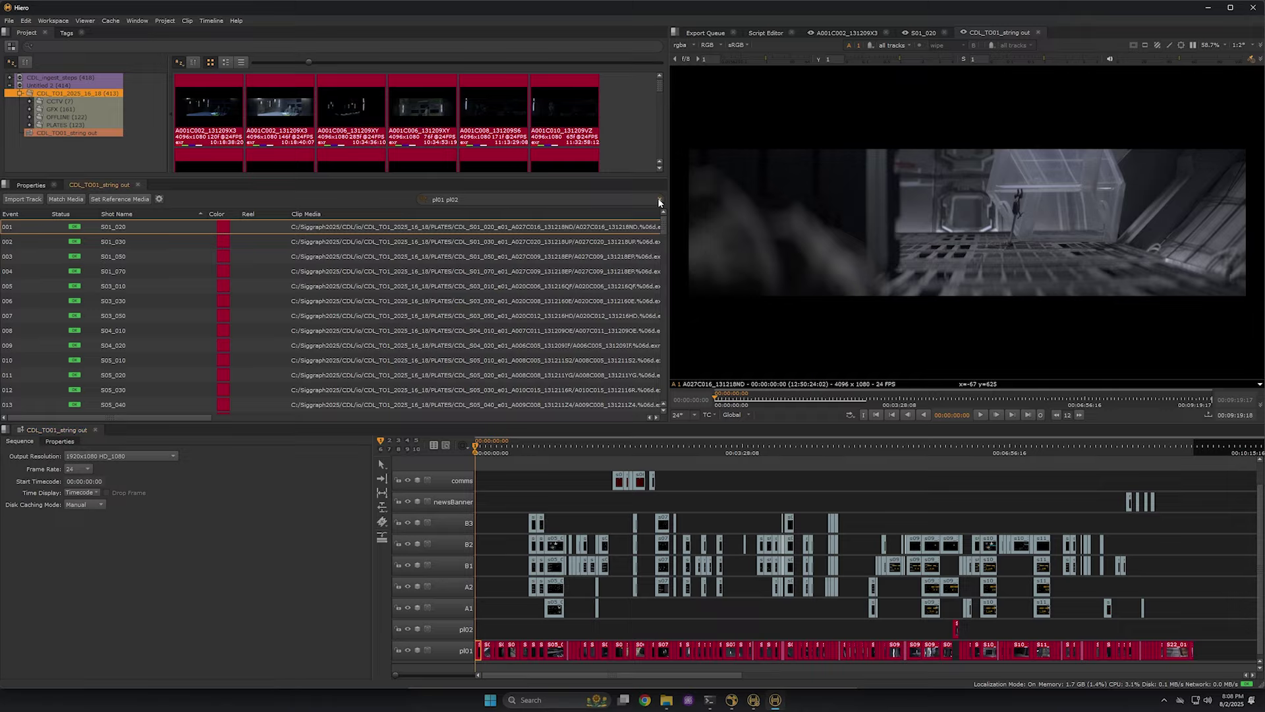
Try to filter the shot list by the track name A1.
{"action": "left_click", "coordinate": [488, 197]}
{"action": "type", "text": "A1"}
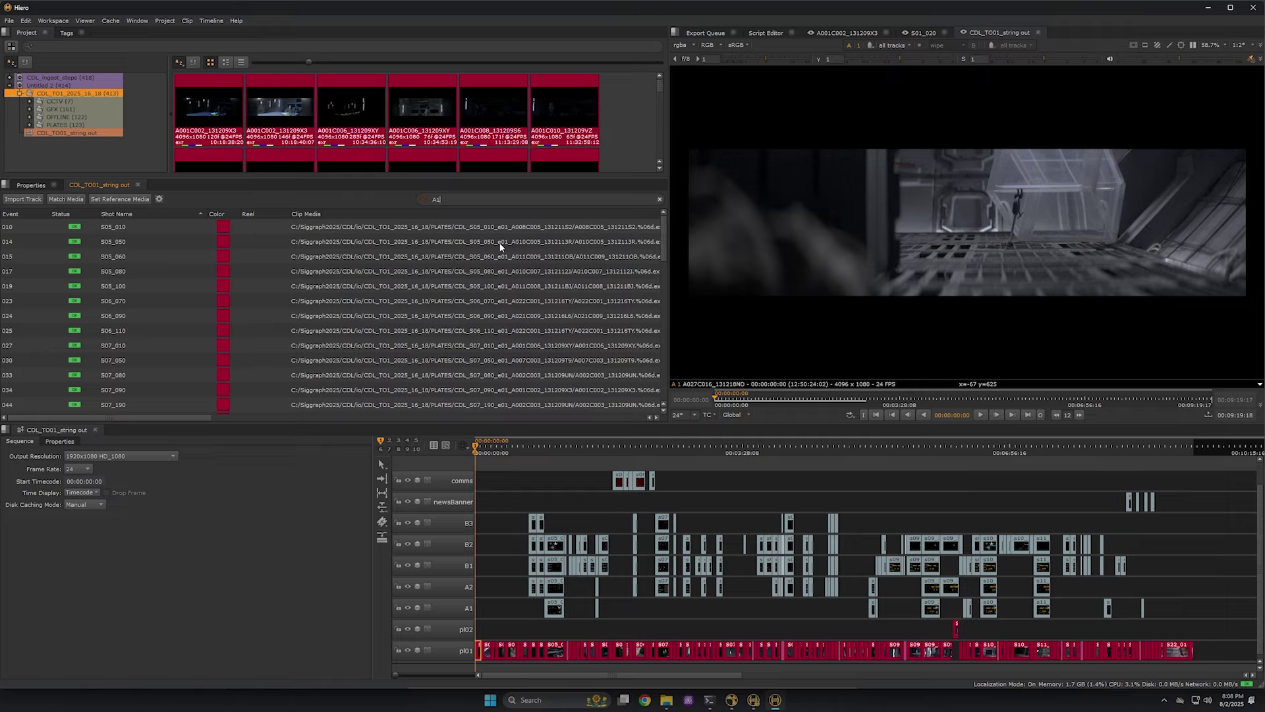
{"action": "key", "text": "BackSpace"}
{"action": "key", "text": "BackSpace"}
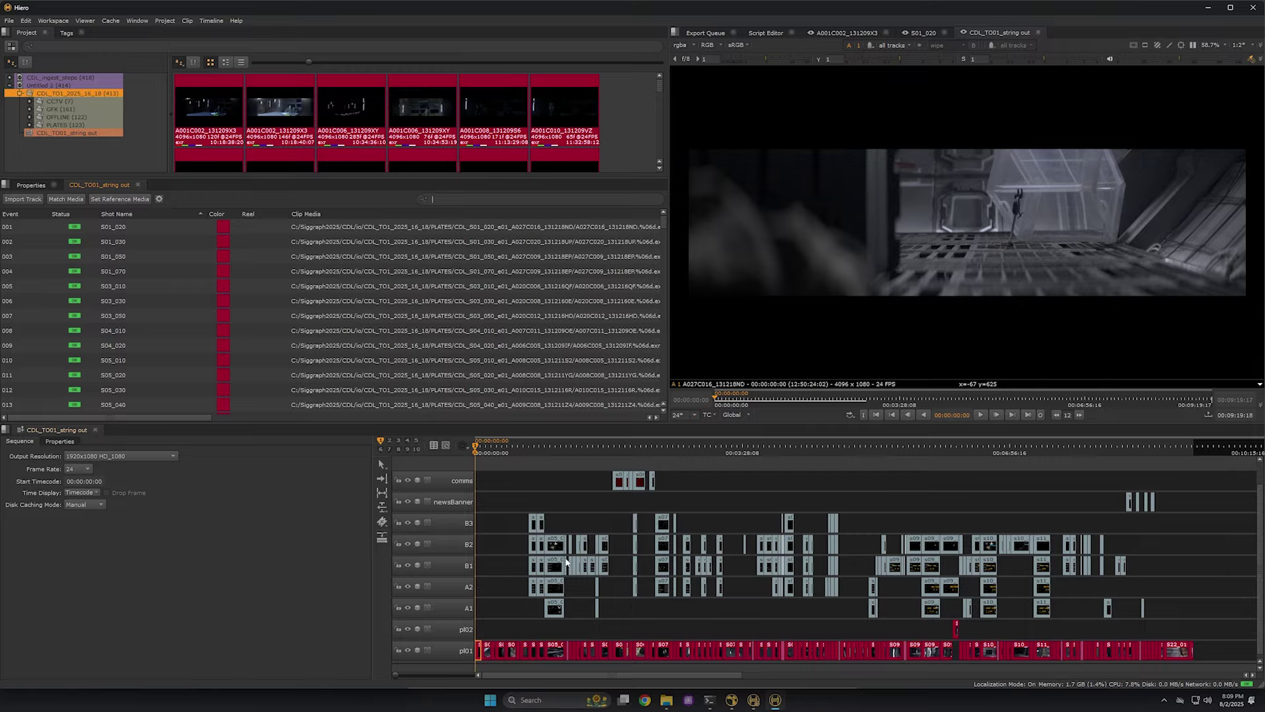
Tag the graphics tracks A1, A2, B1, B2 and B3 with the White tag, without a note.
{"action": "left_click", "coordinate": [445, 607]}
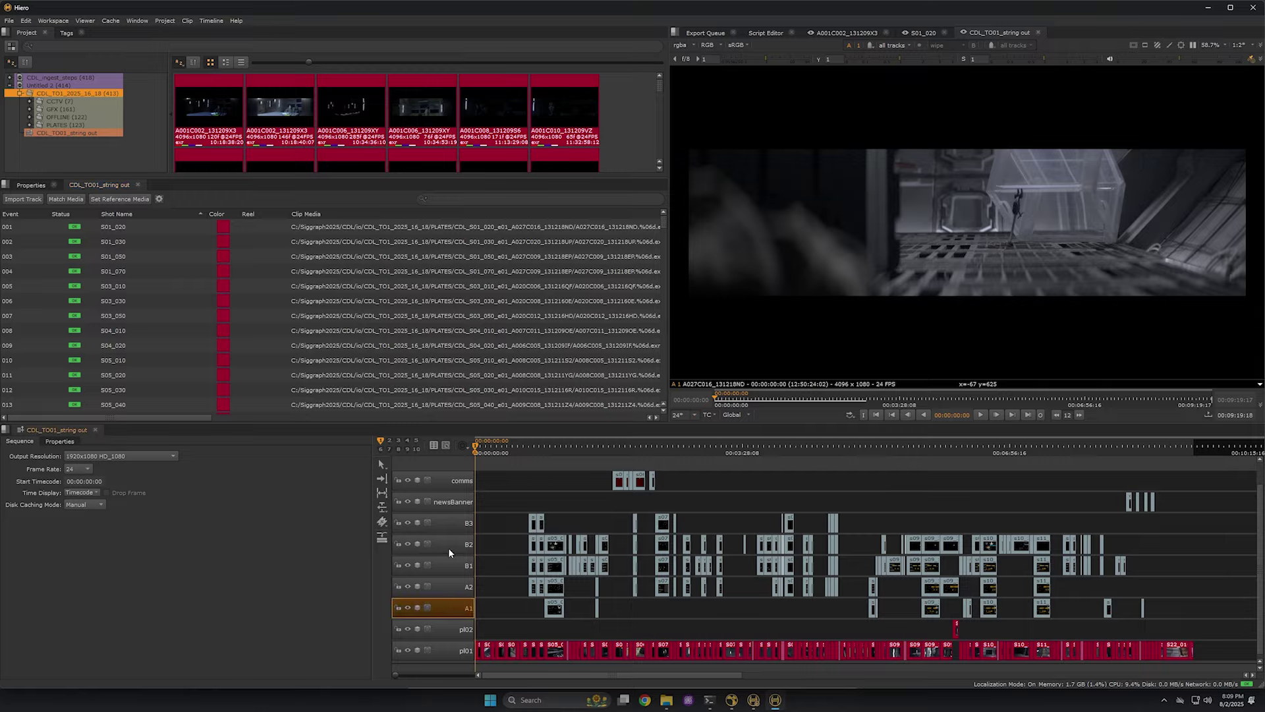
{"action": "left_click", "coordinate": [451, 525], "text": "shift"}
{"action": "right_click", "coordinate": [445, 519]}
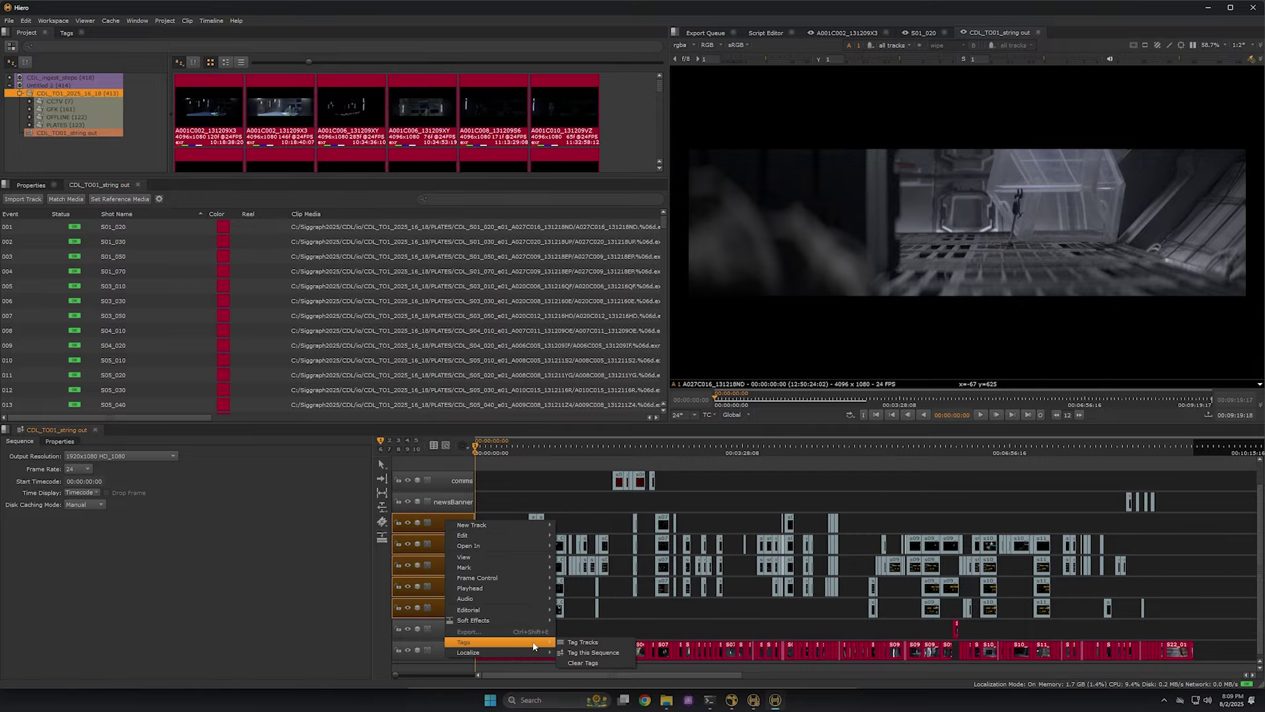
{"action": "left_click", "coordinate": [568, 641]}
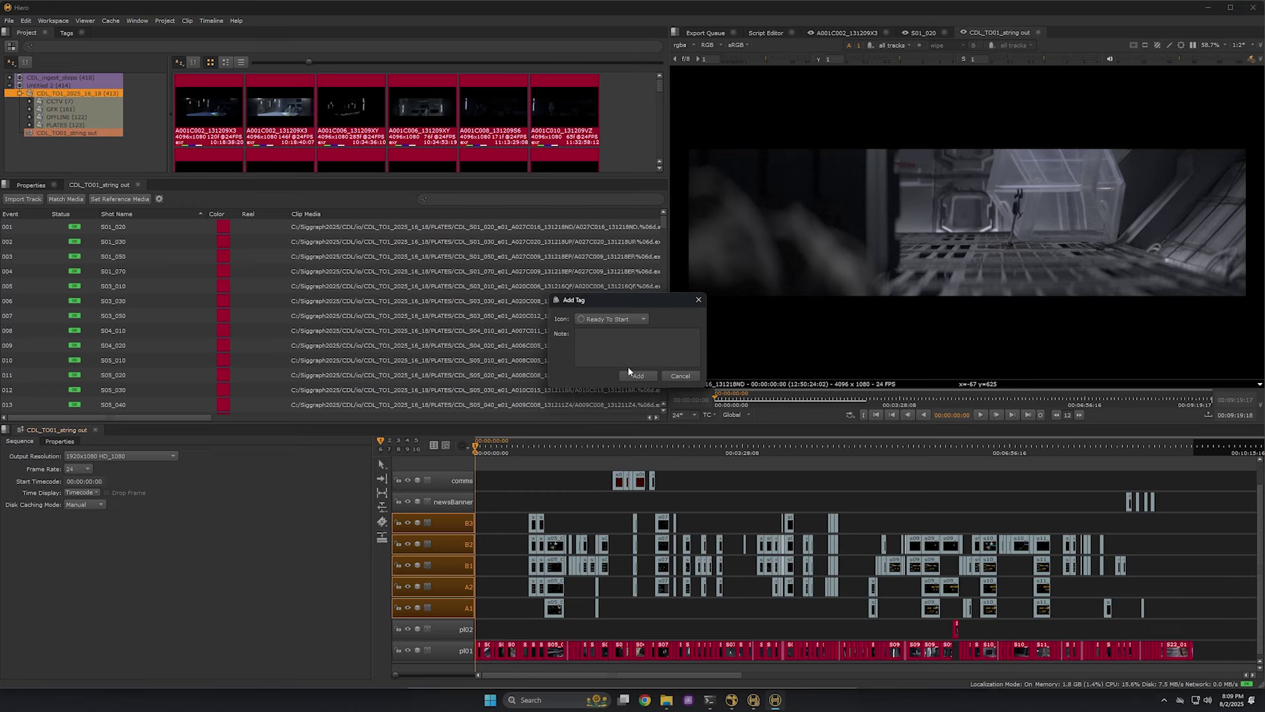
{"action": "left_click", "coordinate": [628, 317]}
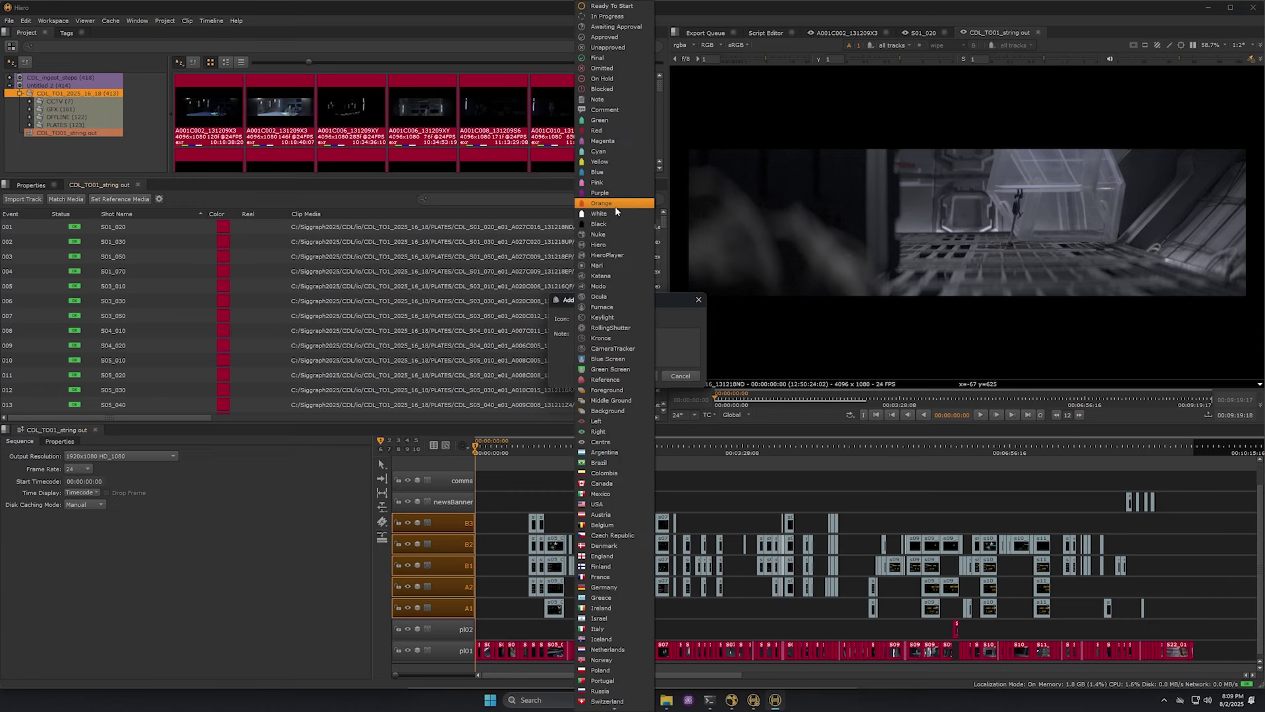
{"action": "left_click", "coordinate": [615, 215]}
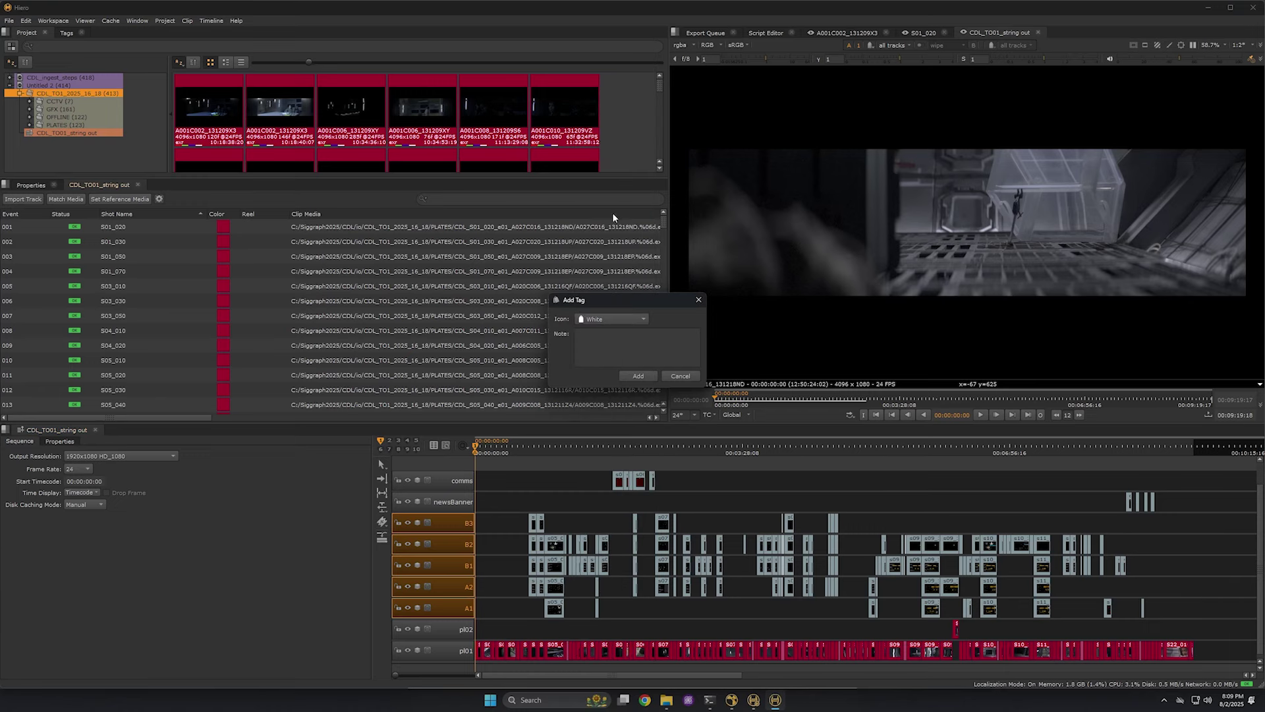
{"action": "left_click", "coordinate": [650, 374]}
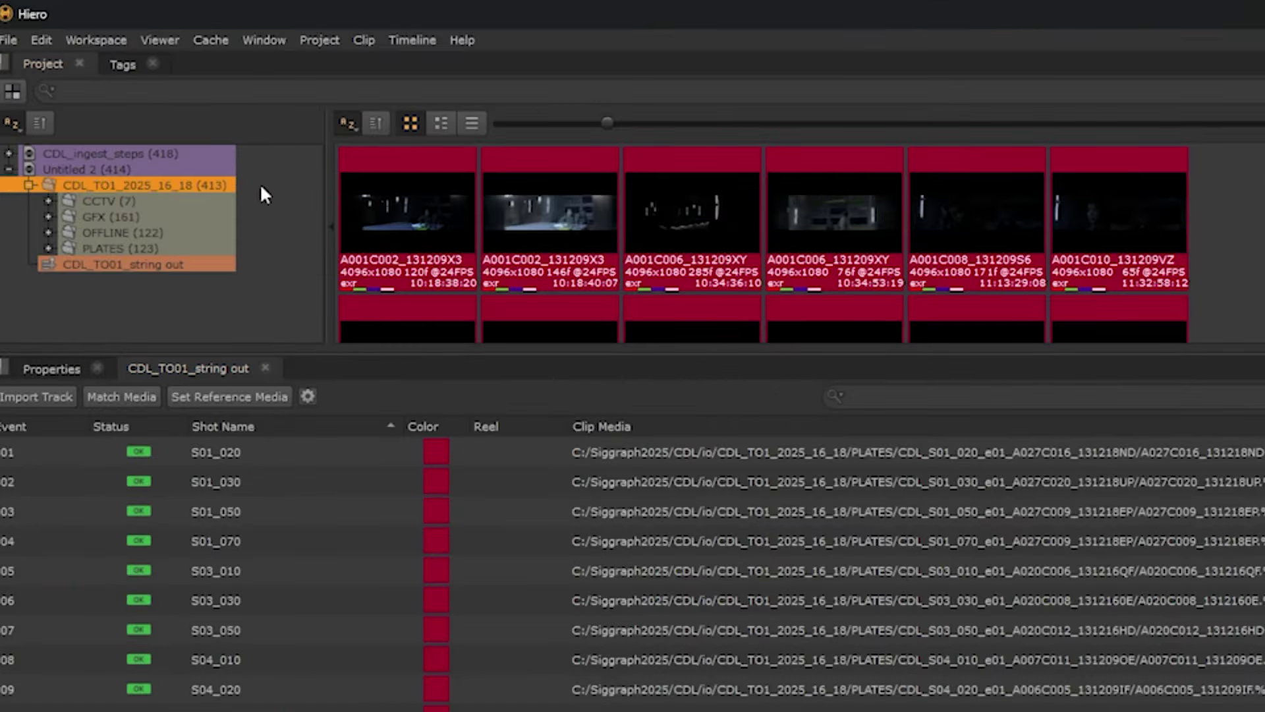
Find the White tag among the tag presets by searching "whit" and use it to filter the string-out sequence's shot list.
{"action": "left_click", "coordinate": [123, 61]}
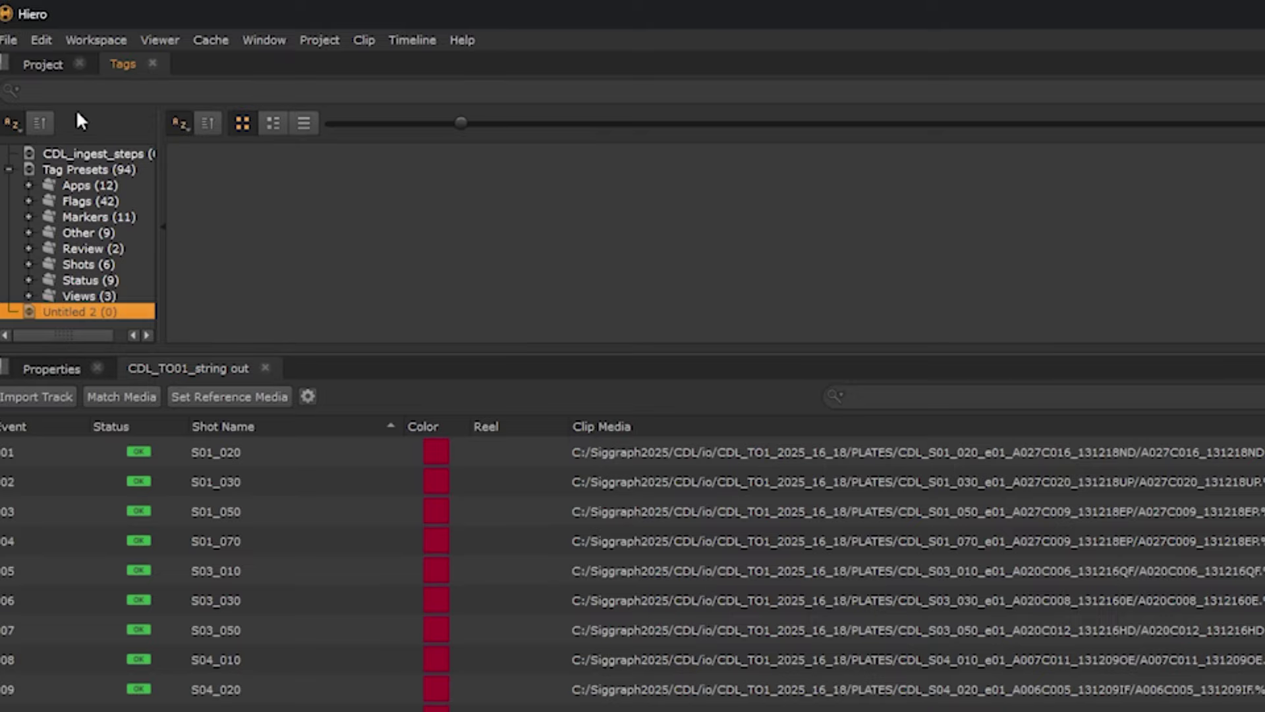
{"action": "left_click", "coordinate": [94, 168]}
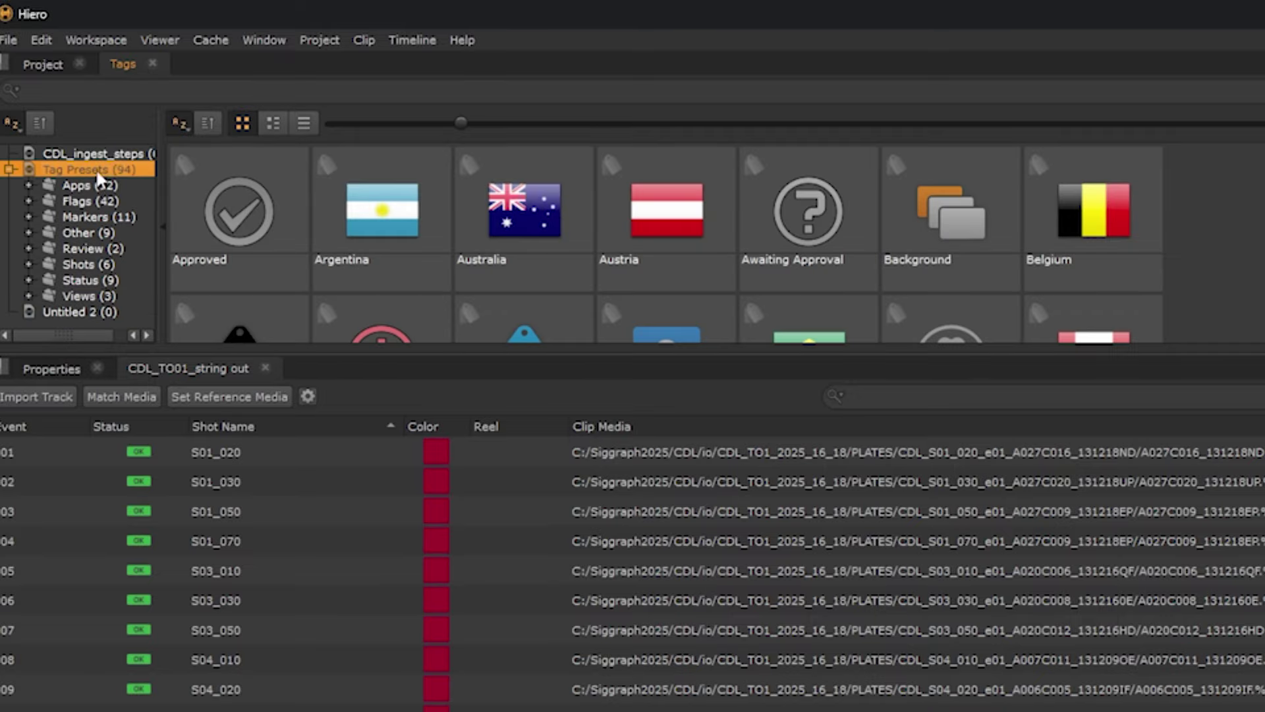
{"action": "left_click", "coordinate": [124, 88]}
{"action": "type", "text": "whit"}
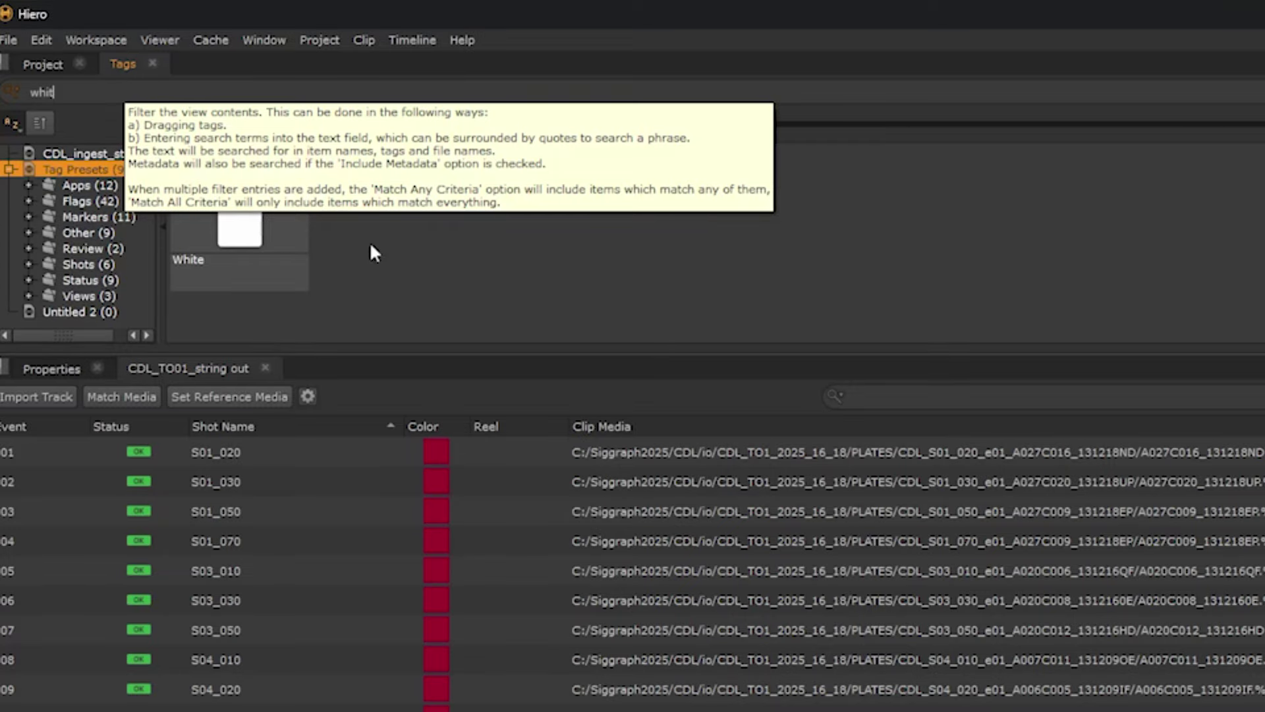
{"action": "left_click_drag", "start_coordinate": [294, 247], "coordinate": [1011, 396]}
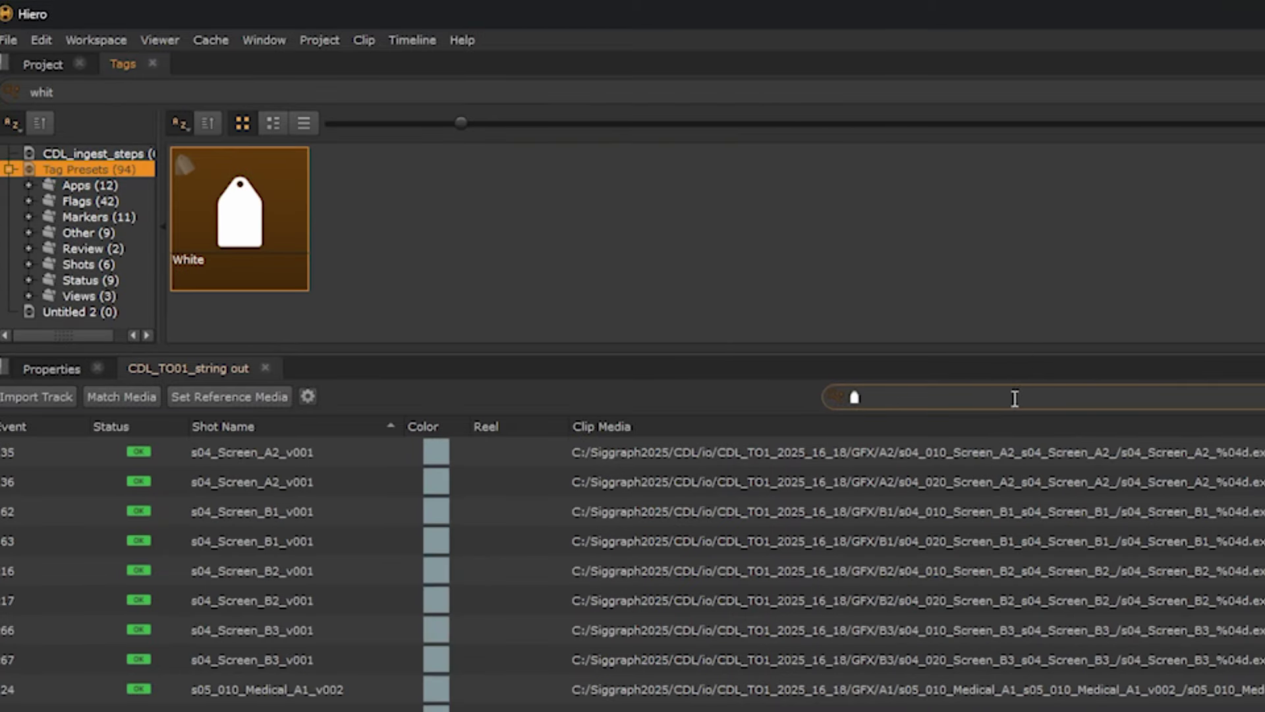
Select all the filtered graphics shots and color them with the recently used tan color.
{"action": "left_click", "coordinate": [858, 630]}
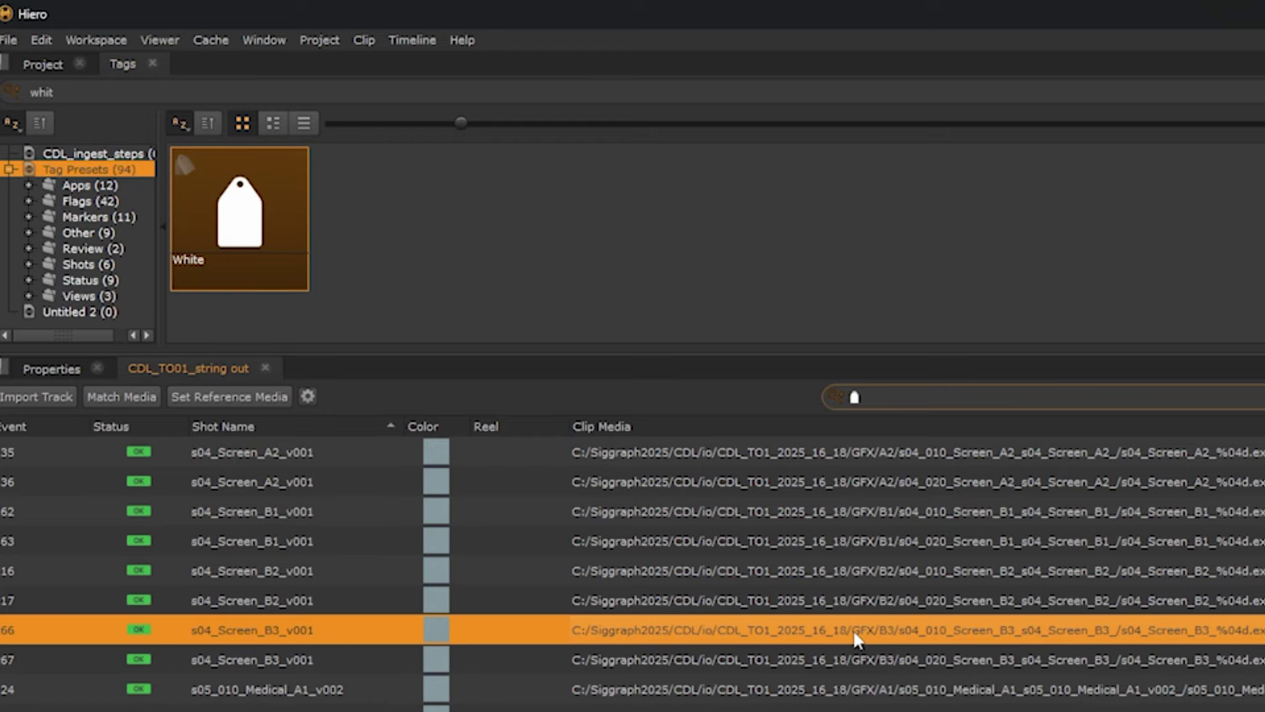
{"action": "key", "text": "ctrl+a"}
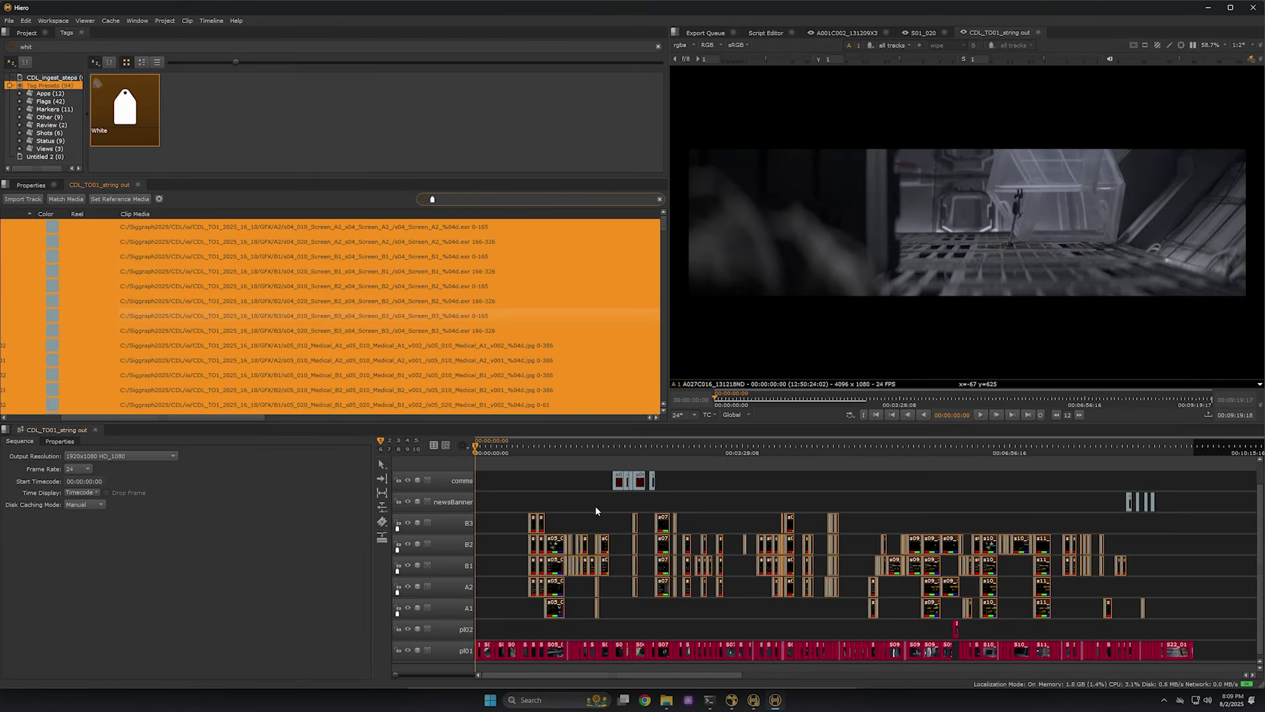
{"action": "right_click", "coordinate": [662, 526]}
{"action": "mouse_move", "coordinate": [663, 526]}
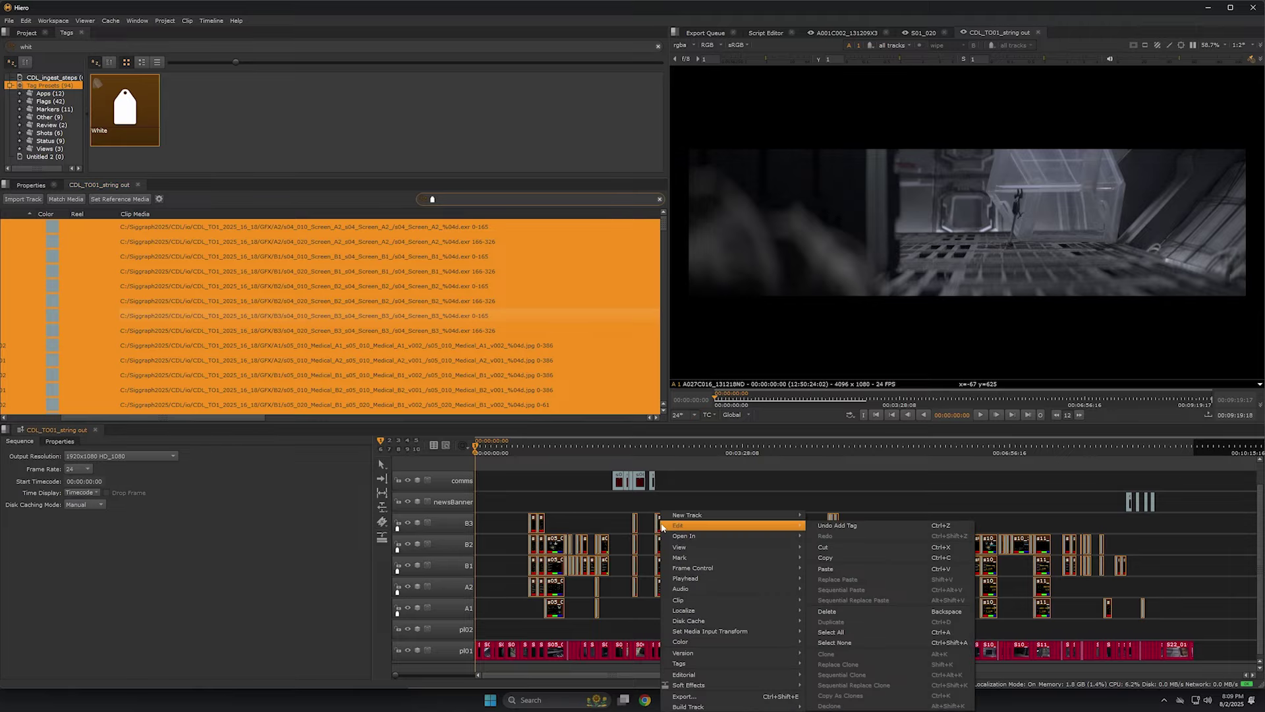
{"action": "mouse_move", "coordinate": [758, 642]}
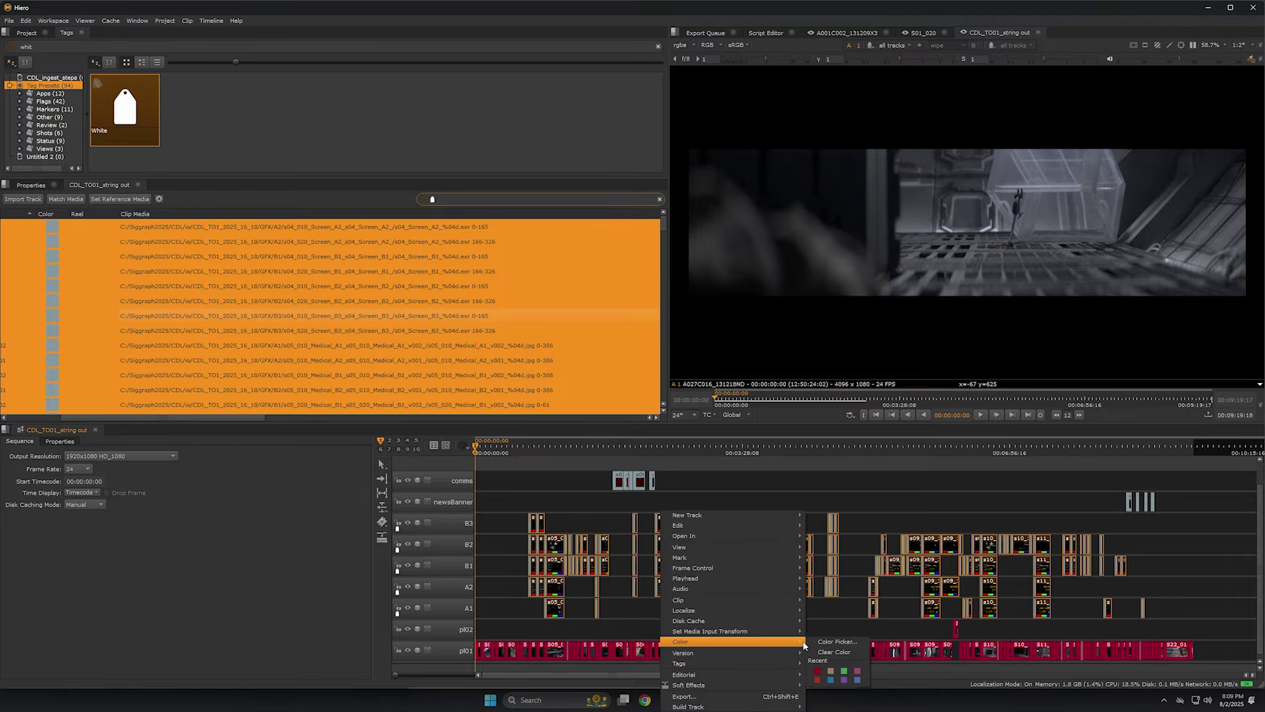
{"action": "left_click", "coordinate": [831, 672]}
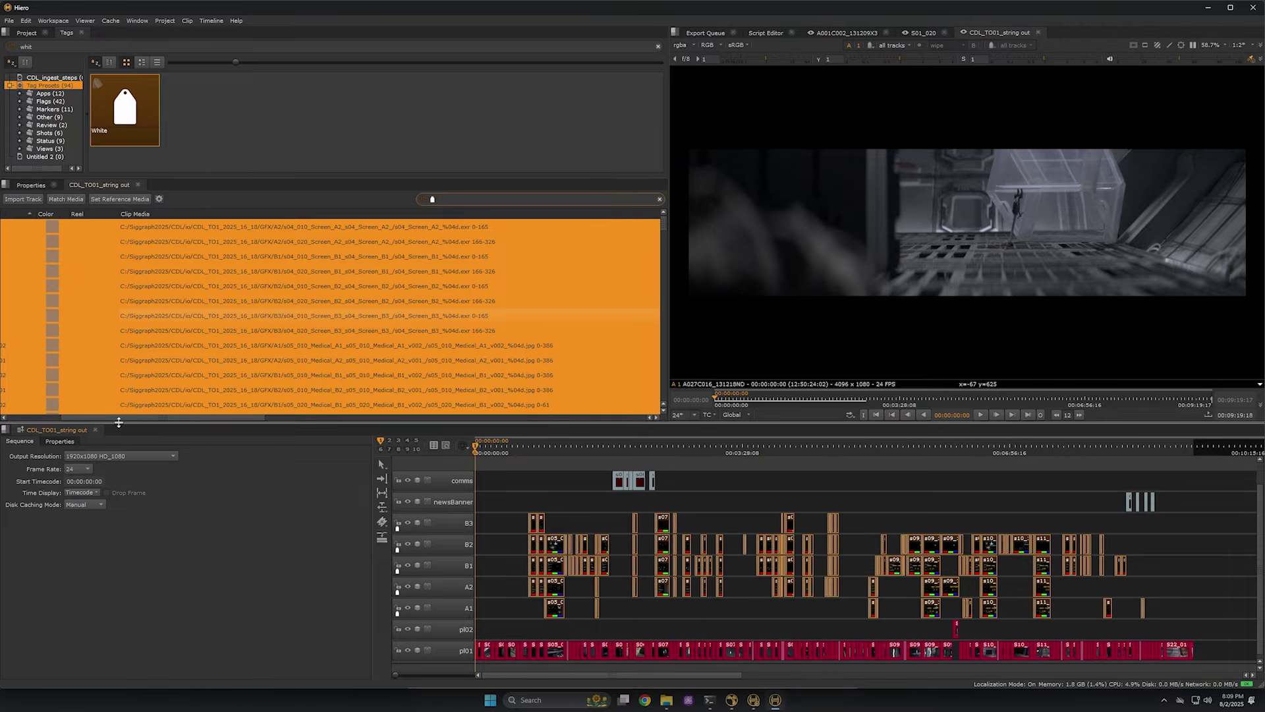
Bring the shot names into view, open the Script Editor and enlarge its code area to show the whole shot code script.
{"action": "left_click_drag", "start_coordinate": [106, 417], "coordinate": [22, 413]}
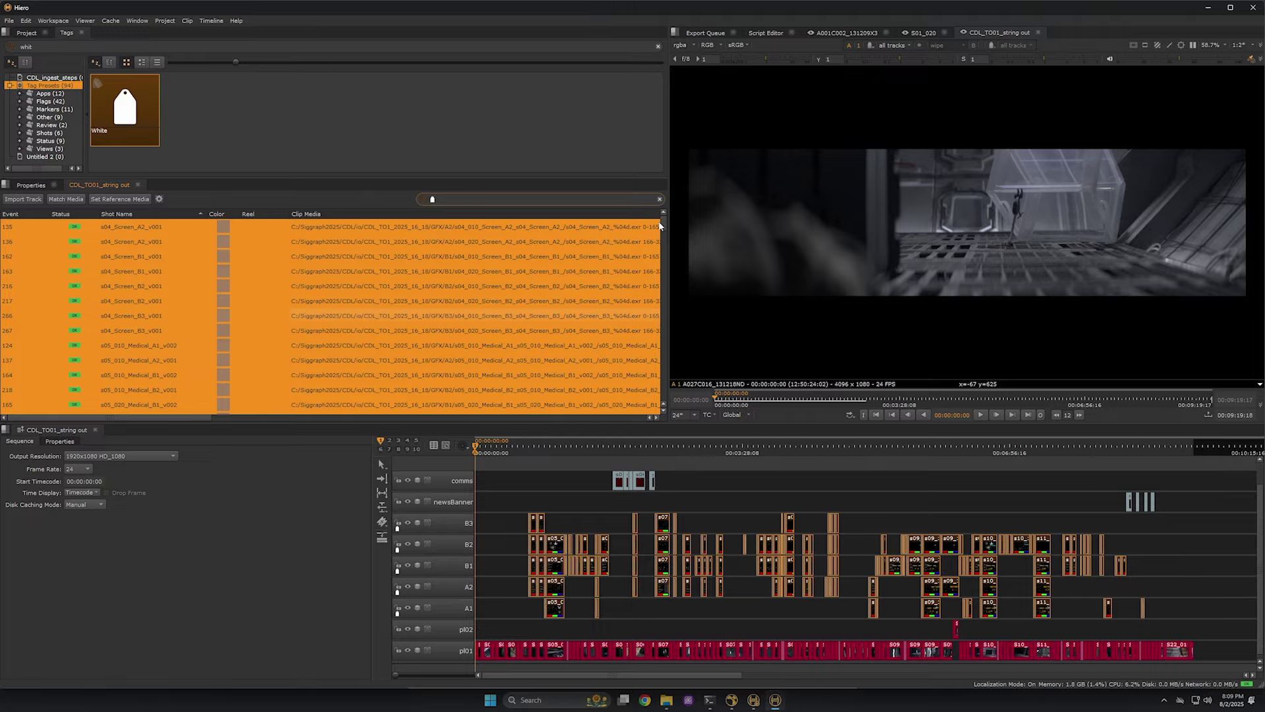
{"action": "mouse_move", "coordinate": [663, 225]}
{"action": "left_mouse_down"}
{"action": "mouse_move", "coordinate": [665, 292]}
{"action": "mouse_move", "coordinate": [663, 203]}
{"action": "left_mouse_up"}
{"action": "left_click", "coordinate": [766, 33]}
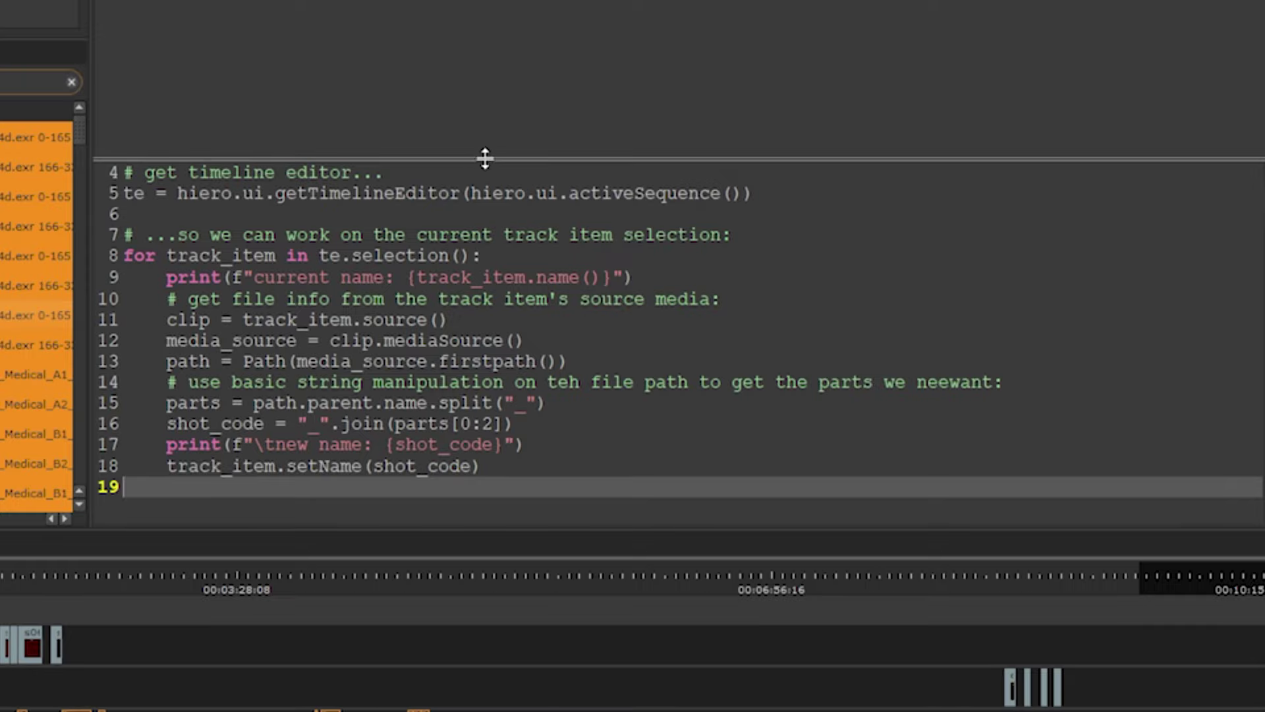
{"action": "left_click_drag", "start_coordinate": [485, 158], "coordinate": [488, 83]}
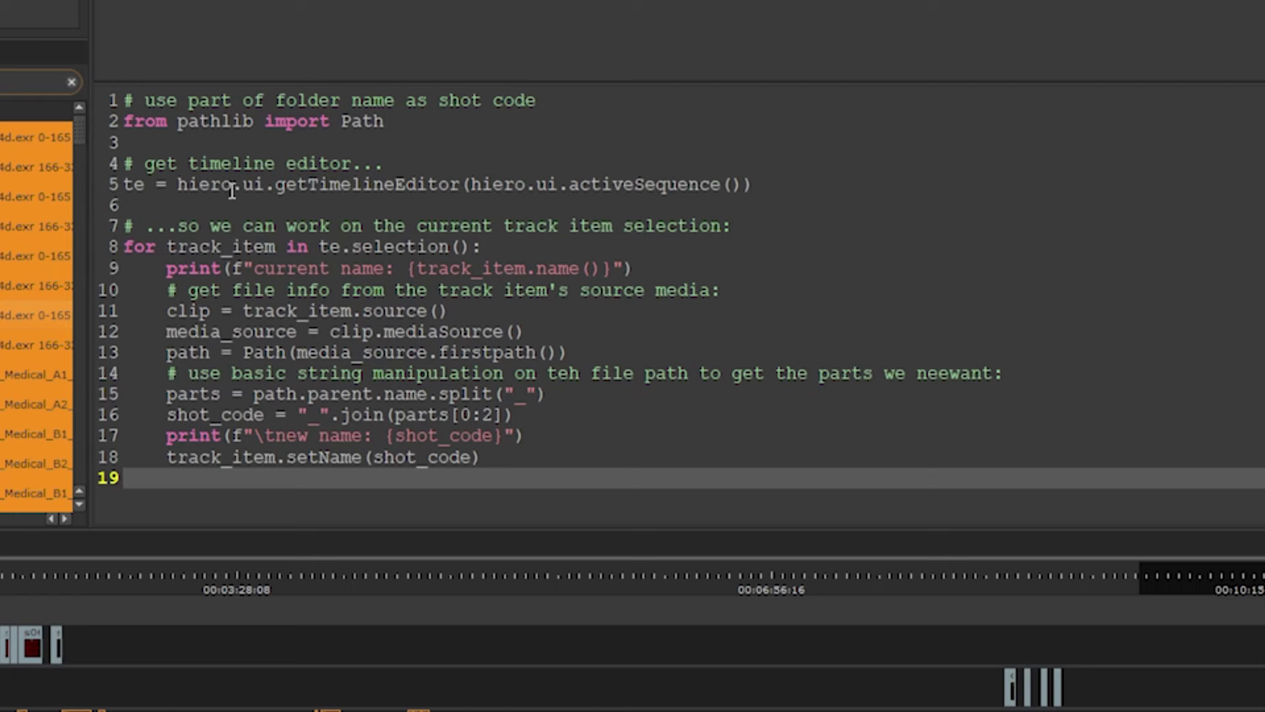
{"action": "left_click", "coordinate": [183, 205]}
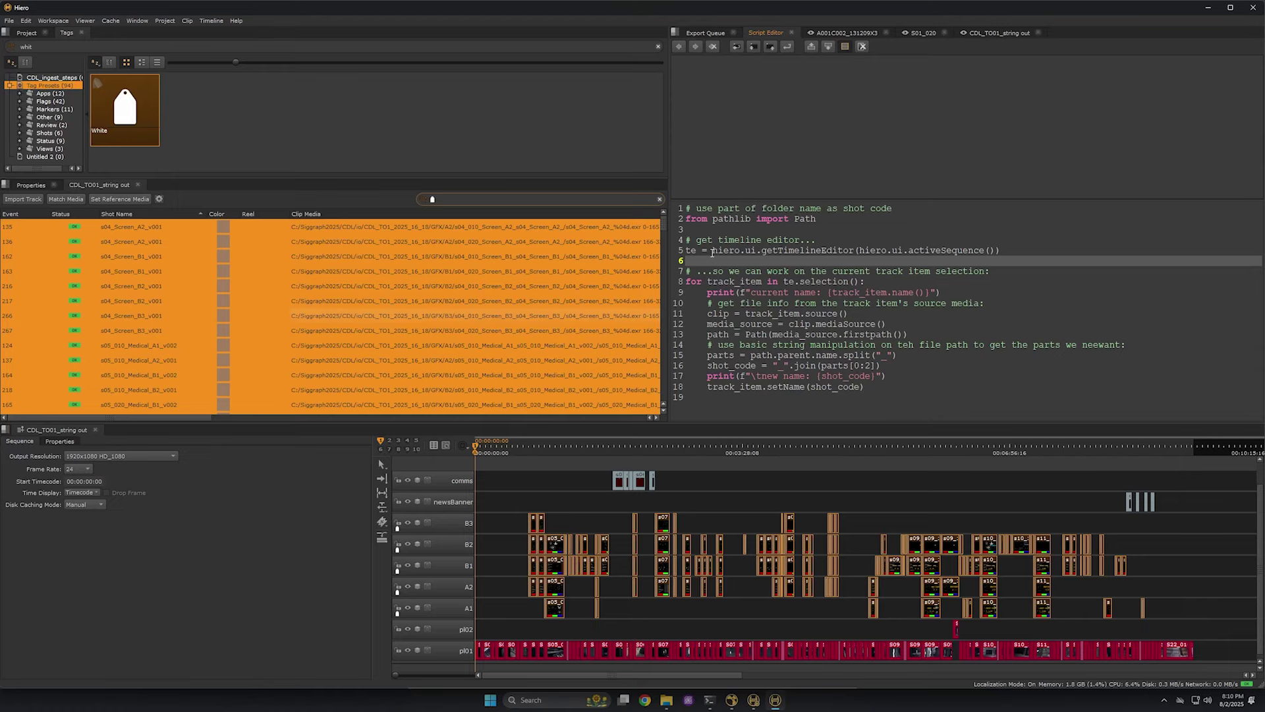
Run only script lines 1 to 9 to print the current names of the selected track items.
{"action": "left_click_drag", "start_coordinate": [712, 251], "coordinate": [1003, 254]}
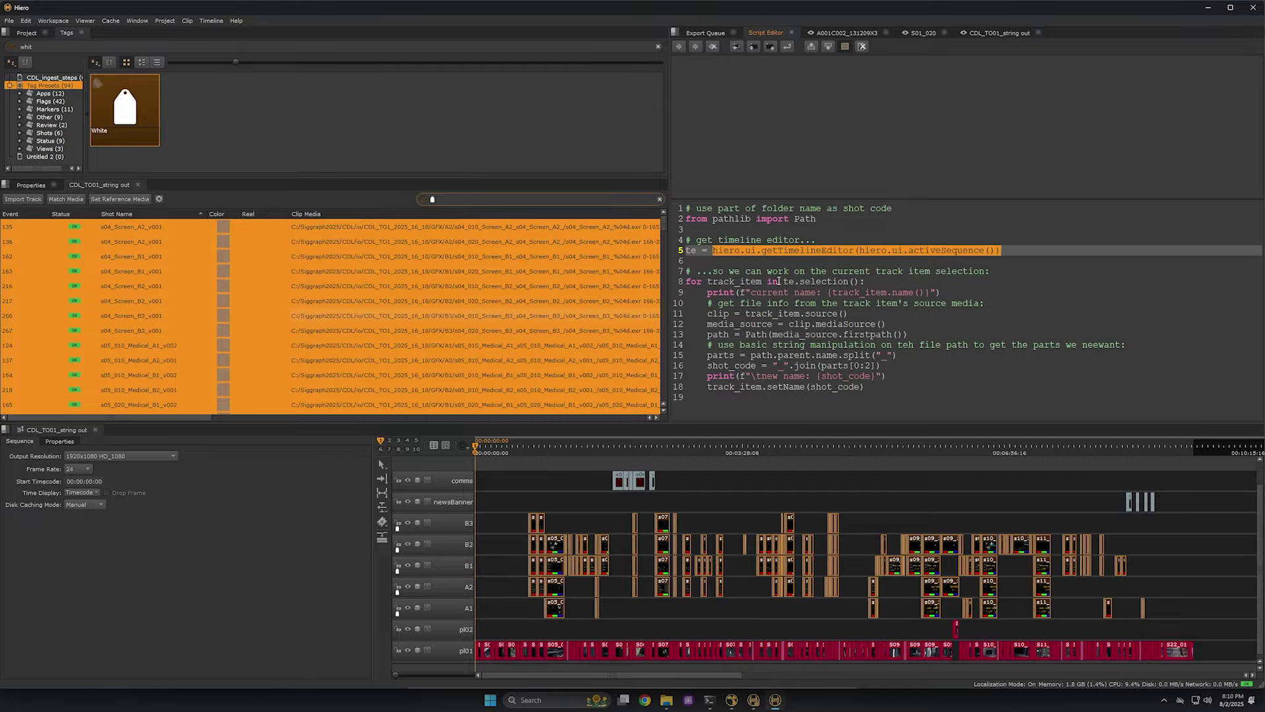
{"action": "left_click_drag", "start_coordinate": [778, 280], "coordinate": [860, 282]}
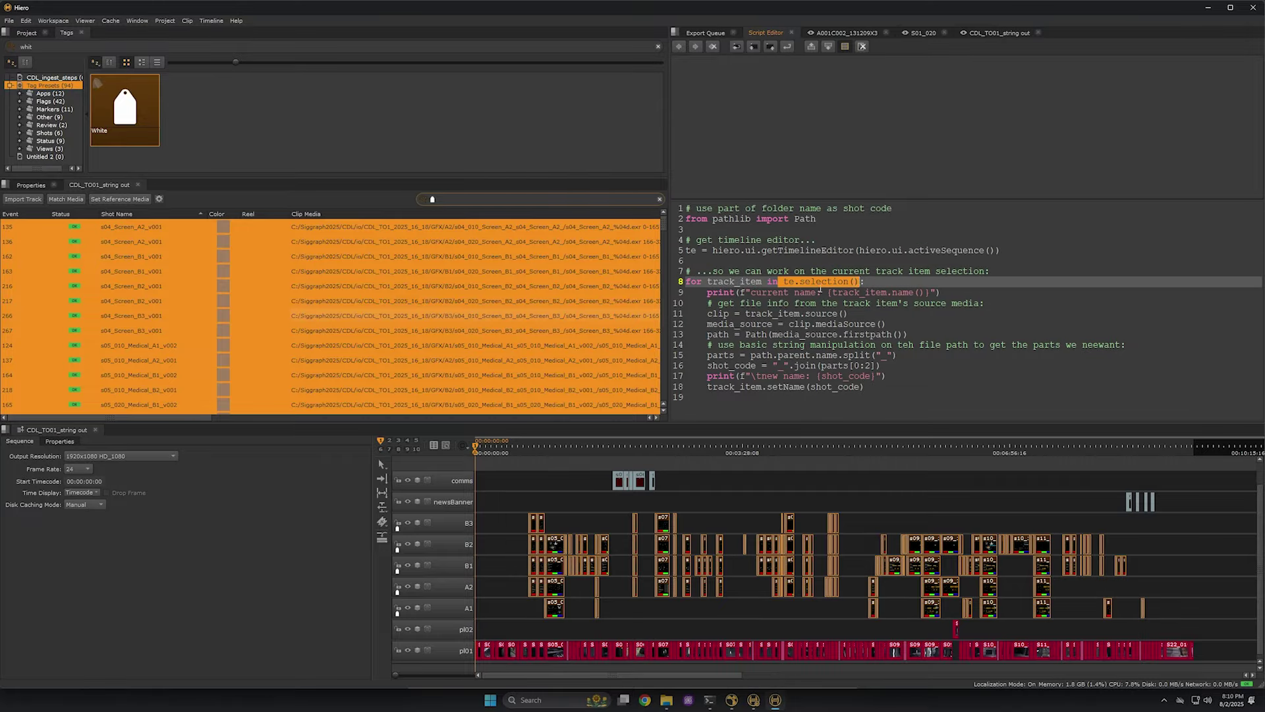
{"action": "left_click_drag", "start_coordinate": [944, 293], "coordinate": [679, 193]}
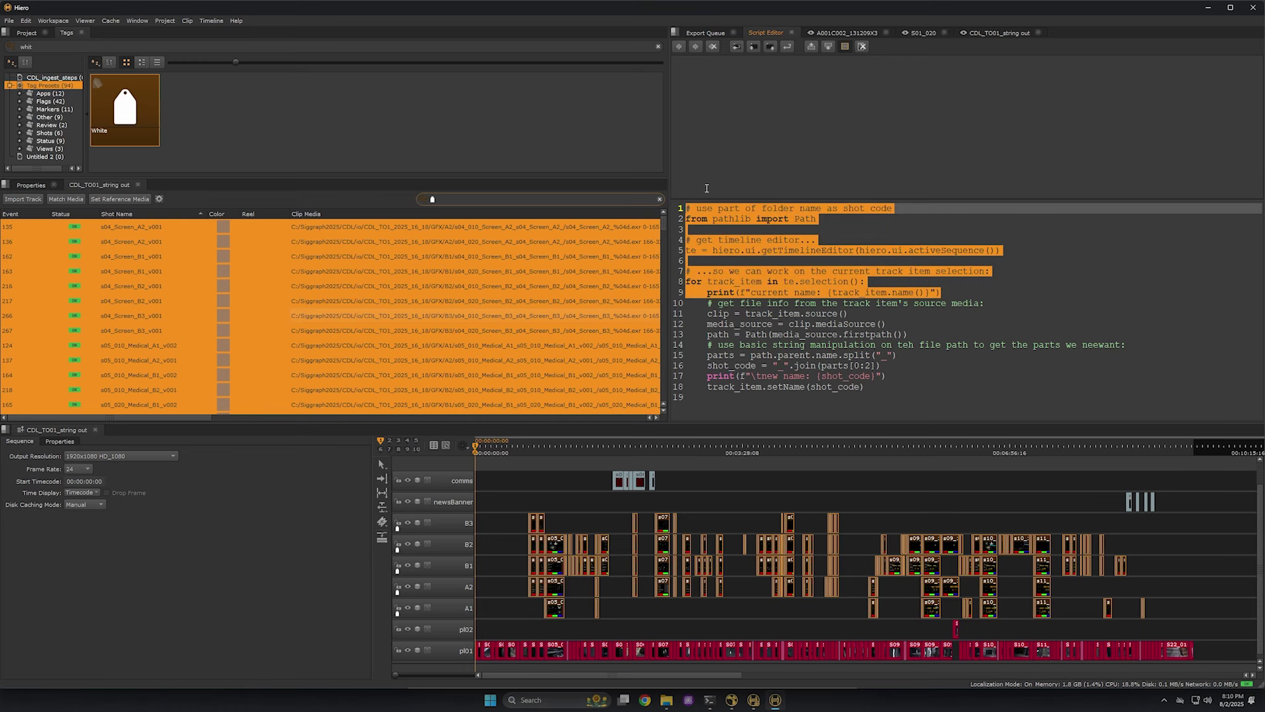
{"action": "left_click", "coordinate": [787, 46]}
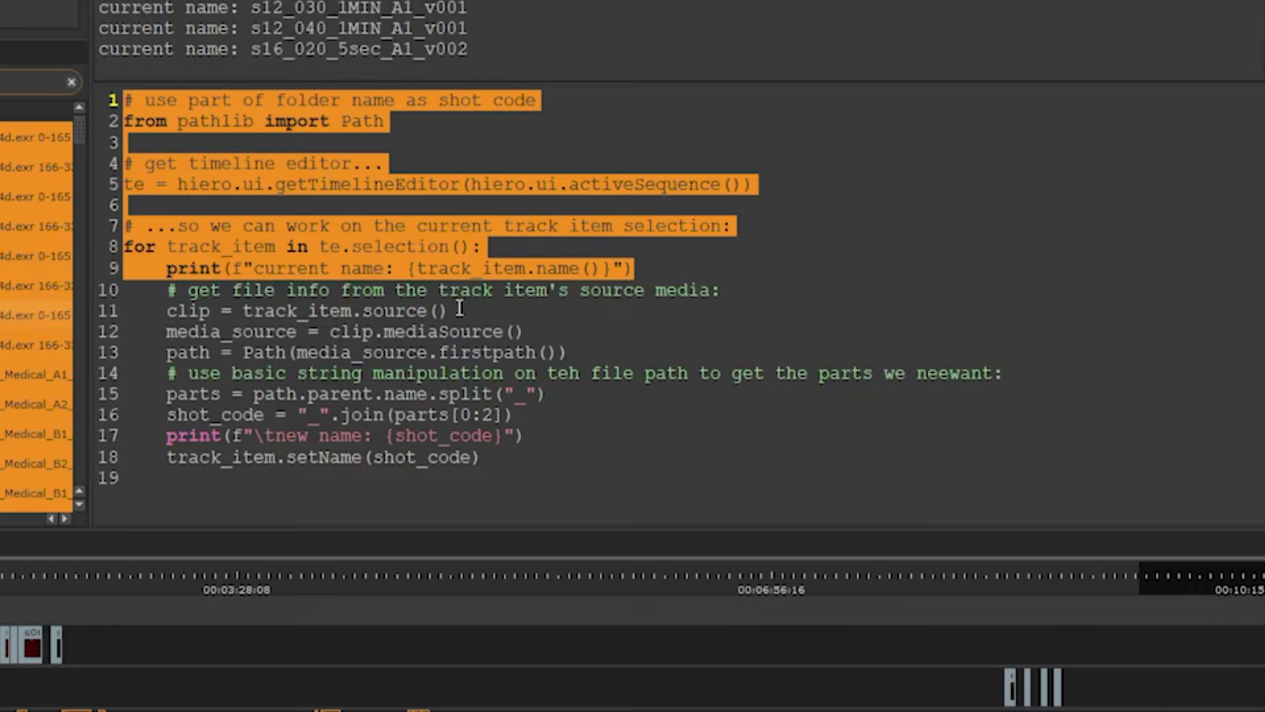
Examine script lines 11 to 16, which get the media source path and build the shot code from the parent folder name.
{"action": "left_click_drag", "start_coordinate": [459, 309], "coordinate": [363, 310]}
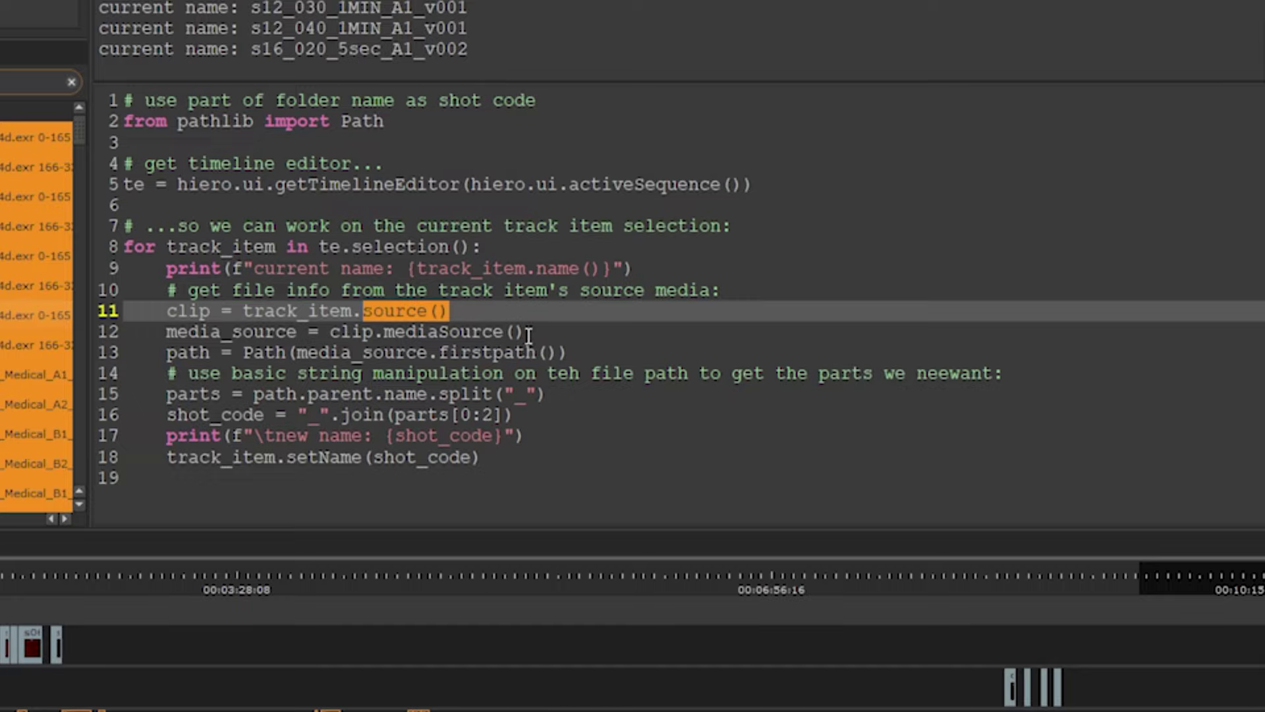
{"action": "left_click_drag", "start_coordinate": [529, 333], "coordinate": [375, 333]}
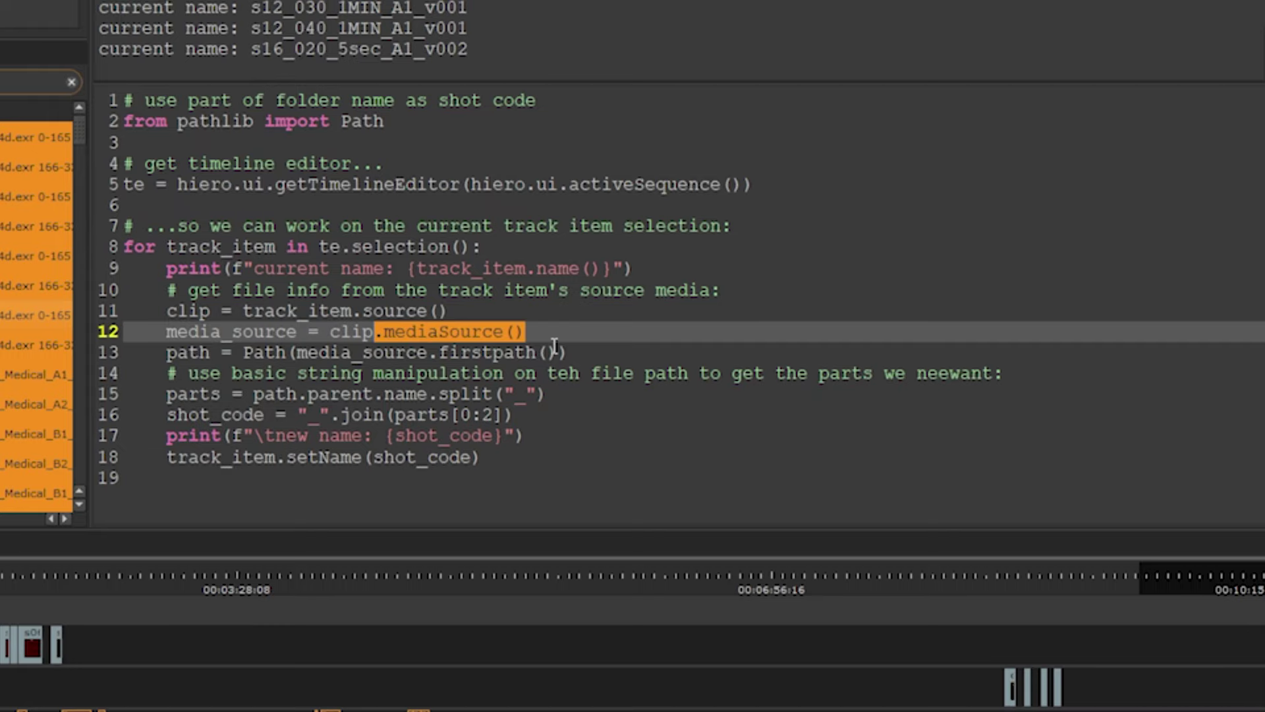
{"action": "left_click_drag", "start_coordinate": [570, 352], "coordinate": [276, 353]}
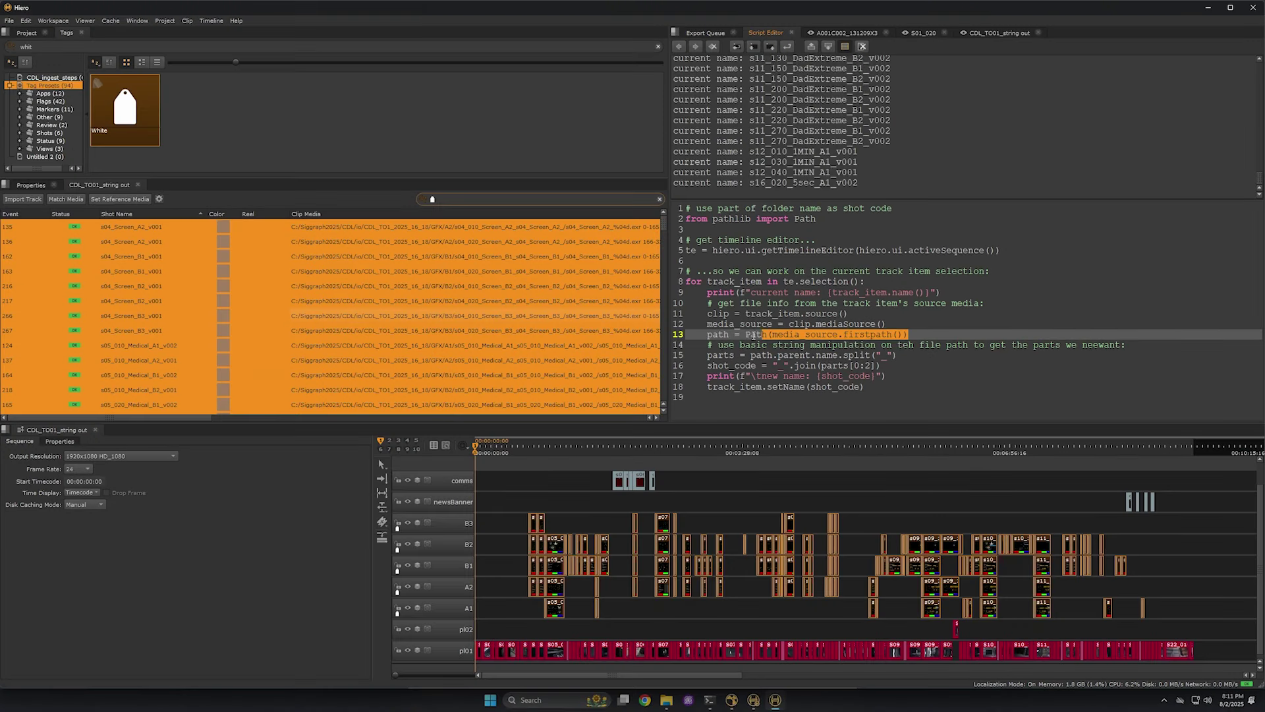
{"action": "left_click_drag", "start_coordinate": [753, 335], "coordinate": [748, 335]}
{"action": "left_click_drag", "start_coordinate": [900, 356], "coordinate": [850, 366]}
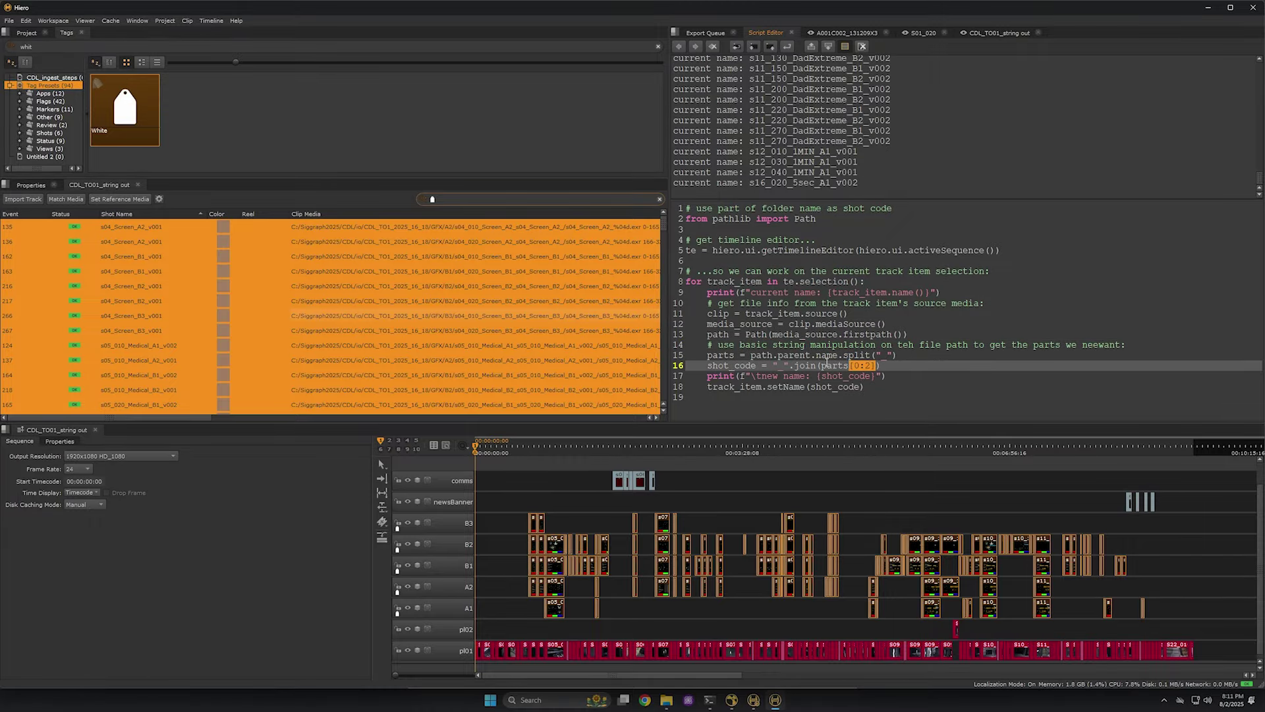
{"action": "double_click", "coordinate": [791, 356]}
{"action": "double_click", "coordinate": [819, 356]}
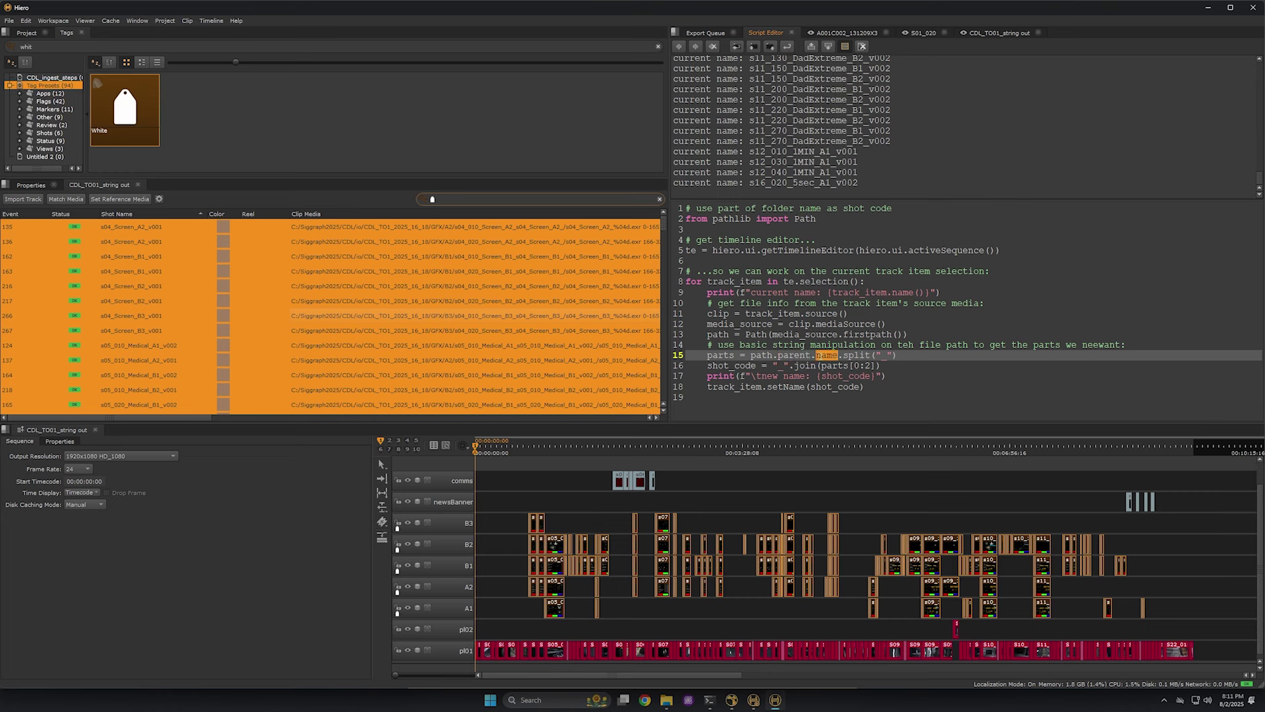
{"action": "double_click", "coordinate": [855, 356]}
{"action": "double_click", "coordinate": [857, 366]}
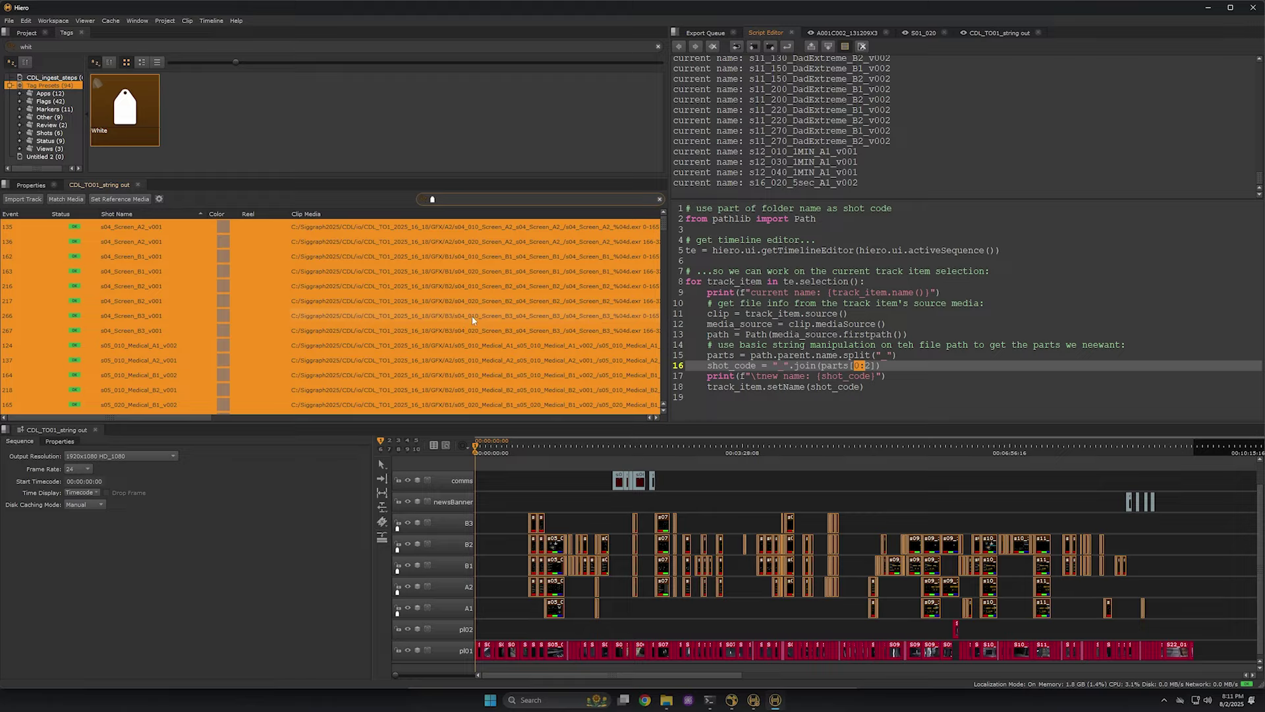
Run the entire script to rename the selected graphics shots with the shot code from their folder names.
{"action": "left_click", "coordinate": [920, 401]}
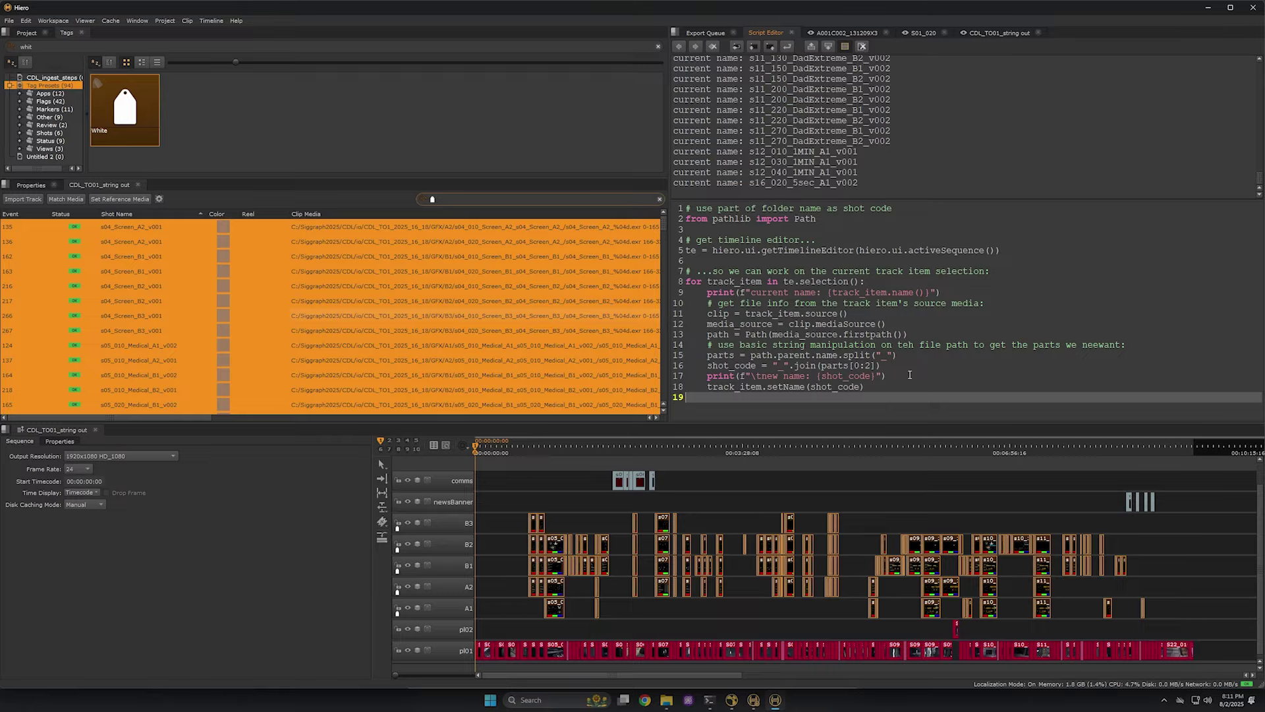
{"action": "left_click", "coordinate": [787, 47]}
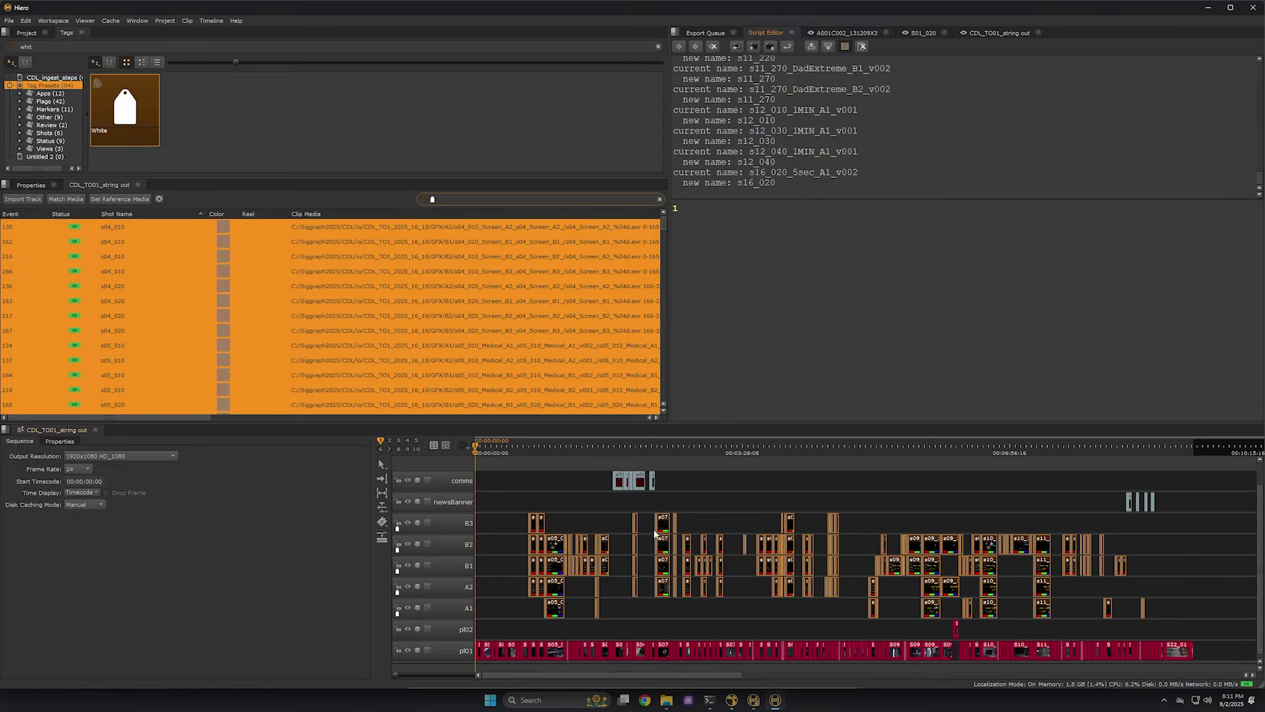
Rename the selected graphics shots with Change Case set to uppercase, excluding audio track clips, and deselect them.
{"action": "left_click", "coordinate": [591, 495]}
{"action": "key", "text": "alt+shift+slash"}
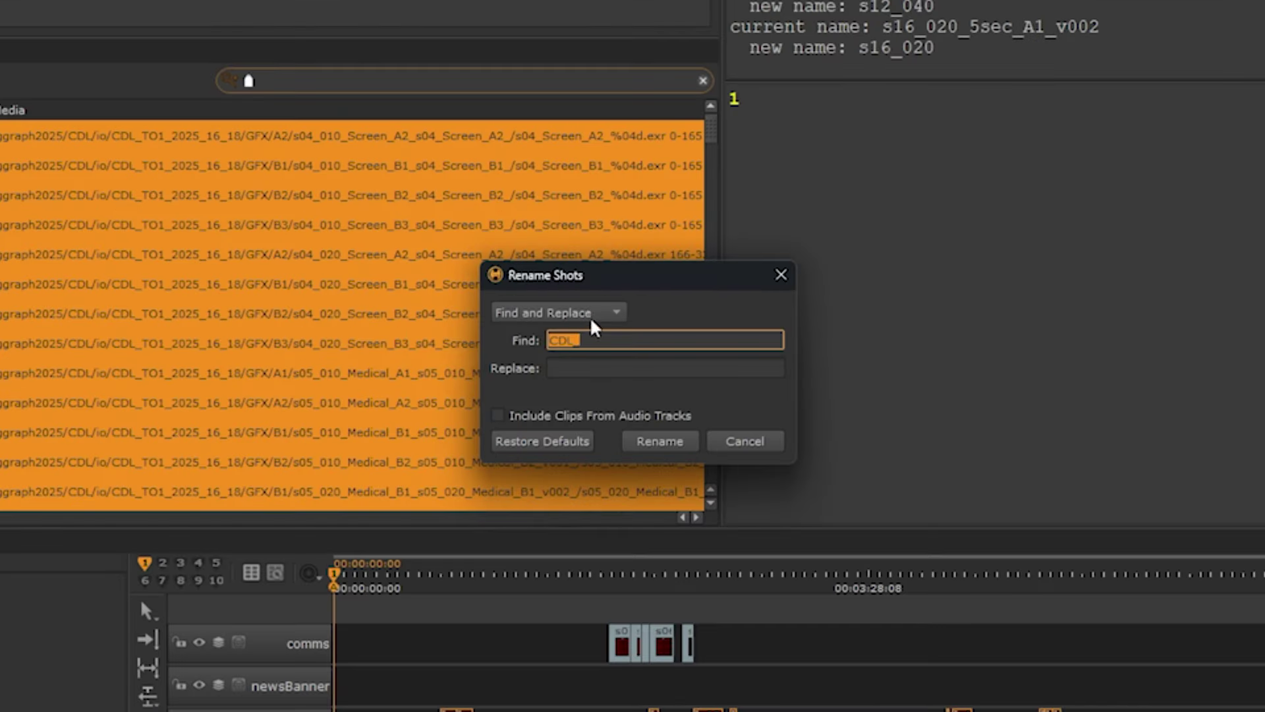
{"action": "left_click", "coordinate": [587, 307]}
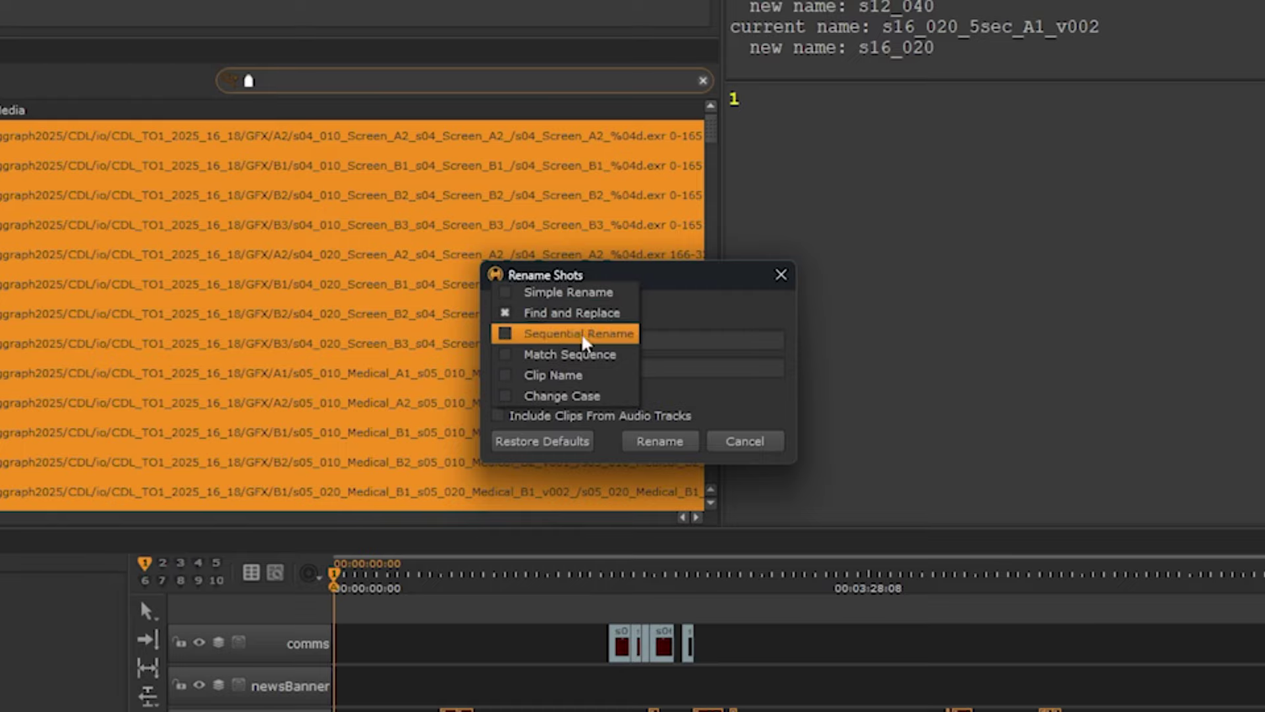
{"action": "left_click", "coordinate": [589, 396]}
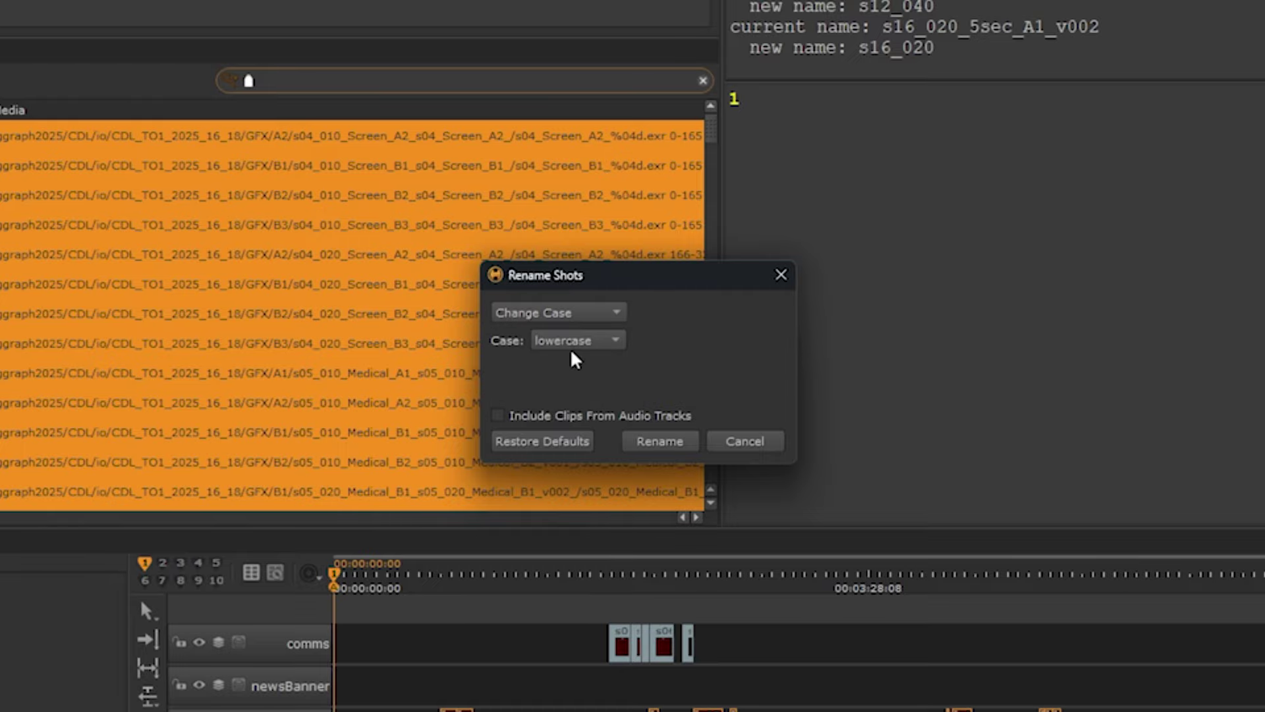
{"action": "left_click", "coordinate": [569, 339]}
{"action": "left_click", "coordinate": [574, 360]}
{"action": "left_click", "coordinate": [660, 442]}
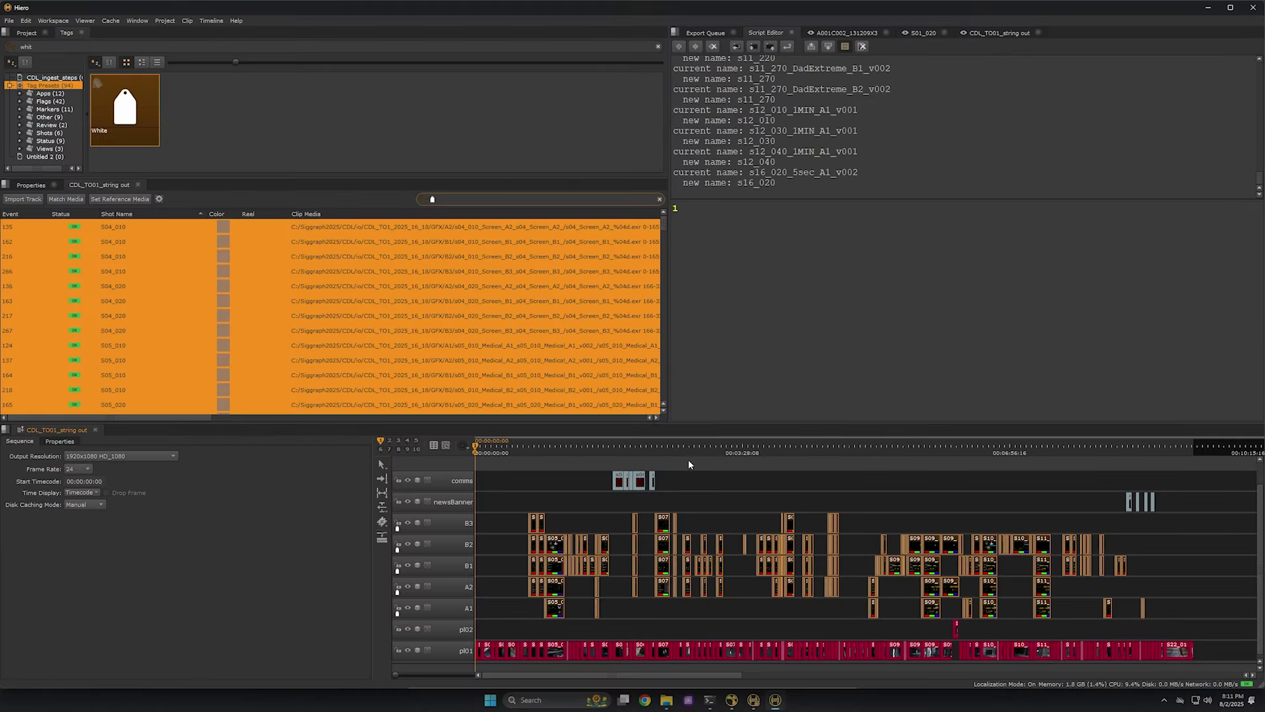
{"action": "left_click", "coordinate": [761, 610]}
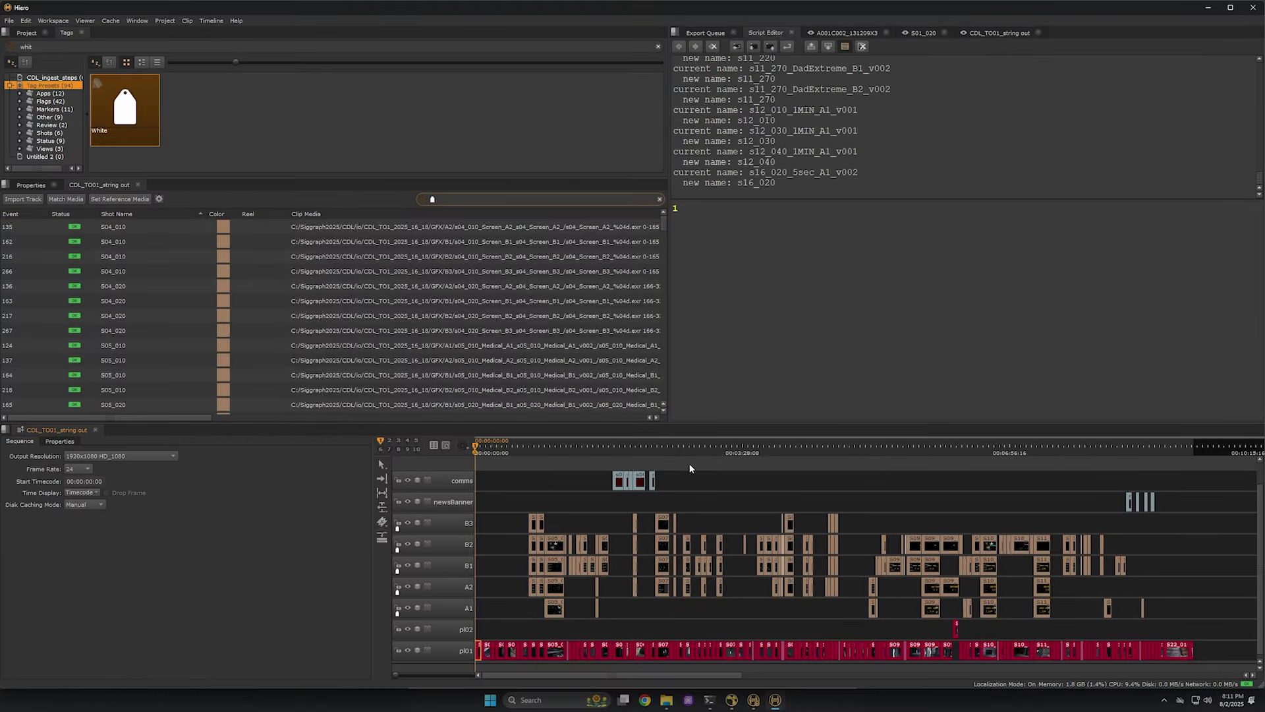
Collapse the Untitled 2 project and open the 1_add_cctv sequence from the CDL_ingest_steps project.
{"action": "left_click", "coordinate": [34, 33]}
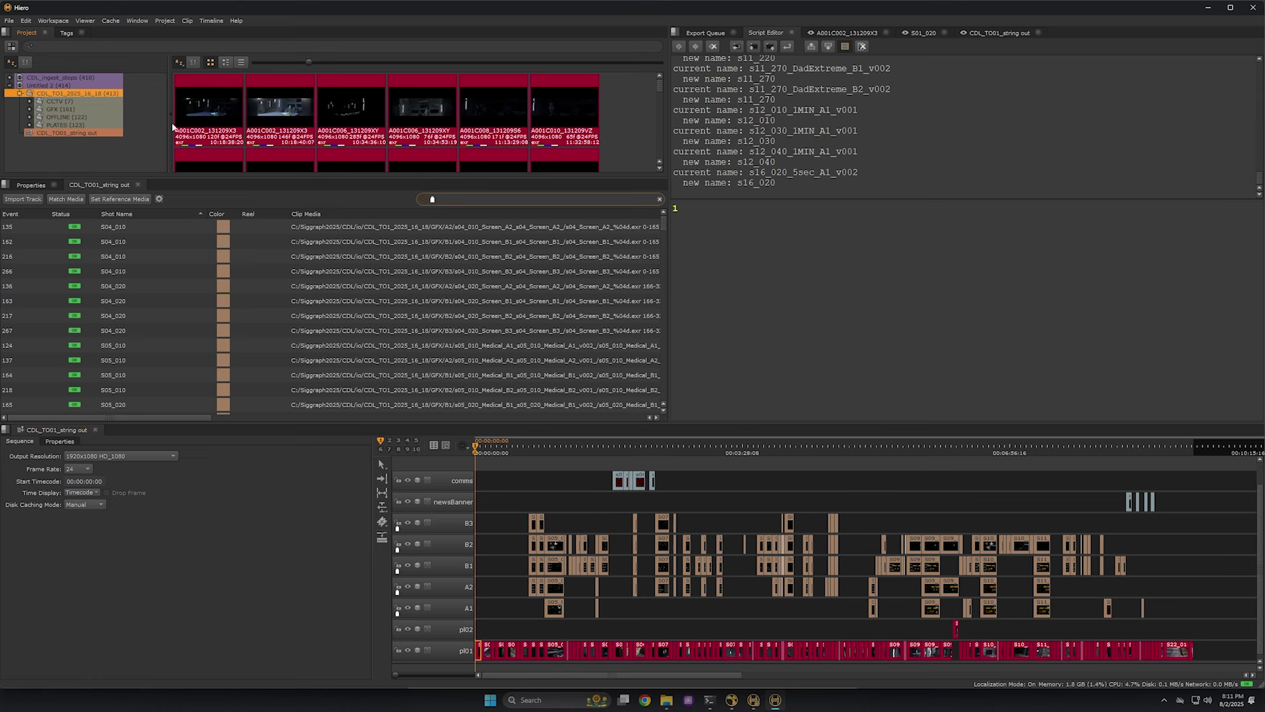
{"action": "left_click", "coordinate": [10, 86]}
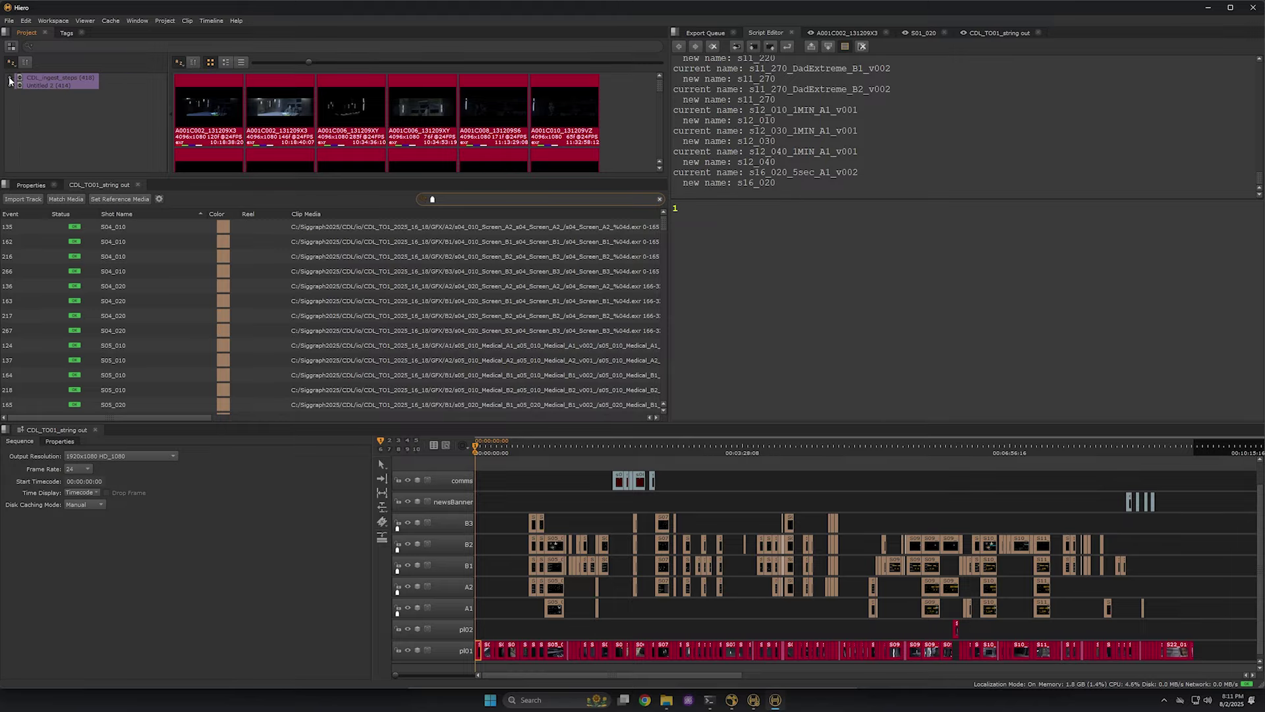
{"action": "left_click", "coordinate": [10, 78]}
{"action": "left_click", "coordinate": [62, 85]}
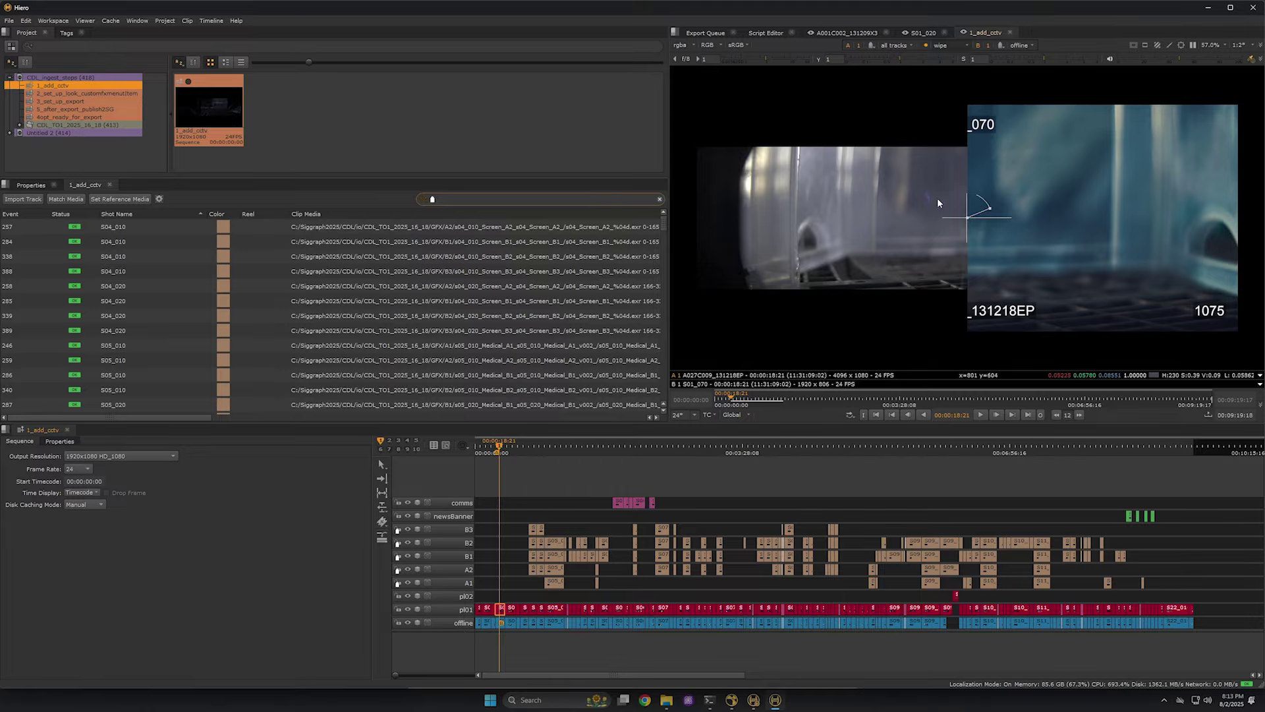
Turn off the viewer's wipe comparison and show the clips of the CCTV bin under CDL_TO1_2025_16_18 as a detailed list.
{"action": "key", "text": "w"}
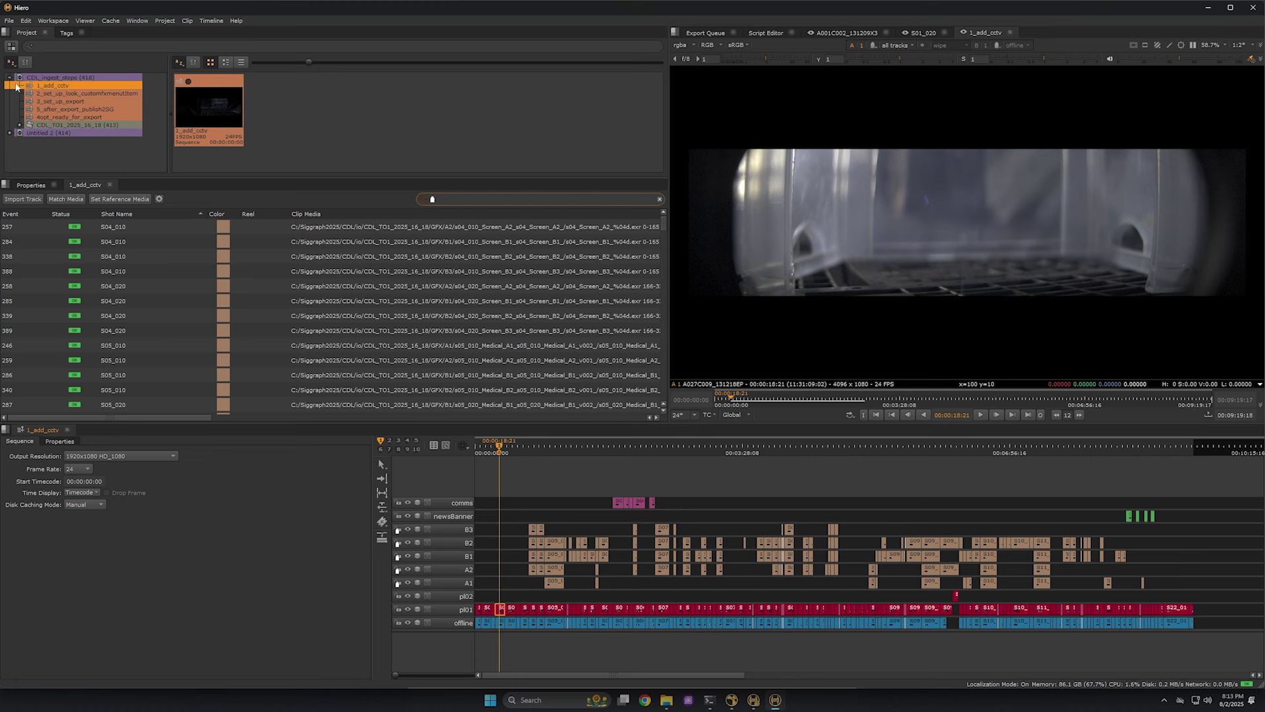
{"action": "left_click", "coordinate": [19, 125]}
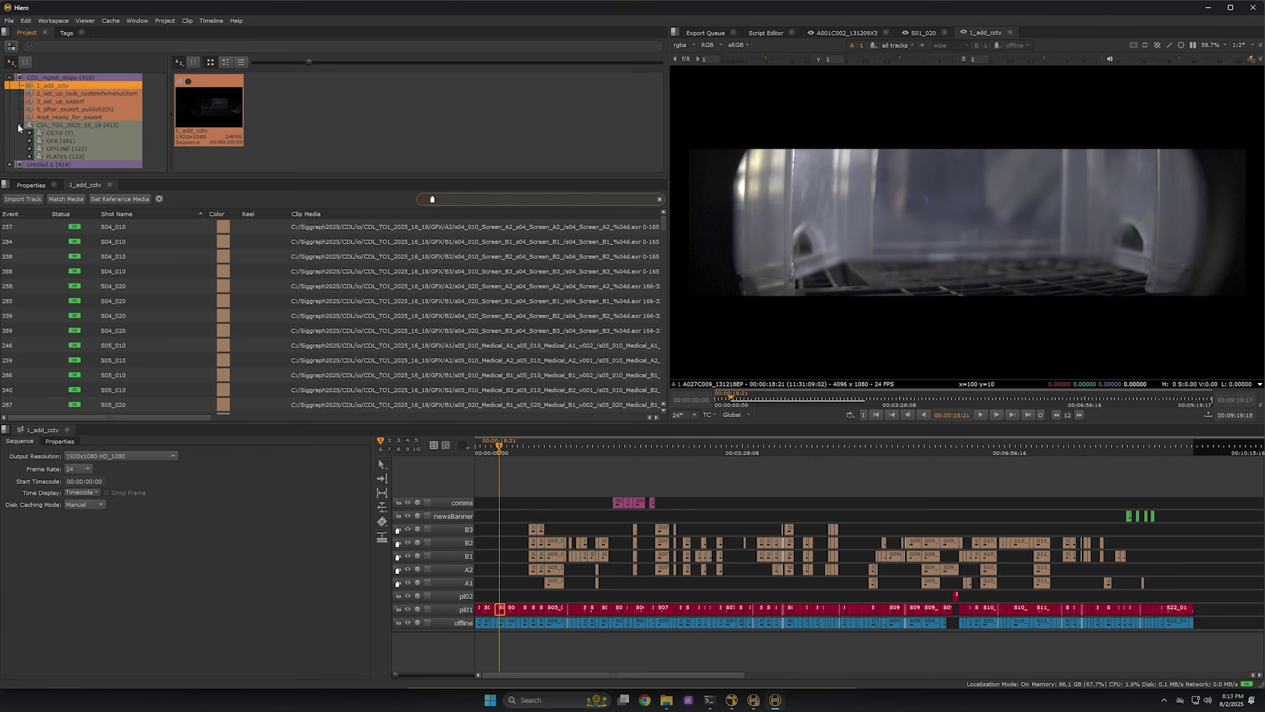
{"action": "left_click", "coordinate": [61, 133]}
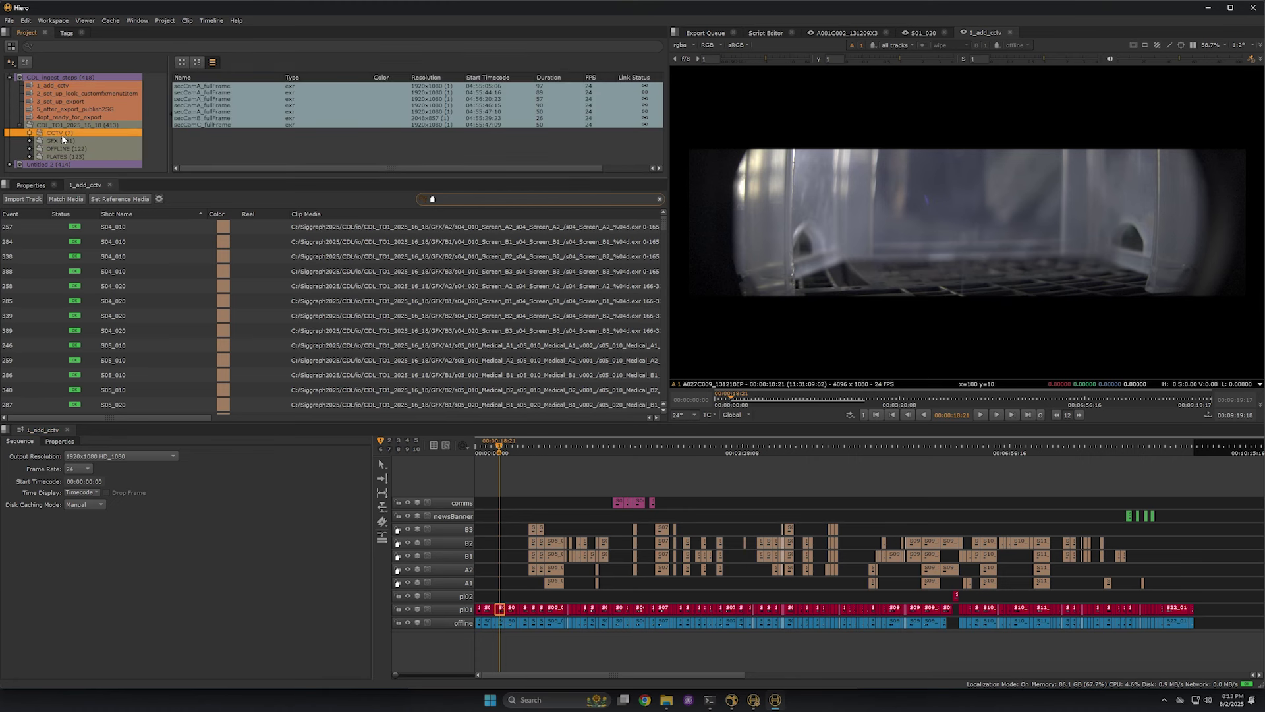
{"action": "left_click", "coordinate": [184, 64]}
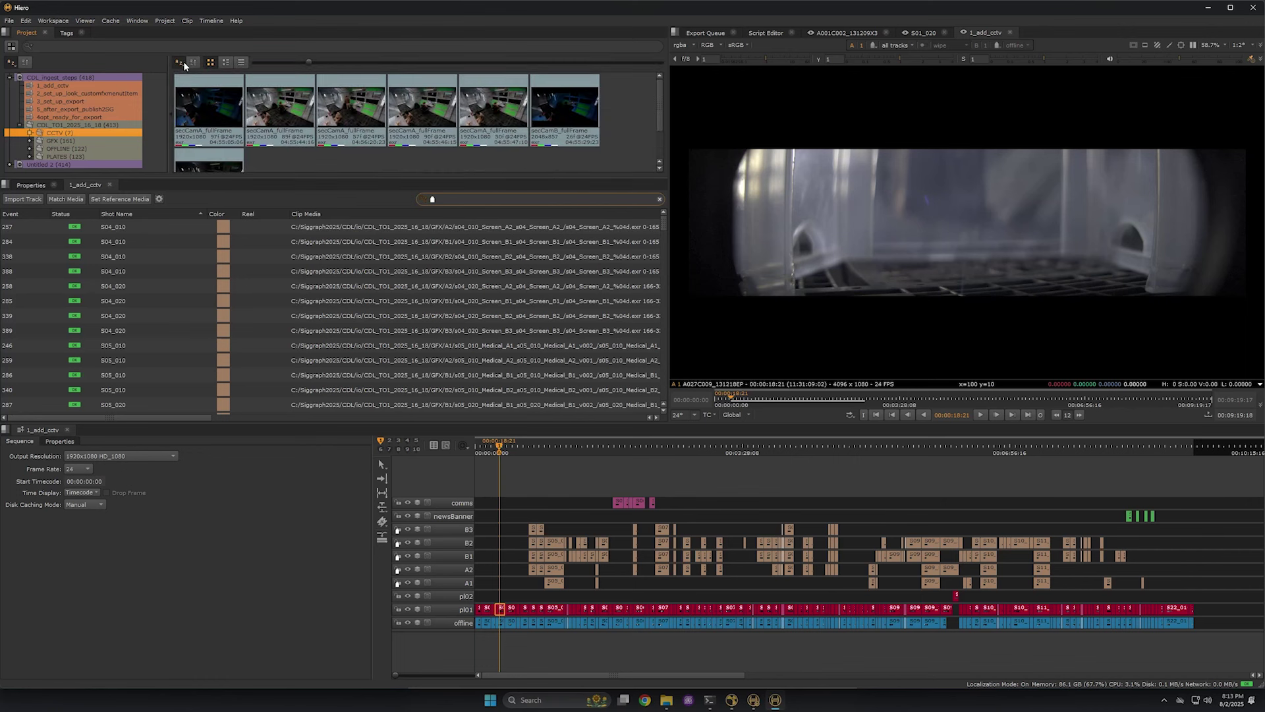
{"action": "left_click", "coordinate": [240, 63]}
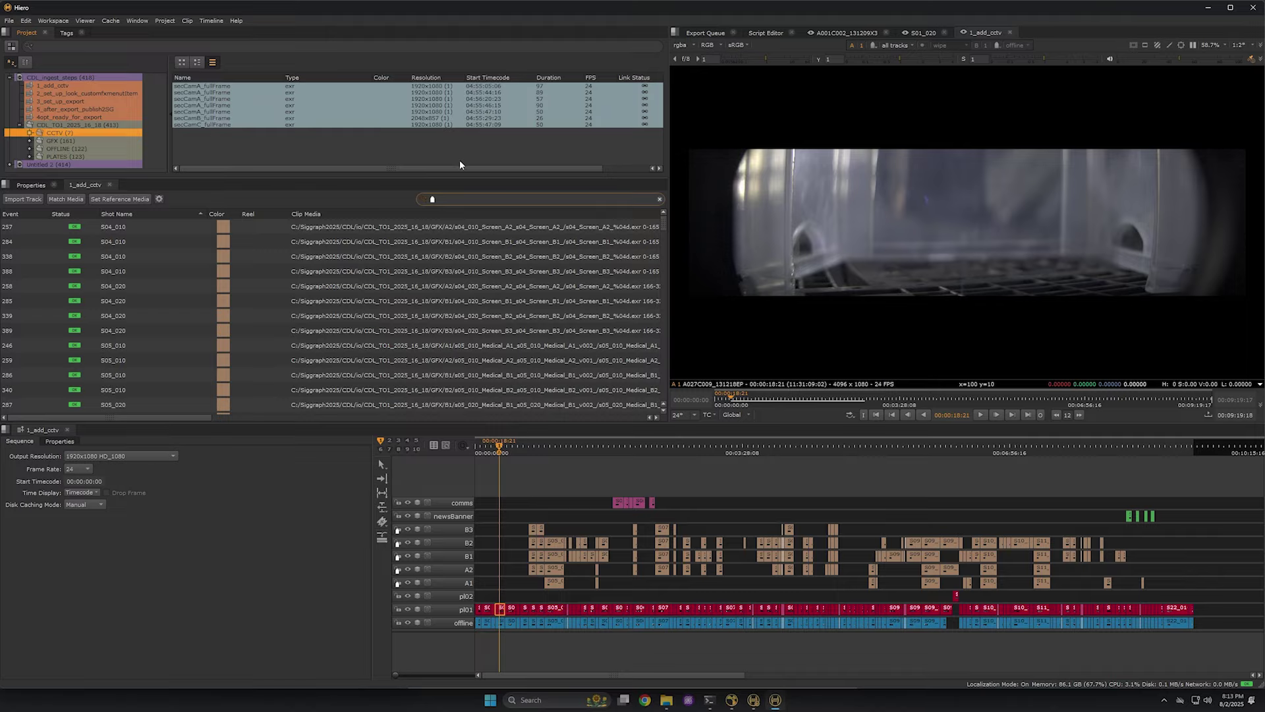
Add a Path column to the CCTV clip list and place it directly after the Type column.
{"action": "left_click_drag", "start_coordinate": [461, 168], "coordinate": [426, 170]}
{"action": "right_click", "coordinate": [232, 75]}
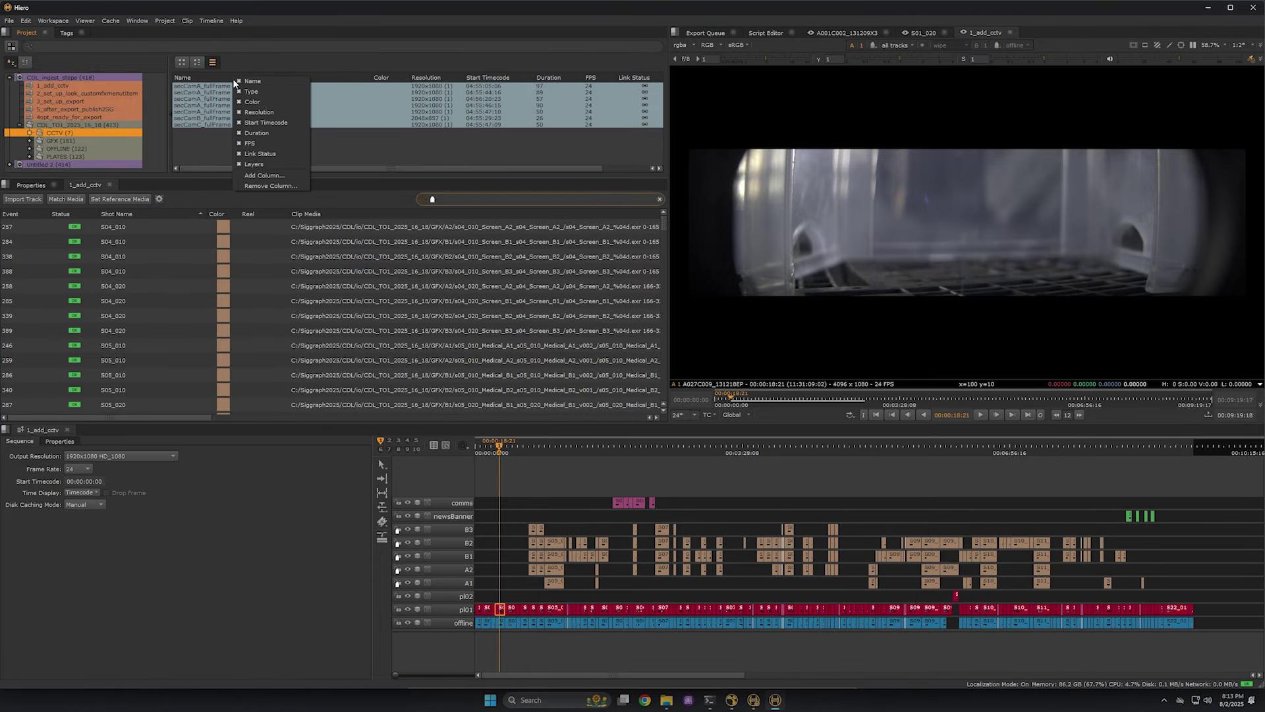
{"action": "left_click", "coordinate": [281, 179]}
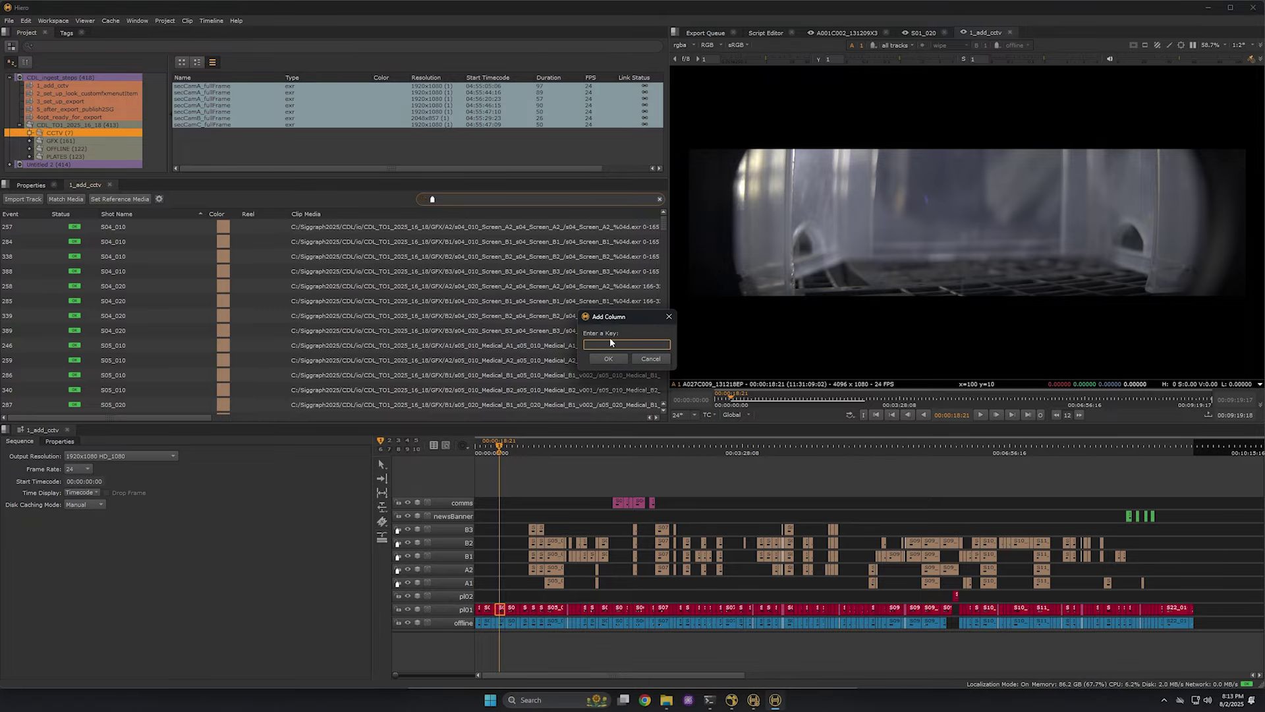
{"action": "type", "text": "pa"}
{"action": "left_click", "coordinate": [597, 354]}
{"action": "left_click", "coordinate": [603, 356]}
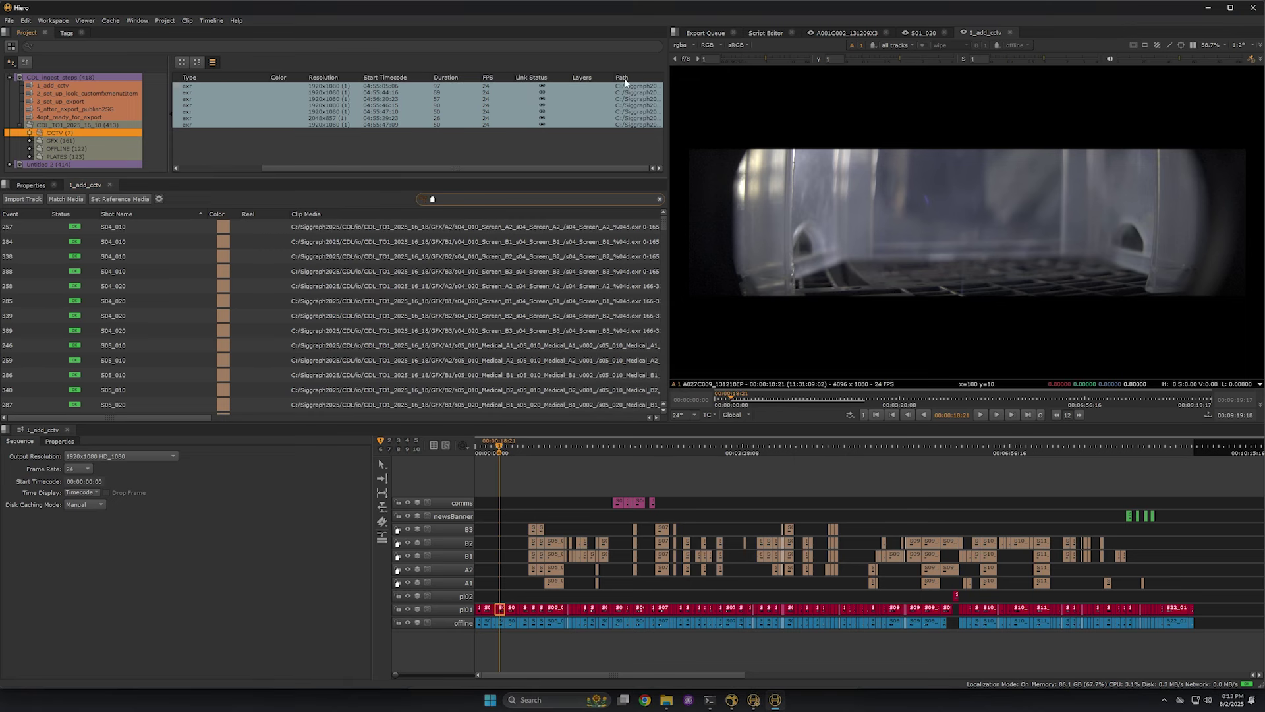
{"action": "mouse_move", "coordinate": [624, 82]}
{"action": "left_mouse_down"}
{"action": "mouse_move", "coordinate": [275, 91]}
{"action": "mouse_move", "coordinate": [650, 82]}
{"action": "left_mouse_up"}
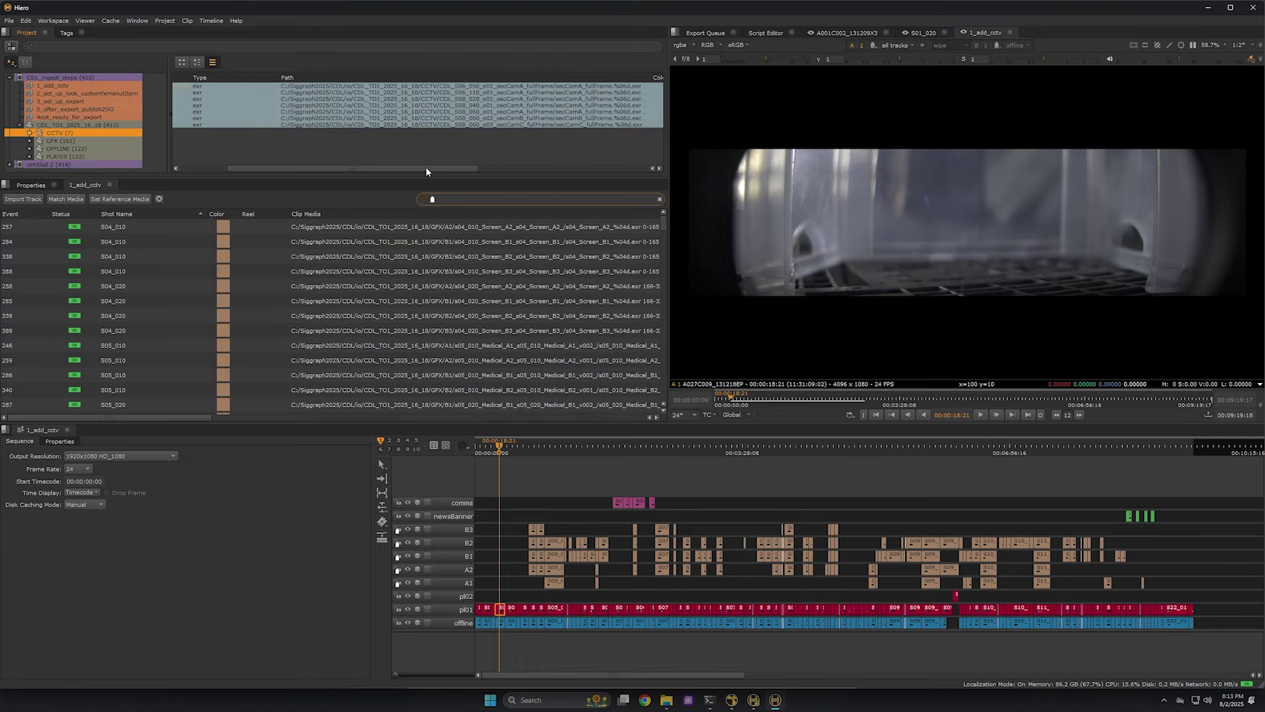
{"action": "left_click_drag", "start_coordinate": [418, 167], "coordinate": [433, 168]}
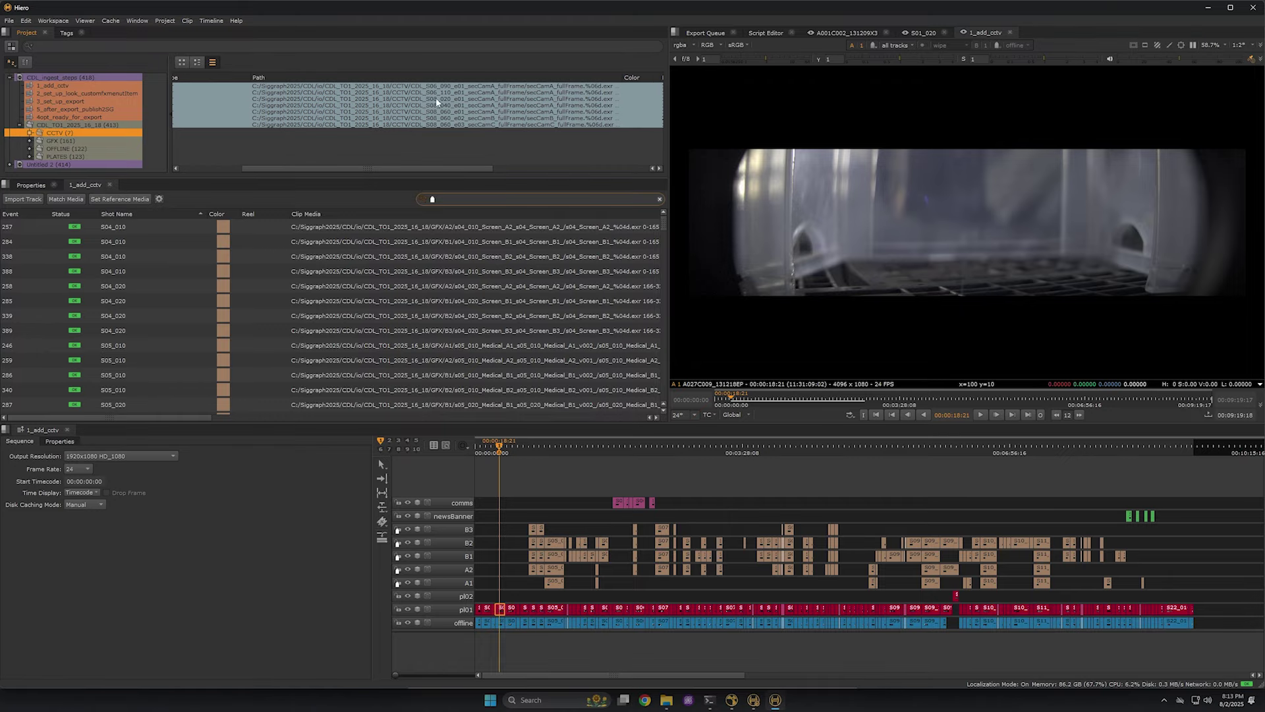
Replace the shot list filter with s06_090, matching the first CCTV clip's path, and select that shot's A2 graphics entry.
{"action": "left_click", "coordinate": [439, 87]}
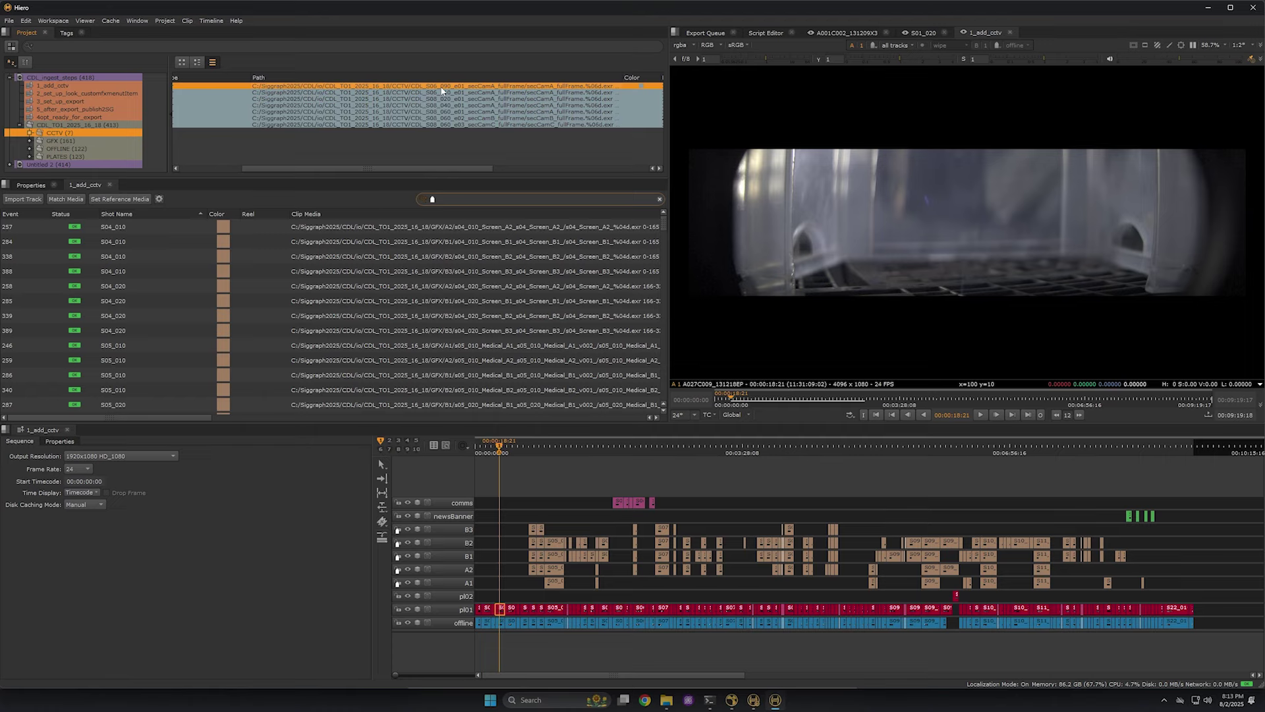
{"action": "left_click", "coordinate": [662, 201]}
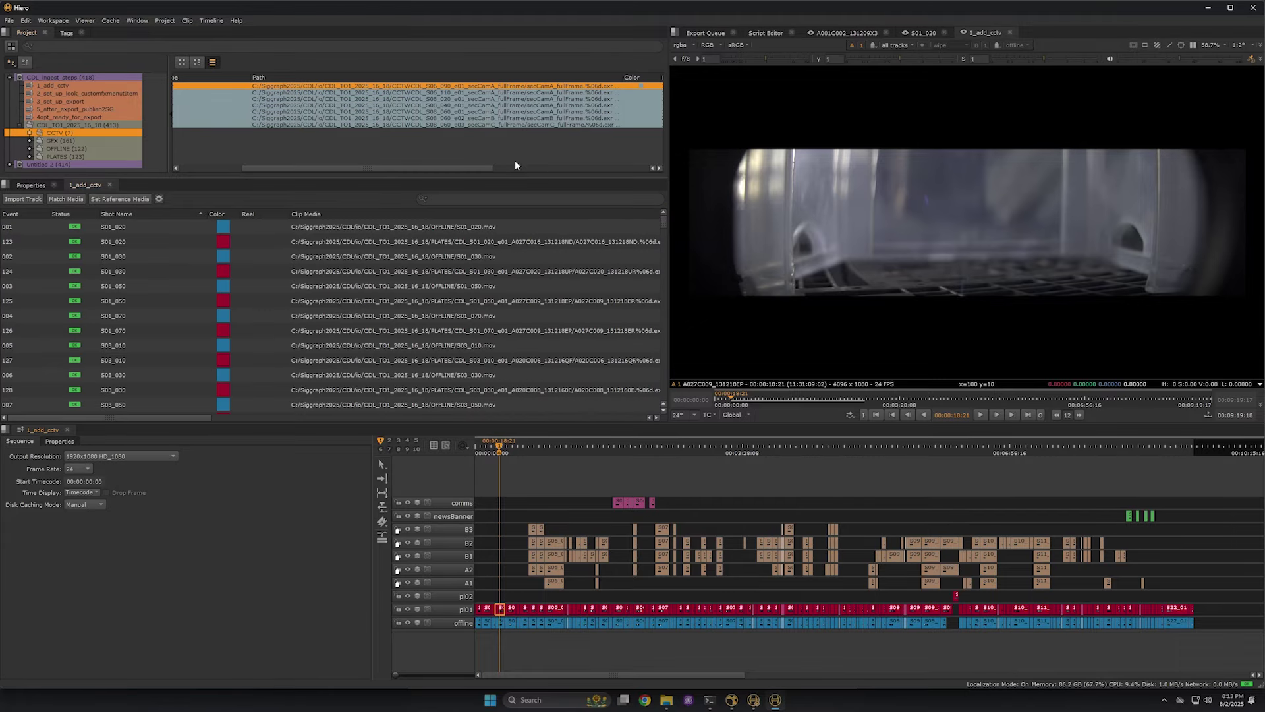
{"action": "left_click", "coordinate": [454, 198]}
{"action": "type", "text": "s06_09"}
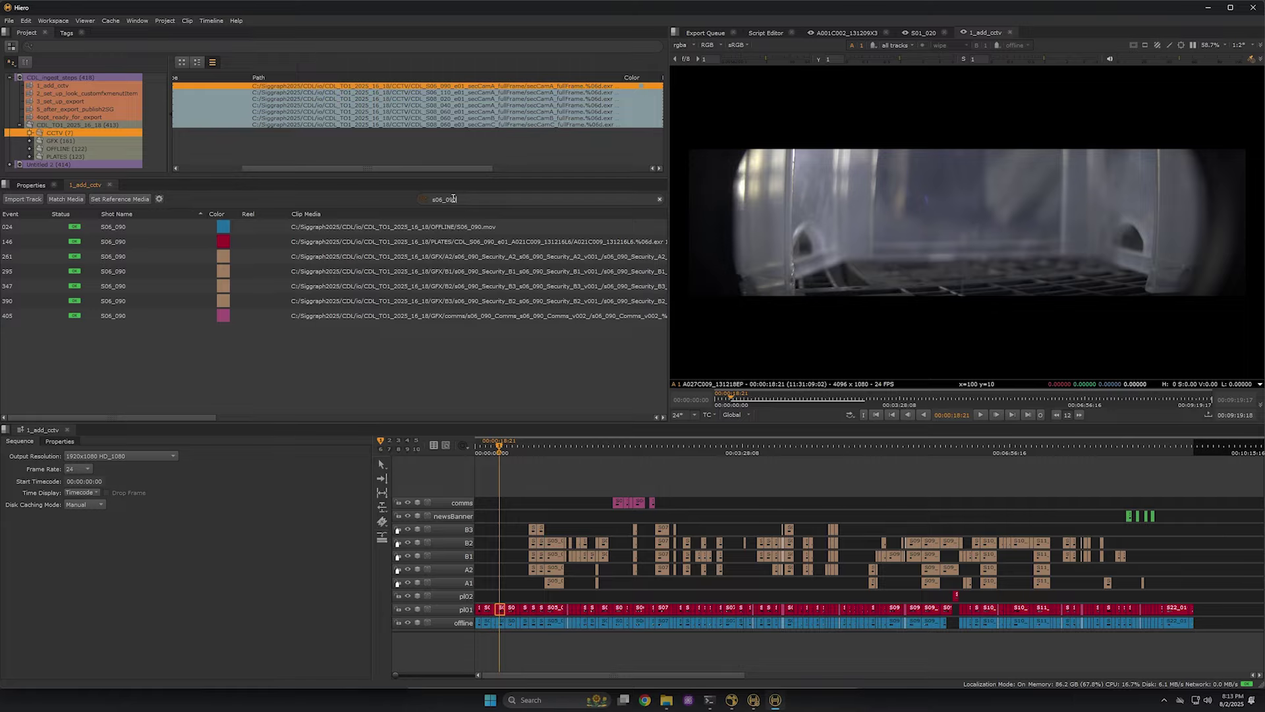
{"action": "type", "text": "0"}
{"action": "left_click", "coordinate": [125, 254]}
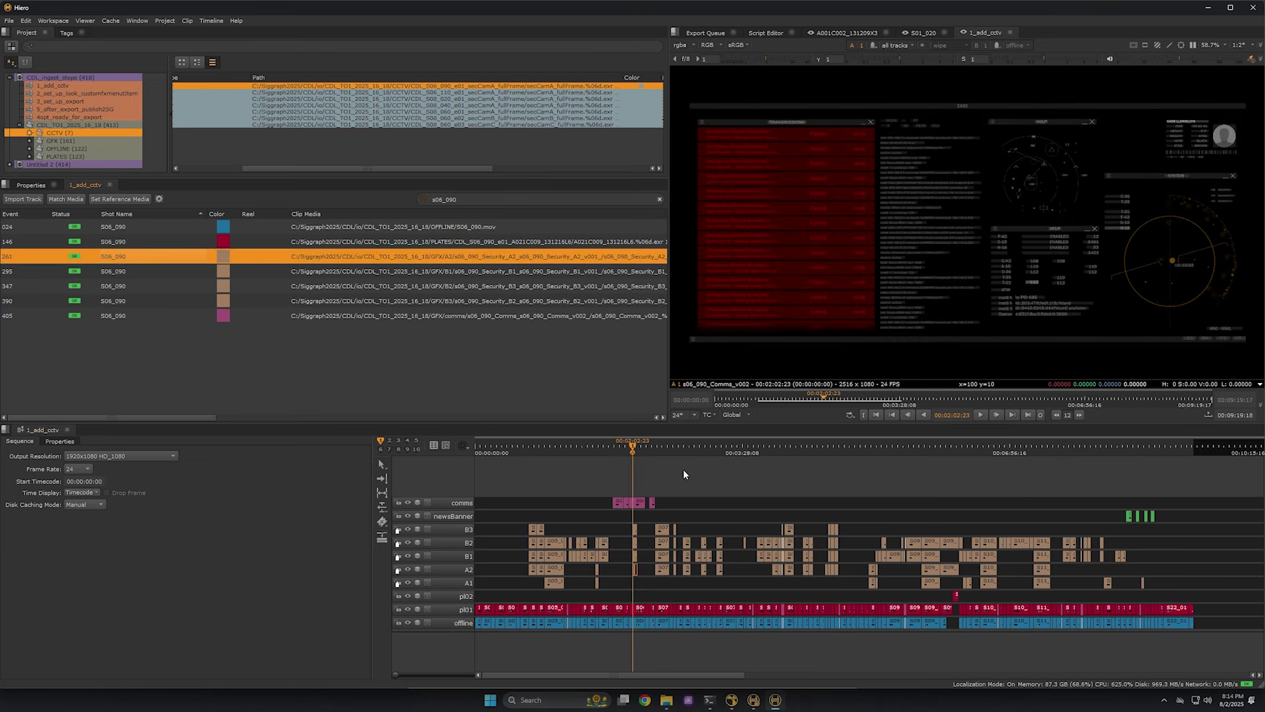
Place the S06_090 CCTV clip on a new track above comms at the start of S06_090, and select the S06_110 CCTV clip.
{"action": "scroll", "coordinate": [868, 475], "scroll_direction": "up", "scroll_amount": 5}
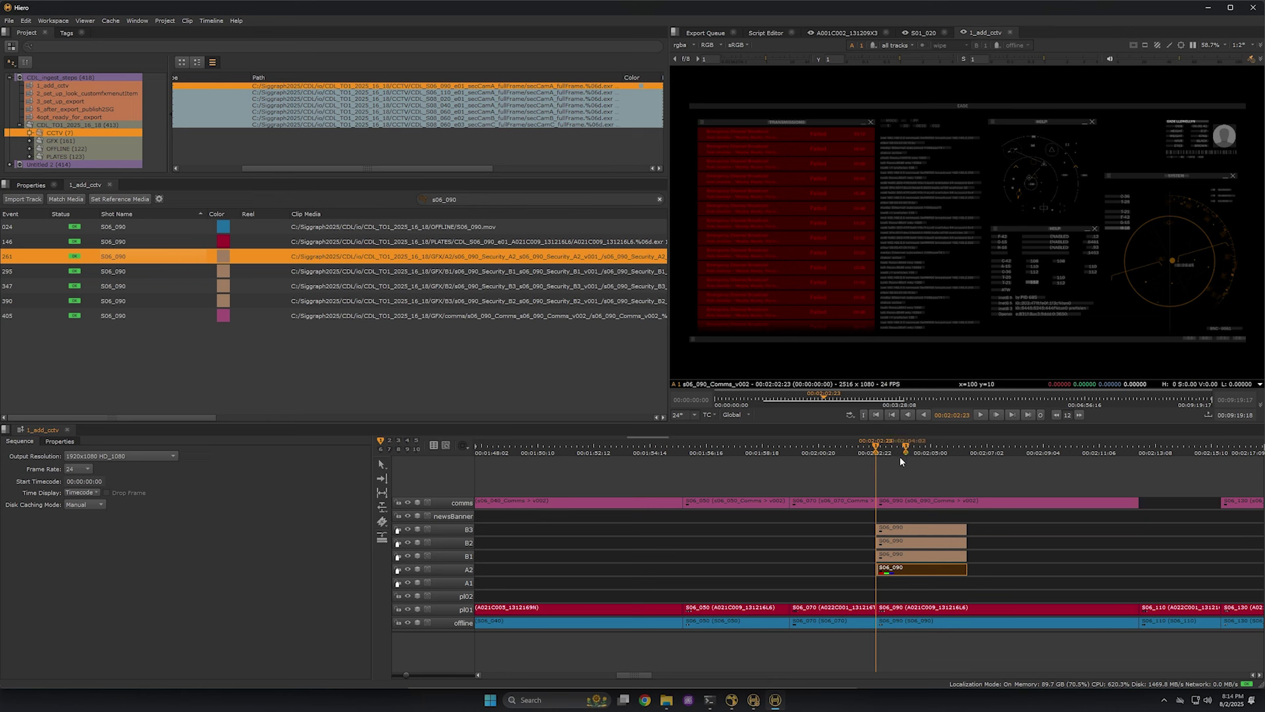
{"action": "left_click_drag", "start_coordinate": [916, 468], "coordinate": [787, 471]}
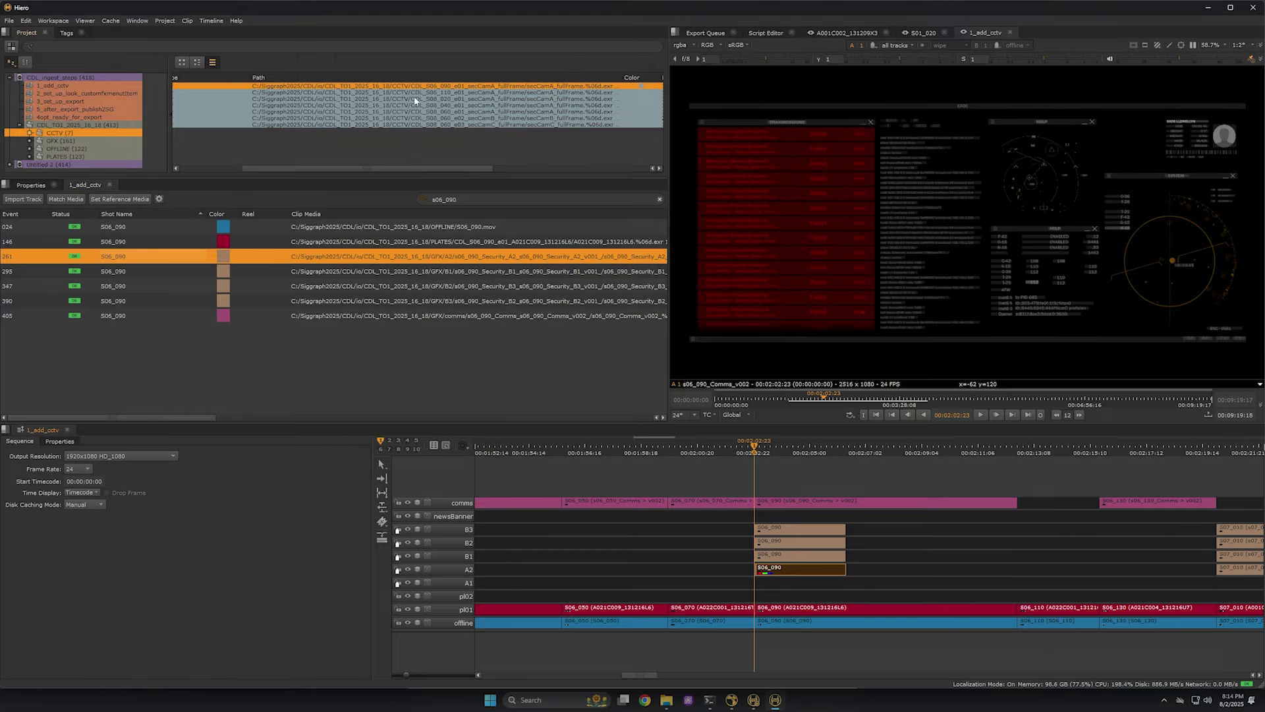
{"action": "left_click_drag", "start_coordinate": [416, 87], "coordinate": [758, 481]}
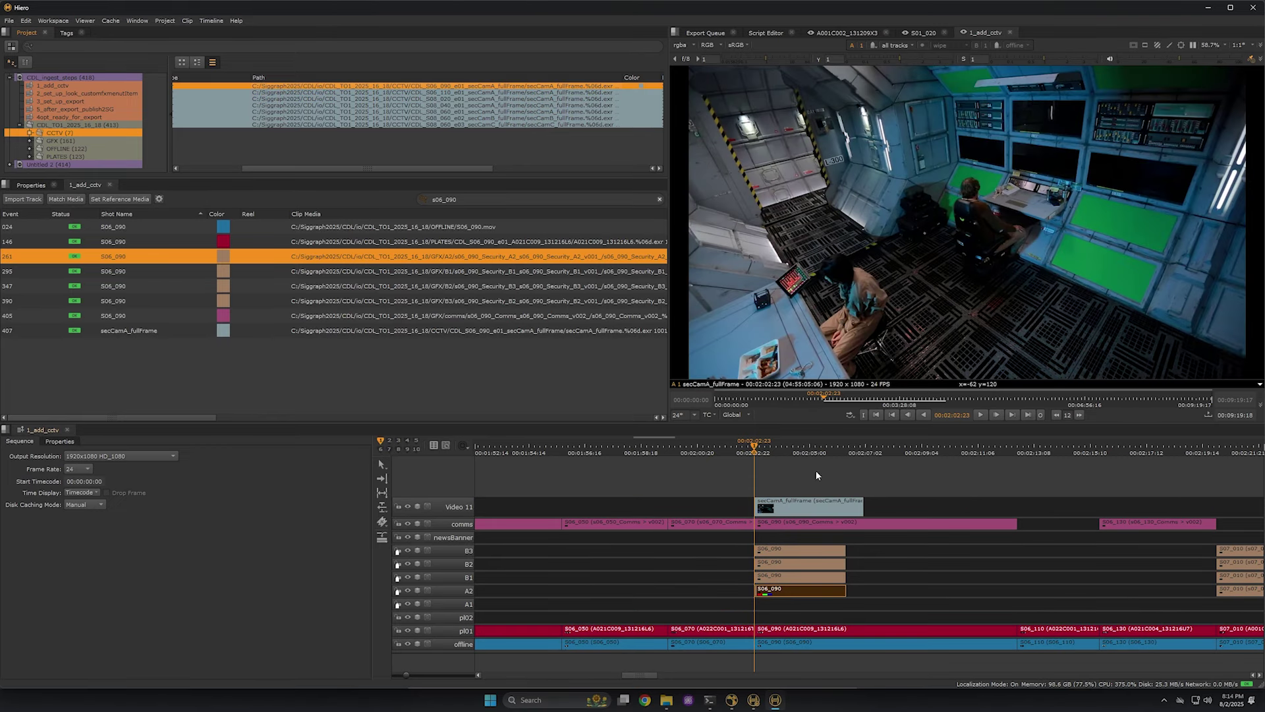
{"action": "left_click_drag", "start_coordinate": [903, 572], "coordinate": [748, 555]}
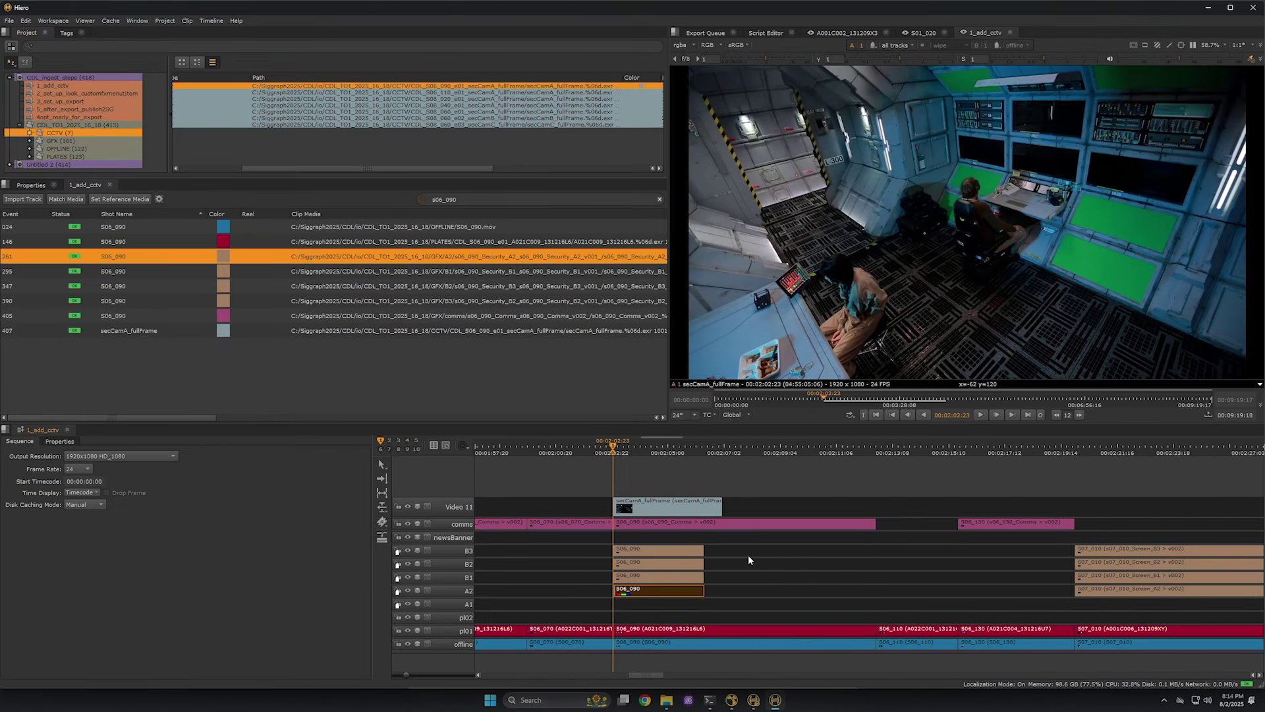
{"action": "left_click", "coordinate": [443, 93]}
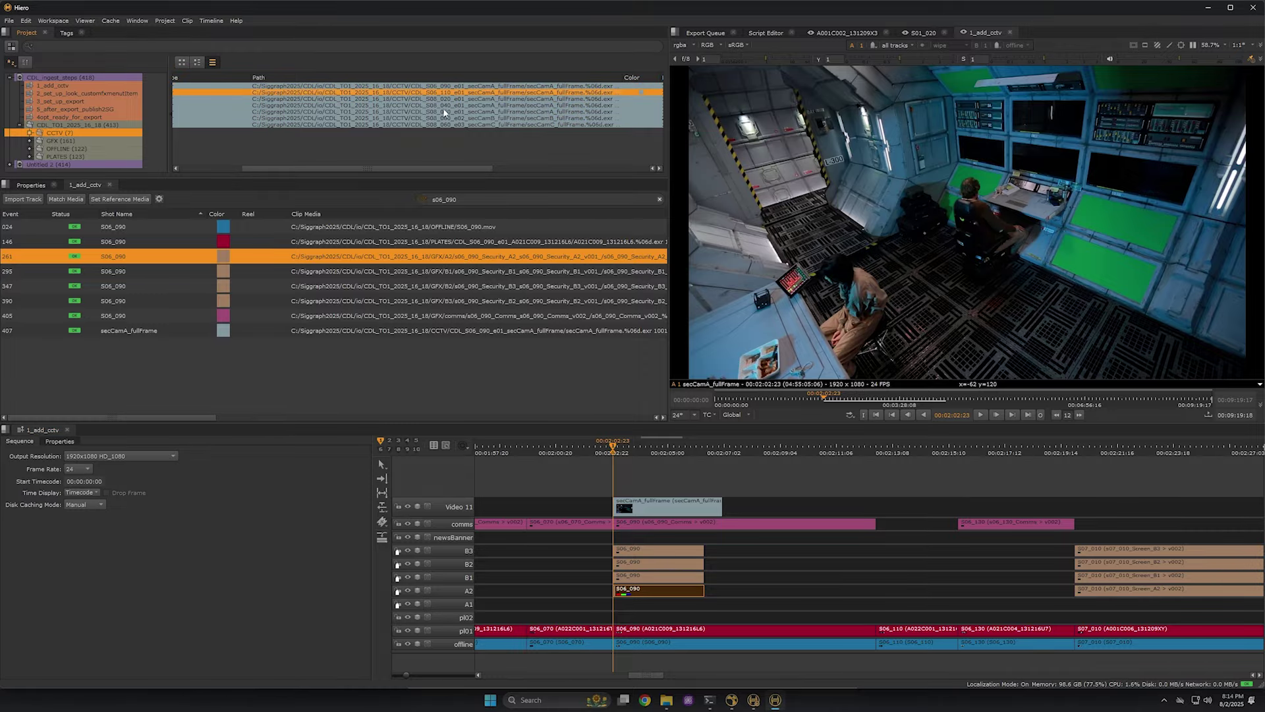
Open the 2_set_up_look_customfxmenutItem sequence and inspect the S08_060 clips on the cctvA, cctvB and cctvC tracks.
{"action": "left_click", "coordinate": [88, 93]}
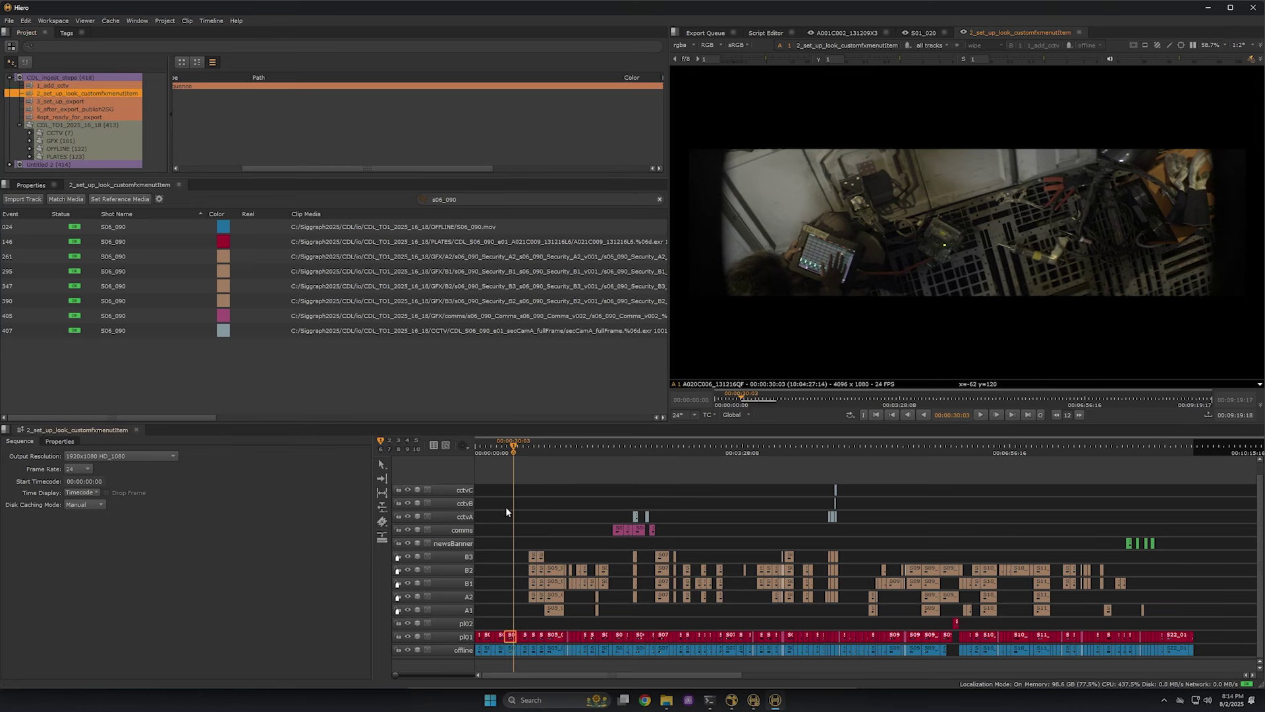
{"action": "scroll", "coordinate": [847, 458], "scroll_direction": "up", "scroll_amount": 10}
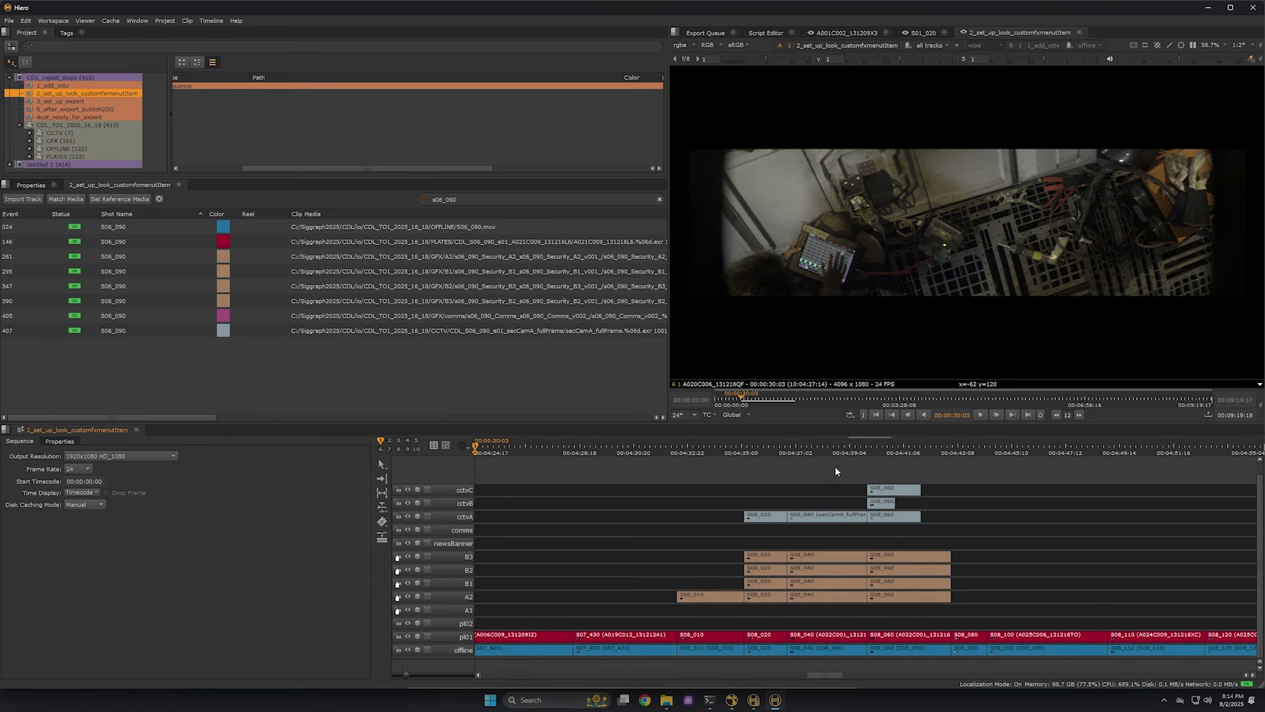
{"action": "left_click_drag", "start_coordinate": [883, 472], "coordinate": [902, 528]}
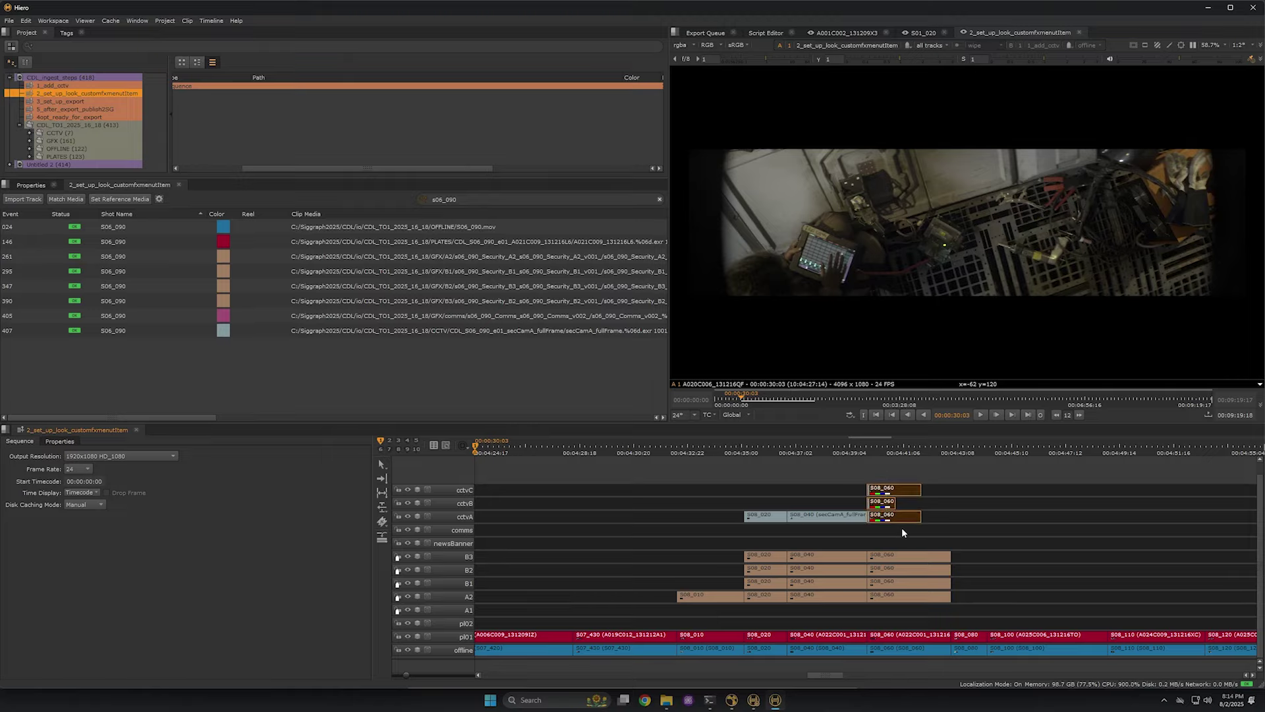
{"action": "left_click", "coordinate": [867, 472]}
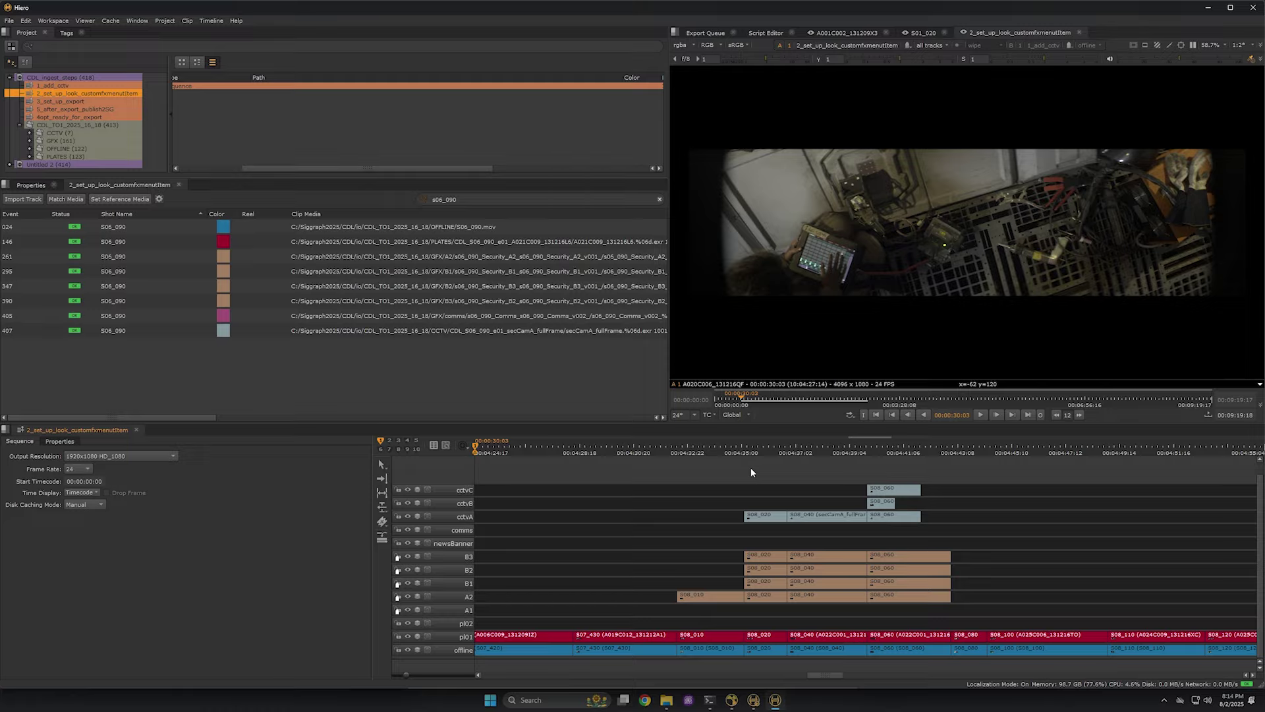
Wipe-compare the offline track against all tracks in the viewer, with the playhead within shot S01_050.
{"action": "key", "text": "shift+z"}
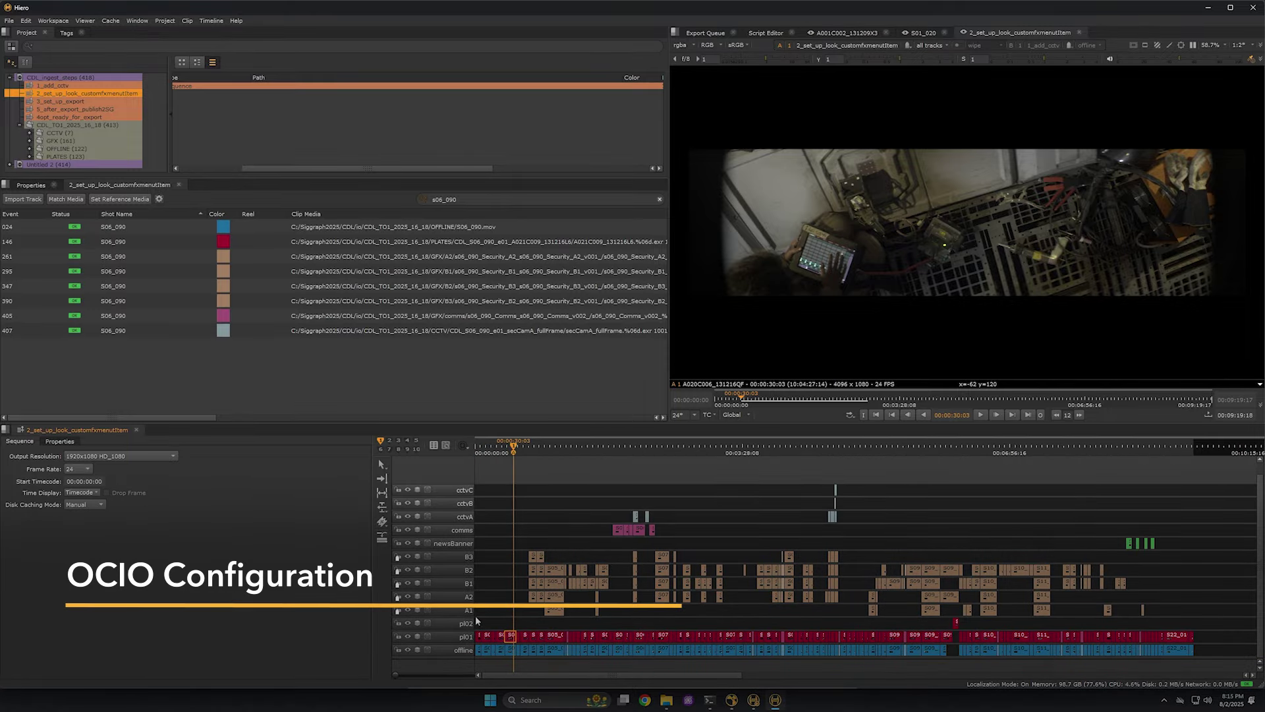
{"action": "left_click", "coordinate": [457, 651]}
{"action": "key", "text": "w"}
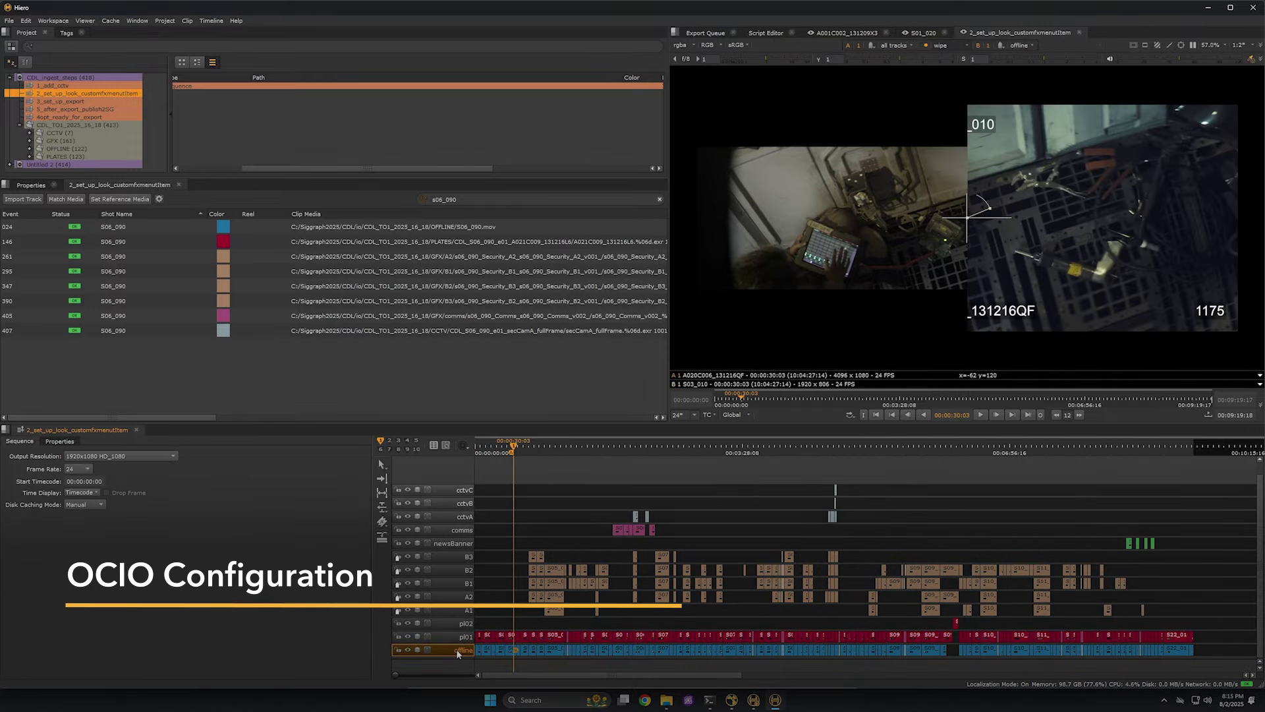
{"action": "left_click_drag", "start_coordinate": [510, 452], "coordinate": [492, 453]}
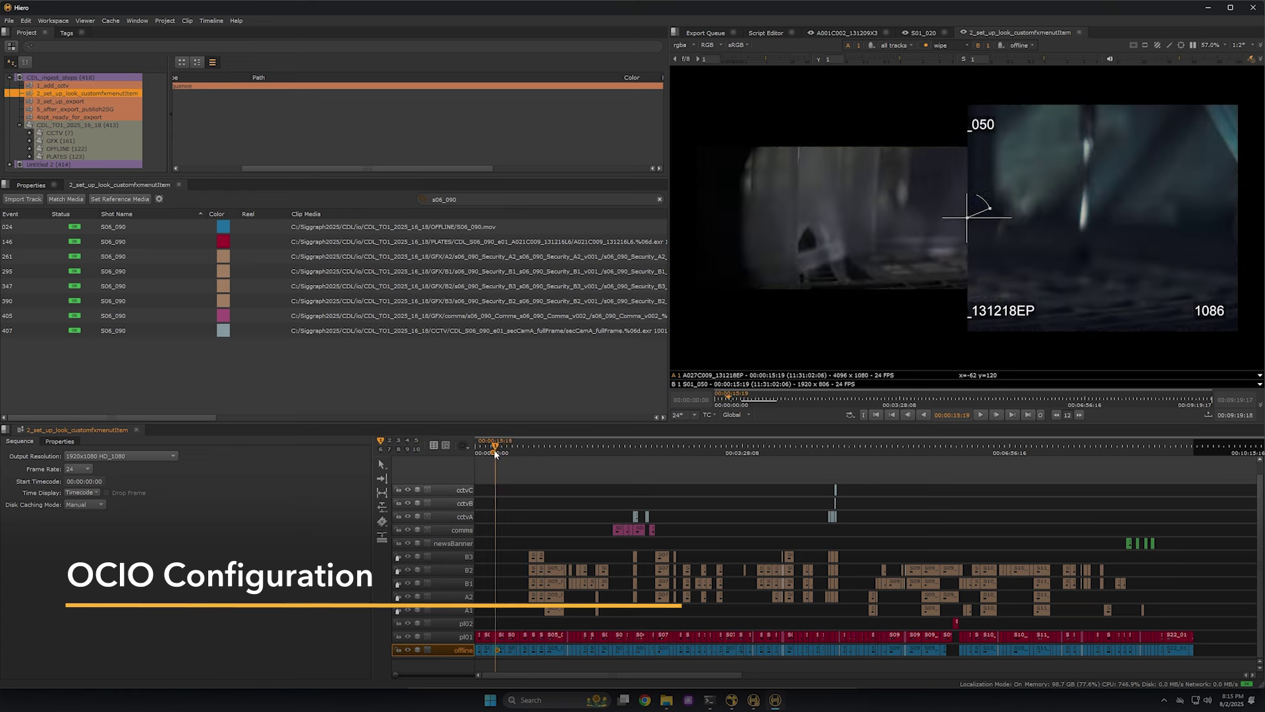
{"action": "key", "text": "="}
{"action": "key", "text": "="}
{"action": "key", "text": "="}
{"action": "key", "text": "="}
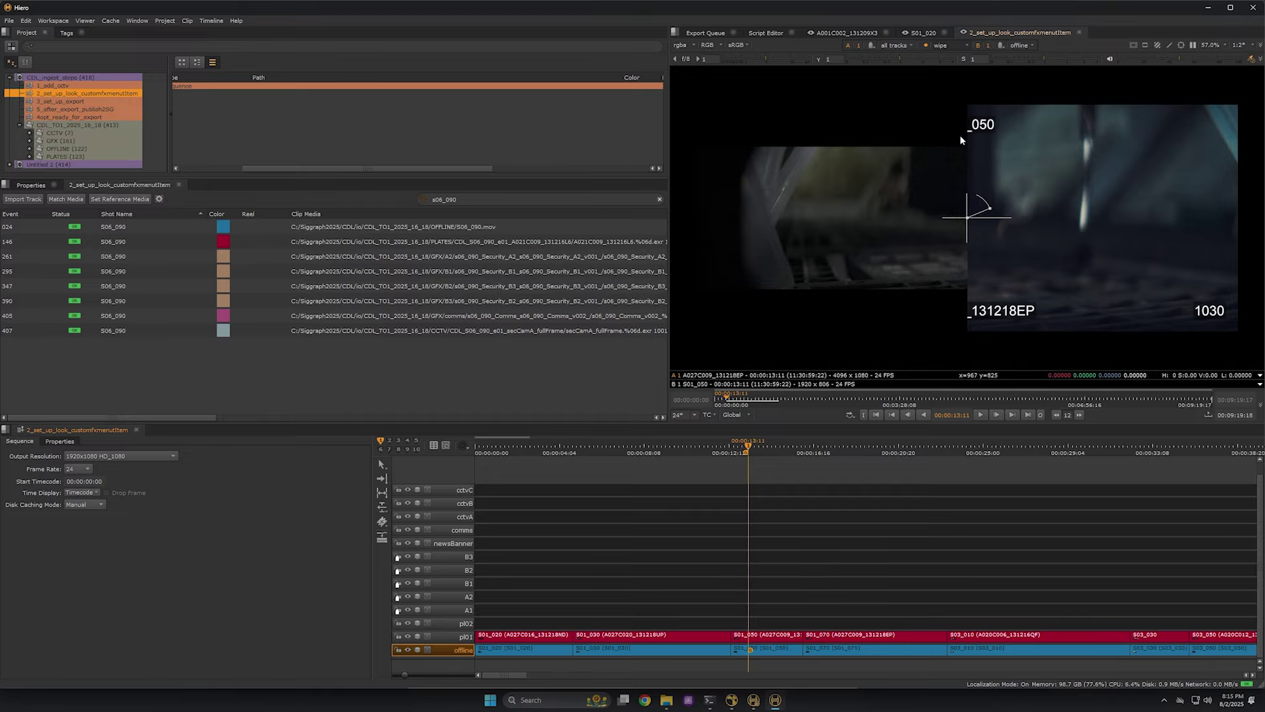
Set the viewer comparison mode to vertical and the sequence's output resolution to 2580x1080 CDL_2k.
{"action": "left_click", "coordinate": [941, 45]}
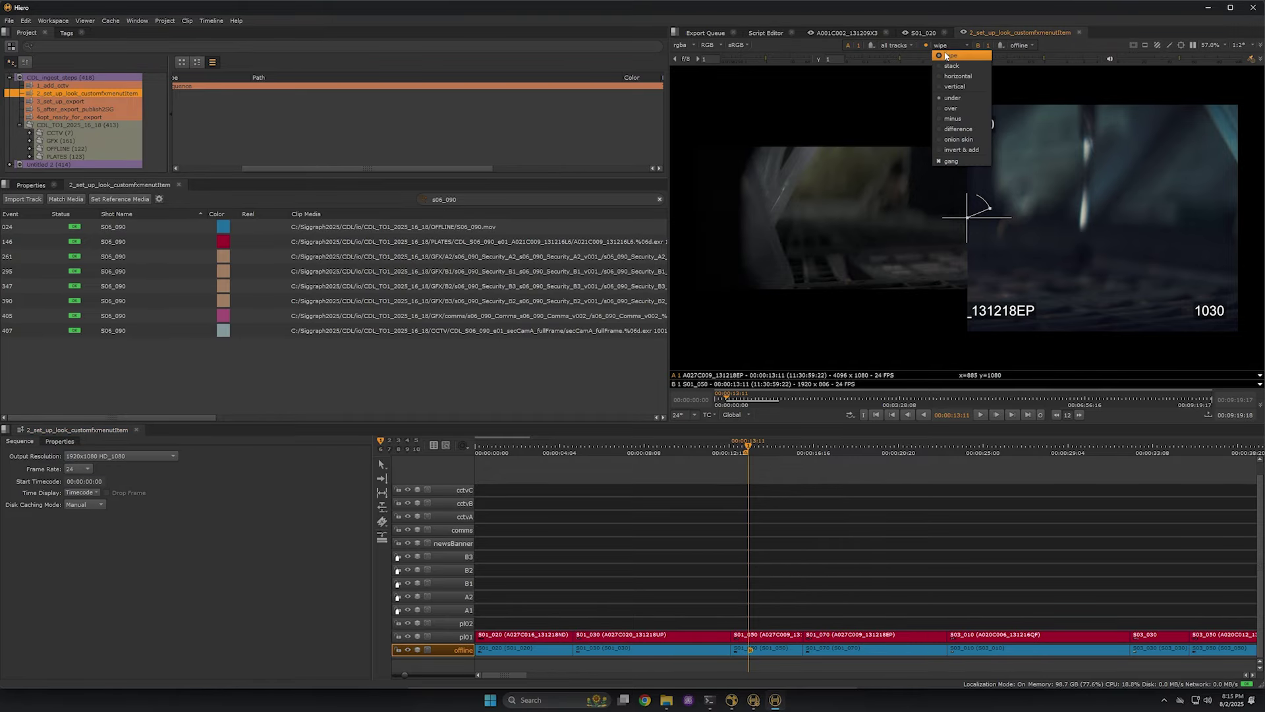
{"action": "left_click", "coordinate": [961, 88]}
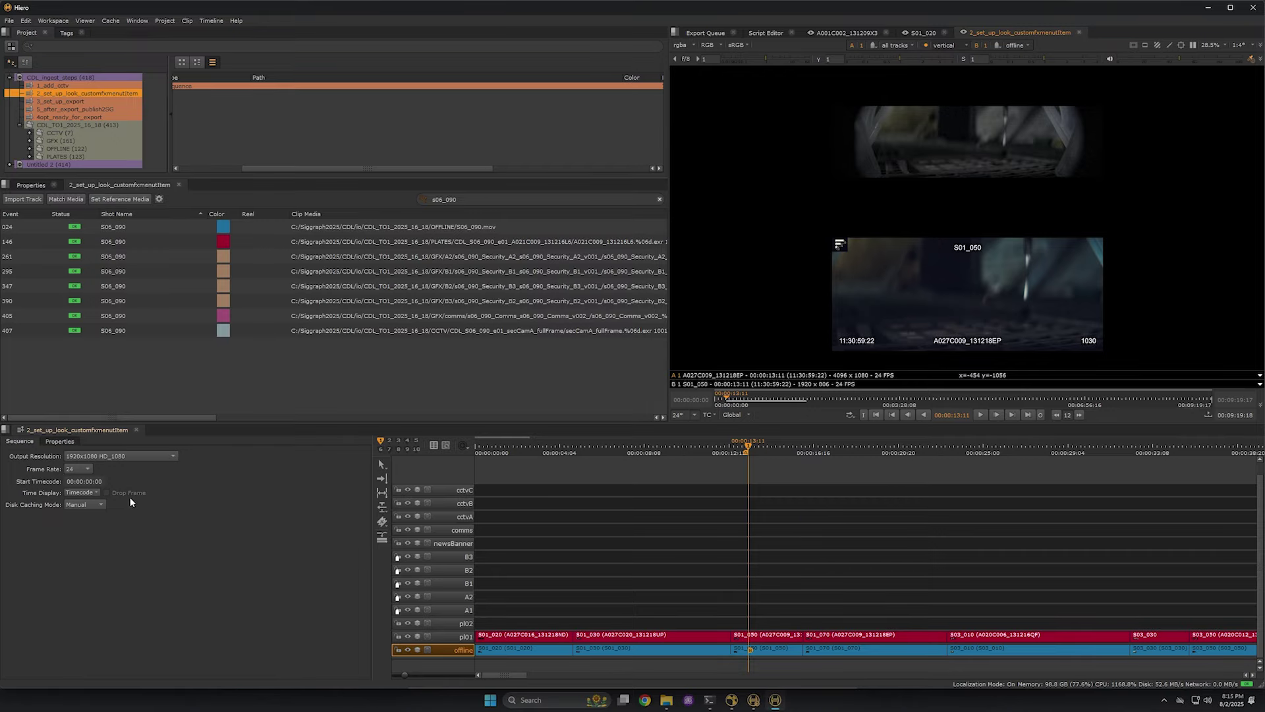
{"action": "left_click", "coordinate": [106, 459]}
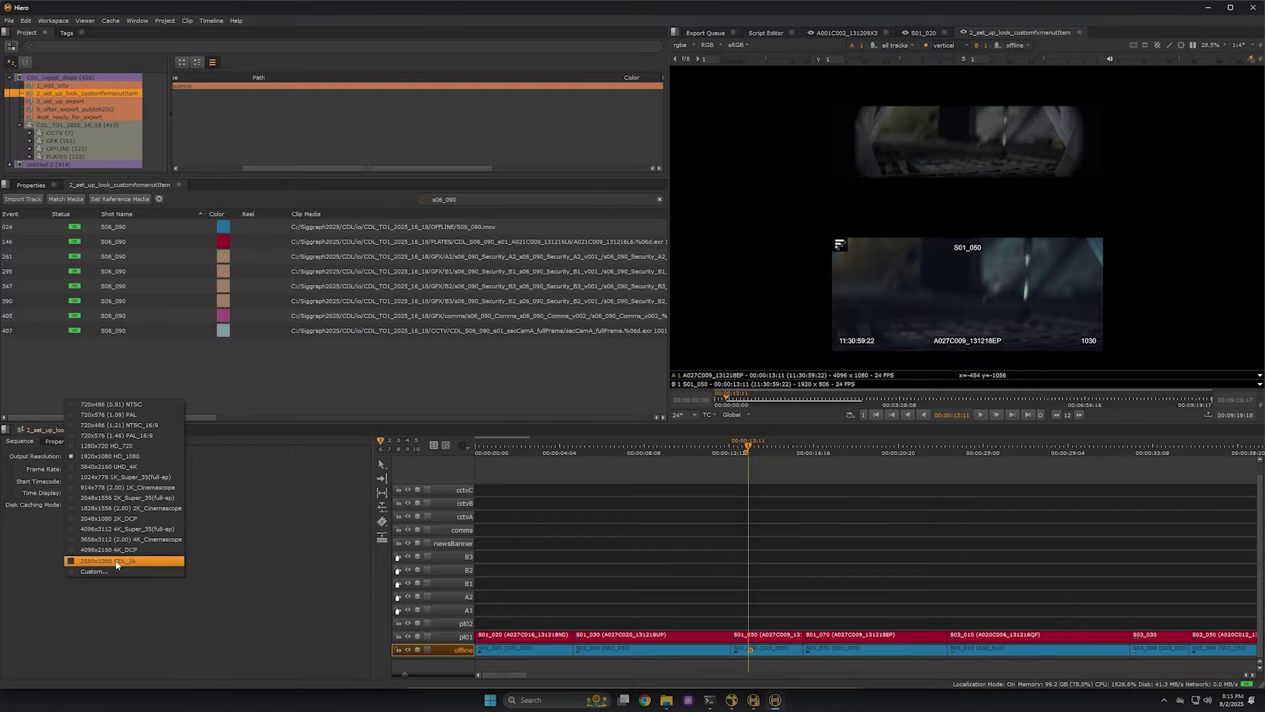
{"action": "left_click", "coordinate": [116, 562]}
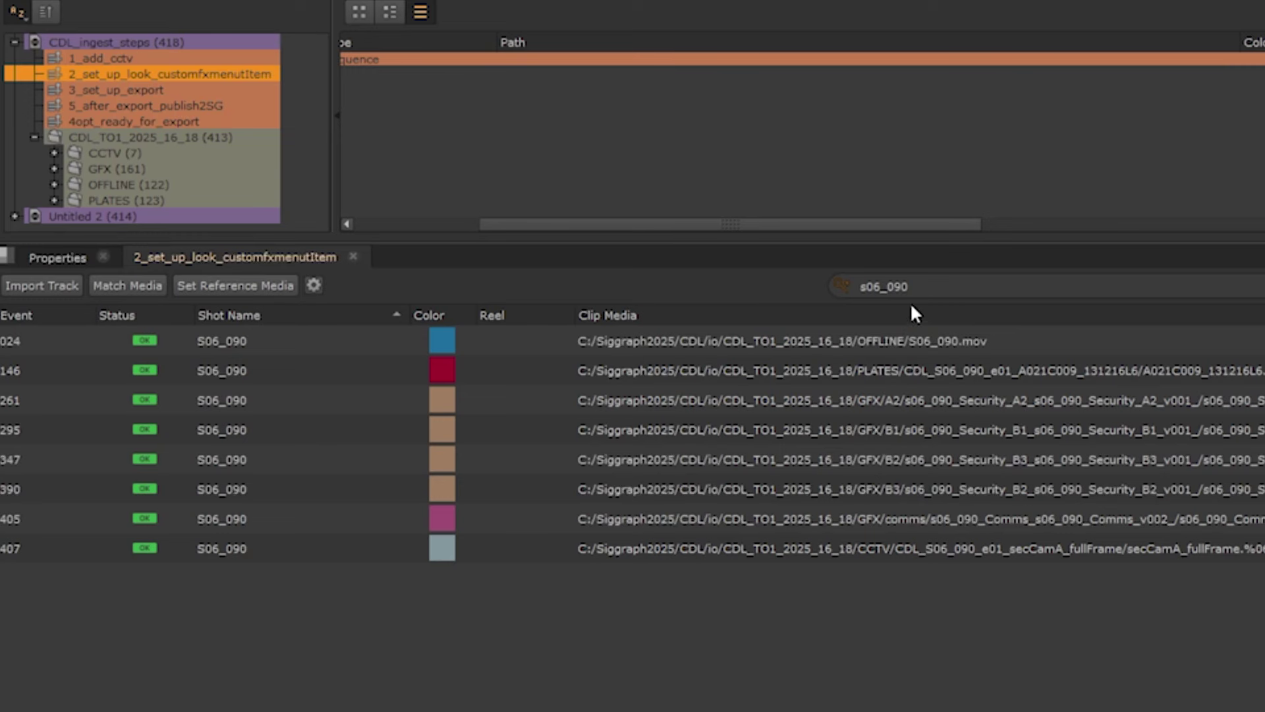
Filter the sequence's events to offline, select them all and set their clip reformat to To Sequence Resolution.
{"action": "left_click_drag", "start_coordinate": [925, 283], "coordinate": [827, 277]}
{"action": "type", "text": "offline"}
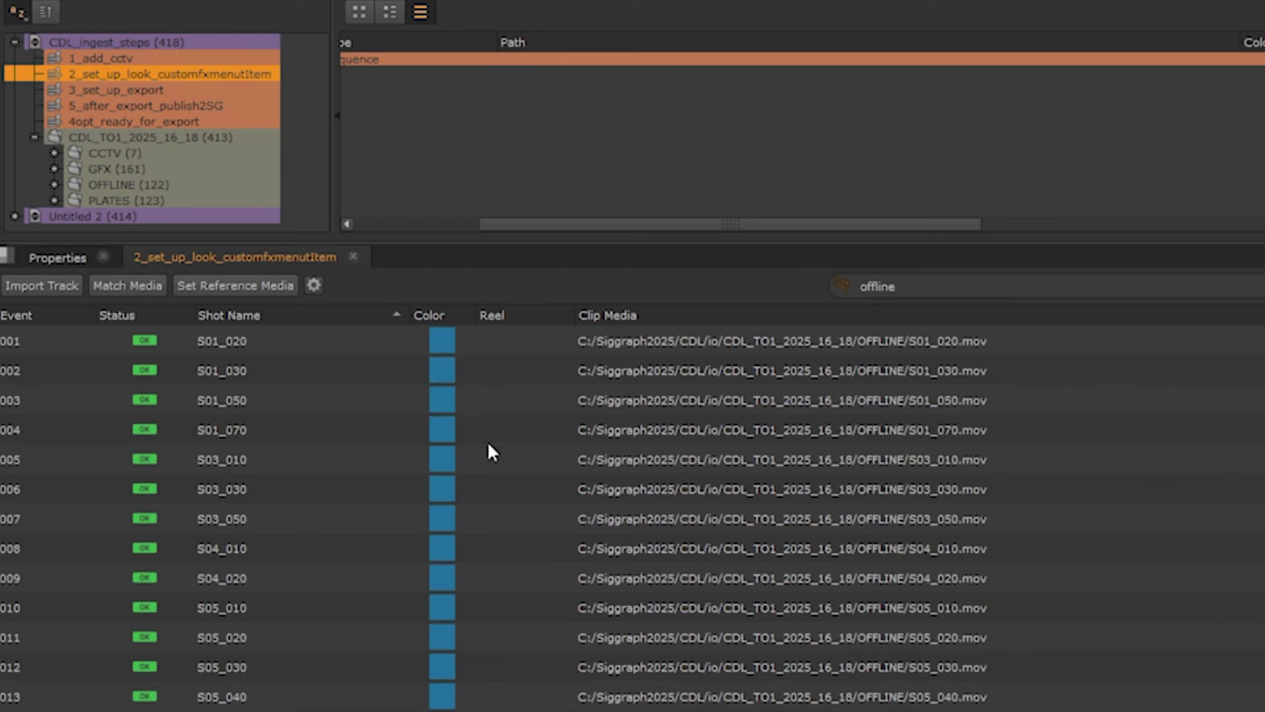
{"action": "left_click", "coordinate": [515, 487]}
{"action": "key", "text": "ctrl+a"}
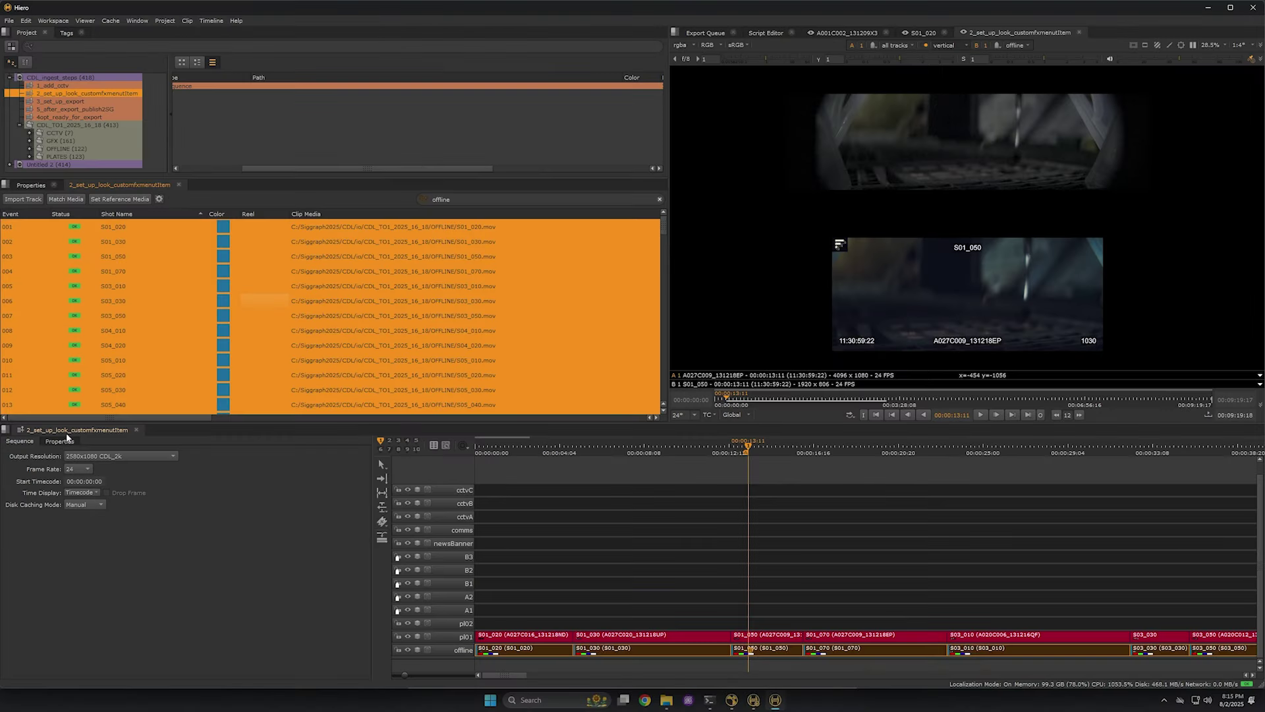
{"action": "left_click", "coordinate": [60, 440]}
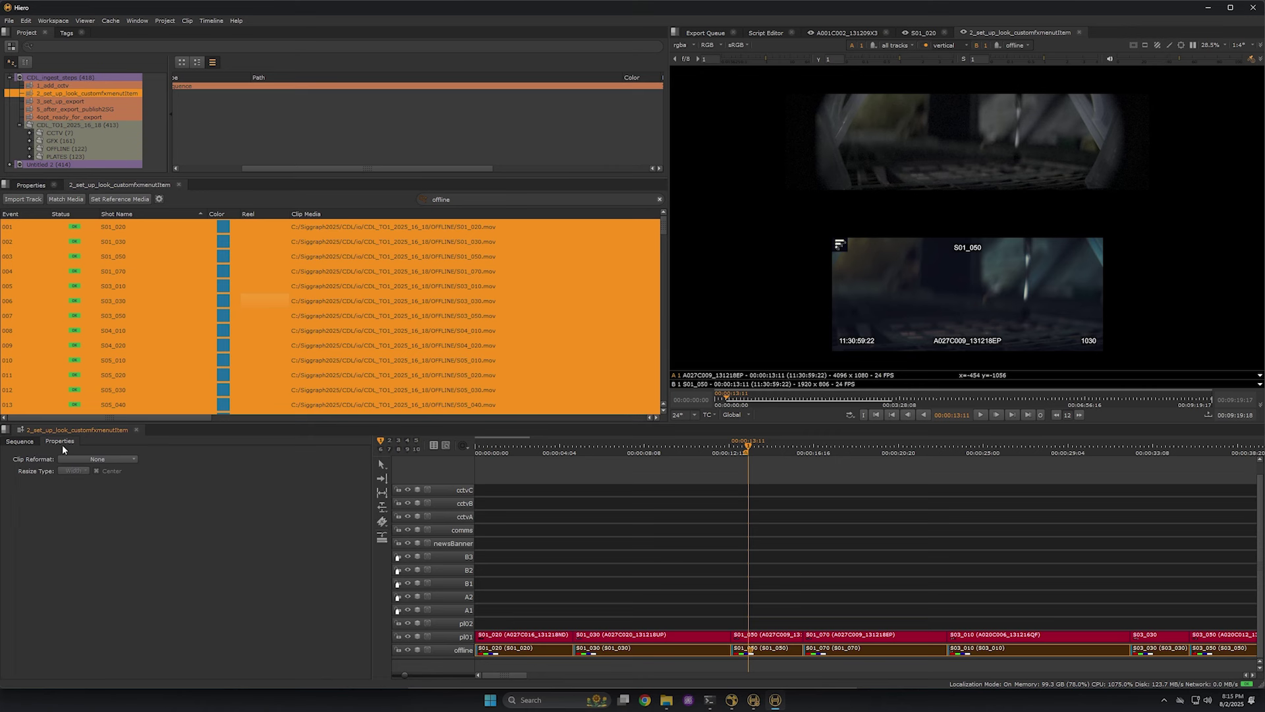
{"action": "left_click", "coordinate": [81, 457]}
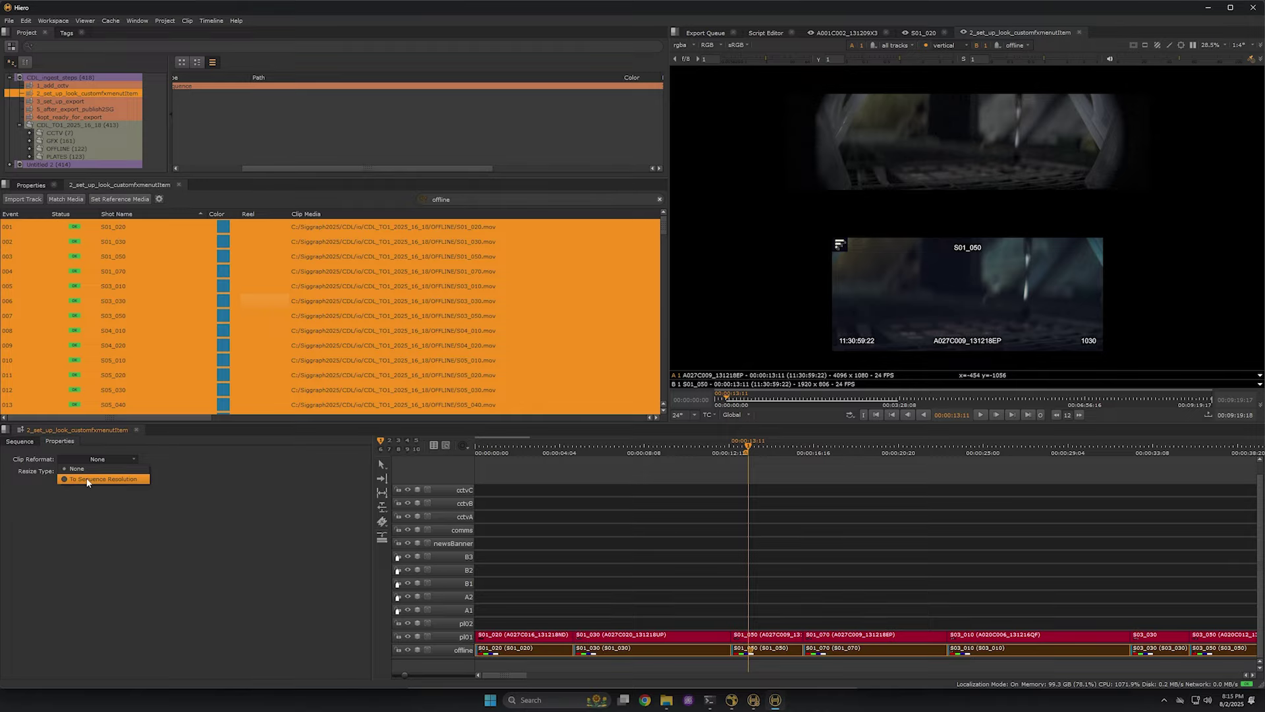
{"action": "left_click", "coordinate": [87, 480]}
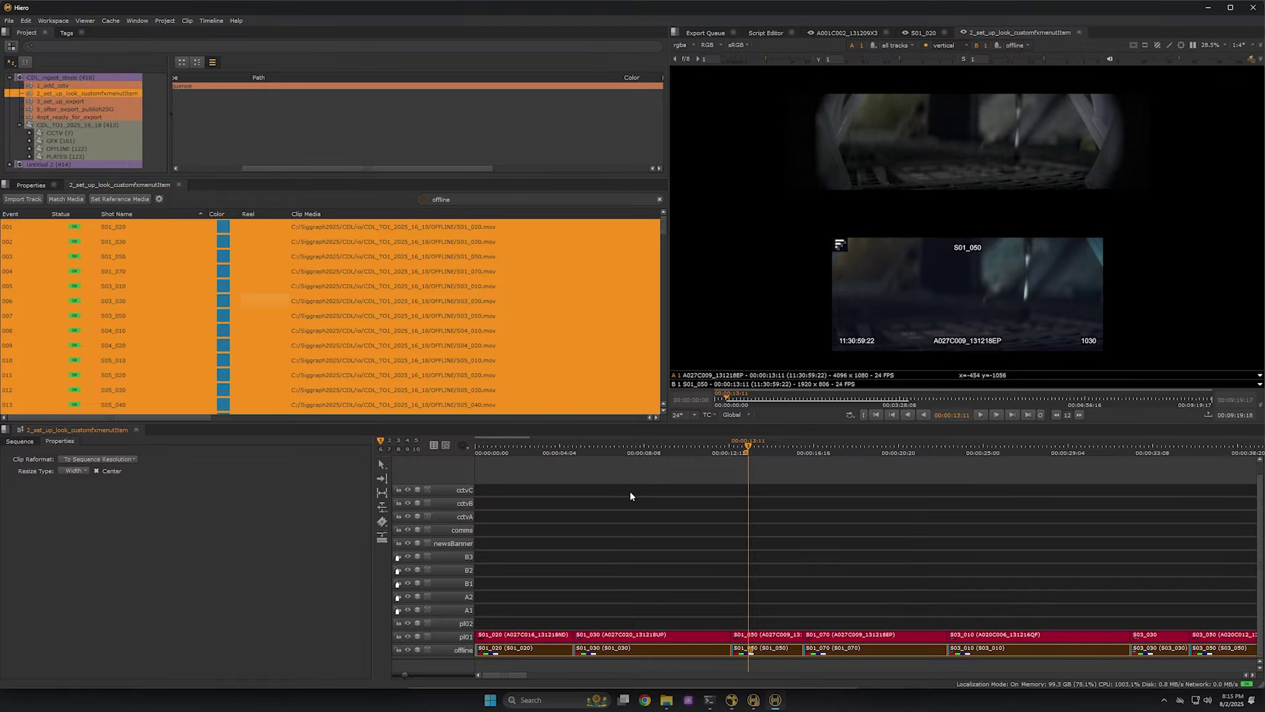
{"action": "left_click", "coordinate": [635, 468]}
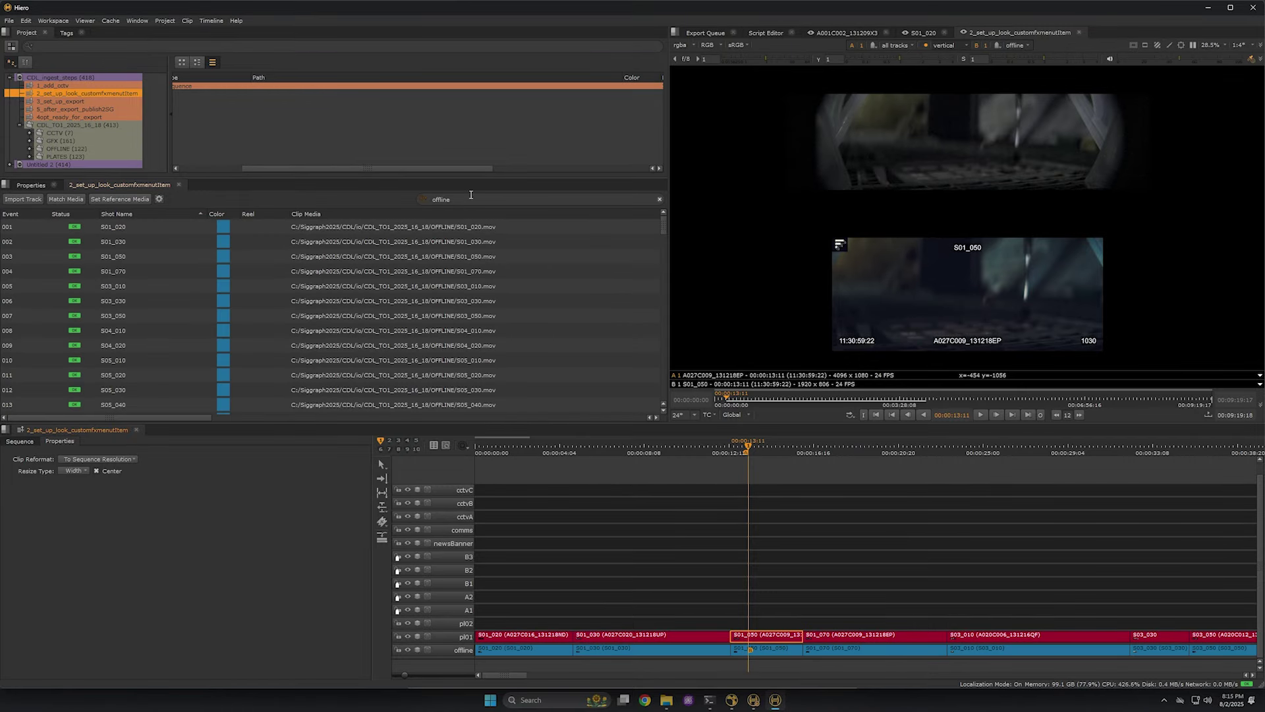
Filter the events to pl01 pl02, select all the plates and set their reformat resize type to Height.
{"action": "left_click", "coordinate": [417, 195]}
{"action": "type", "text": "pl"}
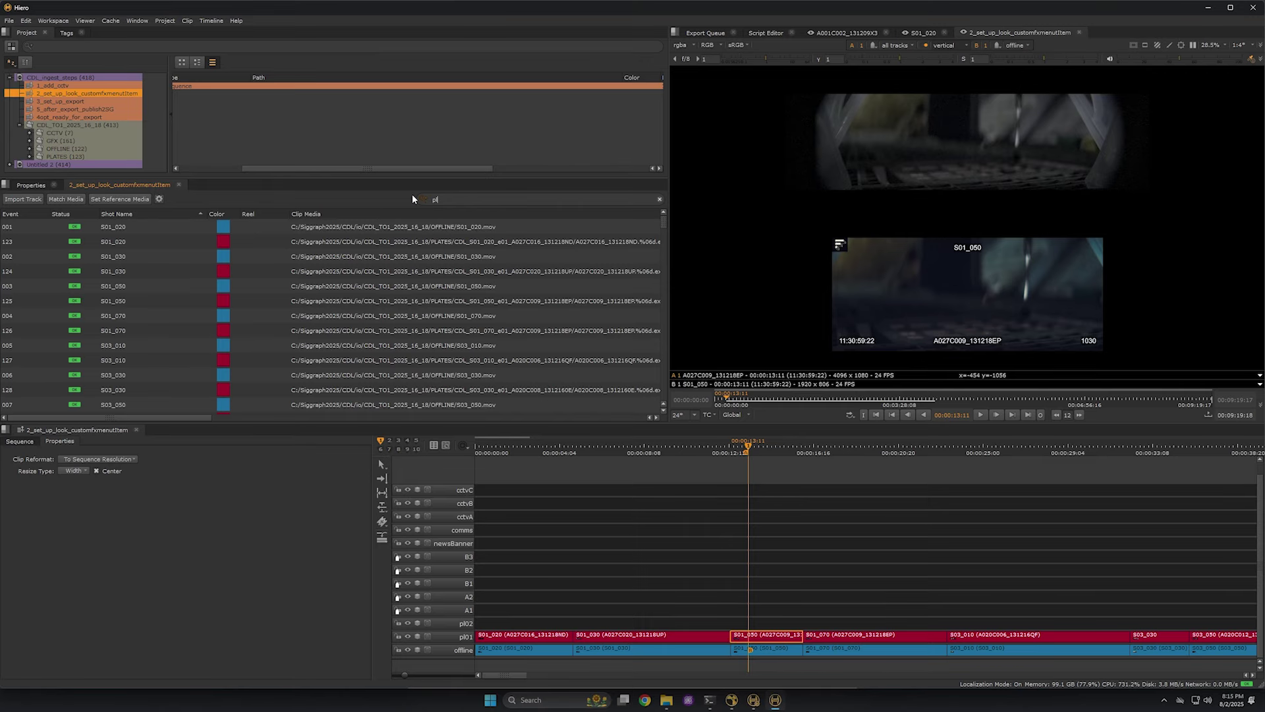
{"action": "type", "text": "01 pl02"}
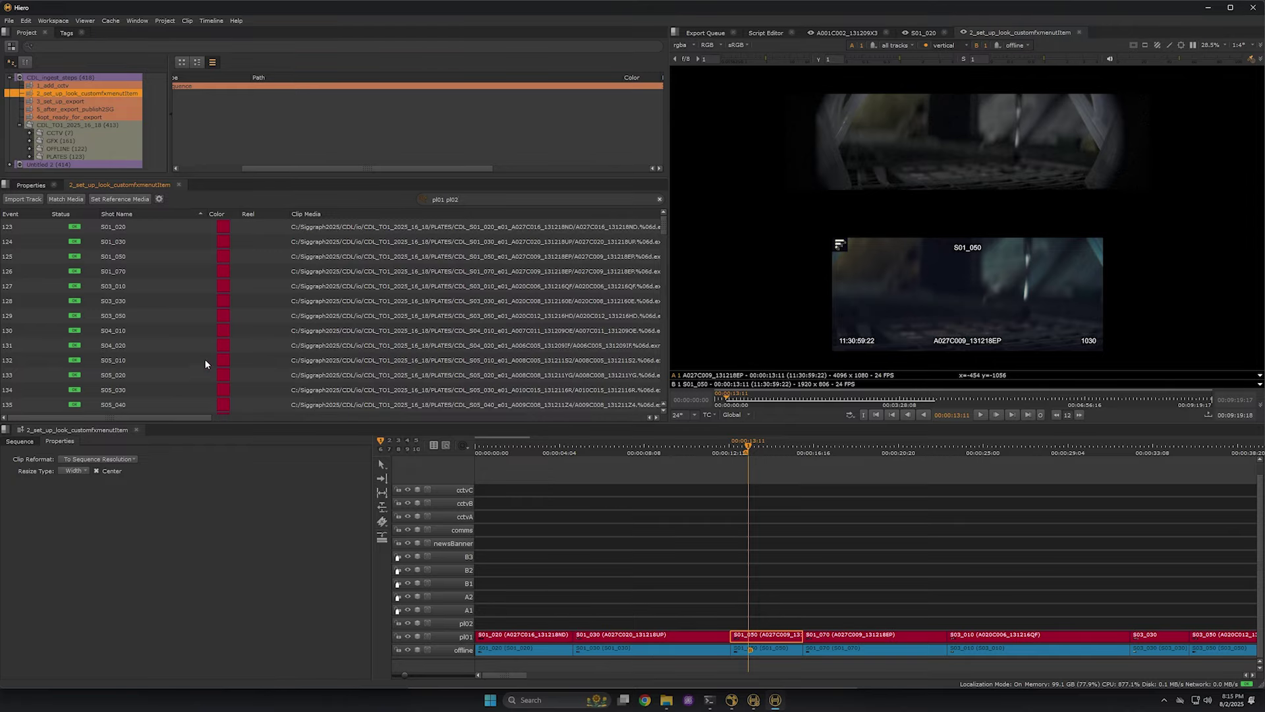
{"action": "left_click", "coordinate": [253, 347]}
{"action": "key", "text": "ctrl+a"}
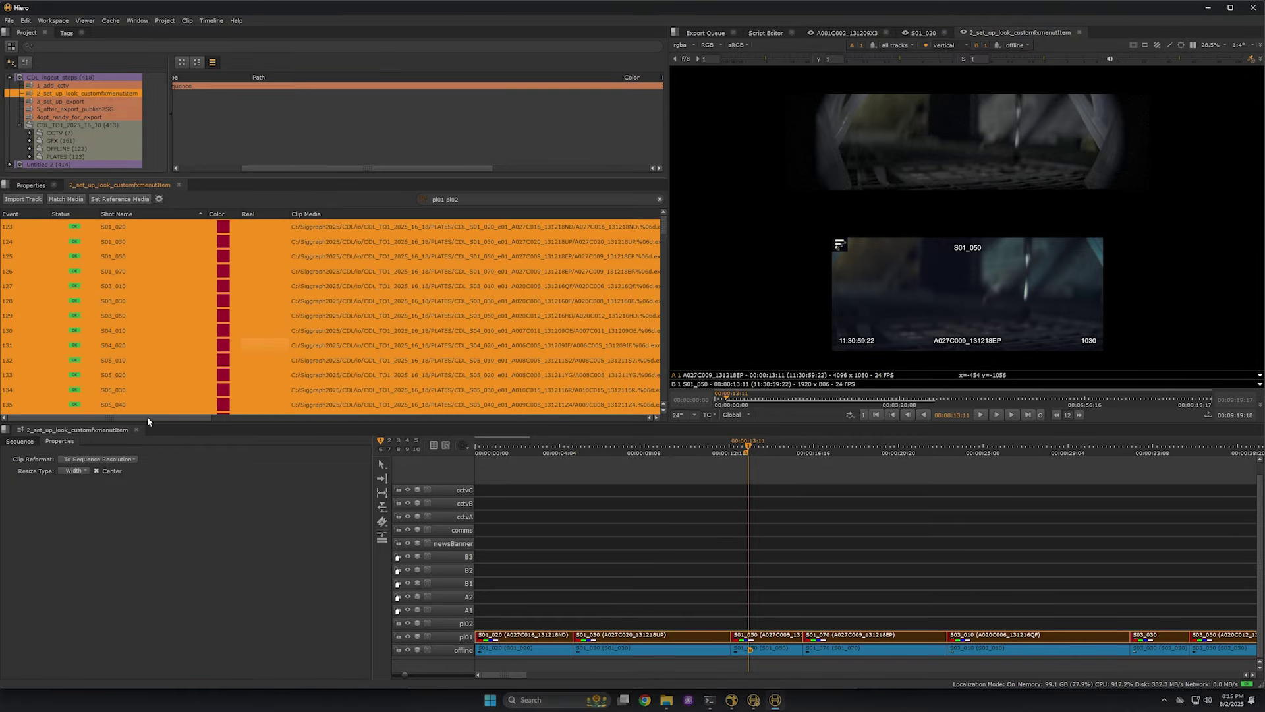
{"action": "left_click", "coordinate": [77, 470]}
{"action": "left_click", "coordinate": [79, 491]}
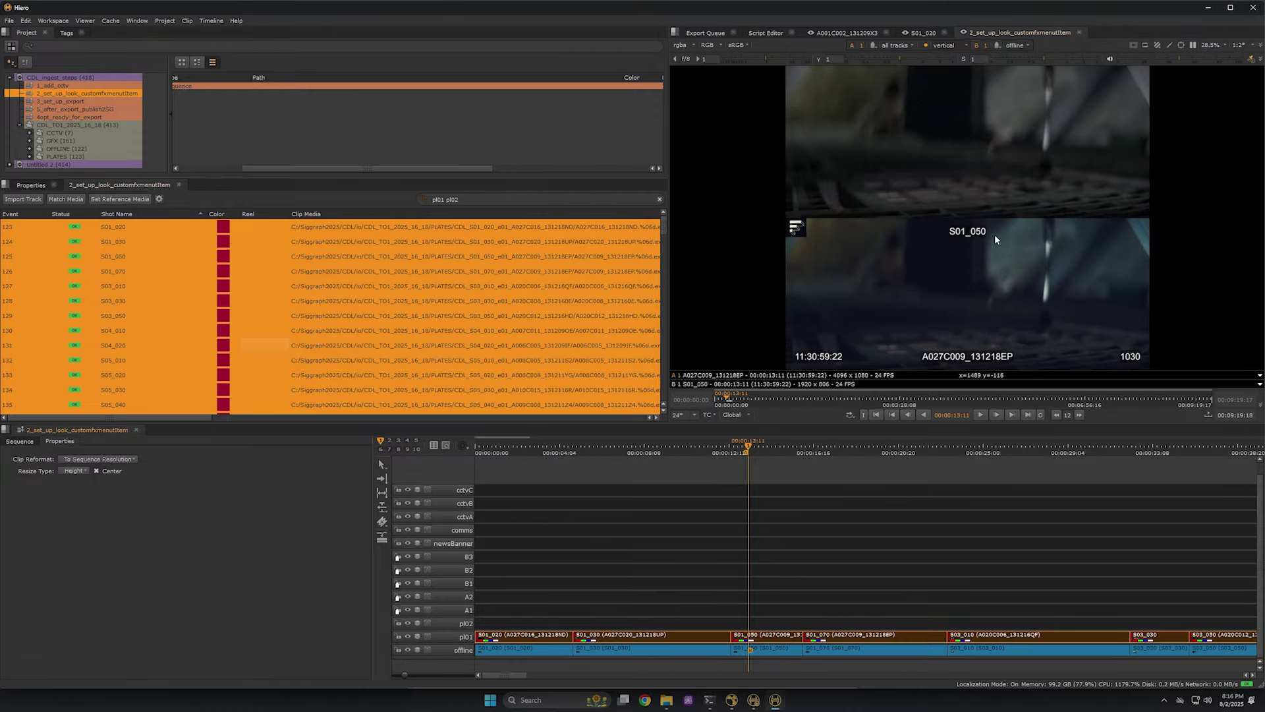
Switch the viewer comparison to wipe and check the plate's framing against the offline on shot S01_050.
{"action": "key", "text": "minus"}
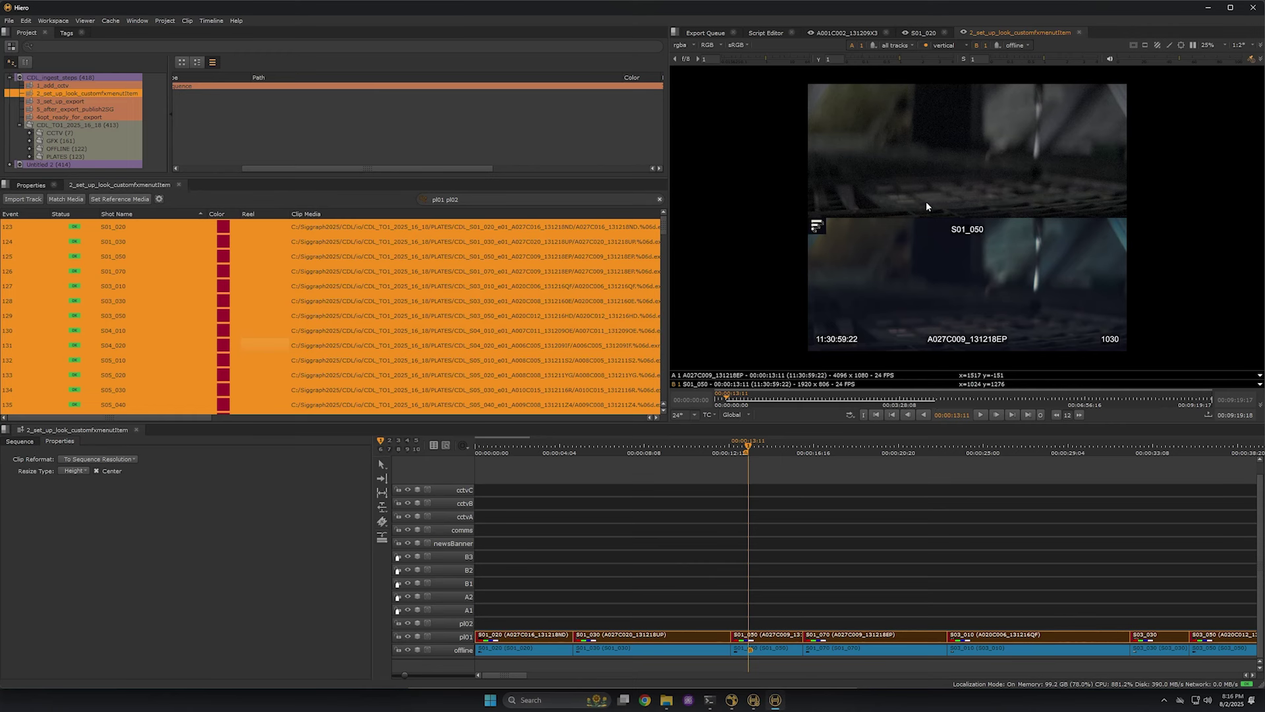
{"action": "left_click", "coordinate": [949, 45]}
{"action": "left_click", "coordinate": [951, 55]}
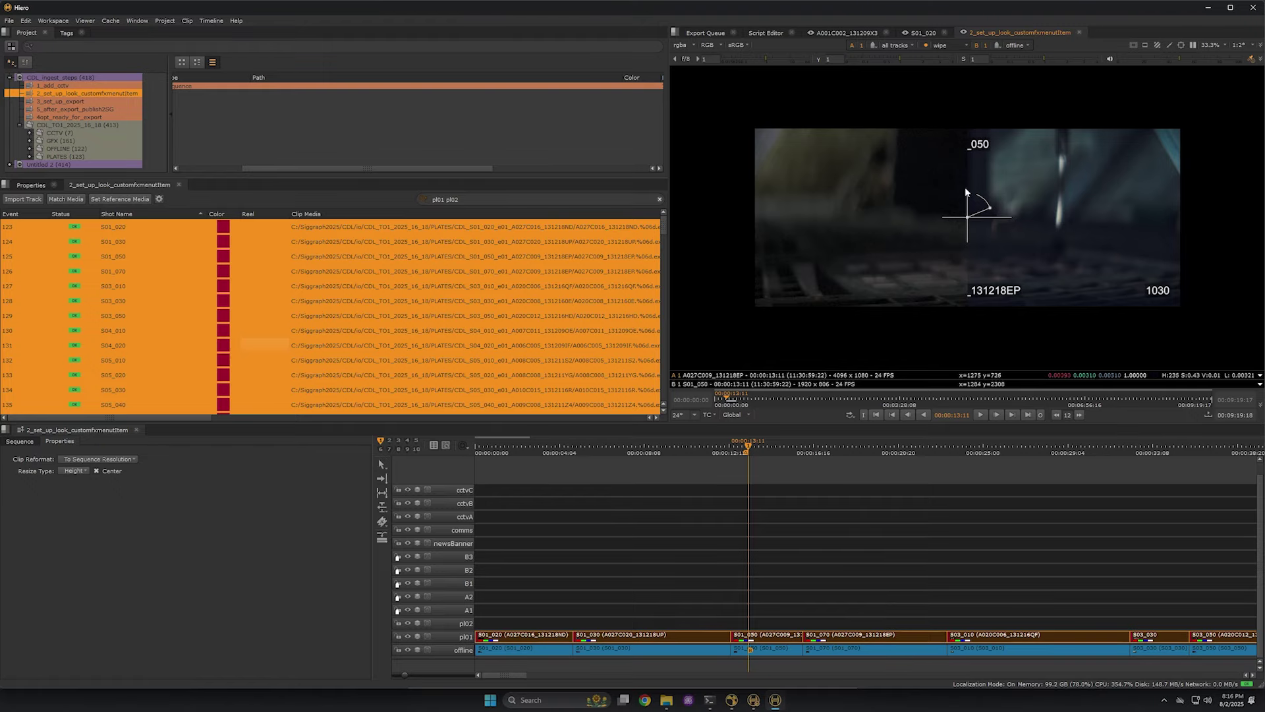
{"action": "left_click_drag", "start_coordinate": [967, 216], "coordinate": [996, 238]}
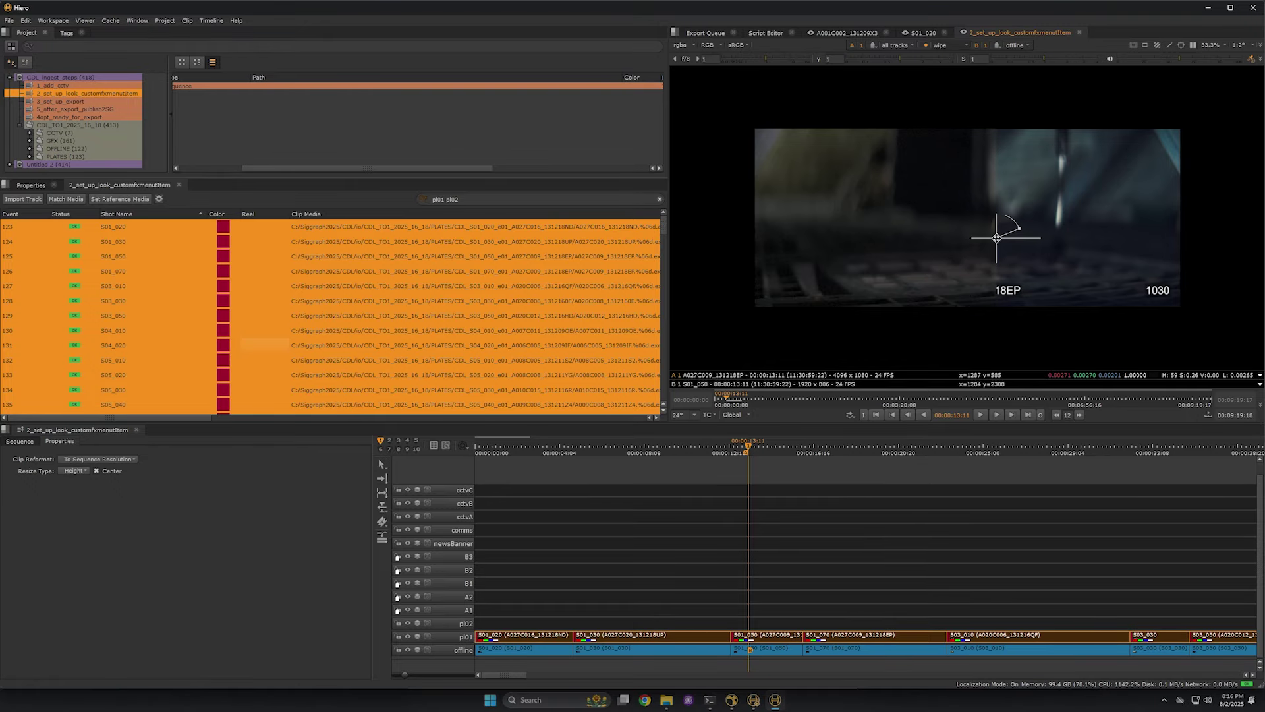
{"action": "left_click", "coordinate": [674, 477]}
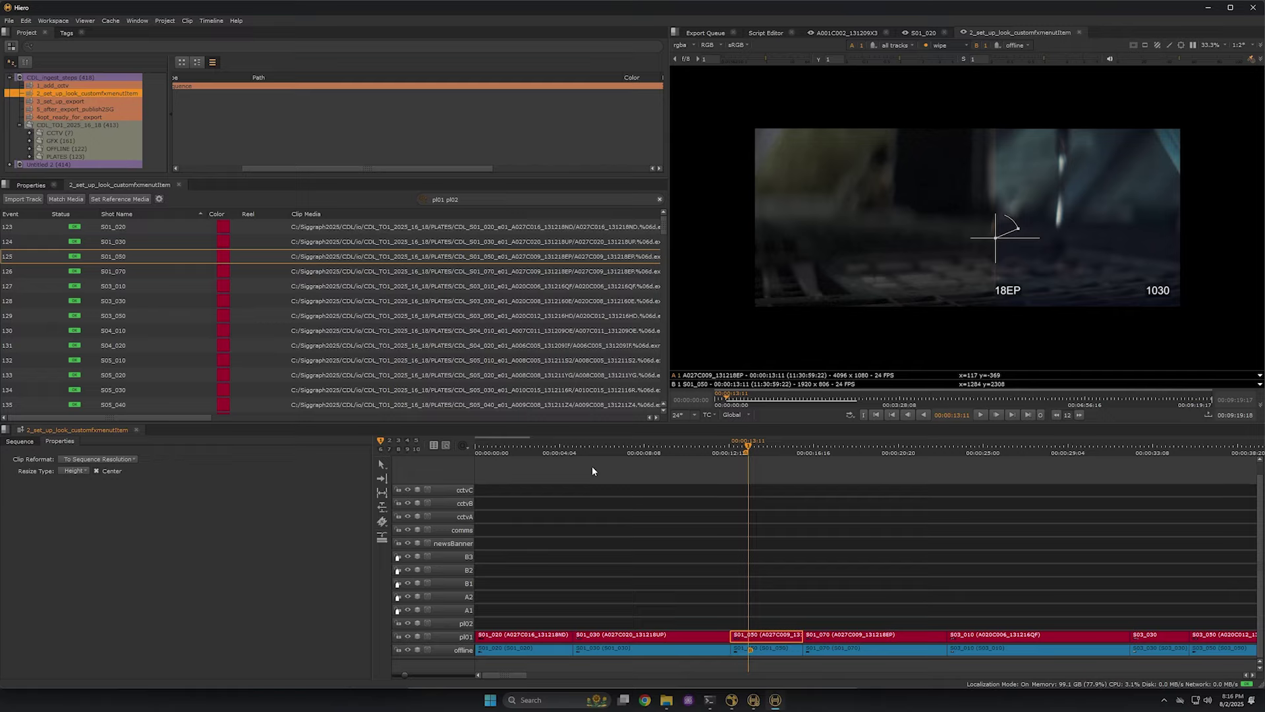
Add a new video track above cctvC and name it look.
{"action": "right_click", "coordinate": [441, 472]}
{"action": "mouse_move", "coordinate": [445, 477]}
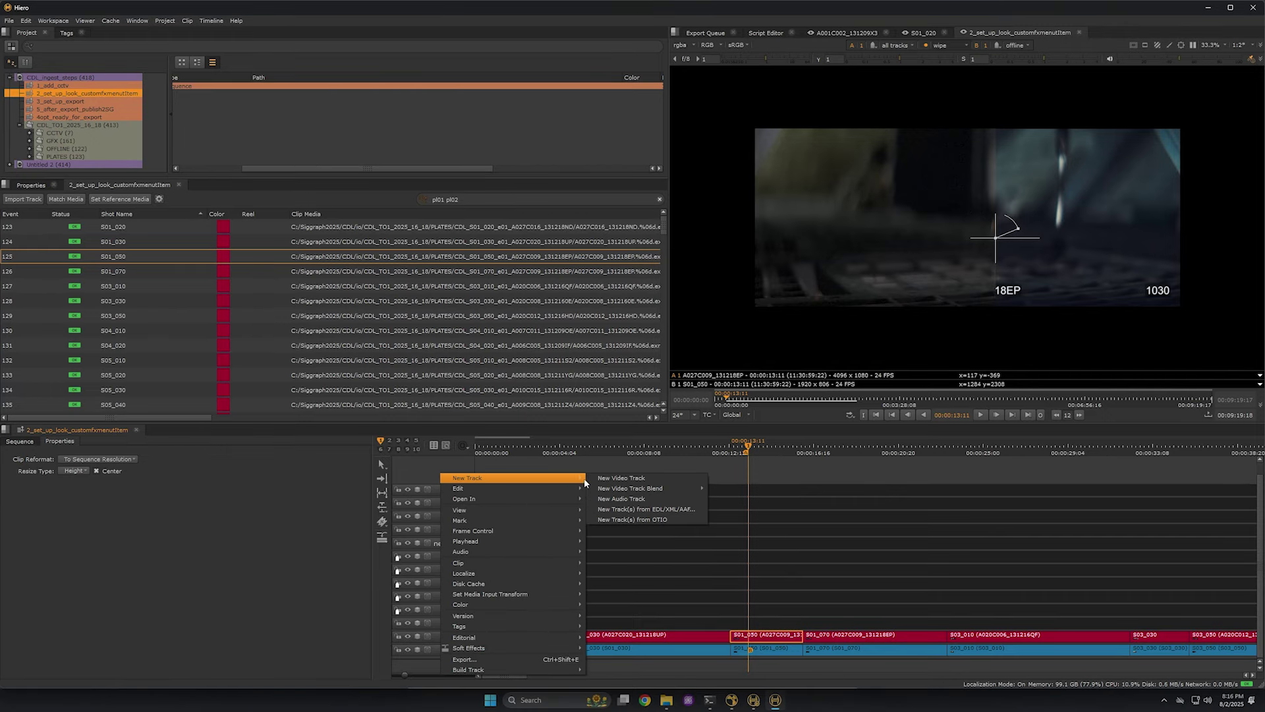
{"action": "left_click", "coordinate": [600, 479]}
{"action": "double_click", "coordinate": [455, 473]}
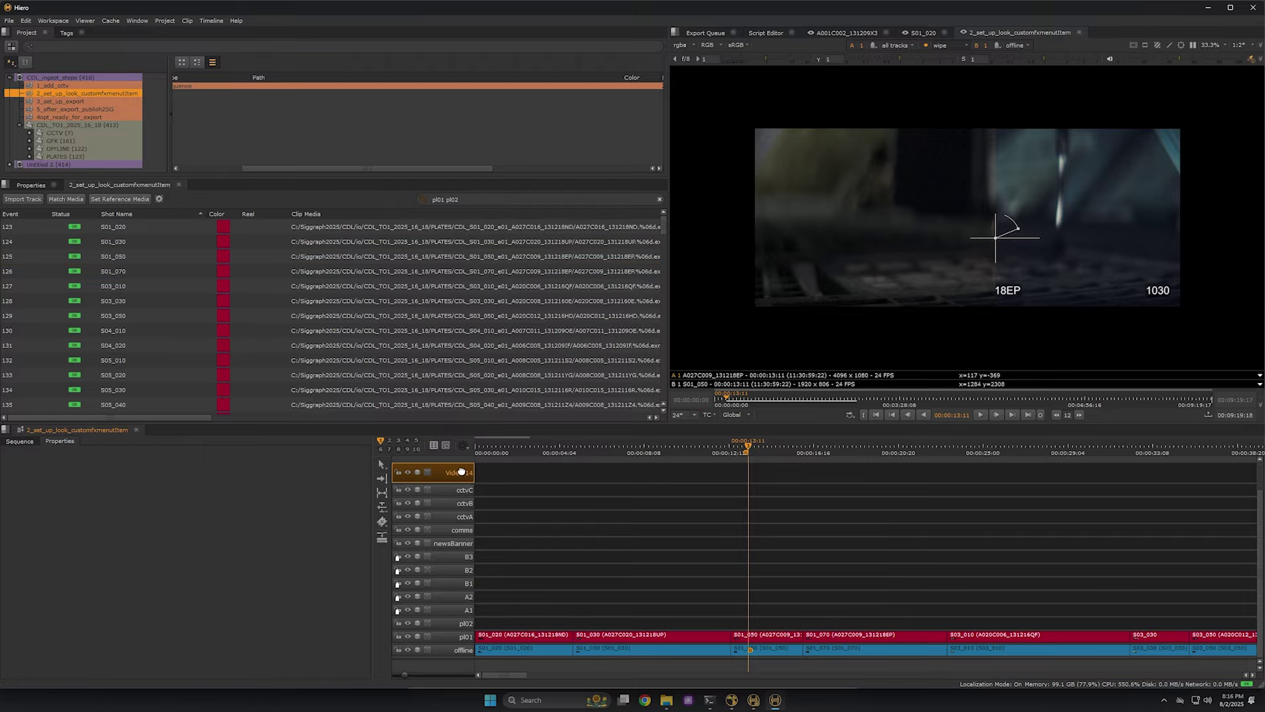
{"action": "type", "text": "look"}
{"action": "key", "text": "Return"}
Add an OCIO ColorSpace soft effect to the look track.
{"action": "left_click", "coordinate": [383, 538]}
{"action": "mouse_move", "coordinate": [439, 589]}
{"action": "mouse_move", "coordinate": [517, 632]}
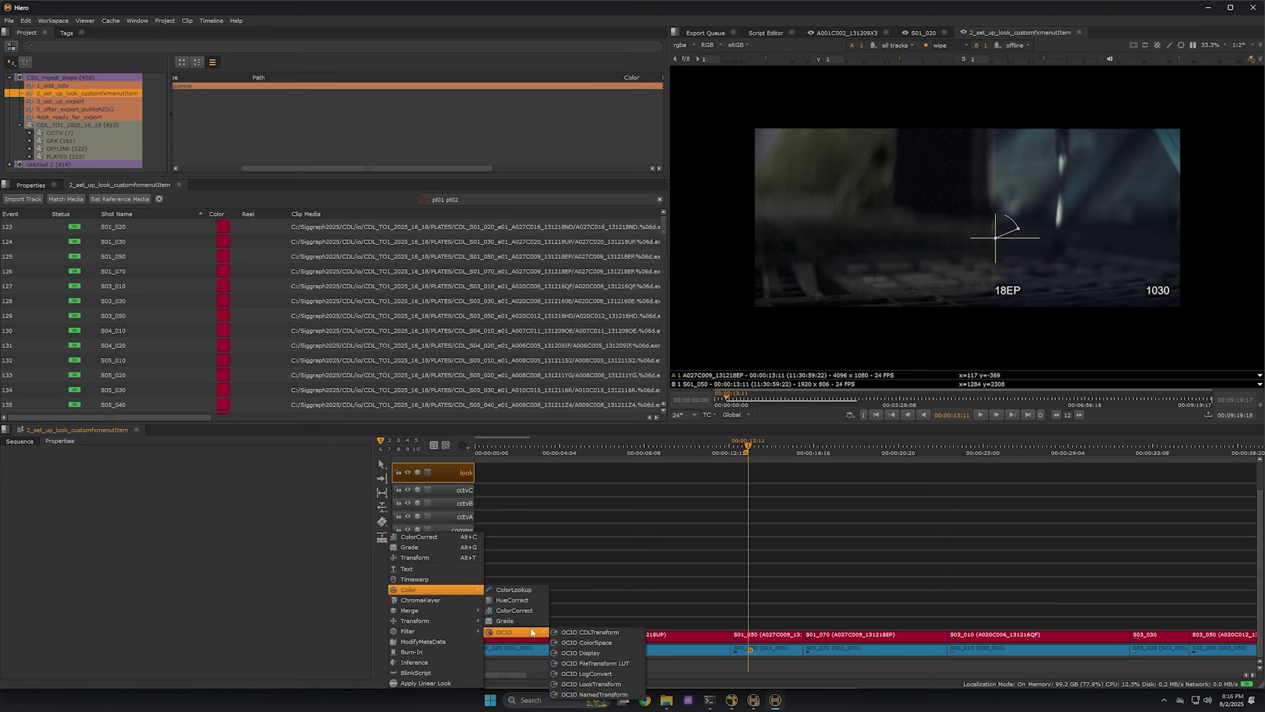
{"action": "left_click", "coordinate": [571, 642]}
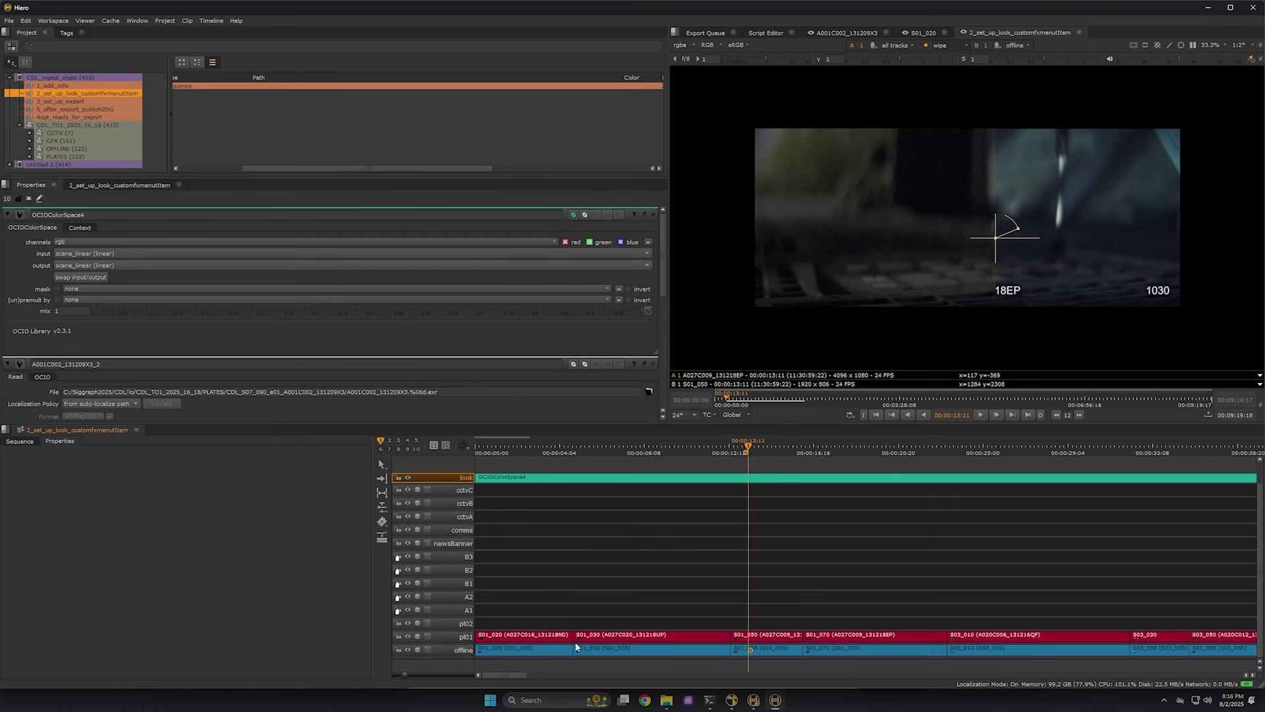
Move the playhead to 00:00:01:13 in shot S01_020 and shift the wipe to the middle of the picture.
{"action": "left_click", "coordinate": [528, 461]}
{"action": "key", "text": "Home"}
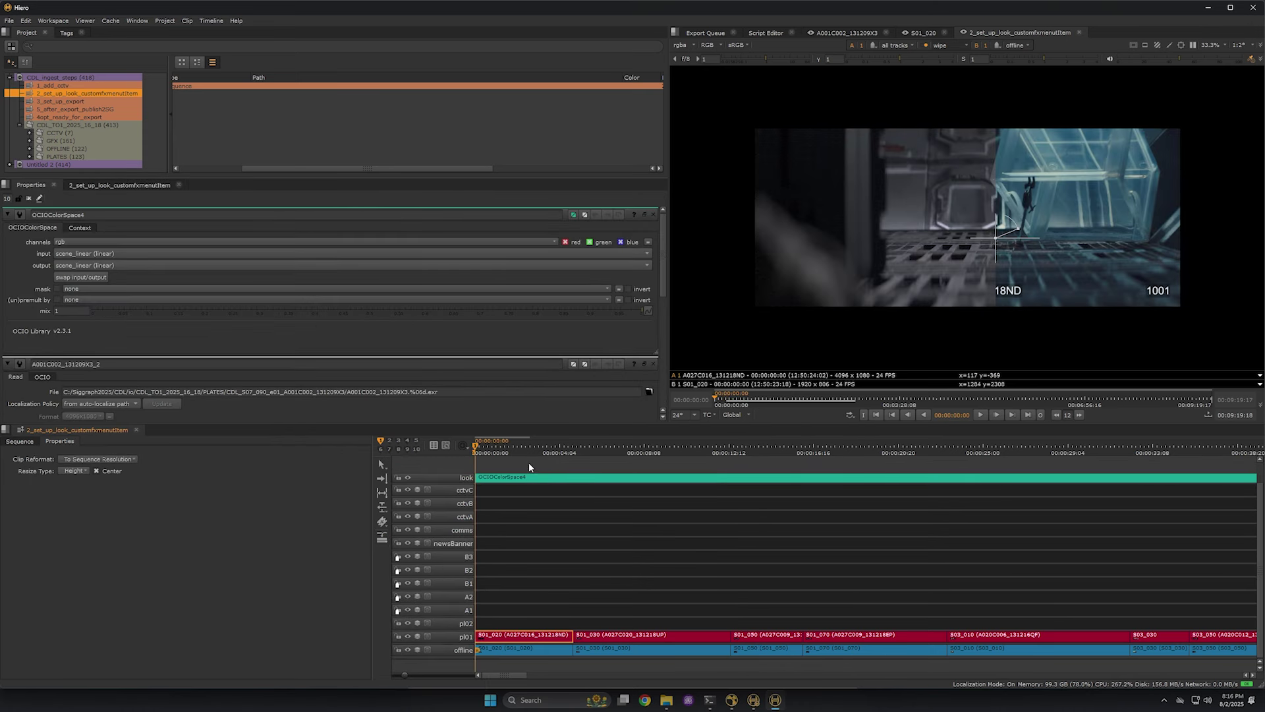
{"action": "left_click_drag", "start_coordinate": [484, 450], "coordinate": [507, 451]}
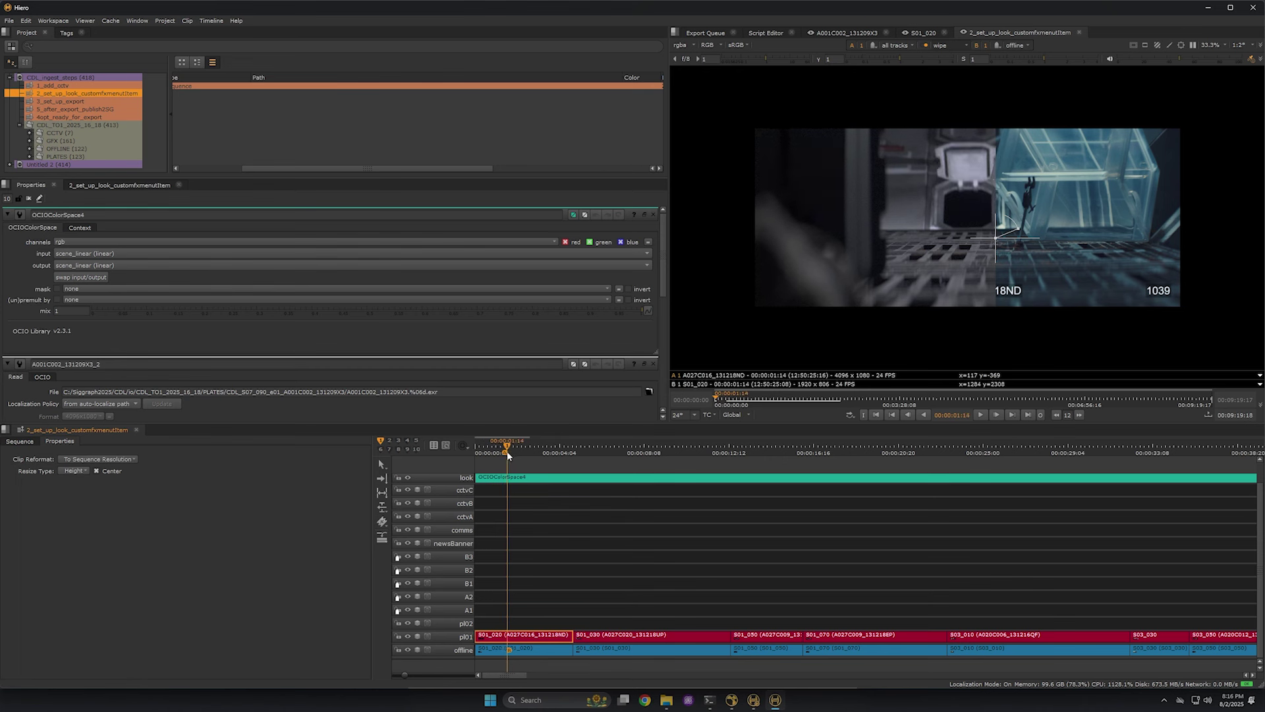
{"action": "left_click_drag", "start_coordinate": [996, 241], "coordinate": [967, 241]}
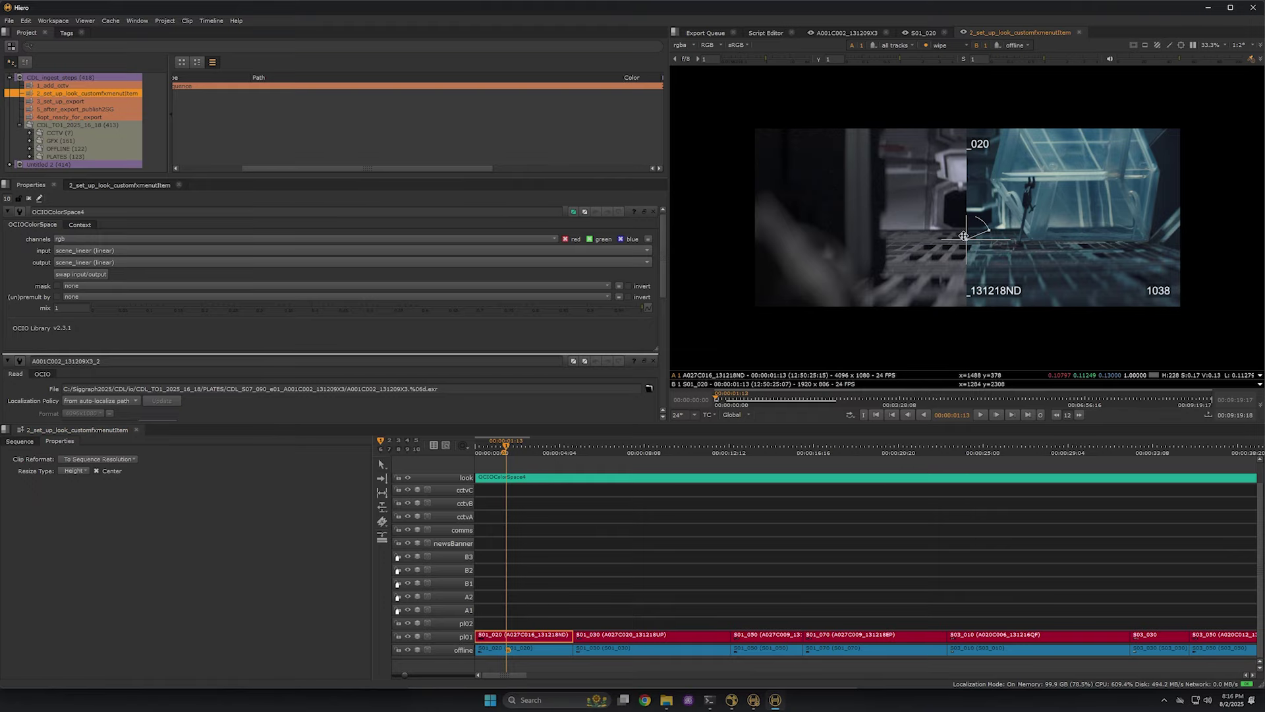
Set the output colorspace of the look track's OCIO ColorSpace effect to CDL_Look_linear.
{"action": "left_click", "coordinate": [116, 261]}
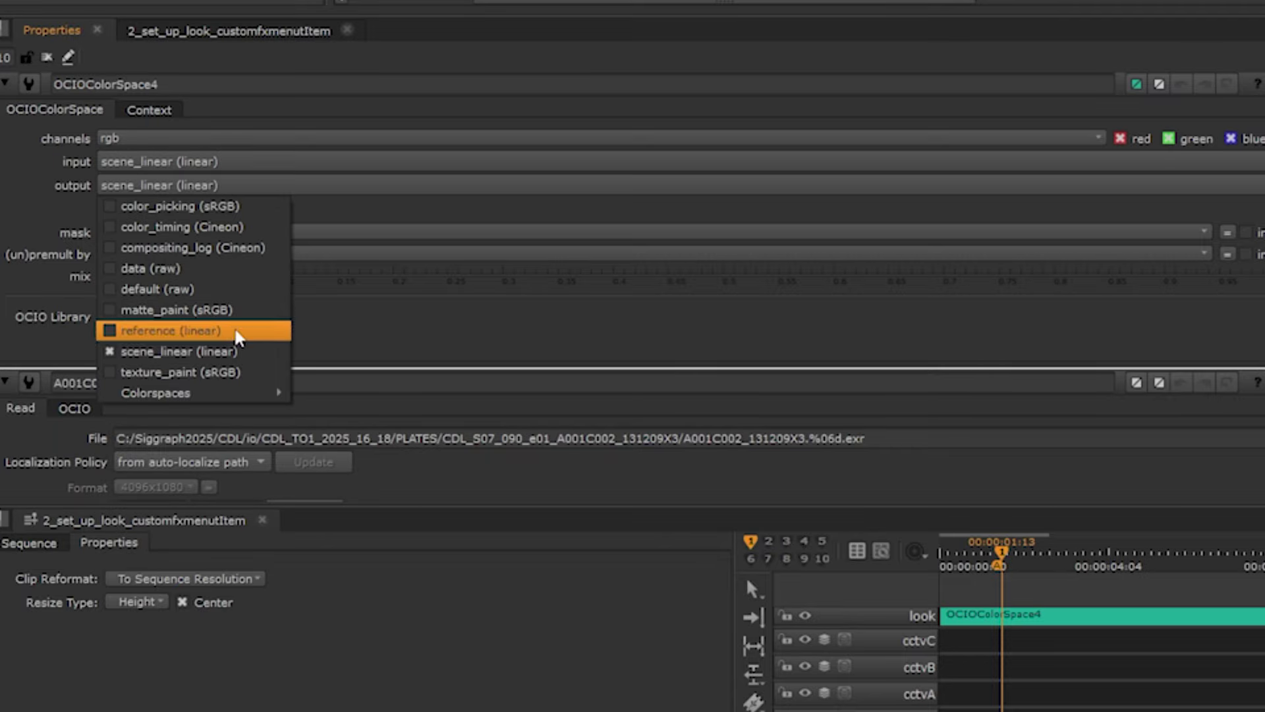
{"action": "mouse_move", "coordinate": [264, 393]}
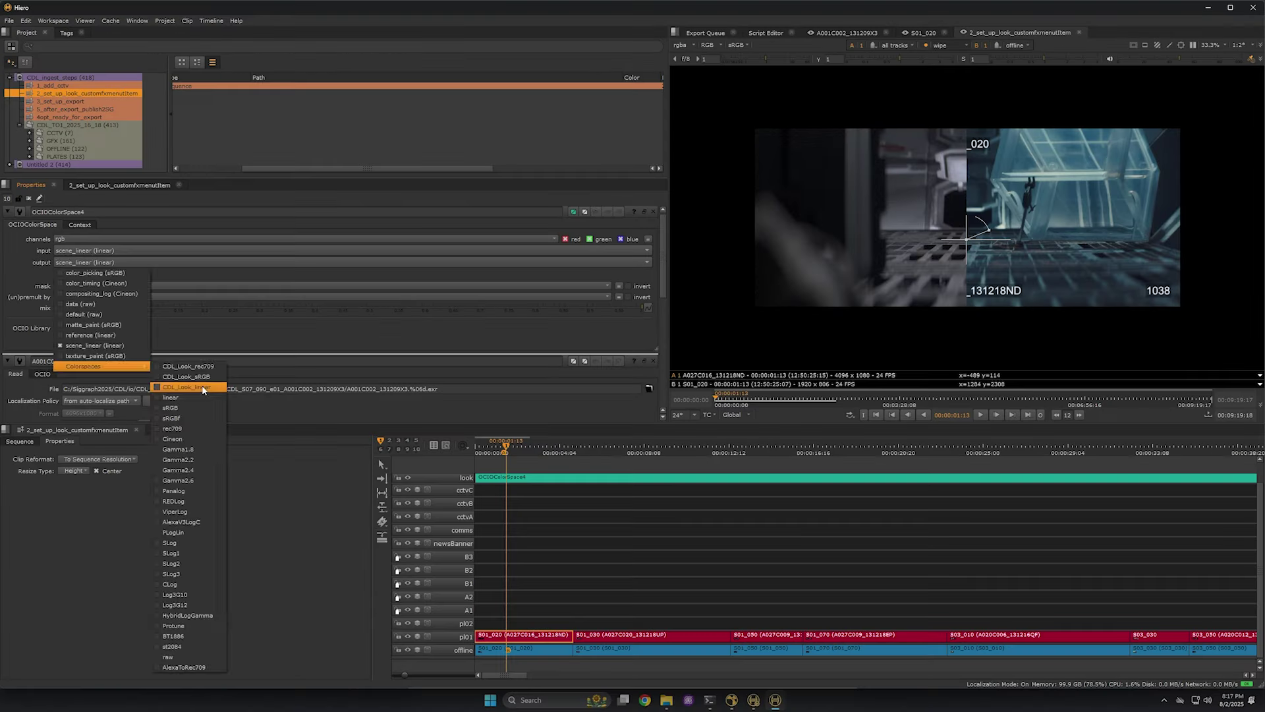
{"action": "left_click", "coordinate": [395, 436]}
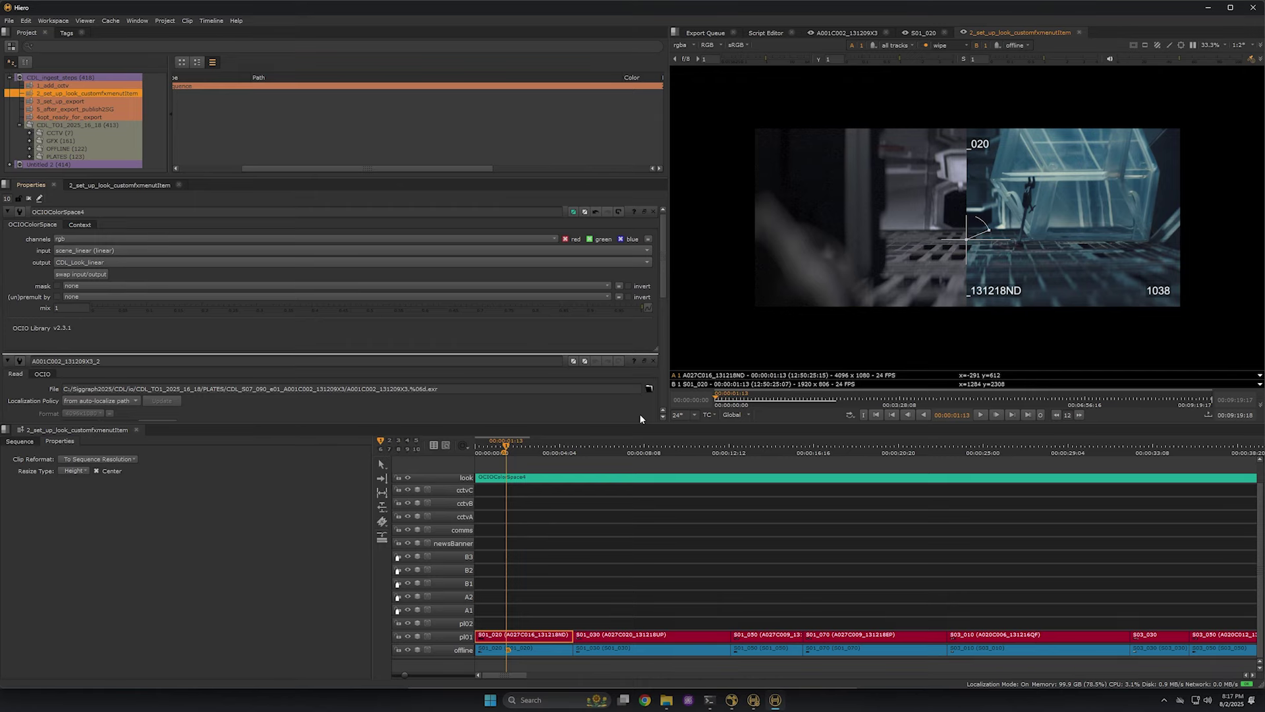
Switch to File Explorer and open config.ocio from the CDL/config/ocio folder in Notepad, just once.
{"action": "key", "text": "alt+Tab"}
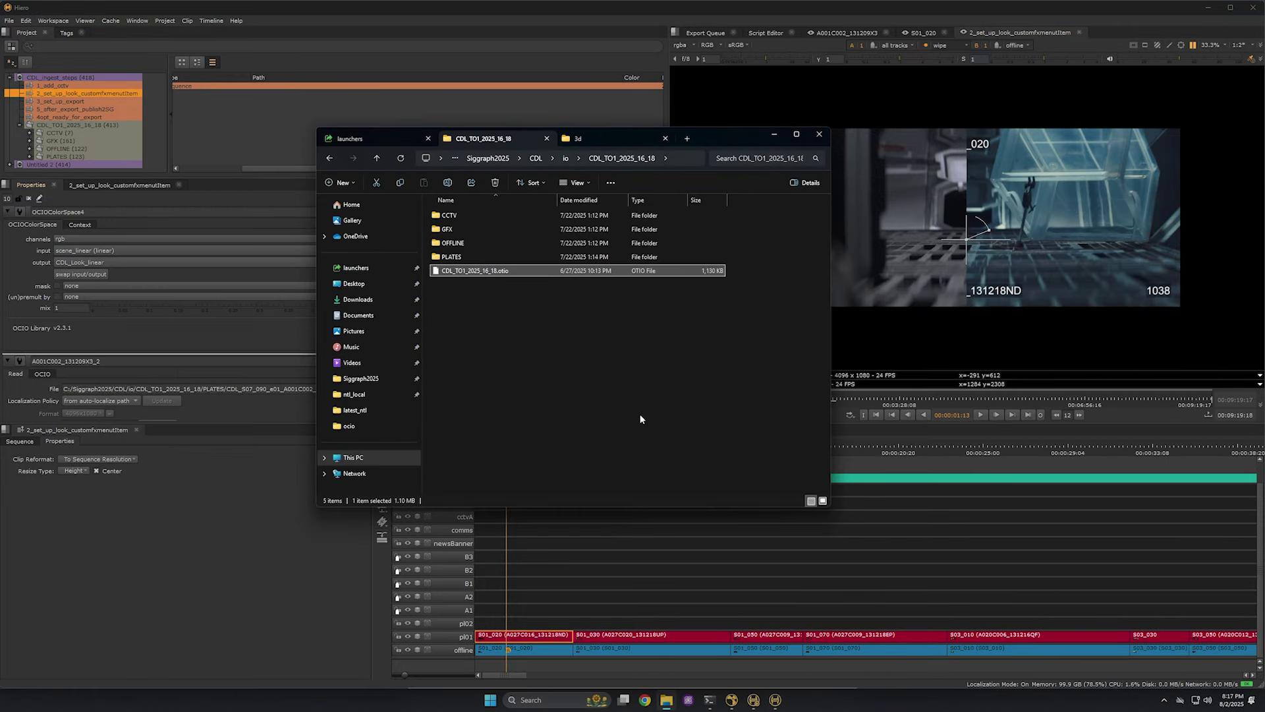
{"action": "left_click", "coordinate": [536, 159]}
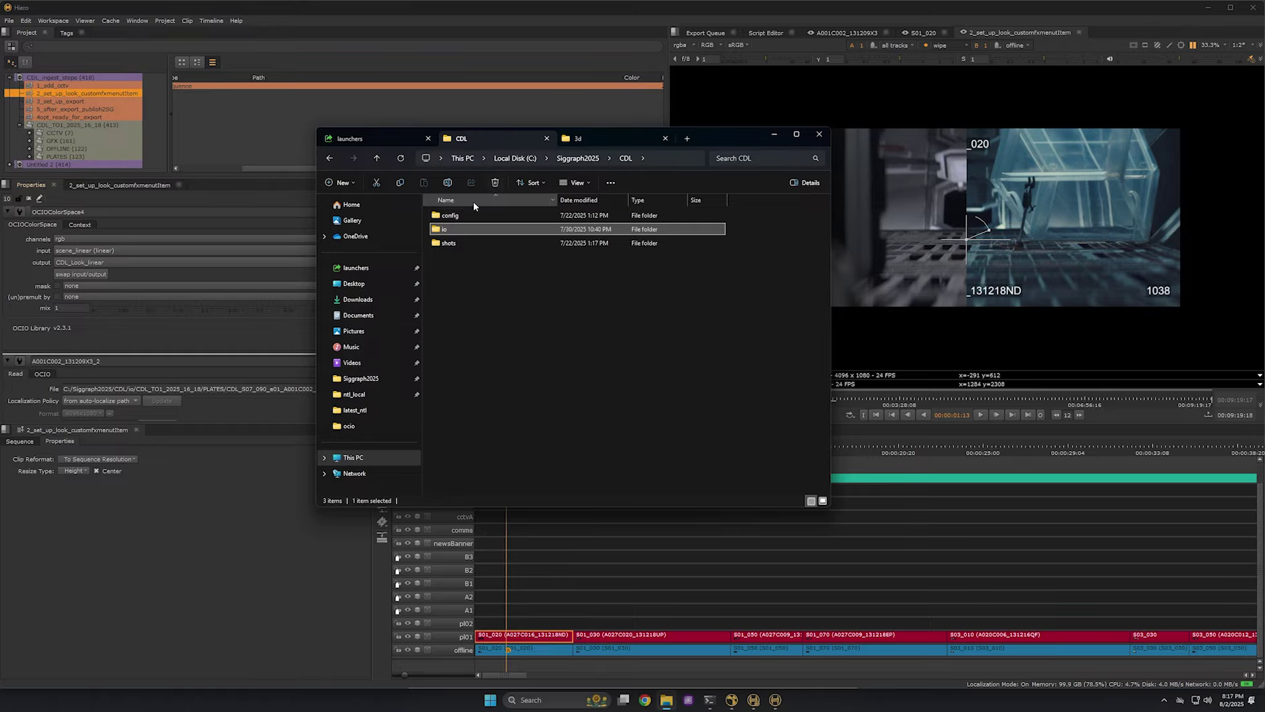
{"action": "double_click", "coordinate": [463, 215]}
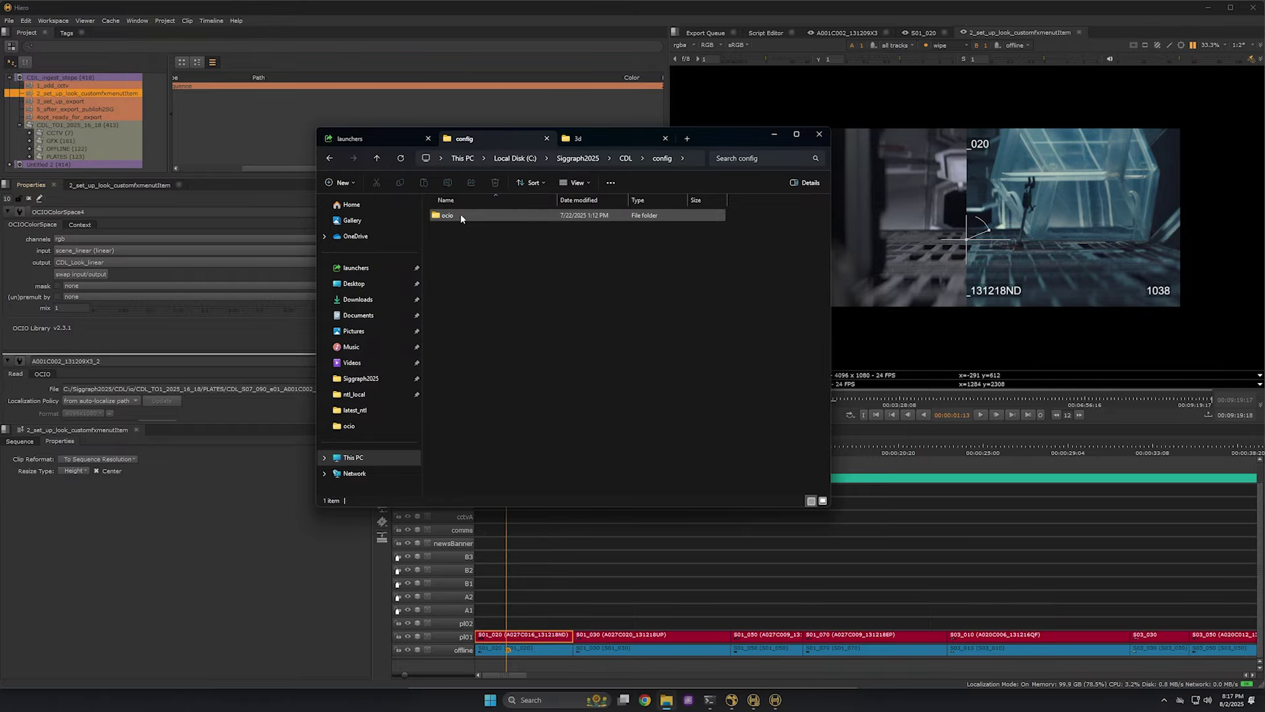
{"action": "double_click", "coordinate": [460, 215]}
{"action": "double_click", "coordinate": [466, 257]}
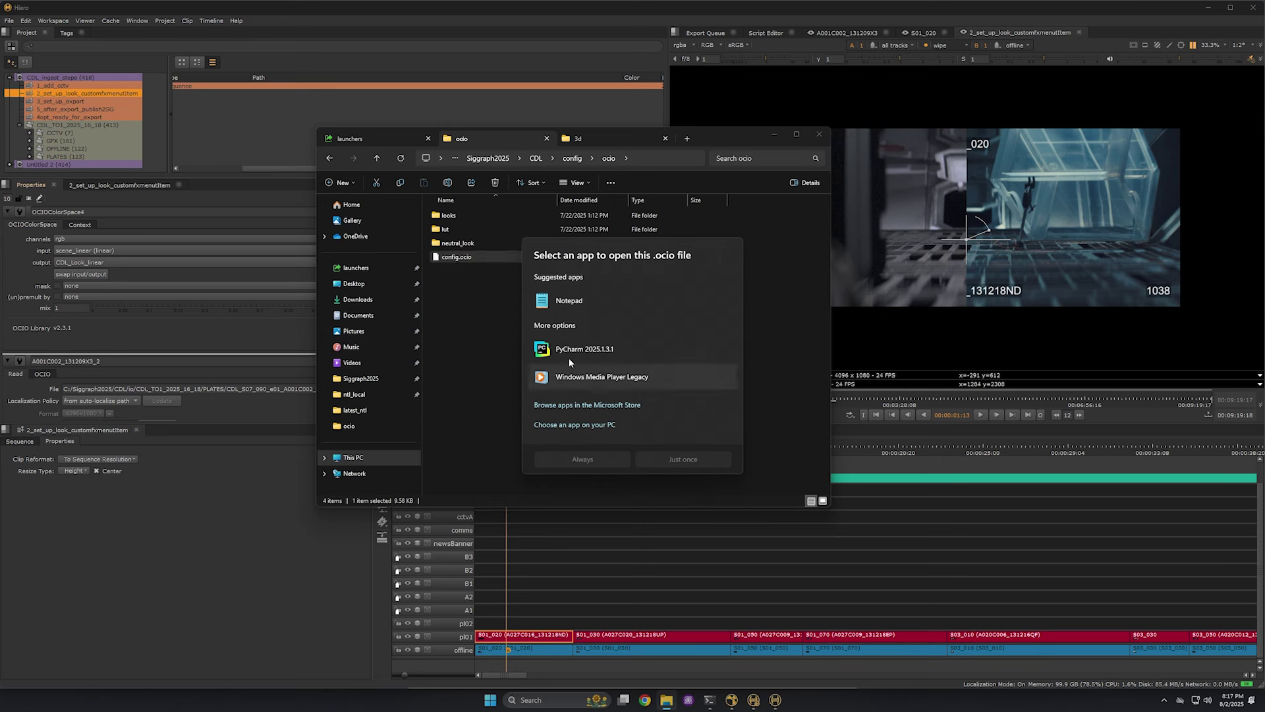
{"action": "left_click", "coordinate": [568, 304]}
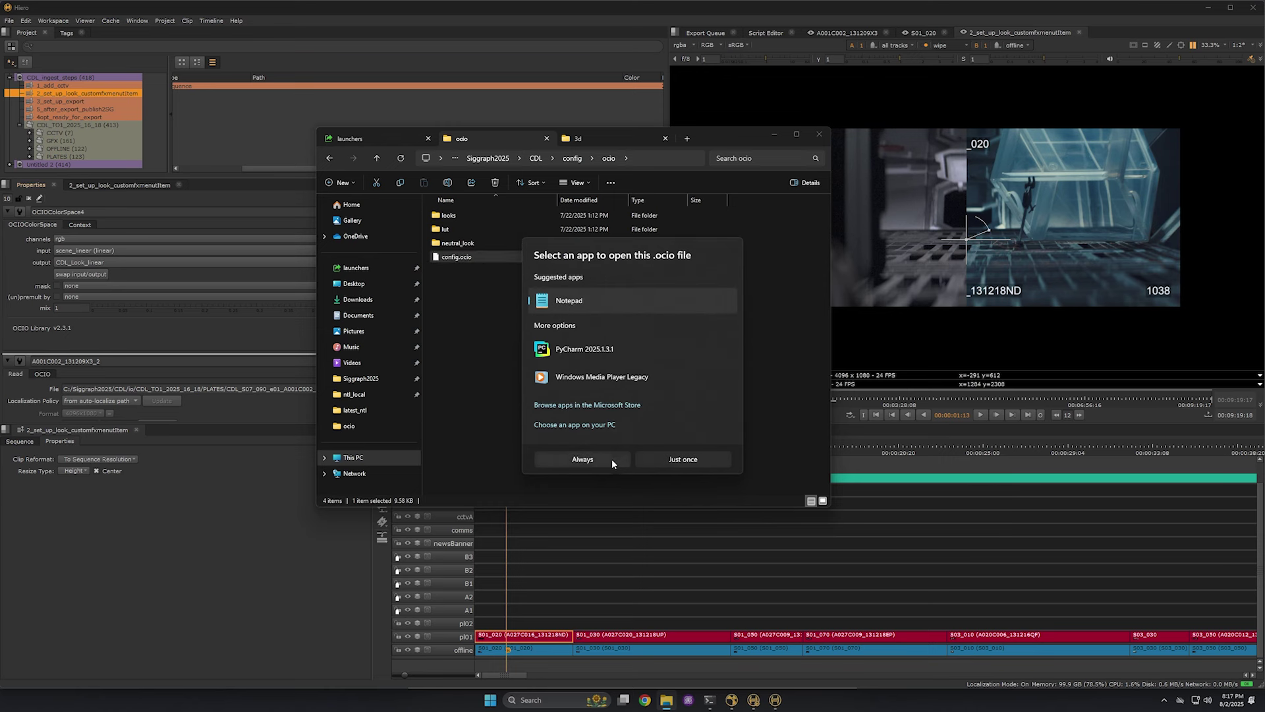
{"action": "left_click", "coordinate": [667, 460]}
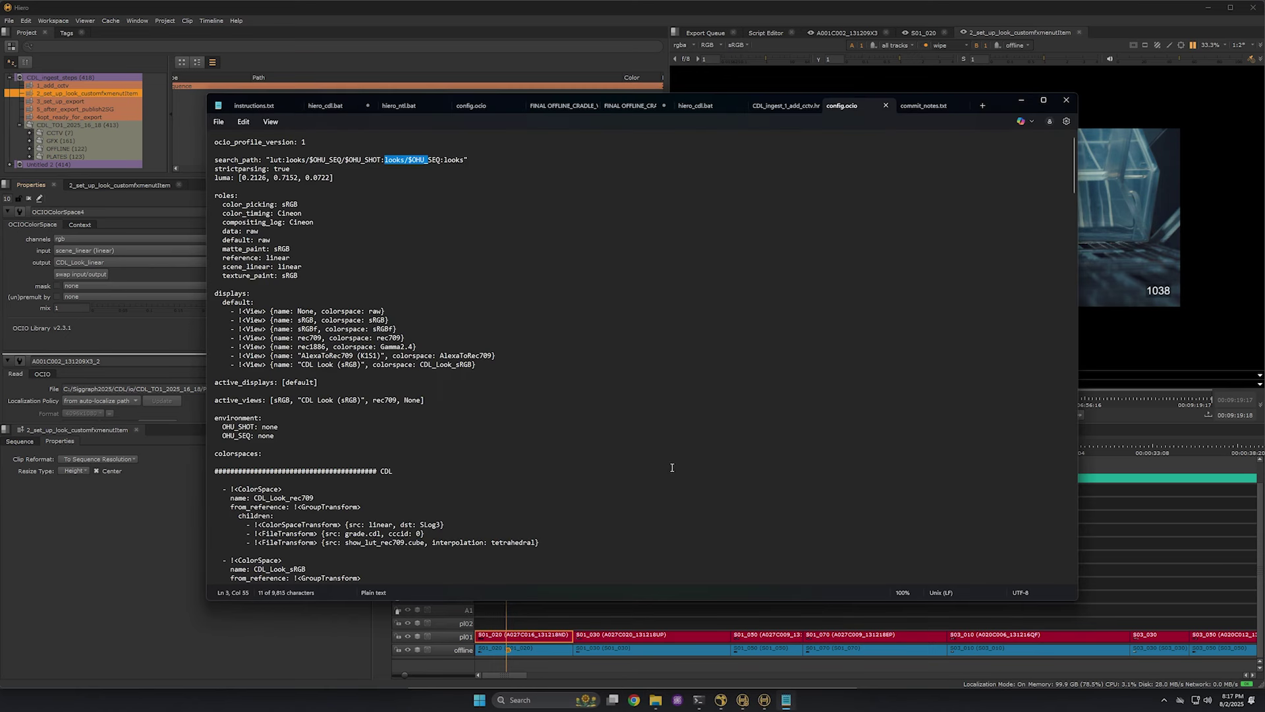
Examine the CDL_Look_rec709, CDL_Look_sRGB and CDL_Look_linear definitions in config.ocio, including their grade, LUT and colorspace transforms.
{"action": "left_click", "coordinate": [383, 195]}
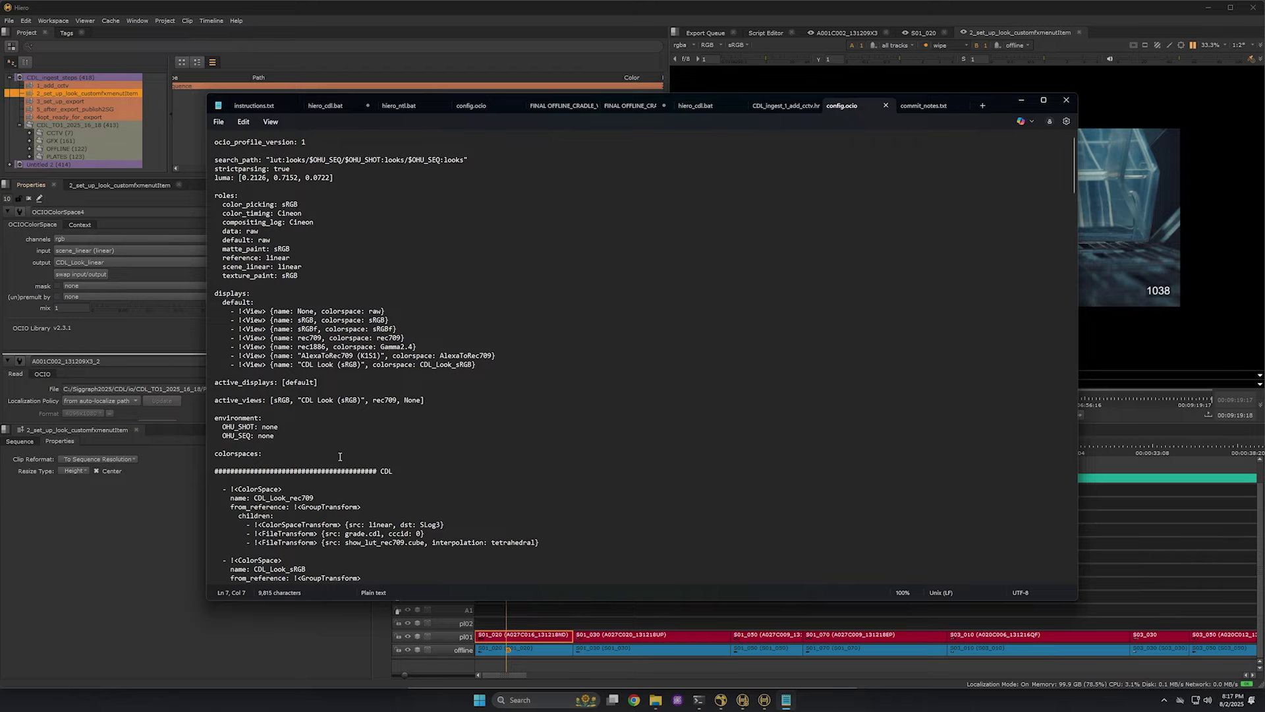
{"action": "scroll", "coordinate": [405, 467], "scroll_direction": "down", "scroll_amount": 6}
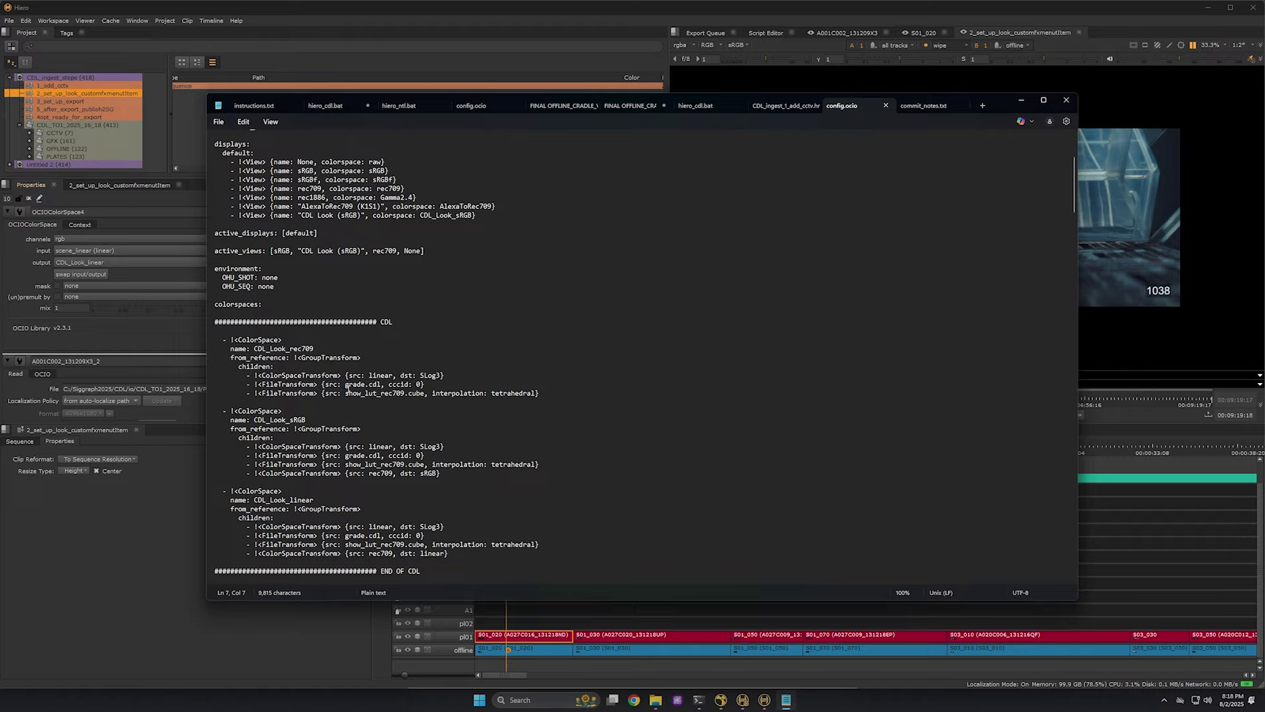
{"action": "left_click_drag", "start_coordinate": [253, 349], "coordinate": [313, 349]}
{"action": "left_click_drag", "start_coordinate": [306, 419], "coordinate": [278, 420]}
{"action": "left_click_drag", "start_coordinate": [315, 499], "coordinate": [280, 496]}
{"action": "left_click_drag", "start_coordinate": [367, 376], "coordinate": [441, 376]}
{"action": "left_click_drag", "start_coordinate": [345, 385], "coordinate": [377, 393]}
{"action": "double_click", "coordinate": [359, 385]}
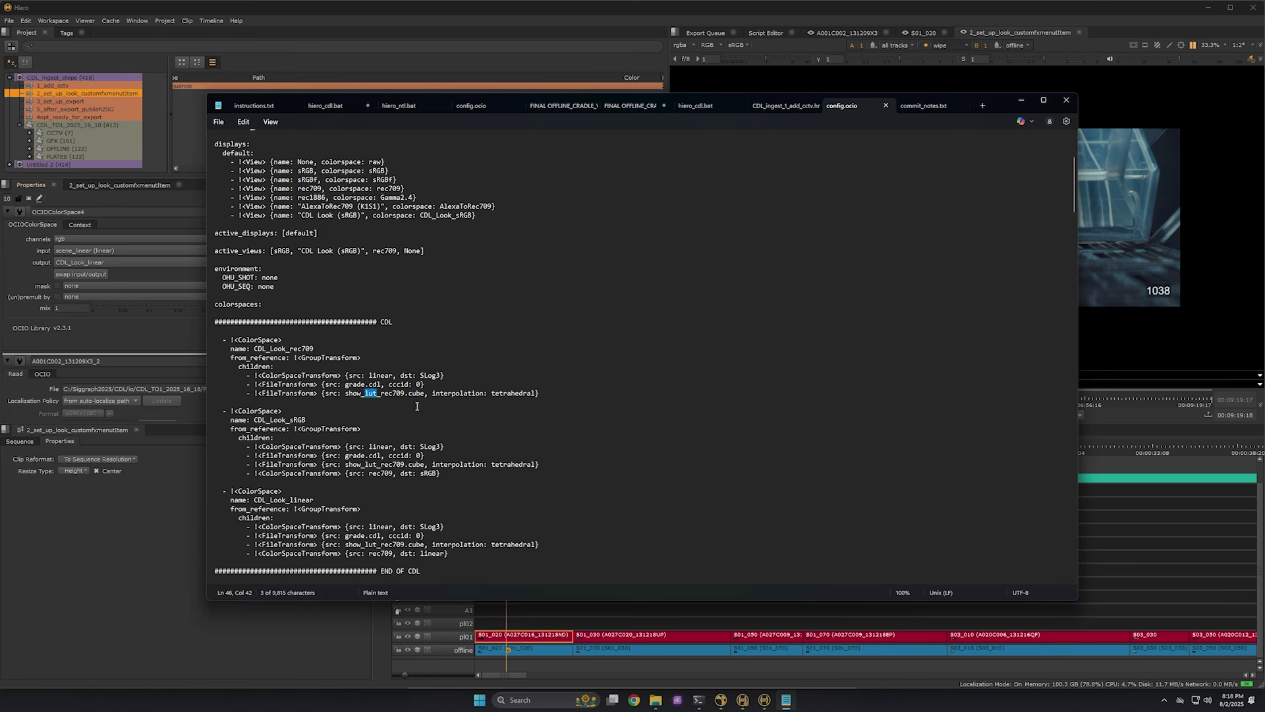
{"action": "left_click", "coordinate": [316, 500]}
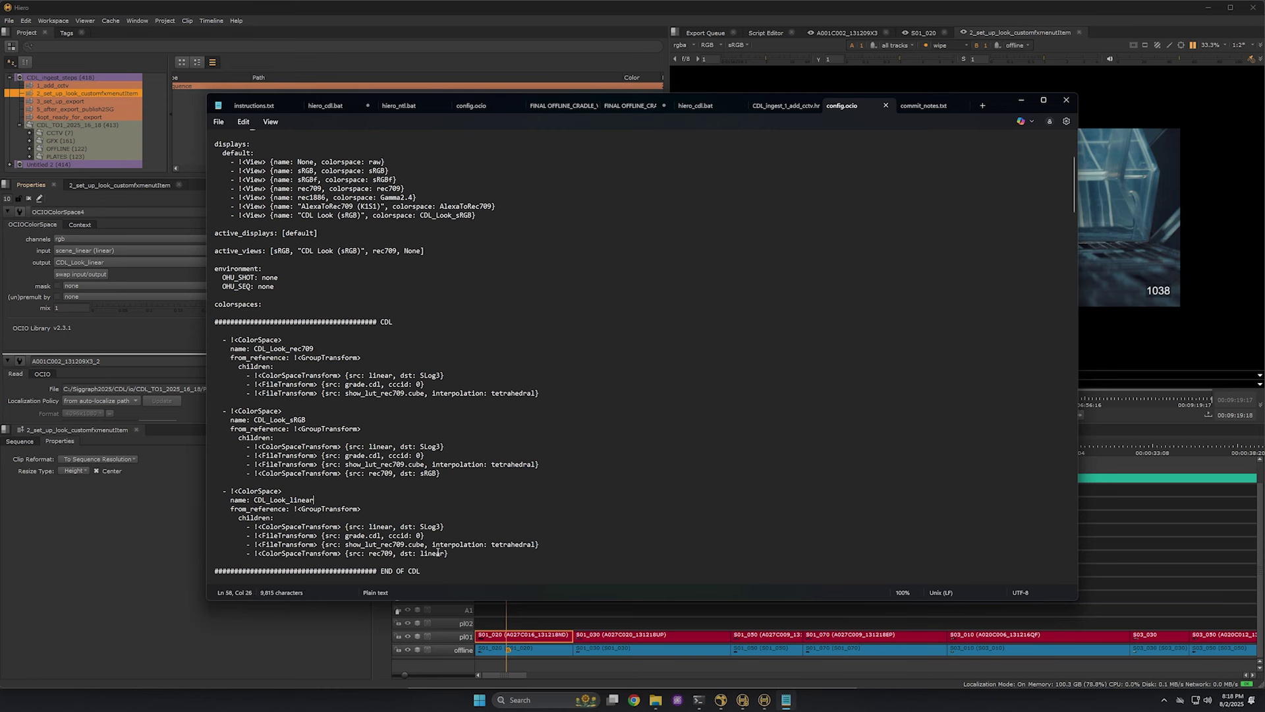
{"action": "left_click_drag", "start_coordinate": [441, 474], "coordinate": [368, 475]}
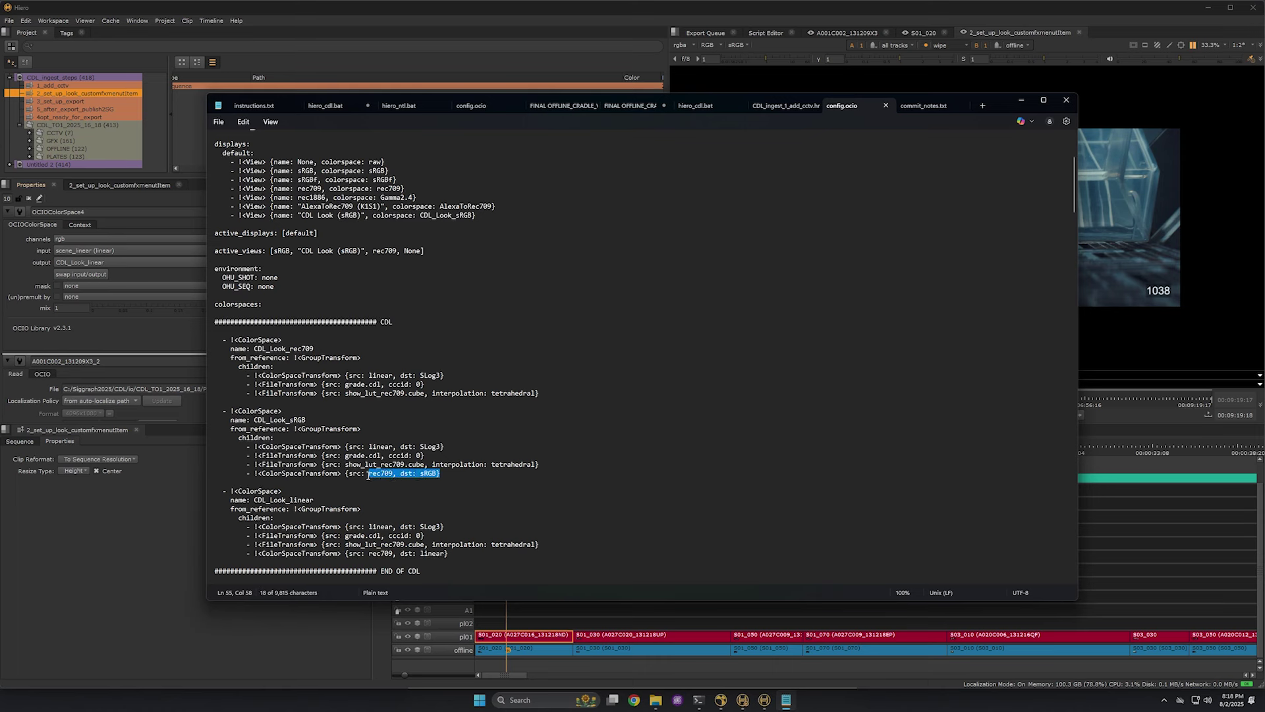
Examine the linear destination of CDL_Look_linear, the OHU_SHOT and OHU_SEQ environment variables and the search_path in config.ocio.
{"action": "left_click_drag", "start_coordinate": [448, 554], "coordinate": [400, 554]}
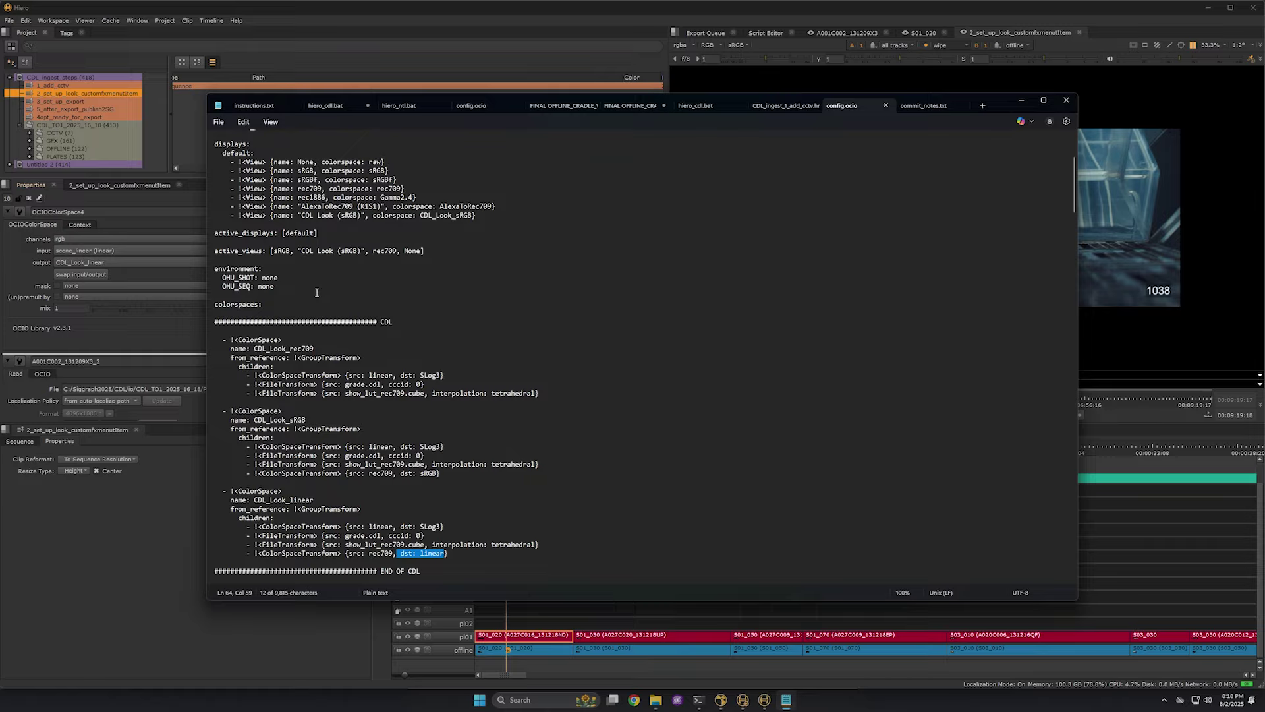
{"action": "left_click_drag", "start_coordinate": [290, 289], "coordinate": [209, 282]}
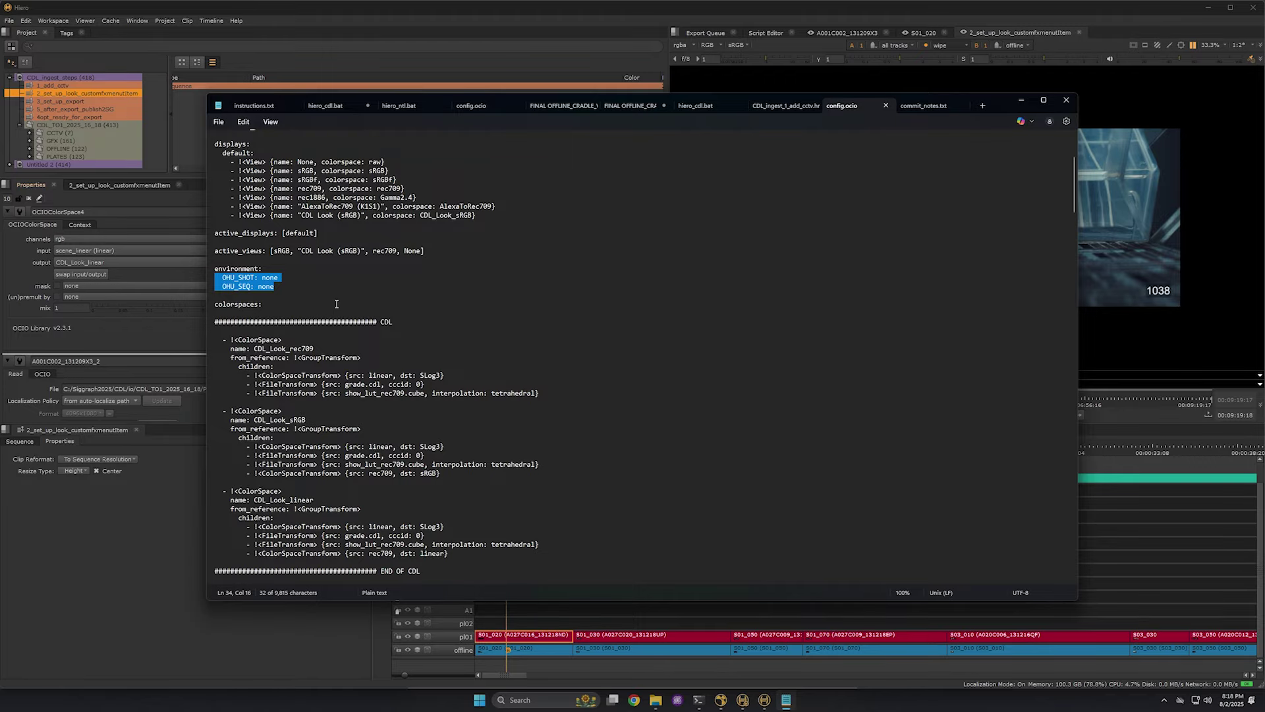
{"action": "scroll", "coordinate": [335, 304], "scroll_direction": "up", "scroll_amount": 1}
{"action": "scroll", "coordinate": [335, 307], "scroll_direction": "up", "scroll_amount": 5}
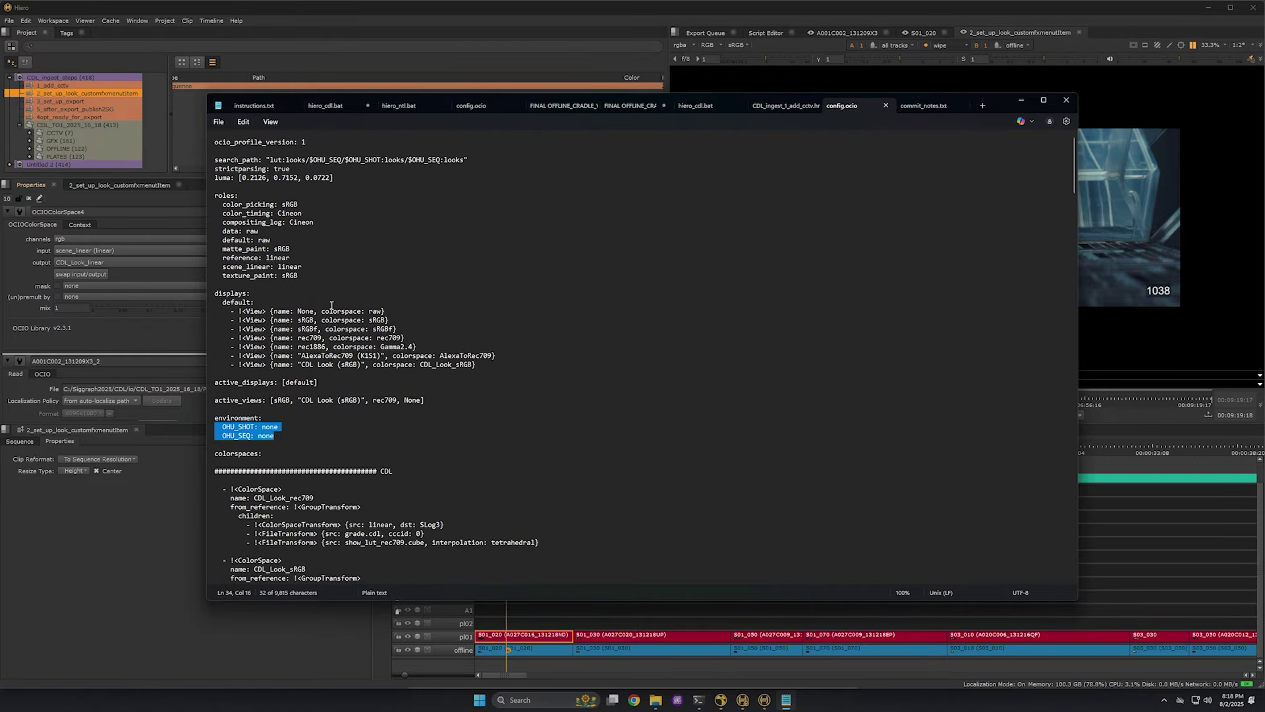
{"action": "double_click", "coordinate": [244, 161]}
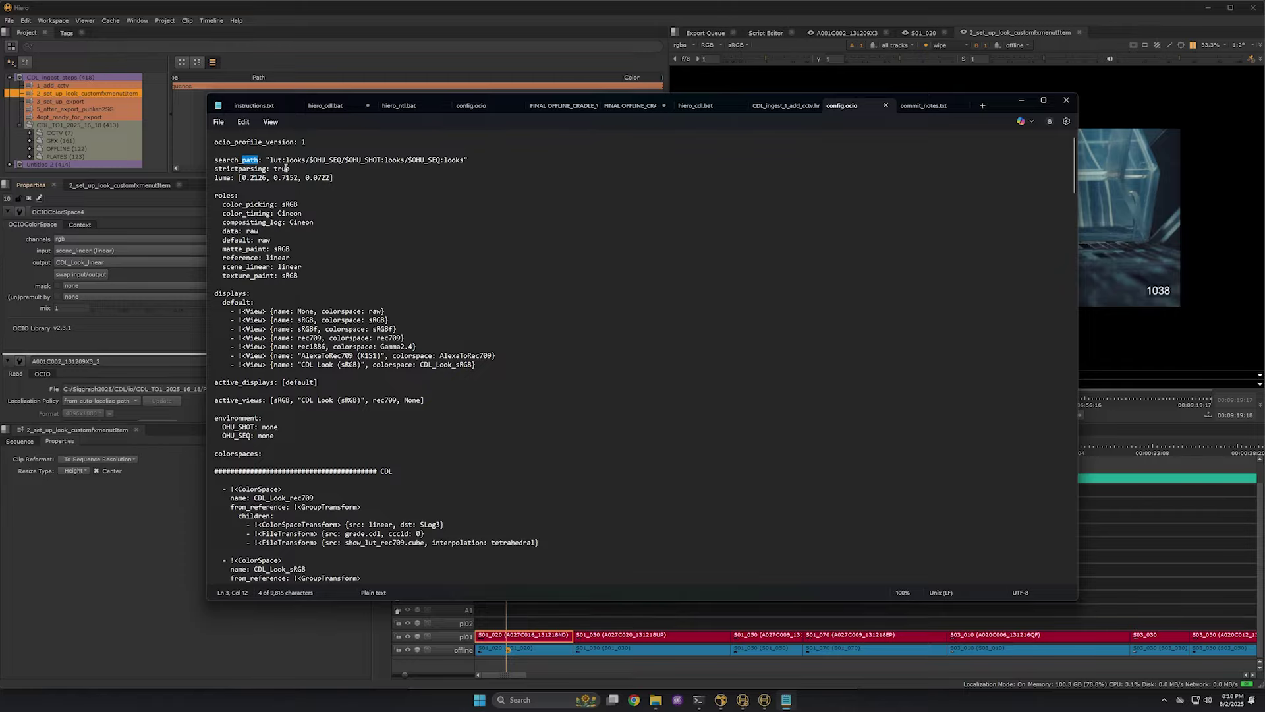
Switch to File Explorer, place its window beside config.ocio, and inspect the lut folder before returning to the ocio folder.
{"action": "key", "text": "alt+Tab"}
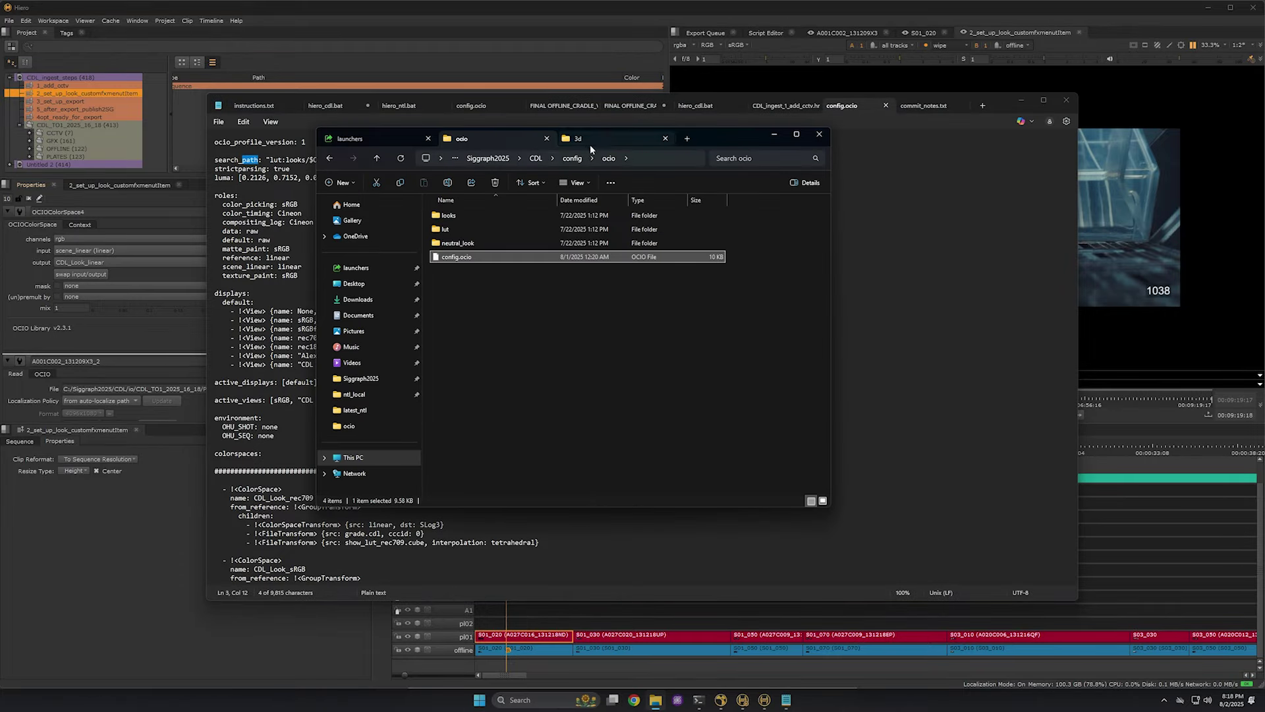
{"action": "left_click_drag", "start_coordinate": [720, 141], "coordinate": [978, 152]}
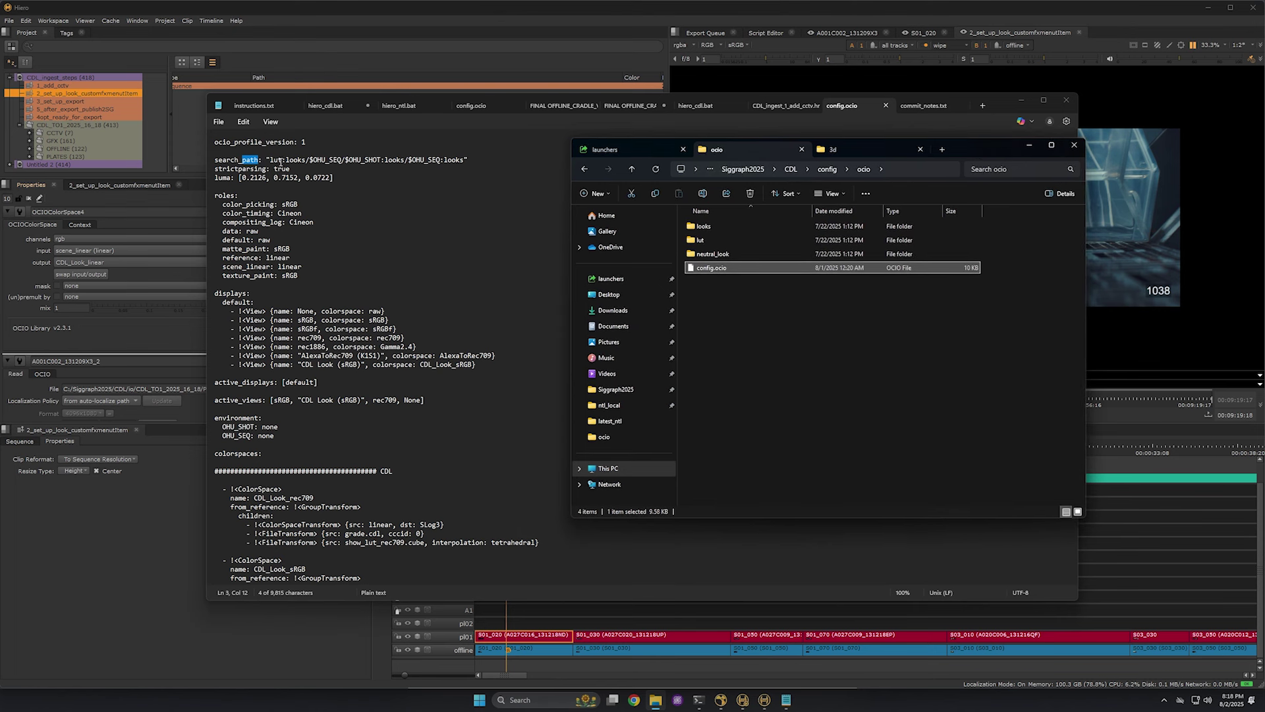
{"action": "left_click", "coordinate": [714, 239]}
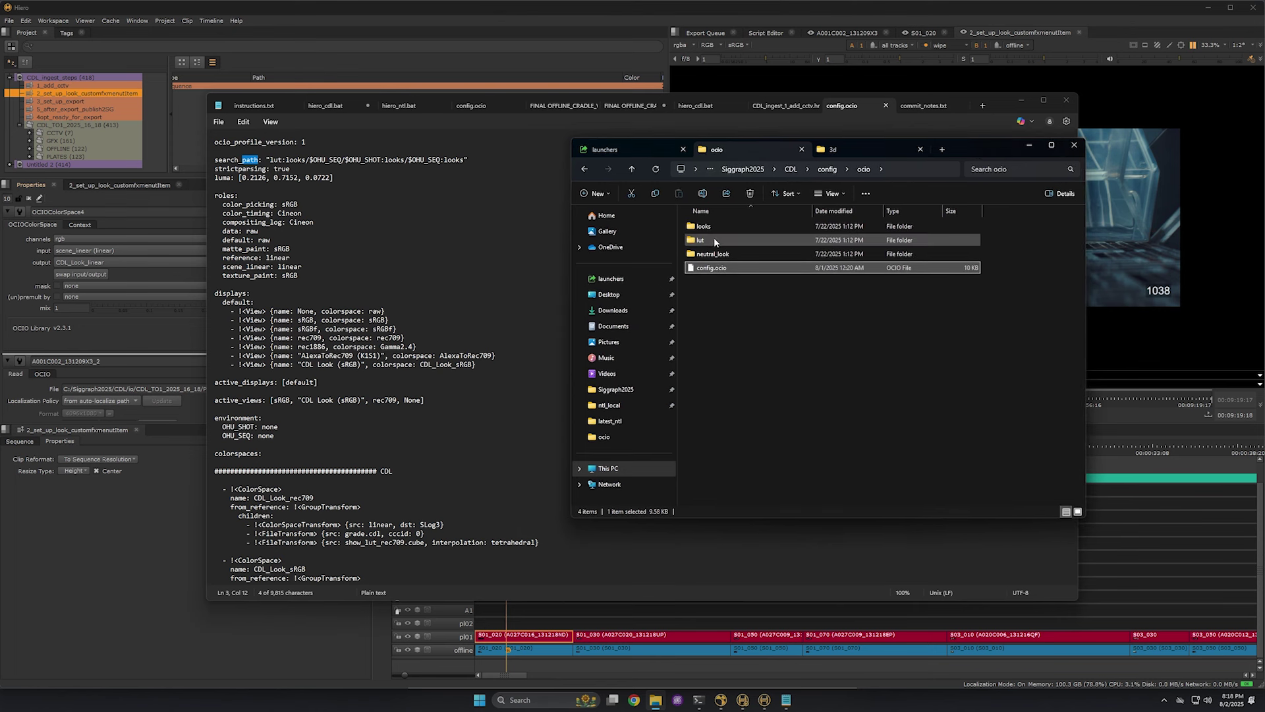
{"action": "double_click", "coordinate": [714, 239]}
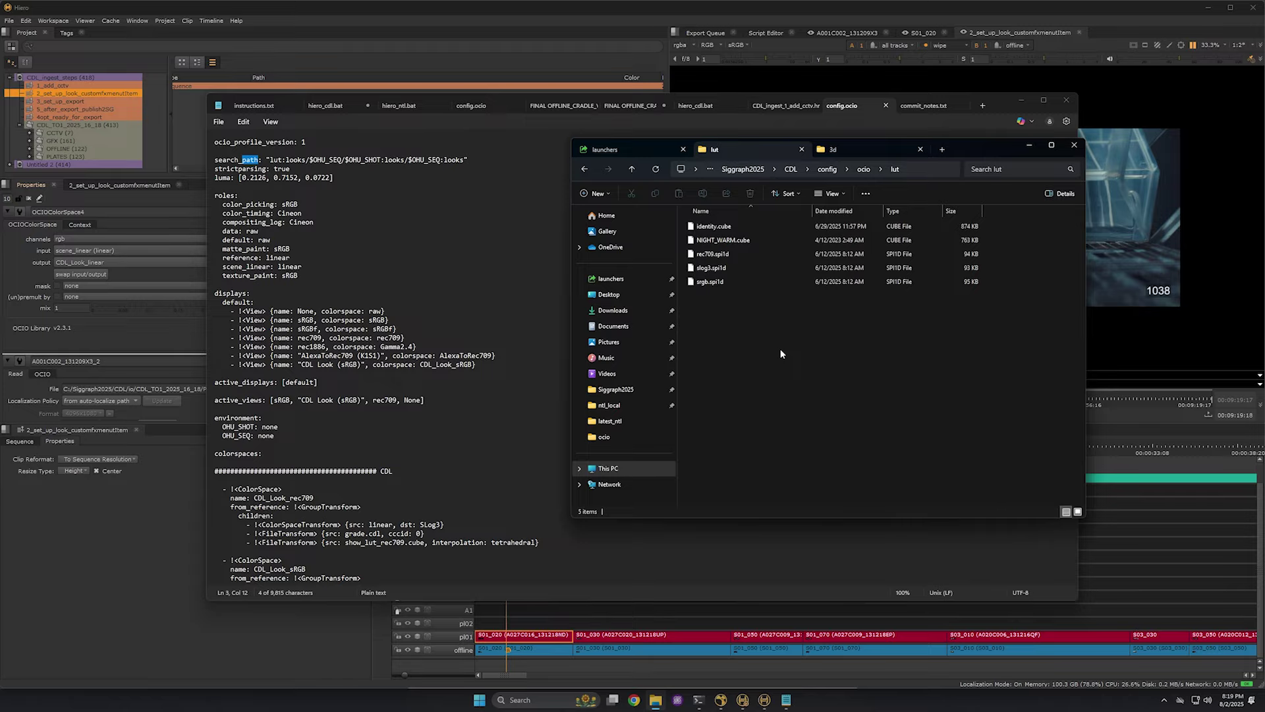
{"action": "left_click", "coordinate": [863, 169]}
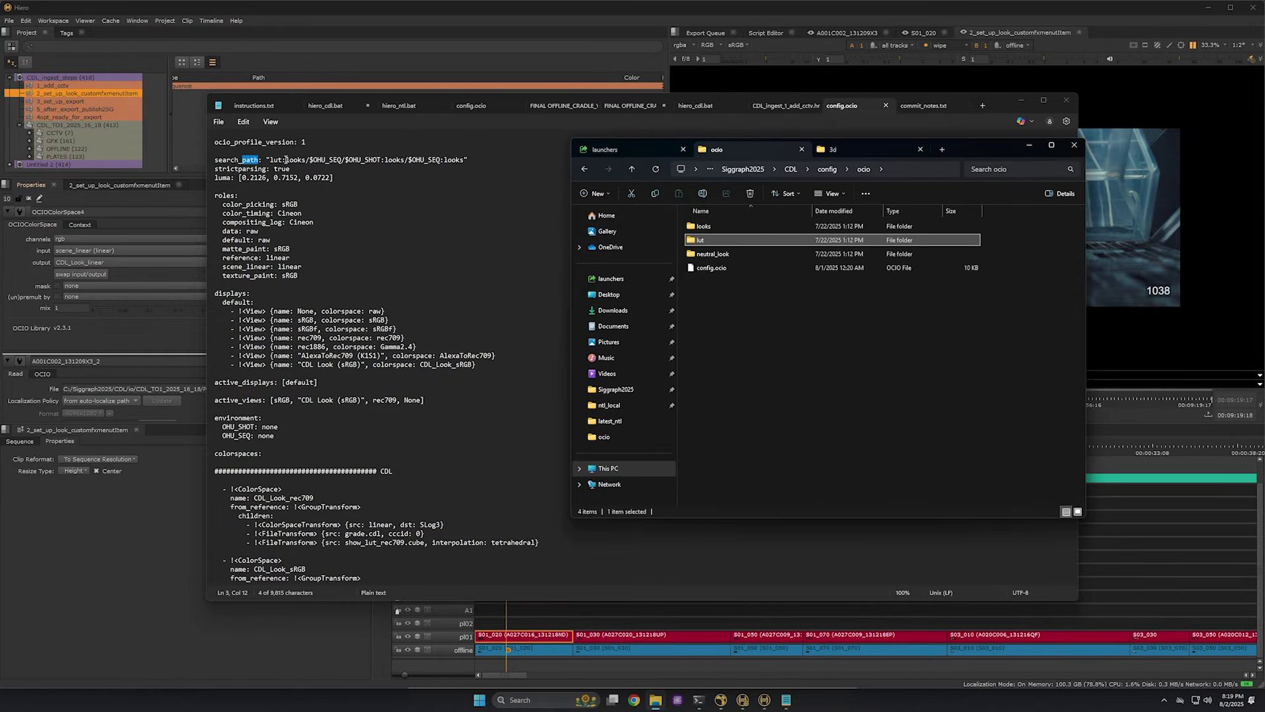
Compare the looks/$OHU_SEQ/$OHU_SHOT entry of the search path with the contents of the looks/S01/S01_020 folder.
{"action": "left_click_drag", "start_coordinate": [286, 159], "coordinate": [373, 162]}
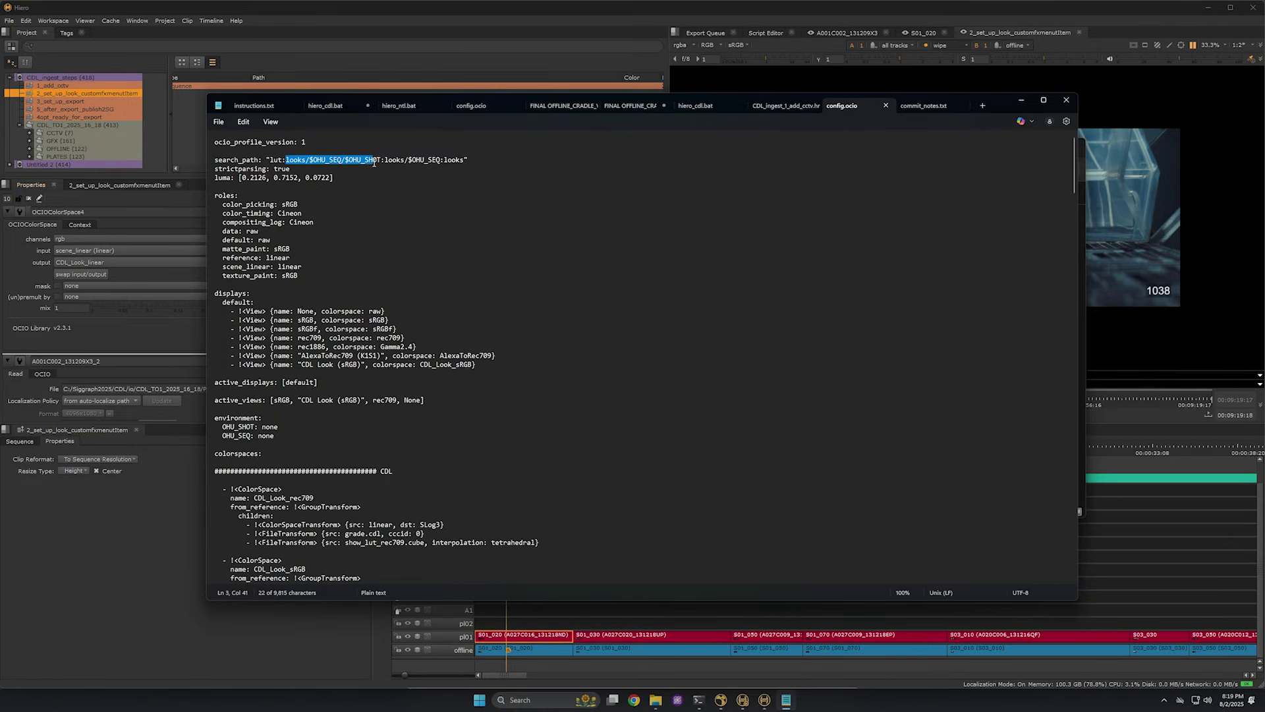
{"action": "key", "text": "alt+Tab"}
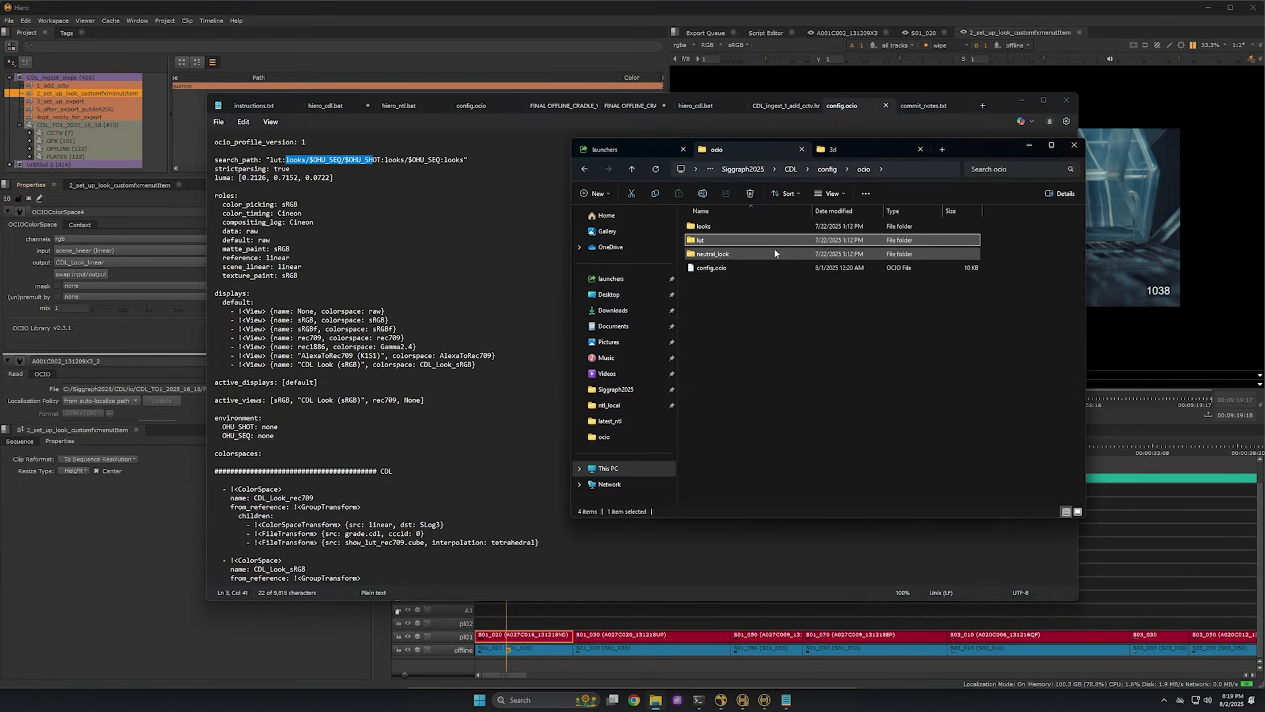
{"action": "double_click", "coordinate": [704, 226]}
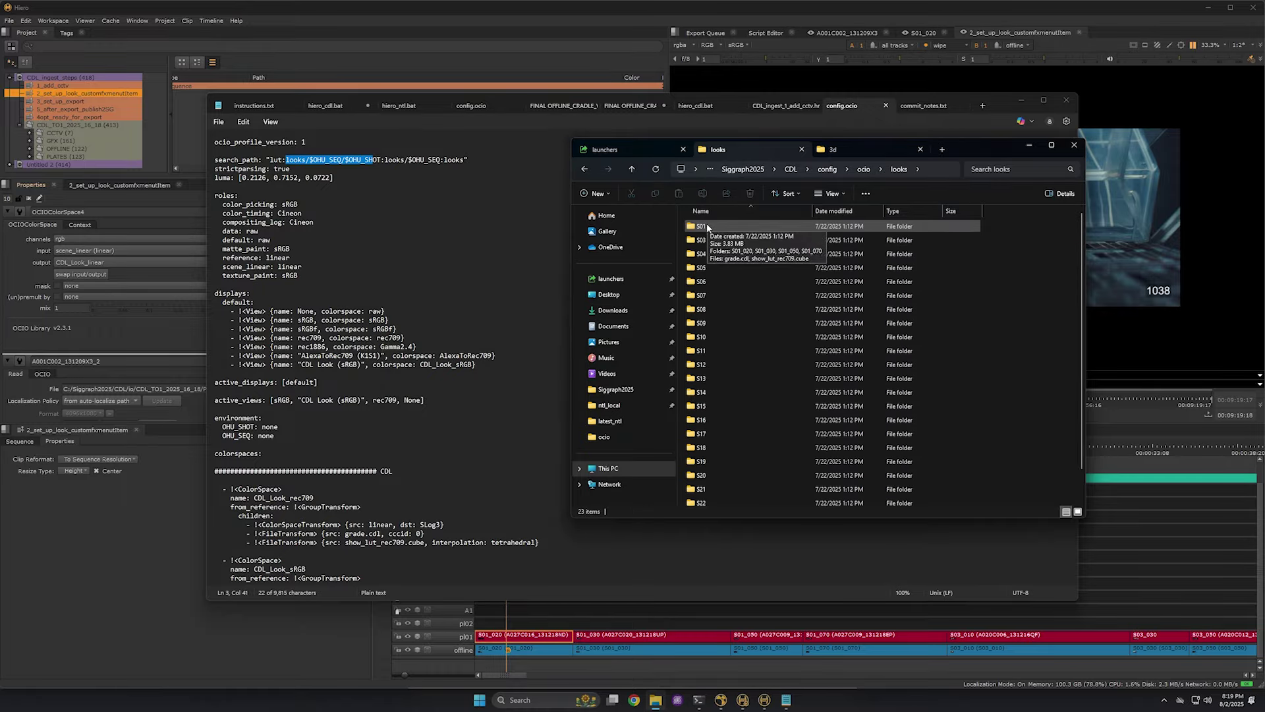
{"action": "double_click", "coordinate": [703, 226]}
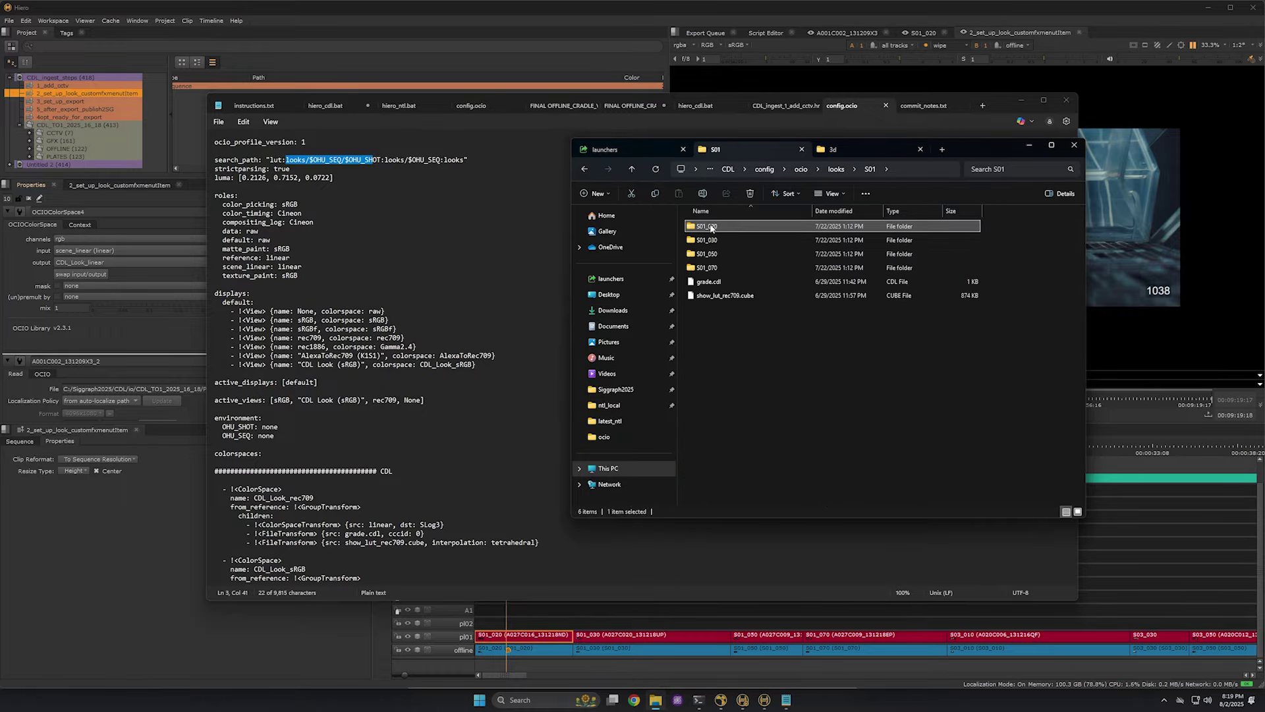
{"action": "double_click", "coordinate": [708, 227]}
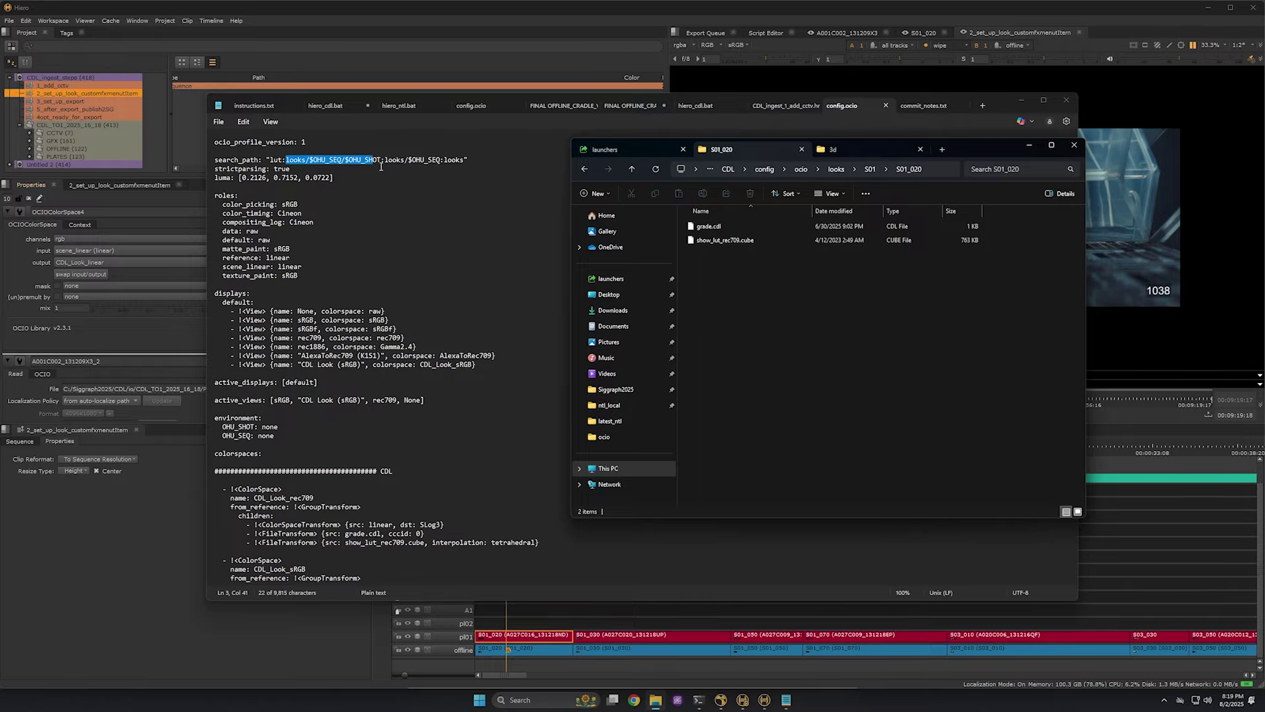
Compare the looks/$OHU_SEQ and looks entries of the search path with the looks/S01 folder and the files in the looks folder.
{"action": "left_click_drag", "start_coordinate": [384, 160], "coordinate": [439, 167]}
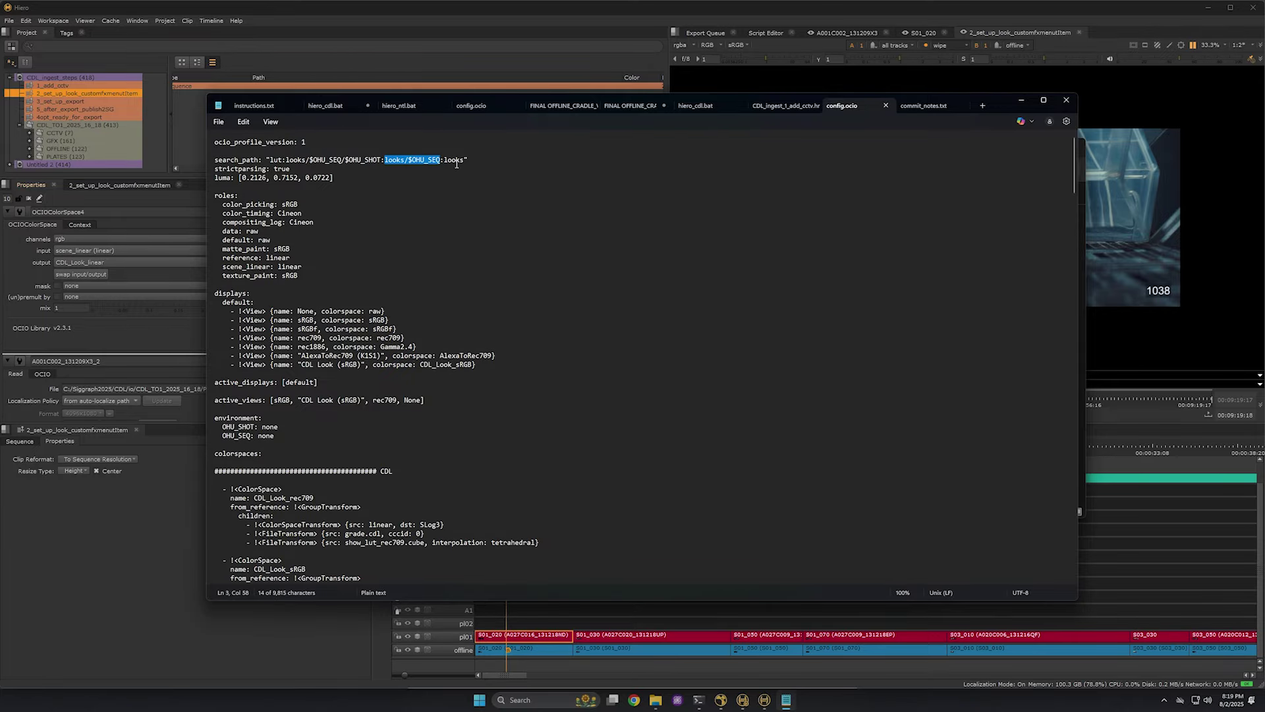
{"action": "double_click", "coordinate": [453, 160]}
{"action": "key", "text": "alt+Tab"}
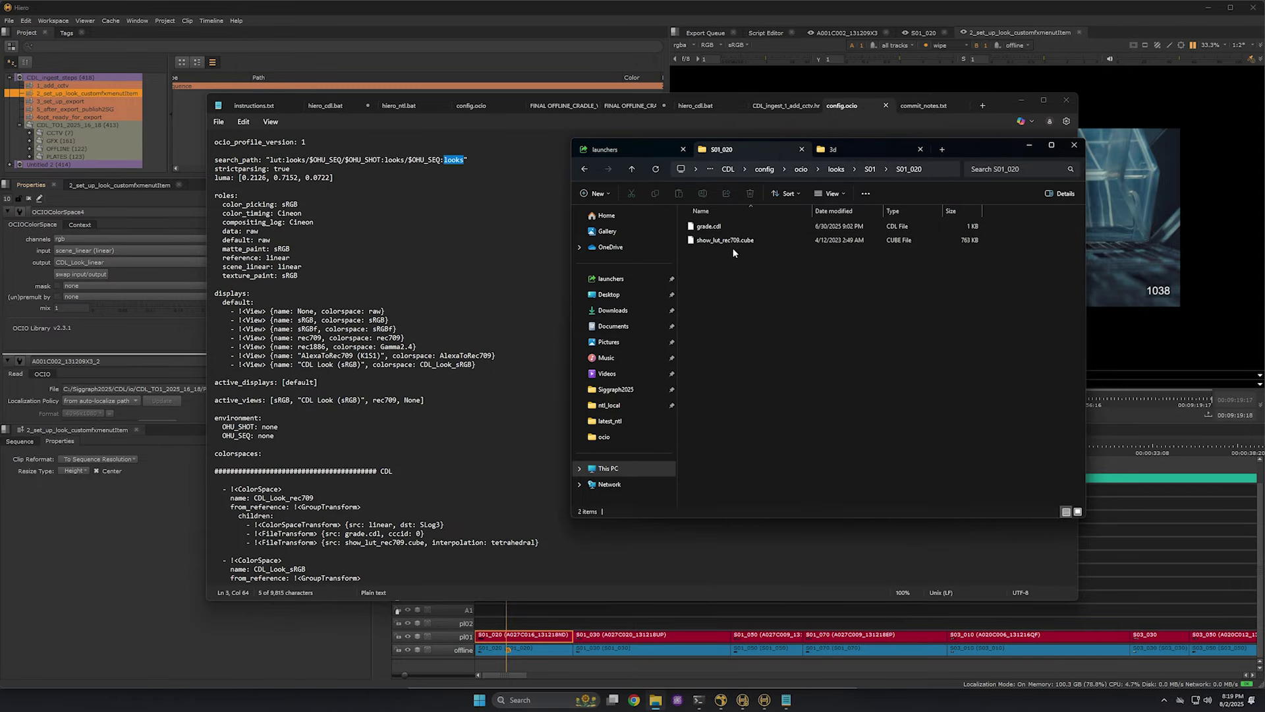
{"action": "left_click", "coordinate": [869, 169]}
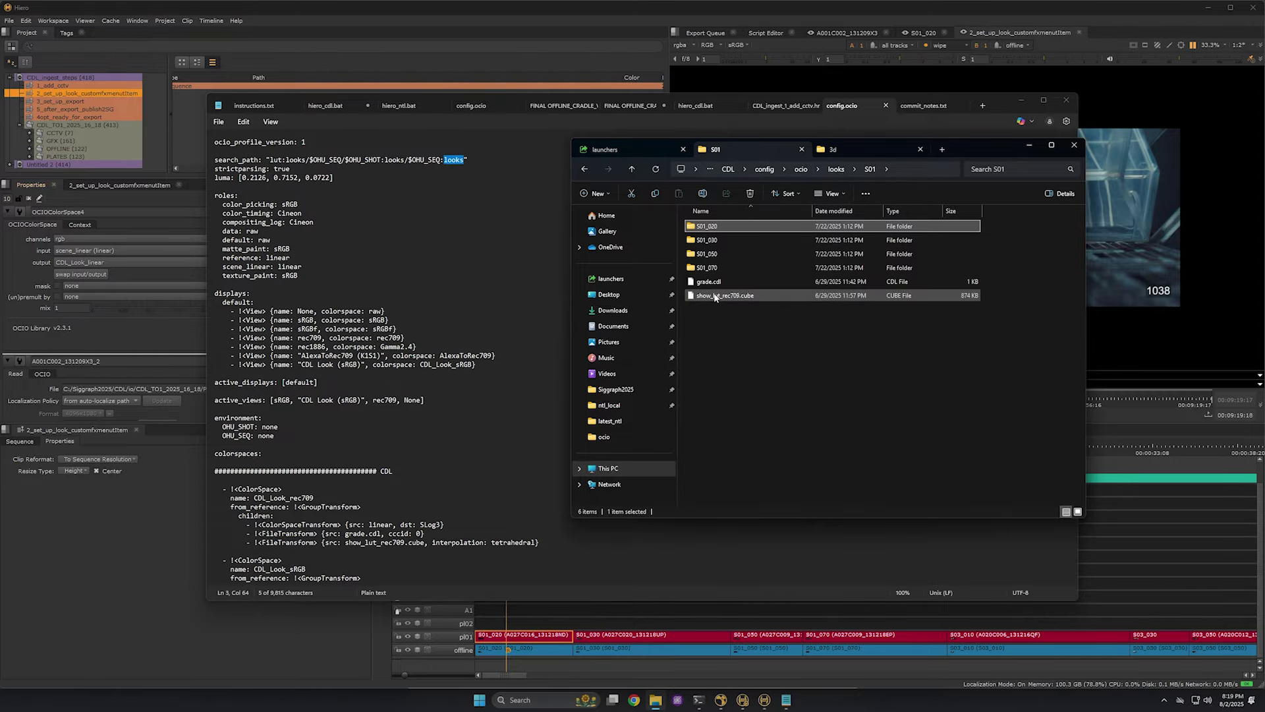
{"action": "left_click", "coordinate": [802, 169]}
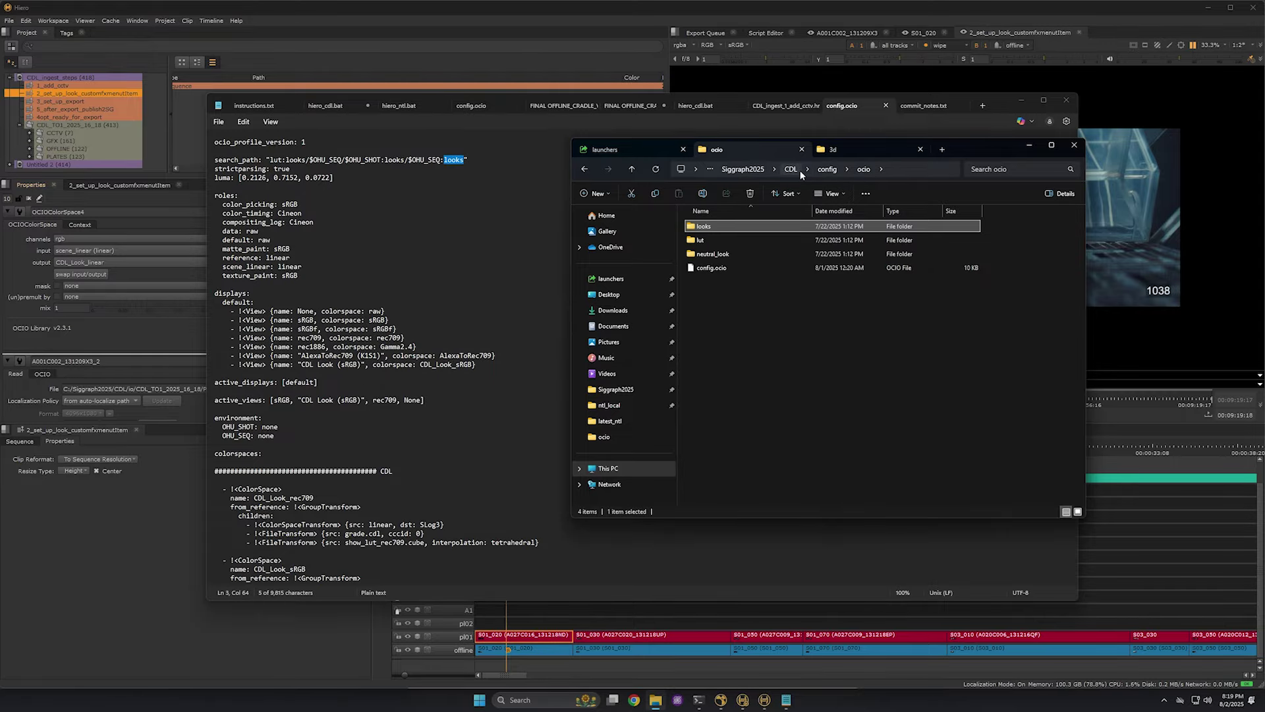
{"action": "double_click", "coordinate": [711, 226]}
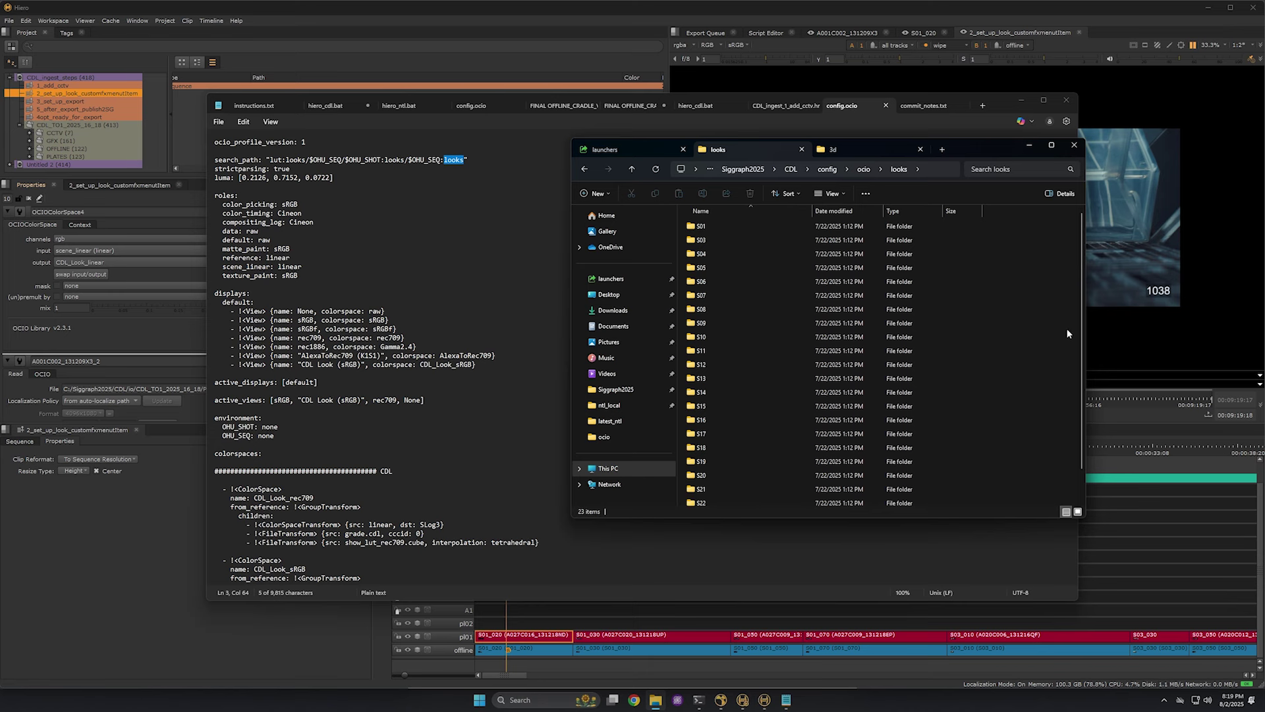
{"action": "scroll", "coordinate": [1071, 376], "scroll_direction": "down", "scroll_amount": 1}
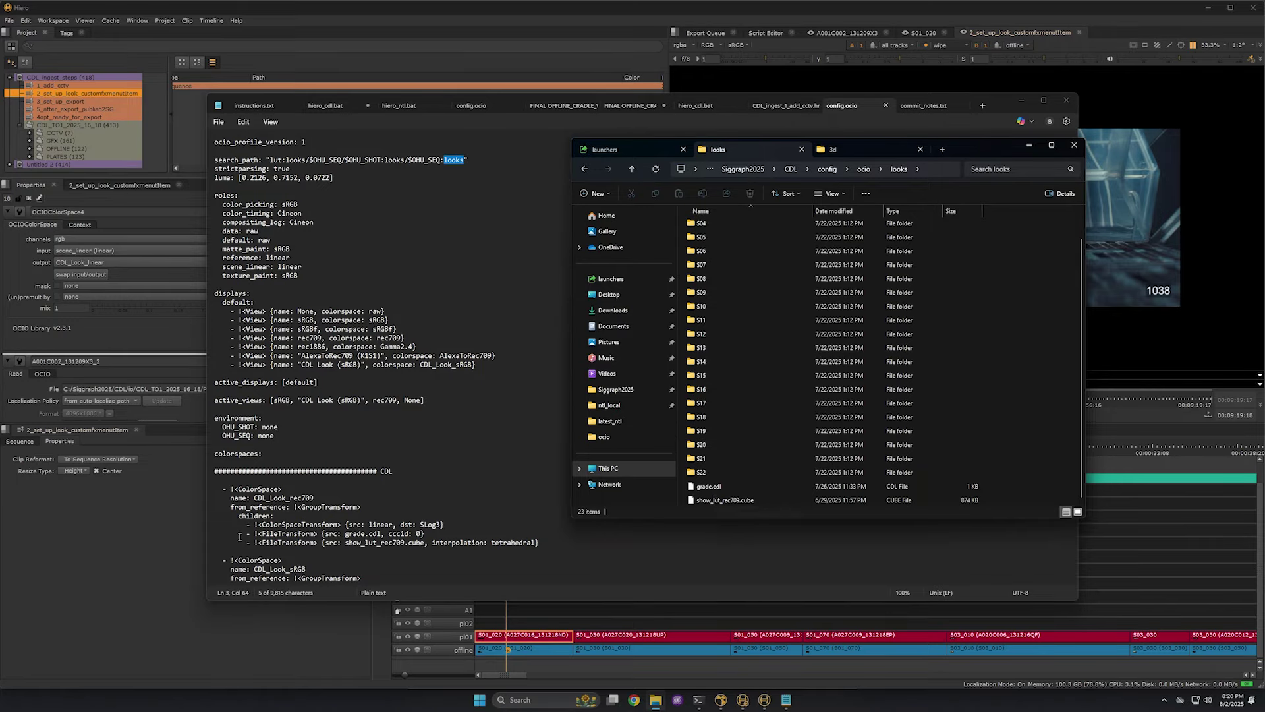
Switch to Hiero and add the OCIO context OHU_SEQ with value S01 to the look track's OCIO ColorSpace effect.
{"action": "left_click", "coordinate": [157, 542]}
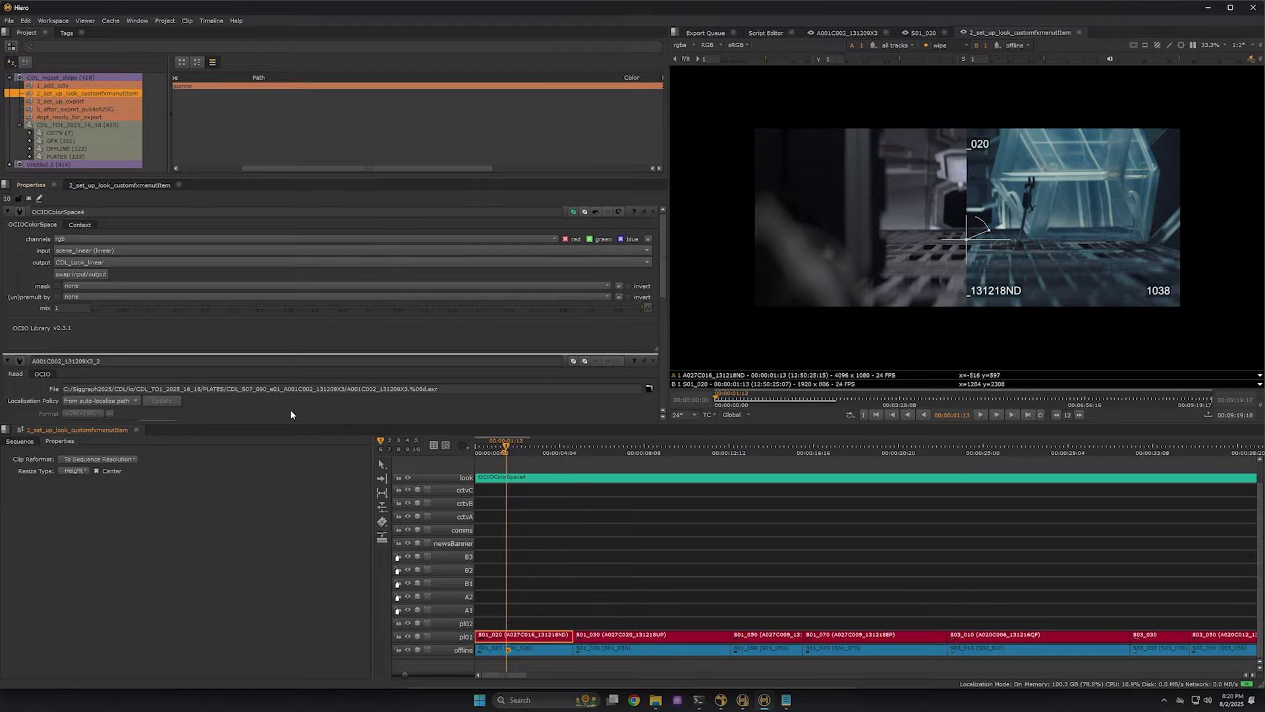
{"action": "left_click", "coordinate": [520, 478]}
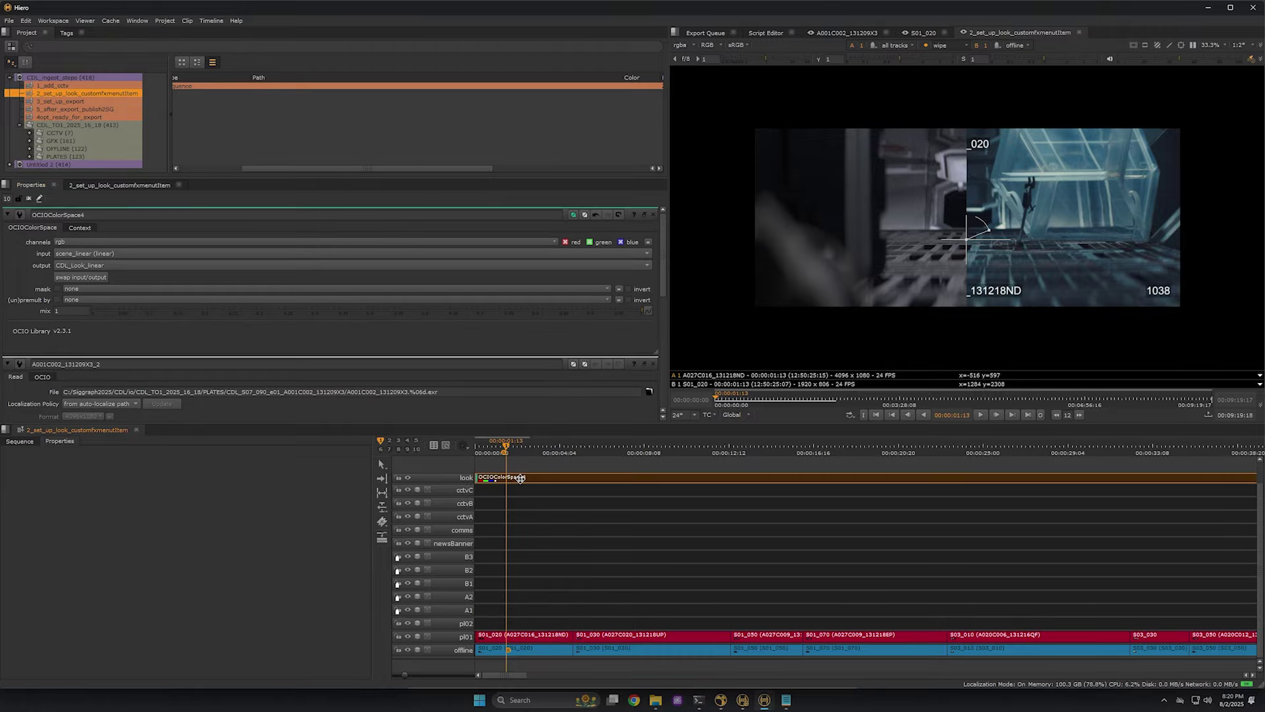
{"action": "left_click", "coordinate": [79, 227]}
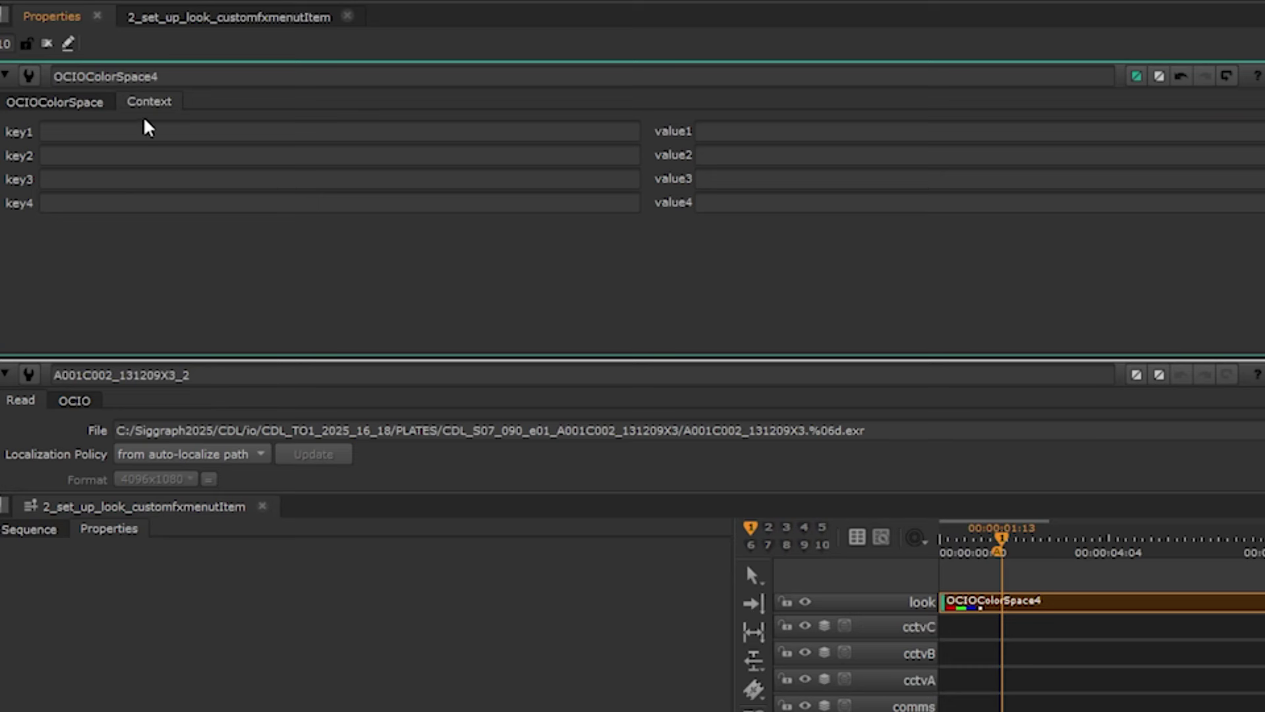
{"action": "left_click", "coordinate": [143, 130]}
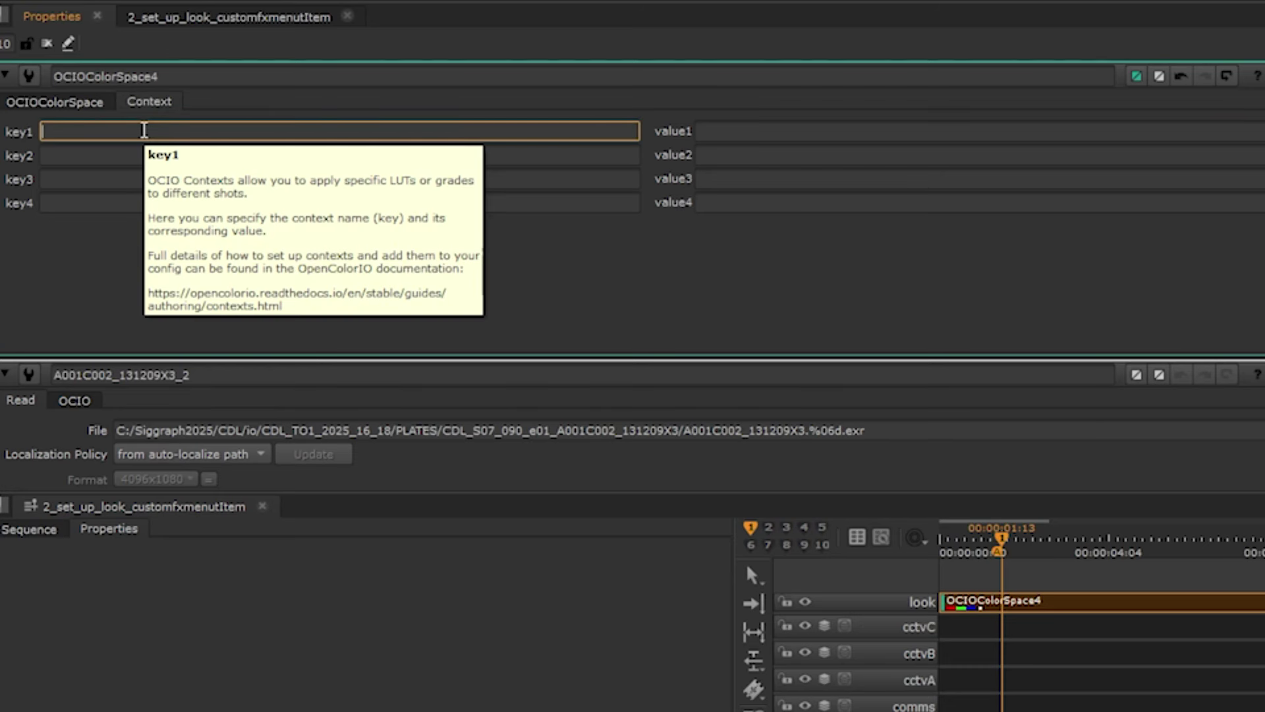
{"action": "type", "text": "OHU_SEQ"}
{"action": "key", "text": "Tab"}
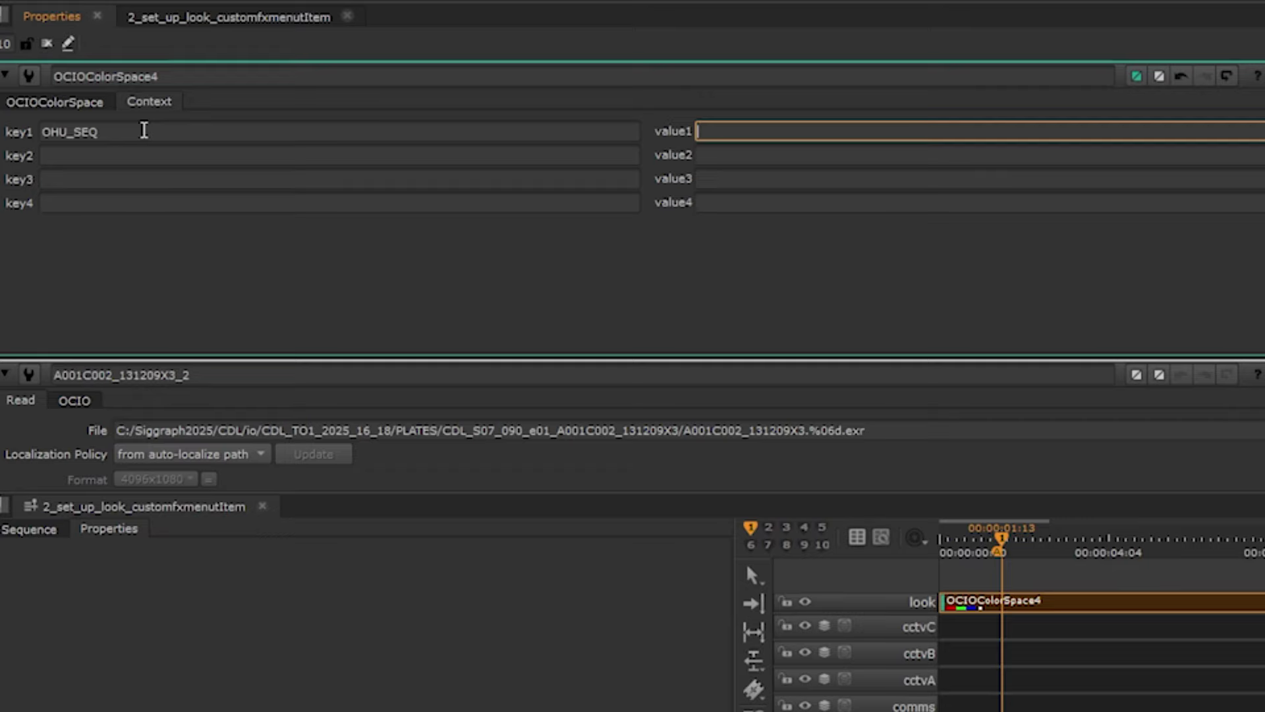
{"action": "type", "text": "S01"}
{"action": "key", "text": "Tab"}
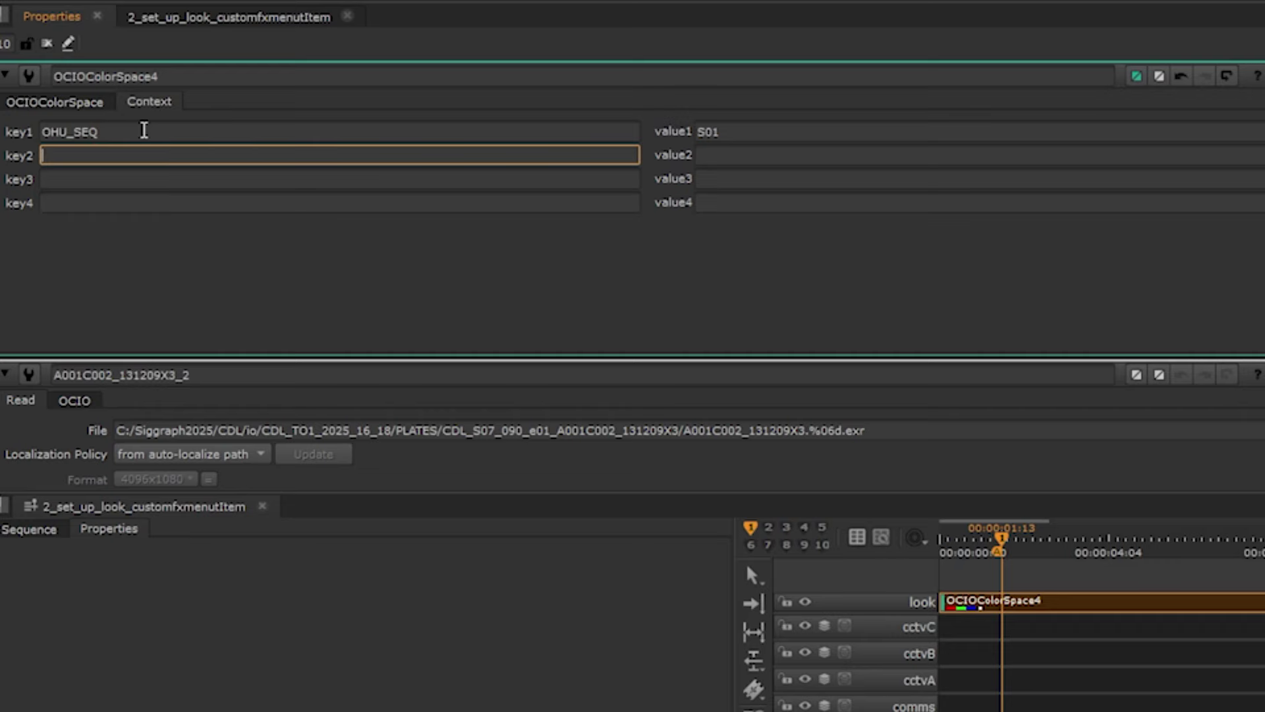
Add a second OCIO context, OHU_SHOT with value S01_020, to the look track's effect.
{"action": "type", "text": "OHU_SHOT"}
{"action": "key", "text": "Tab"}
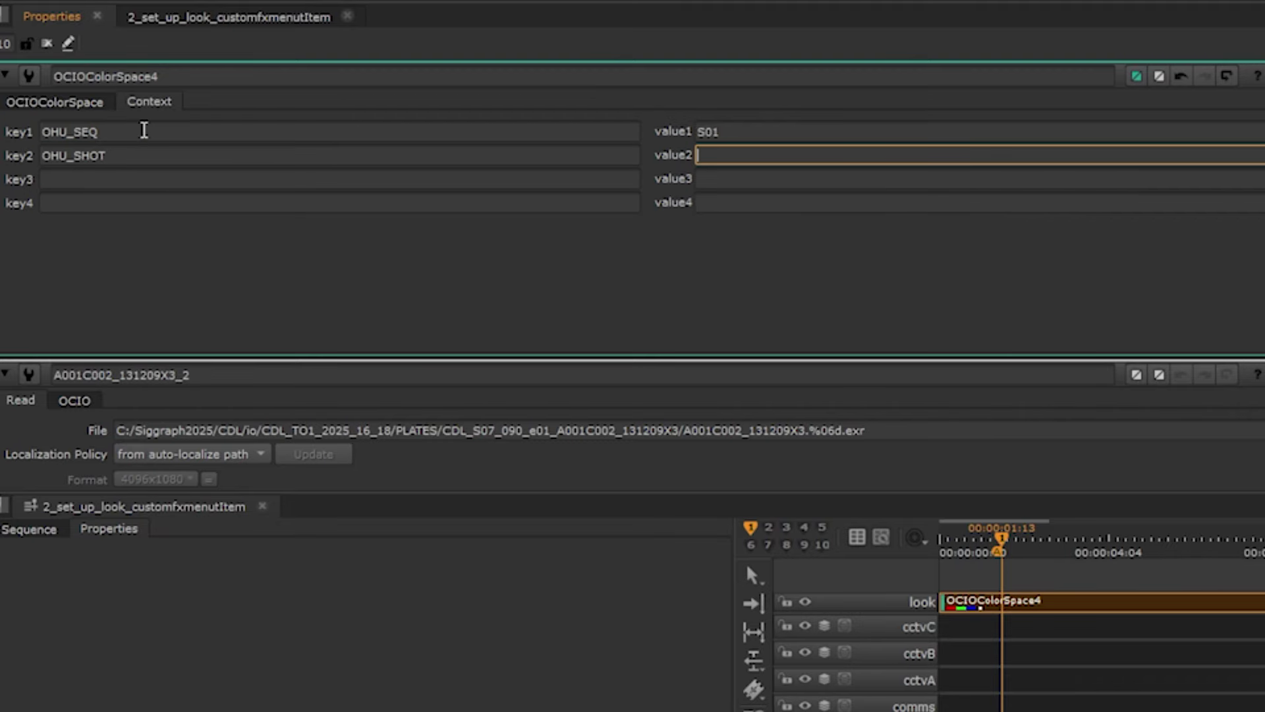
{"action": "type", "text": "S01_020"}
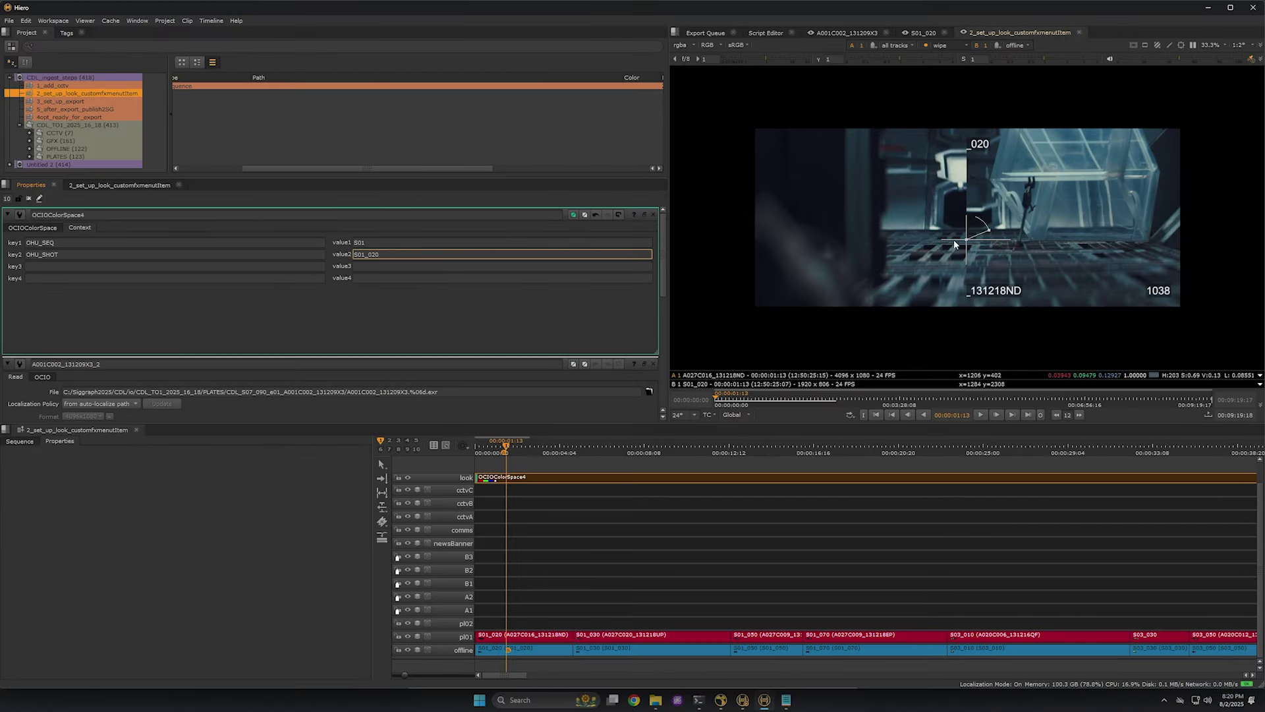
{"action": "left_click", "coordinate": [511, 451]}
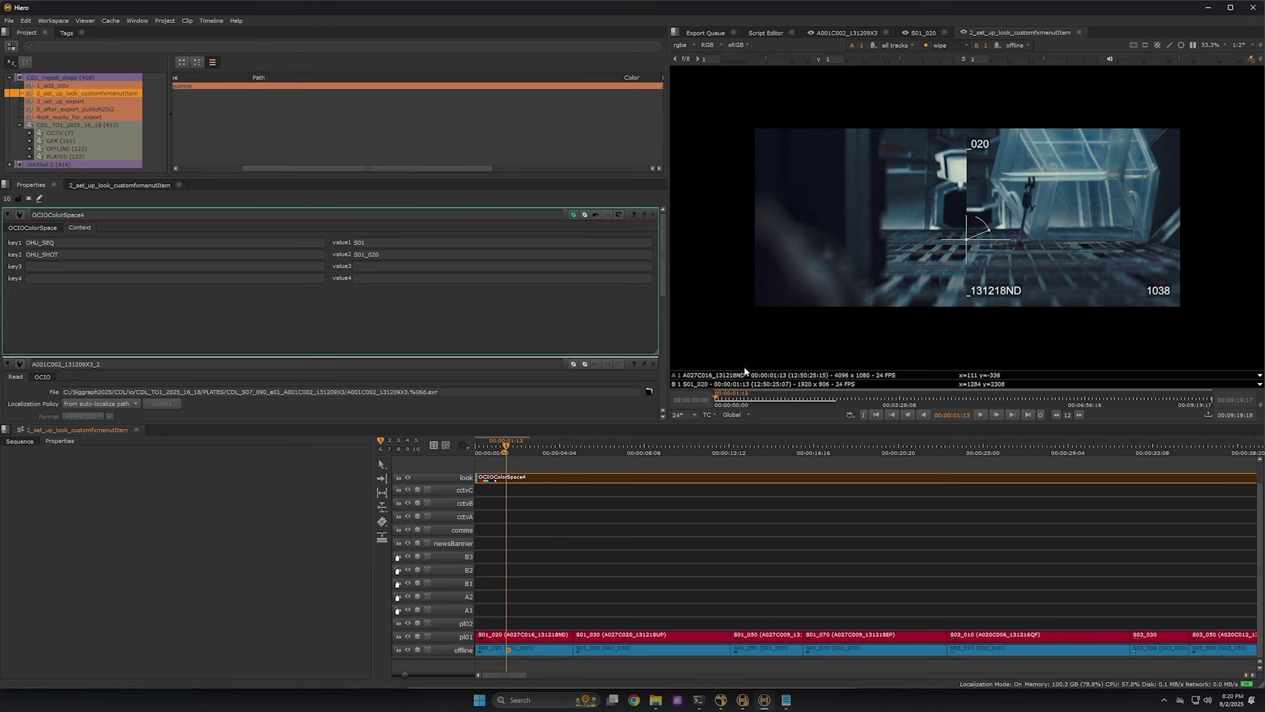
Slip the S01_020 plate on track pl01 to match the offline at source timecode 12:50:25:07, and shift the wipe slightly left of the picture's centre.
{"action": "left_click", "coordinate": [535, 636]}
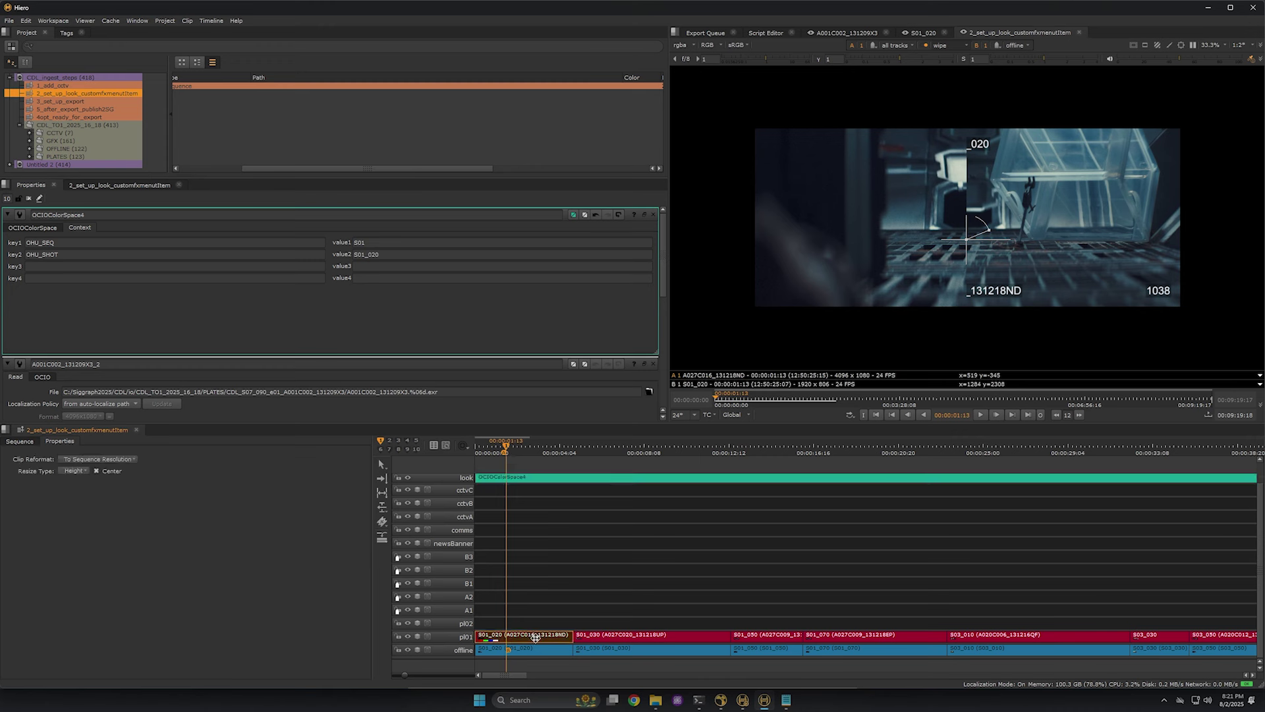
{"action": "left_click_drag", "start_coordinate": [535, 636], "coordinate": [536, 639]}
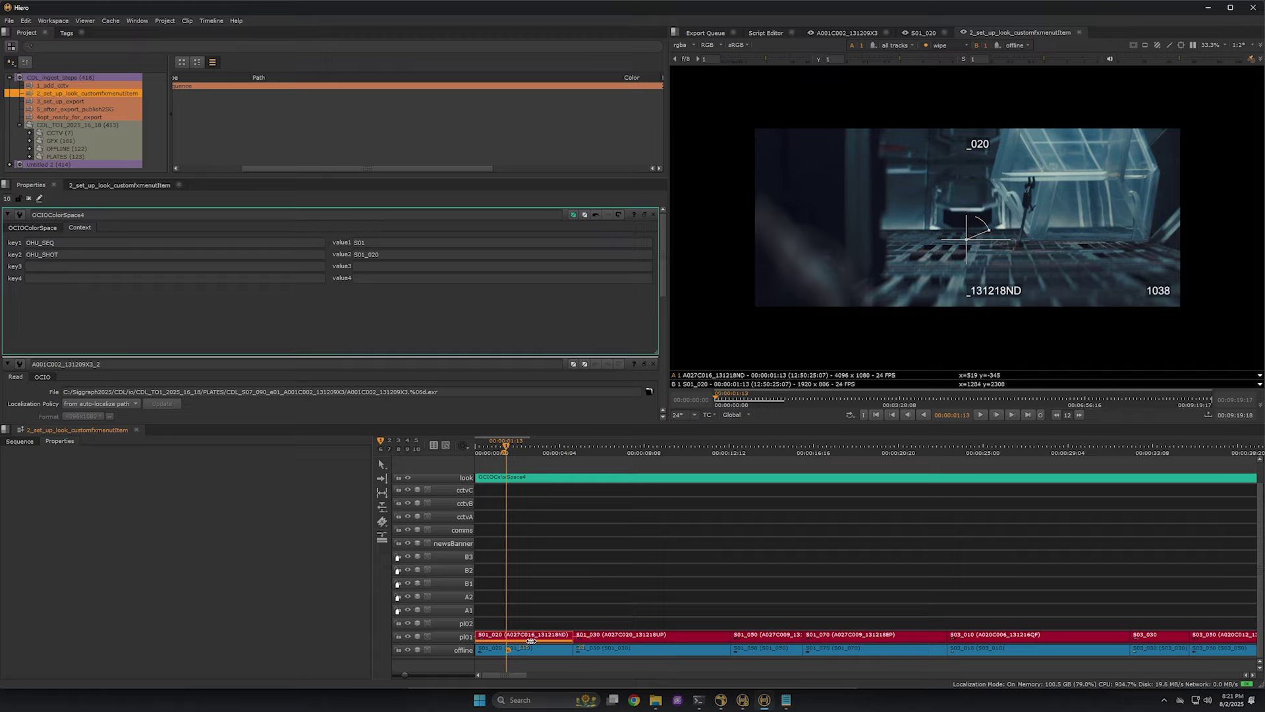
{"action": "left_click", "coordinate": [531, 640]}
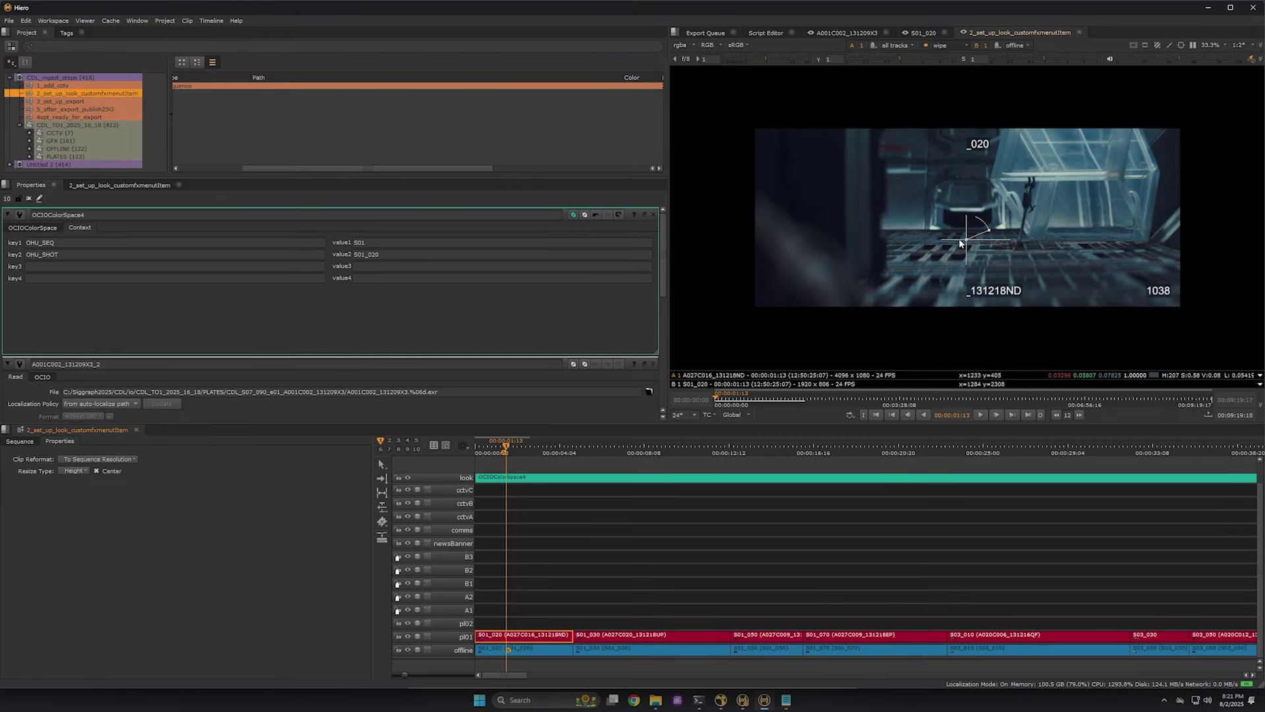
{"action": "left_click_drag", "start_coordinate": [959, 243], "coordinate": [921, 260]}
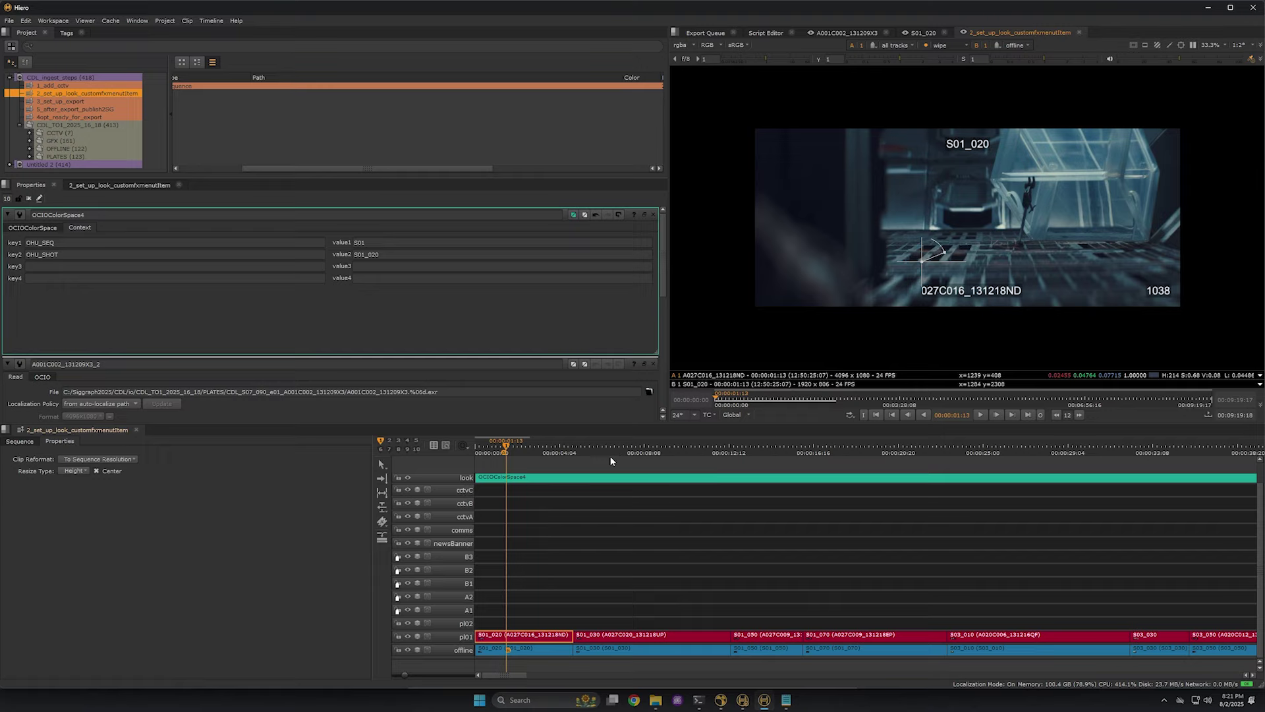
Move the playhead to 00:00:06:22 in shot S01_030.
{"action": "double_click", "coordinate": [369, 242]}
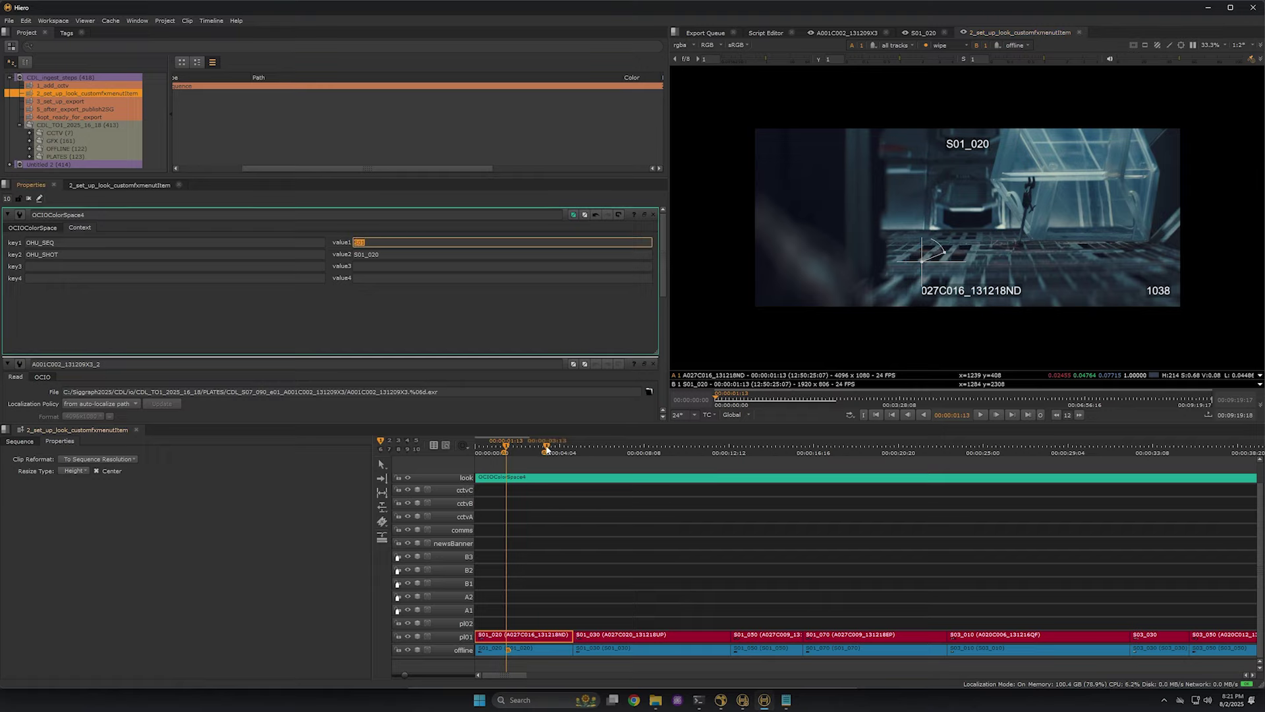
{"action": "left_click_drag", "start_coordinate": [545, 450], "coordinate": [615, 450]}
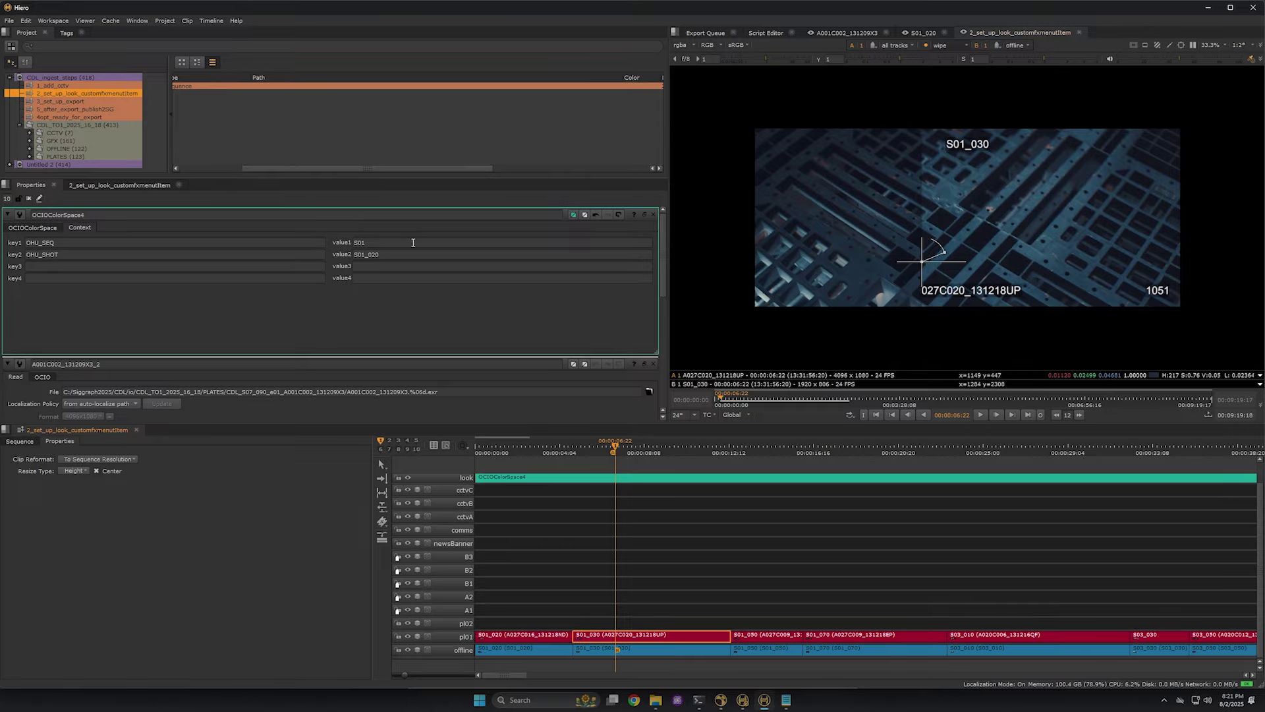
Add a Text effect to the look track.
{"action": "left_click", "coordinate": [383, 244]}
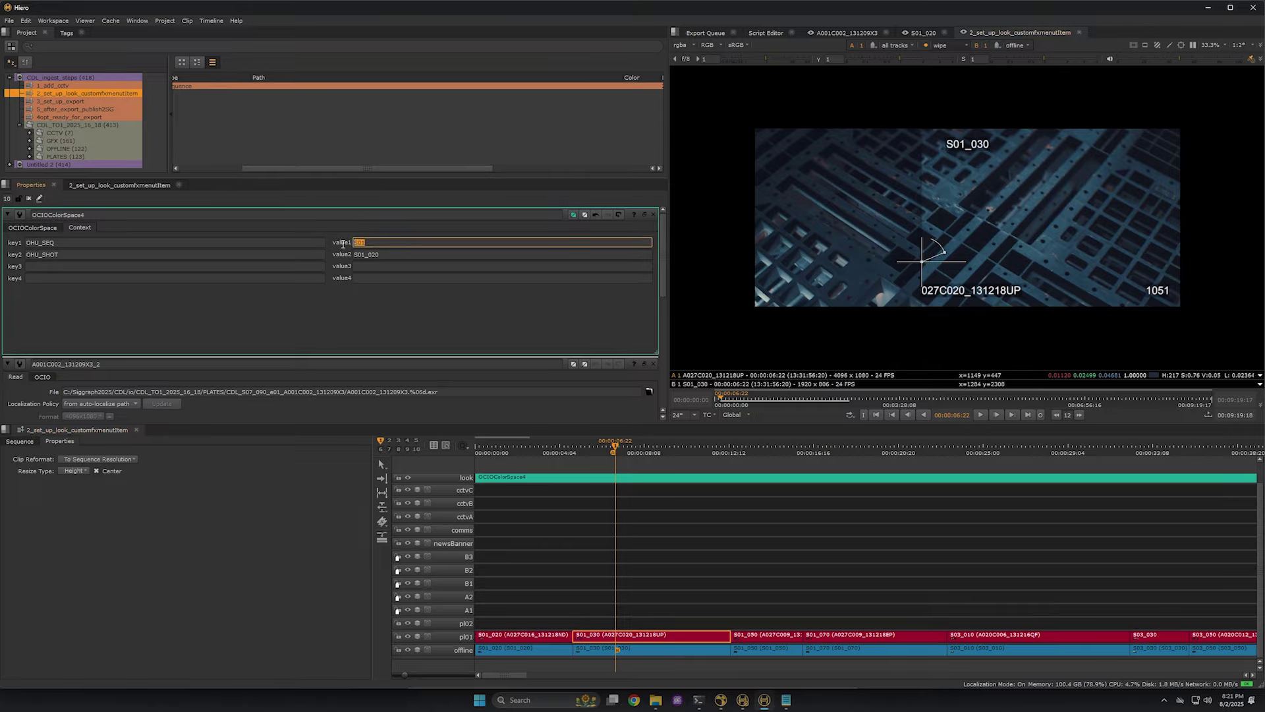
{"action": "left_click", "coordinate": [385, 257]}
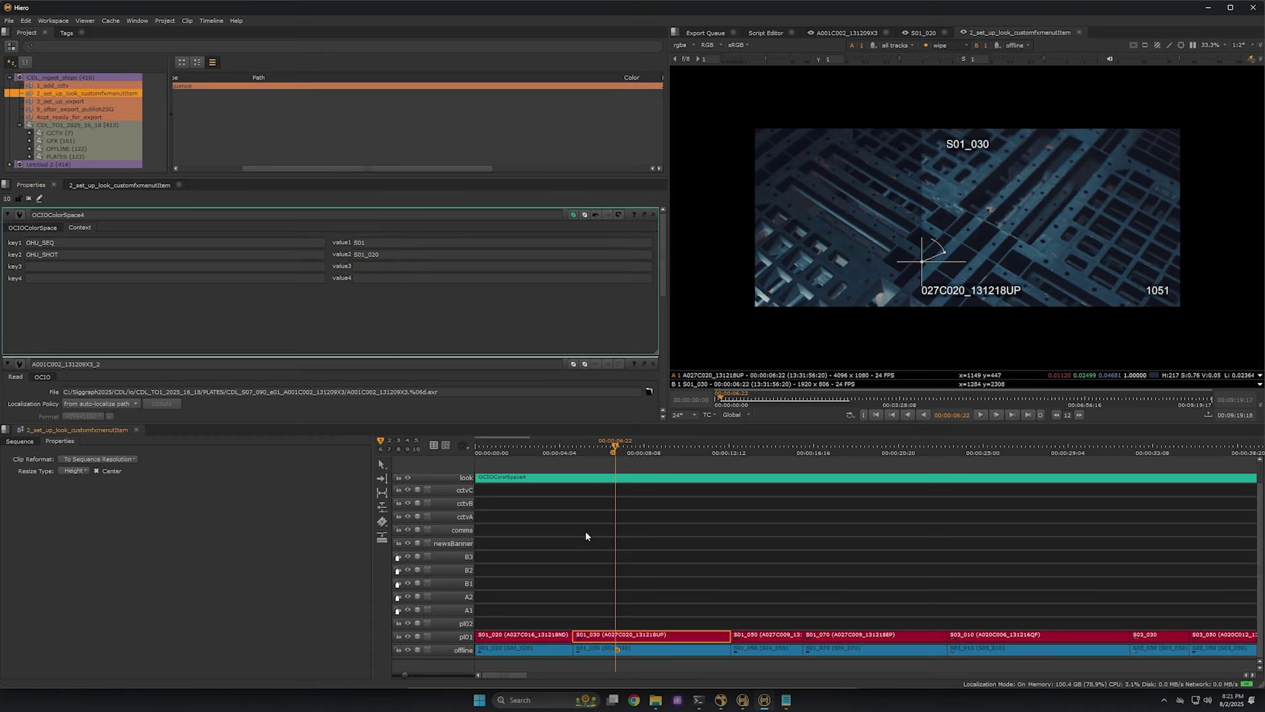
{"action": "left_click", "coordinate": [440, 476]}
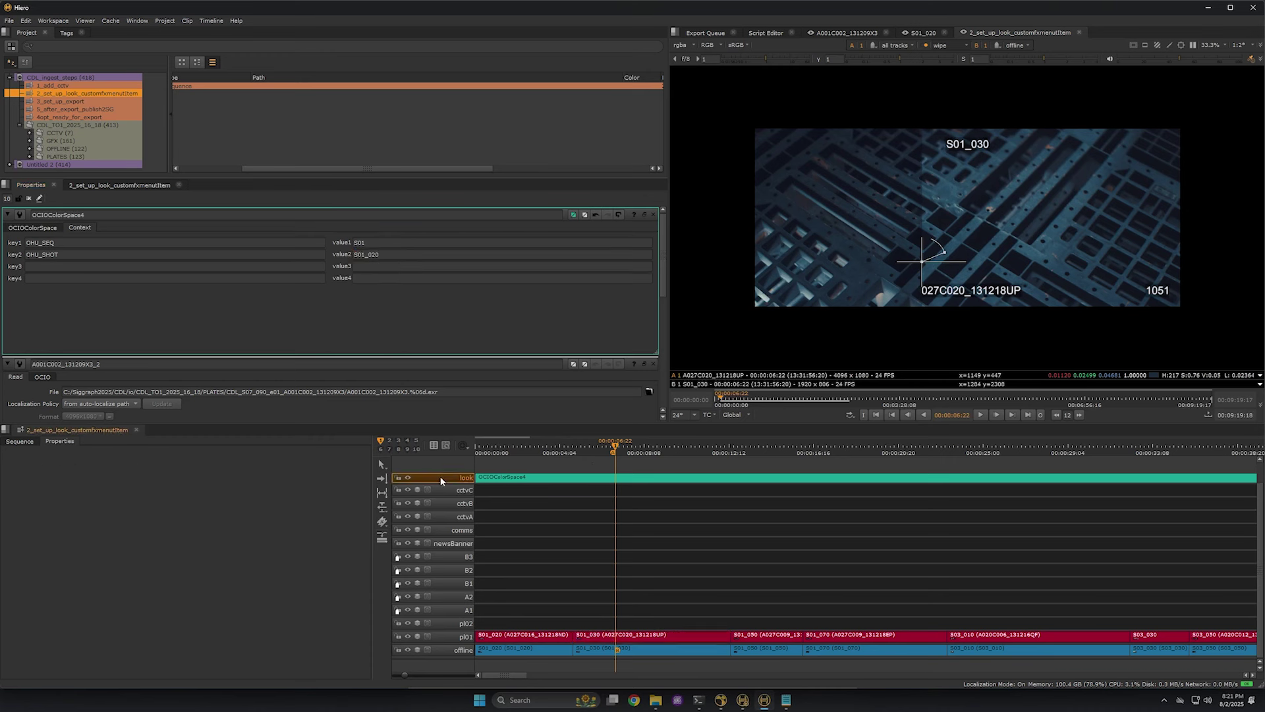
{"action": "left_click", "coordinate": [382, 538]}
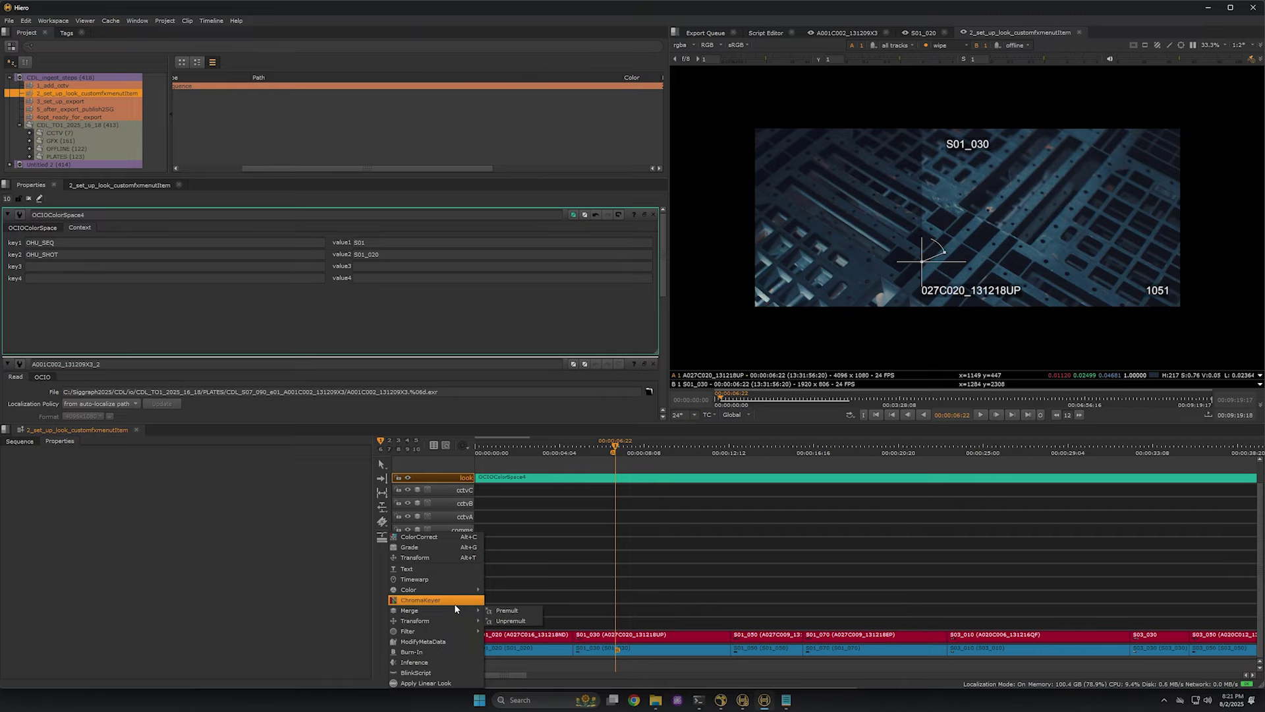
{"action": "left_click", "coordinate": [450, 570]}
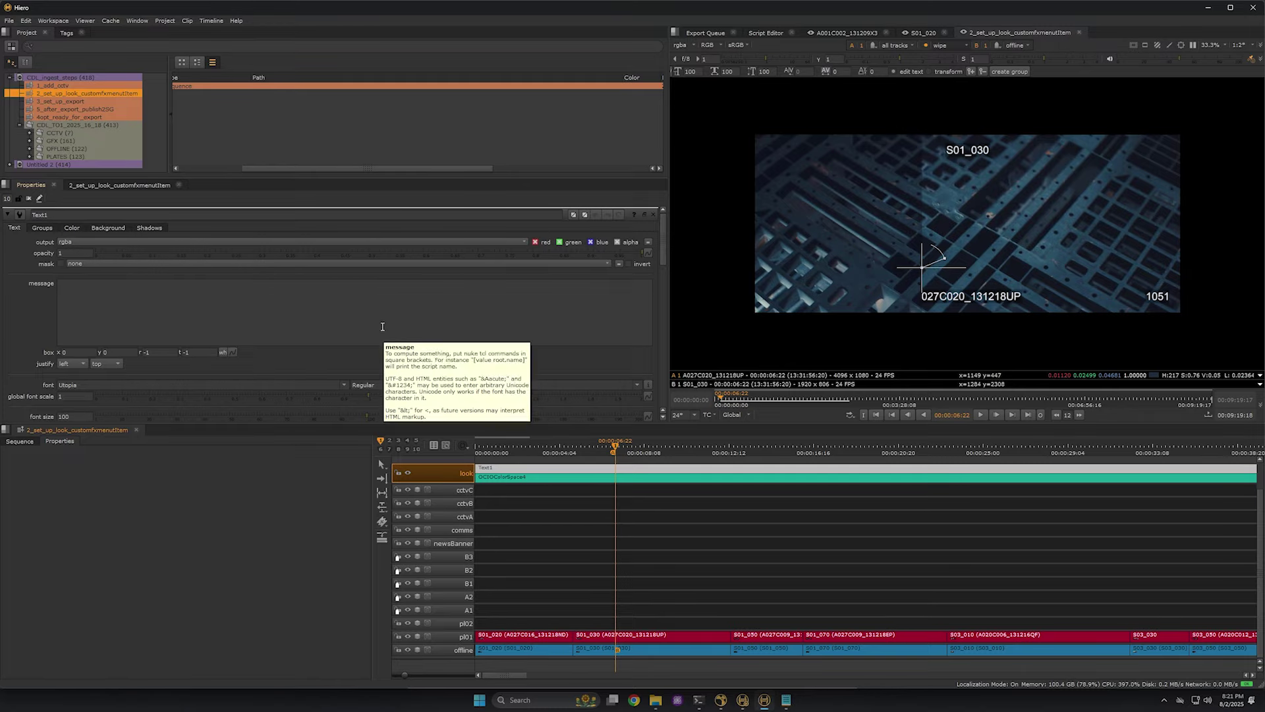
Set the Text effect's message to [metadata] to list the metadata keys over the picture.
{"action": "left_click", "coordinate": [10, 216]}
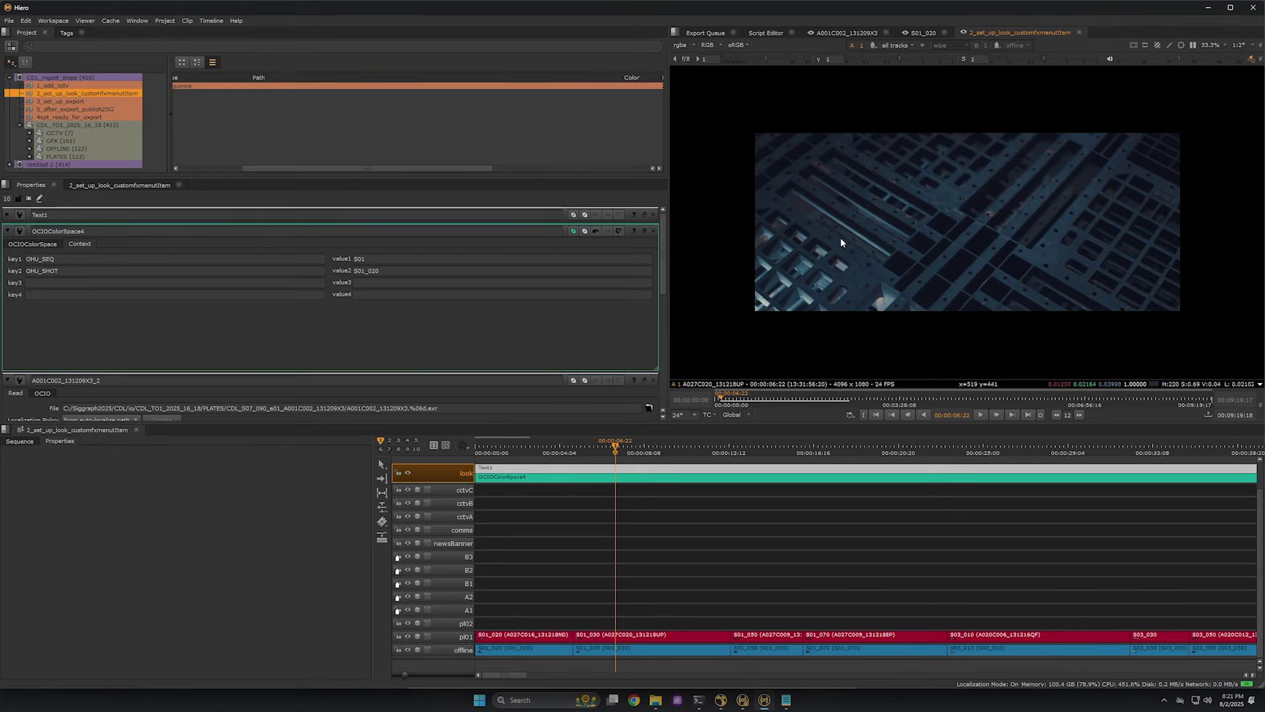
{"action": "left_click", "coordinate": [8, 216]}
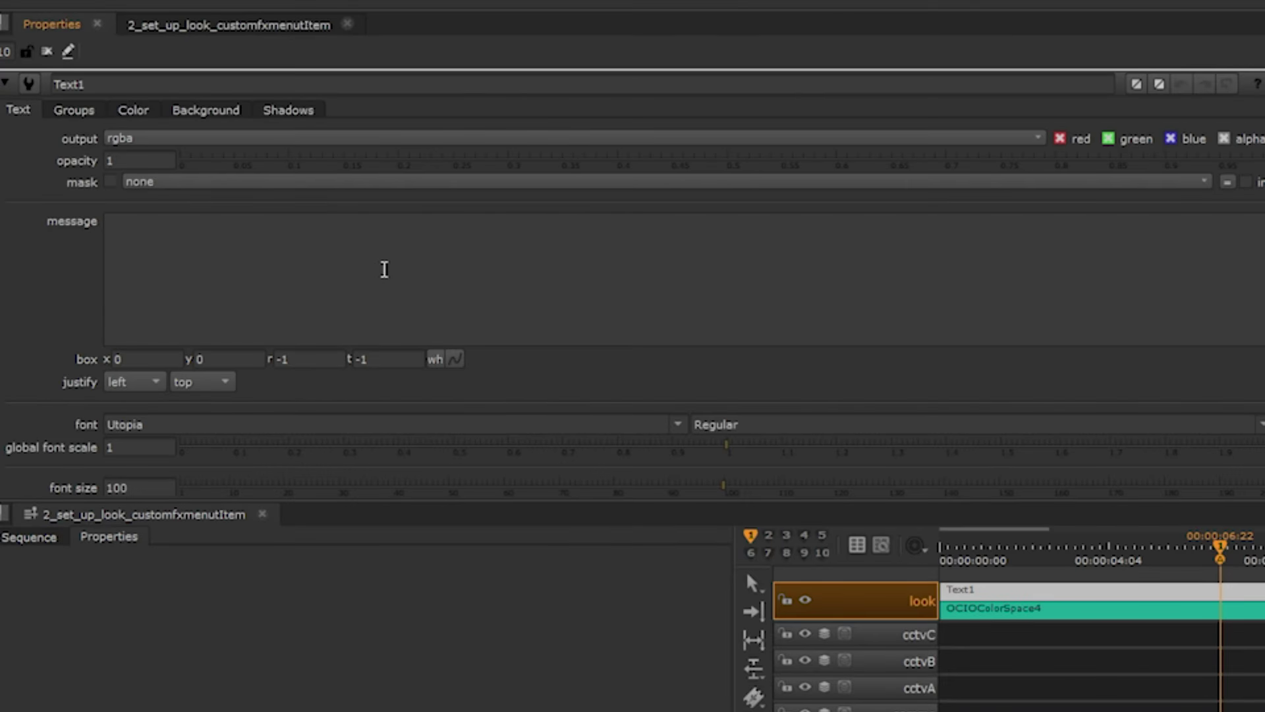
{"action": "type", "text": "[]"}
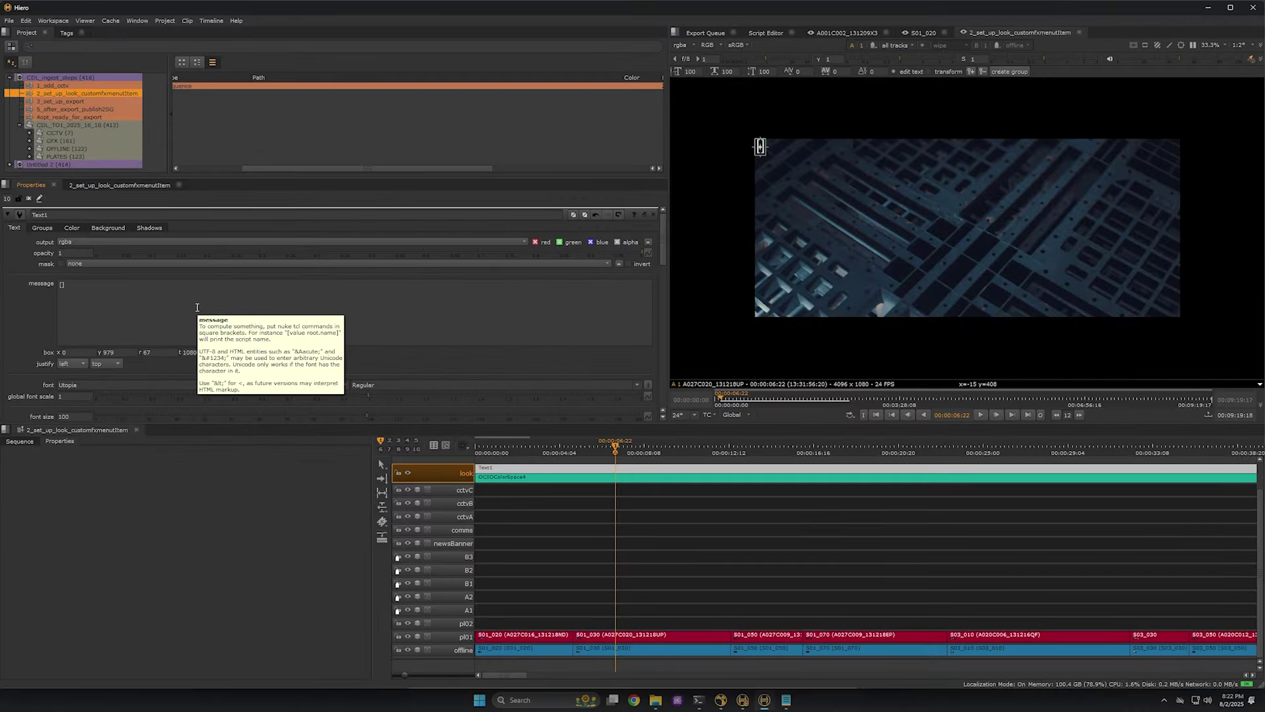
{"action": "type", "text": "metadata"}
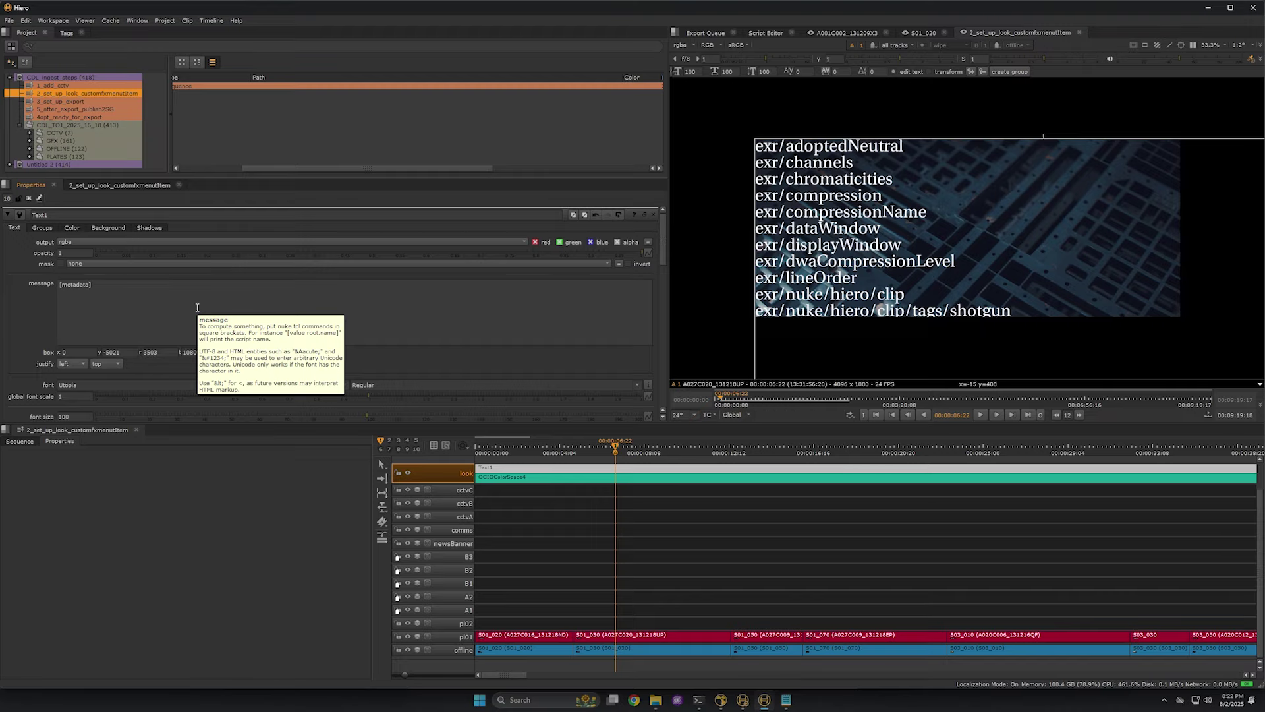
Set the text's global font scale to 0.4 and move its box upward to reveal the rest of the metadata keys.
{"action": "left_click", "coordinate": [67, 396]}
{"action": "type", "text": "0.5"}
{"action": "key", "text": "Return"}
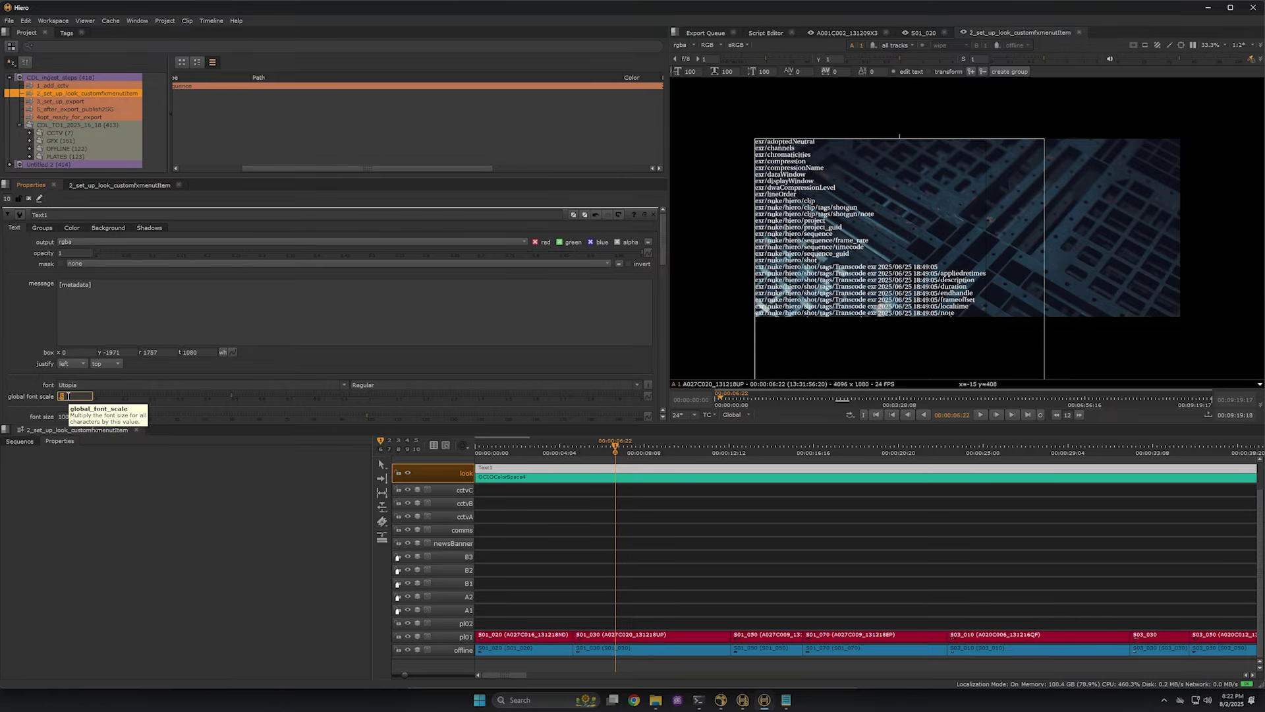
{"action": "left_click", "coordinate": [870, 339]}
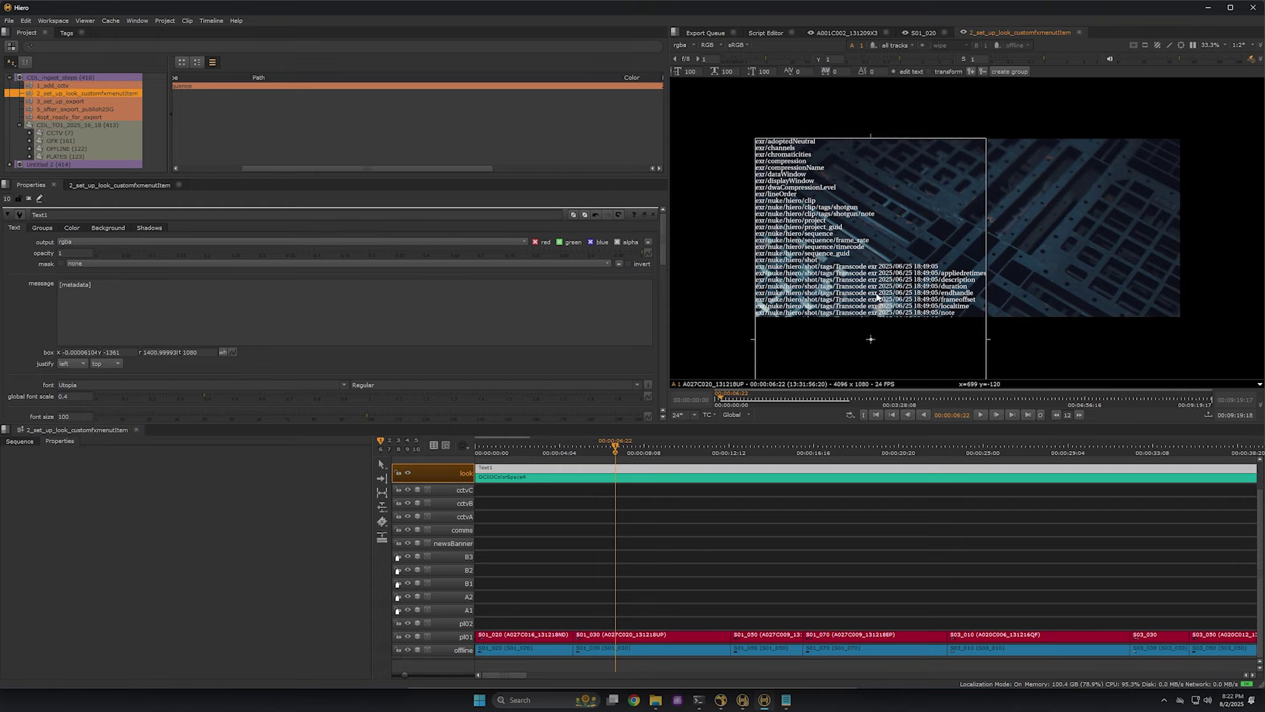
{"action": "left_click_drag", "start_coordinate": [873, 332], "coordinate": [877, 129]}
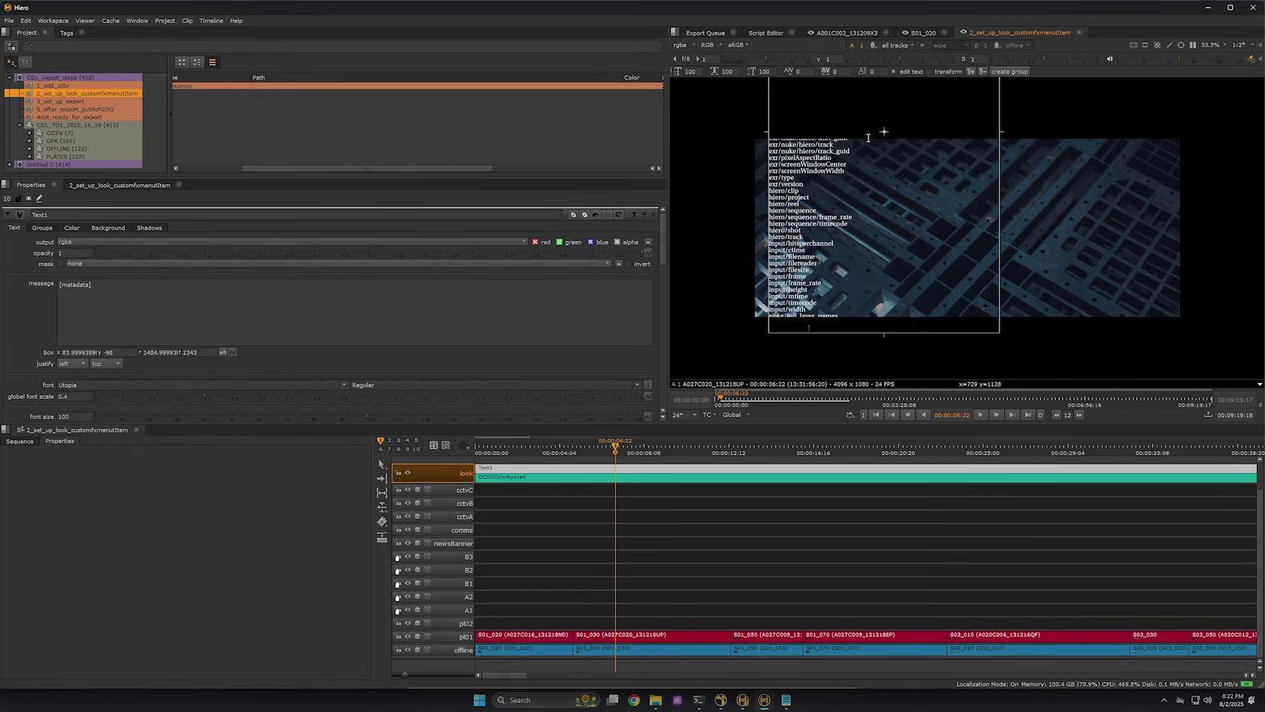
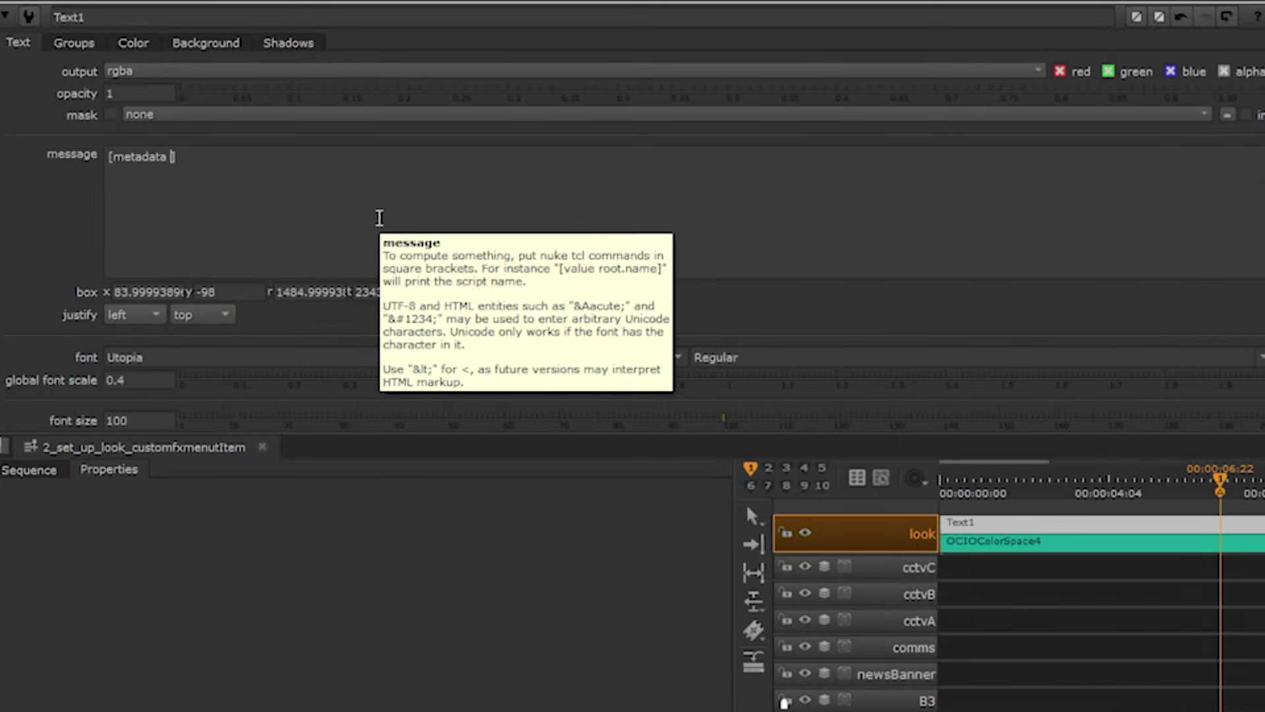
Change the text message expression to [metadata hiero/shot].
{"action": "type", "text": "hiero."}
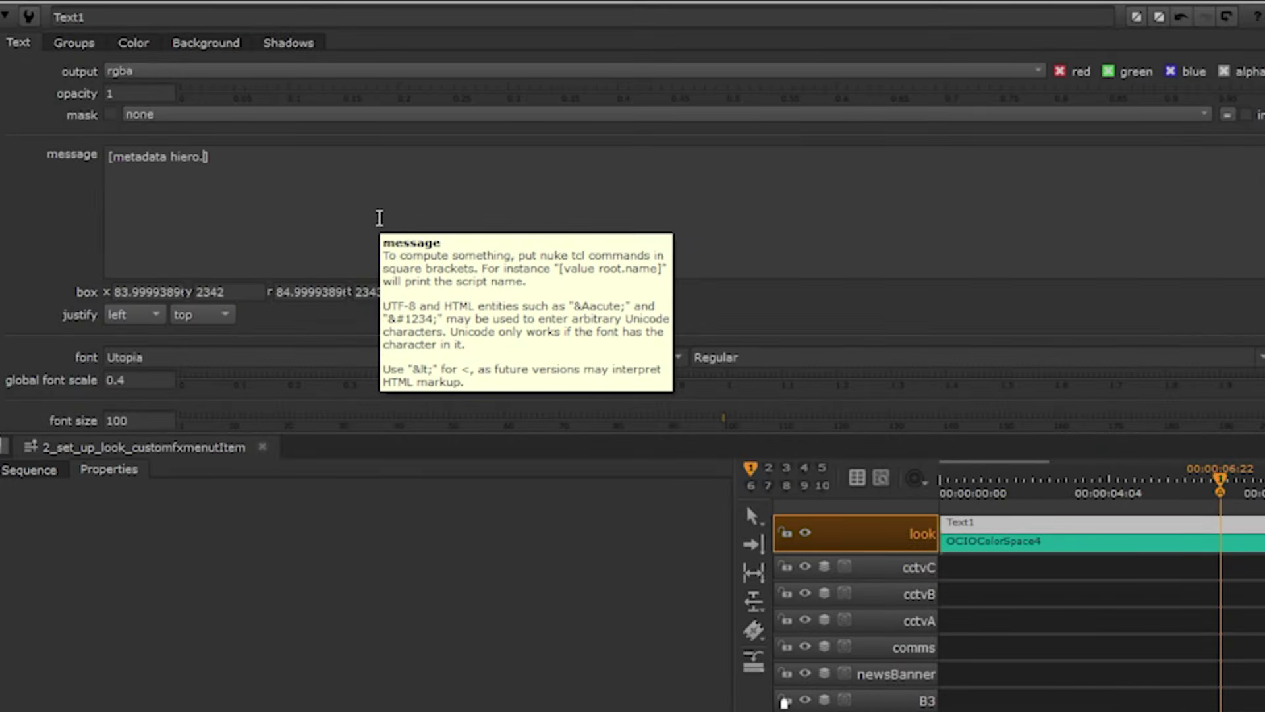
{"action": "key", "text": "BackSpace"}
{"action": "type", "text": "/shot"}
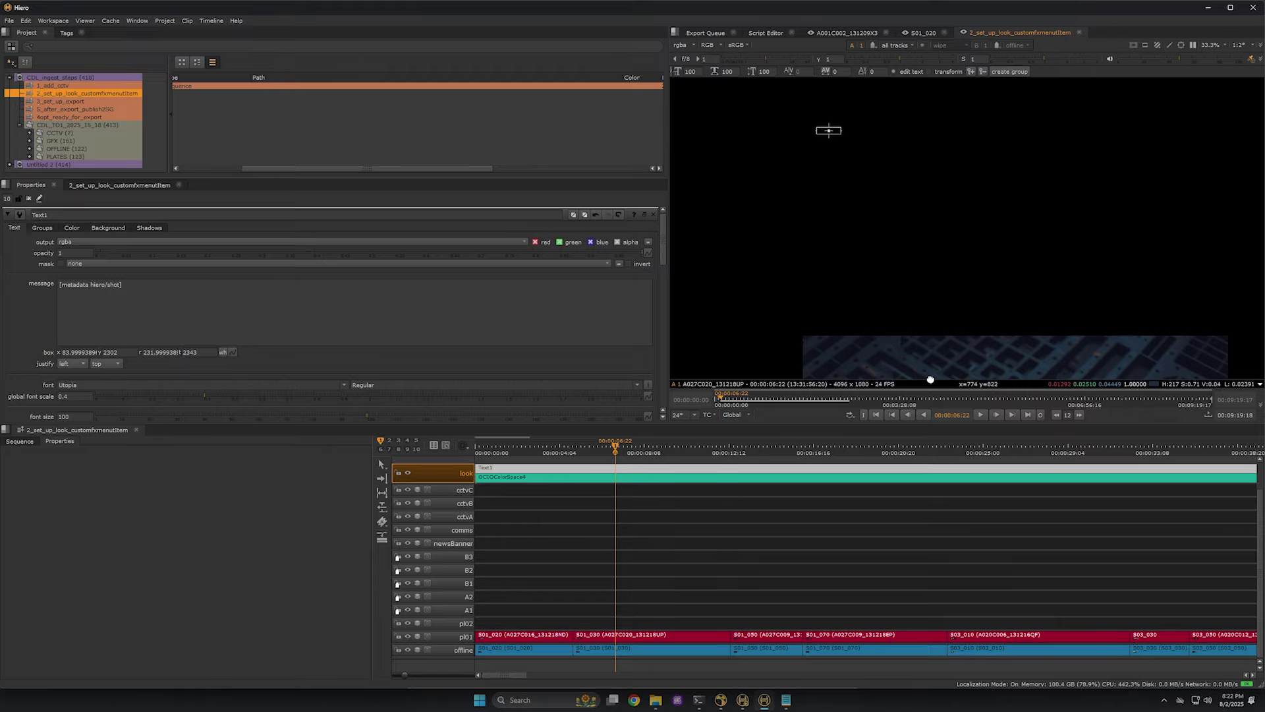
Fit the text box to the frame with x 0, y 0, r set to width and t set to height.
{"action": "left_click_drag", "start_coordinate": [931, 379], "coordinate": [882, 211]}
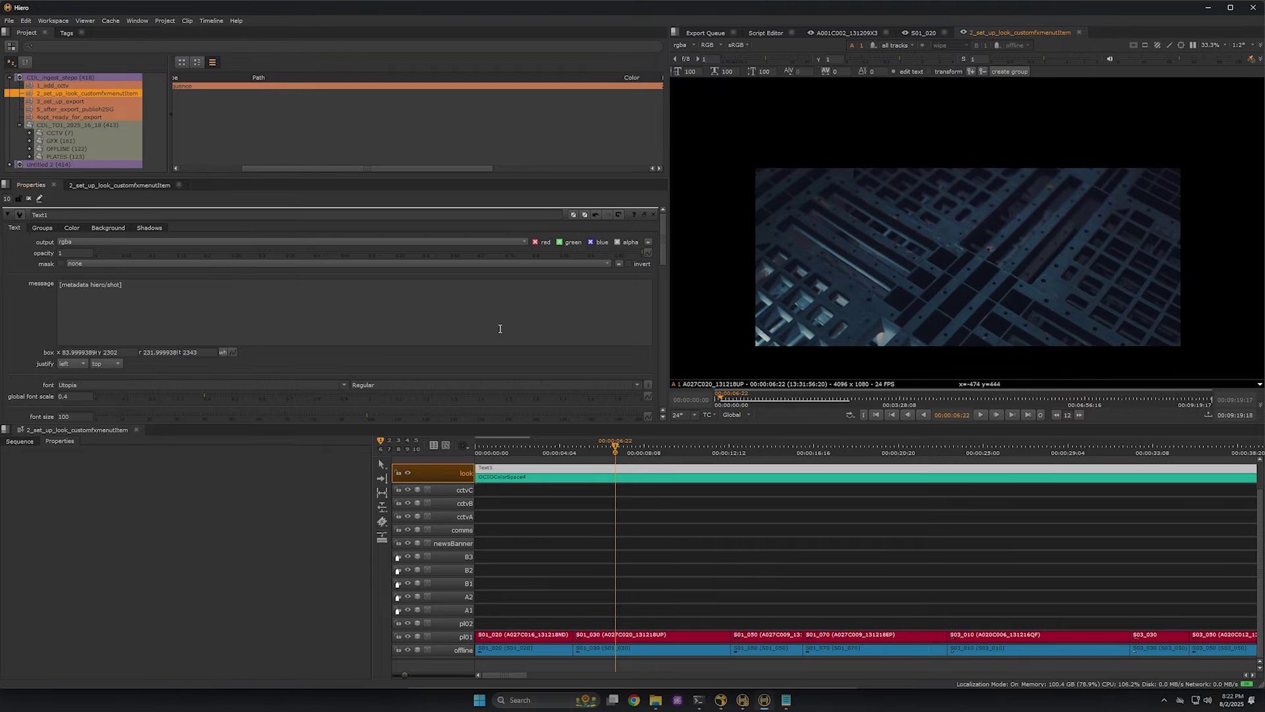
{"action": "left_click", "coordinate": [80, 356]}
{"action": "double_click", "coordinate": [79, 356]}
{"action": "type", "text": "0"}
{"action": "key", "text": "Tab"}
{"action": "type", "text": "0"}
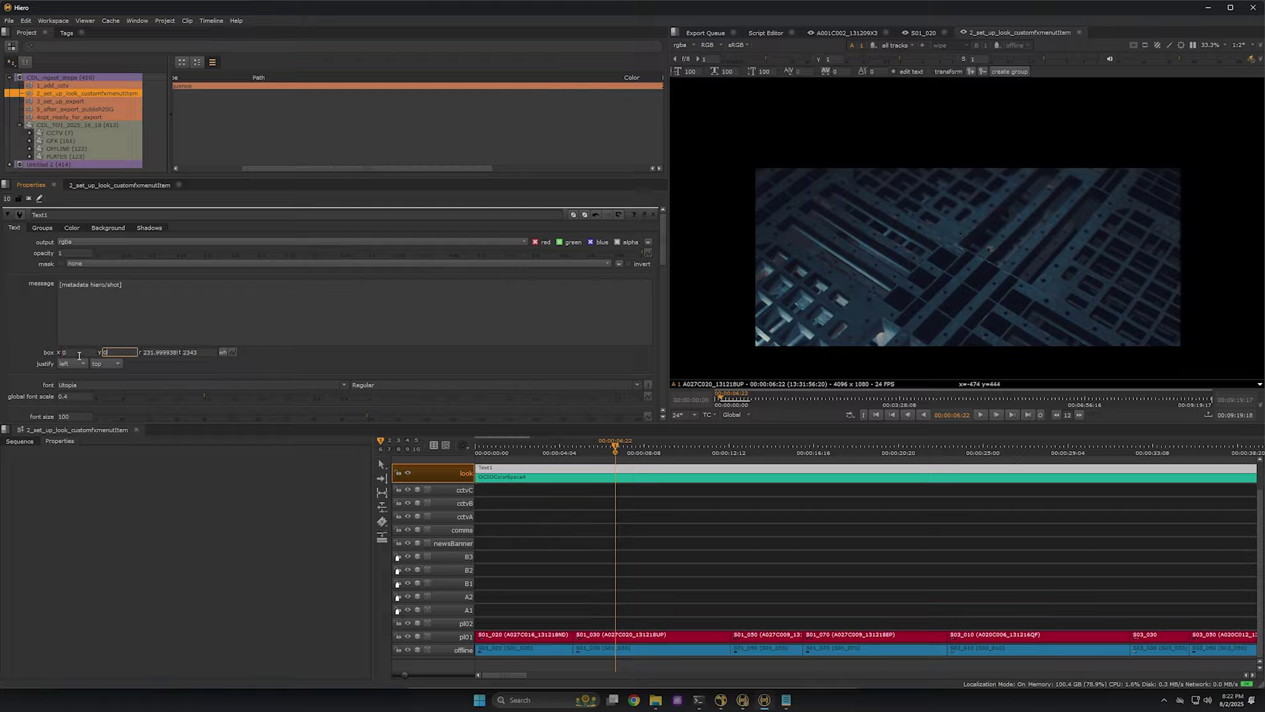
{"action": "key", "text": "Tab"}
{"action": "type", "text": "width"}
{"action": "key", "text": "Tab"}
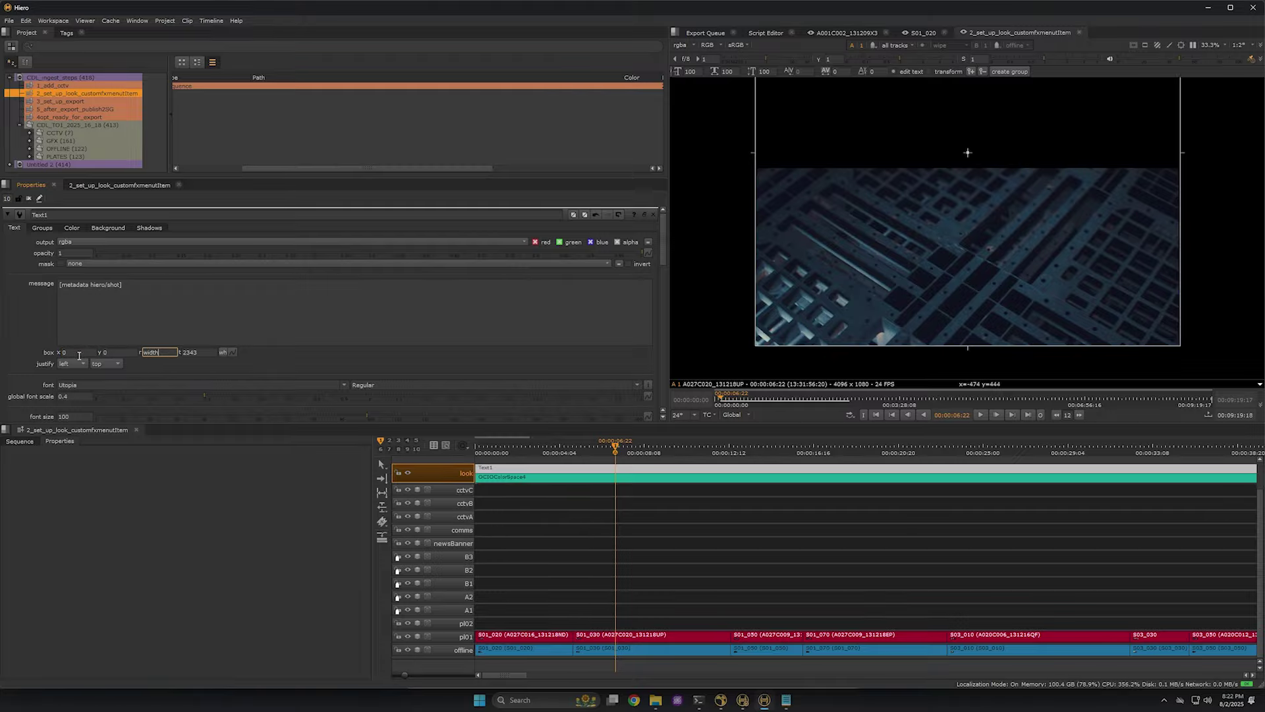
{"action": "type", "text": "height"}
{"action": "key", "text": "Return"}
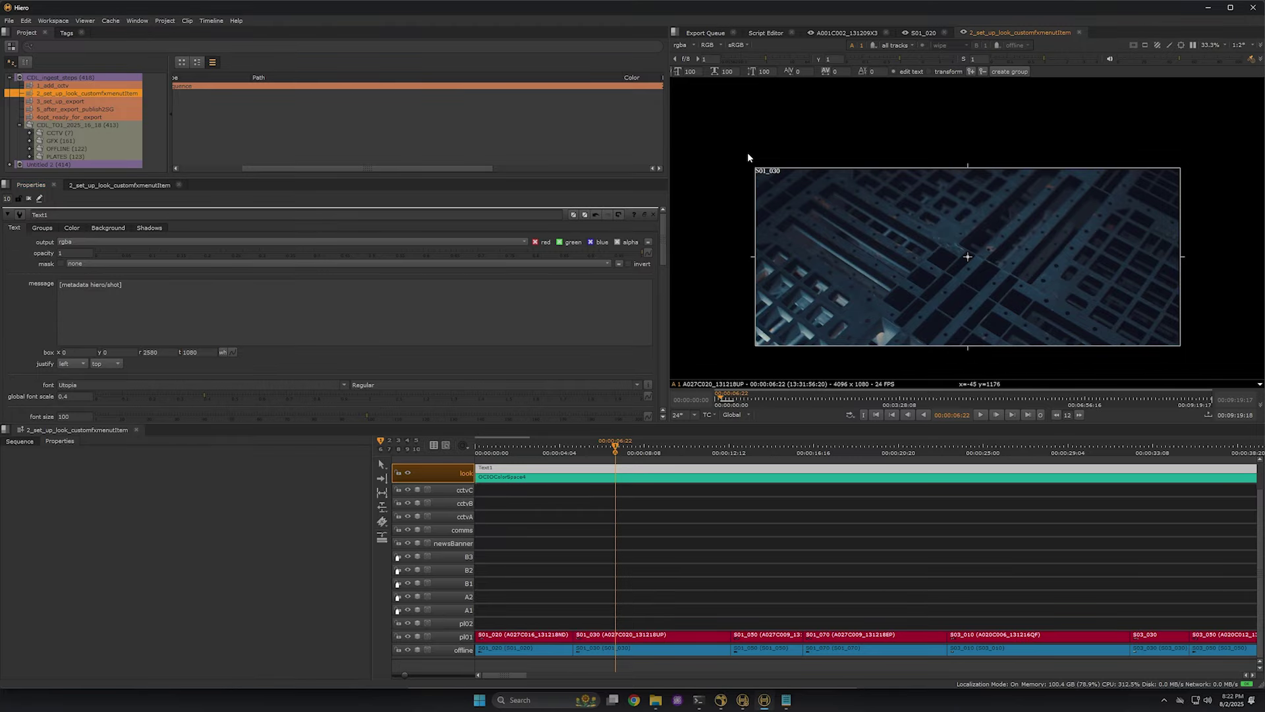
Move the playhead to 00:00:03:11 in shot S01_020 and replace the effect's OHU_SHOT context value with the text's [metadata hiero/shot] expression.
{"action": "scroll", "coordinate": [747, 157], "scroll_direction": "up", "scroll_amount": 4}
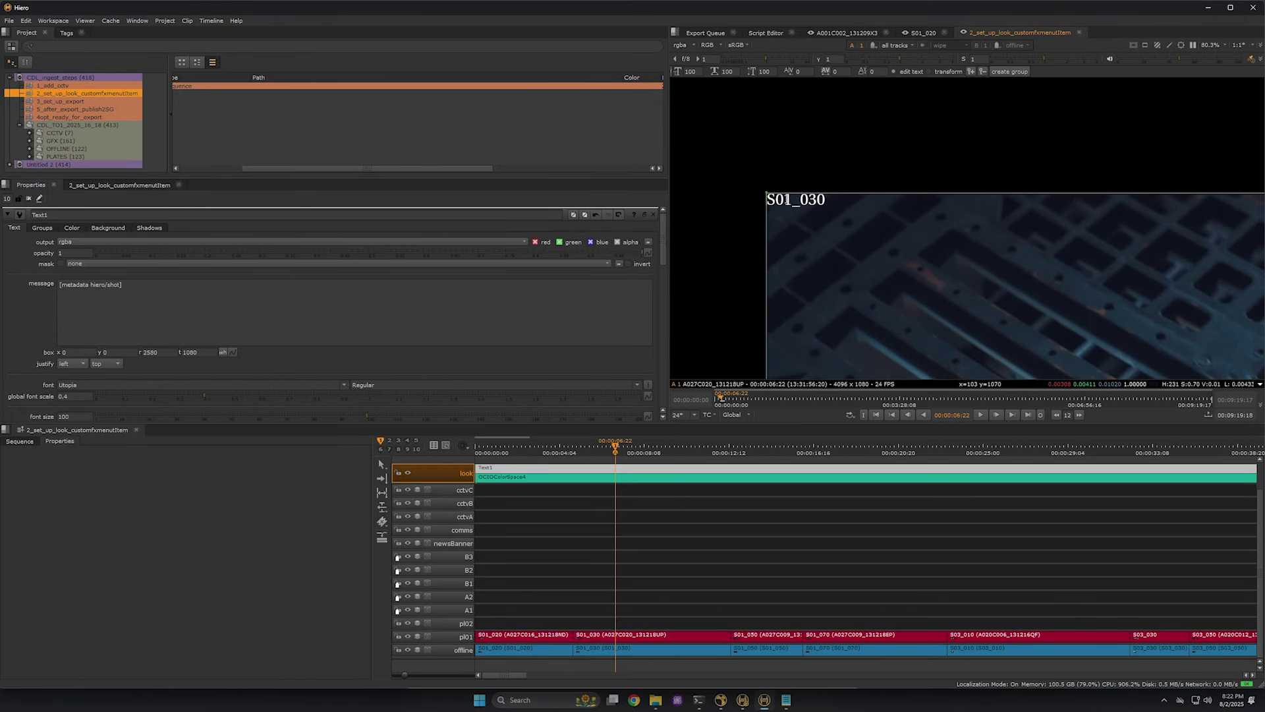
{"action": "left_click_drag", "start_coordinate": [616, 451], "coordinate": [545, 493]}
{"action": "triple_click", "coordinate": [220, 301]}
{"action": "key", "text": "ctrl+c"}
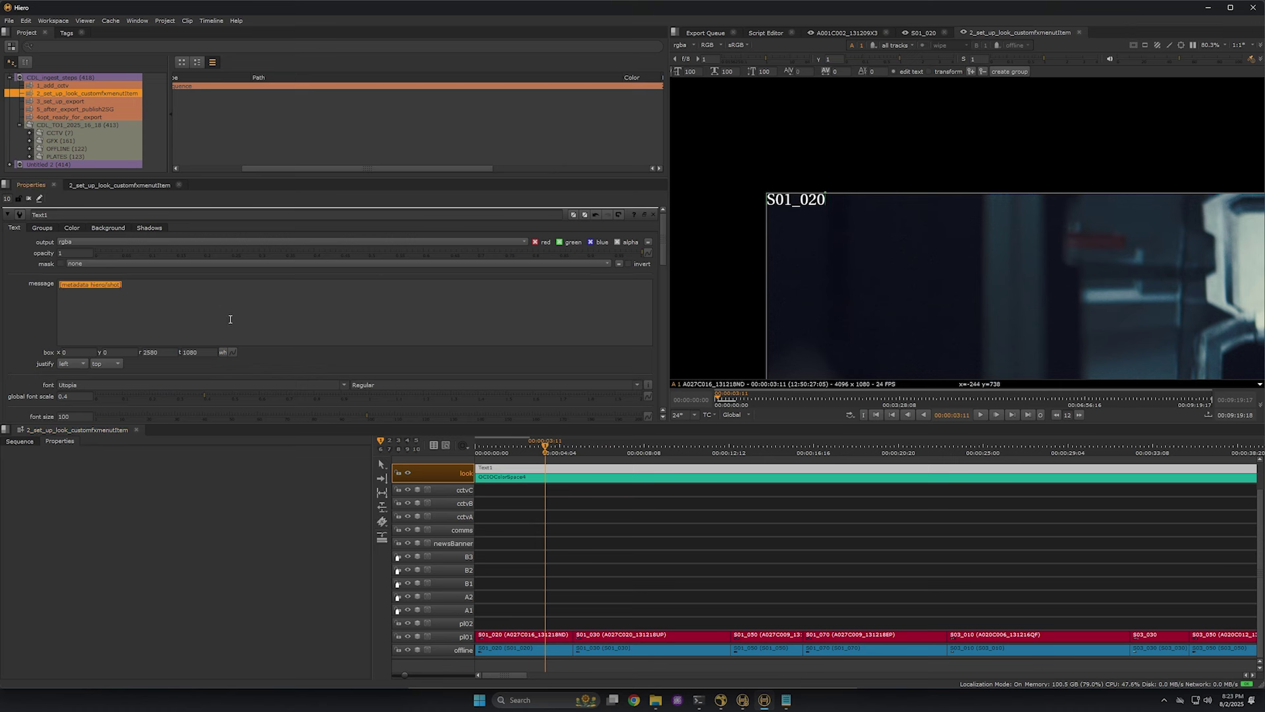
{"action": "left_click", "coordinate": [8, 215]}
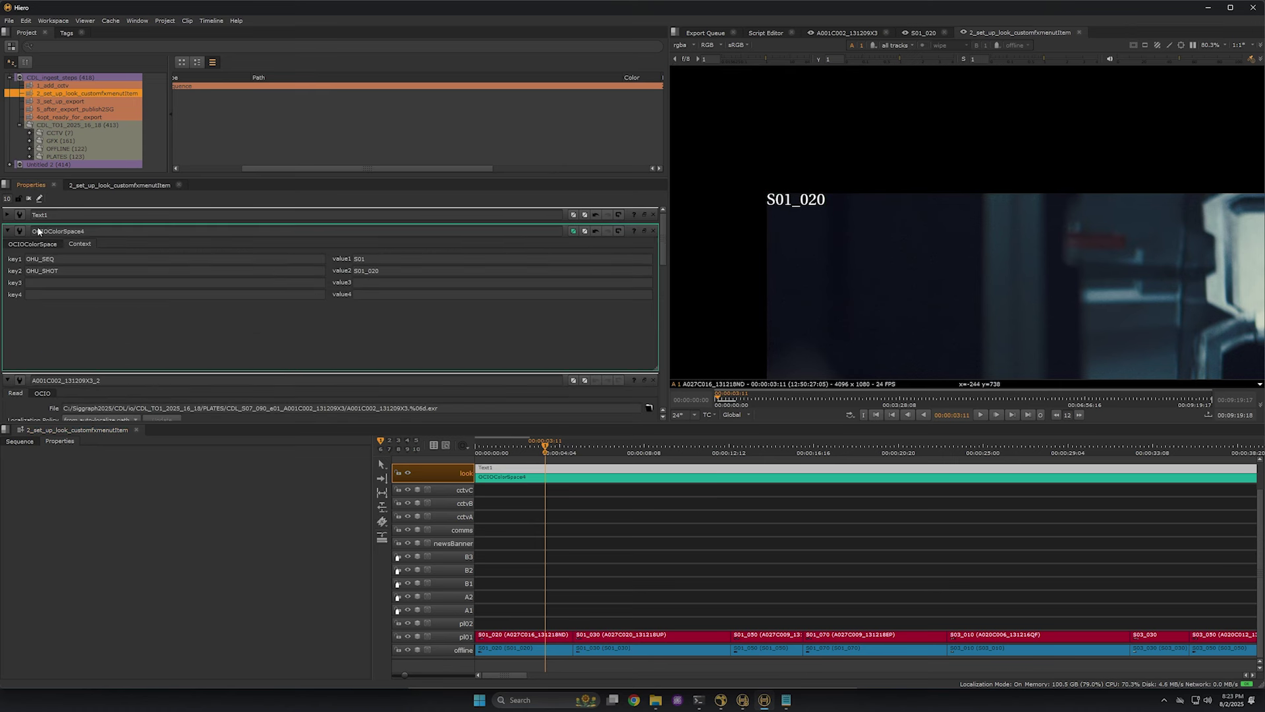
{"action": "double_click", "coordinate": [420, 271]}
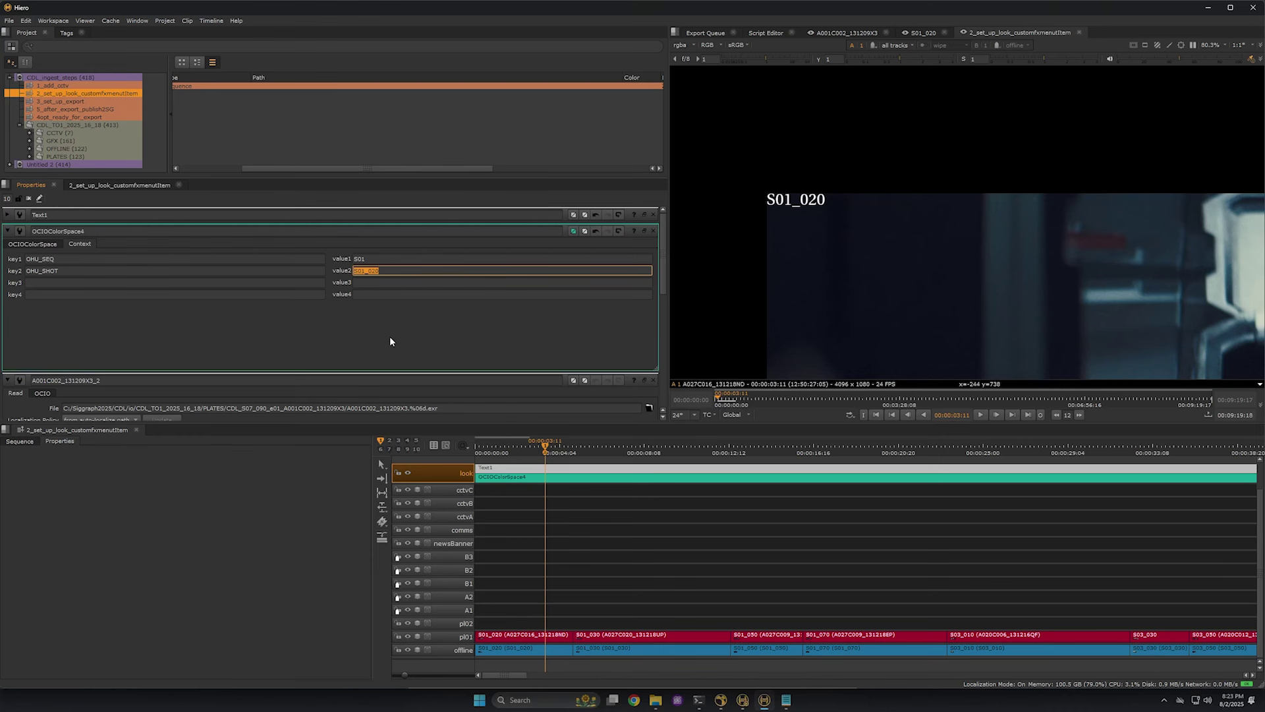
{"action": "key", "text": "ctrl+v"}
{"action": "key", "text": "Return"}
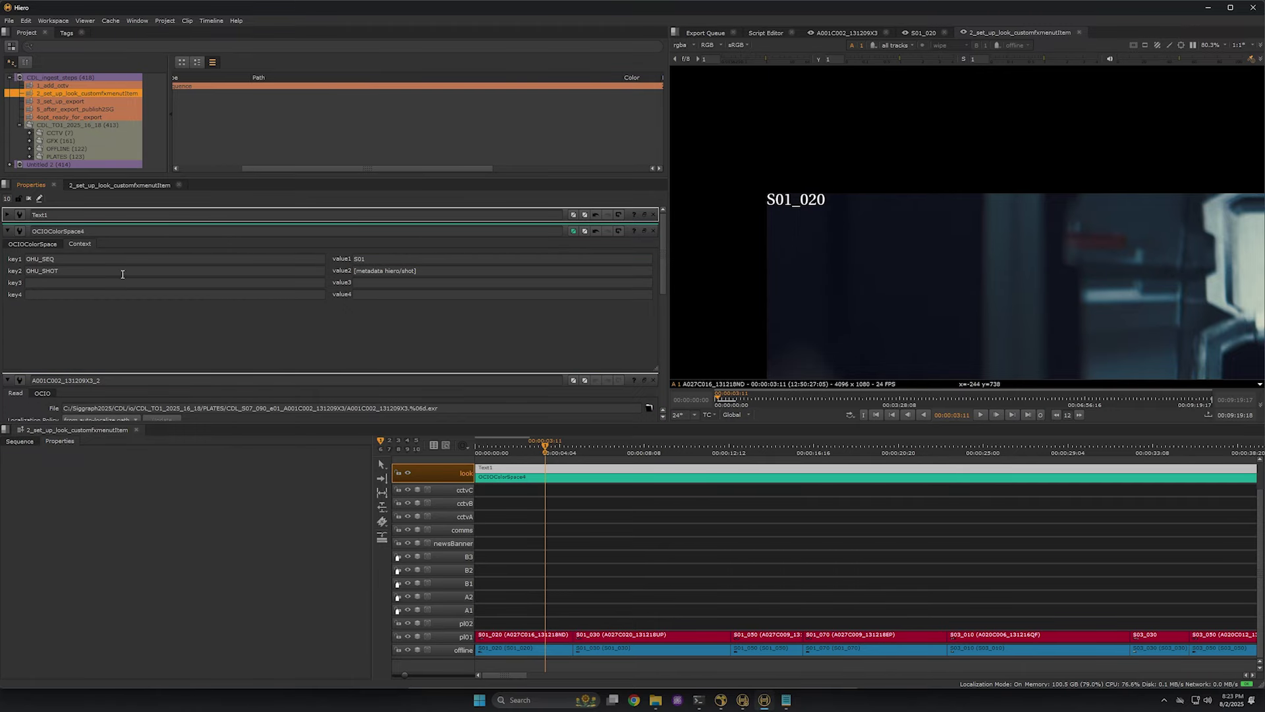
Add the expression [lindex [split [metadata hiero/shot] _] 0] as a second line of the text message.
{"action": "left_click", "coordinate": [7, 215]}
{"action": "left_click", "coordinate": [143, 299]}
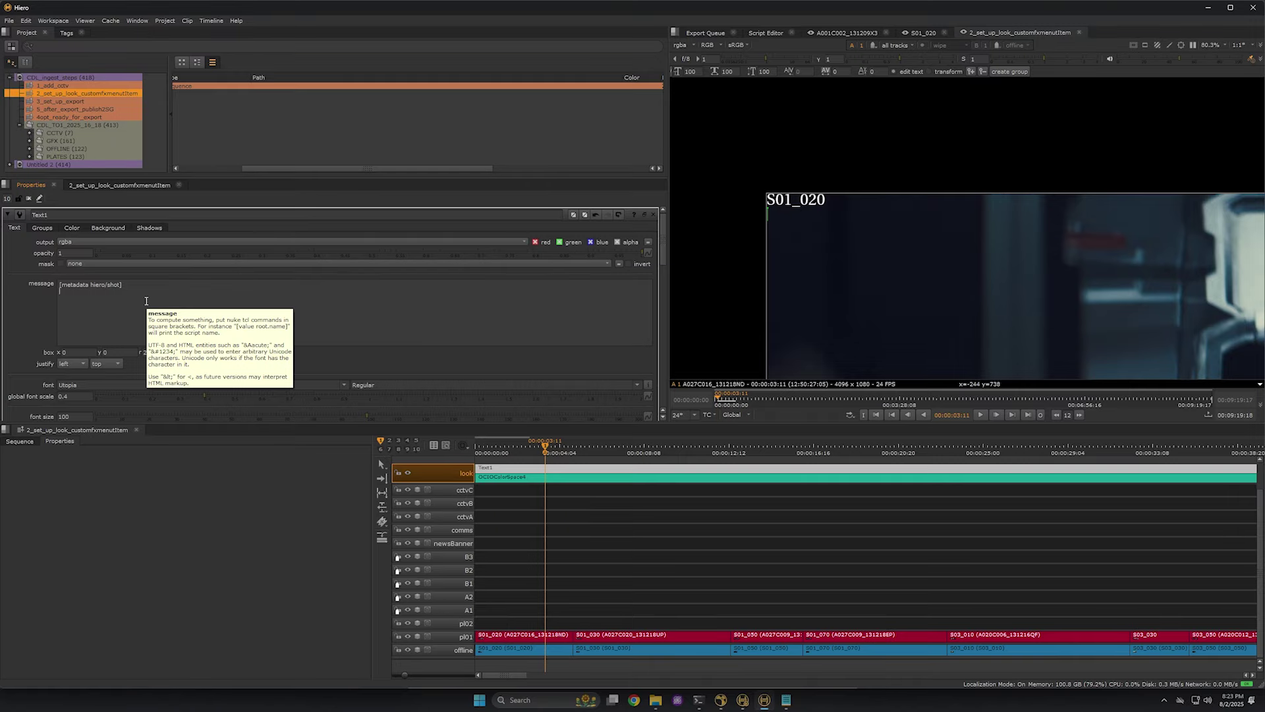
{"action": "type", "text": "[split"}
{"action": "key", "text": "ctrl+v"}
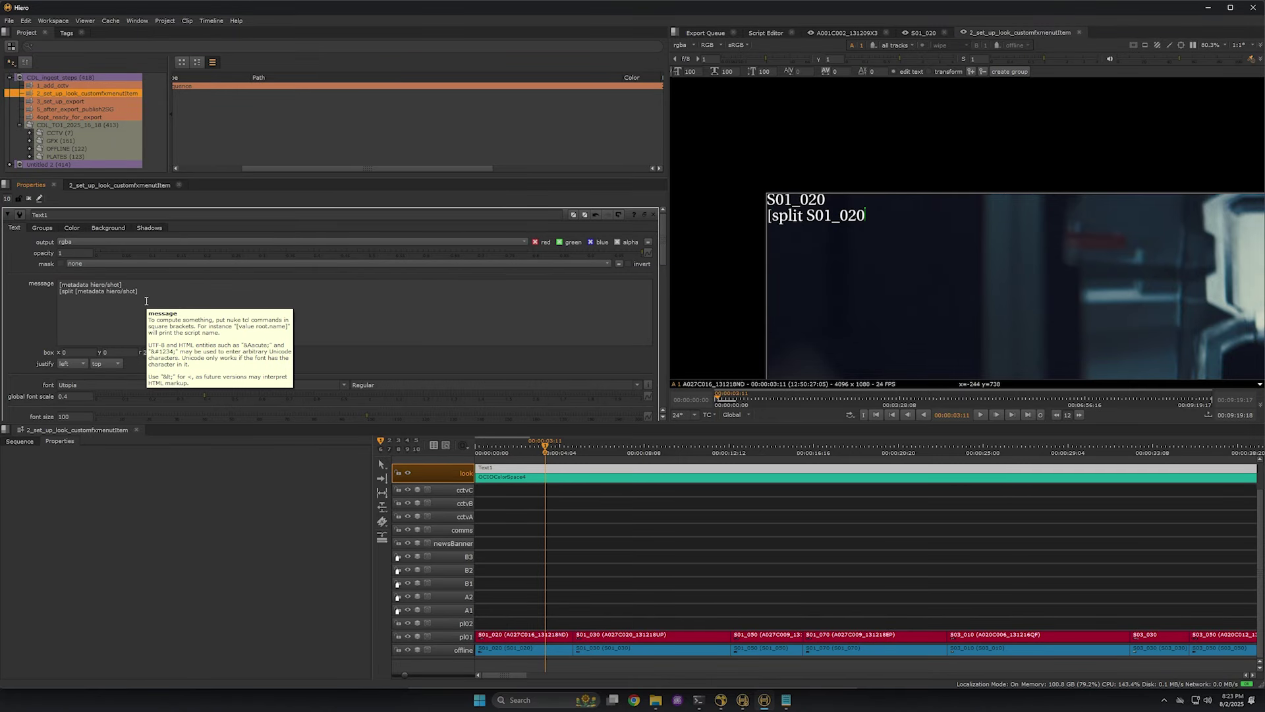
{"action": "type", "text": "_]"}
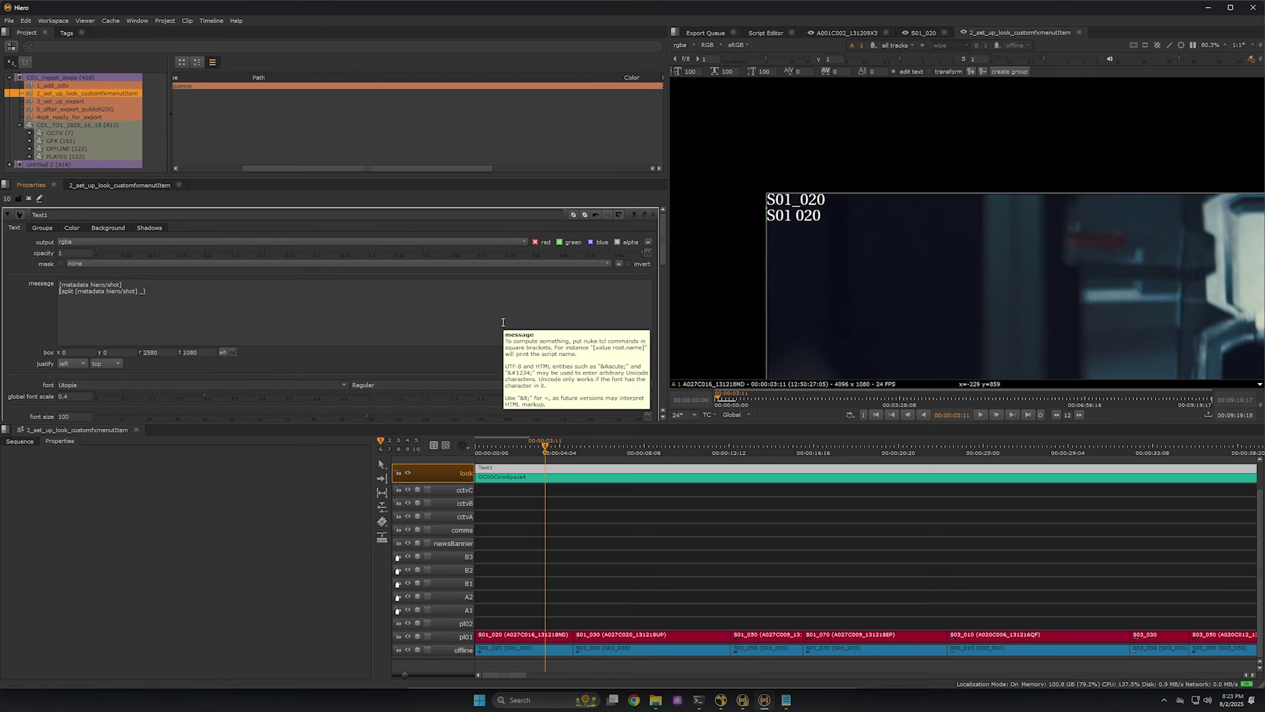
{"action": "type", "text": "[li"}
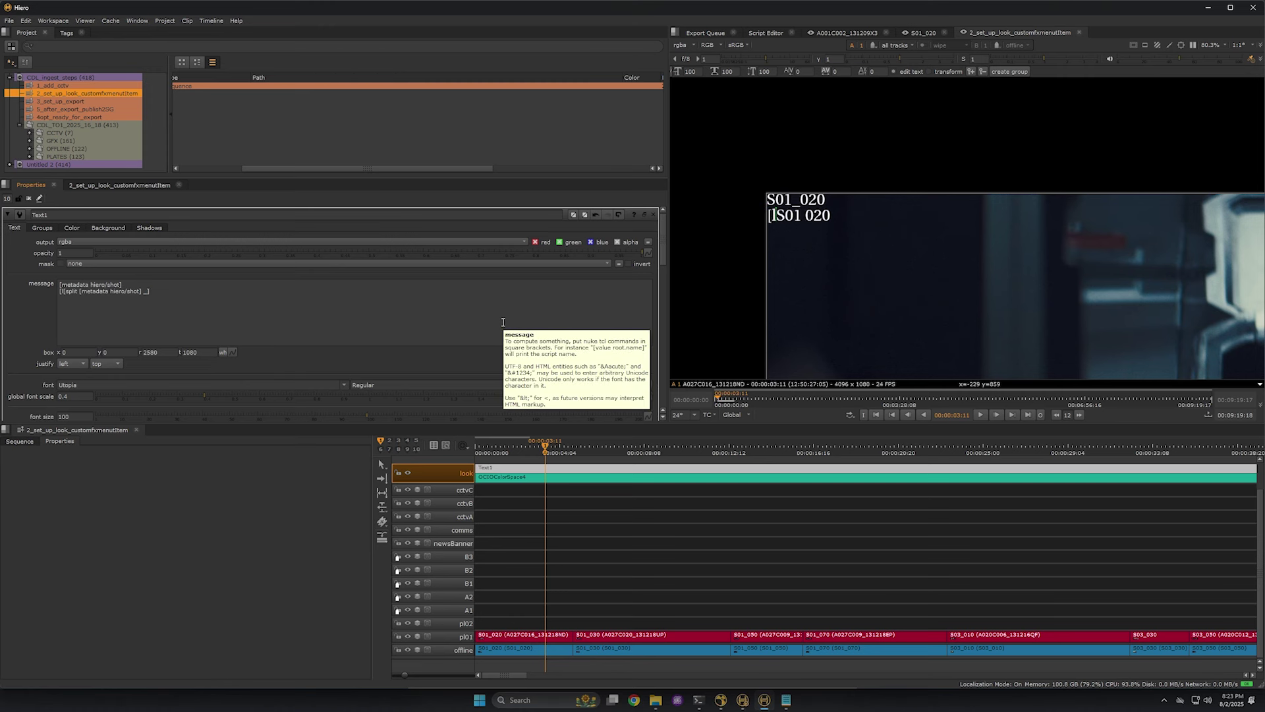
{"action": "type", "text": "ndex "}
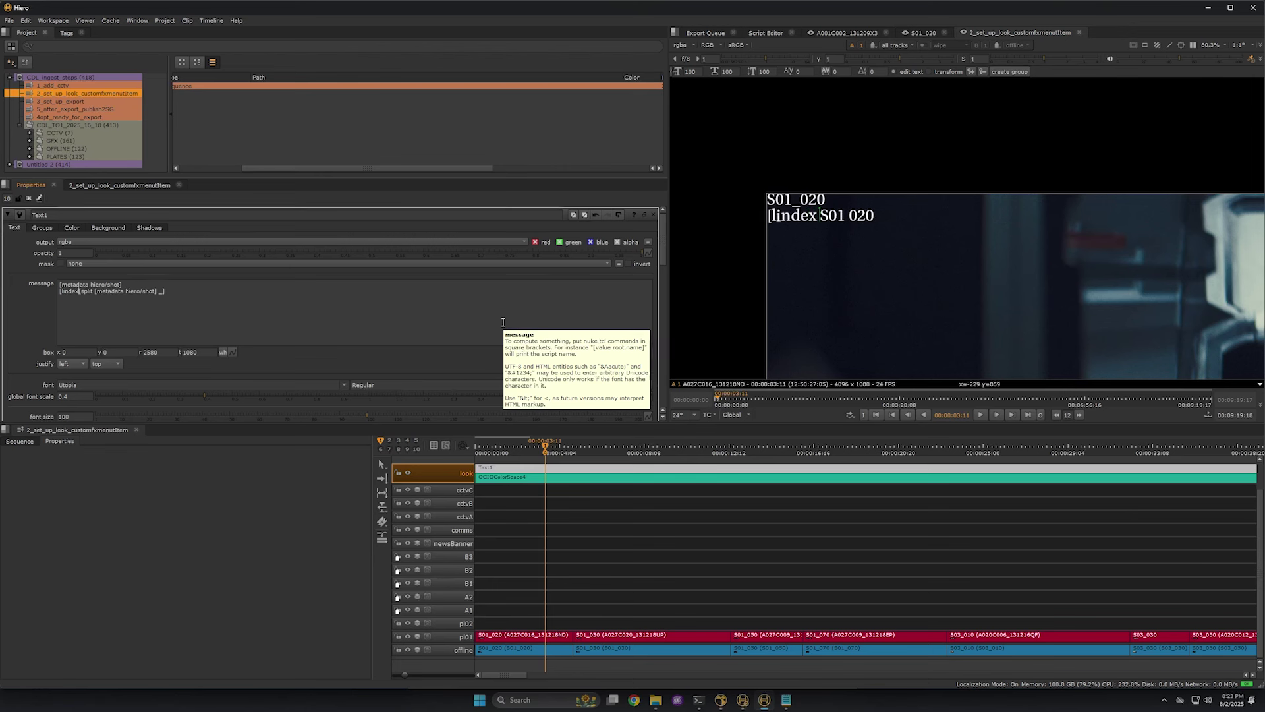
{"action": "type", "text": "0]"}
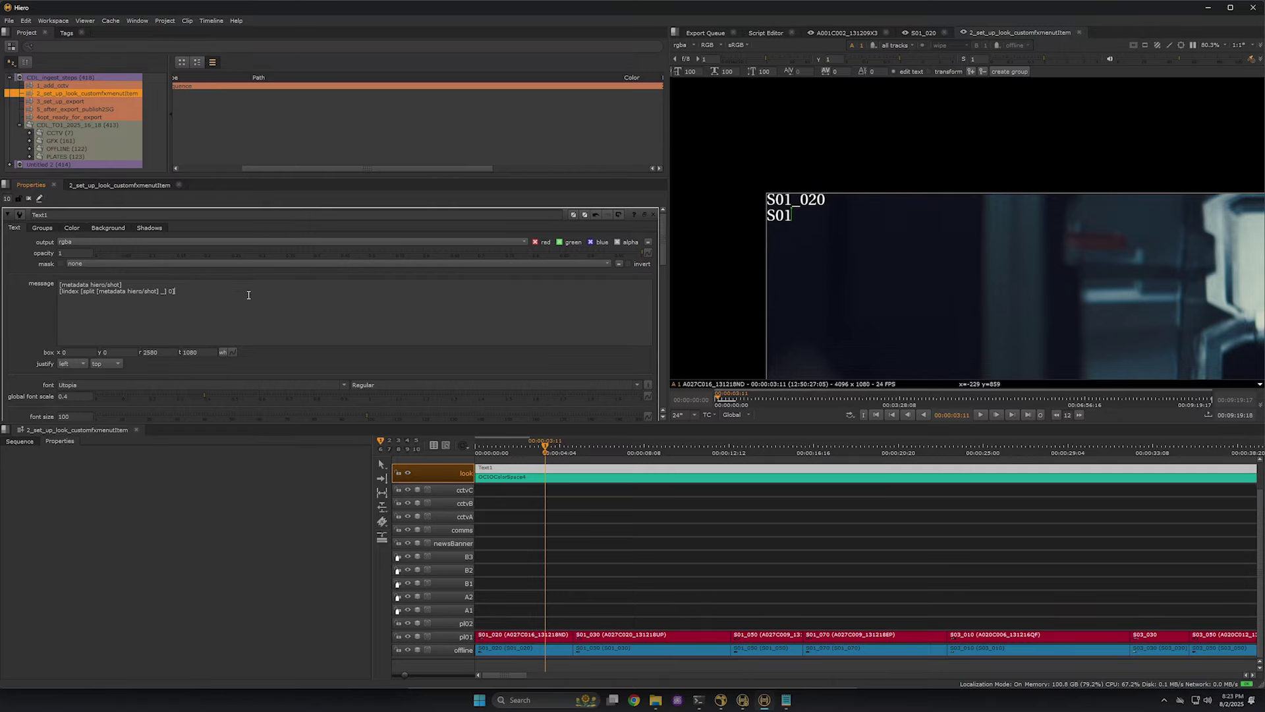
Replace the OHU_SEQ context value in the look track's OCIO ColorSpace effect with the text's [lindex [split [metadata hiero/shot] _] 0] expression.
{"action": "triple_click", "coordinate": [142, 309]}
{"action": "key", "text": "ctrl+c"}
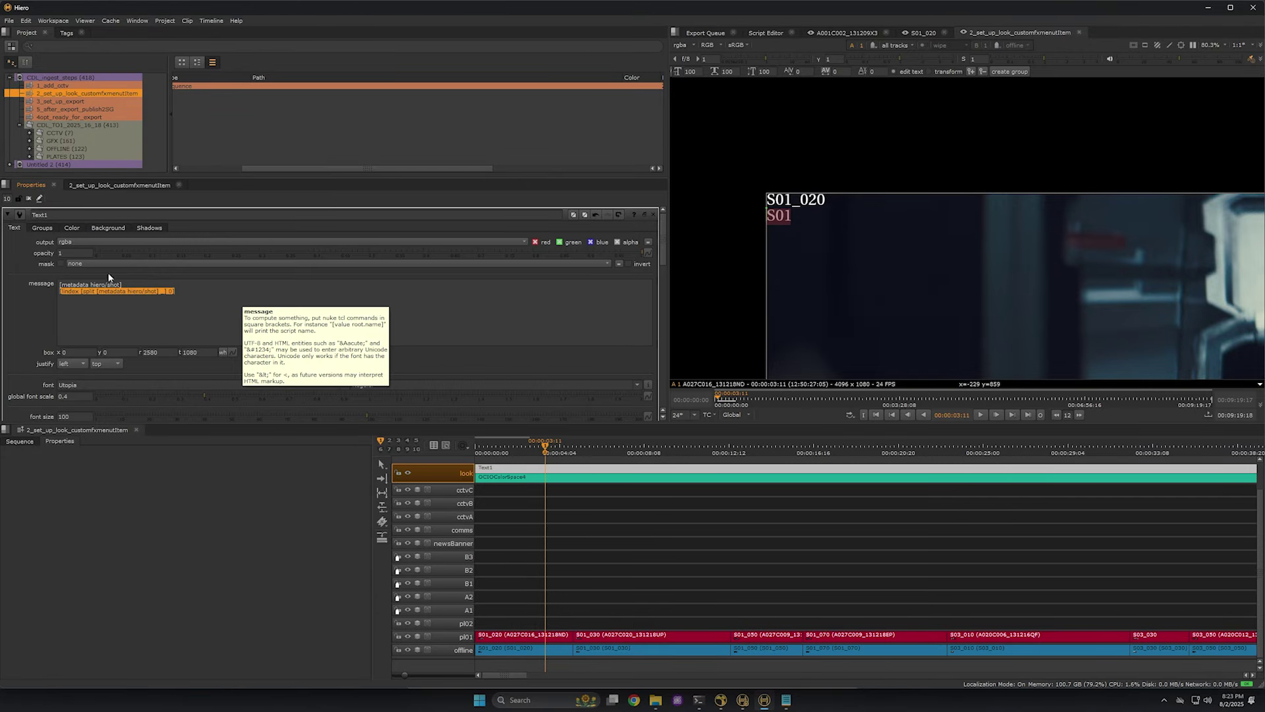
{"action": "left_click", "coordinate": [9, 215]}
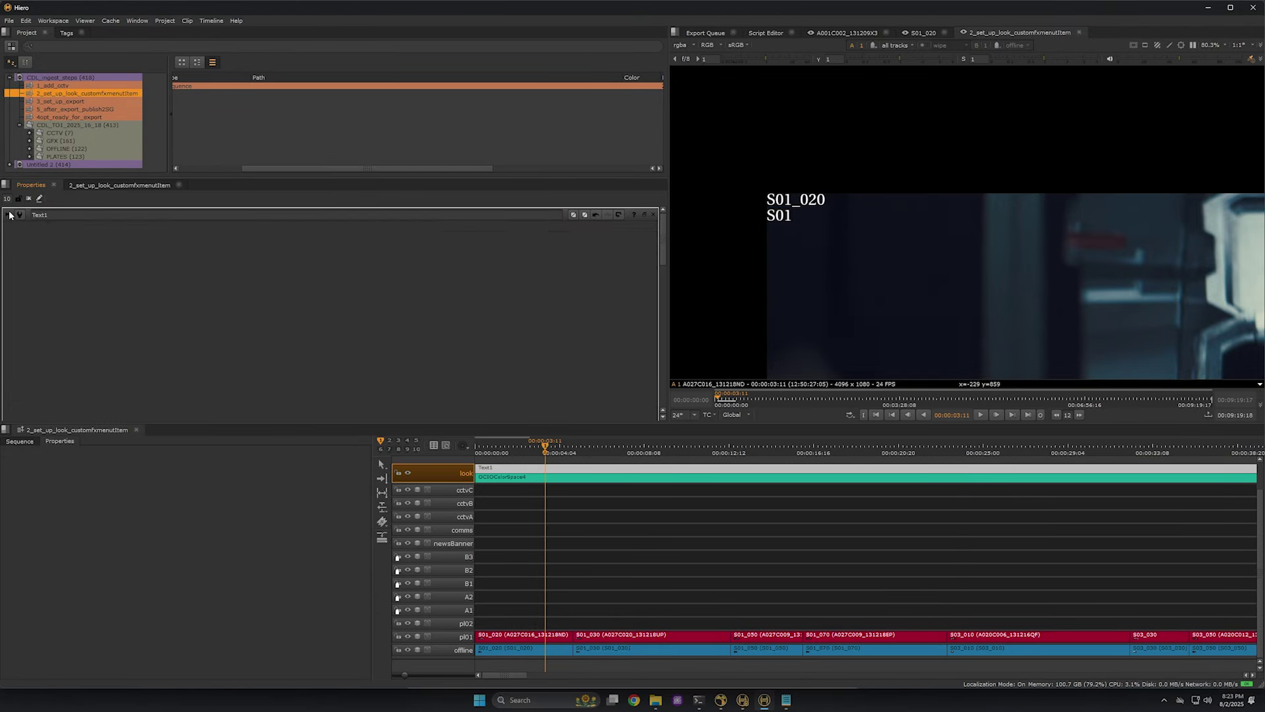
{"action": "left_click", "coordinate": [367, 258]}
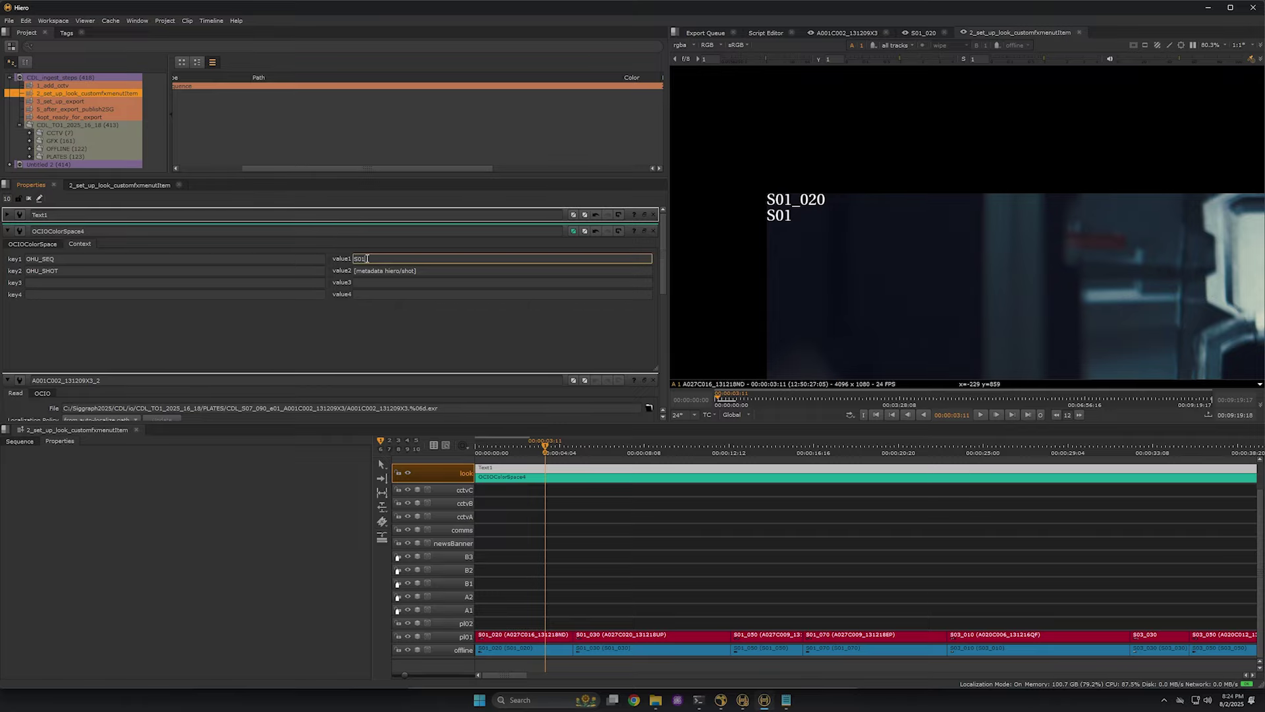
{"action": "left_click_drag", "start_coordinate": [367, 258], "coordinate": [339, 257]}
{"action": "key", "text": "ctrl+v"}
{"action": "scroll", "coordinate": [626, 536], "scroll_direction": "up", "scroll_amount": 2}
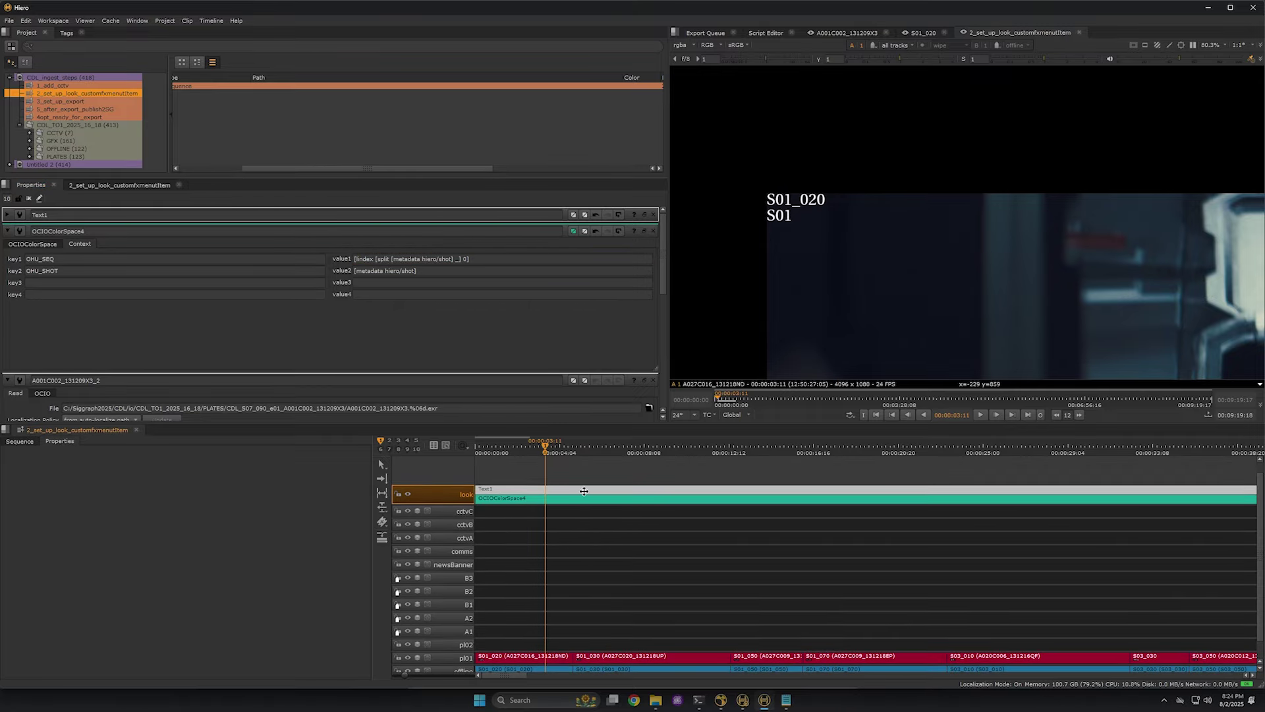
{"action": "scroll", "coordinate": [832, 254], "scroll_direction": "down", "scroll_amount": 5}
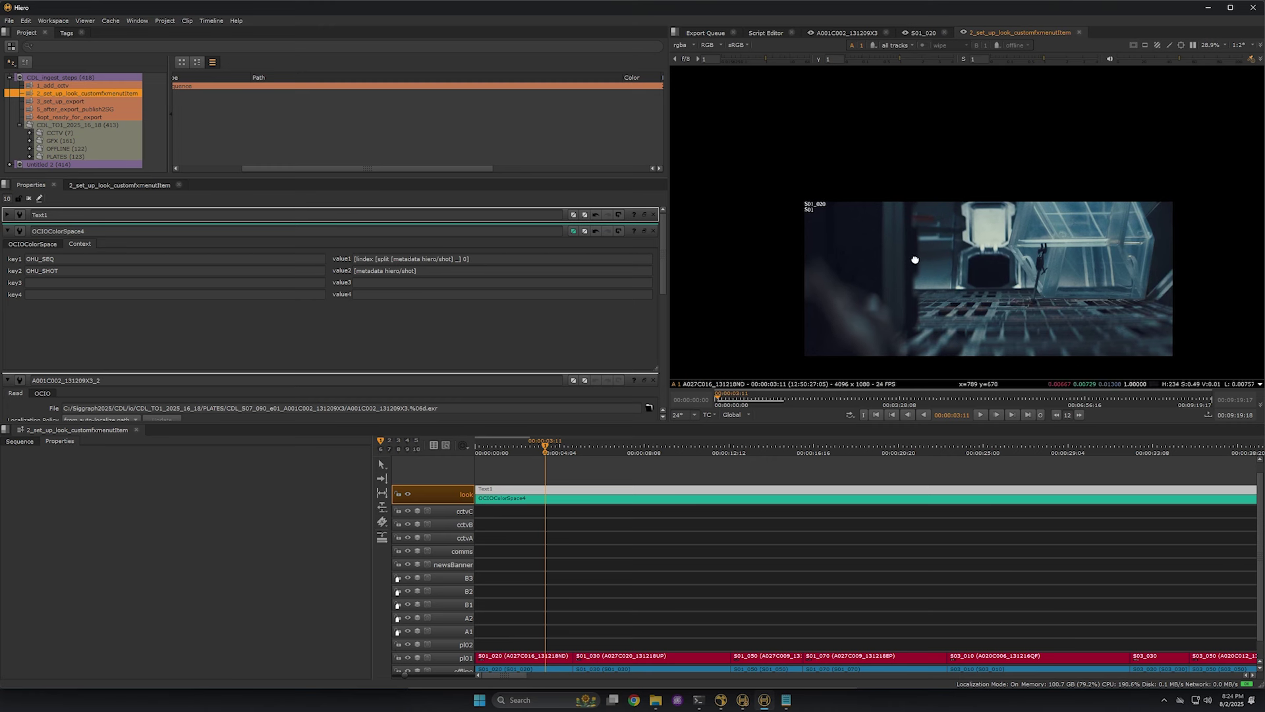
Scrub from shot S01_020 through S01_030 to S01_070 and compare the graded plate with the offline using the viewer wipe.
{"action": "left_click_drag", "start_coordinate": [919, 251], "coordinate": [850, 213]}
{"action": "left_click_drag", "start_coordinate": [520, 454], "coordinate": [575, 456]}
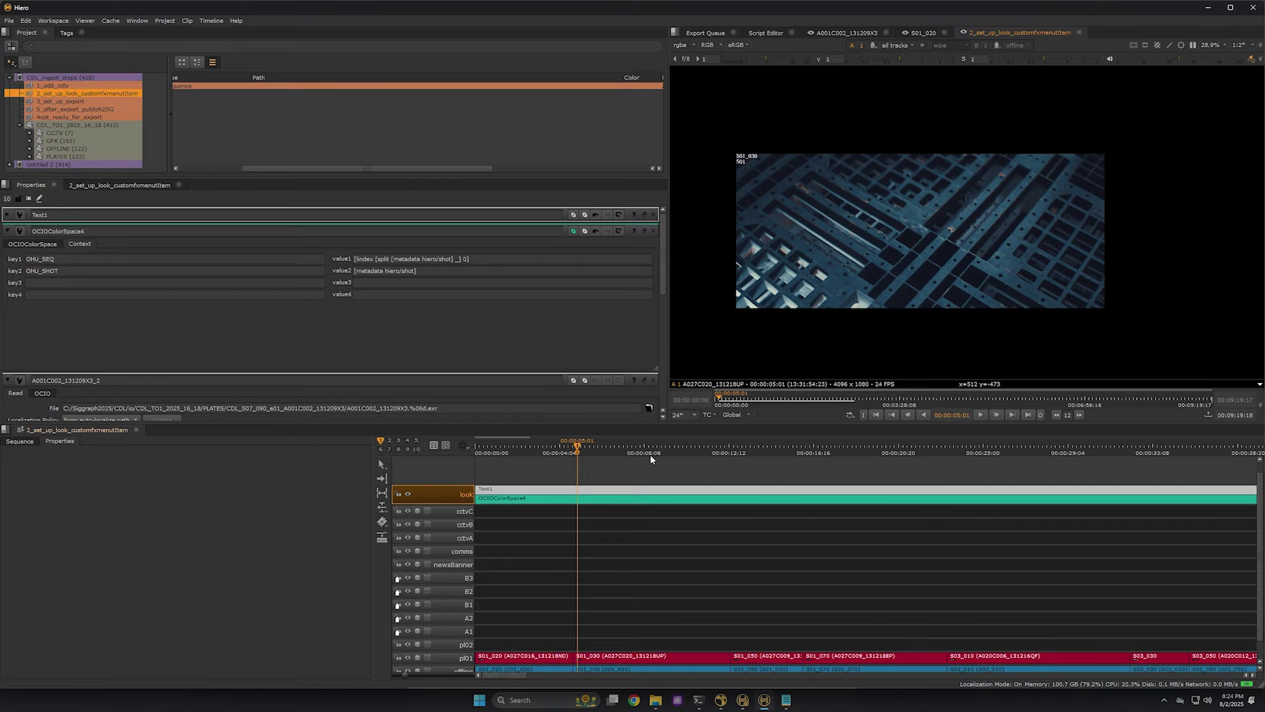
{"action": "left_click_drag", "start_coordinate": [641, 454], "coordinate": [845, 472]}
{"action": "key", "text": "w"}
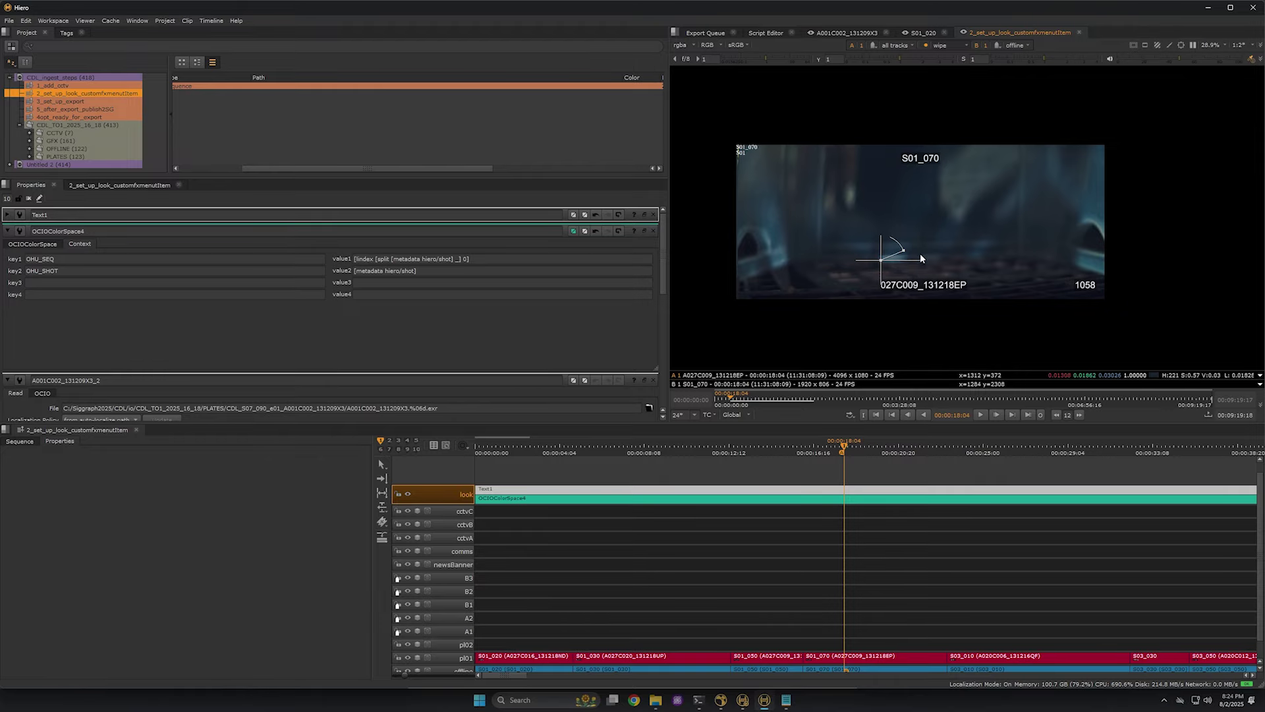
{"action": "left_click_drag", "start_coordinate": [846, 454], "coordinate": [828, 491]}
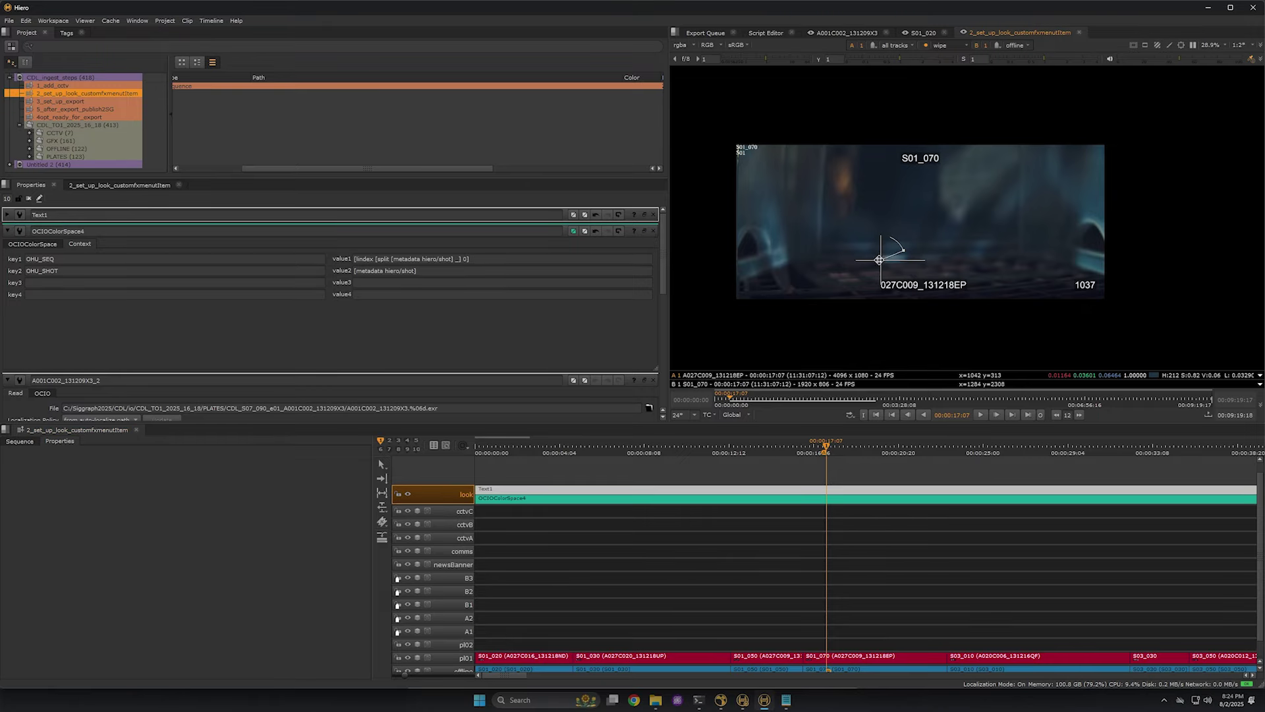
{"action": "left_click_drag", "start_coordinate": [883, 257], "coordinate": [789, 280]}
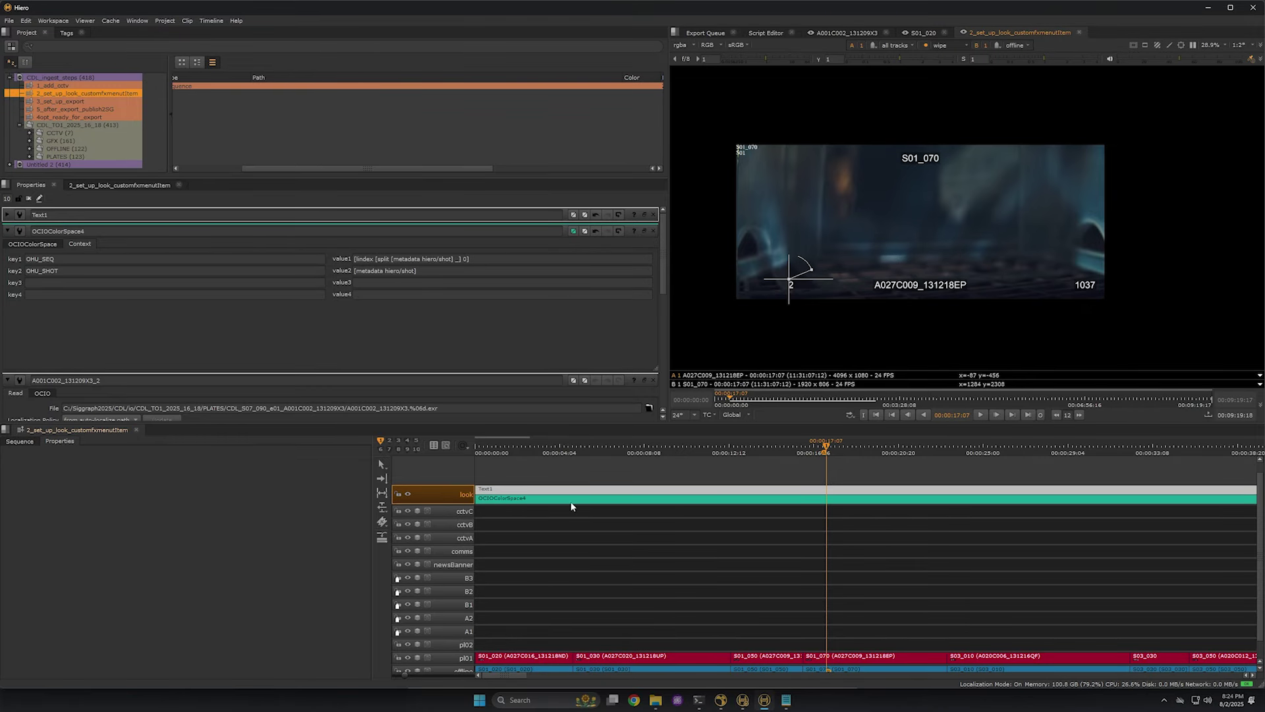
Delete the Text1 effect from the look track, and toggle the OCIO ColorSpace effect off and back on.
{"action": "left_click", "coordinate": [506, 488]}
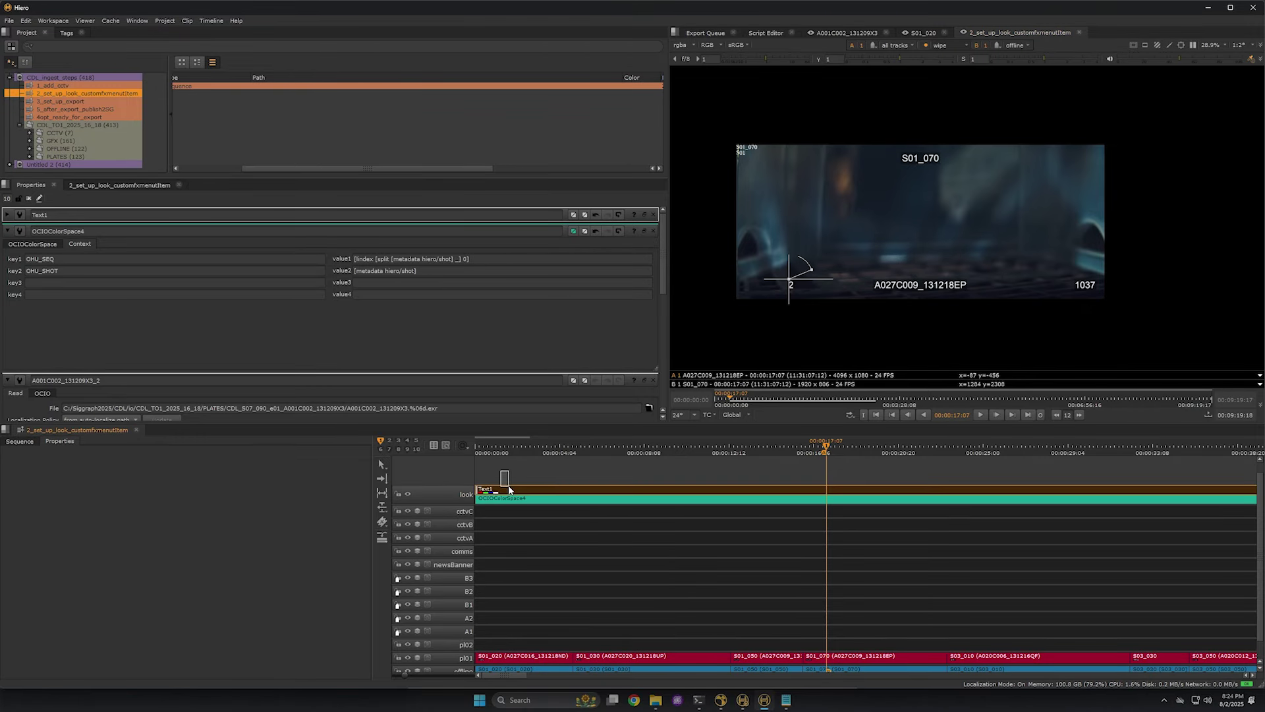
{"action": "key", "text": "Delete"}
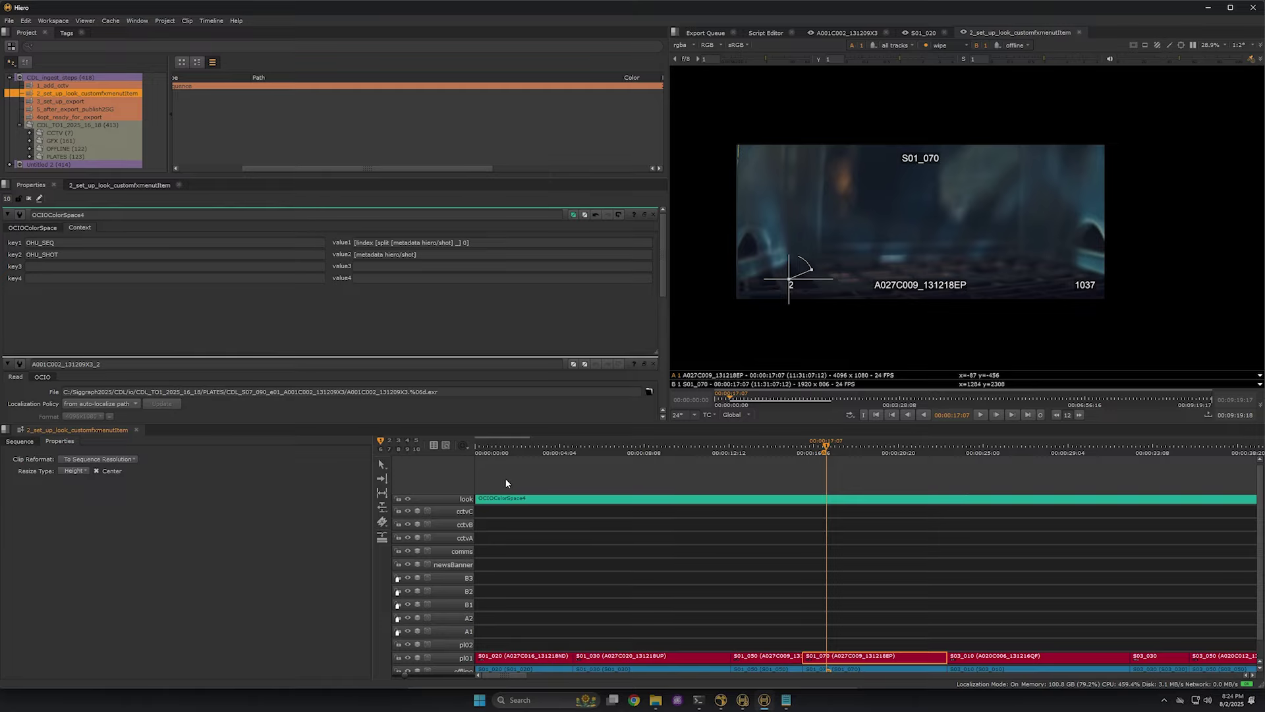
{"action": "left_click", "coordinate": [504, 498]}
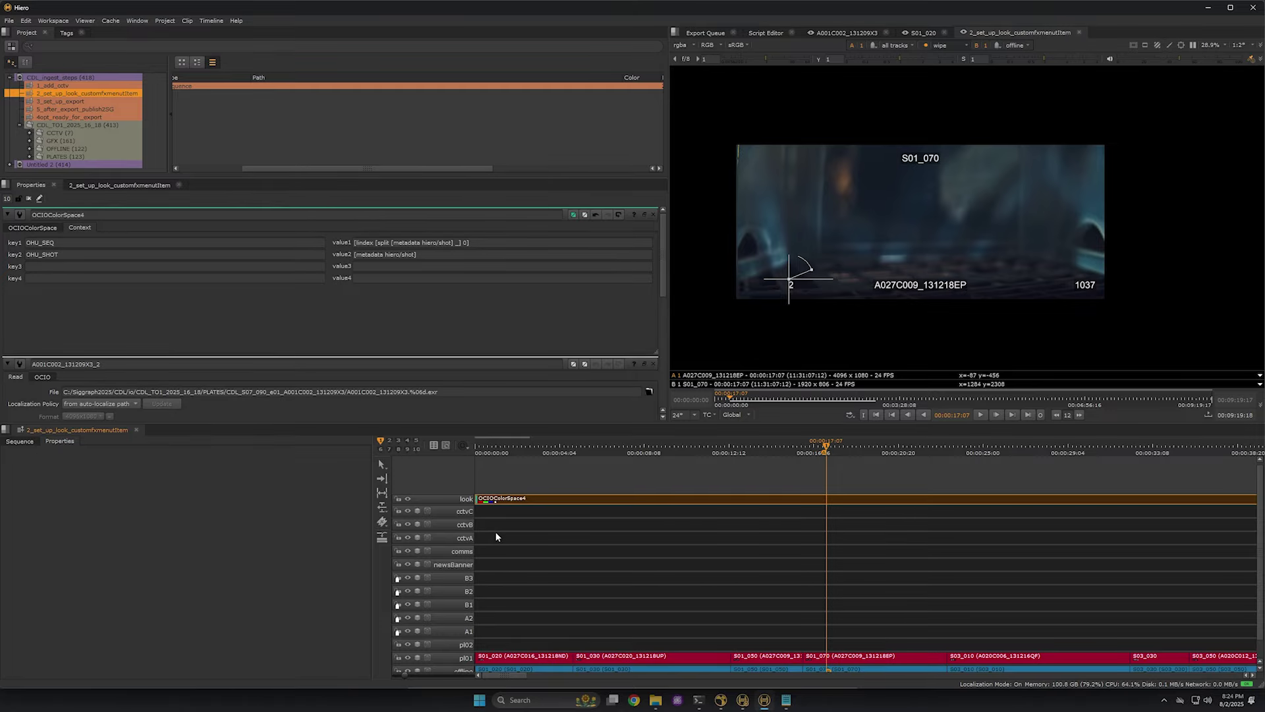
{"action": "key", "text": "d"}
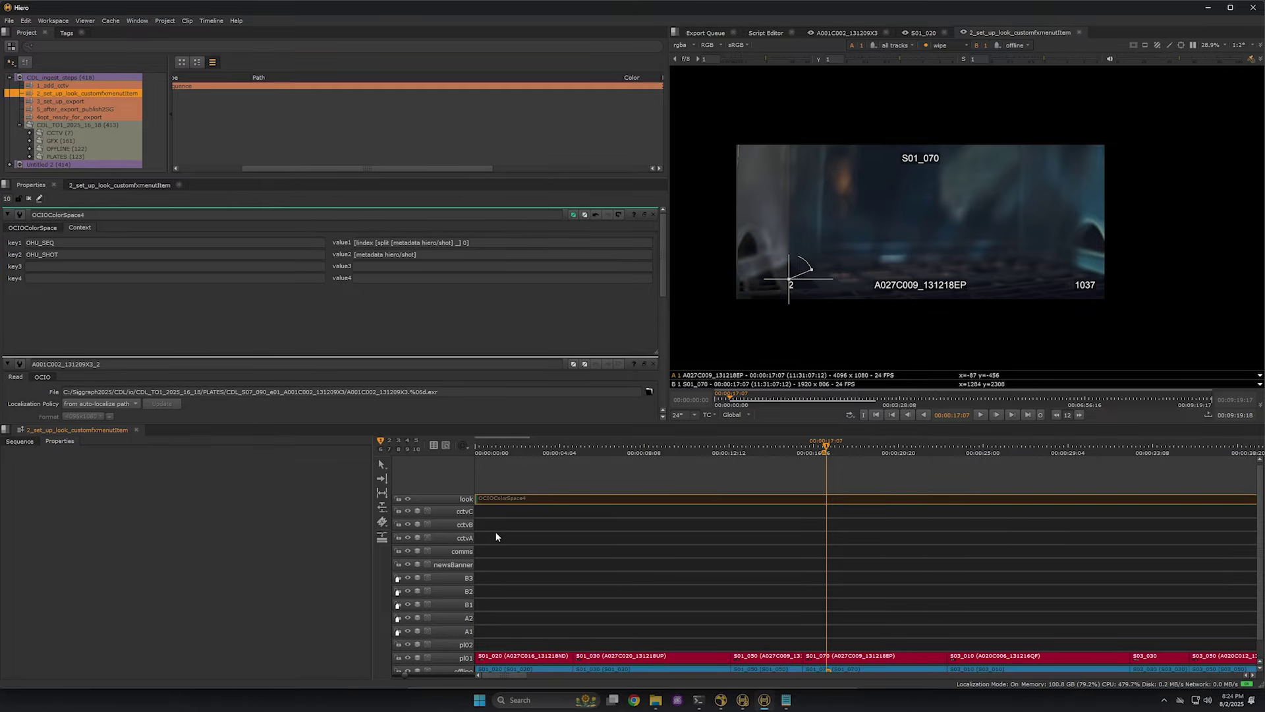
{"action": "key", "text": "d"}
{"action": "key", "text": "shift+z"}
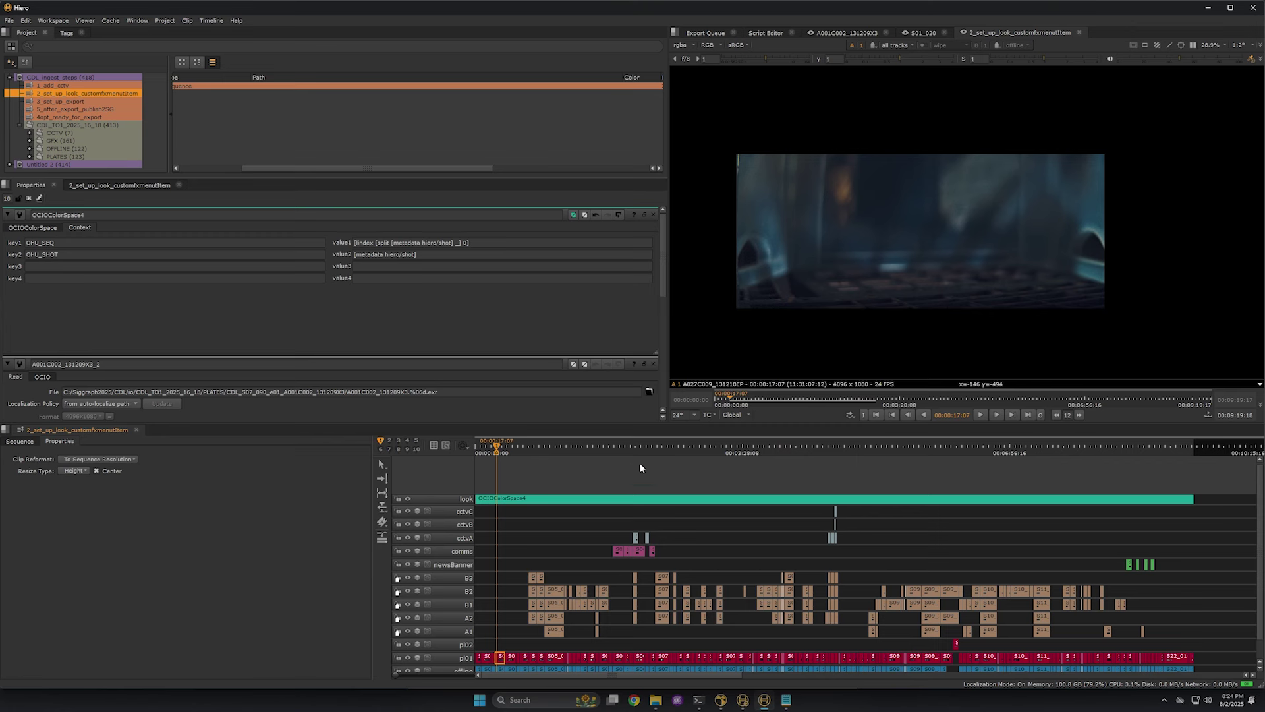
{"action": "scroll", "coordinate": [718, 528], "scroll_direction": "down", "scroll_amount": 2}
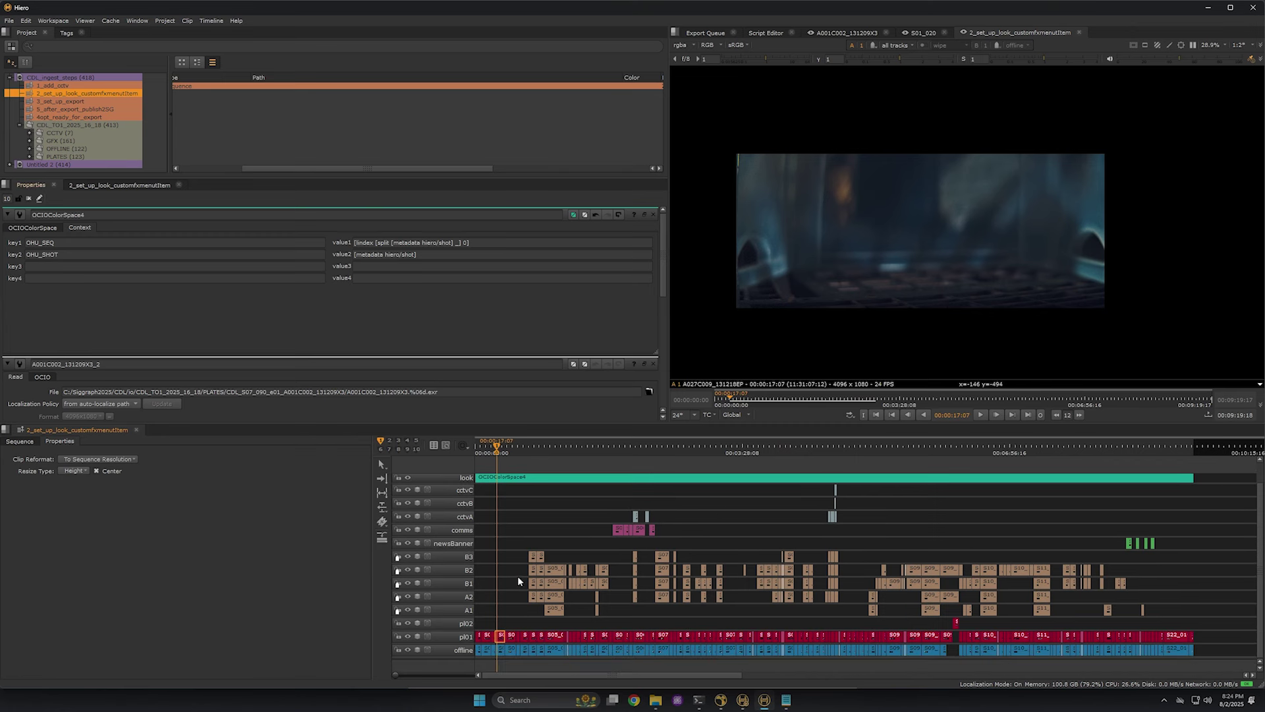
{"action": "left_click_drag", "start_coordinate": [510, 657], "coordinate": [475, 653]}
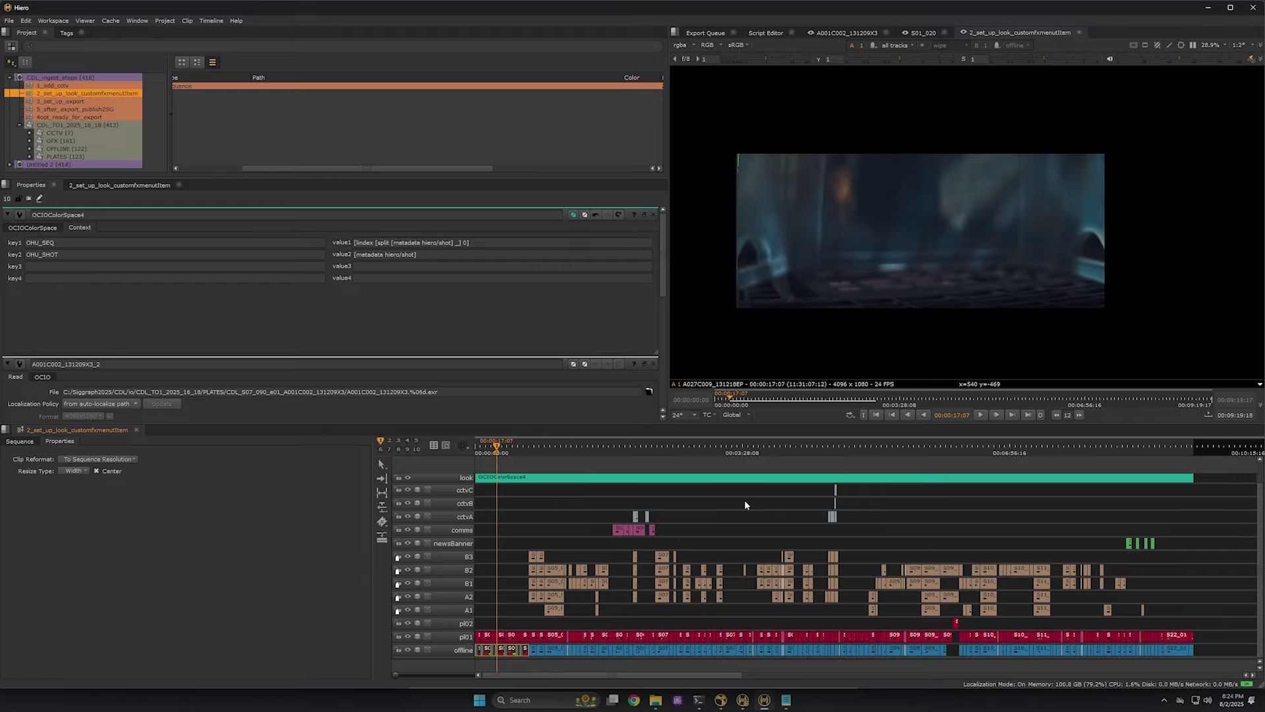
{"action": "left_click", "coordinate": [501, 635]}
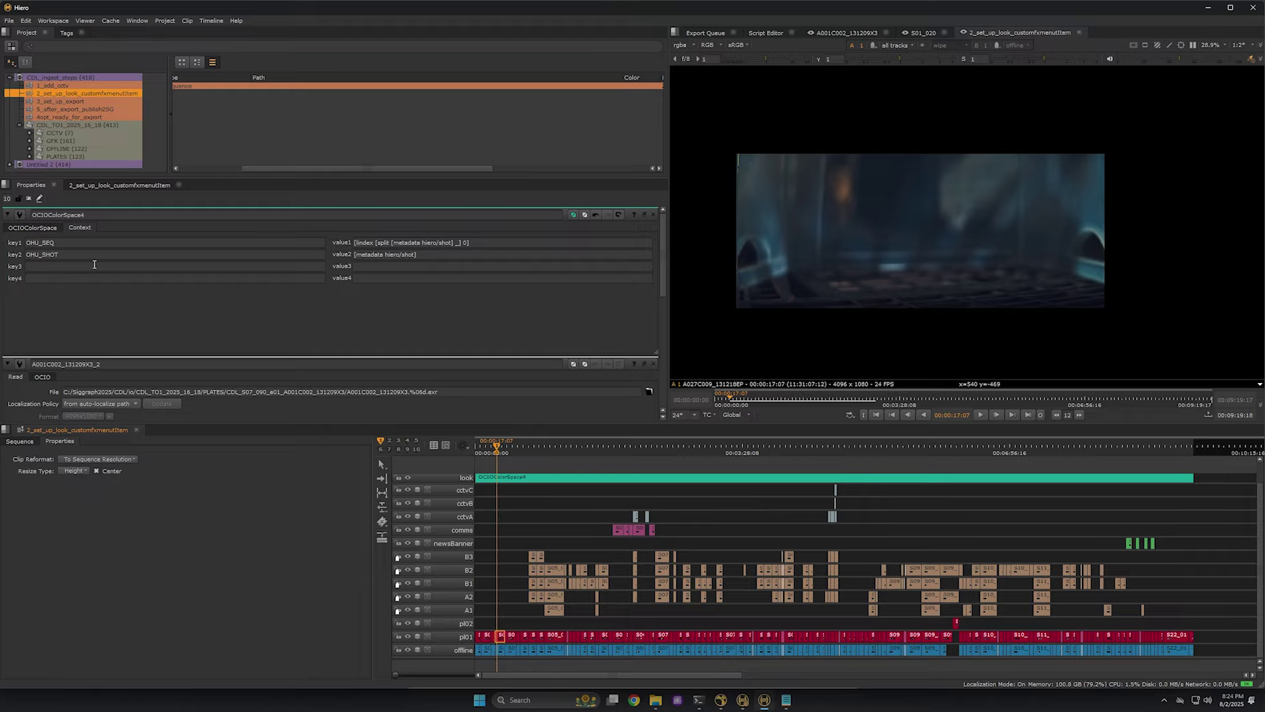
{"action": "left_click", "coordinate": [529, 477]}
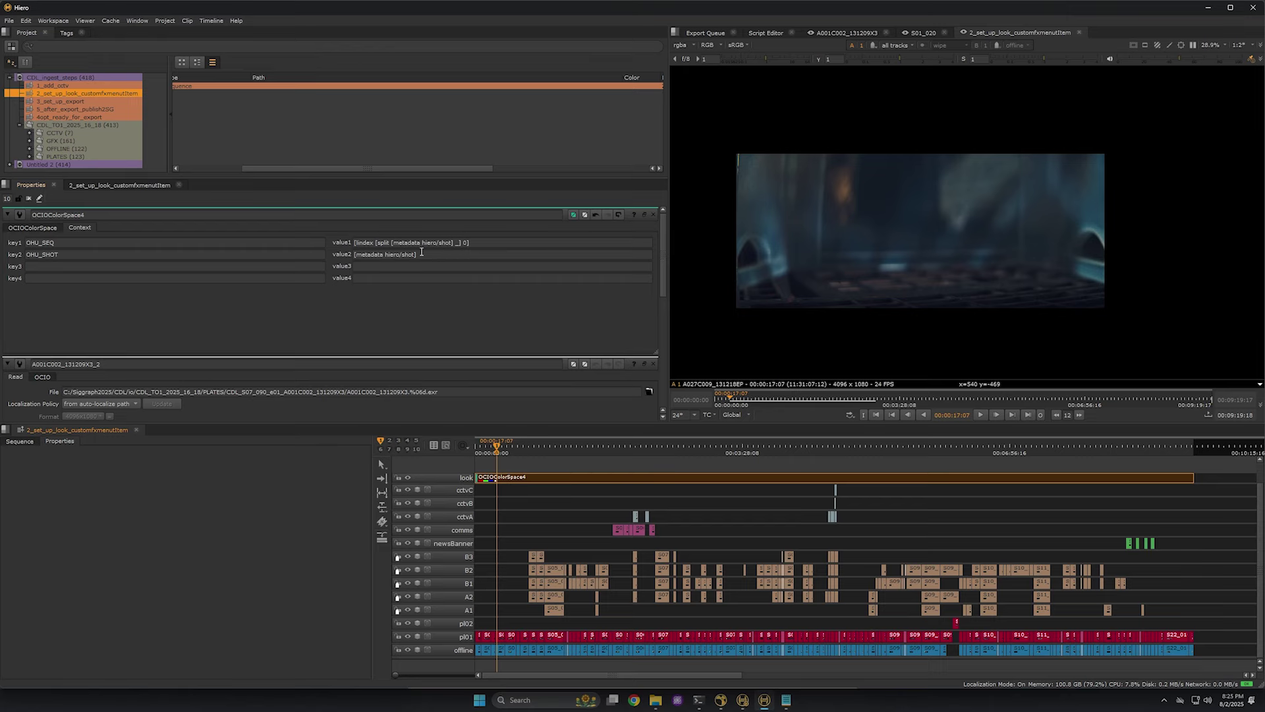
Close the OCIO ColorSpace effect's properties, and replace the look track by deleting it and running the custom Apply Linear Look effect.
{"action": "left_click", "coordinate": [653, 214]}
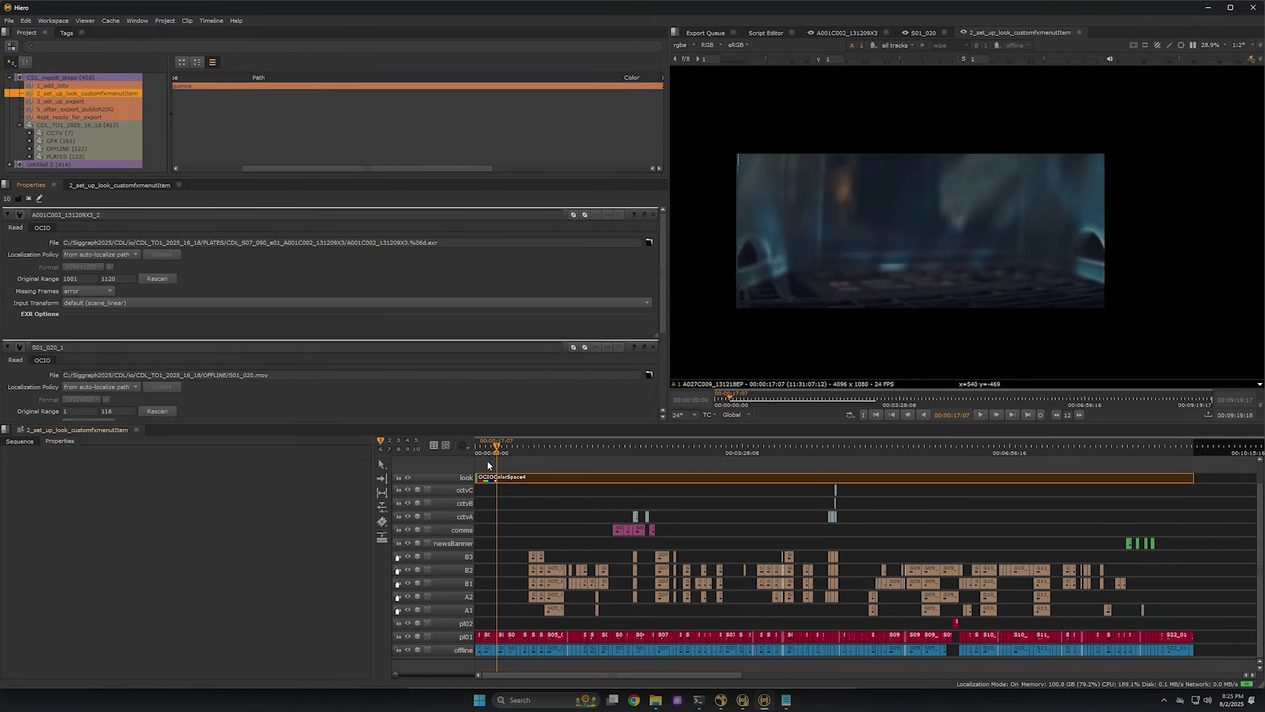
{"action": "left_click", "coordinate": [457, 479]}
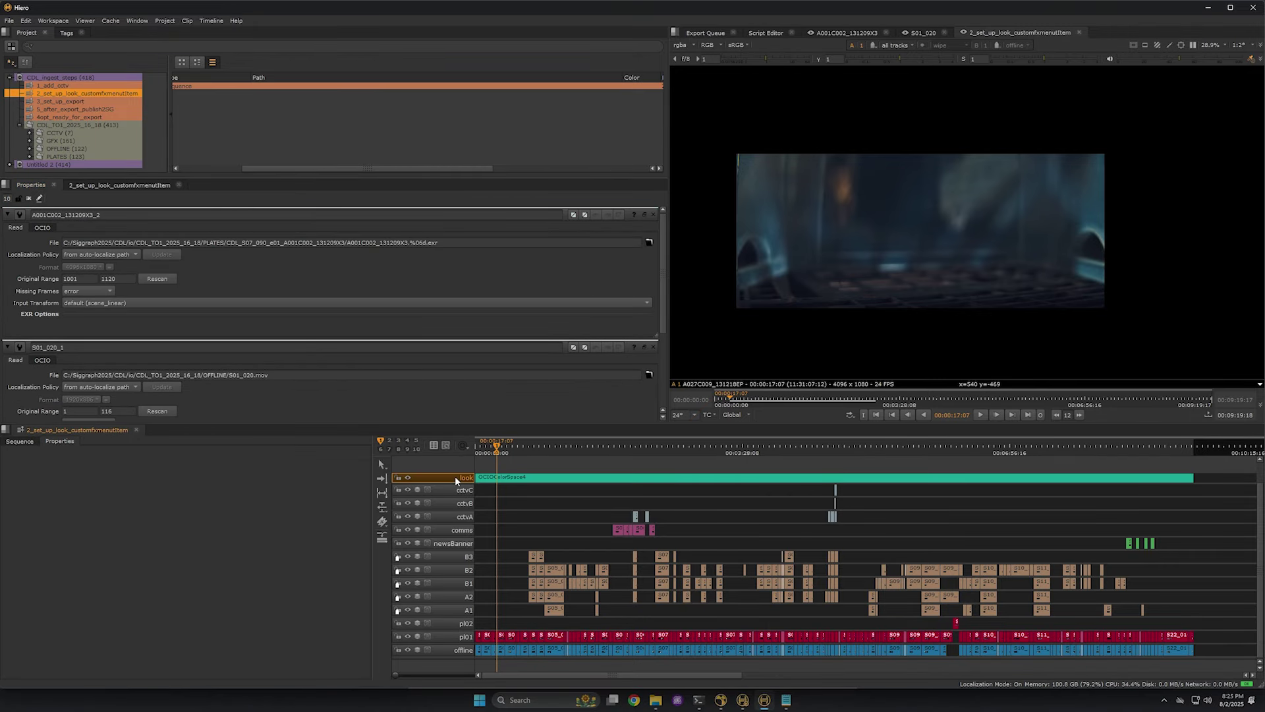
{"action": "key", "text": "Delete"}
{"action": "left_click", "coordinate": [383, 538]}
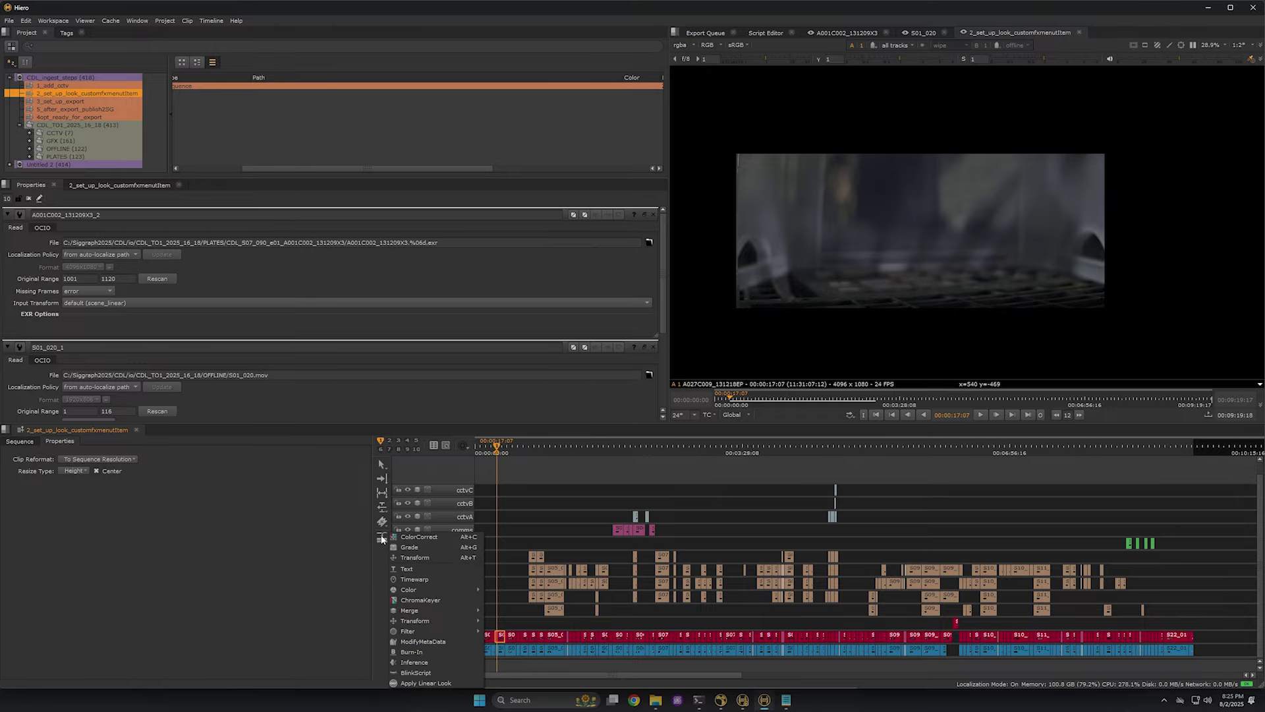
{"action": "left_click", "coordinate": [425, 683]}
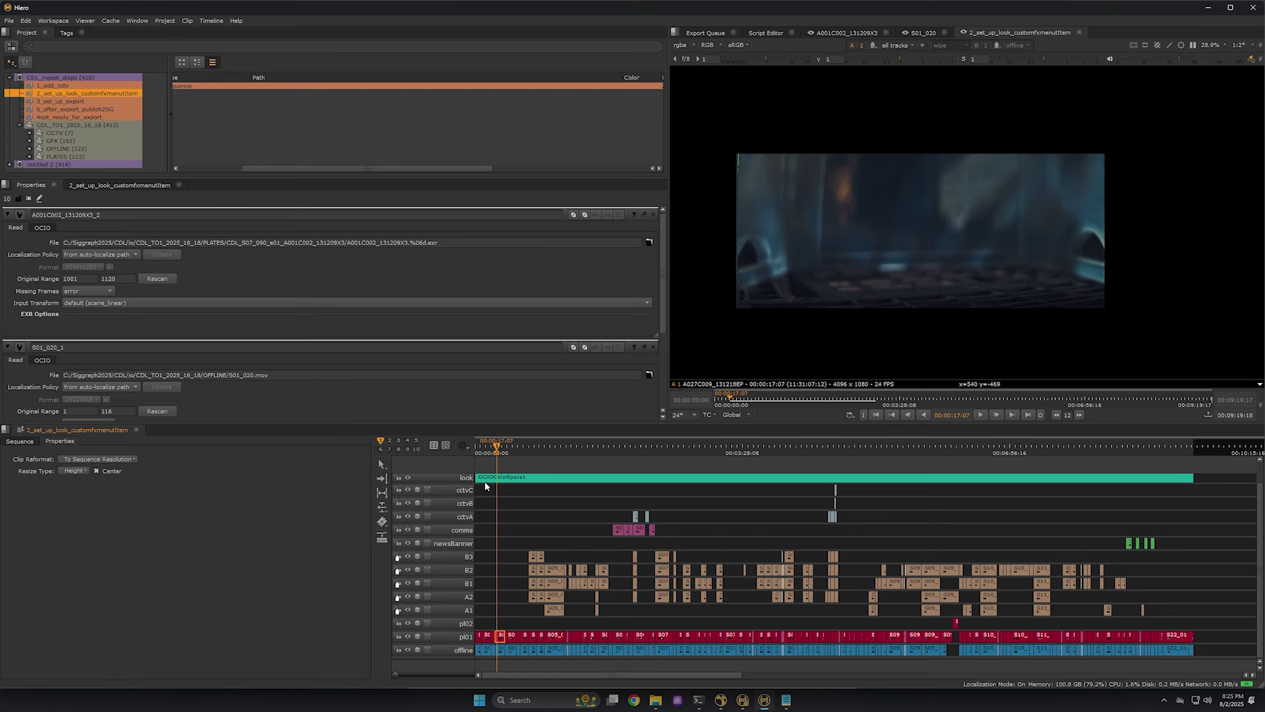
Check the new look effect's input, output and context values, and clear all open node properties.
{"action": "left_click", "coordinate": [502, 477]}
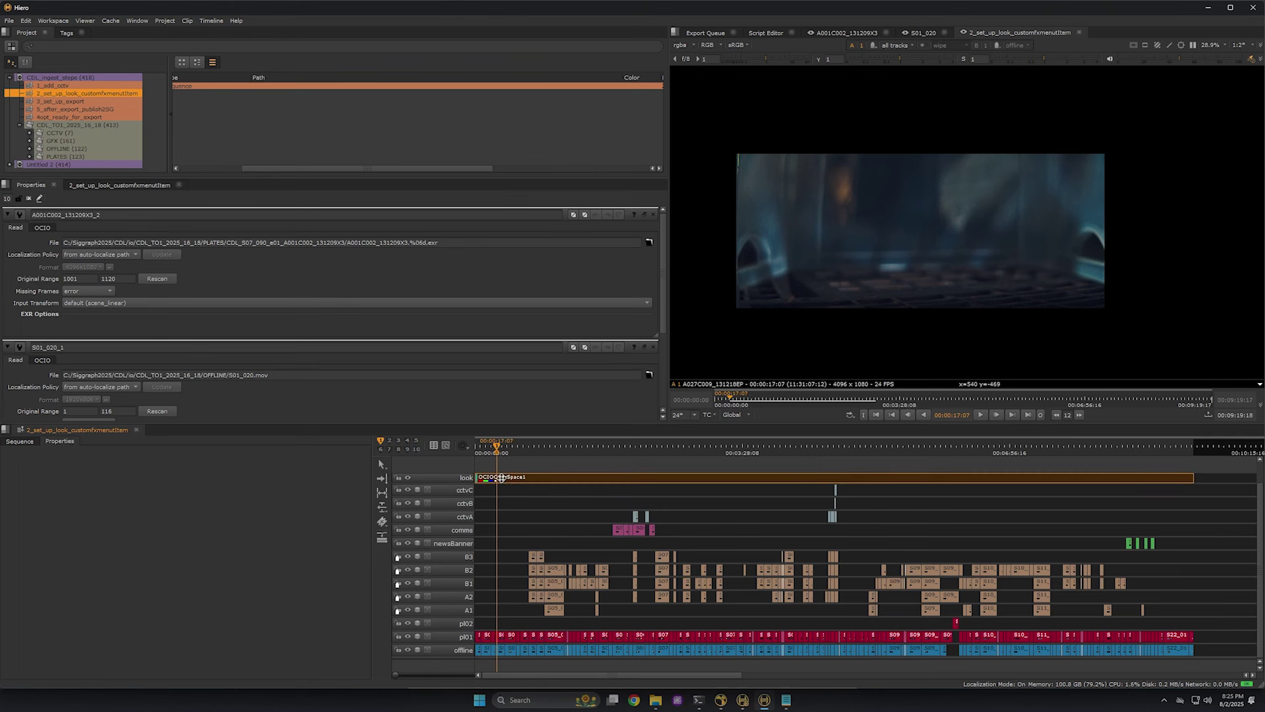
{"action": "double_click", "coordinate": [501, 477]}
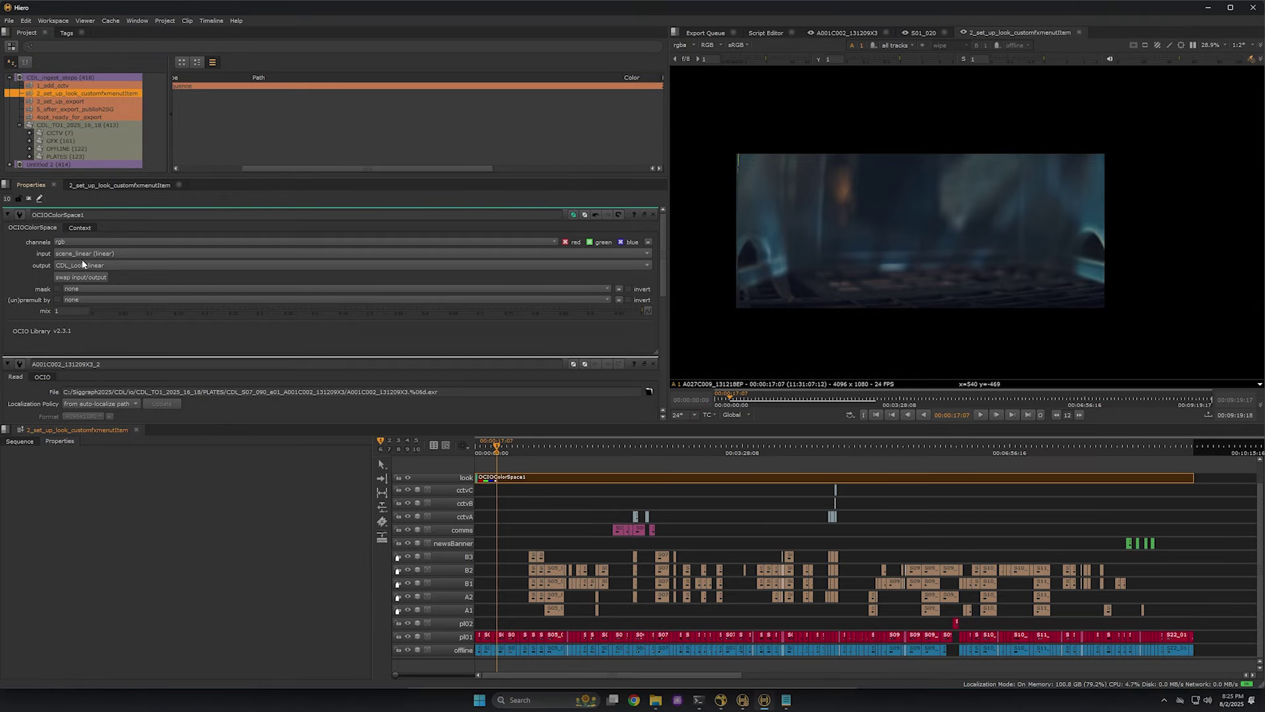
{"action": "left_click", "coordinate": [79, 228]}
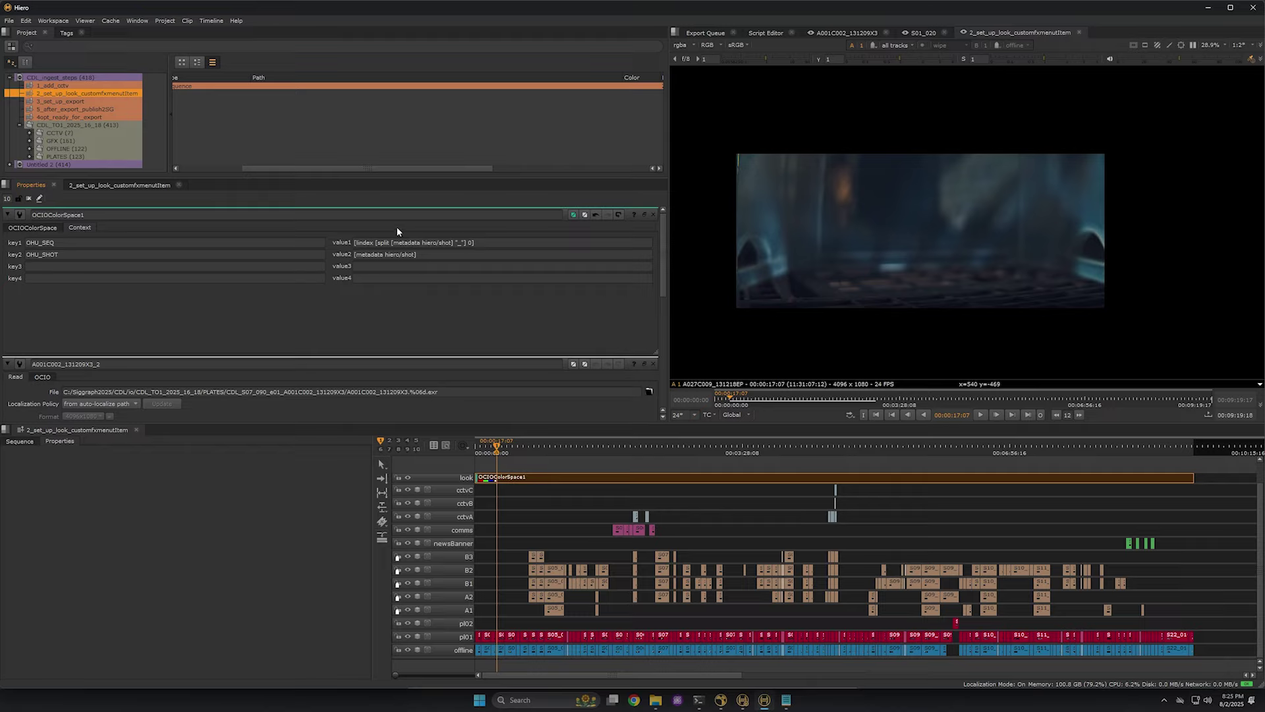
{"action": "left_click", "coordinate": [29, 198]}
{"action": "left_click", "coordinate": [550, 464]}
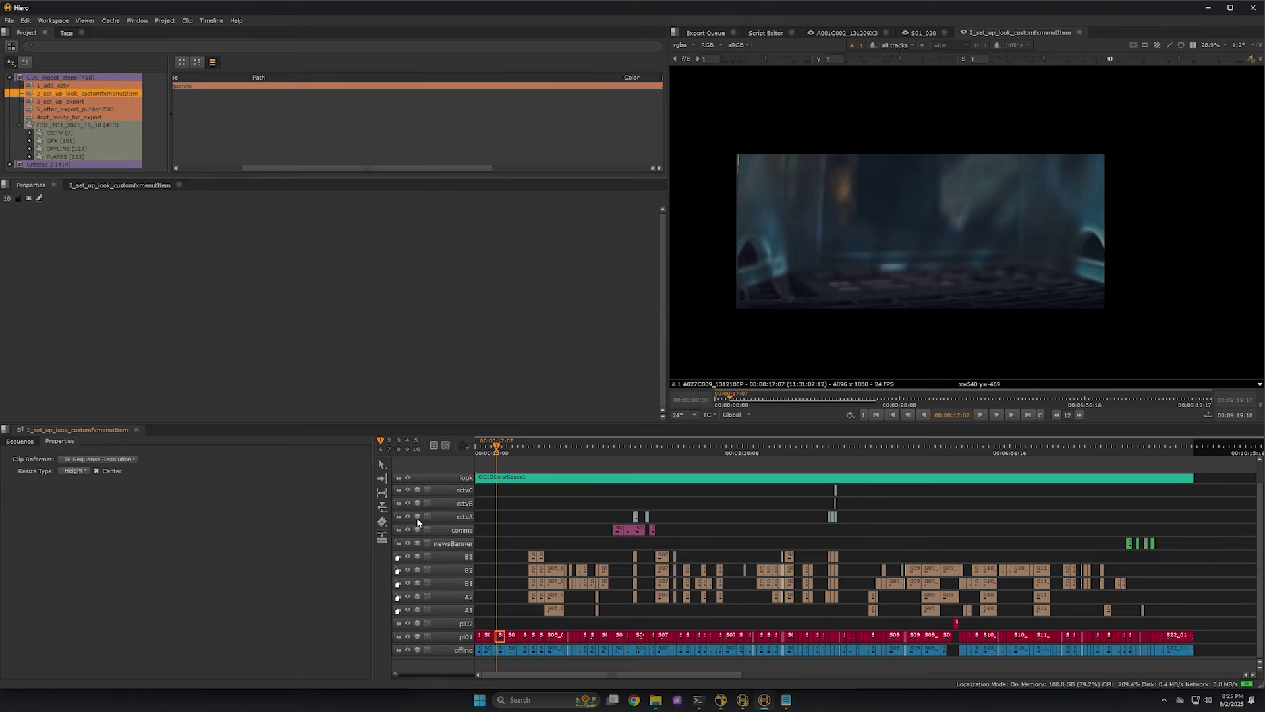
{"action": "left_click", "coordinate": [382, 540]}
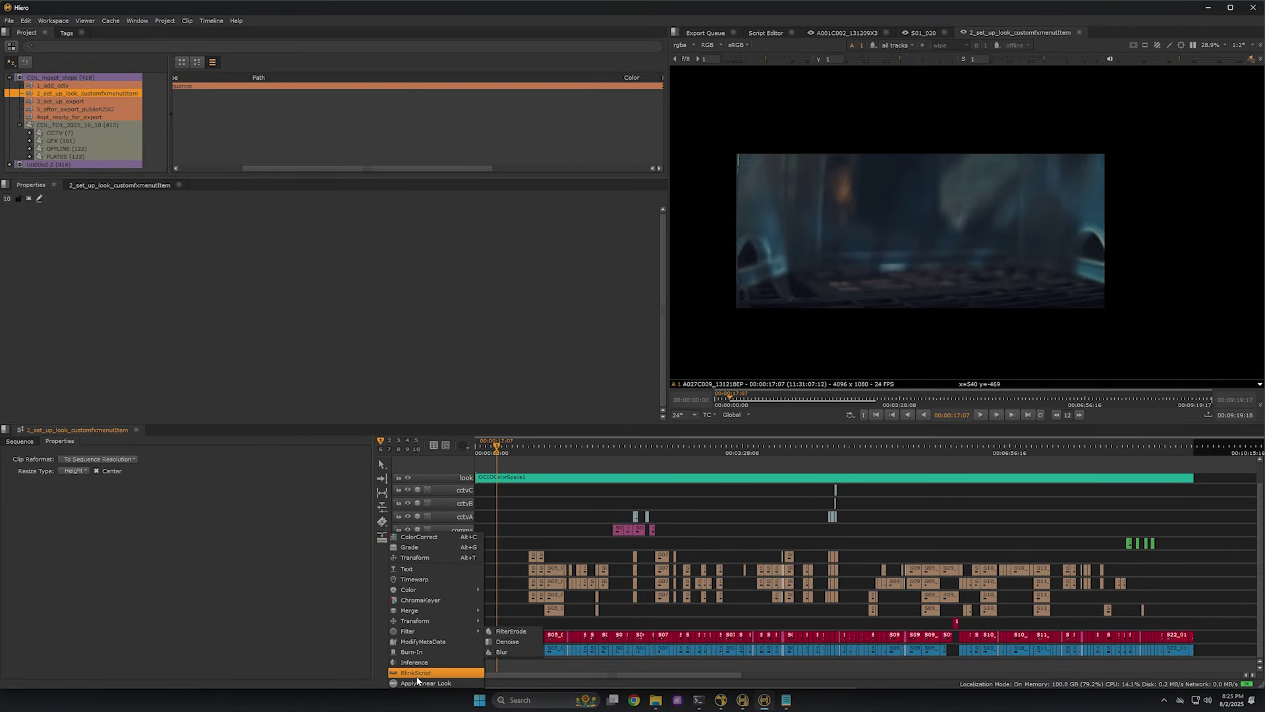
{"action": "left_click", "coordinate": [335, 622]}
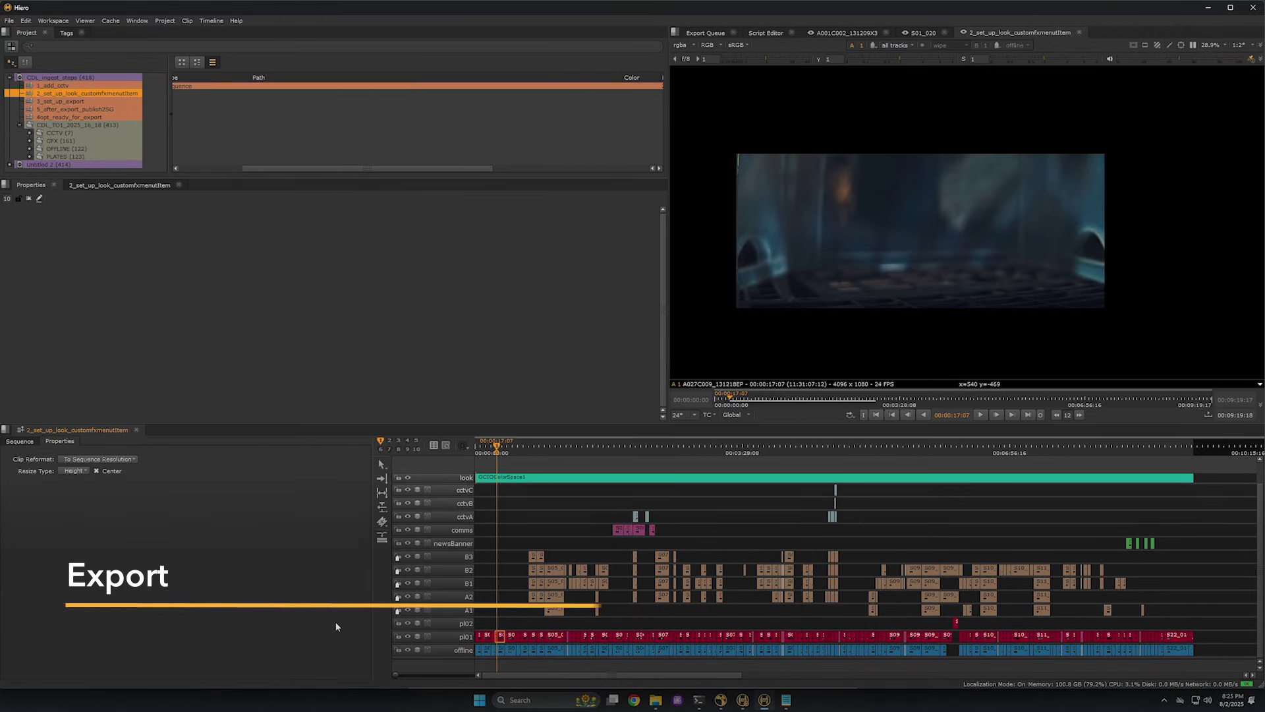
Open the 3_set_up_export sequence and bring up the custom export settings for shot S03_010 on track pl01.
{"action": "left_click", "coordinate": [91, 102]}
{"action": "double_click", "coordinate": [91, 102]}
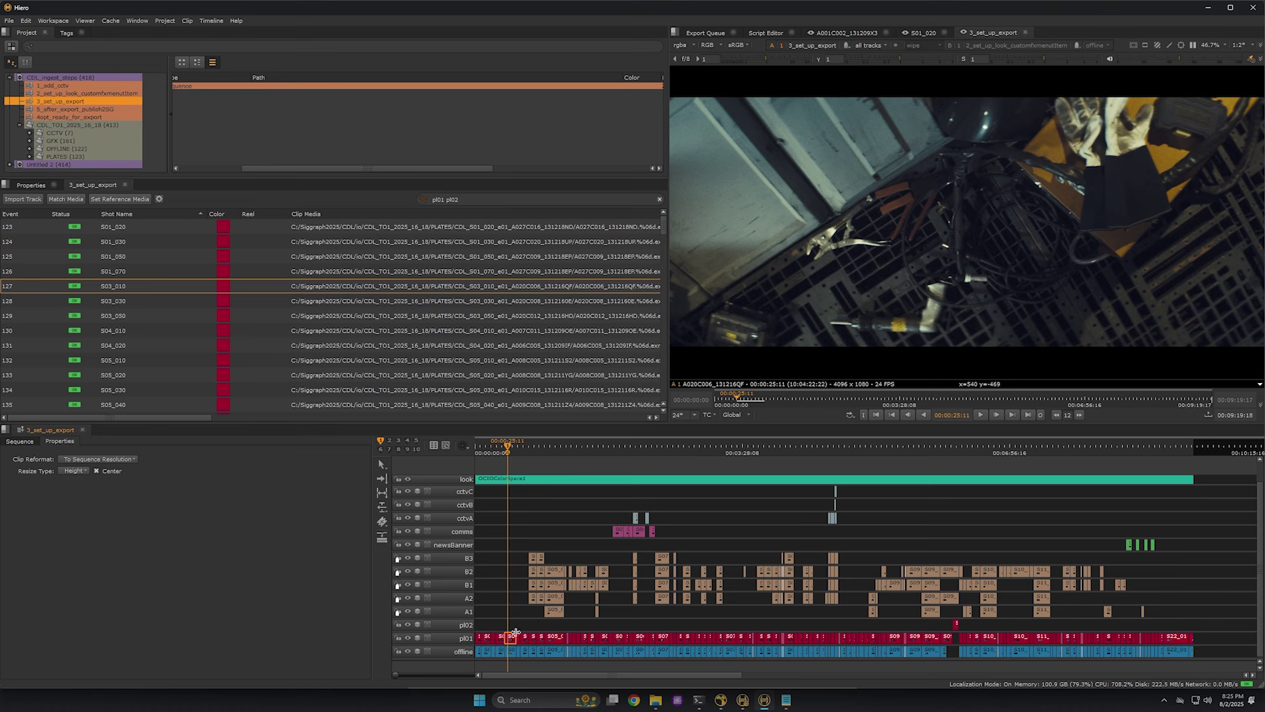
{"action": "scroll", "coordinate": [521, 624], "scroll_direction": "up", "scroll_amount": 5}
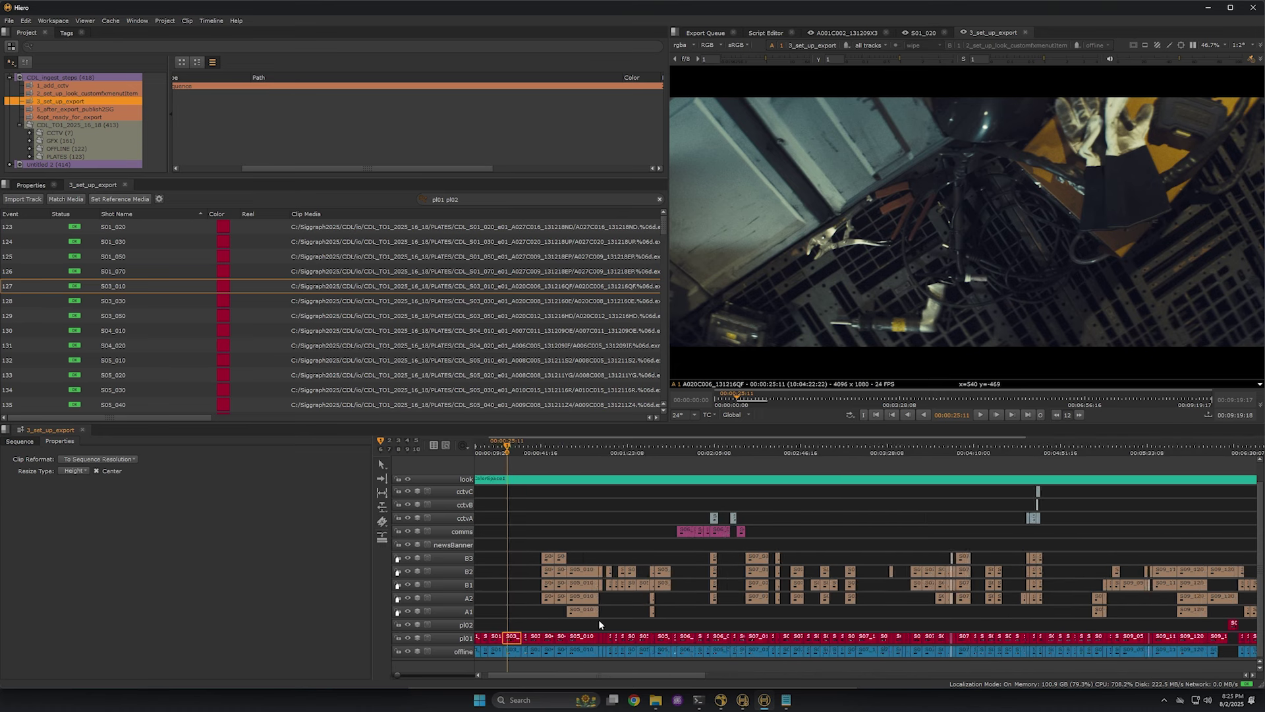
{"action": "left_click", "coordinate": [520, 635]}
{"action": "key", "text": "ctrl+shift+e"}
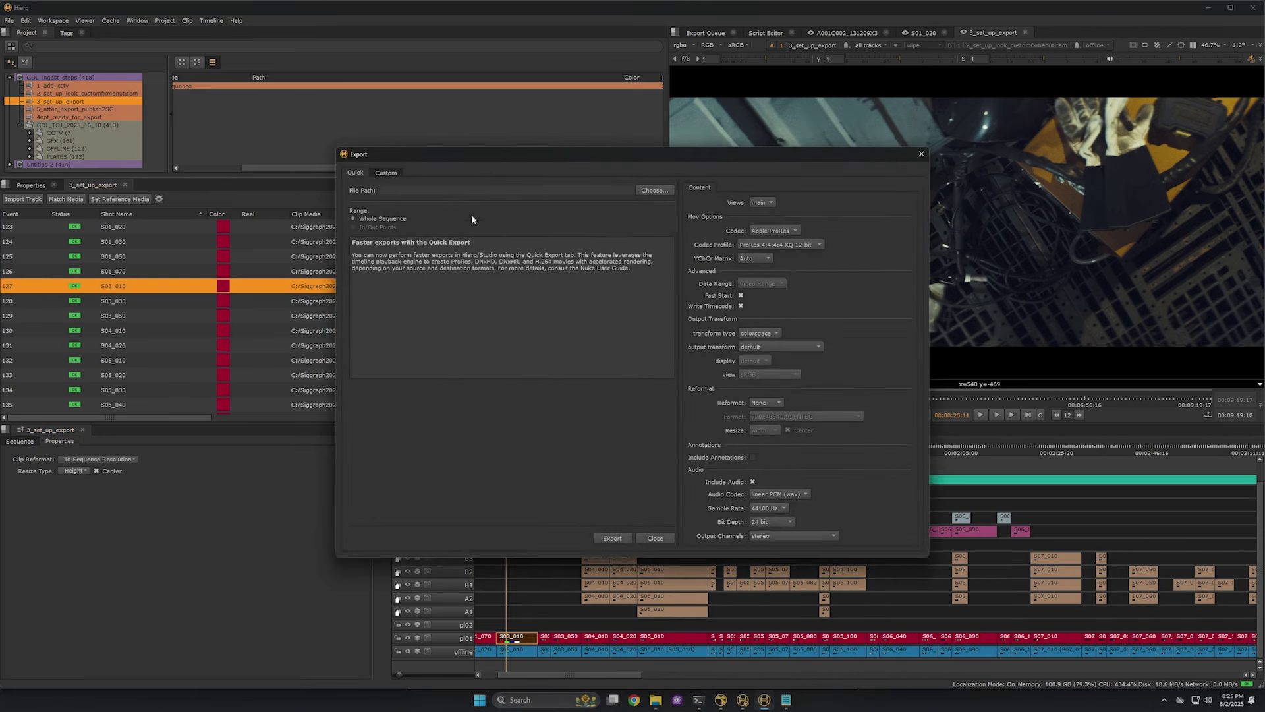
{"action": "left_click", "coordinate": [385, 172]}
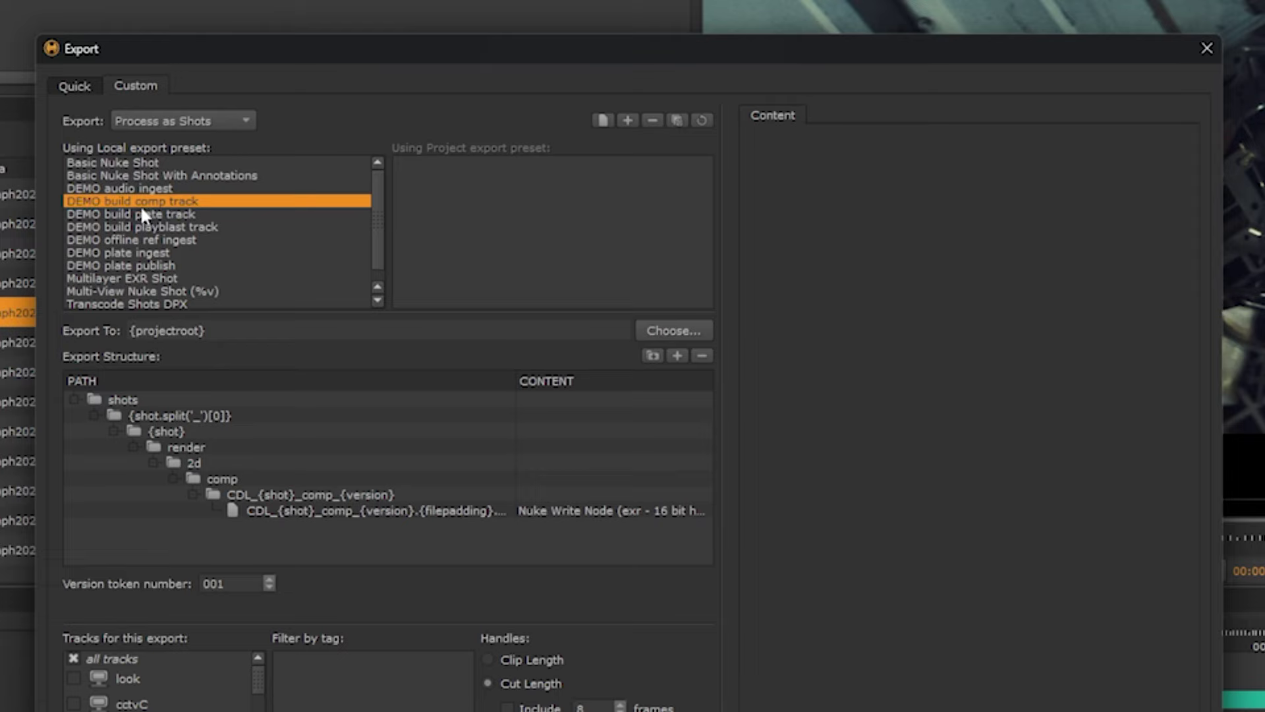
Copy the local DEMO plate ingest preset to the project export presets and rename the copy CDL plate ingest.
{"action": "left_click", "coordinate": [150, 253]}
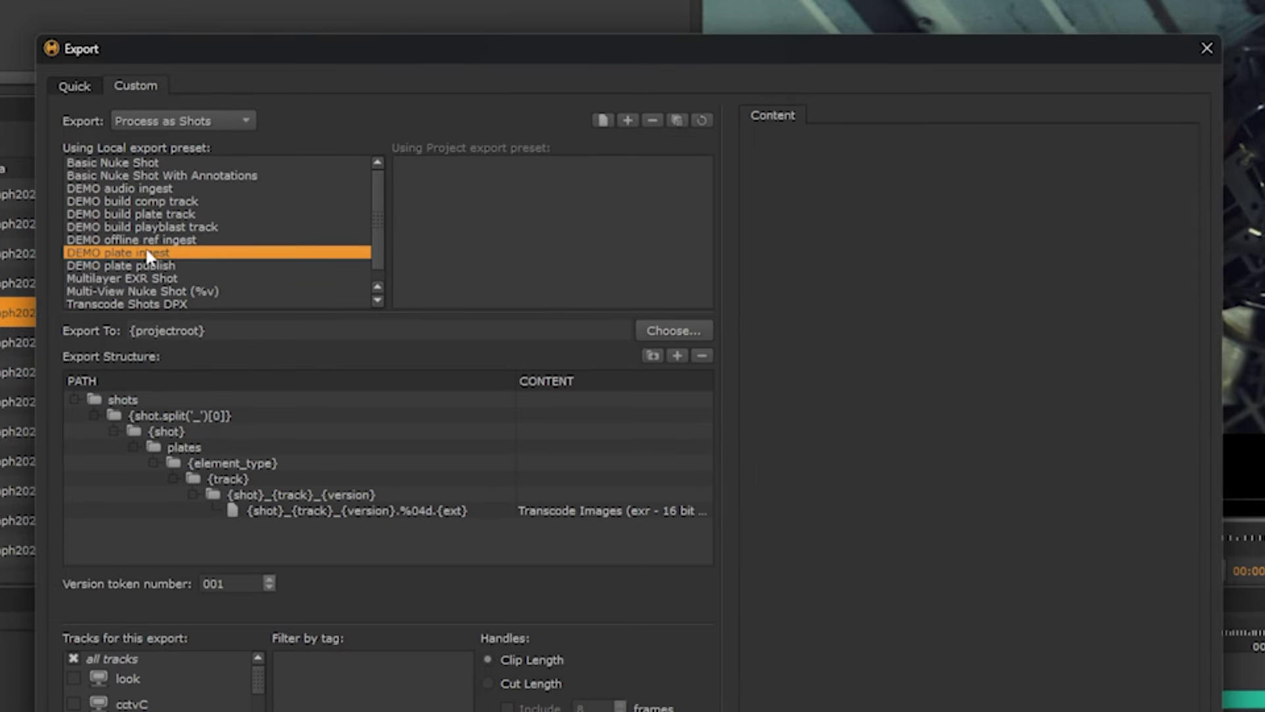
{"action": "left_click_drag", "start_coordinate": [151, 253], "coordinate": [496, 242]}
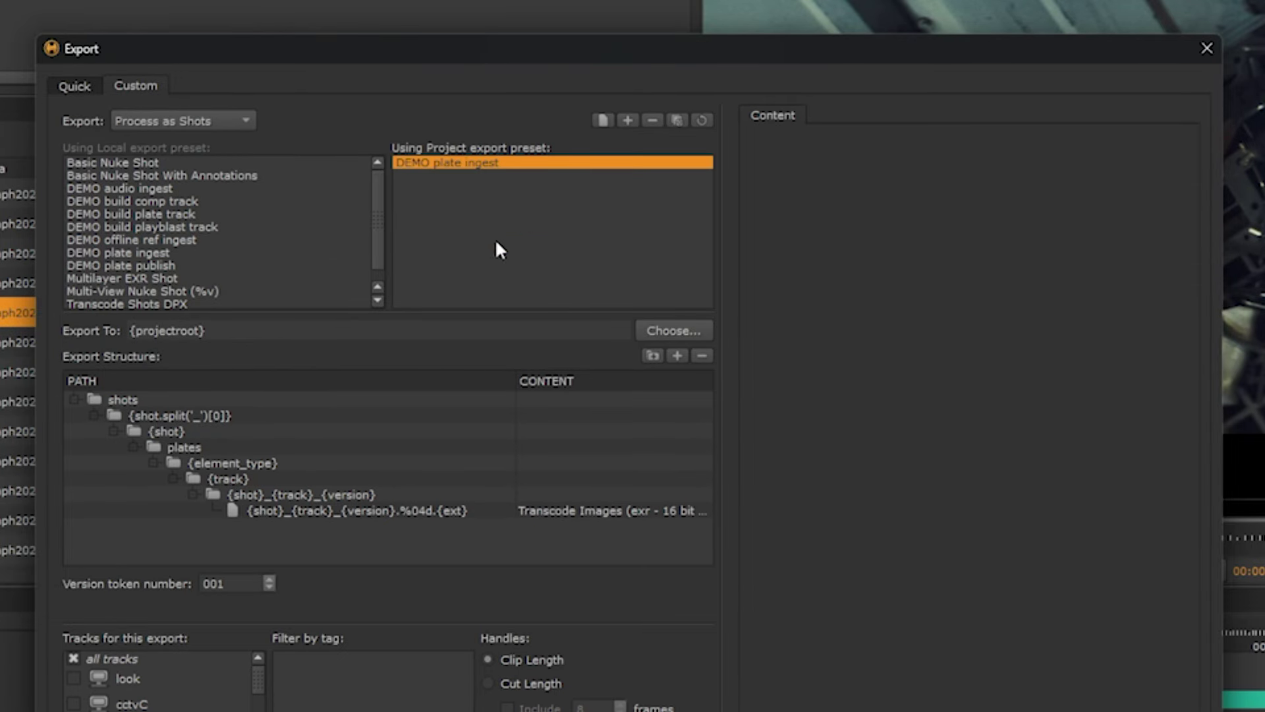
{"action": "double_click", "coordinate": [434, 160]}
{"action": "left_click_drag", "start_coordinate": [397, 163], "coordinate": [429, 169]}
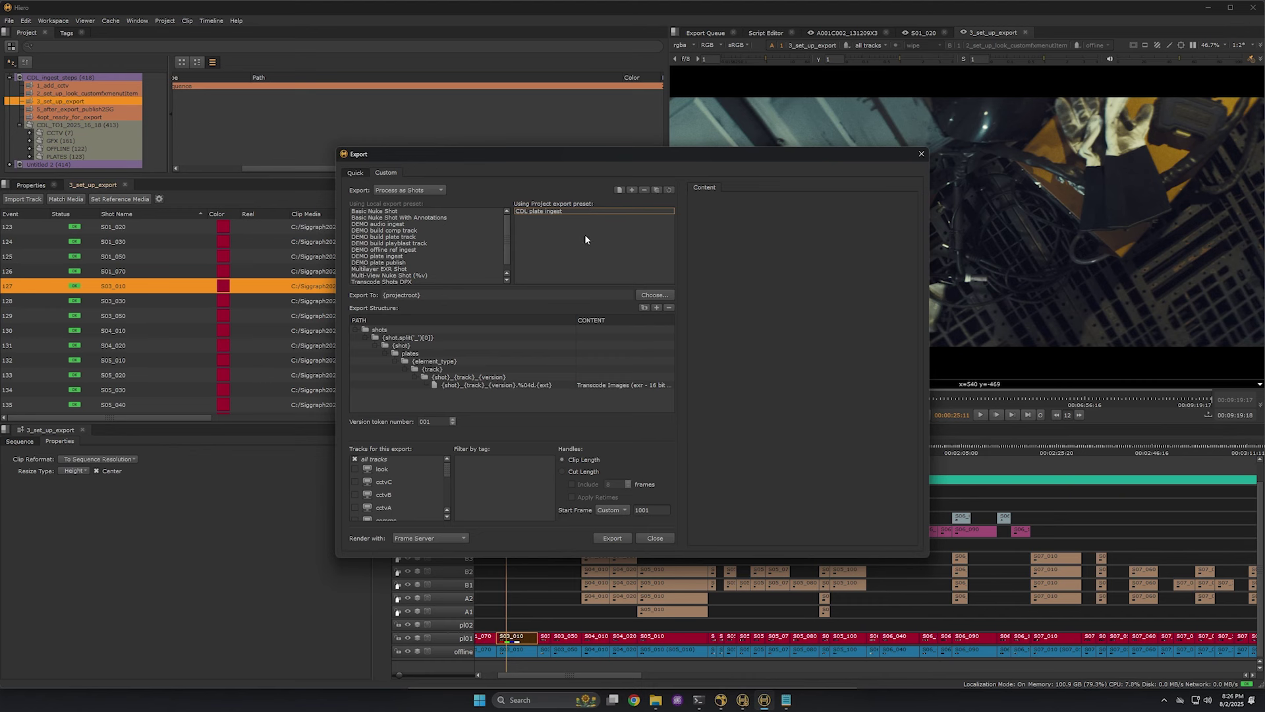
{"action": "key", "text": "Return"}
Check the resolved path of the folder and file levels in the CDL plate ingest structure, and close the export settings keeping the template changes.
{"action": "left_click", "coordinate": [393, 331]}
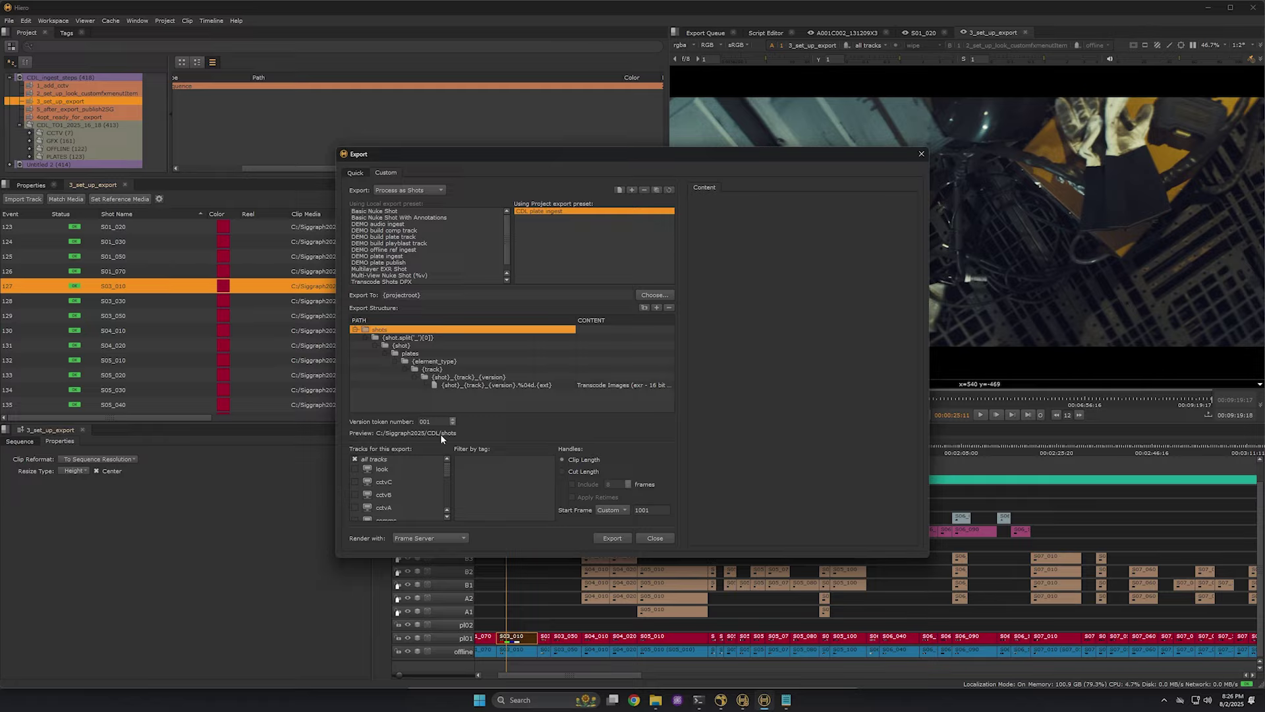
{"action": "left_click", "coordinate": [415, 344]}
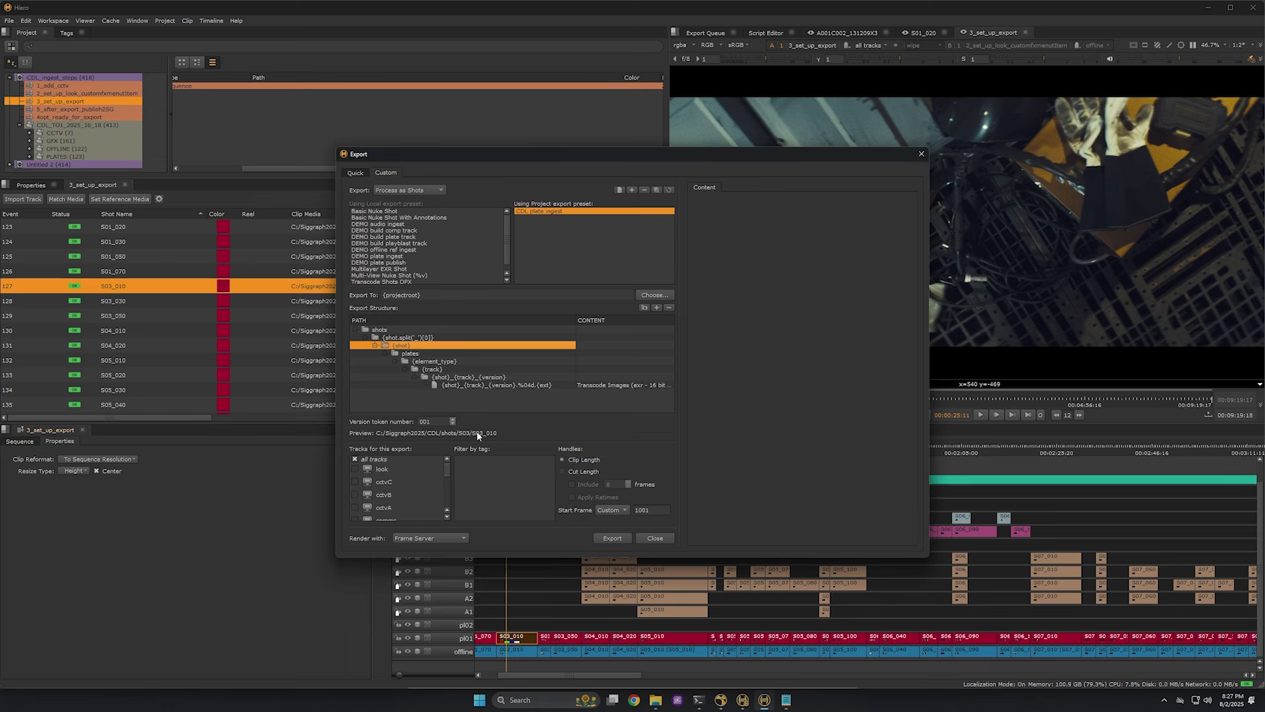
{"action": "left_click", "coordinate": [426, 354]}
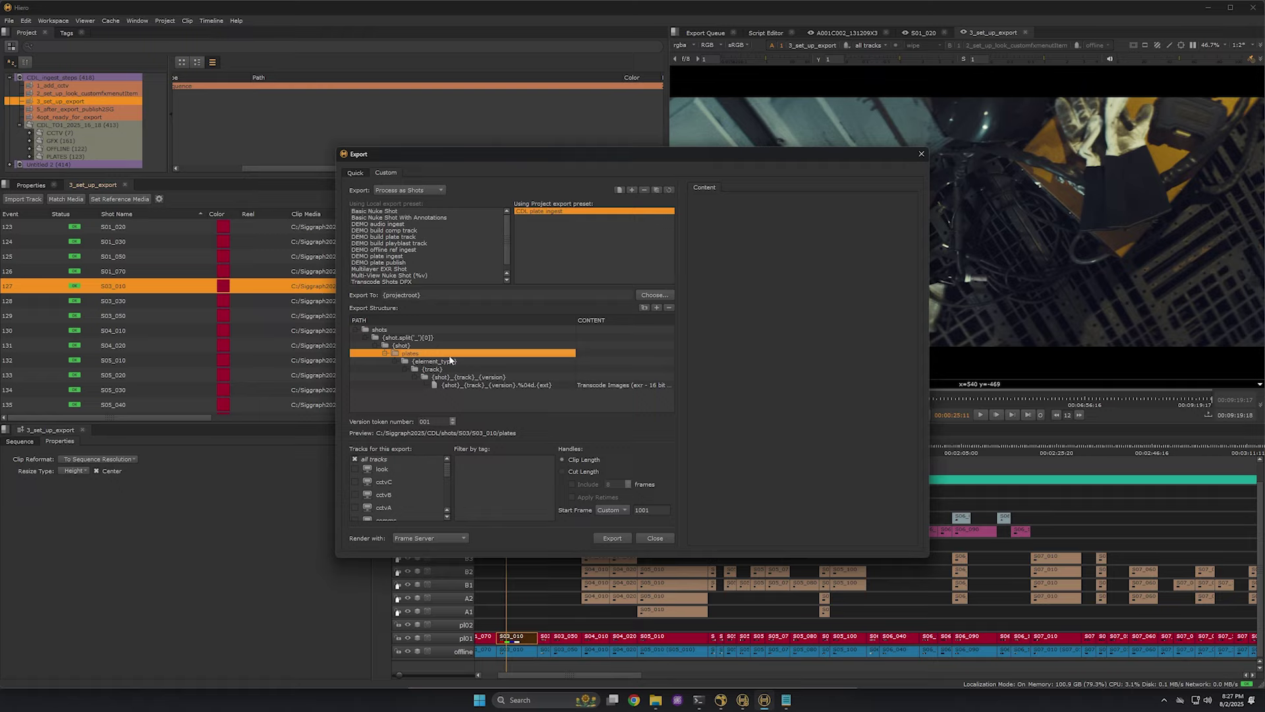
{"action": "left_click", "coordinate": [452, 361]}
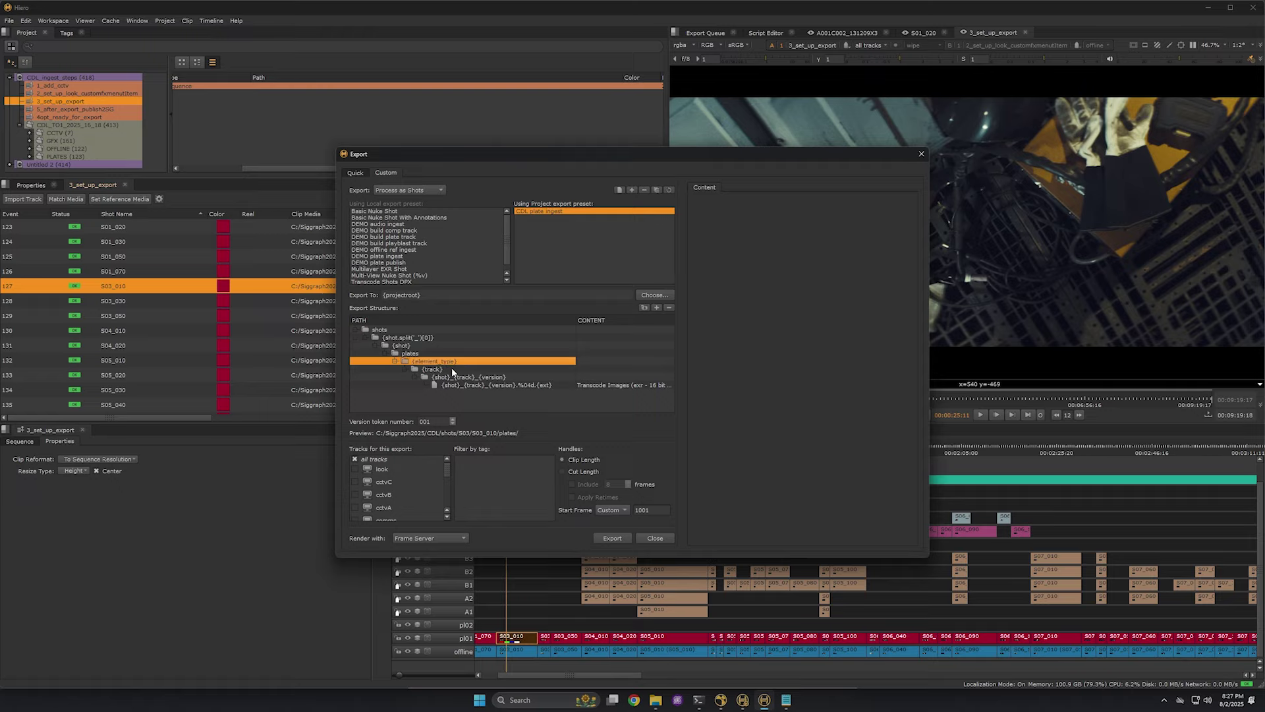
{"action": "left_click", "coordinate": [452, 369]}
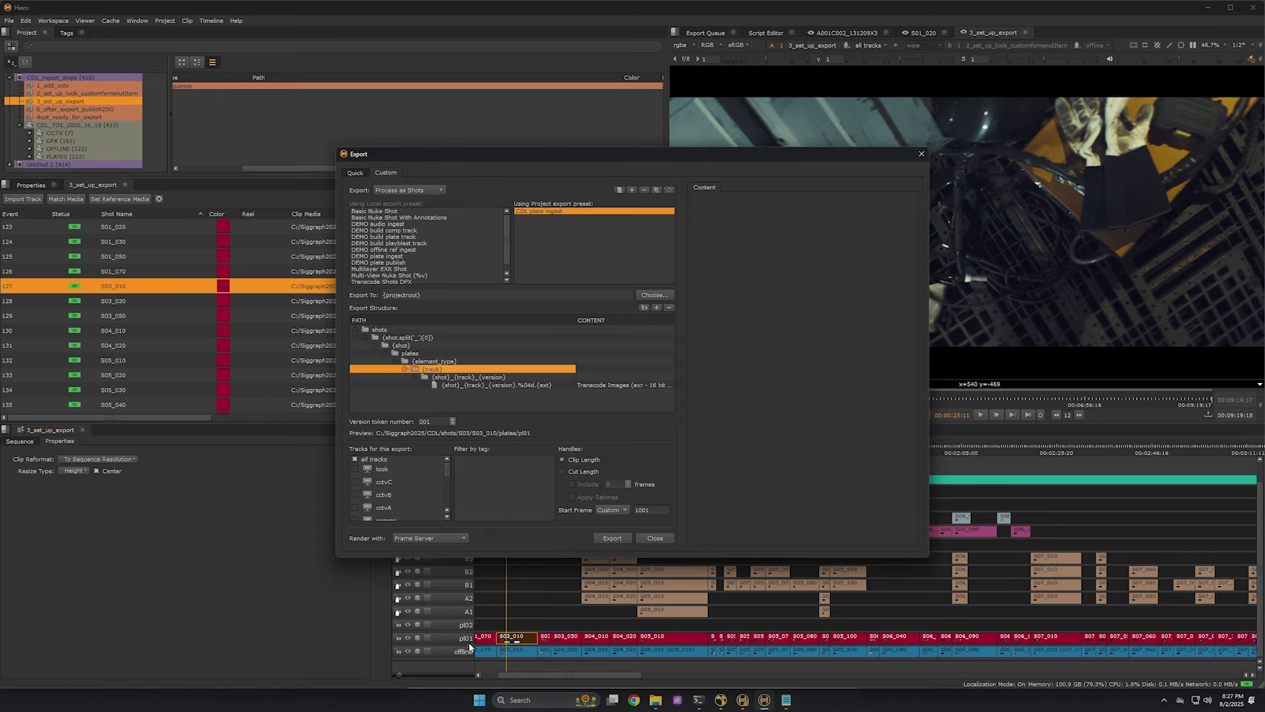
{"action": "left_click", "coordinate": [510, 388]}
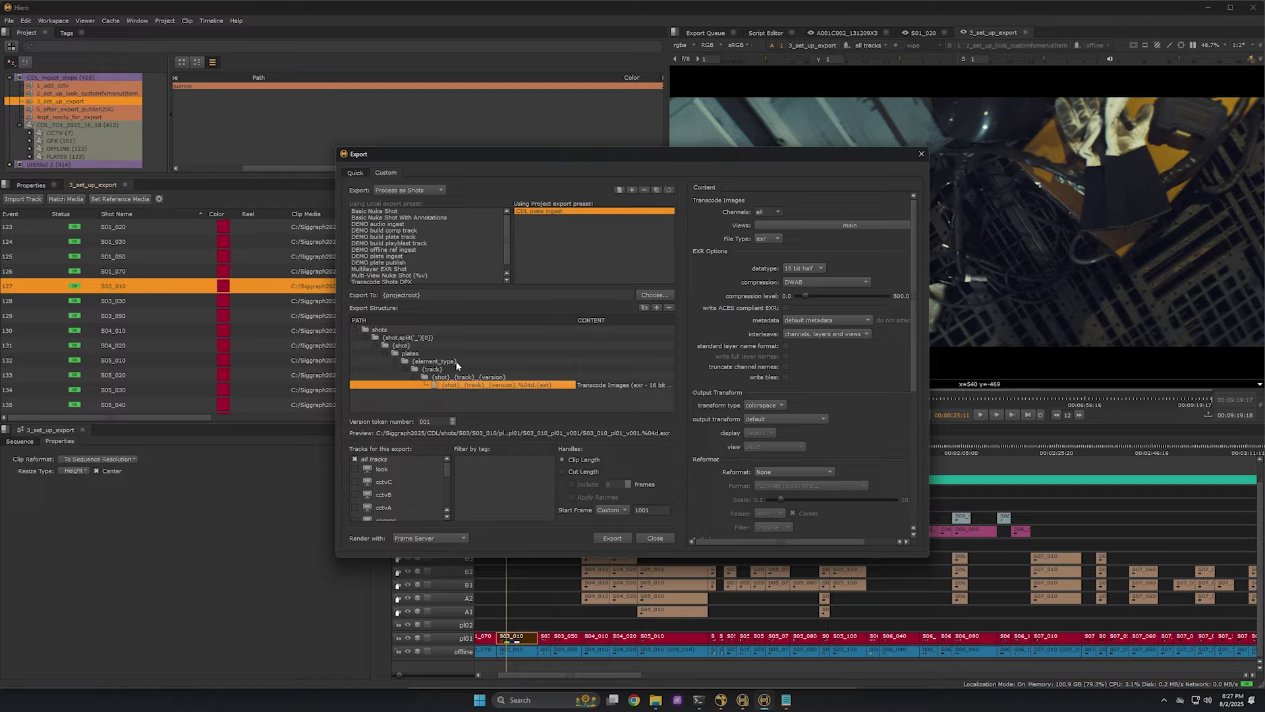
{"action": "mouse_move", "coordinate": [457, 366]}
{"action": "left_click", "coordinate": [654, 538]}
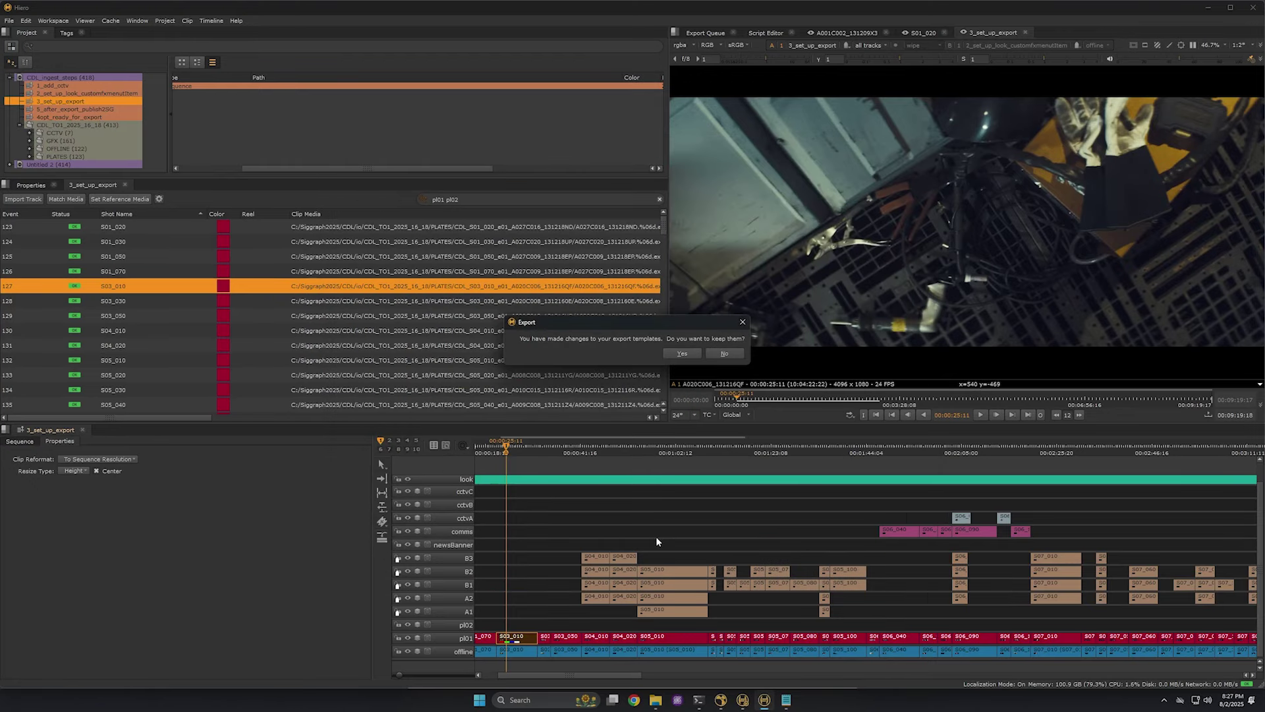
{"action": "left_click", "coordinate": [683, 354]}
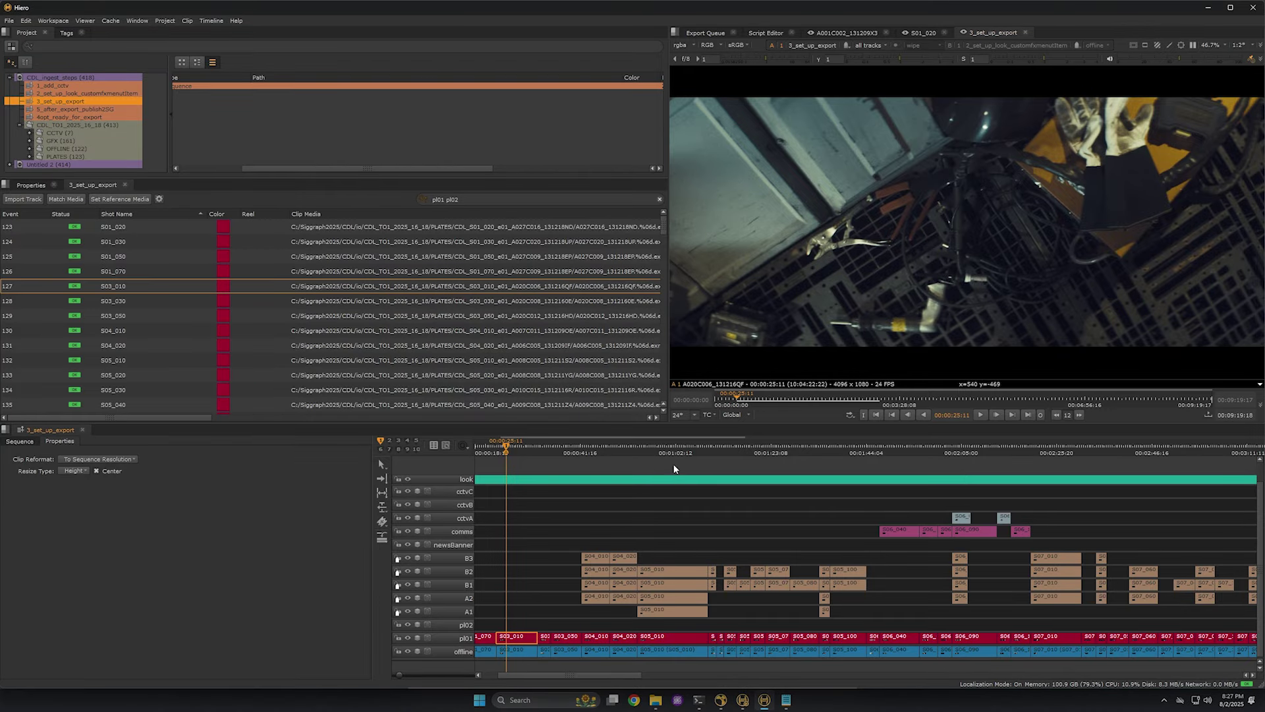
Highlight the graphics clips on tracks A1 up to comms, and the CCTV clips on the cctv tracks, across the whole timeline.
{"action": "scroll", "coordinate": [670, 464], "scroll_direction": "down", "scroll_amount": 3}
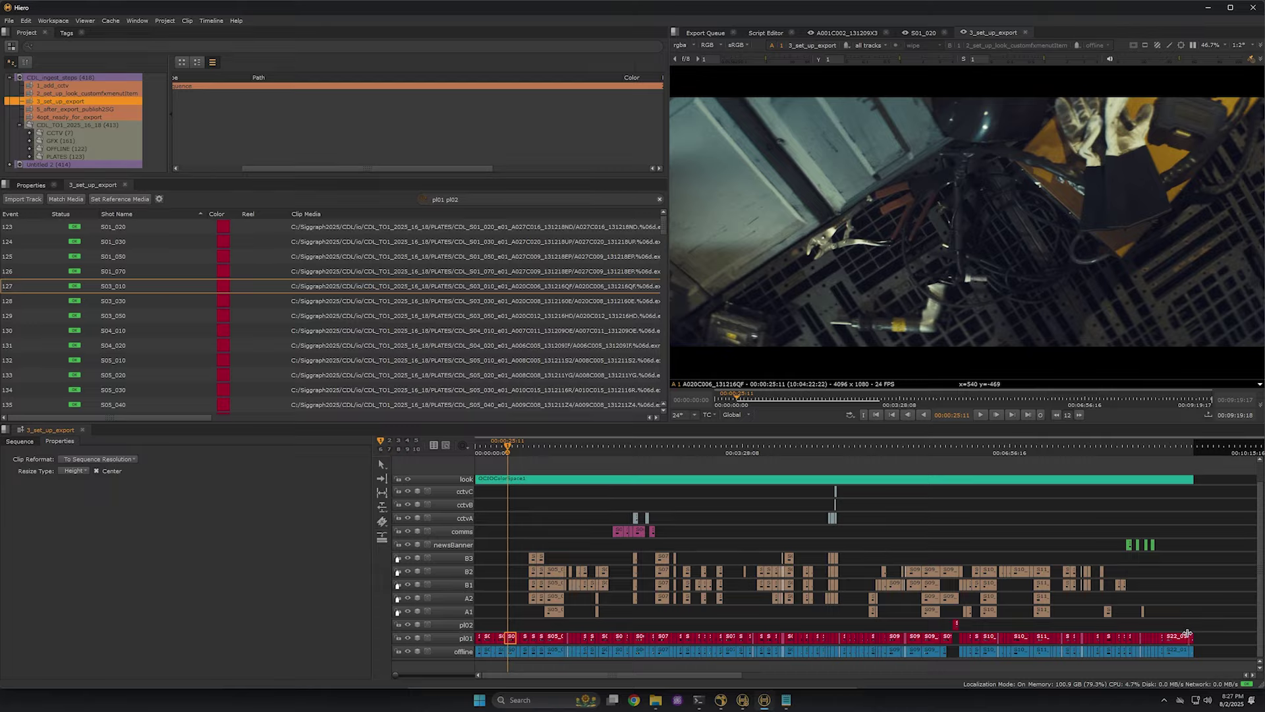
{"action": "left_click_drag", "start_coordinate": [1197, 617], "coordinate": [479, 533]}
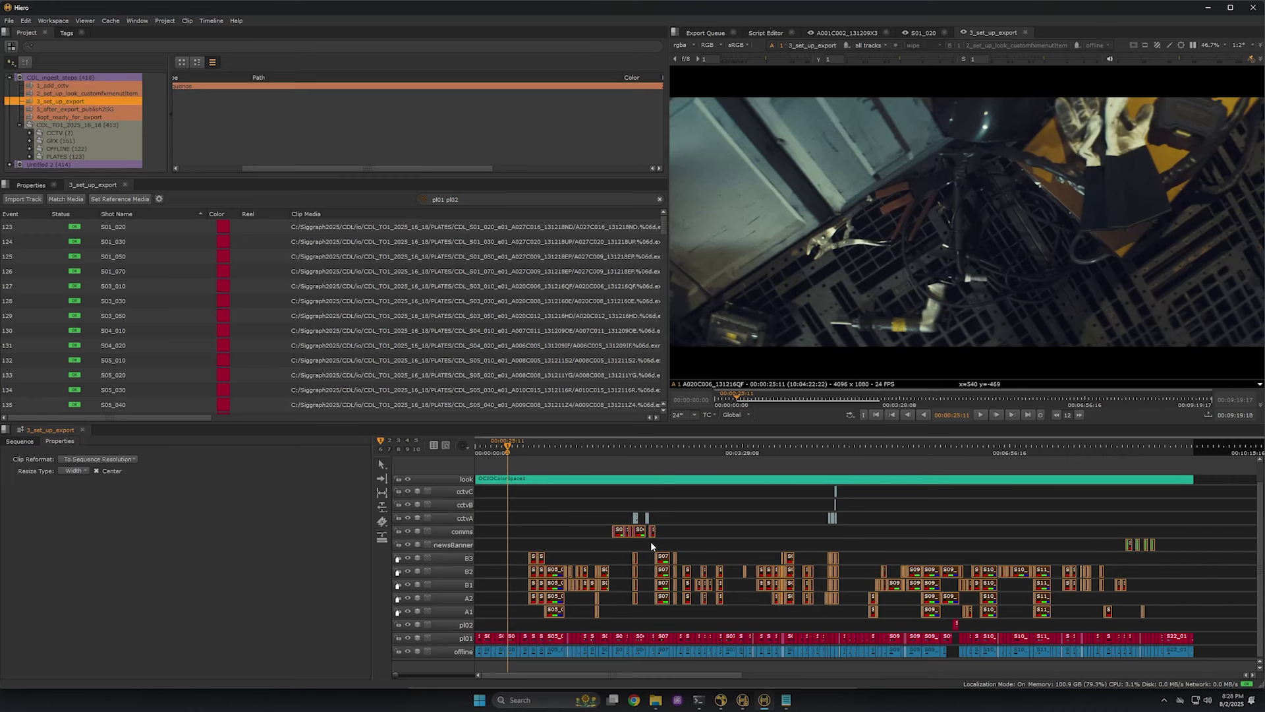
{"action": "left_click_drag", "start_coordinate": [860, 521], "coordinate": [580, 493]}
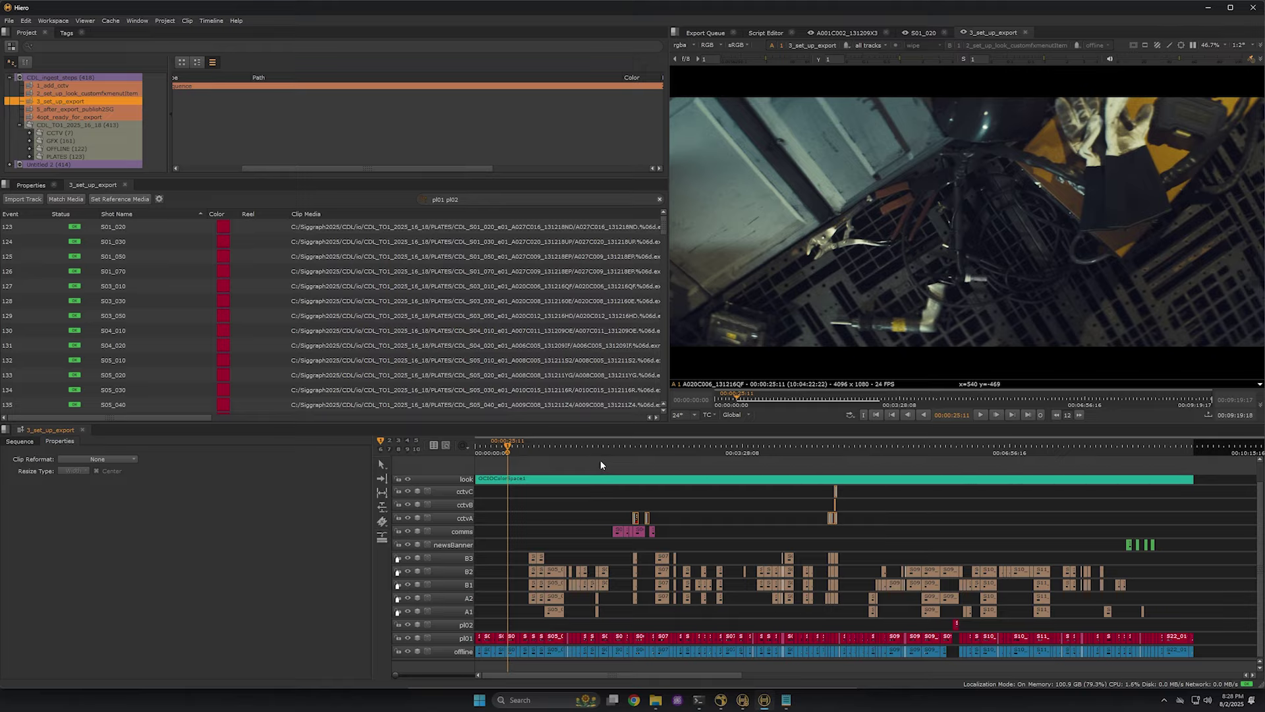
Create a new tag named ExportInfo_gfx in the CDL_ingest_steps project's tags.
{"action": "left_click", "coordinate": [66, 33]}
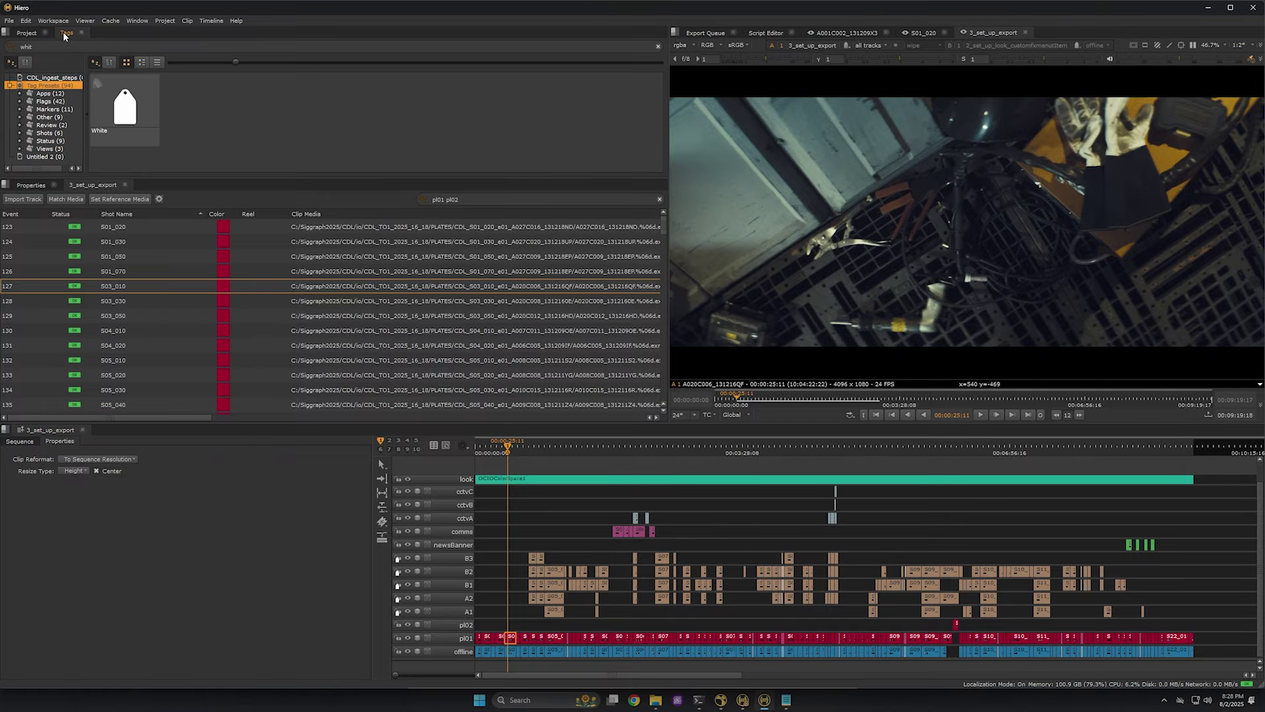
{"action": "left_click", "coordinate": [45, 77]}
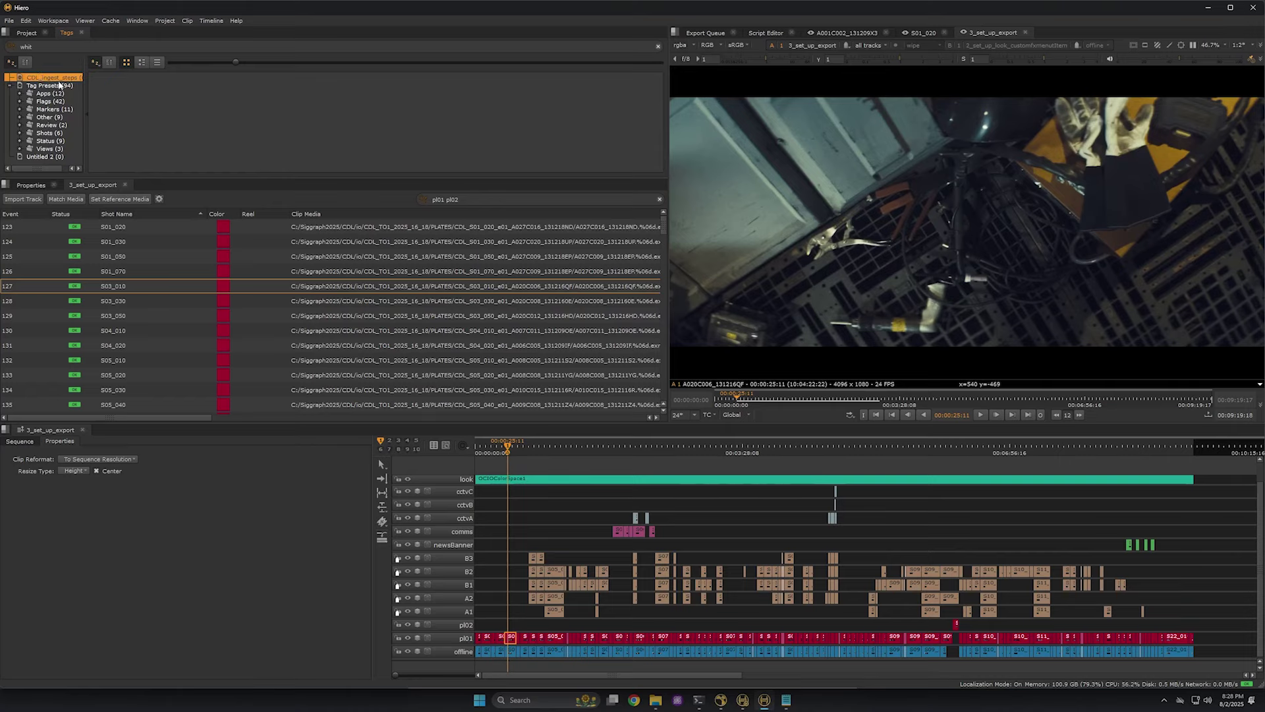
{"action": "right_click", "coordinate": [196, 101]}
{"action": "mouse_move", "coordinate": [231, 106]}
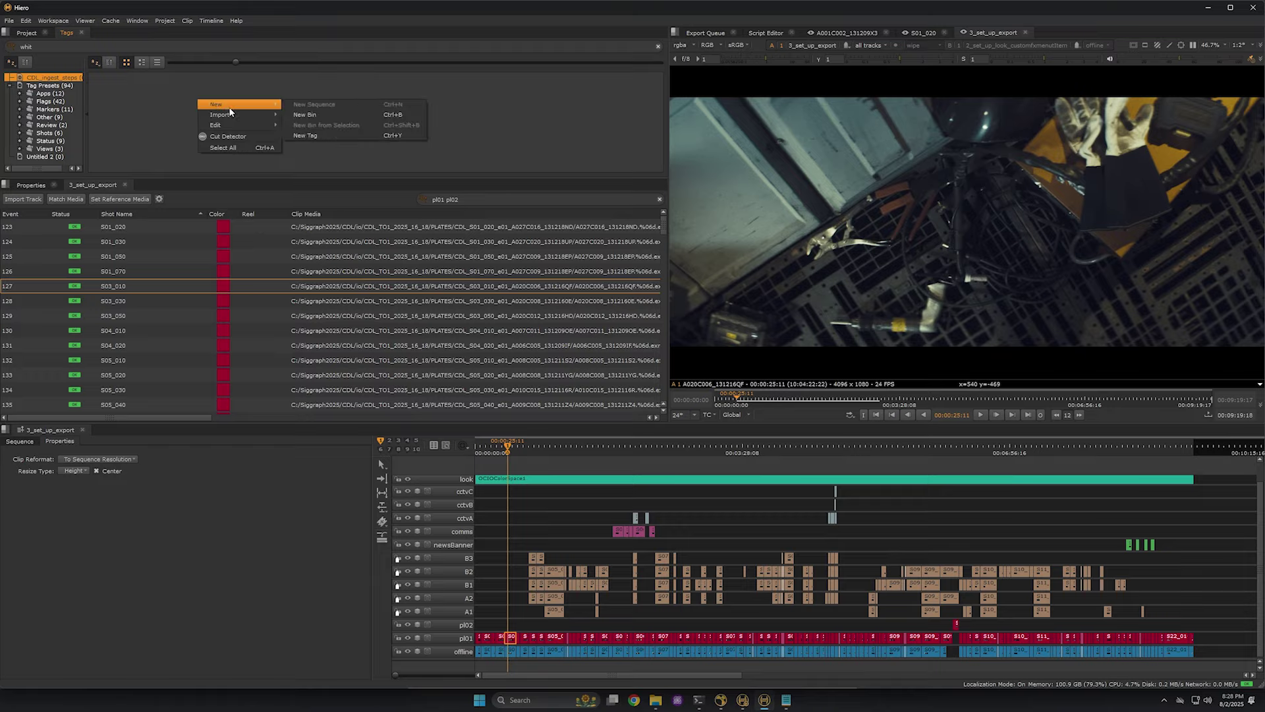
{"action": "left_click", "coordinate": [313, 134]}
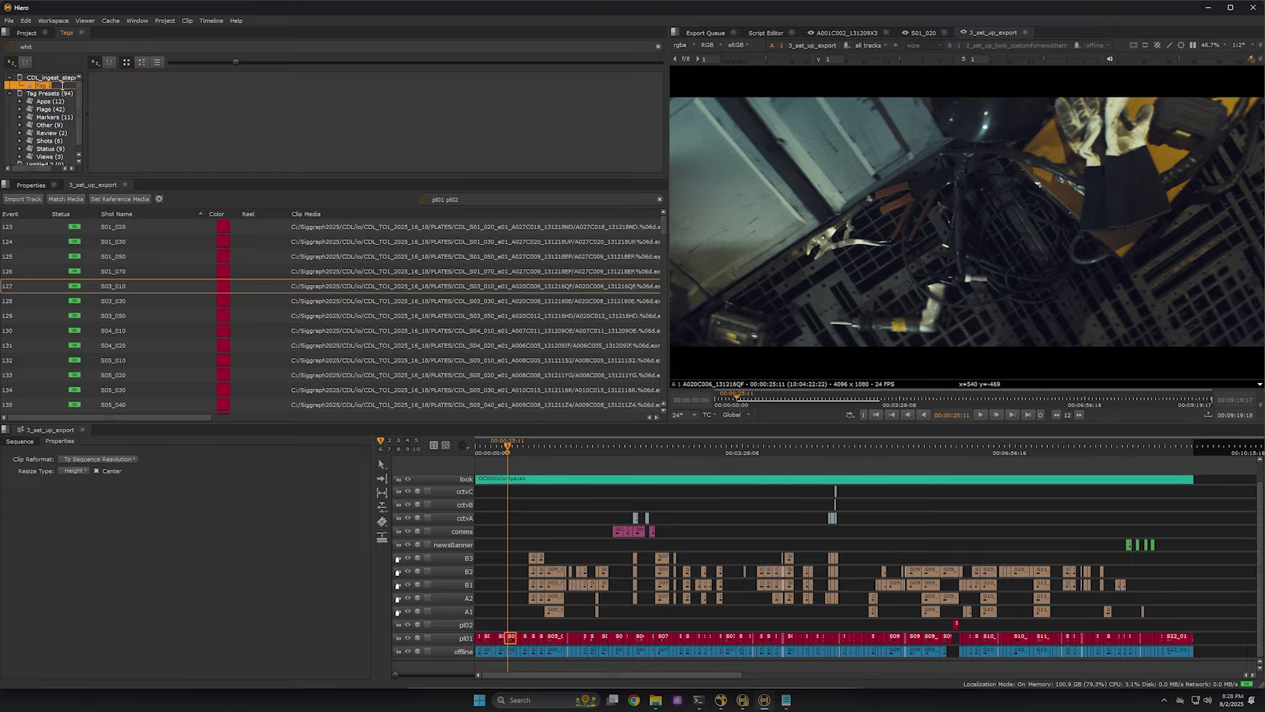
{"action": "type", "text": "Export"}
{"action": "type", "text": "Info_glo"}
{"action": "type", "text": "x"}
{"action": "key", "text": "Return"}
Give the ExportInfo_gfx tag an element_type key with the value GFX and the Tag3Star icon.
{"action": "key", "text": "Return"}
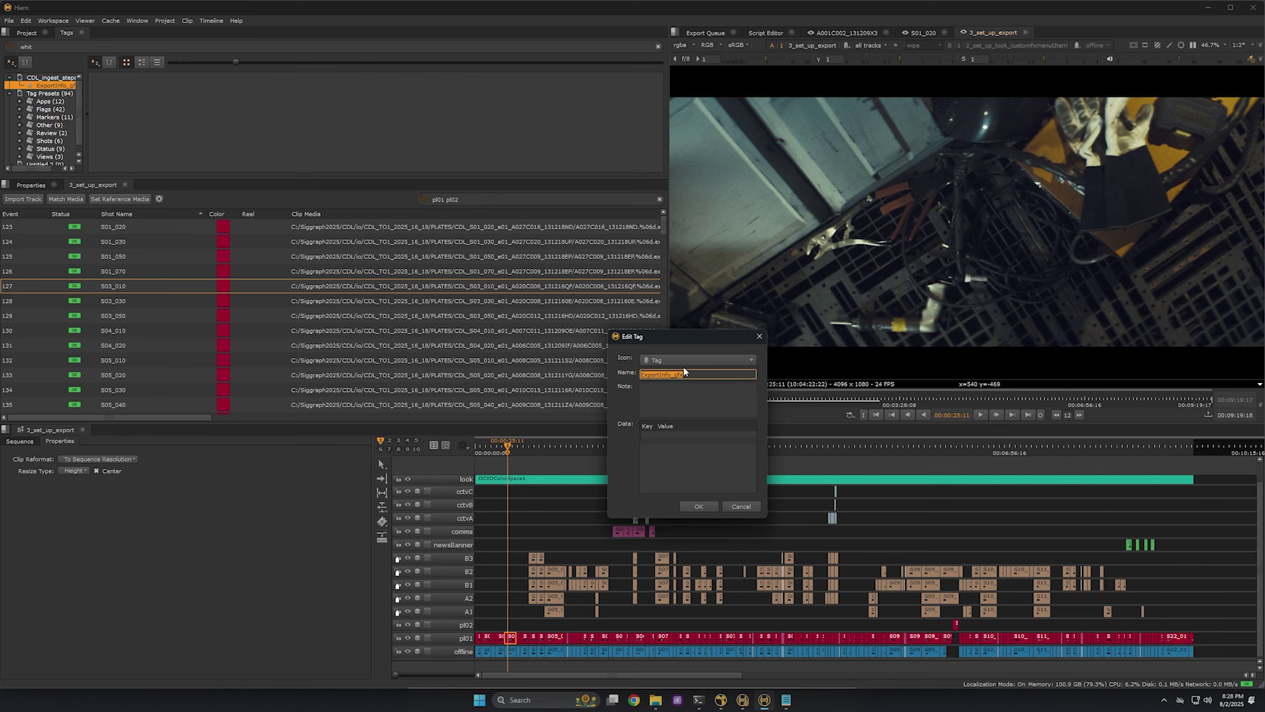
{"action": "left_click", "coordinate": [661, 427]}
{"action": "double_click", "coordinate": [674, 432]}
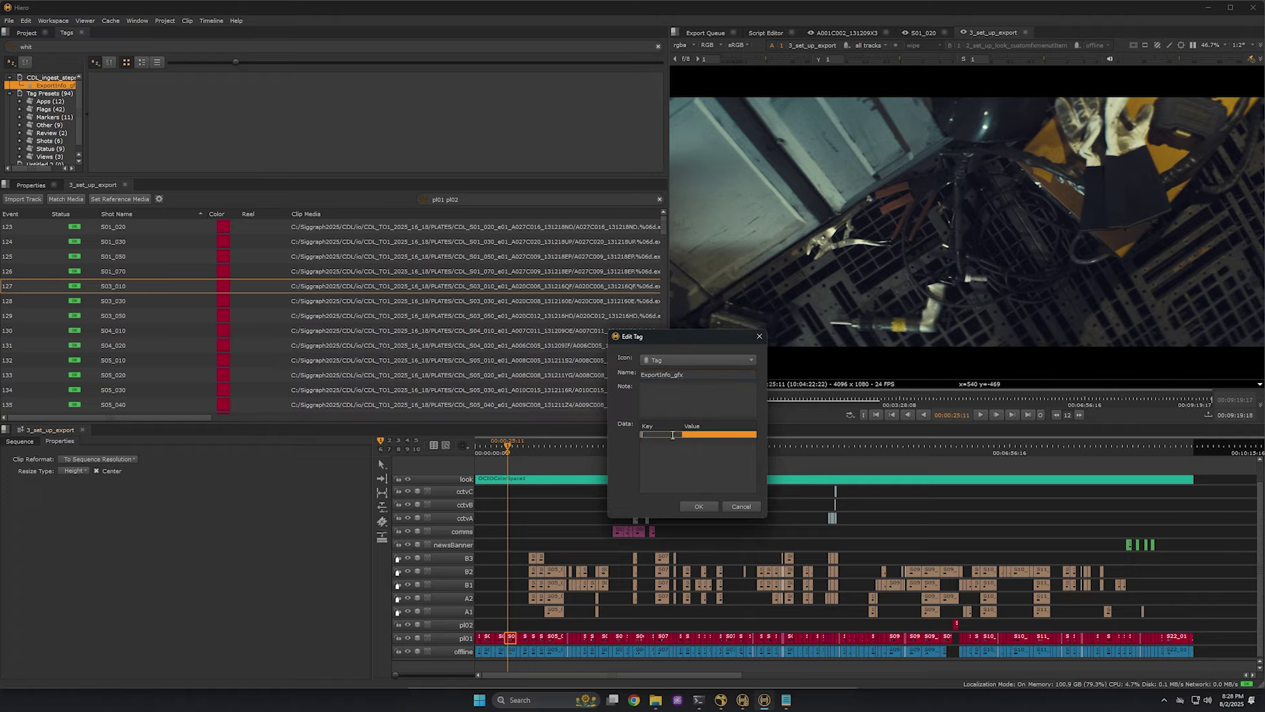
{"action": "type", "text": "element_type"}
{"action": "double_click", "coordinate": [689, 435]}
{"action": "left_click", "coordinate": [690, 360]}
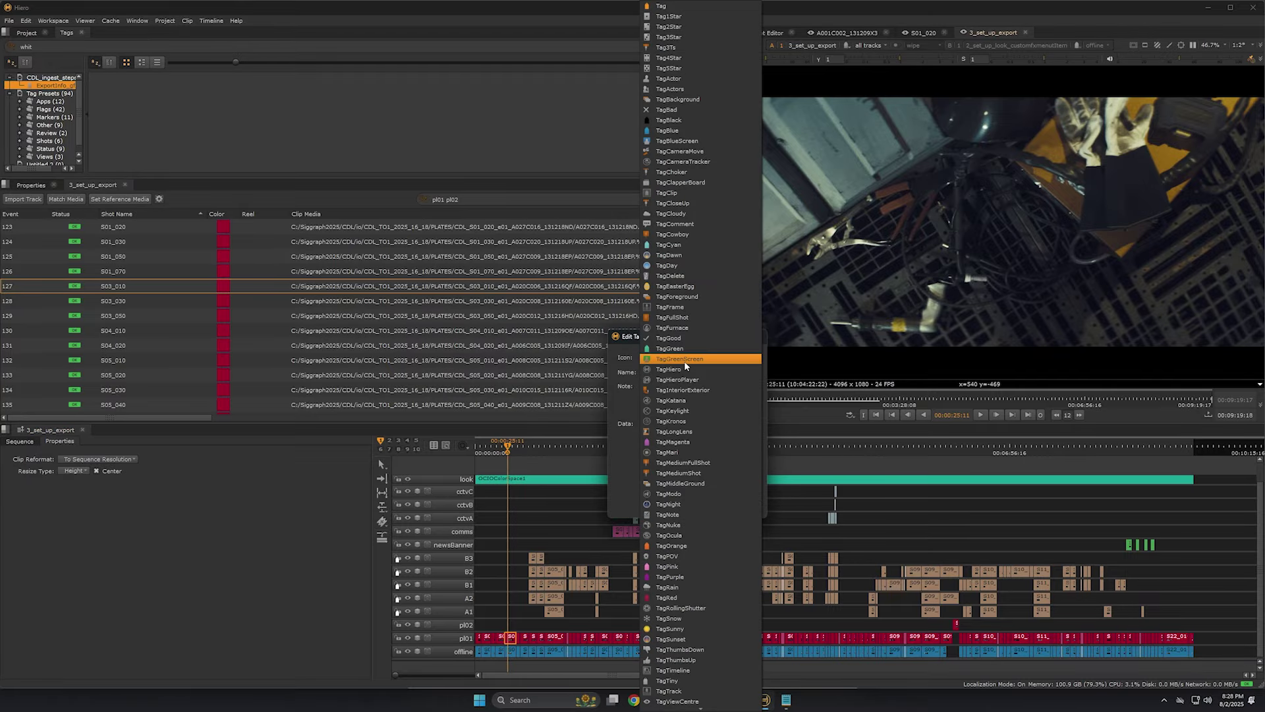
{"action": "left_click", "coordinate": [700, 36]}
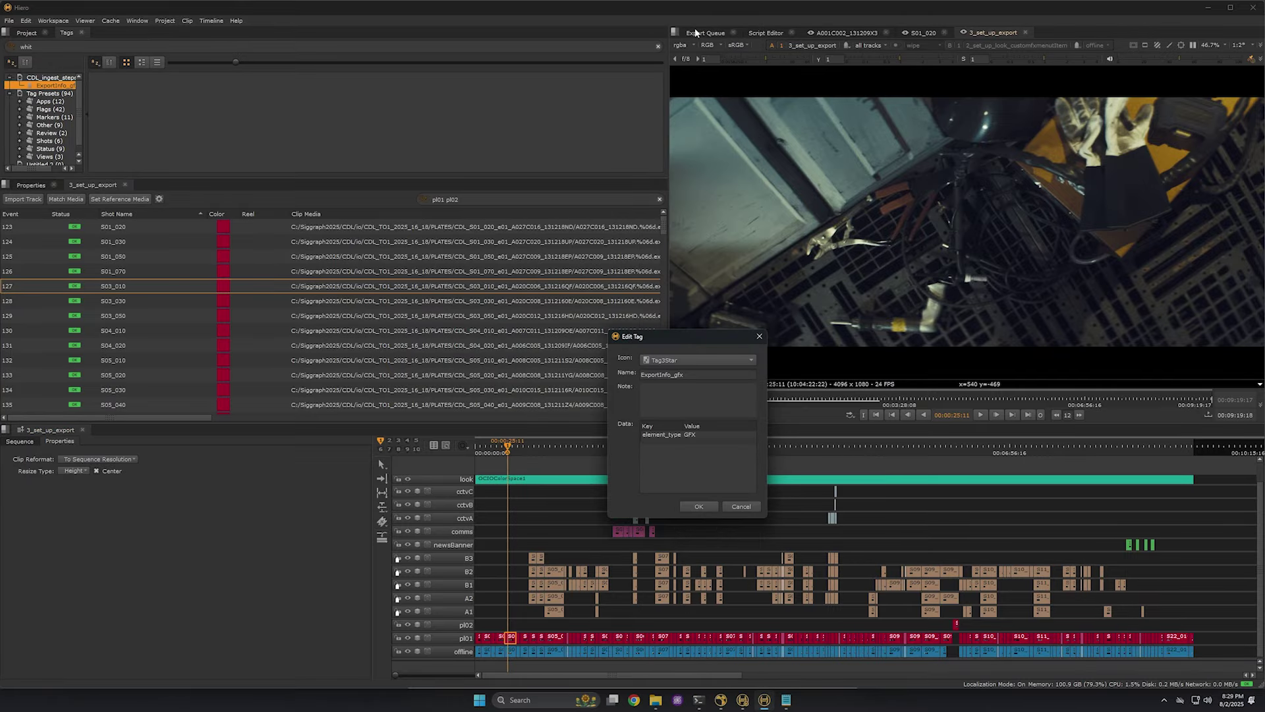
{"action": "left_click", "coordinate": [700, 506]}
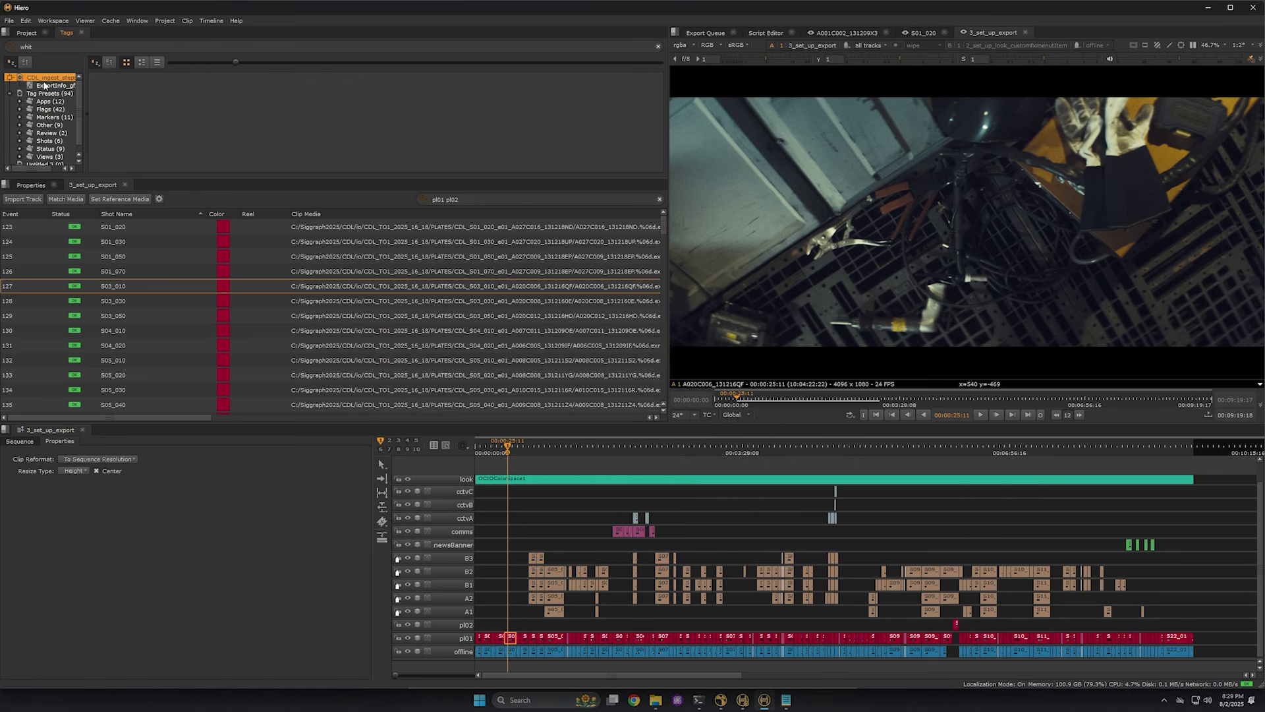
Clear the tag search and remove the pl01 pl02 filter from the 3_set_up_export spreadsheet.
{"action": "left_click", "coordinate": [660, 47]}
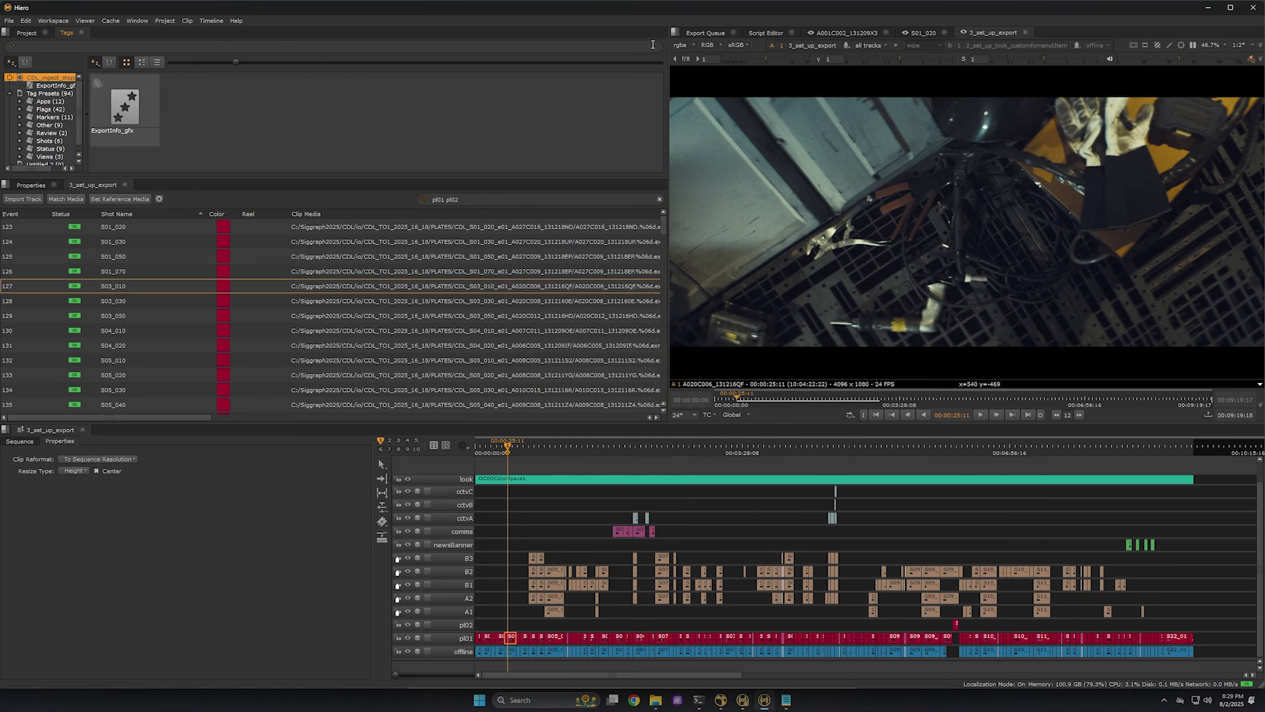
{"action": "left_click_drag", "start_coordinate": [469, 199], "coordinate": [386, 201]}
{"action": "key", "text": "BackSpace"}
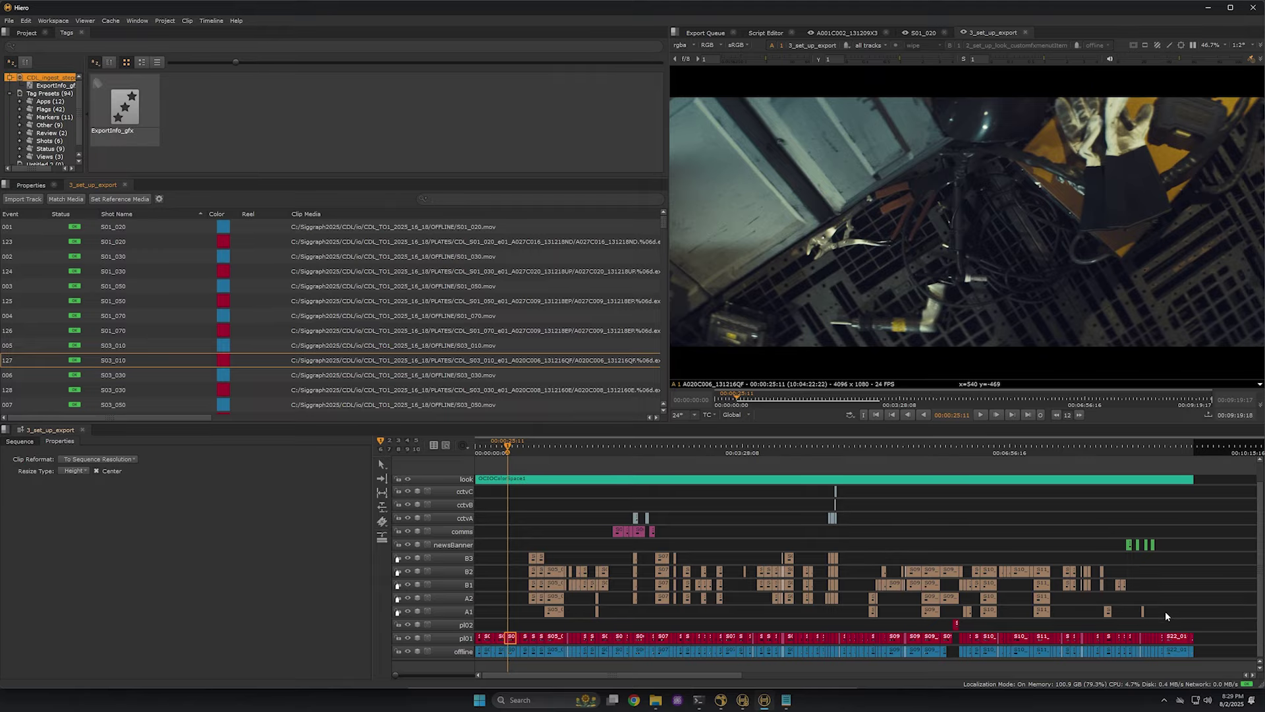
Select all clips on tracks A1 to B3, newsBanner and comms, and apply the ExportInfo_gfx tag to them.
{"action": "left_click_drag", "start_coordinate": [1166, 612], "coordinate": [411, 559]}
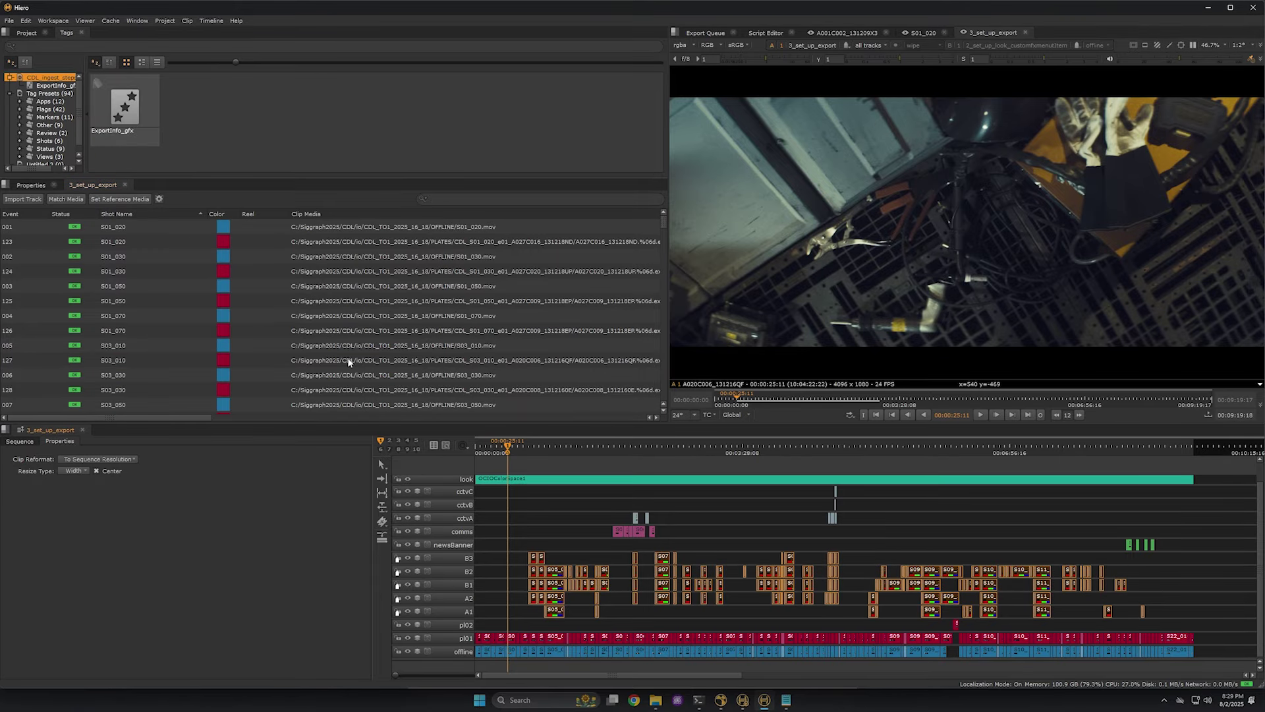
{"action": "left_click_drag", "start_coordinate": [1167, 544], "coordinate": [488, 533]}
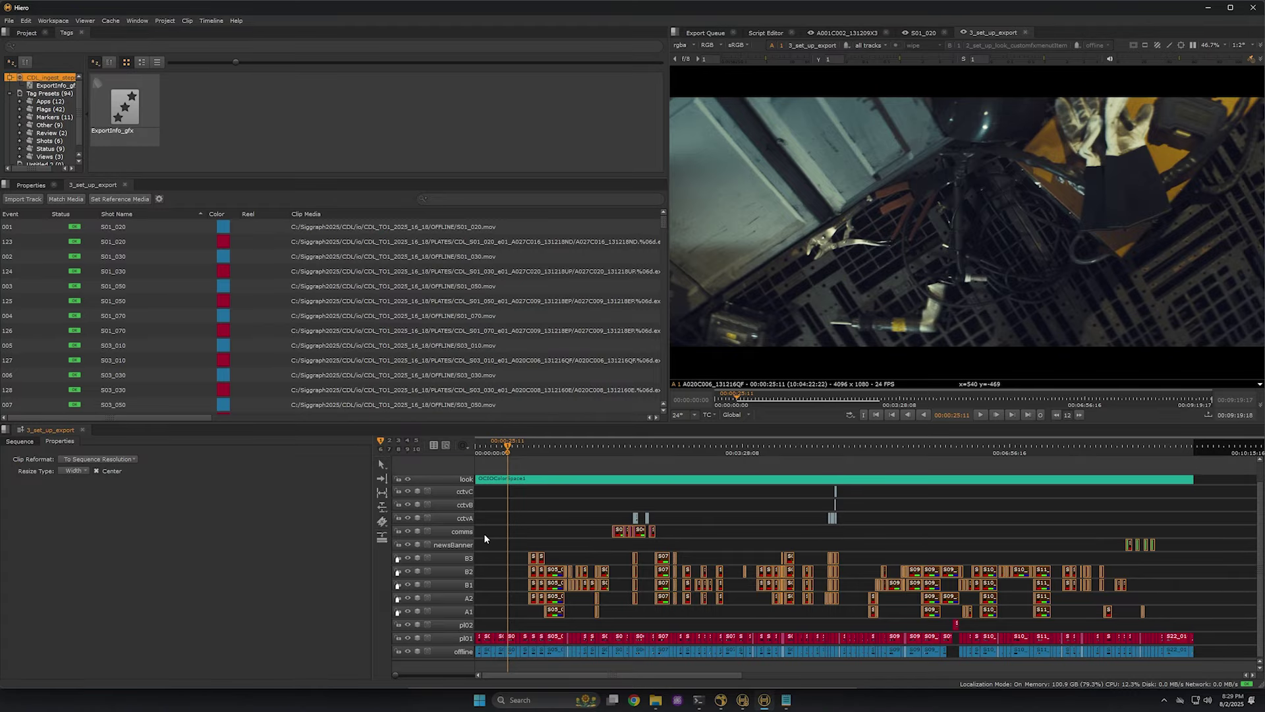
{"action": "left_click_drag", "start_coordinate": [135, 110], "coordinate": [641, 531]}
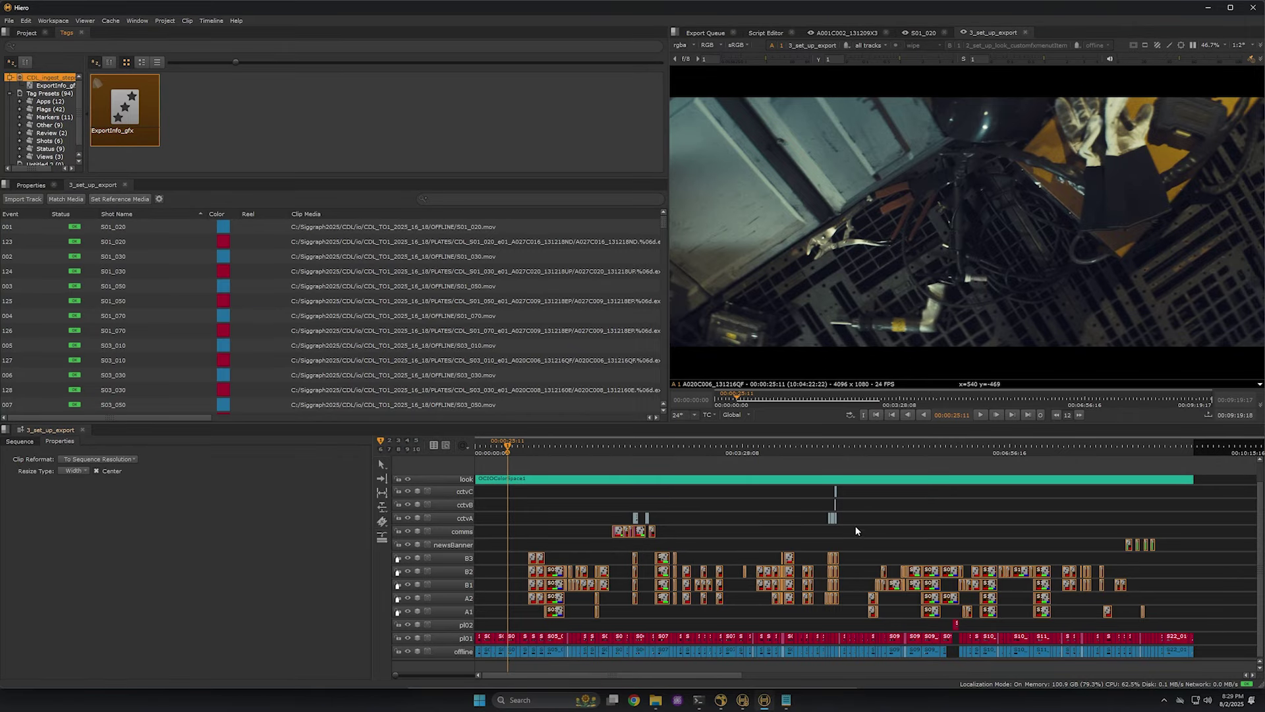
Select the clips on the cctvA, cctvB and cctvC tracks, and duplicate the ExportInfo_gfx tag.
{"action": "left_click_drag", "start_coordinate": [857, 522], "coordinate": [593, 495]}
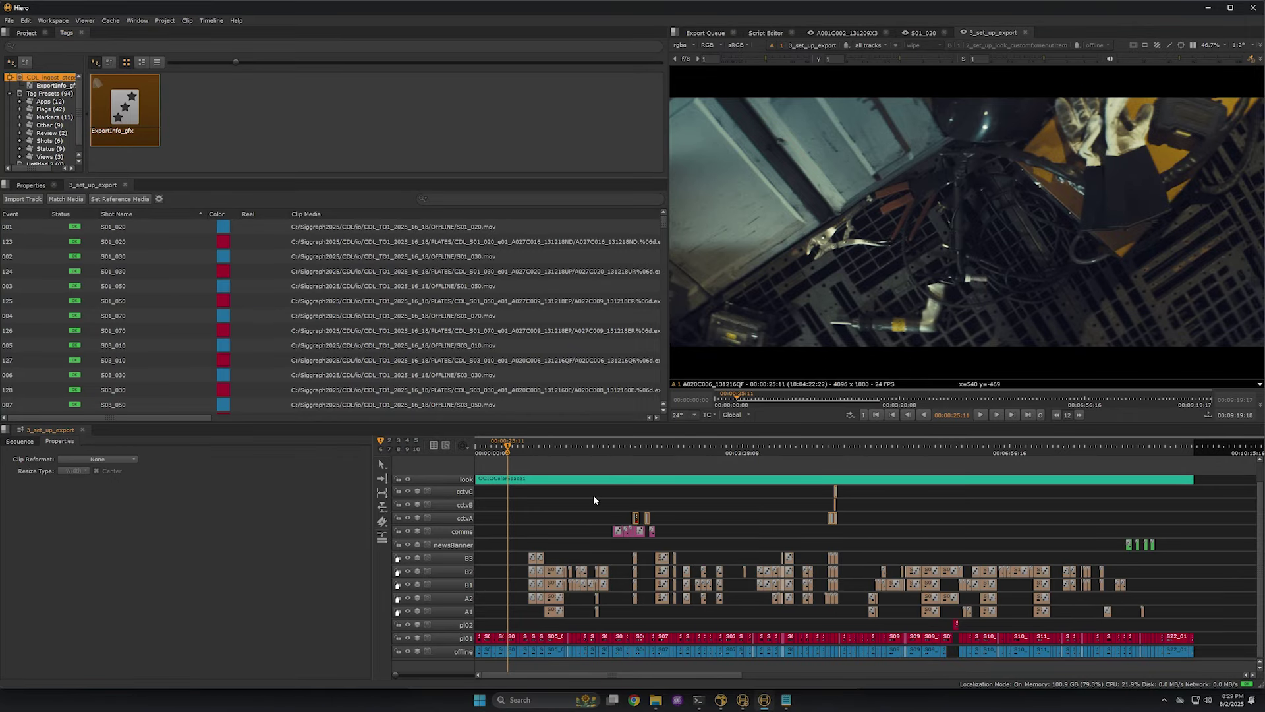
{"action": "right_click", "coordinate": [140, 110]}
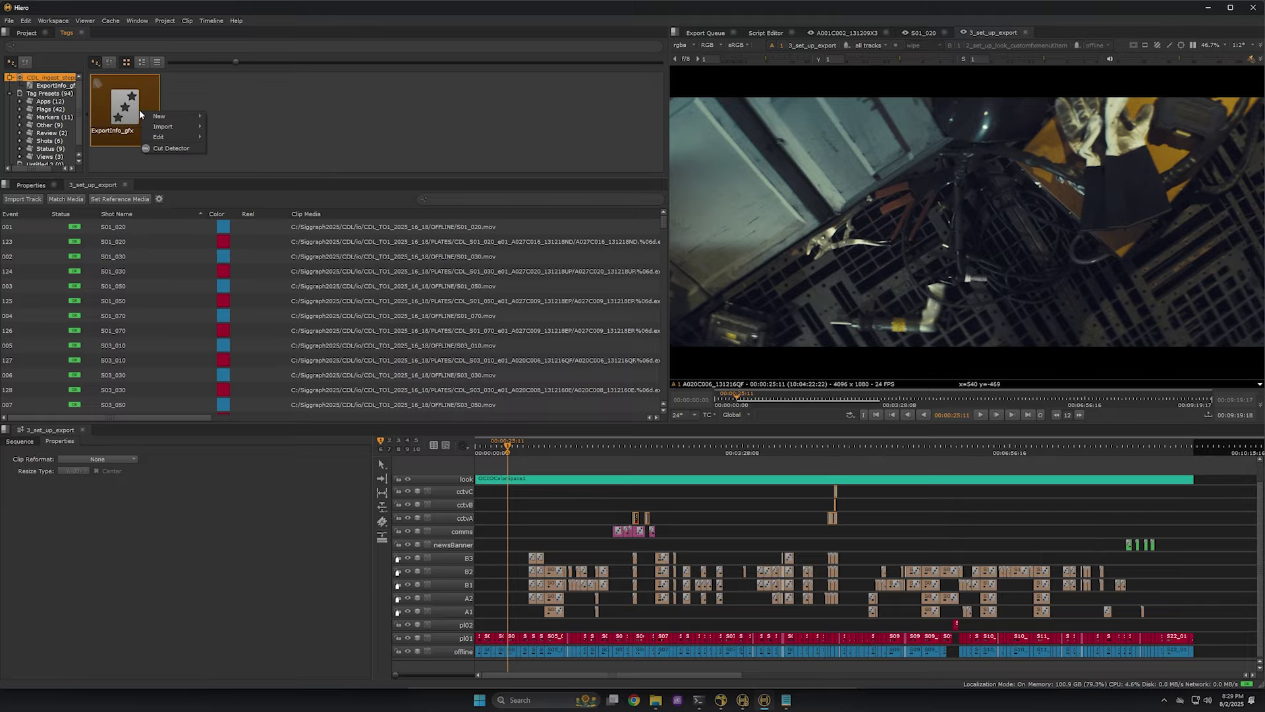
{"action": "mouse_move", "coordinate": [144, 116]}
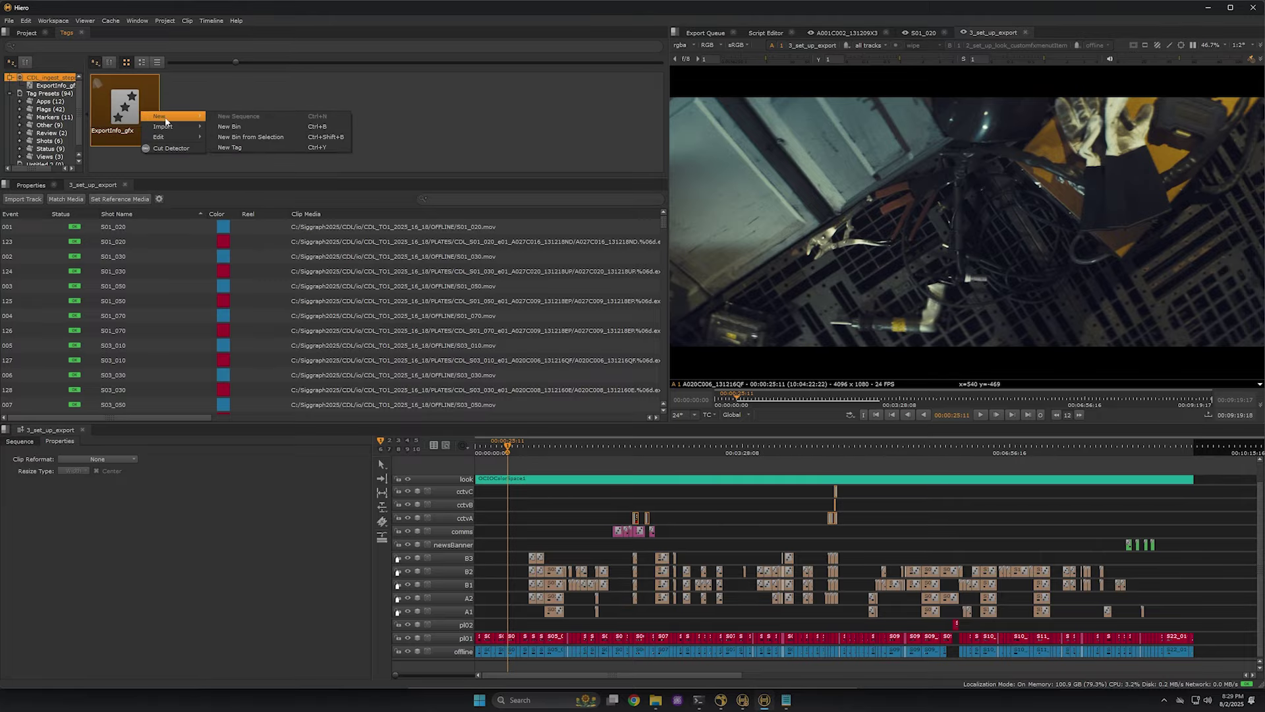
{"action": "mouse_move", "coordinate": [166, 136]}
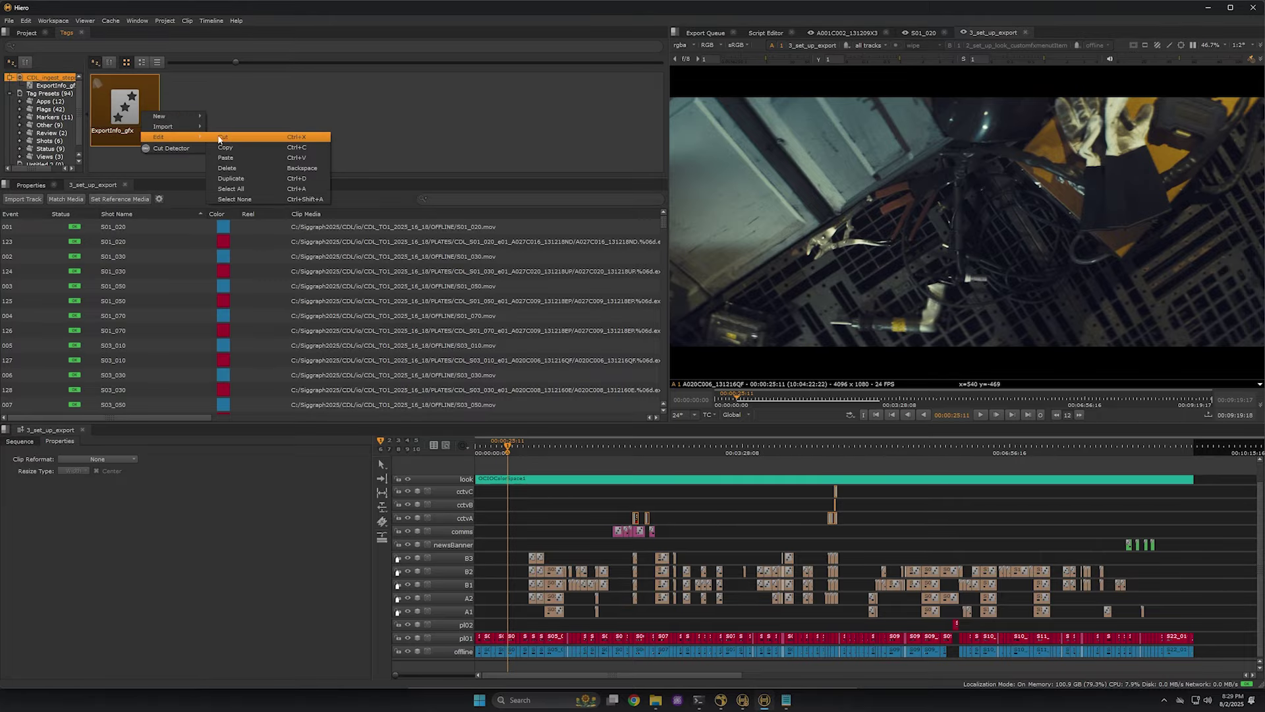
{"action": "left_click", "coordinate": [232, 179]}
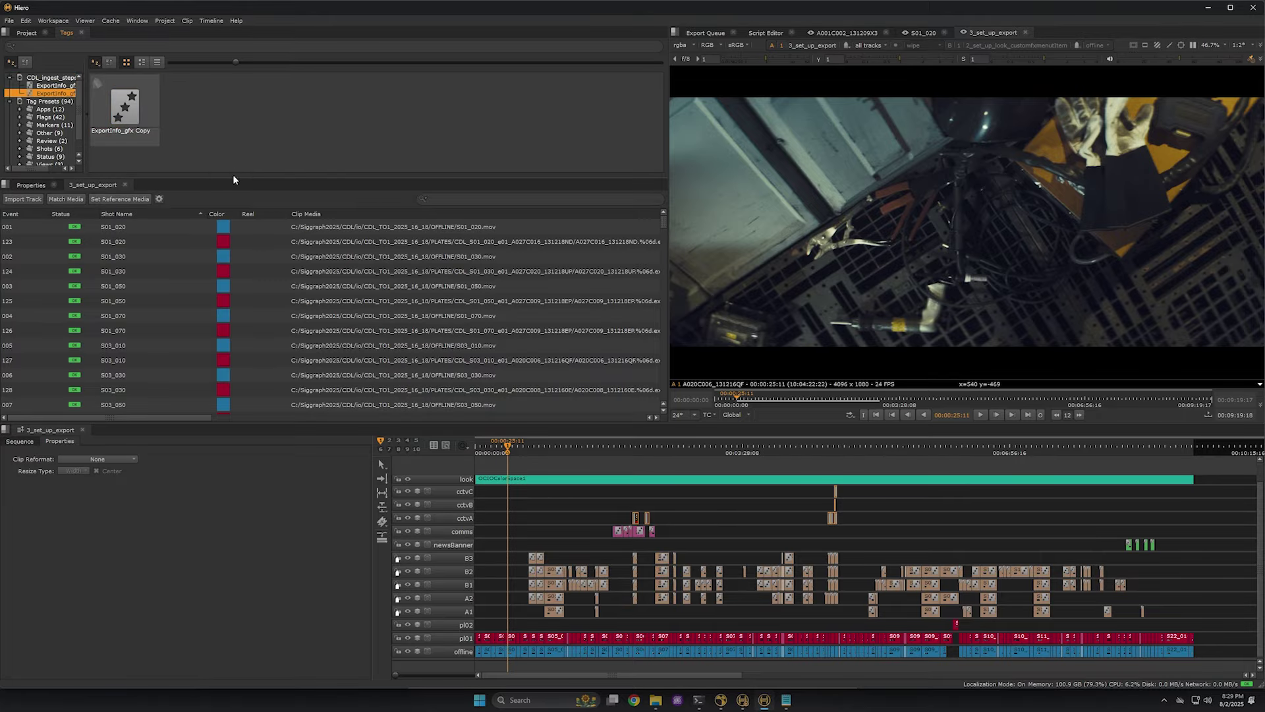
Rename the duplicated tag as ExportInfo_cctv.
{"action": "double_click", "coordinate": [65, 97]}
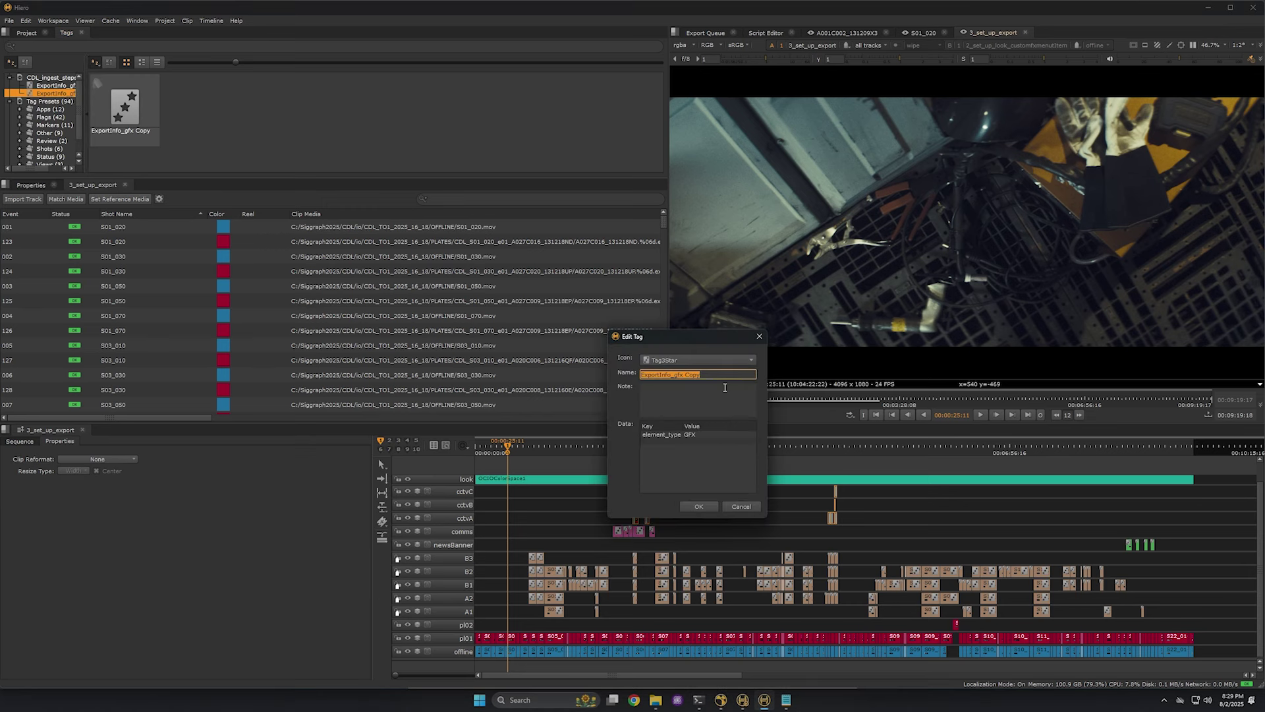
{"action": "key", "text": "End"}
{"action": "key", "text": "shift+Left"}
{"action": "key", "text": "shift+Left"}
{"action": "key", "text": "shift+Left"}
{"action": "key", "text": "shift+Left"}
{"action": "key", "text": "shift+Left"}
{"action": "key", "text": "shift+Left"}
{"action": "type", "text": "c"}
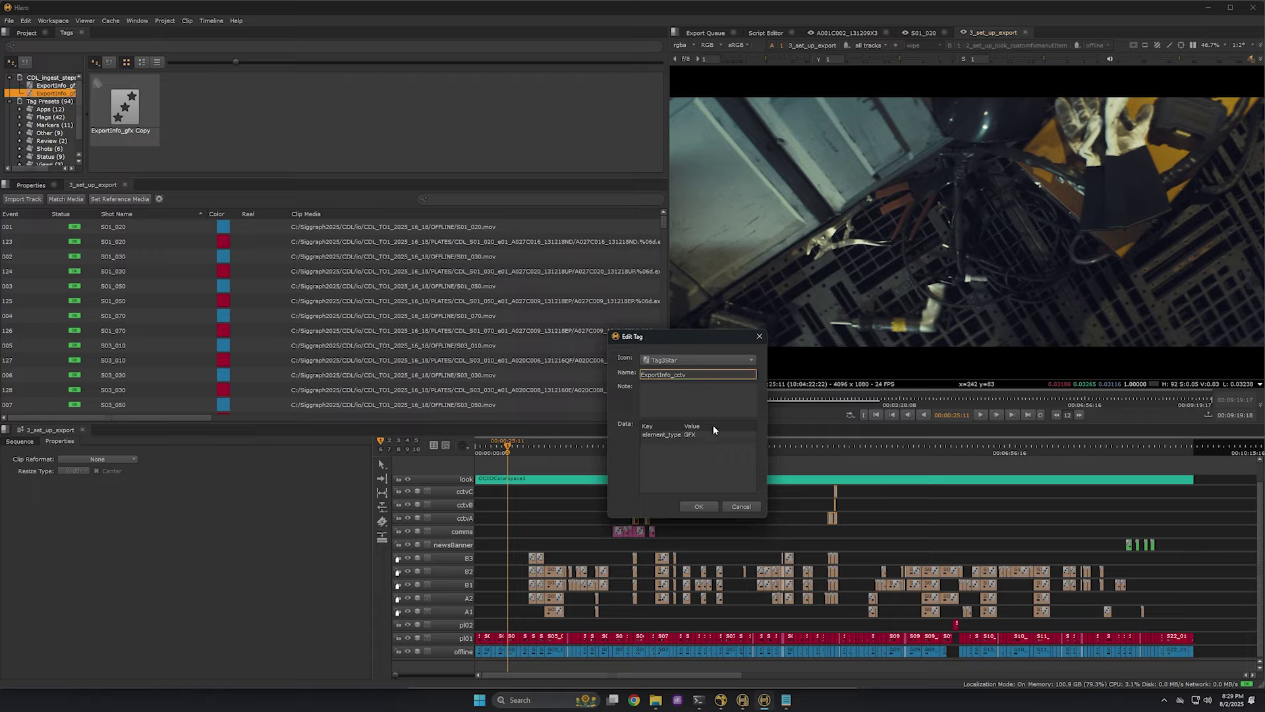
Set the ExportInfo_cctv tag's element_type value to cctv and its icon to TagBlueScreen.
{"action": "double_click", "coordinate": [695, 434]}
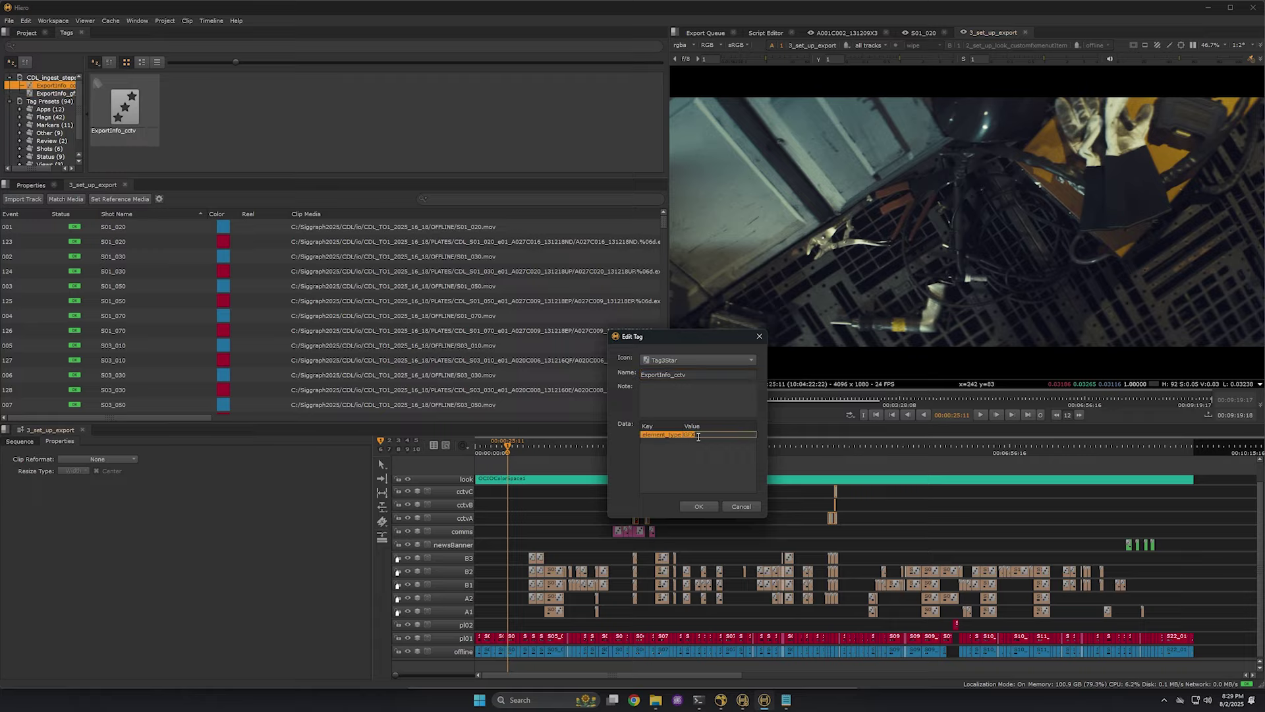
{"action": "type", "text": "cctv"}
{"action": "key", "text": "Return"}
{"action": "left_click", "coordinate": [680, 358]}
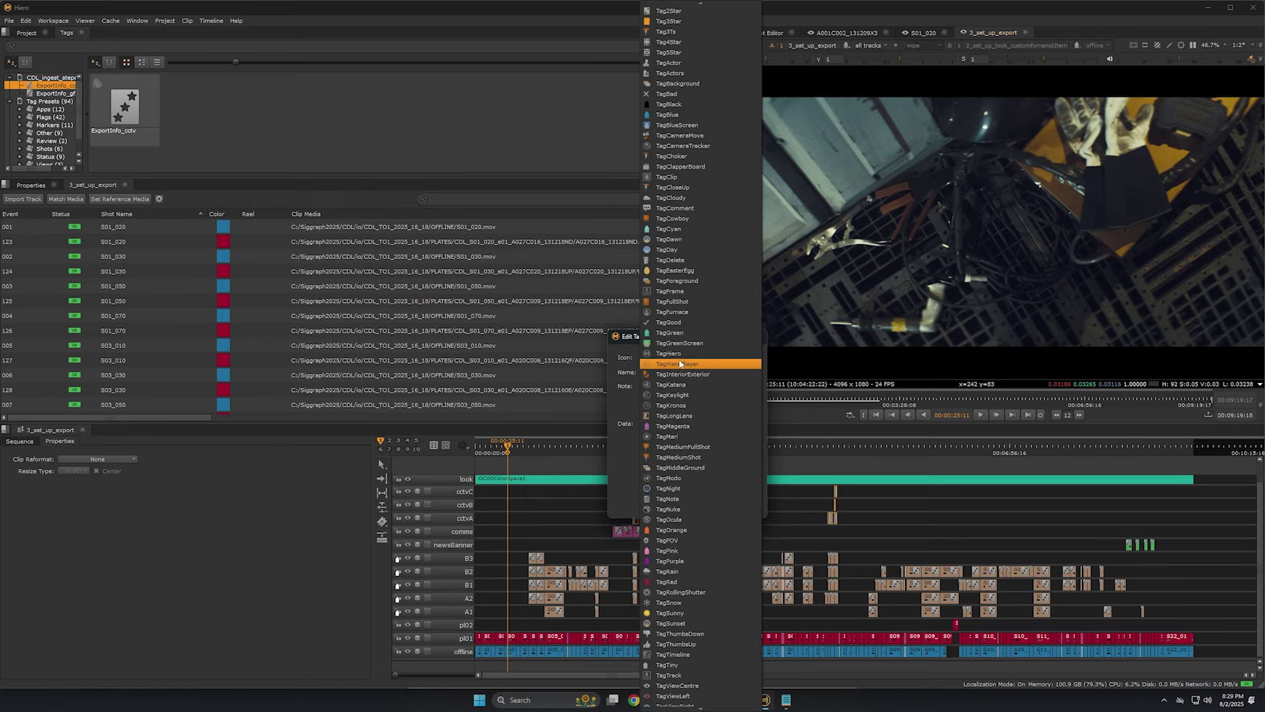
{"action": "left_click", "coordinate": [690, 125]}
{"action": "left_click", "coordinate": [700, 507]}
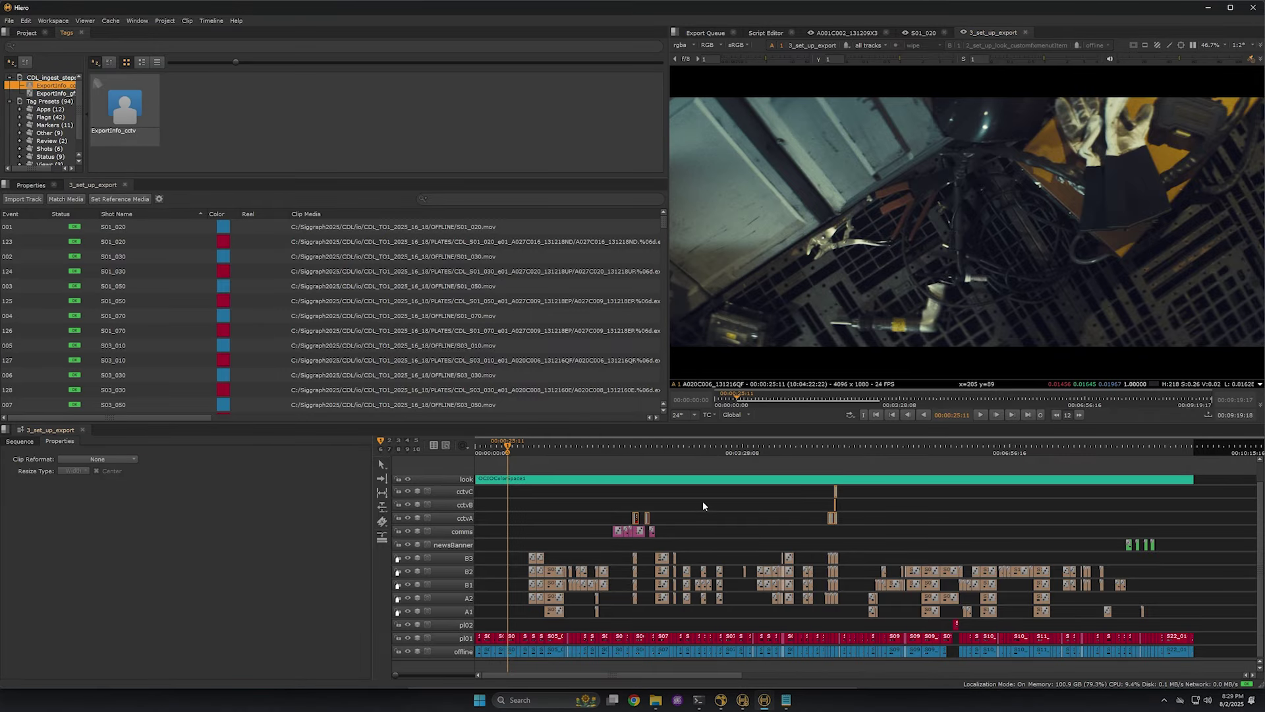
Apply the ExportInfo_cctv tag to the selected clips on the cctvA, cctvB and cctvC tracks.
{"action": "left_click_drag", "start_coordinate": [126, 106], "coordinate": [646, 520]}
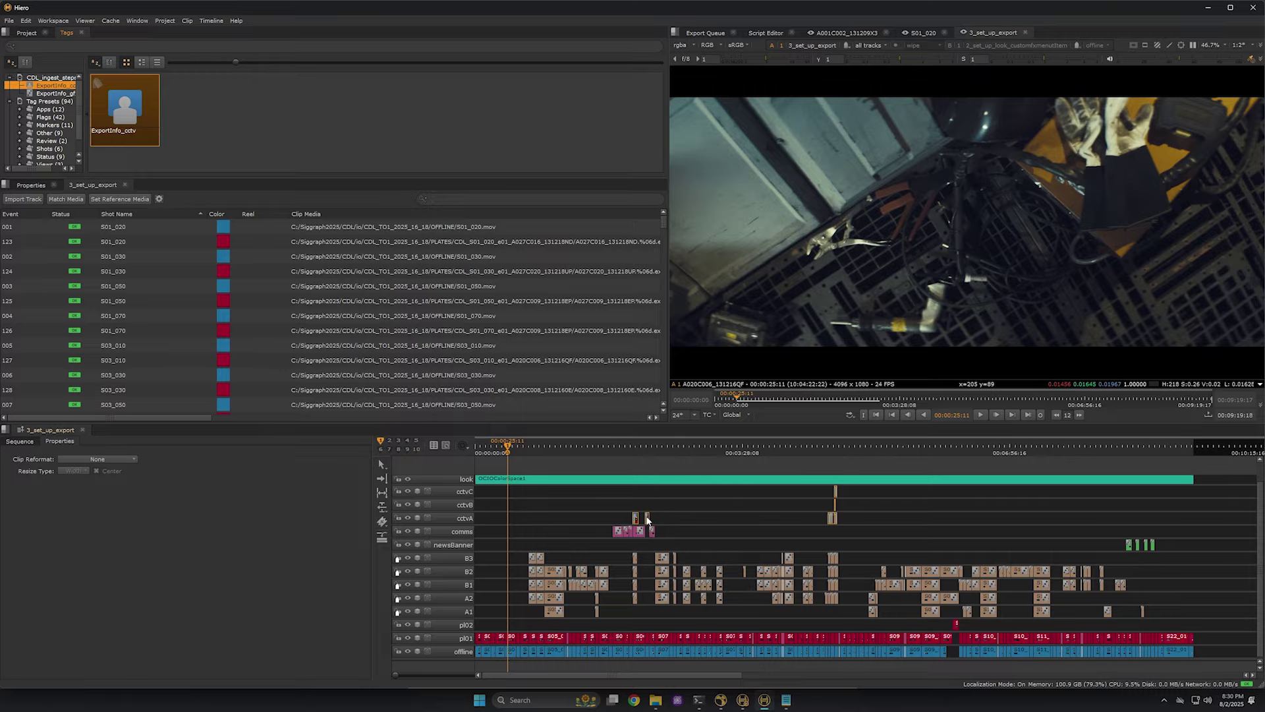
{"action": "scroll", "coordinate": [631, 455], "scroll_direction": "up", "scroll_amount": 5}
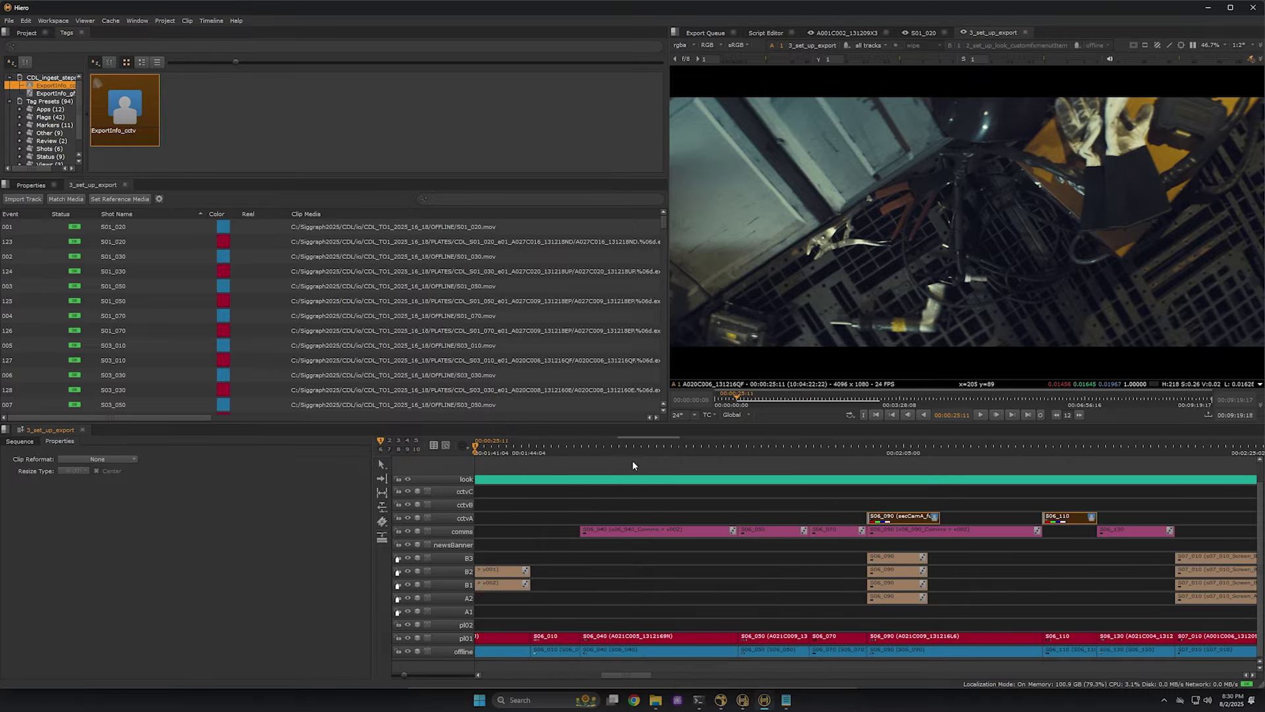
{"action": "scroll", "coordinate": [850, 504], "scroll_direction": "right", "scroll_amount": 2}
Check the export path preview of the {element_type} folder in the CDL plate ingest preset for the S06_070 clip on the comms track.
{"action": "left_click", "coordinate": [775, 529]}
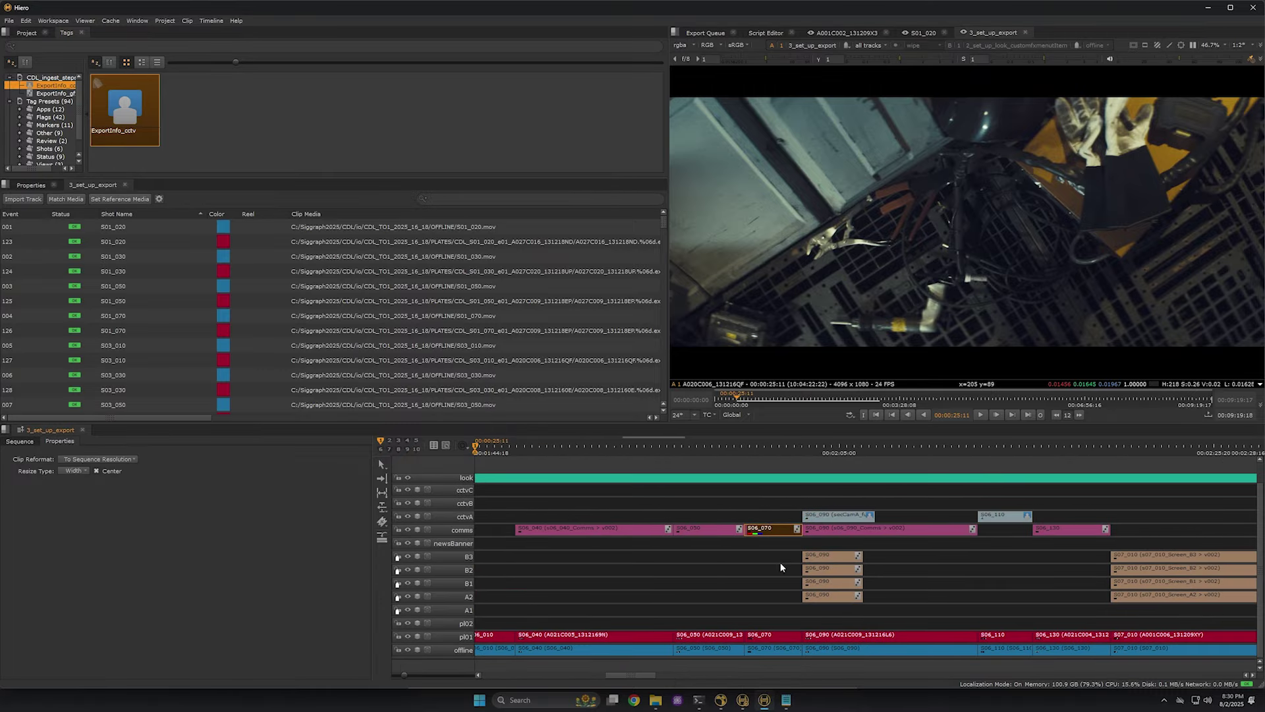
{"action": "key", "text": "ctrl+shift+e"}
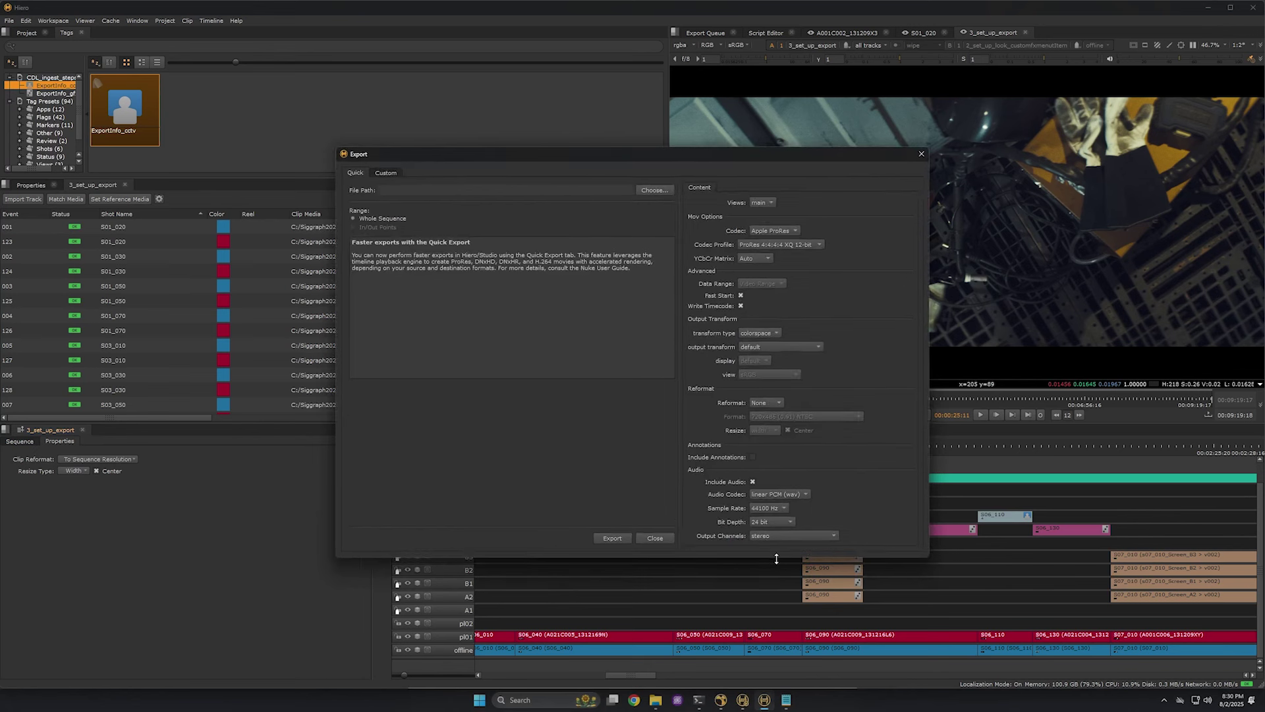
{"action": "left_click", "coordinate": [392, 174]}
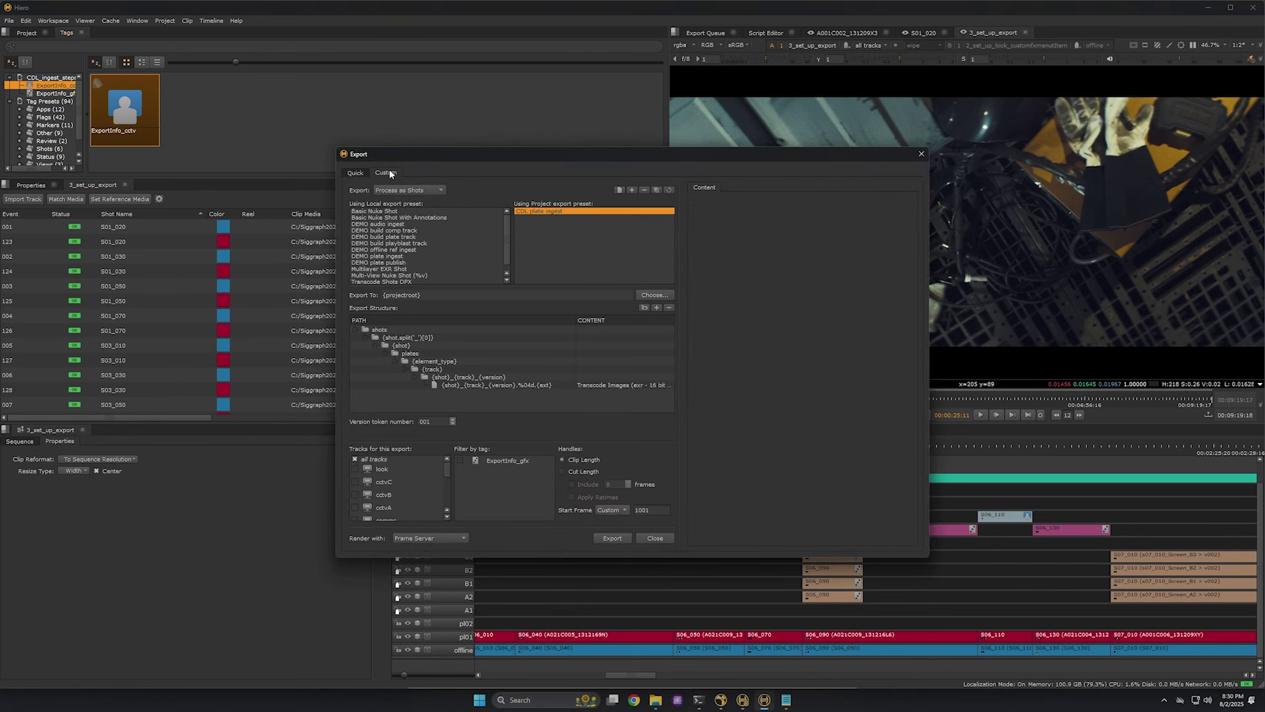
{"action": "left_click", "coordinate": [436, 360]}
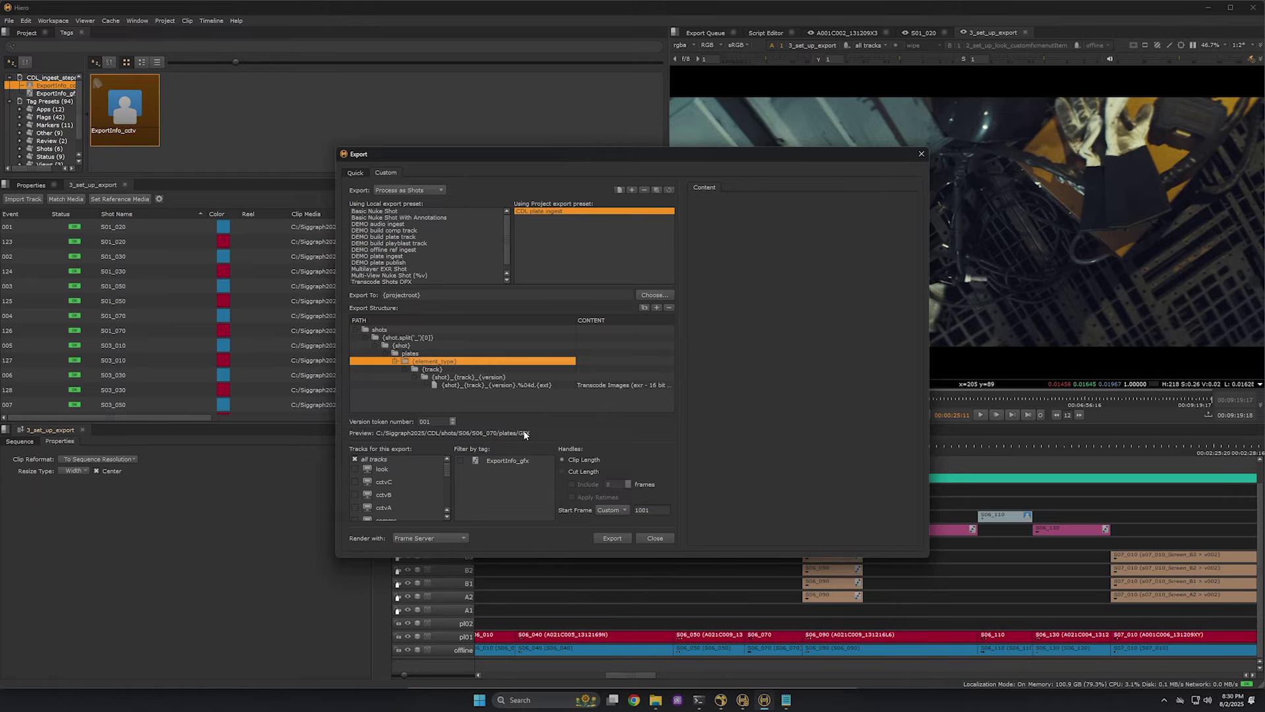
{"action": "left_click", "coordinate": [671, 538]}
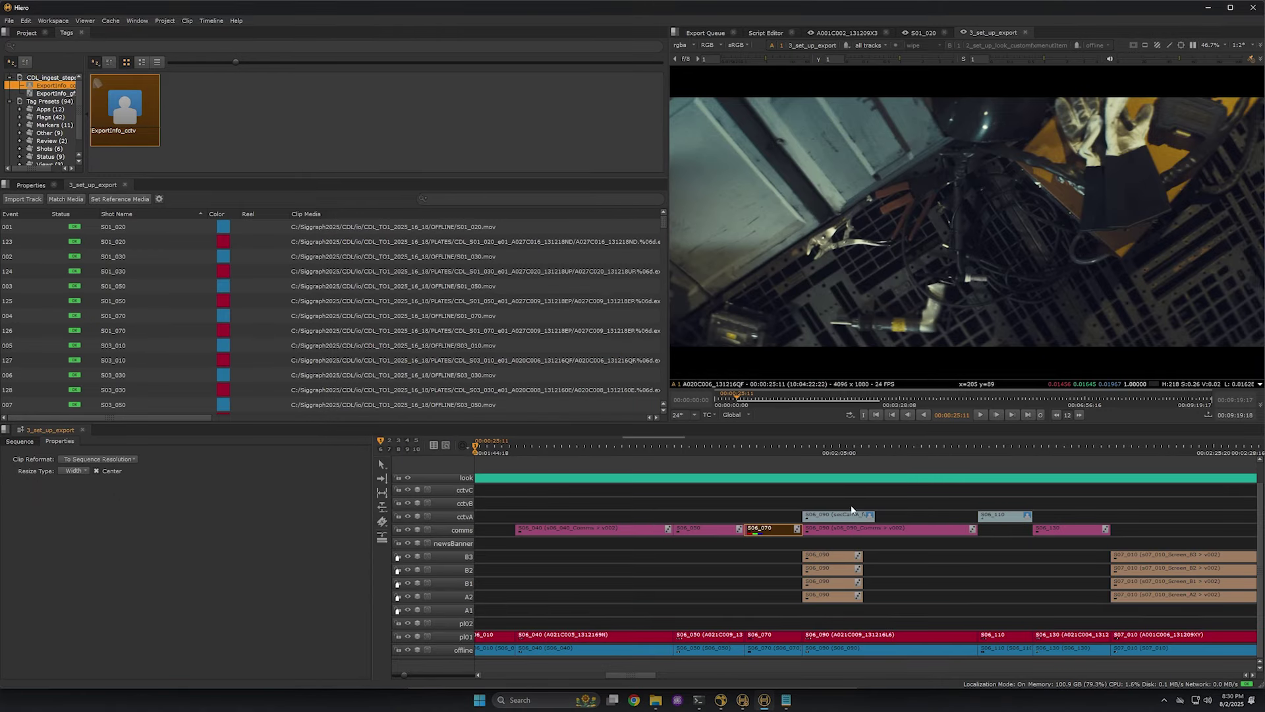
Check the CDL plate ingest path previews of the {element_type} and {track} folders for the S06_090 clip on the cctvA track.
{"action": "left_click_drag", "start_coordinate": [904, 498], "coordinate": [844, 516]}
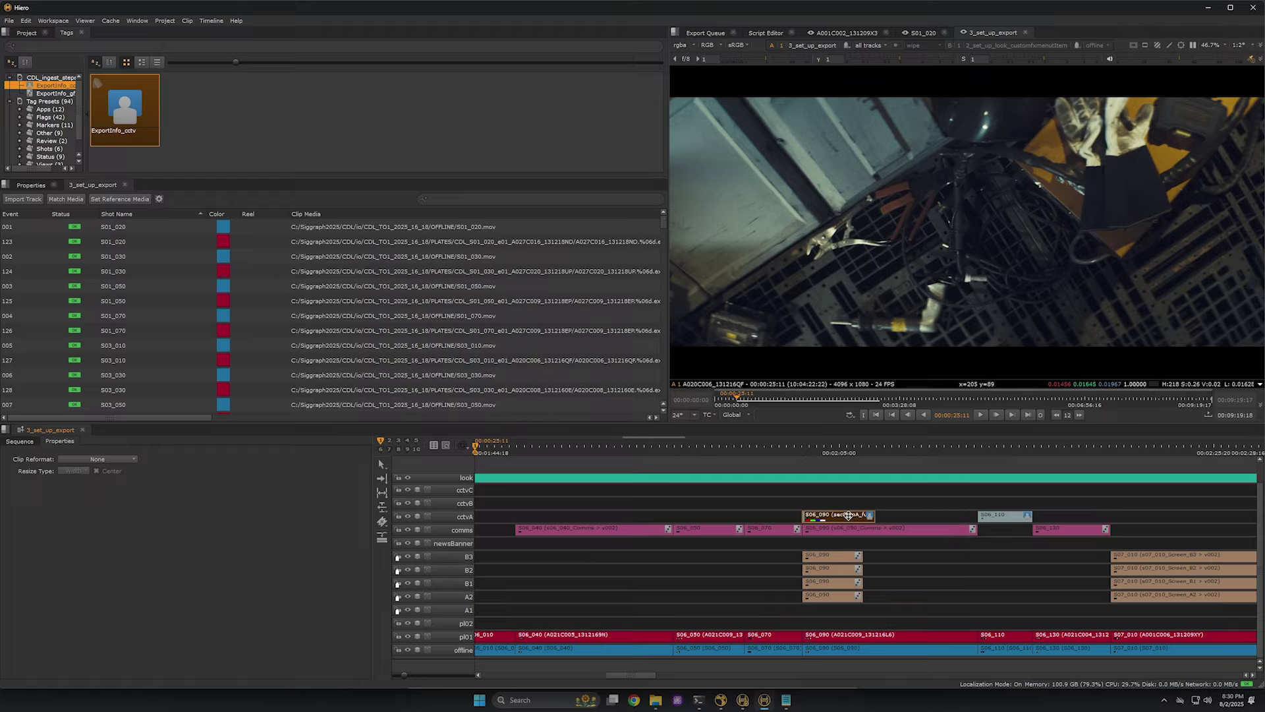
{"action": "key", "text": "ctrl+shift+e"}
{"action": "left_click", "coordinate": [387, 173]}
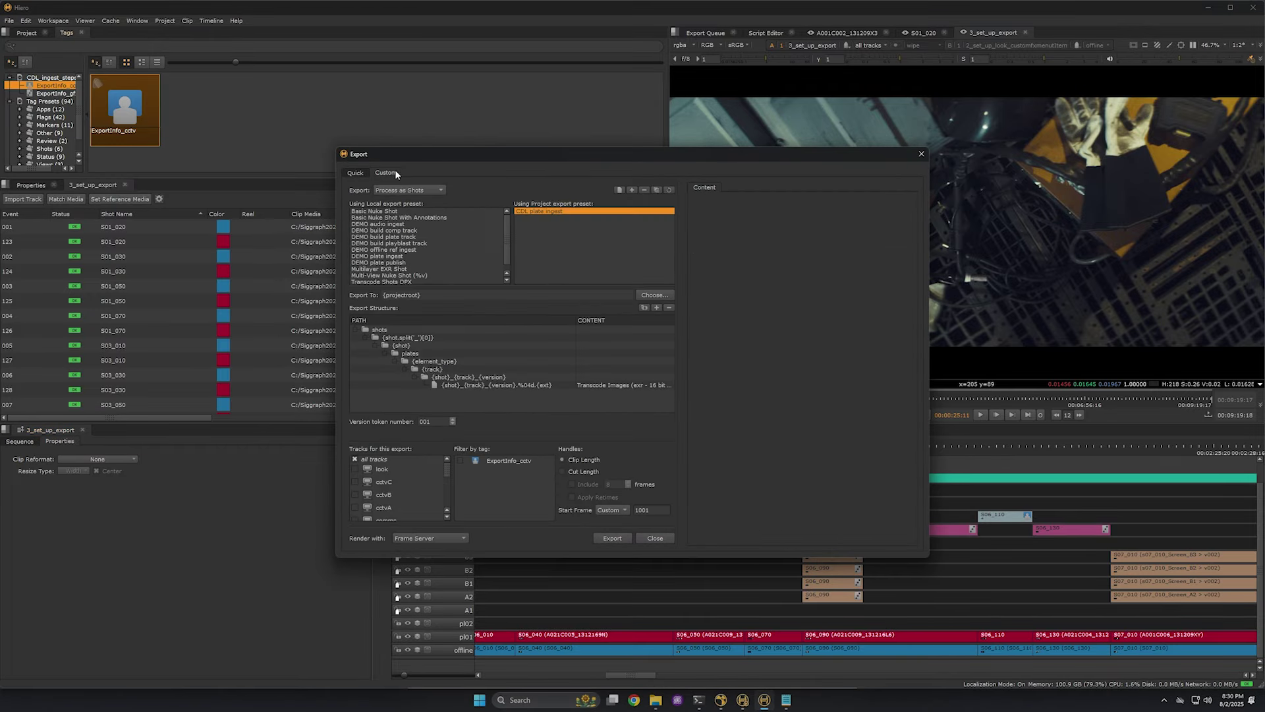
{"action": "left_click", "coordinate": [456, 360]}
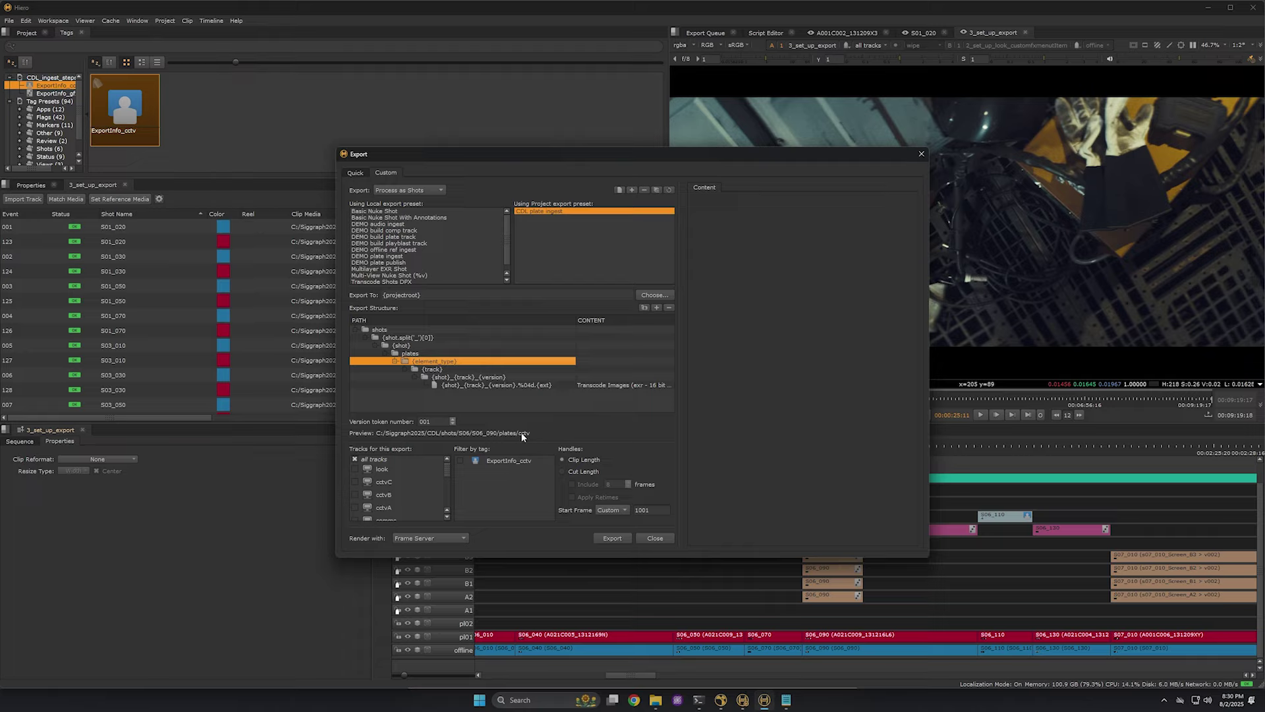
{"action": "left_click", "coordinate": [440, 368]}
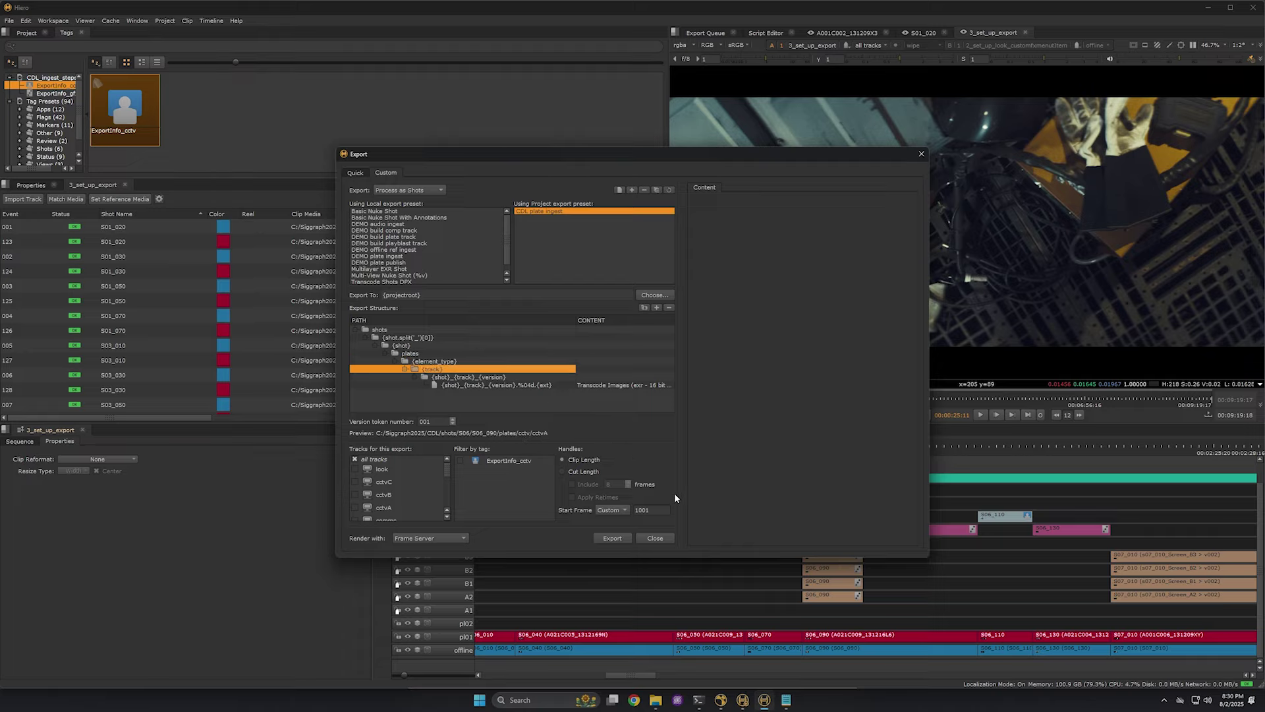
{"action": "left_click", "coordinate": [657, 538]}
Move the playhead to about 00:00:13:11 and display the sequence settings of 3_set_up_export.
{"action": "scroll", "coordinate": [707, 457], "scroll_direction": "down", "scroll_amount": 5}
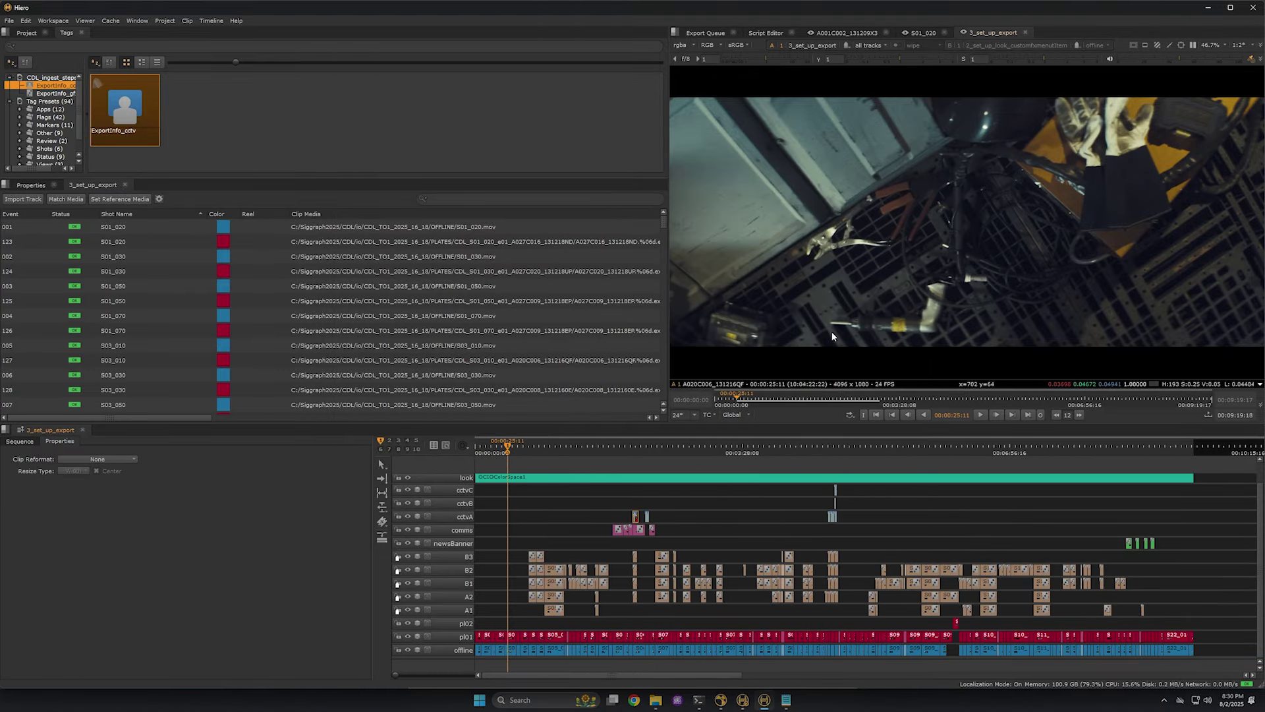
{"action": "left_click", "coordinate": [492, 440]}
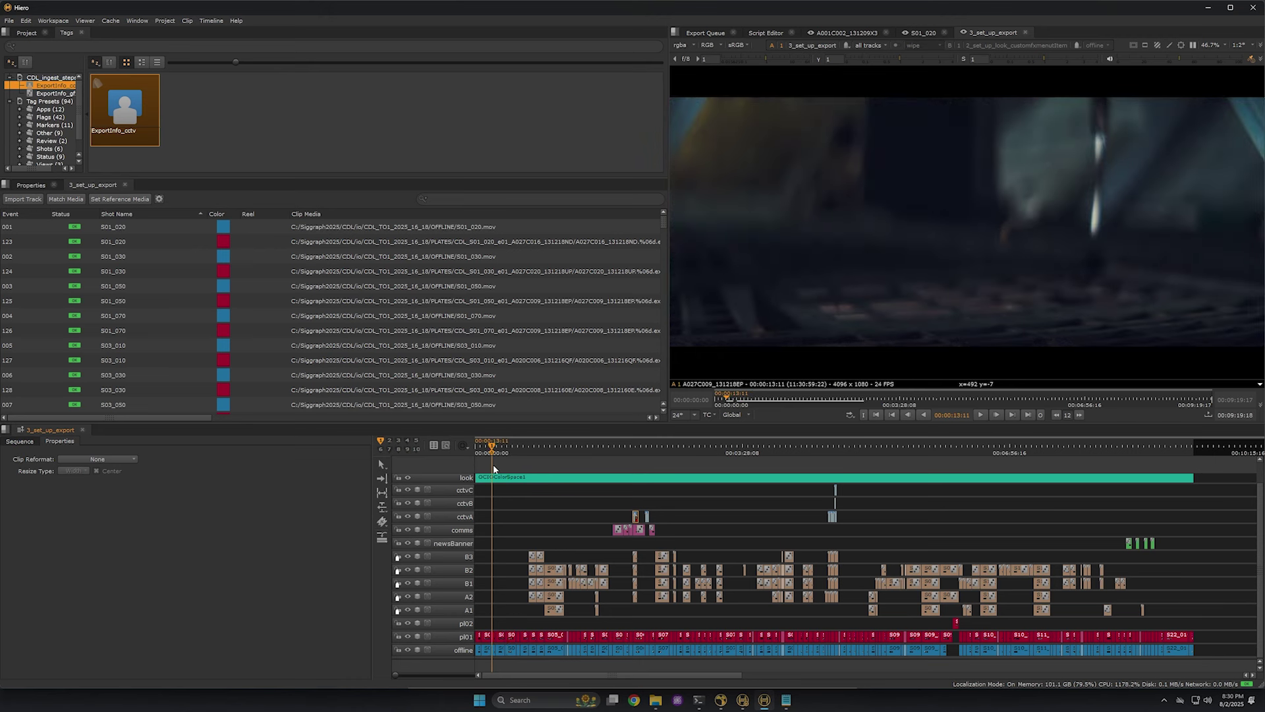
{"action": "left_click", "coordinate": [29, 441]}
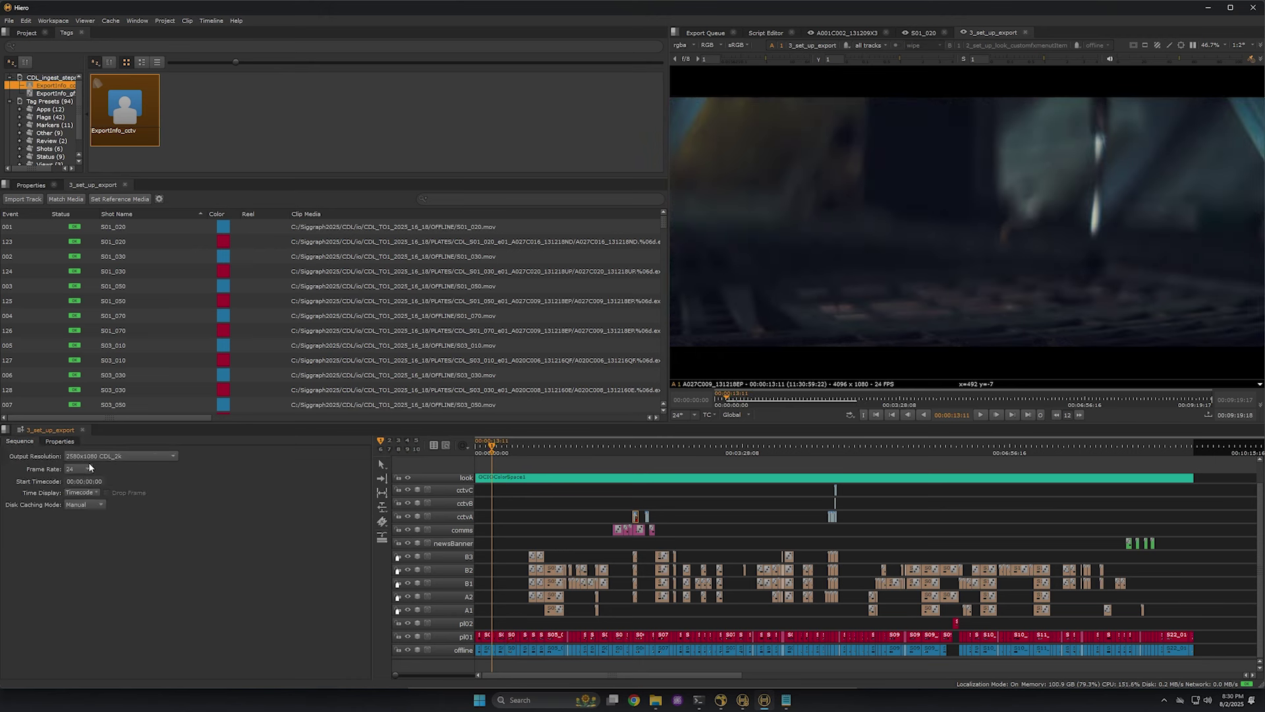
Examine the Reformat and Additional Nodes options in the CDL plate ingest preset's EXR transcode settings for the S01_050 and S01_070 clips.
{"action": "left_click_drag", "start_coordinate": [504, 621], "coordinate": [491, 658]}
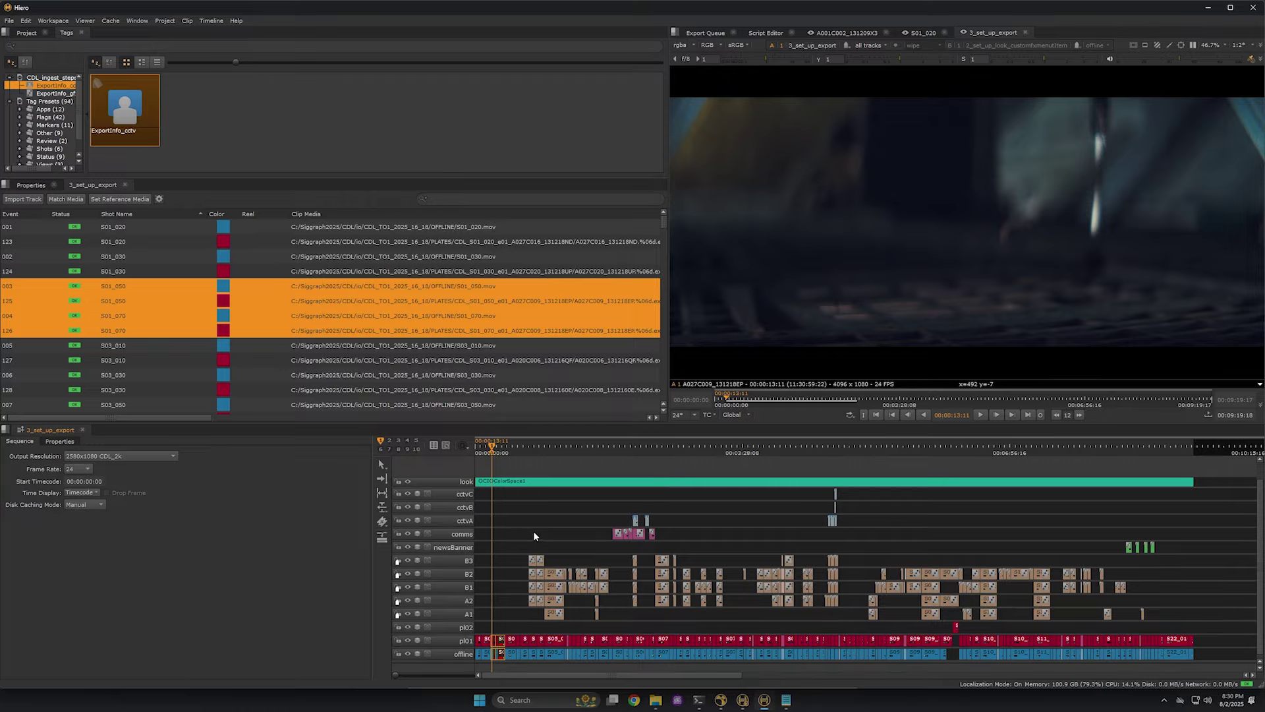
{"action": "key", "text": "ctrl+shift+e"}
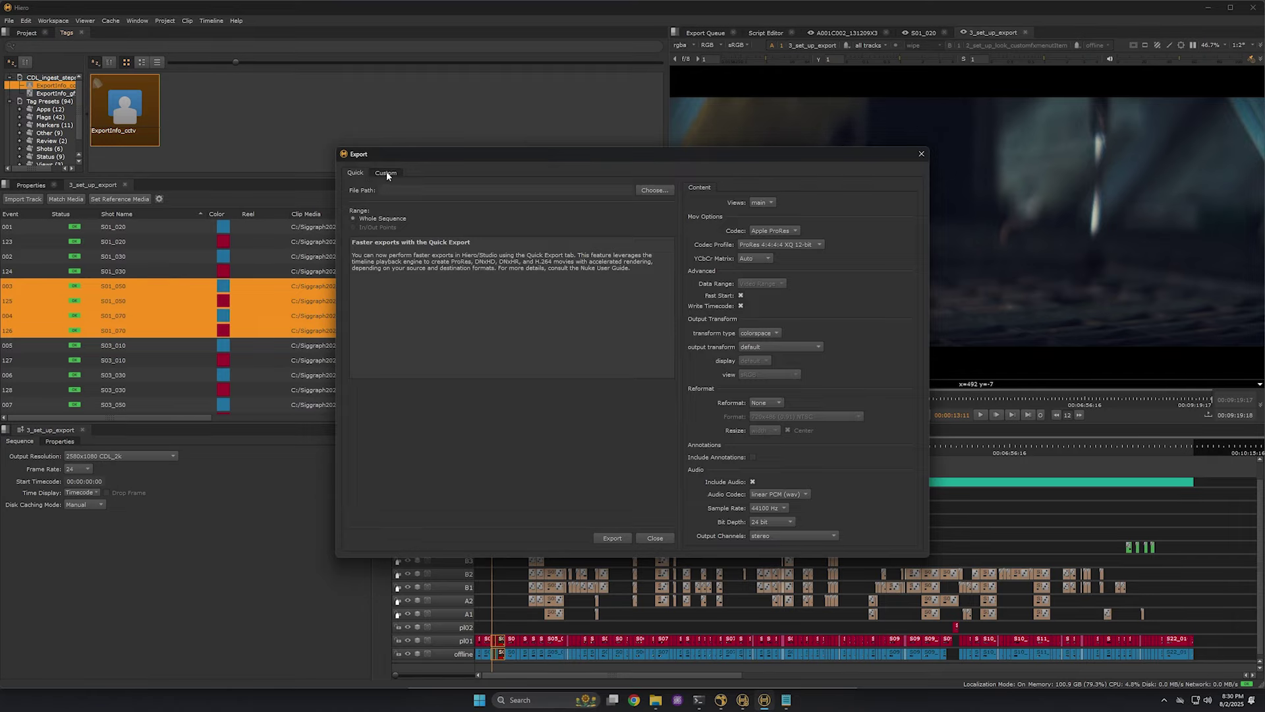
{"action": "left_click", "coordinate": [386, 172]}
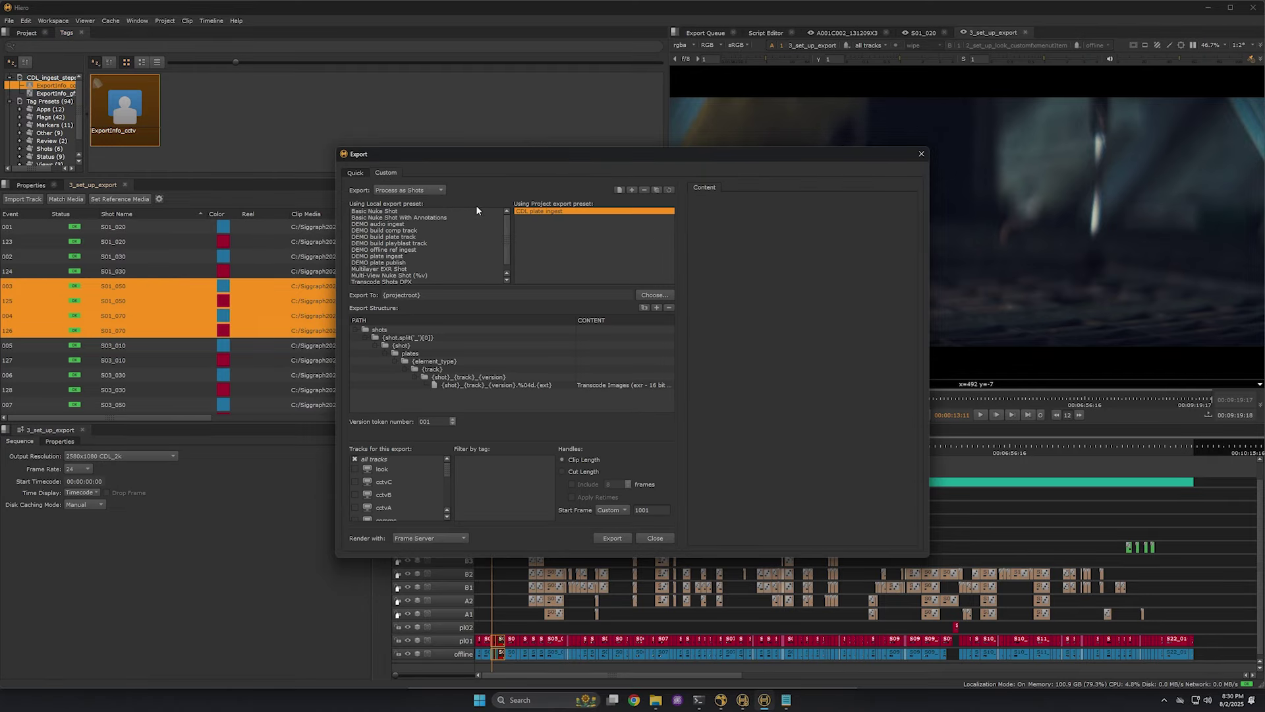
{"action": "left_click", "coordinate": [555, 385]}
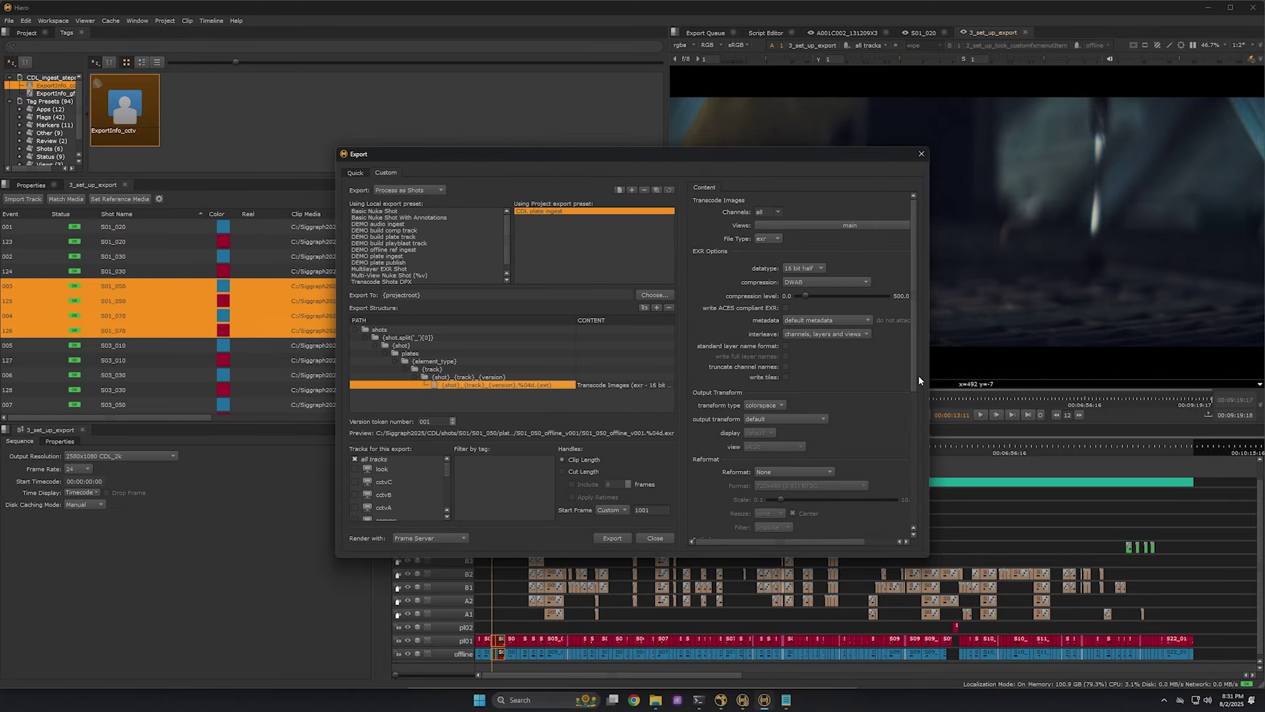
{"action": "left_click_drag", "start_coordinate": [912, 369], "coordinate": [891, 405]}
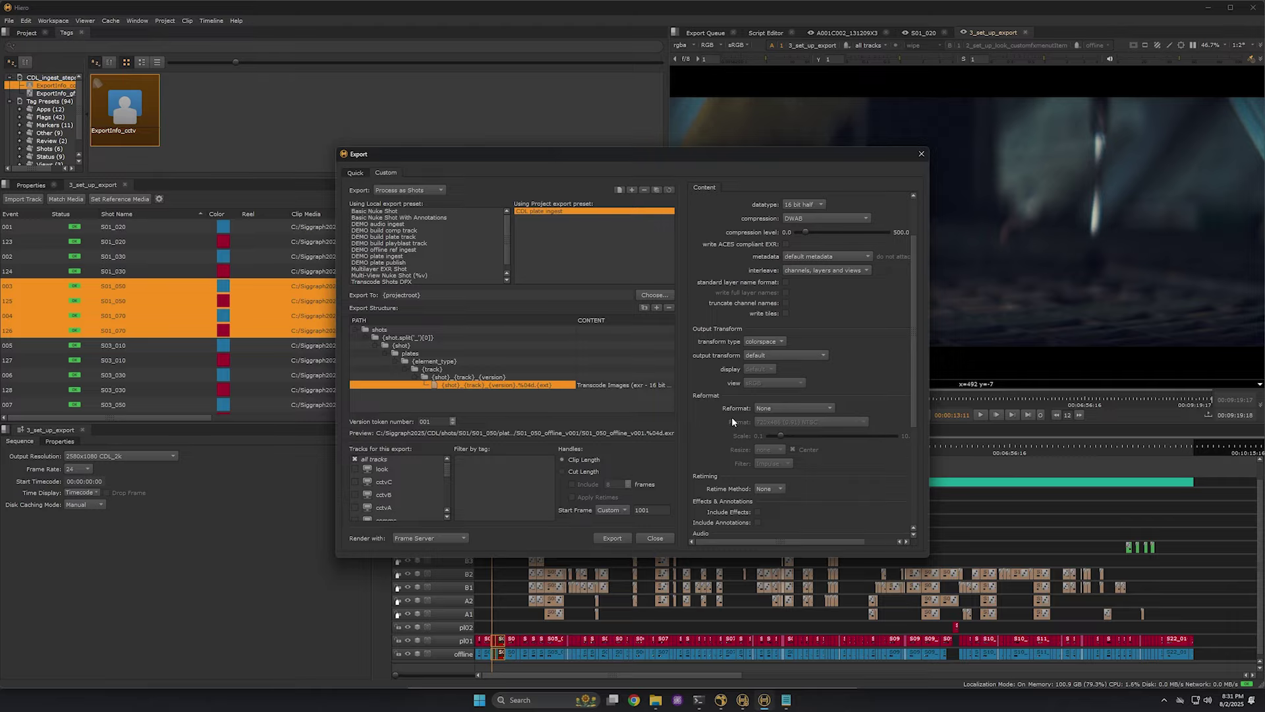
{"action": "left_click", "coordinate": [768, 409]}
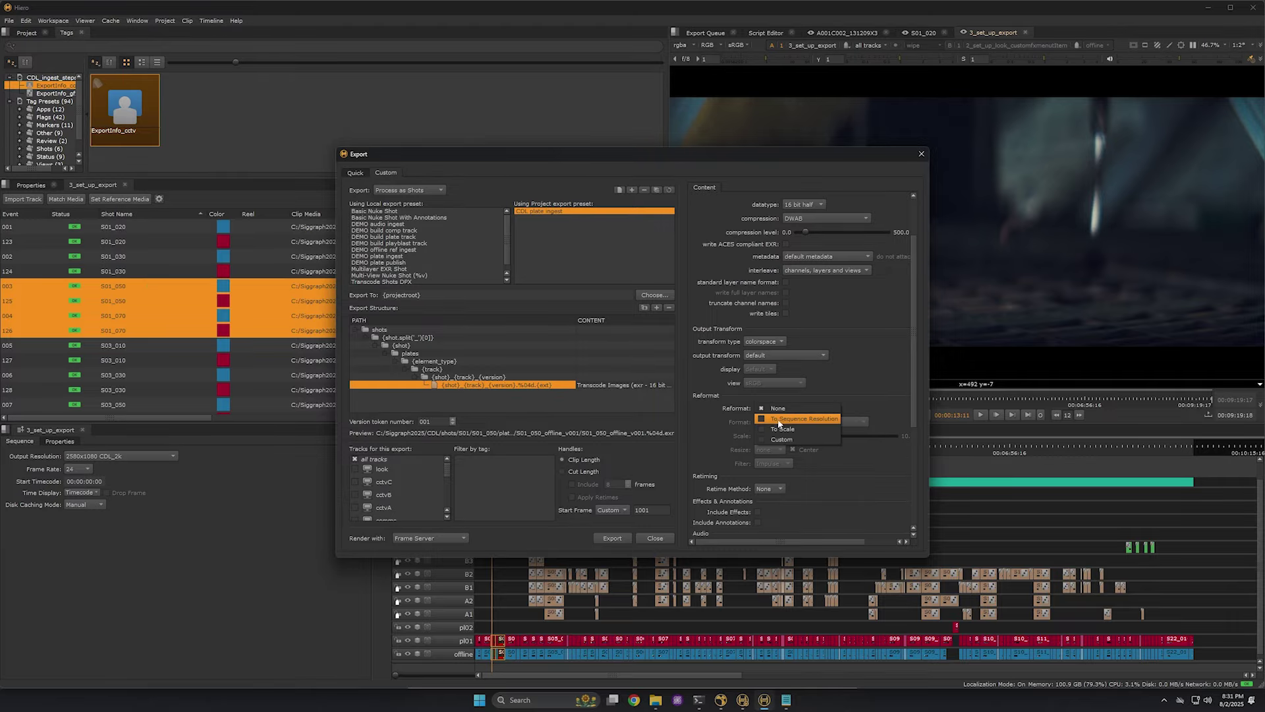
{"action": "left_click", "coordinate": [866, 390]}
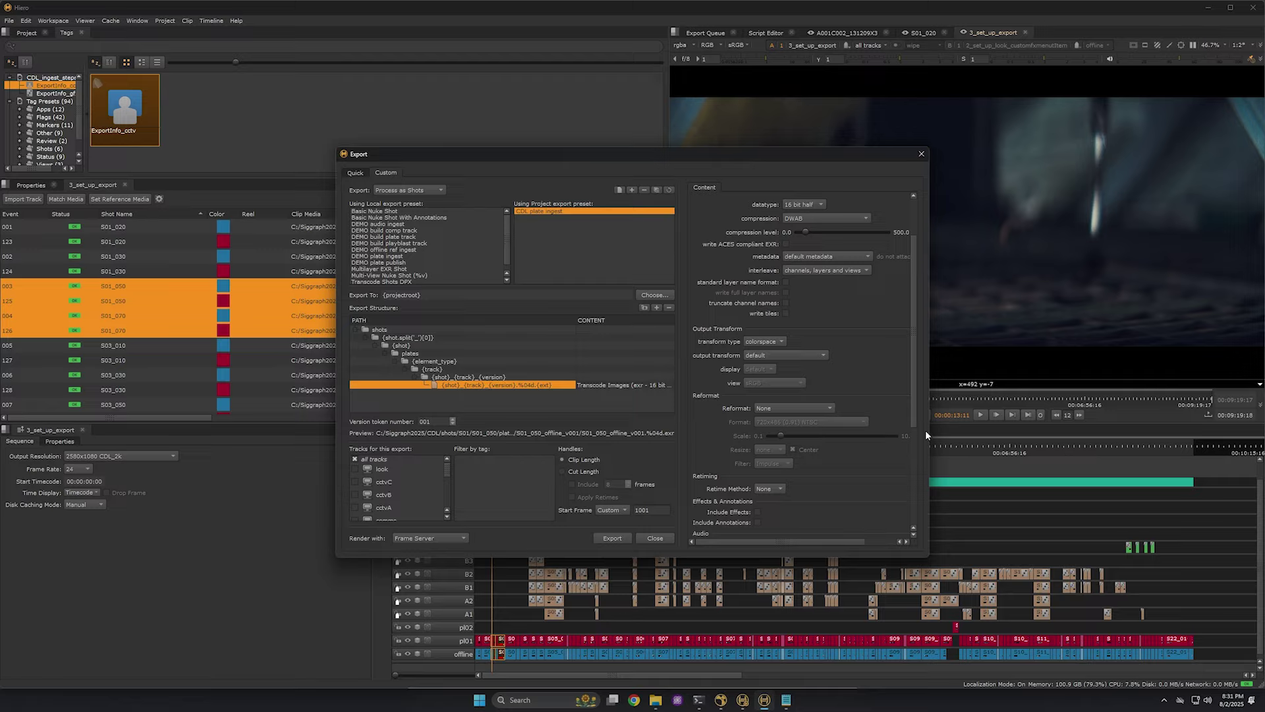
{"action": "left_click_drag", "start_coordinate": [911, 408], "coordinate": [903, 520]}
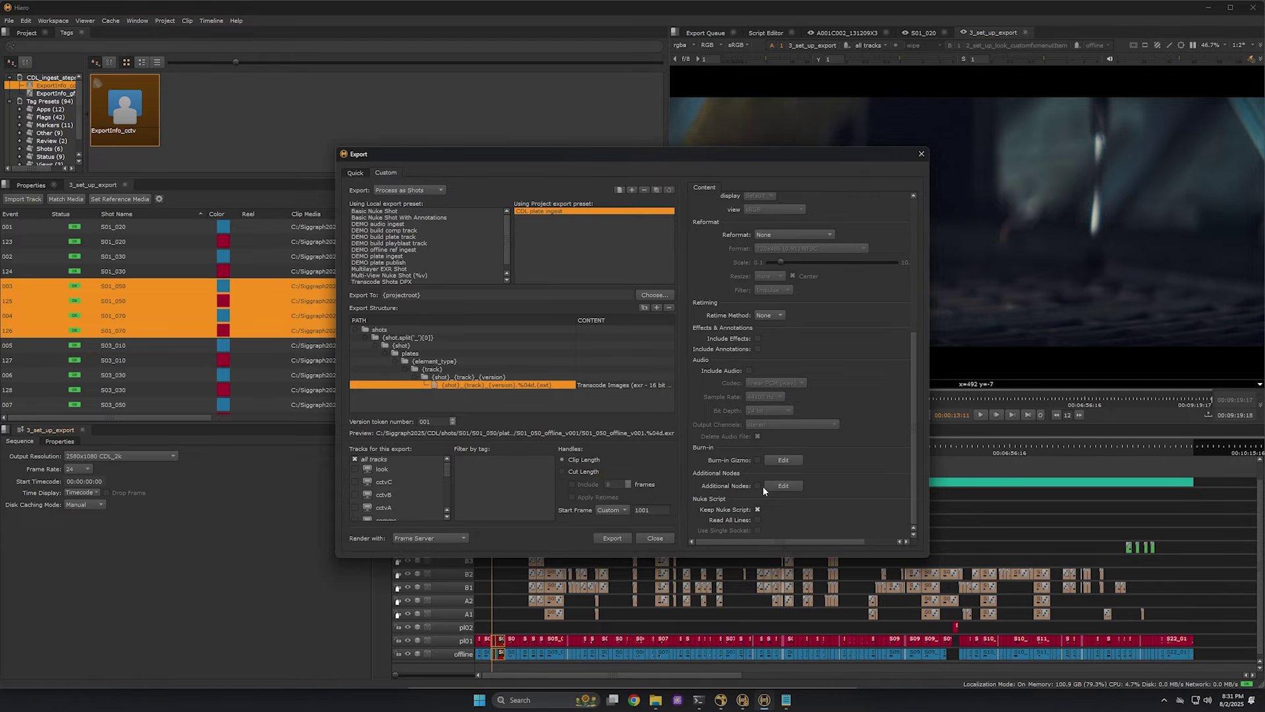
{"action": "left_click", "coordinate": [643, 539]}
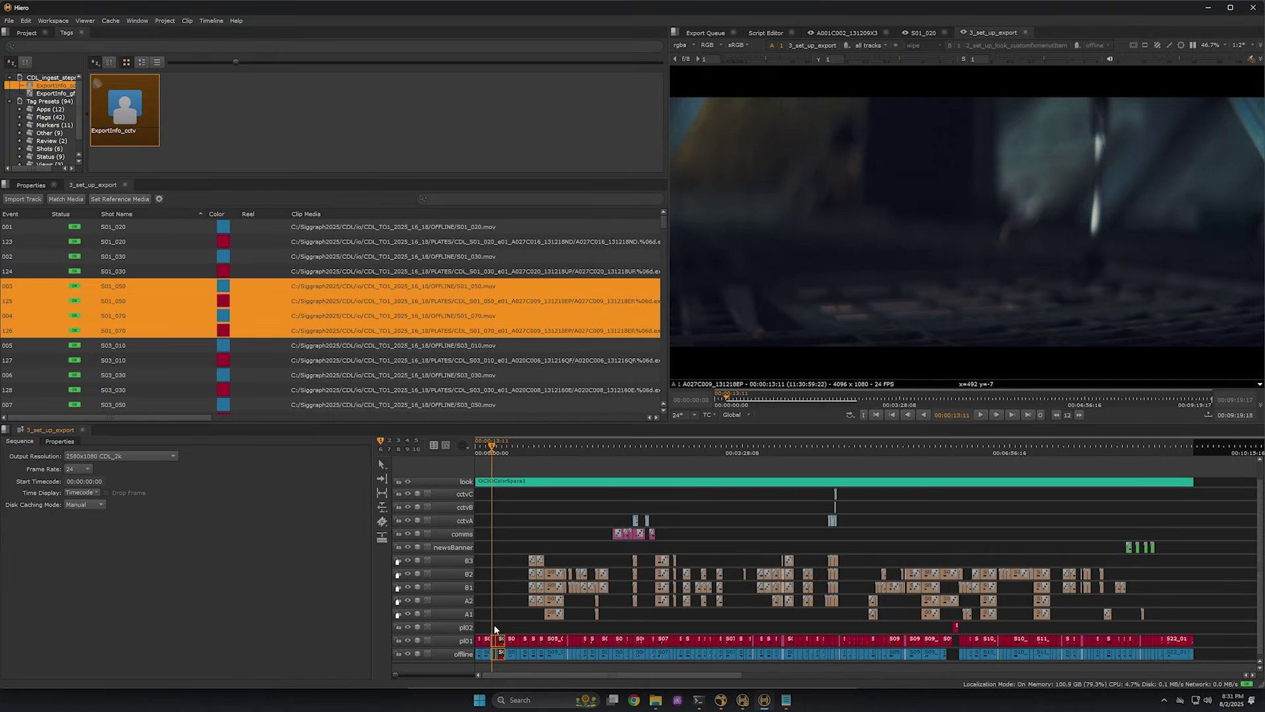
Copy shot S01_070's pl01 plate and offline clips from the timeline into the CDL_QC.nk script in Nuke.
{"action": "scroll", "coordinate": [493, 624], "scroll_direction": "up", "scroll_amount": 5}
{"action": "left_click", "coordinate": [516, 622]}
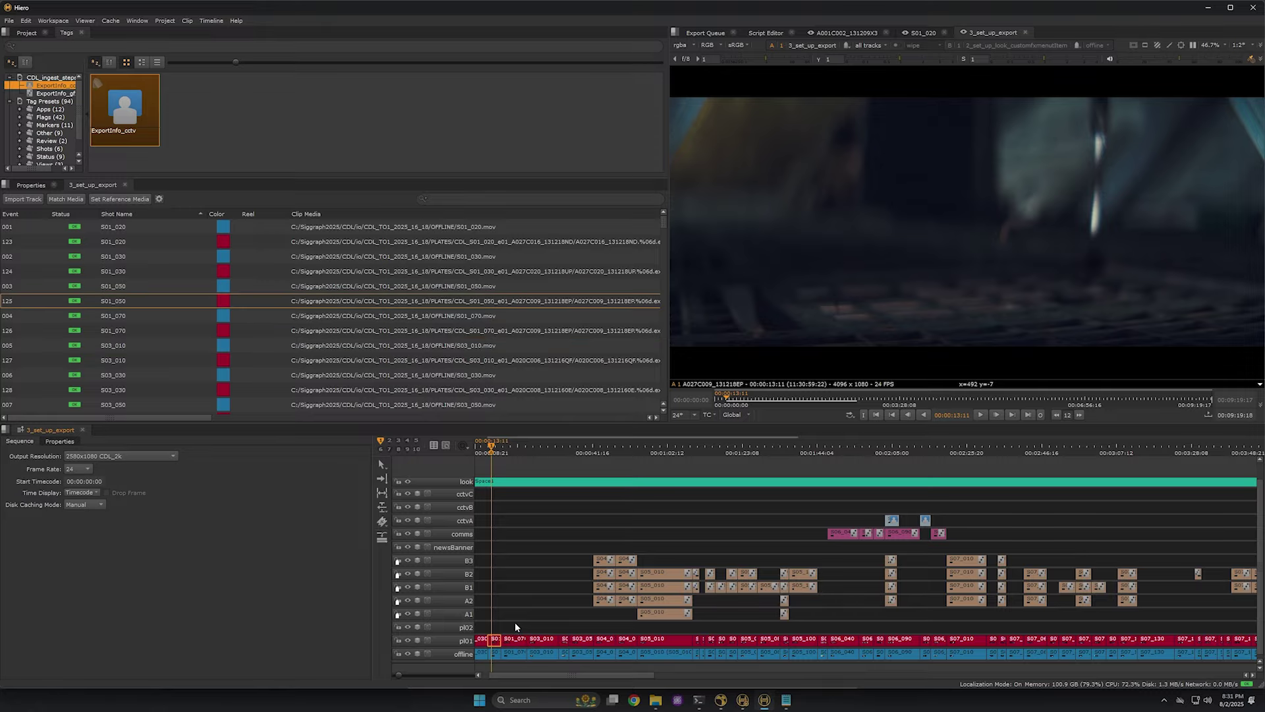
{"action": "left_click", "coordinate": [513, 639]}
{"action": "left_click", "coordinate": [514, 654], "text": "shift"}
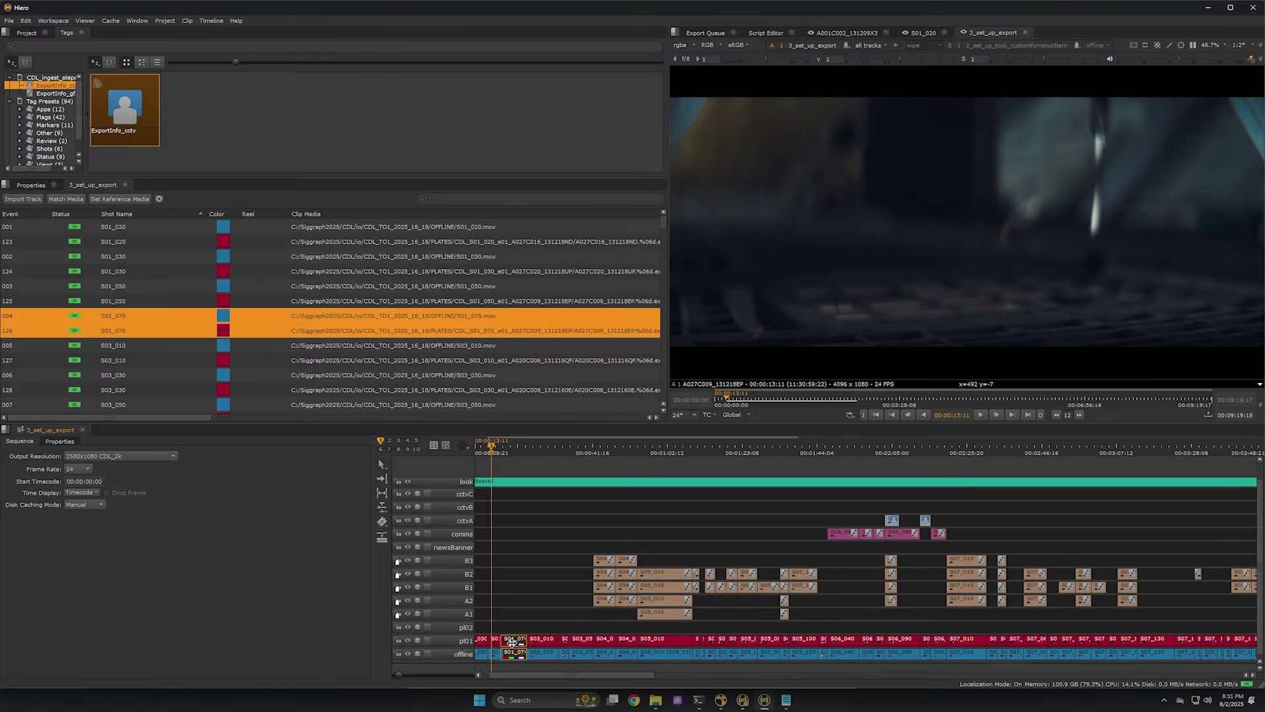
{"action": "key", "text": "alt+Tab"}
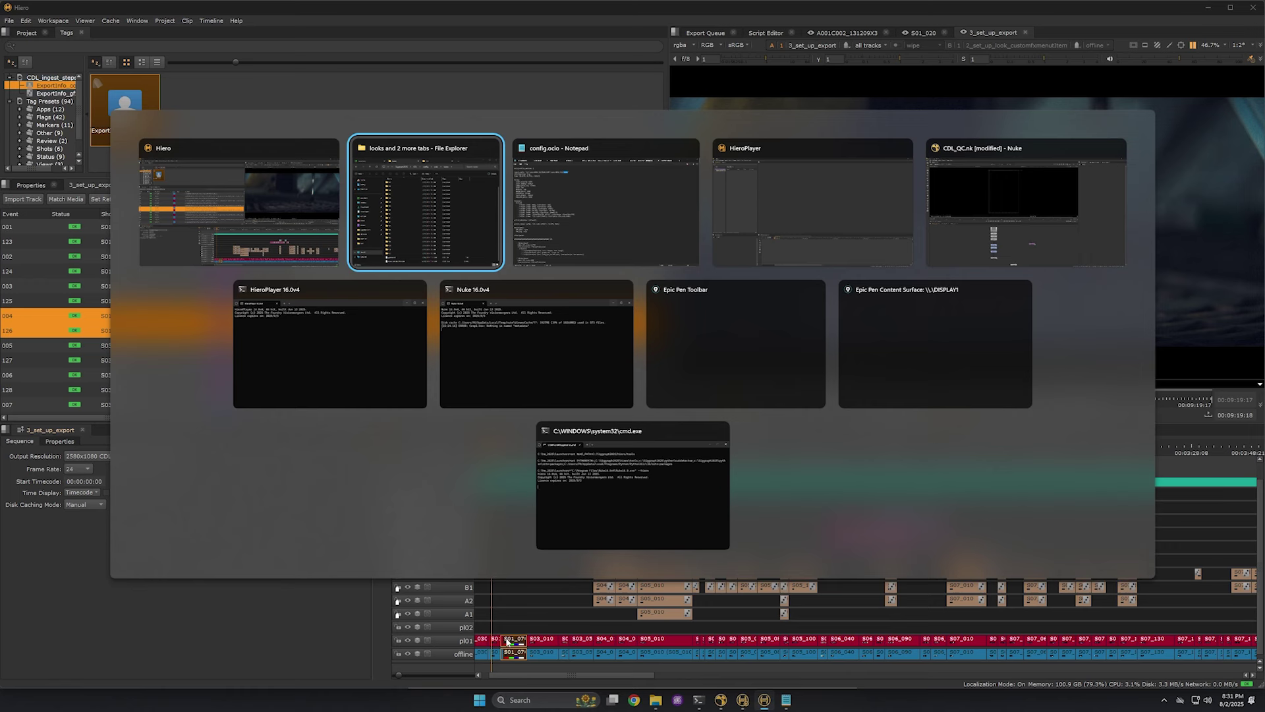
{"action": "left_click", "coordinate": [990, 205]}
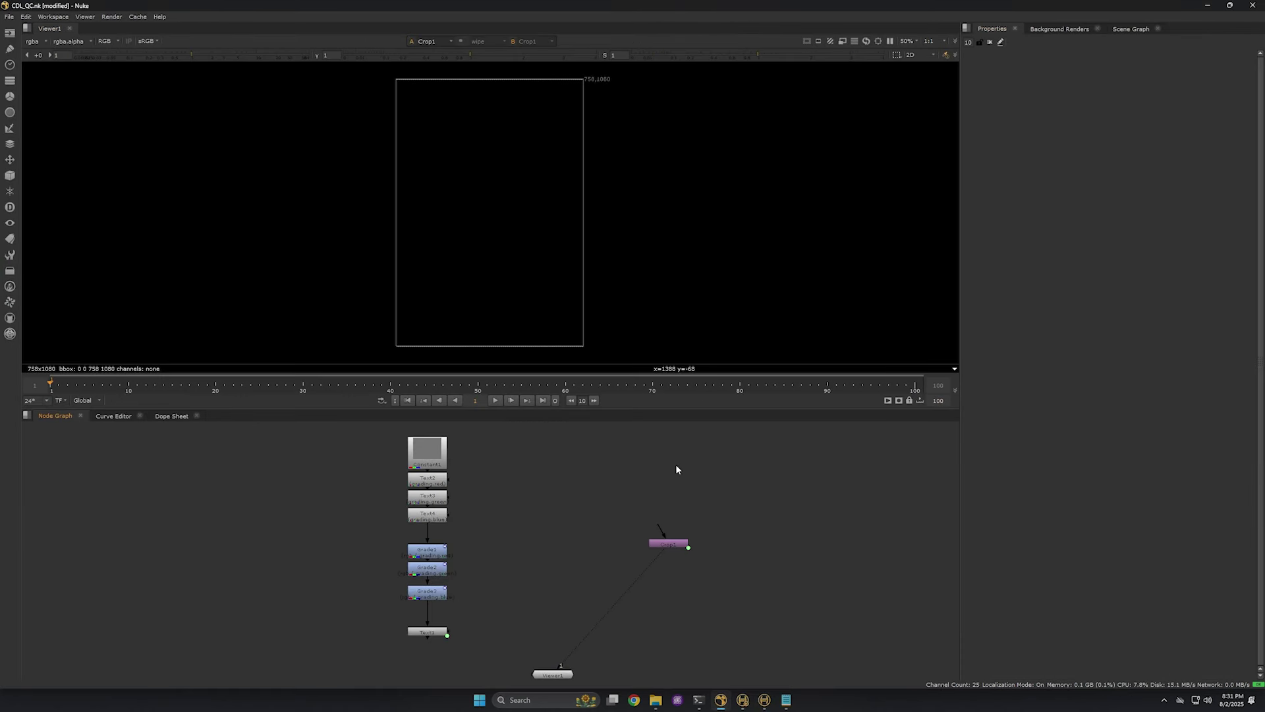
{"action": "key", "text": "ctrl+v"}
{"action": "left_click", "coordinate": [675, 492]}
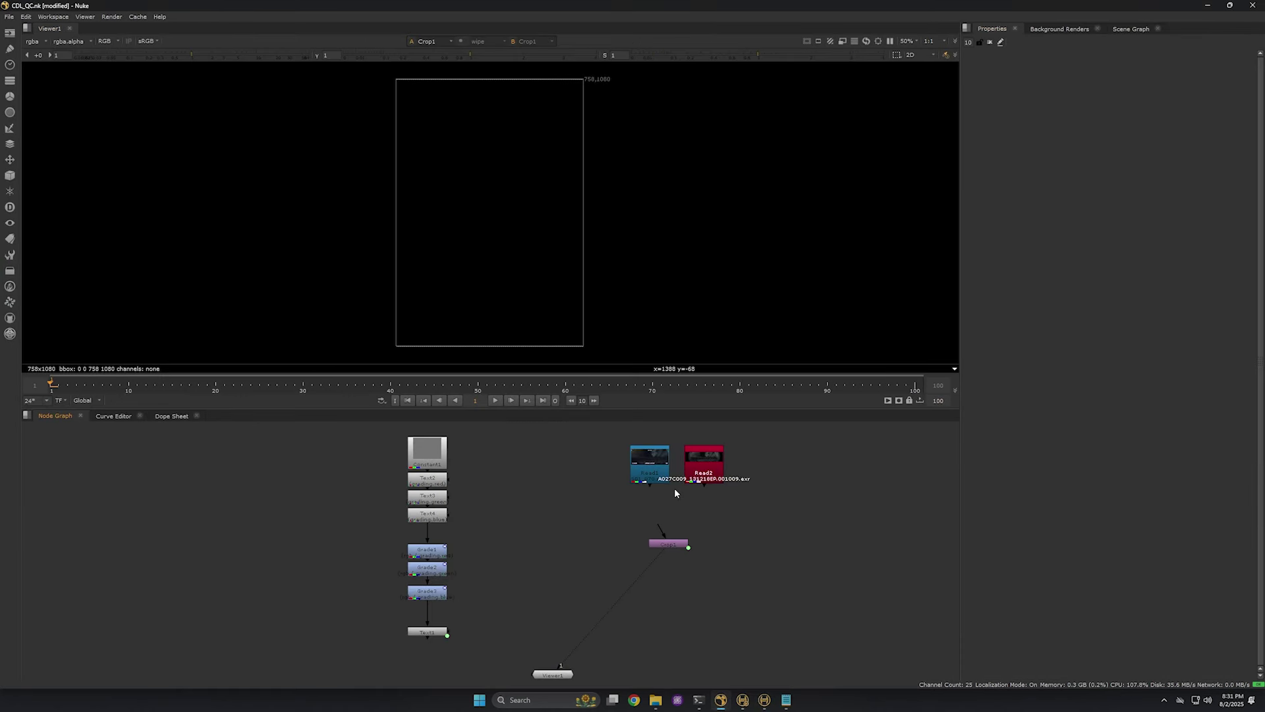
Connect the offline and plate Read nodes to Viewer inputs 1 and 2 and compare their framing at full fit.
{"action": "left_click", "coordinate": [650, 461]}
{"action": "key", "text": "1"}
{"action": "left_click", "coordinate": [704, 461]}
{"action": "key", "text": "2"}
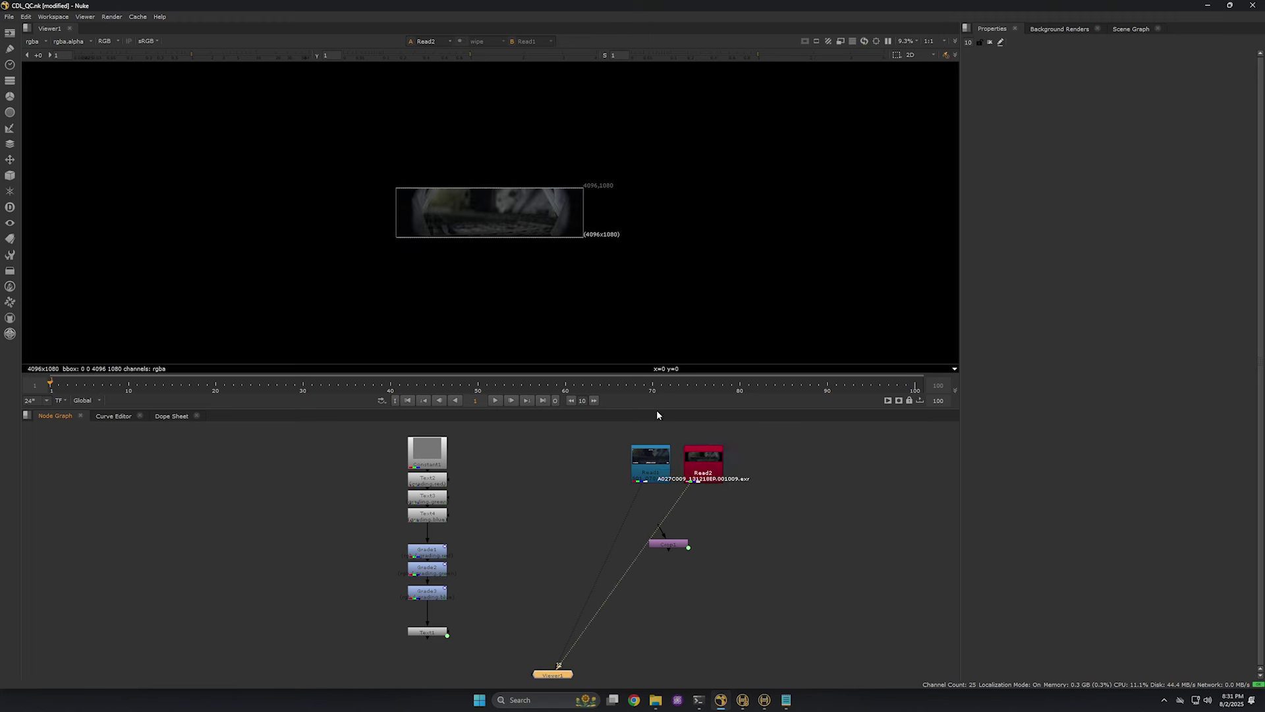
{"action": "key", "text": "1"}
{"action": "key", "text": "f"}
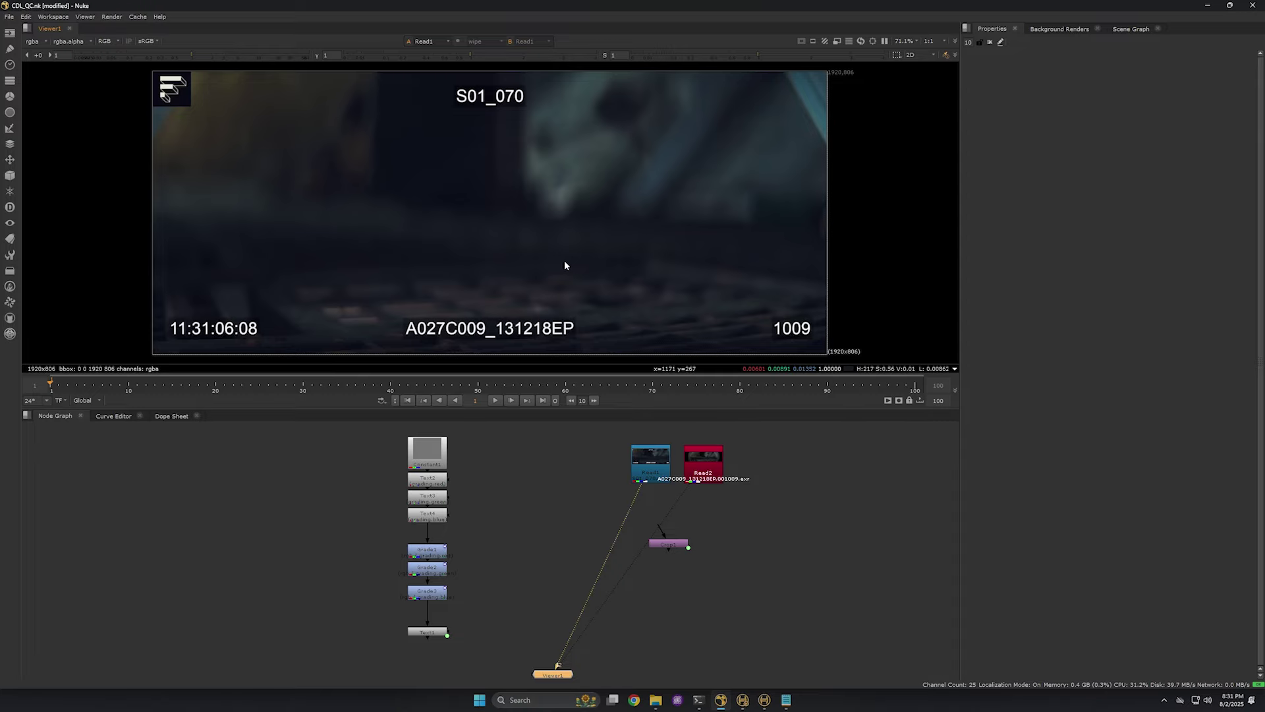
{"action": "key", "text": "2"}
{"action": "key", "text": "f"}
Connect the Crop node to the plate's Read node and place it directly beneath that Read.
{"action": "left_click_drag", "start_coordinate": [659, 530], "coordinate": [696, 478]}
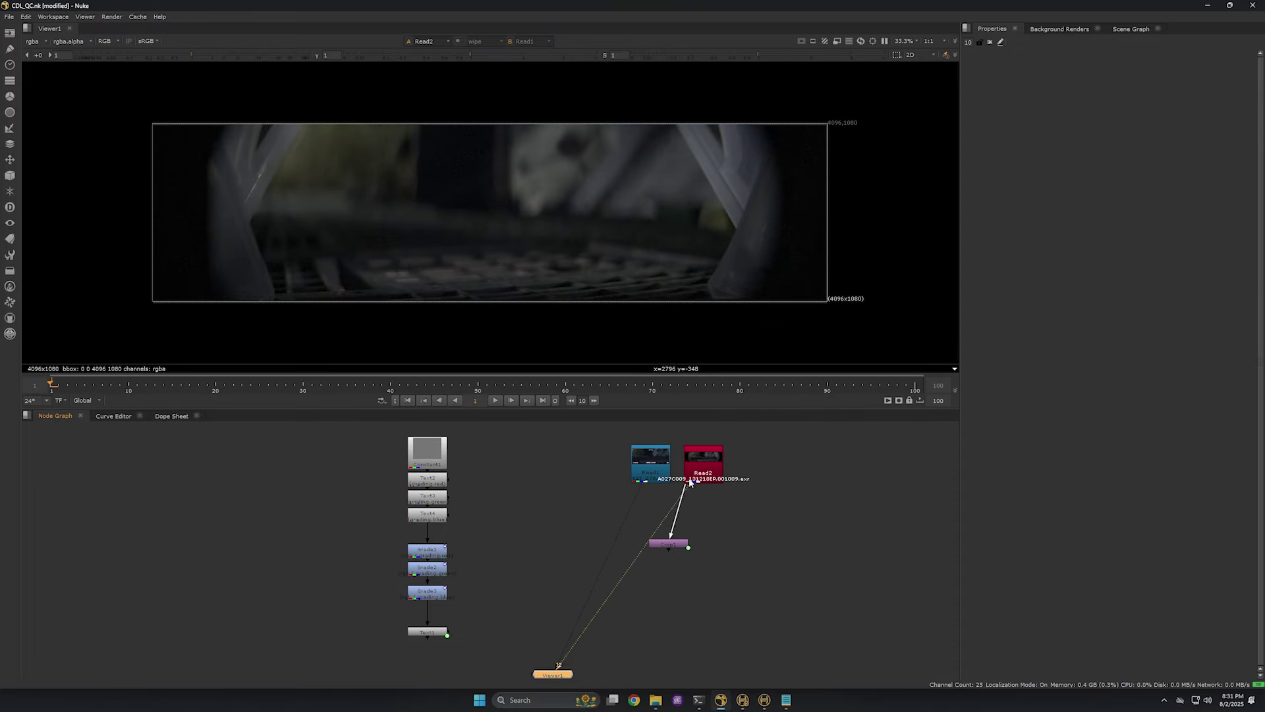
{"action": "left_click", "coordinate": [681, 545]}
{"action": "left_click_drag", "start_coordinate": [681, 545], "coordinate": [700, 507]}
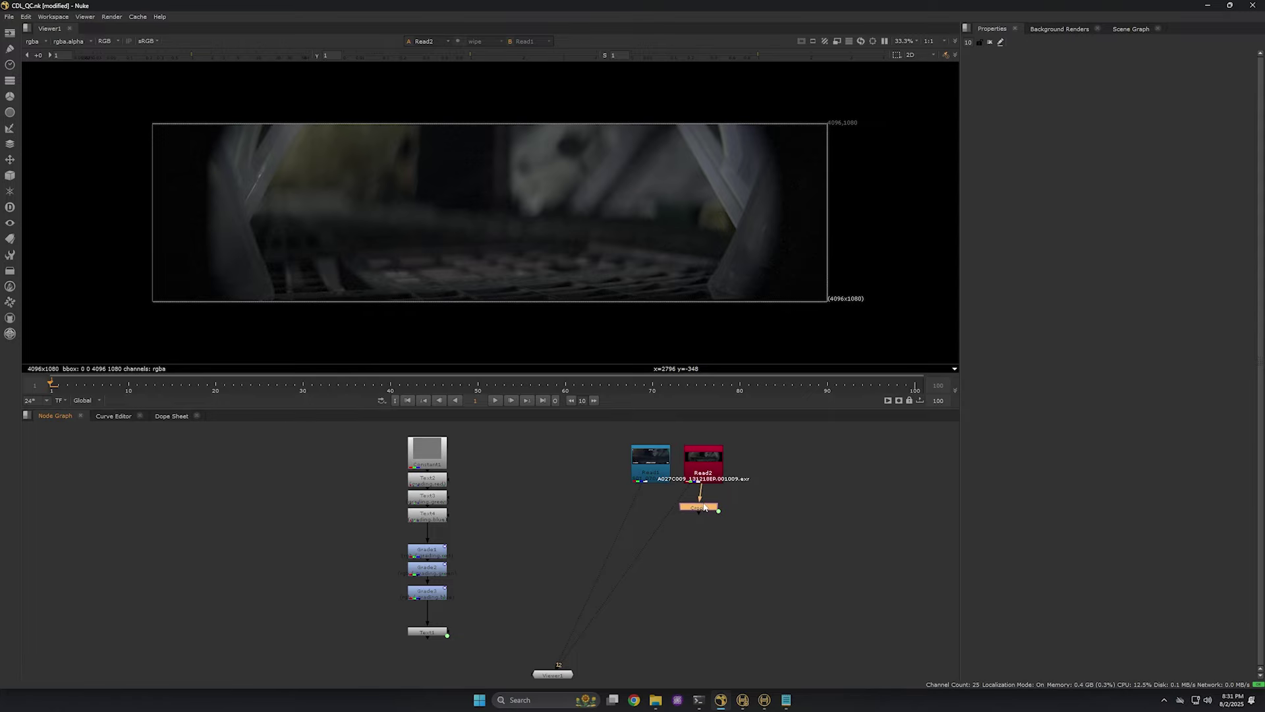
Compare the cropped plate against the S01_070 offline by alternating the two inputs in the Viewer.
{"action": "key", "text": "1"}
{"action": "key", "text": "f"}
{"action": "key", "text": "2"}
{"action": "key", "text": "f"}
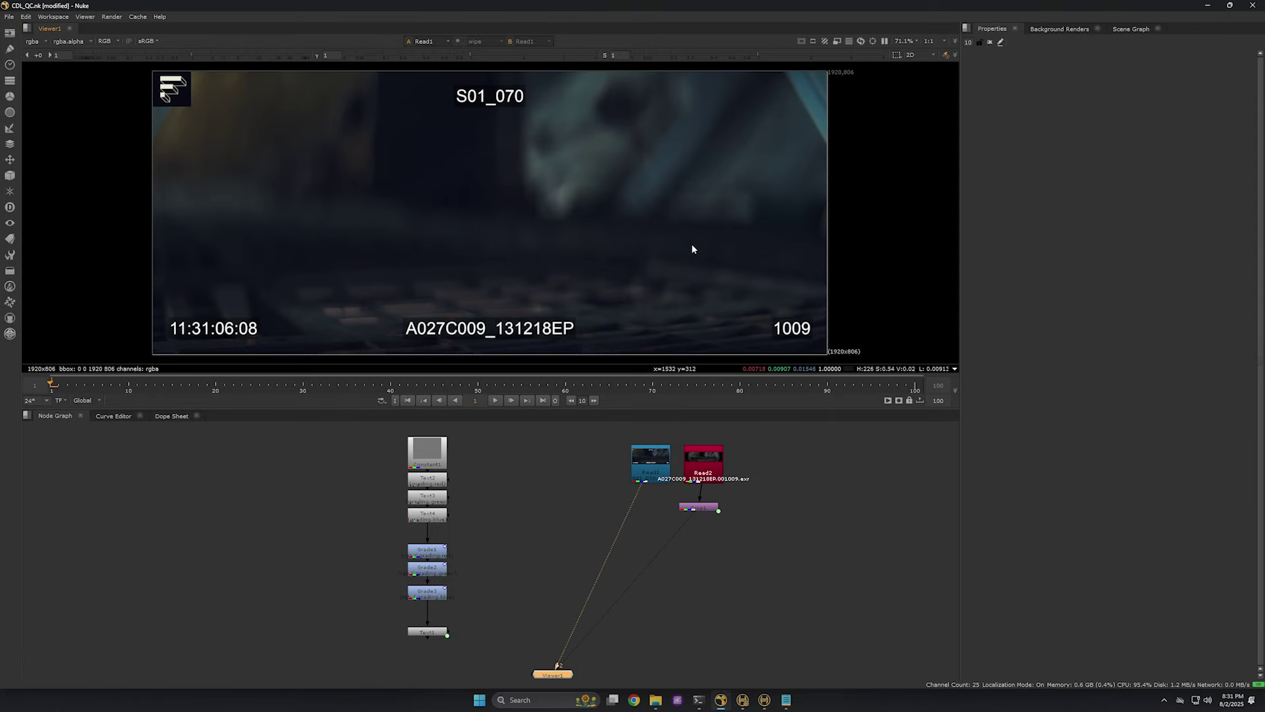
{"action": "key", "text": "1"}
{"action": "key", "text": "f"}
{"action": "key", "text": "2"}
{"action": "key", "text": "f"}
{"action": "key", "text": "1"}
{"action": "key", "text": "f"}
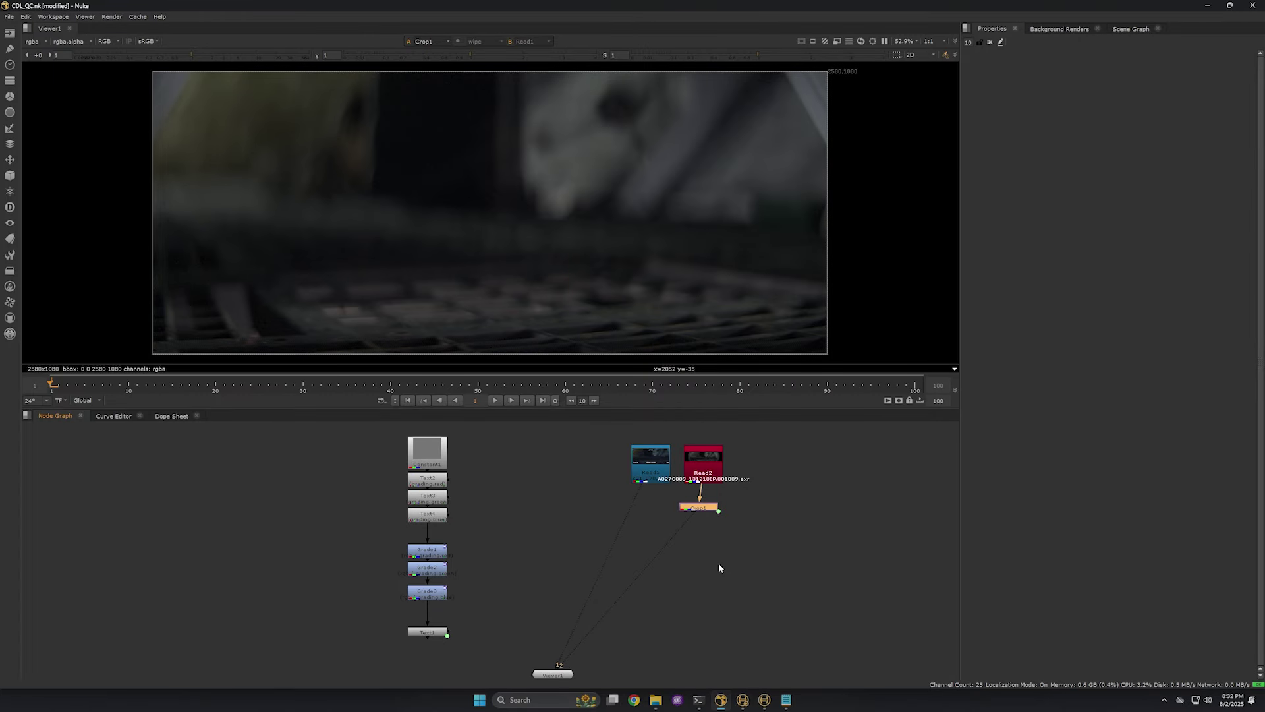
Switch back to Hiero, open the CDL plate ingest preset's transcode settings, enable Additional Nodes and open its setup.
{"action": "key", "text": "alt+Tab"}
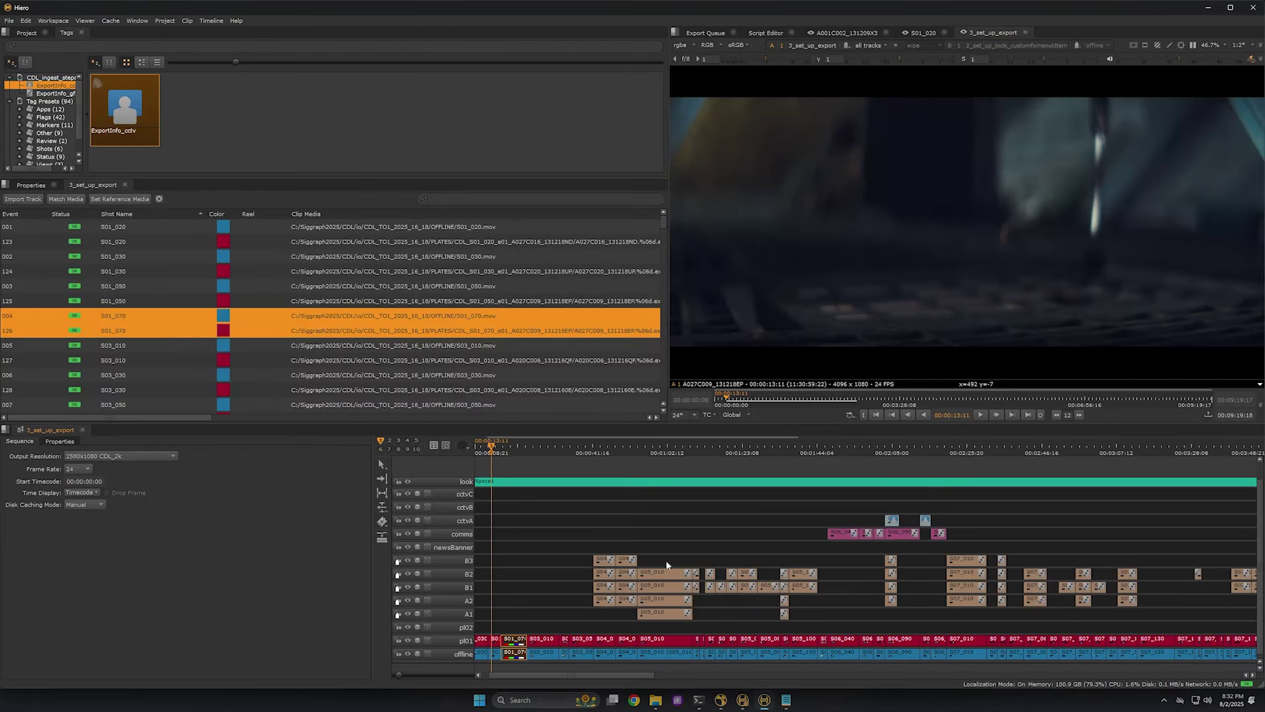
{"action": "key", "text": "ctrl+shift+e"}
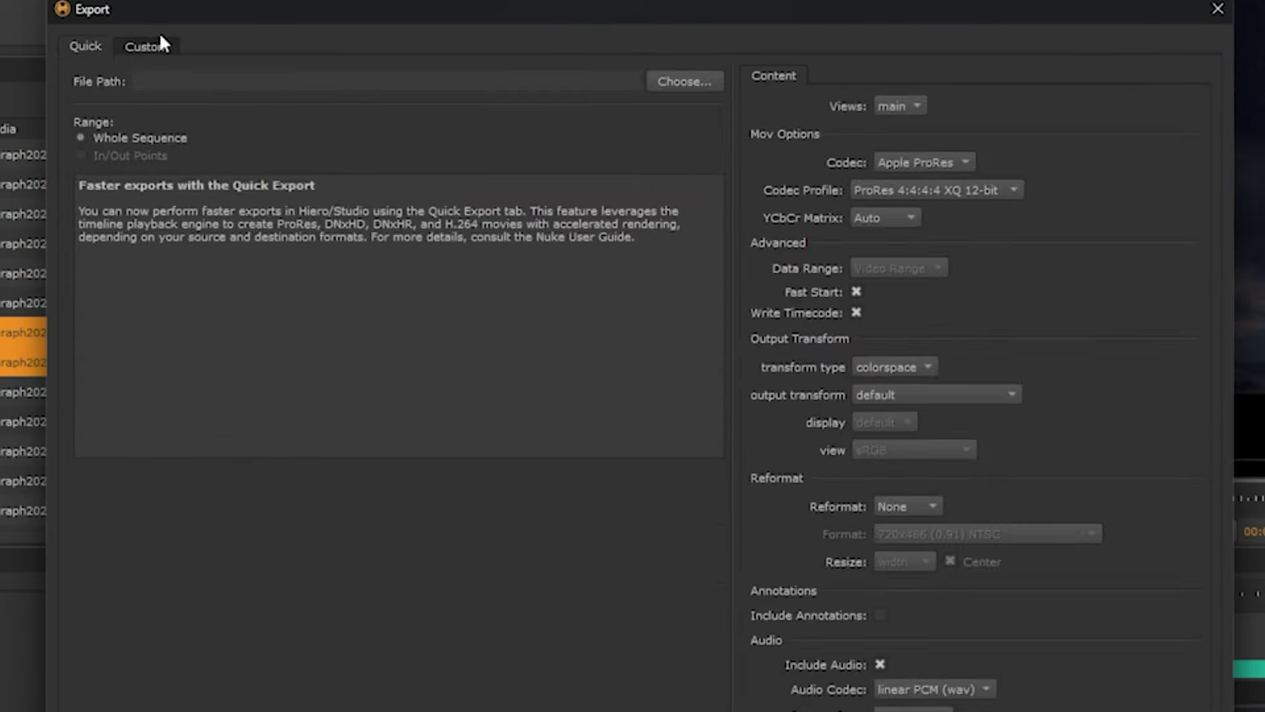
{"action": "left_click", "coordinate": [382, 183]}
{"action": "left_click", "coordinate": [416, 471]}
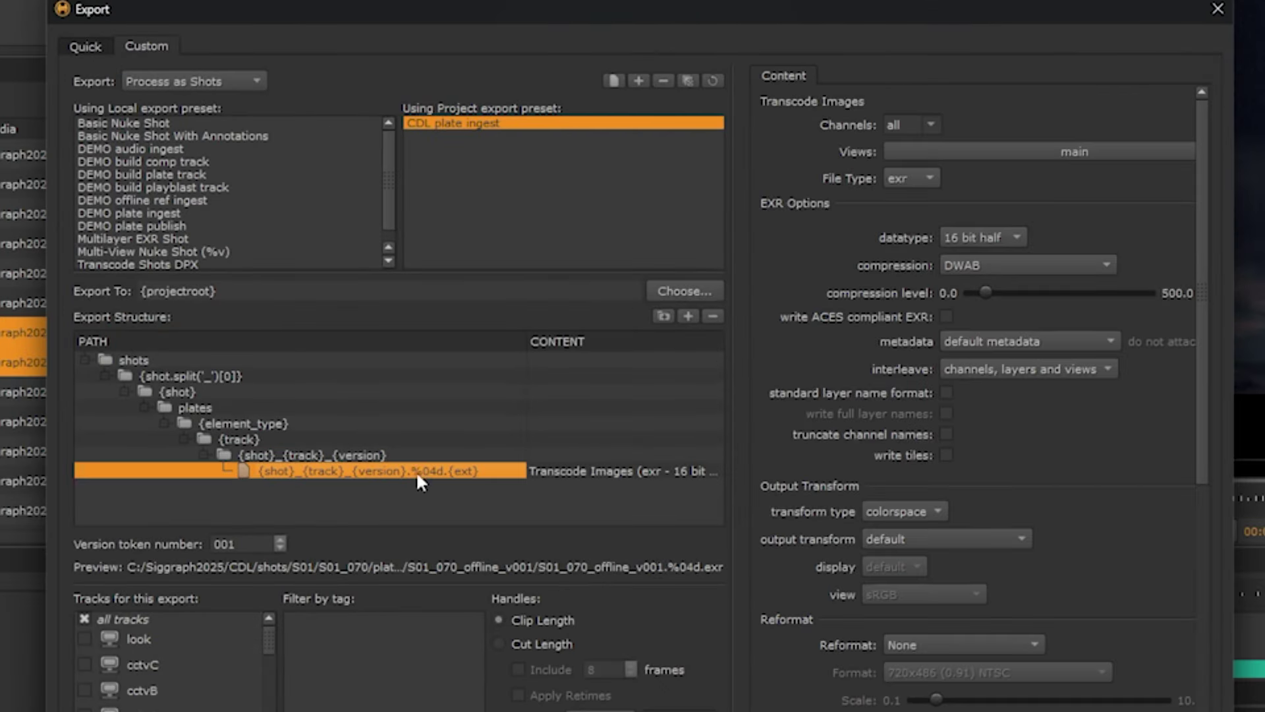
{"action": "left_click_drag", "start_coordinate": [1201, 460], "coordinate": [1199, 709]}
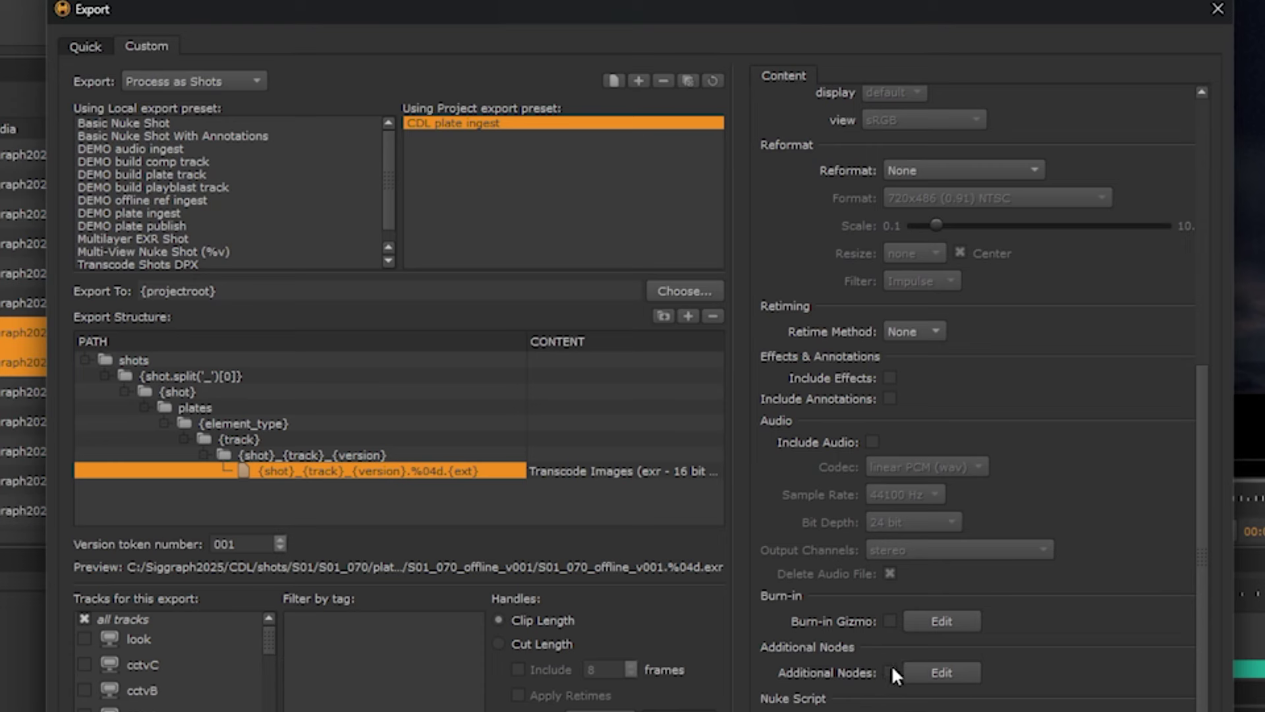
{"action": "left_click", "coordinate": [938, 670]}
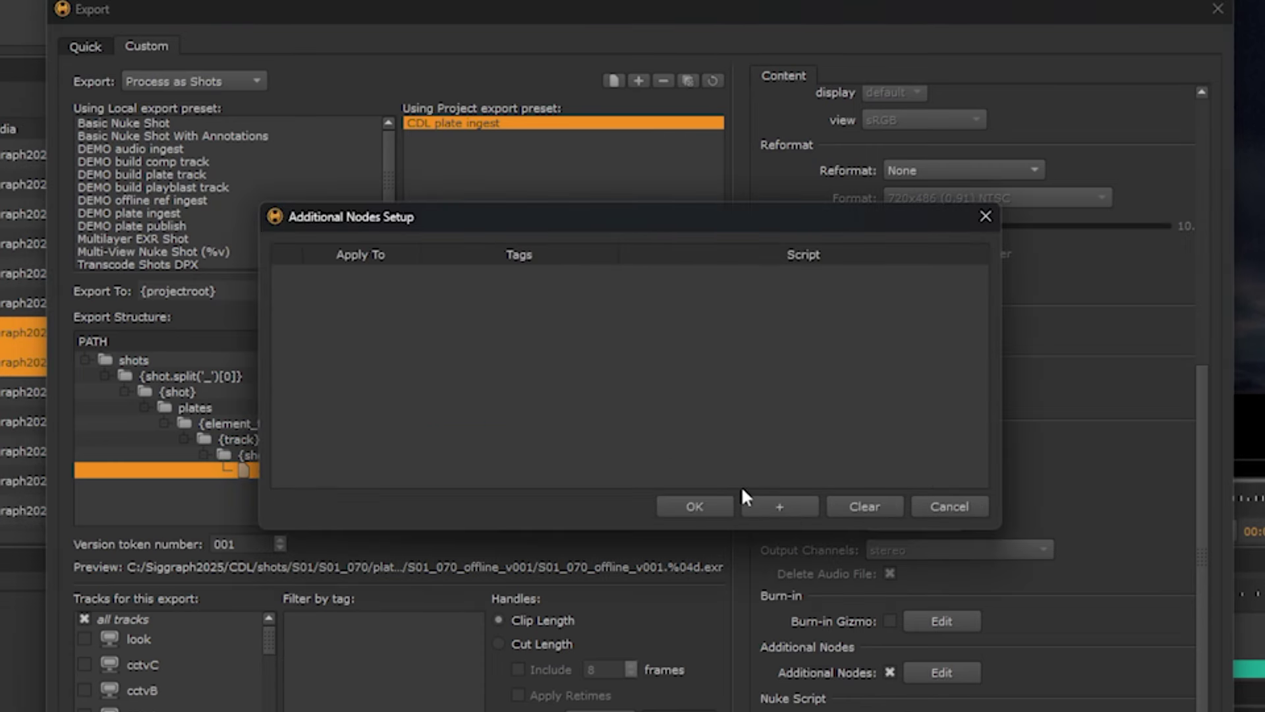
Add a Shot entry with the Crop script: box {758 0 {"[metadata input/width]-box.x"} 1080}, reformat true, crop false.
{"action": "left_click", "coordinate": [770, 505]}
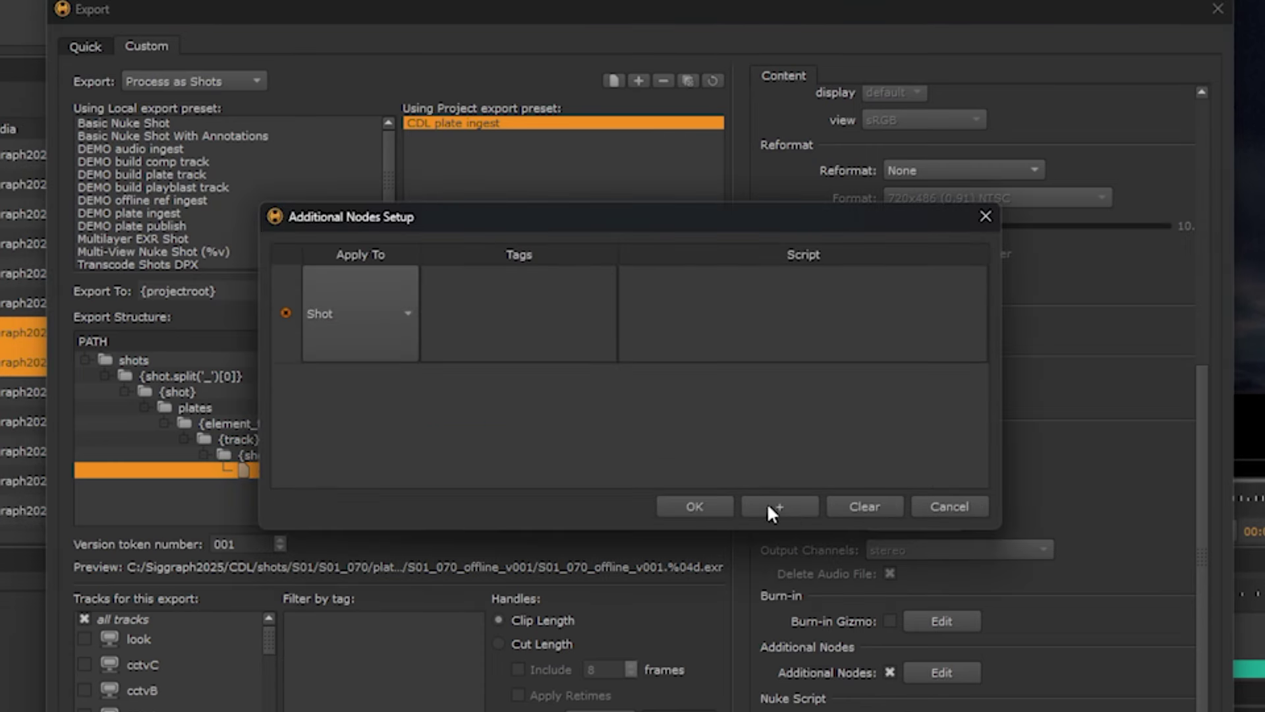
{"action": "left_click", "coordinate": [752, 300]}
{"action": "type", "text": "Crop { box {758 0 {\"[metadata input/width]-box.x\"} 1080} reformat true crop false name Crop1 selected true }"}
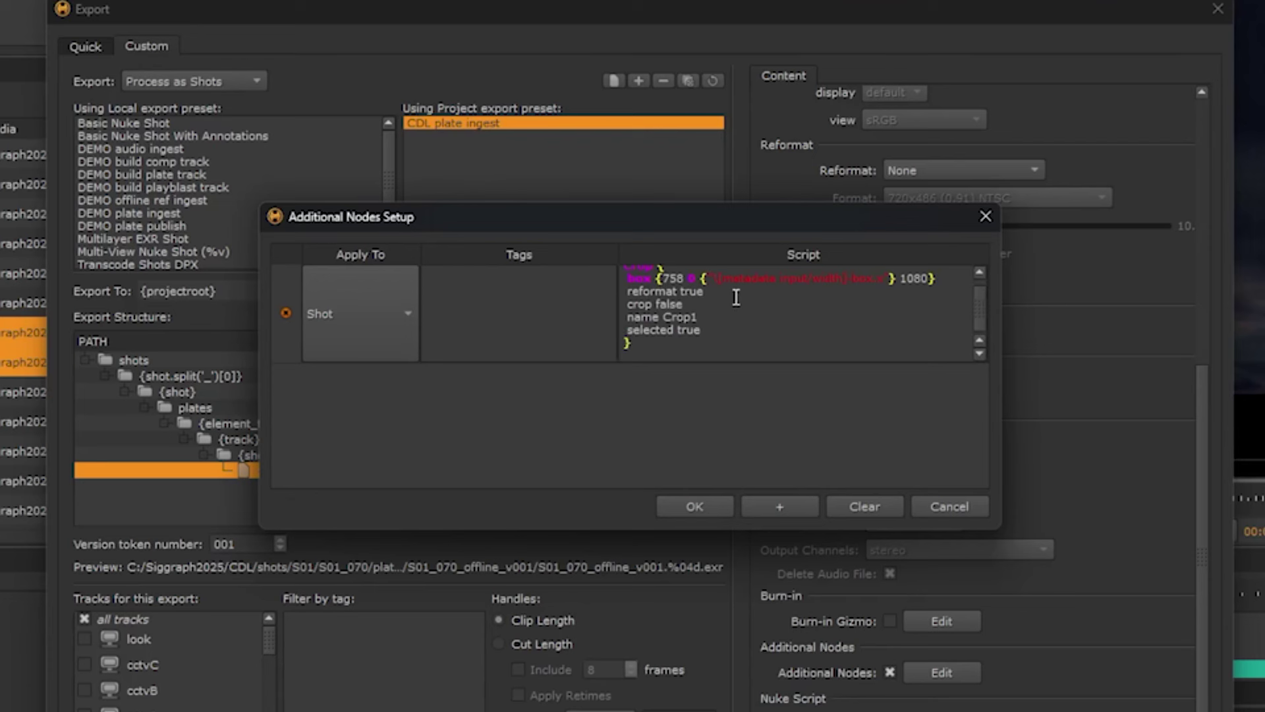
{"action": "left_click_drag", "start_coordinate": [979, 306], "coordinate": [983, 346]}
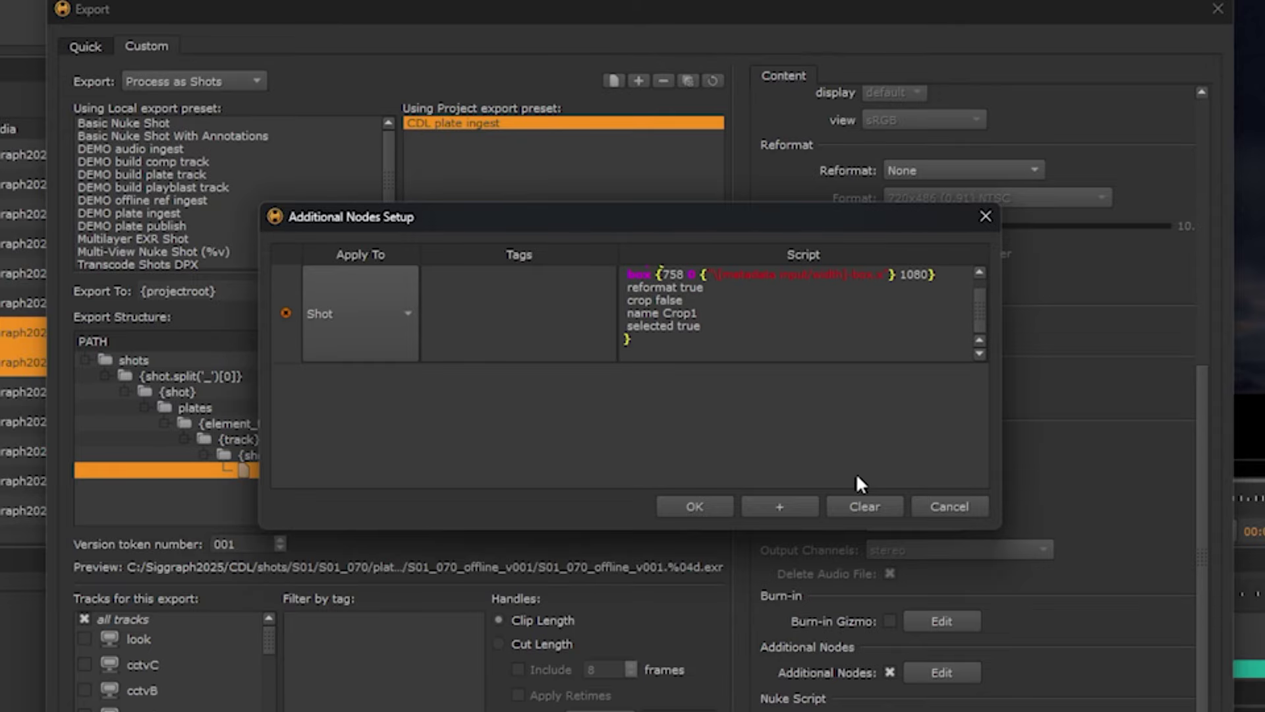
{"action": "left_click", "coordinate": [697, 507]}
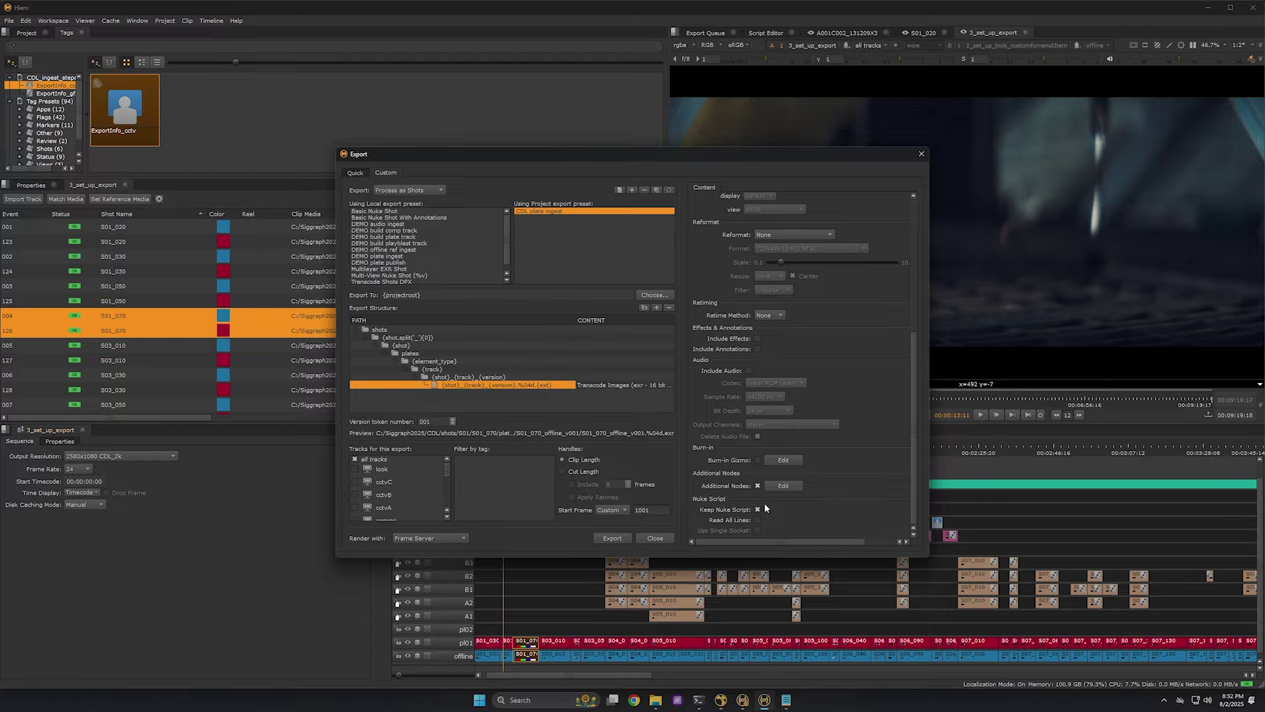
Close the export setup, keep the template changes, and deselect the S01_070 clips.
{"action": "left_click", "coordinate": [657, 541]}
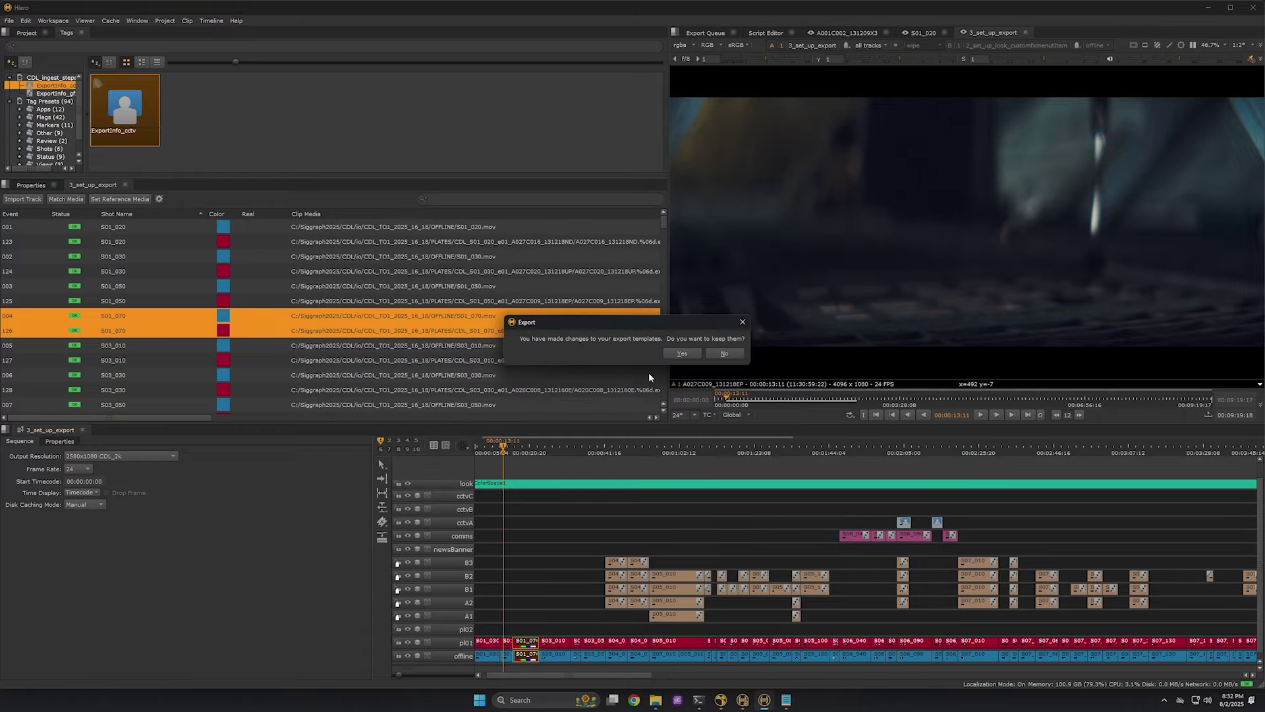
{"action": "left_click", "coordinate": [682, 352]}
{"action": "left_click", "coordinate": [675, 464]}
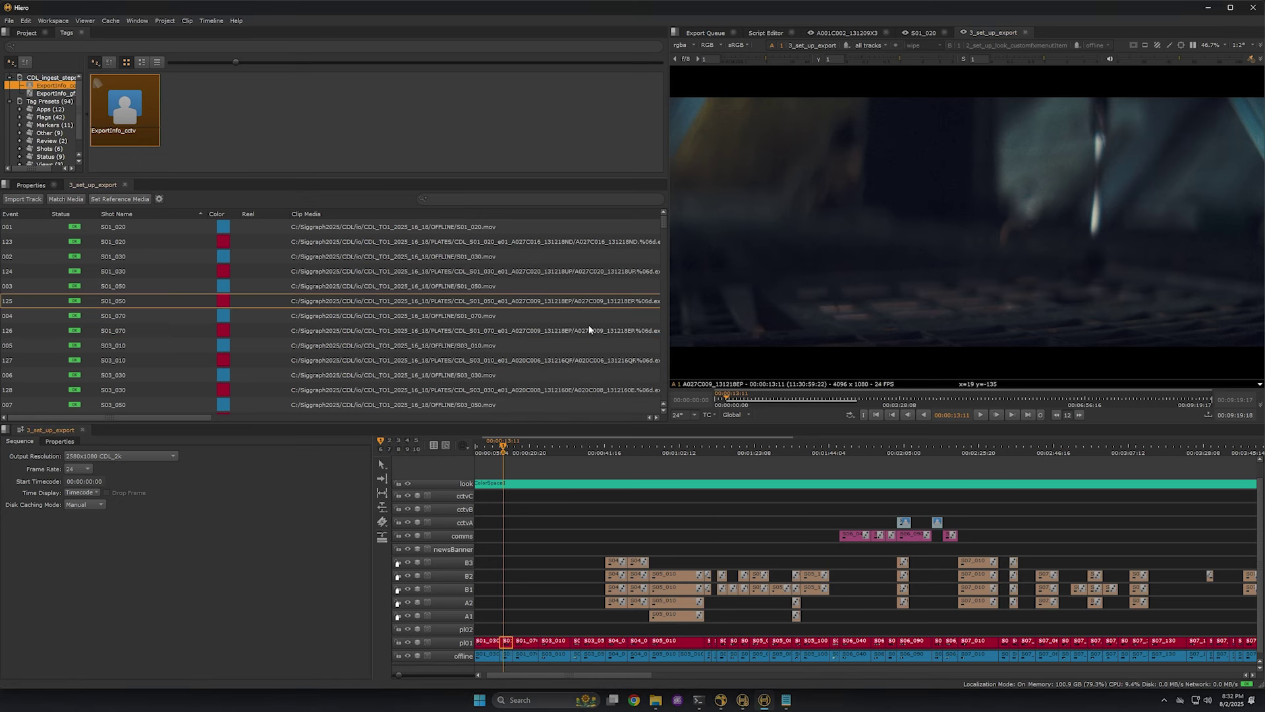
Filter the spreadsheet by "pl01 pl02" and select all the listed plate events.
{"action": "left_click", "coordinate": [443, 198]}
{"action": "type", "text": "pl01 pl02"}
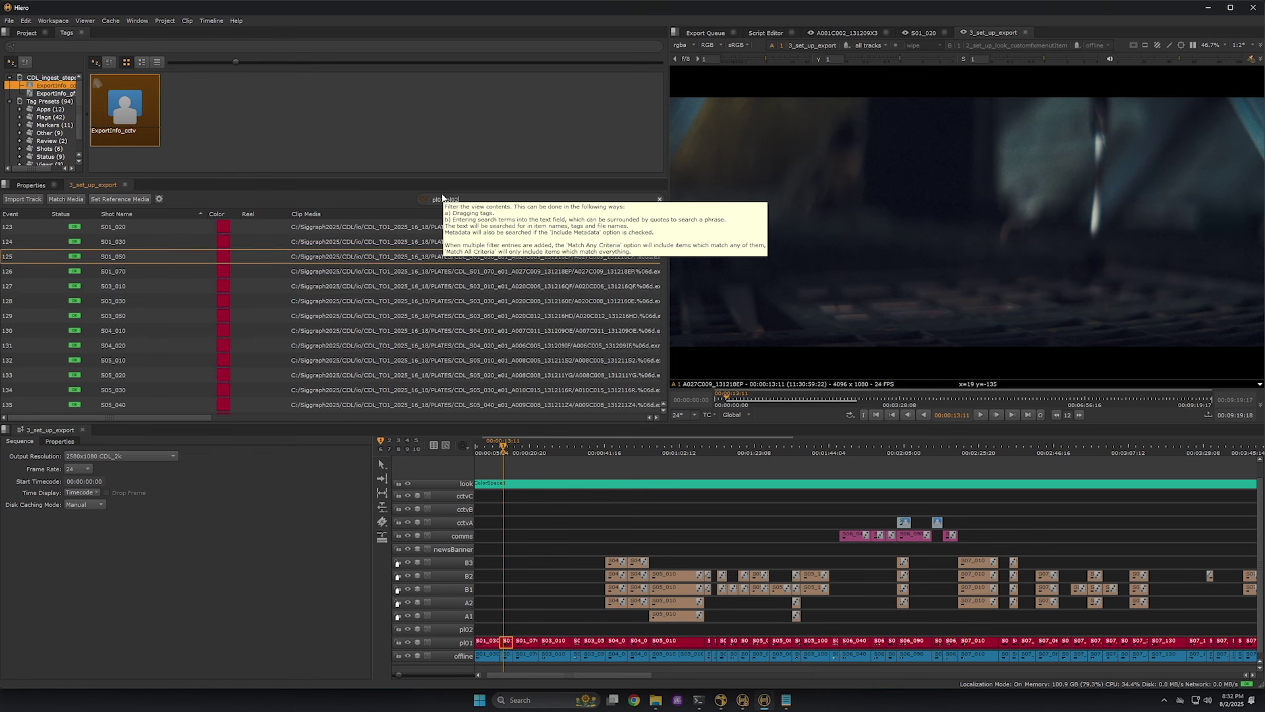
{"action": "left_click", "coordinate": [307, 287]}
{"action": "key", "text": "ctrl+a"}
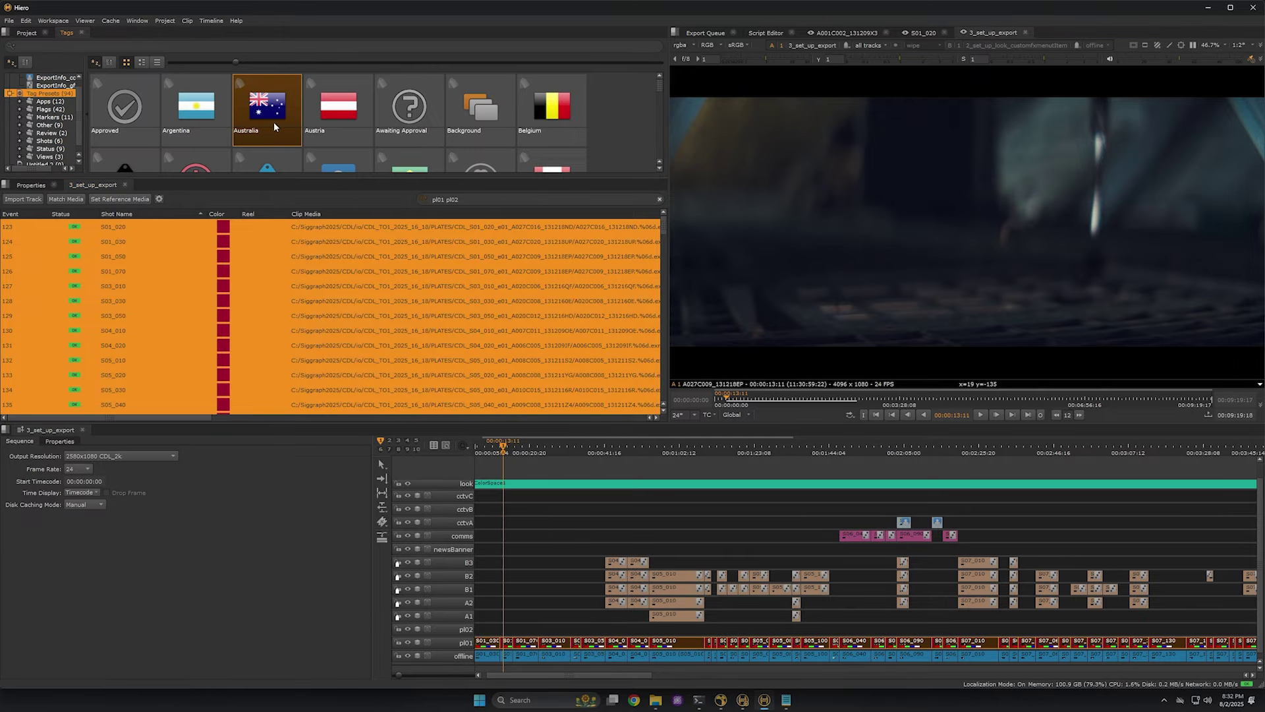
Apply the Australia tag to all the selected plate clips on the timeline and clear the selection.
{"action": "left_click_drag", "start_coordinate": [272, 123], "coordinate": [553, 642]}
{"action": "scroll", "coordinate": [559, 608], "scroll_direction": "down", "scroll_amount": 5}
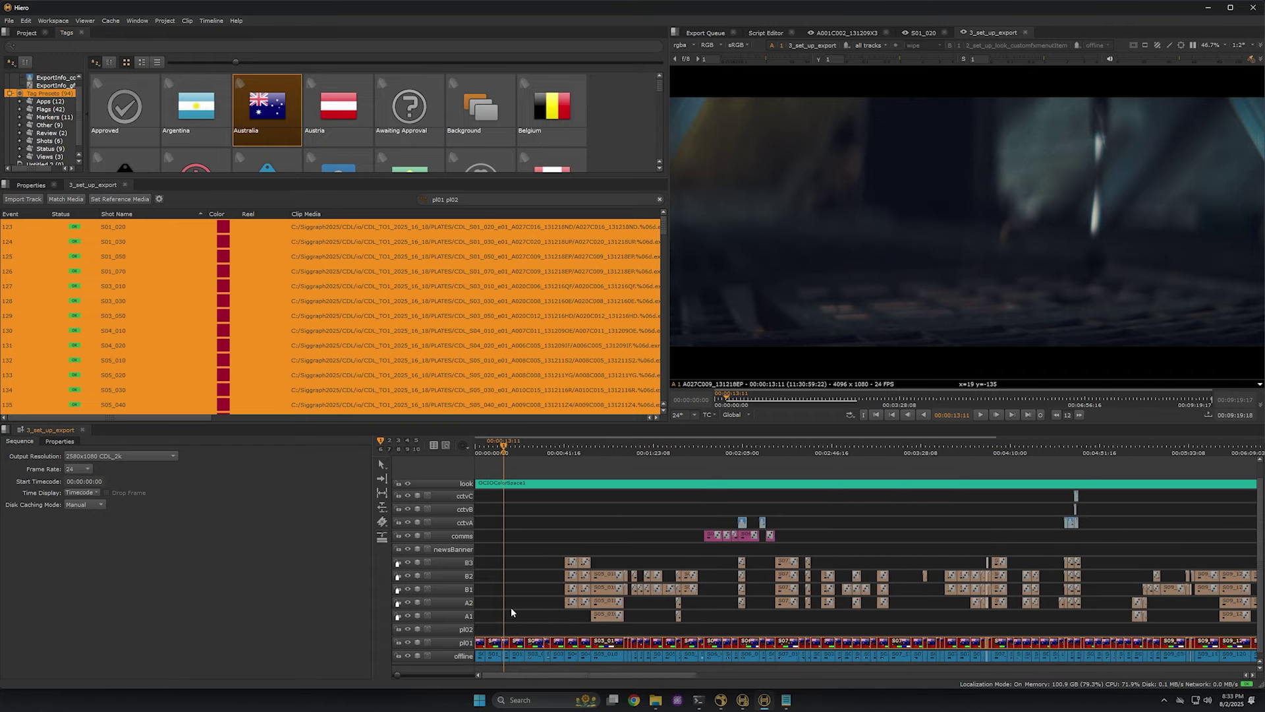
{"action": "left_click", "coordinate": [619, 488]}
{"action": "scroll", "coordinate": [580, 487], "scroll_direction": "down", "scroll_amount": 4}
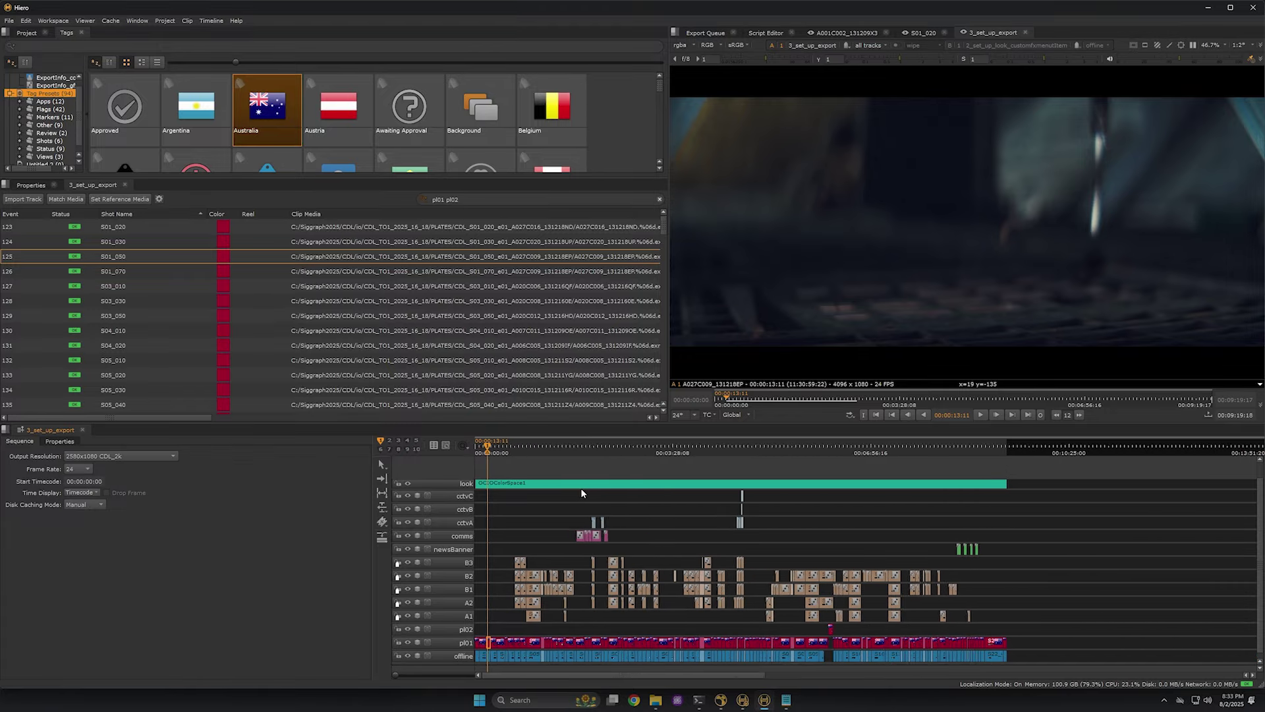
Limit the Shot Crop entry in the CDL plate ingest additional nodes to the Australia tag and keep the template changes.
{"action": "key", "text": "ctrl+shift+e"}
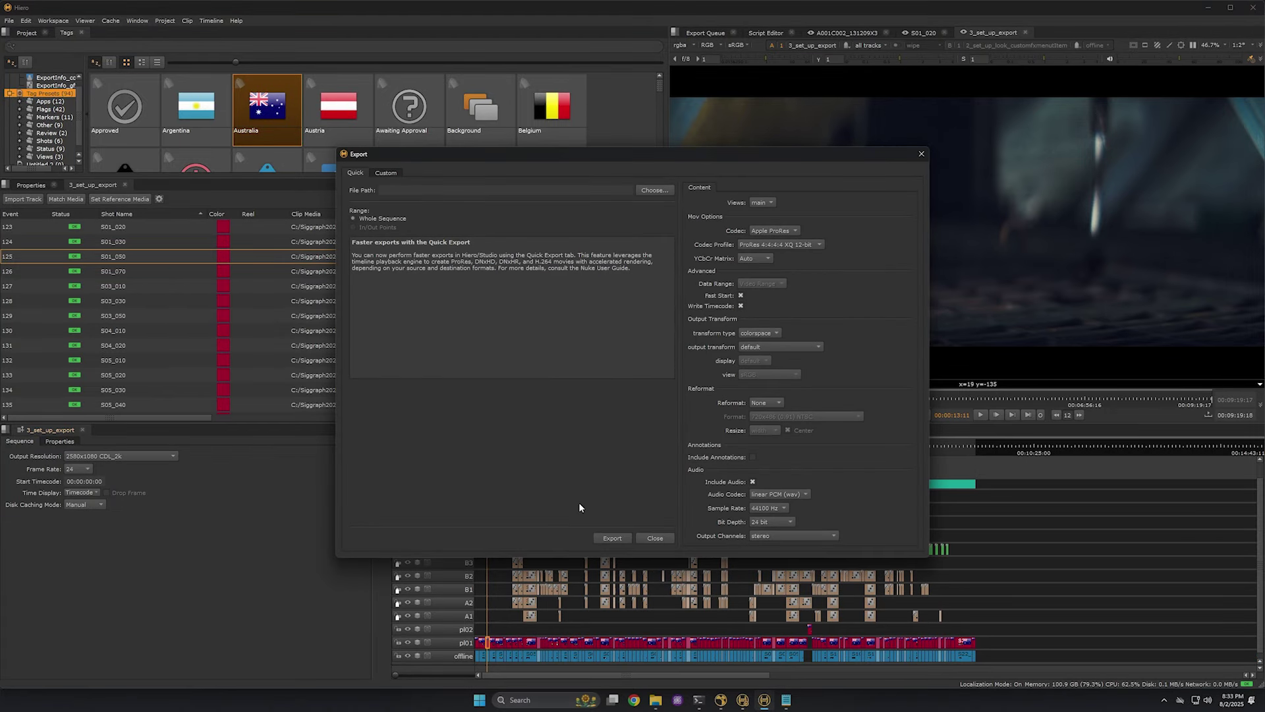
{"action": "left_click", "coordinate": [386, 174]}
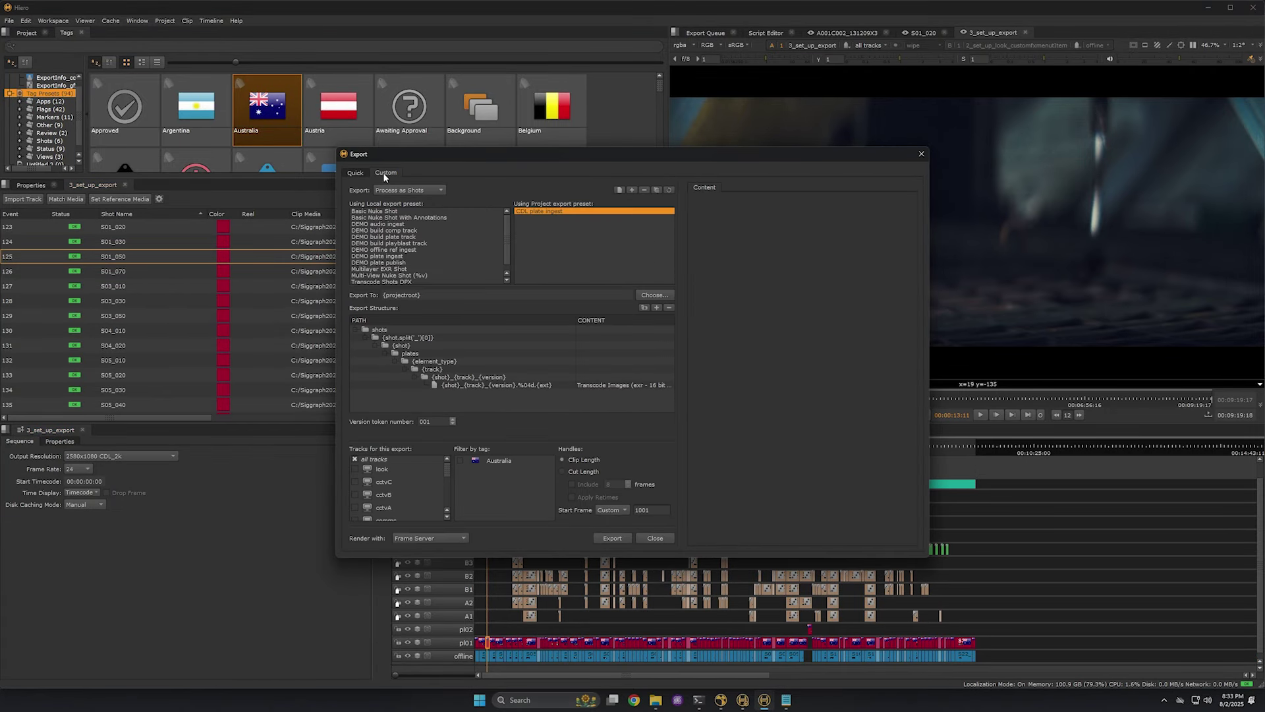
{"action": "left_click", "coordinate": [548, 384]}
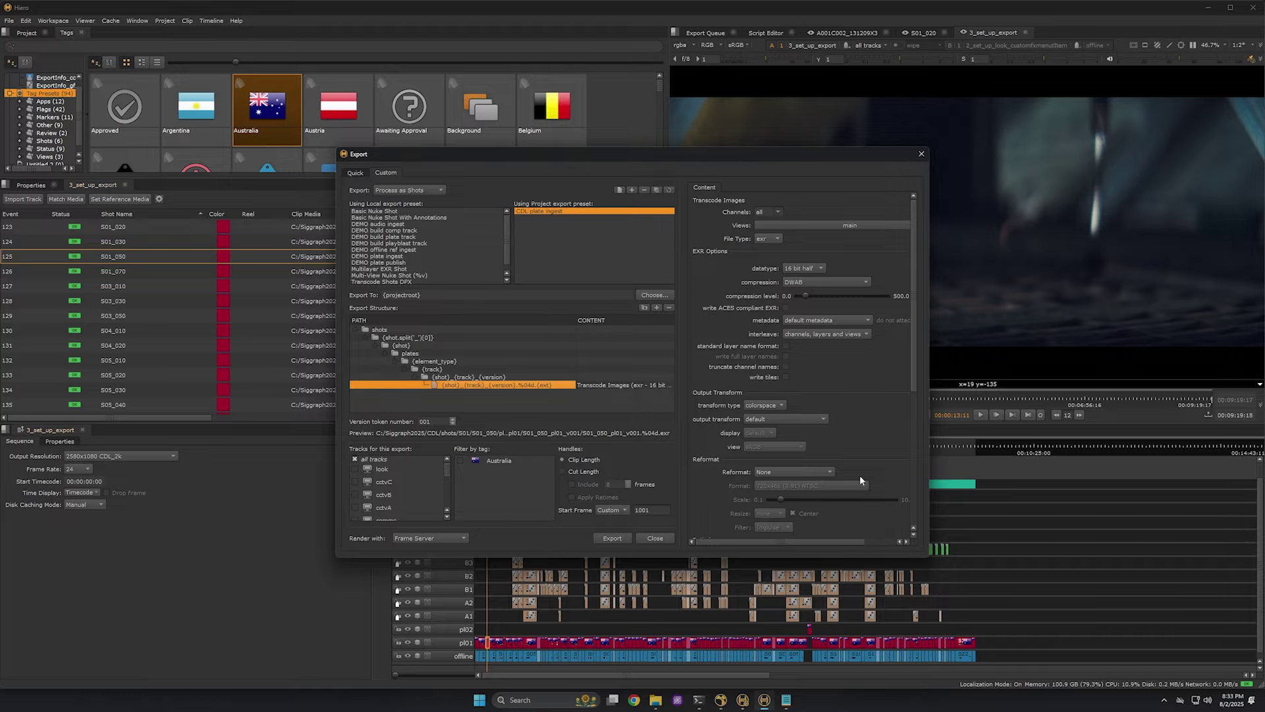
{"action": "left_click", "coordinate": [913, 483]}
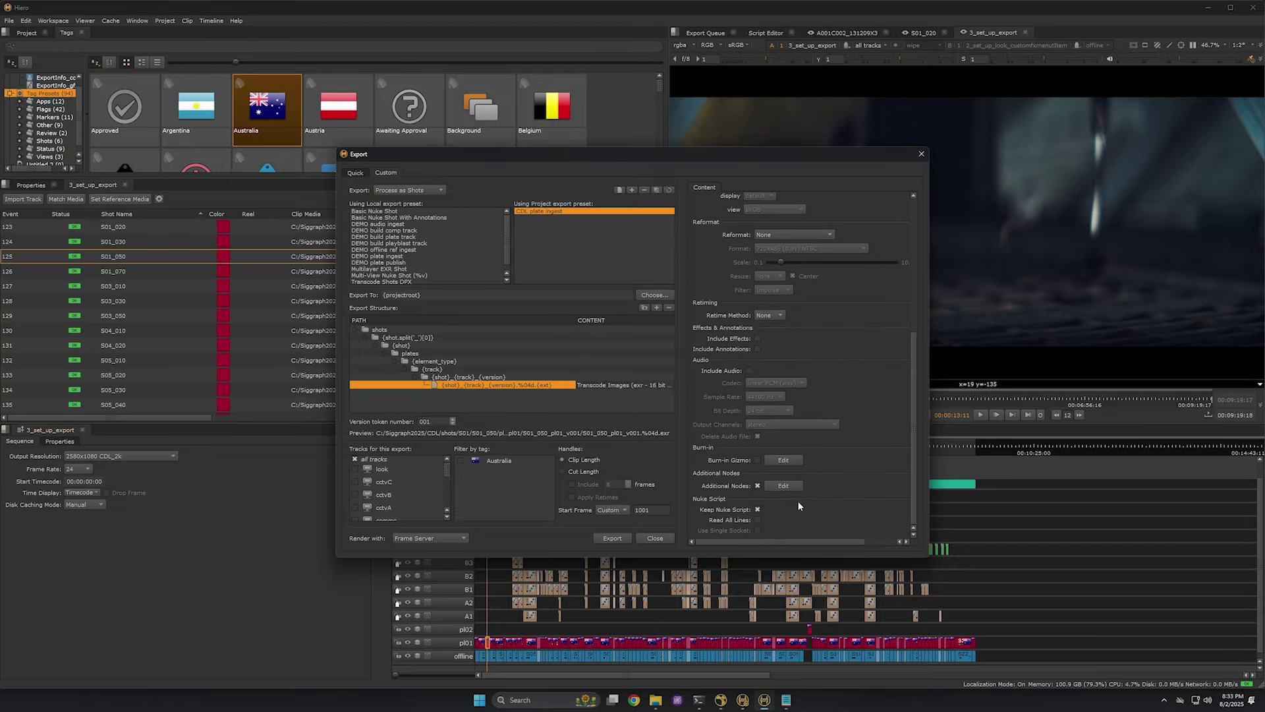
{"action": "left_click", "coordinate": [782, 485]}
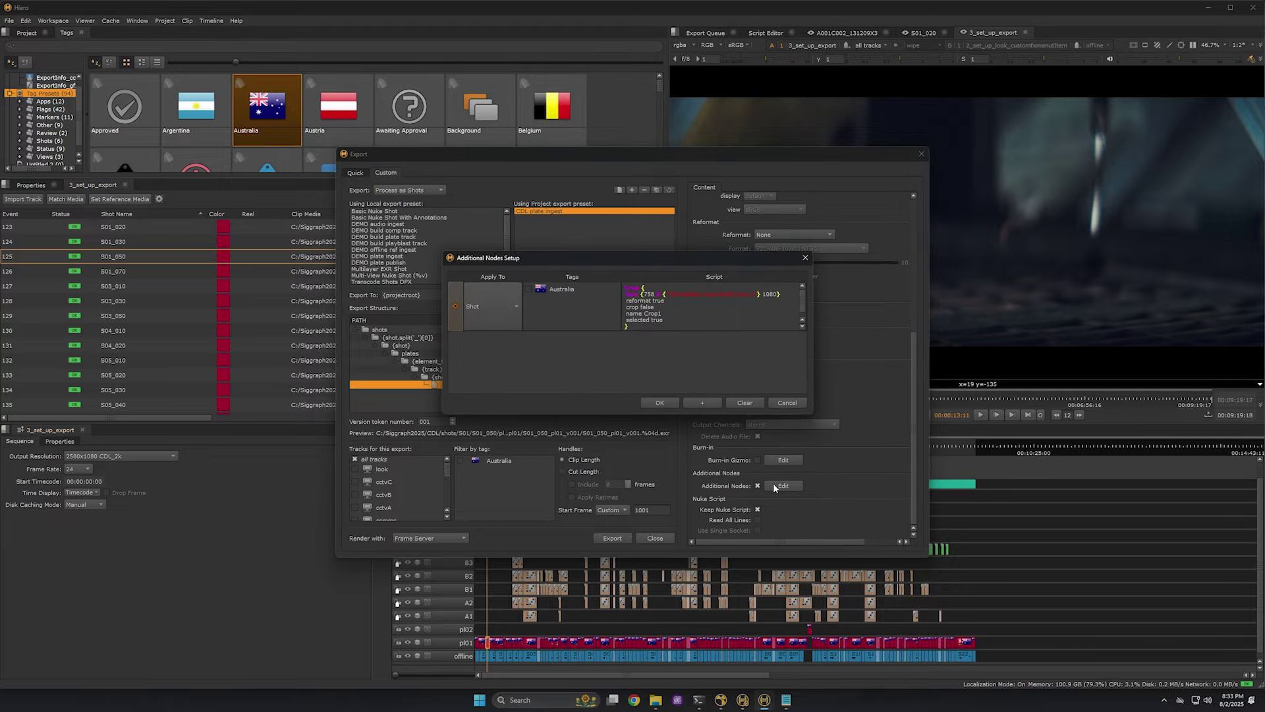
{"action": "left_click", "coordinate": [528, 289]}
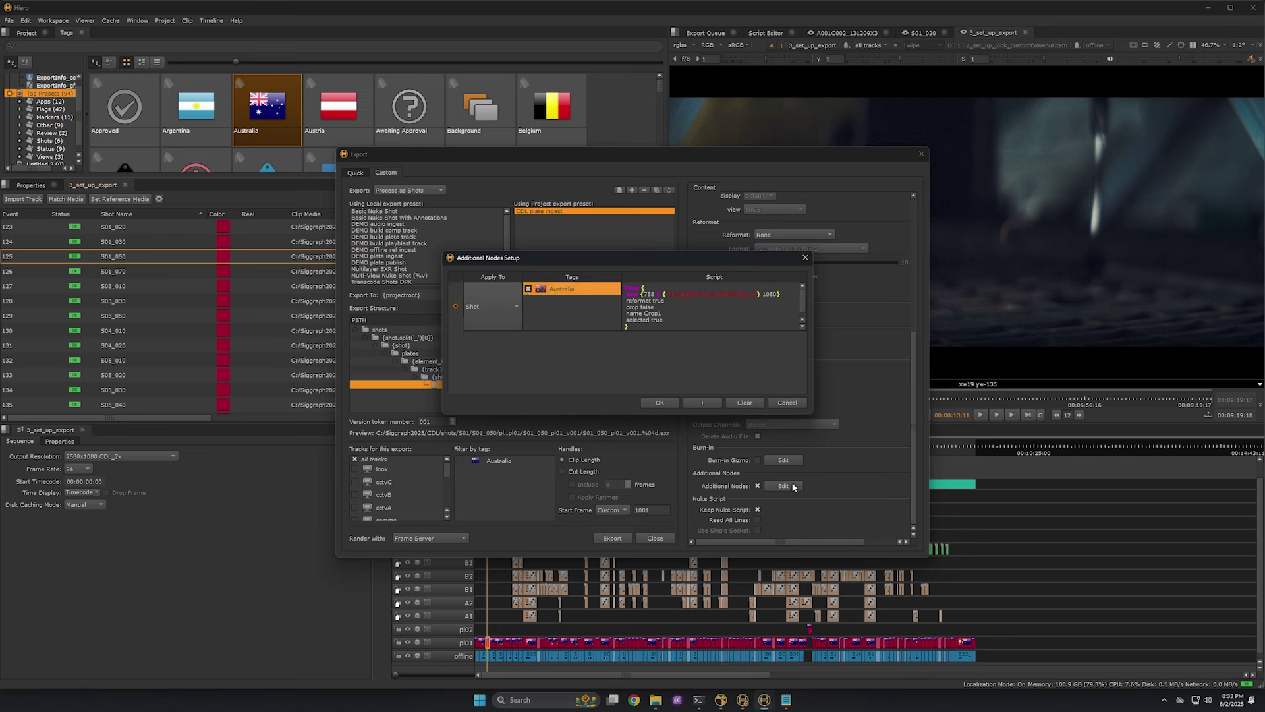
{"action": "left_click", "coordinate": [661, 404]}
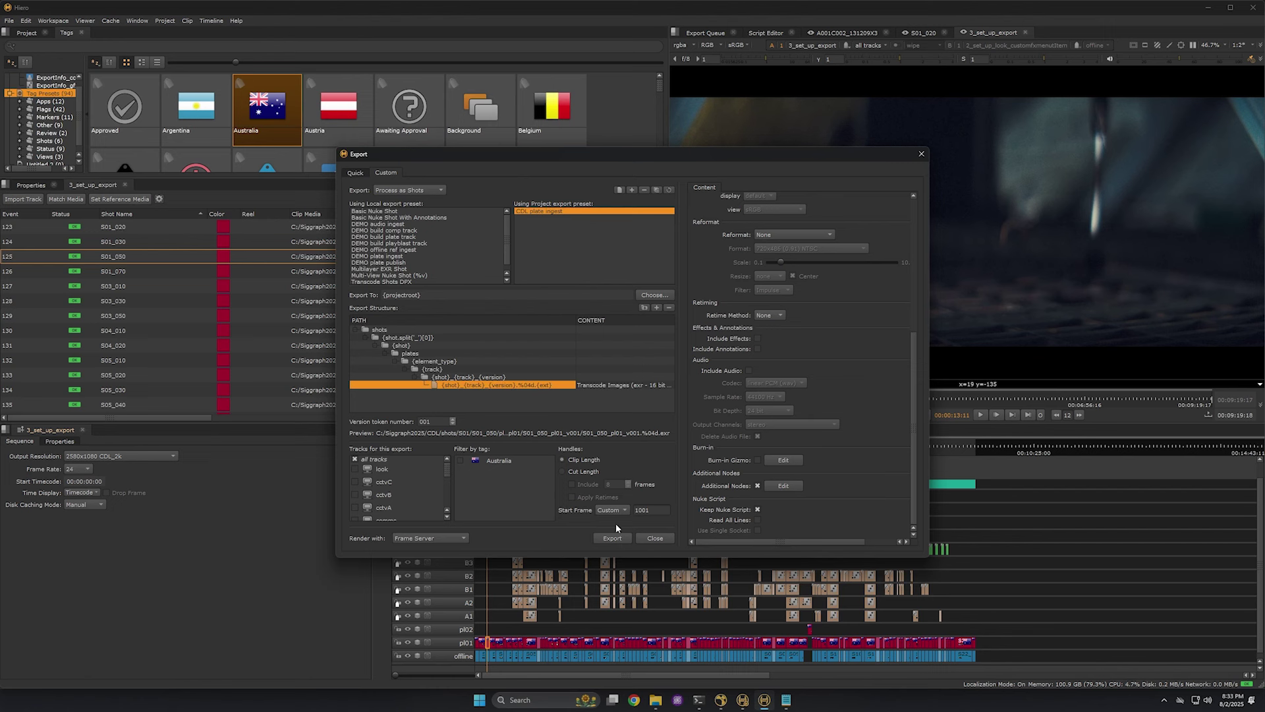
{"action": "left_click", "coordinate": [657, 538]}
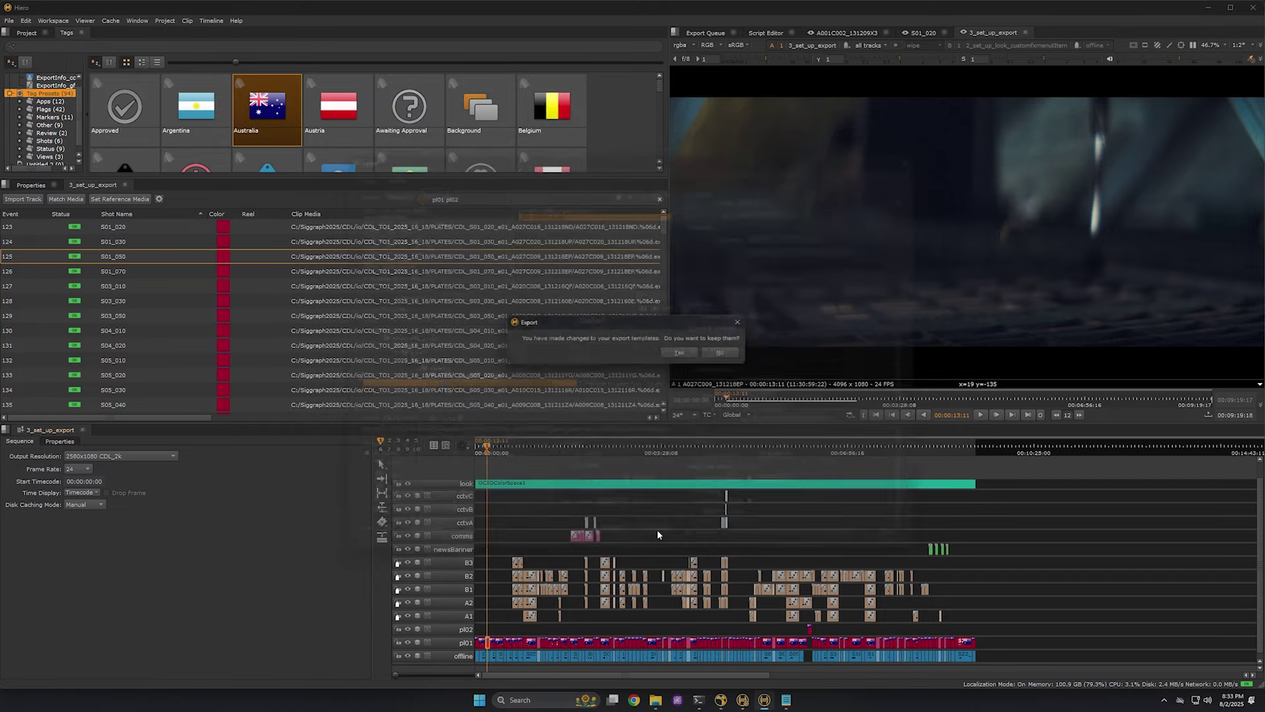
{"action": "left_click", "coordinate": [681, 353]}
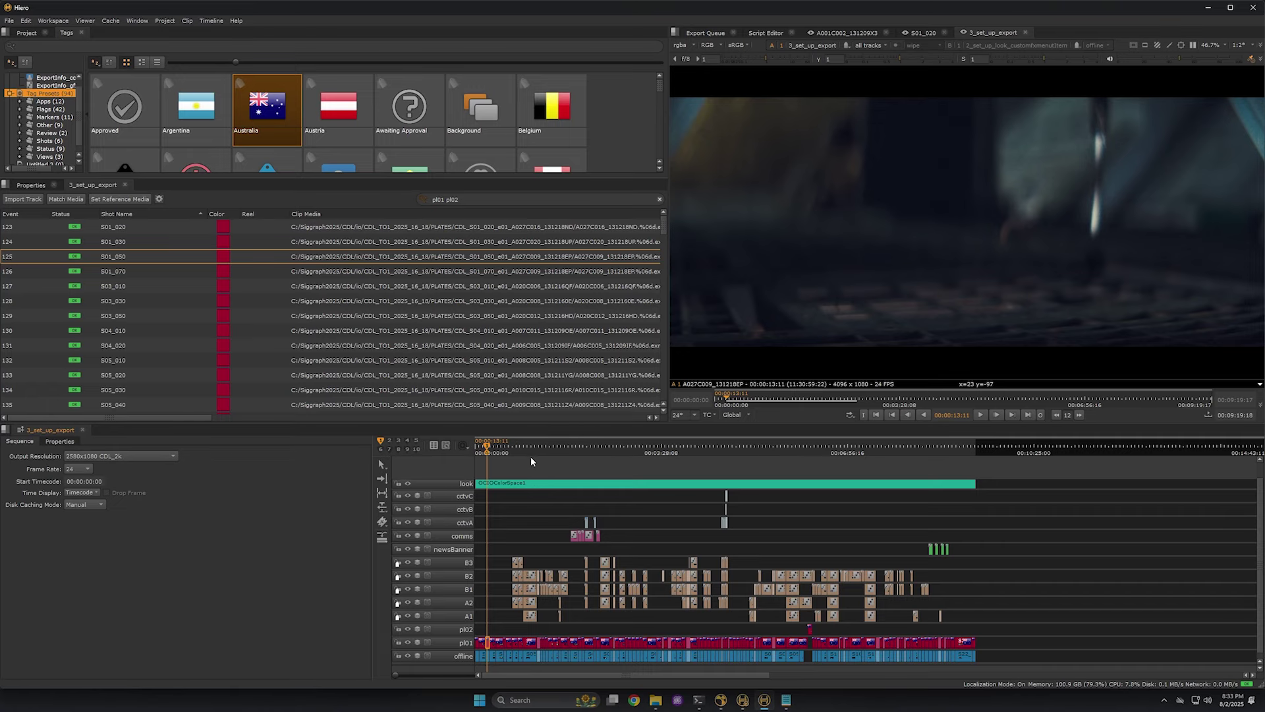
With all timeline items selected, examine which tags the CDL plate ingest additional nodes setup offers, then close the export.
{"action": "scroll", "coordinate": [531, 456], "scroll_direction": "up", "scroll_amount": 1}
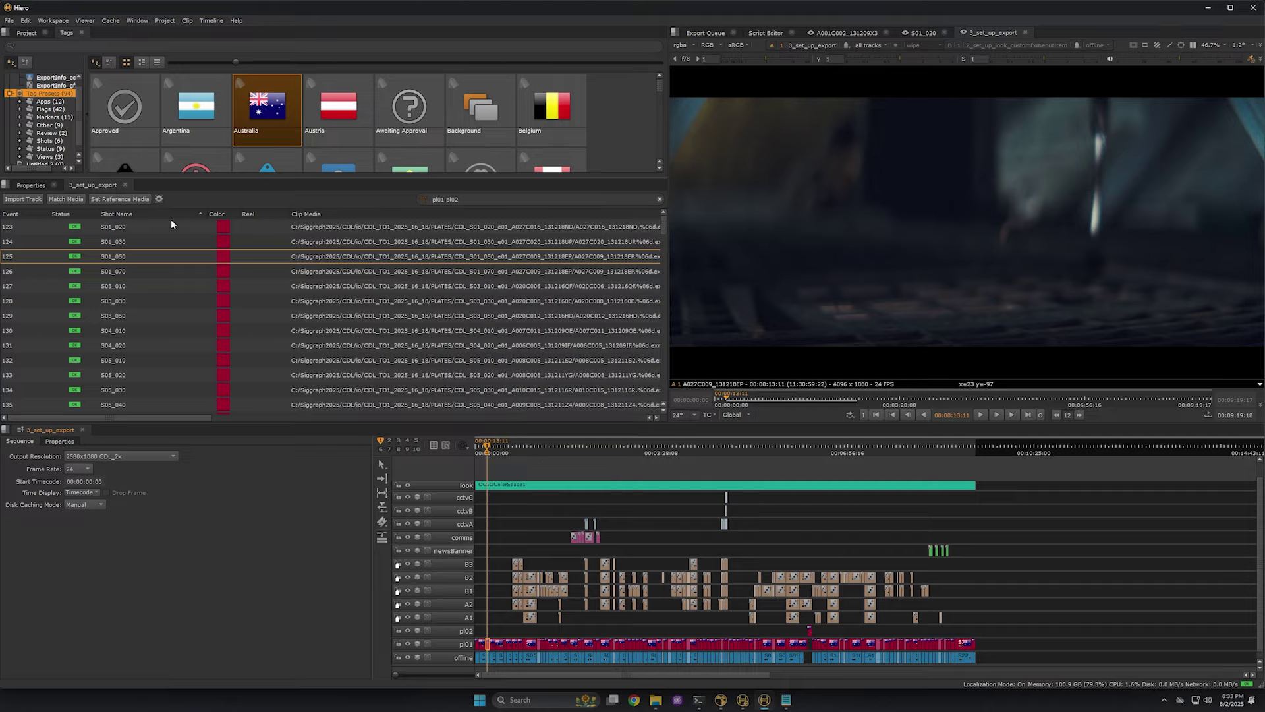
{"action": "left_click", "coordinate": [27, 34]}
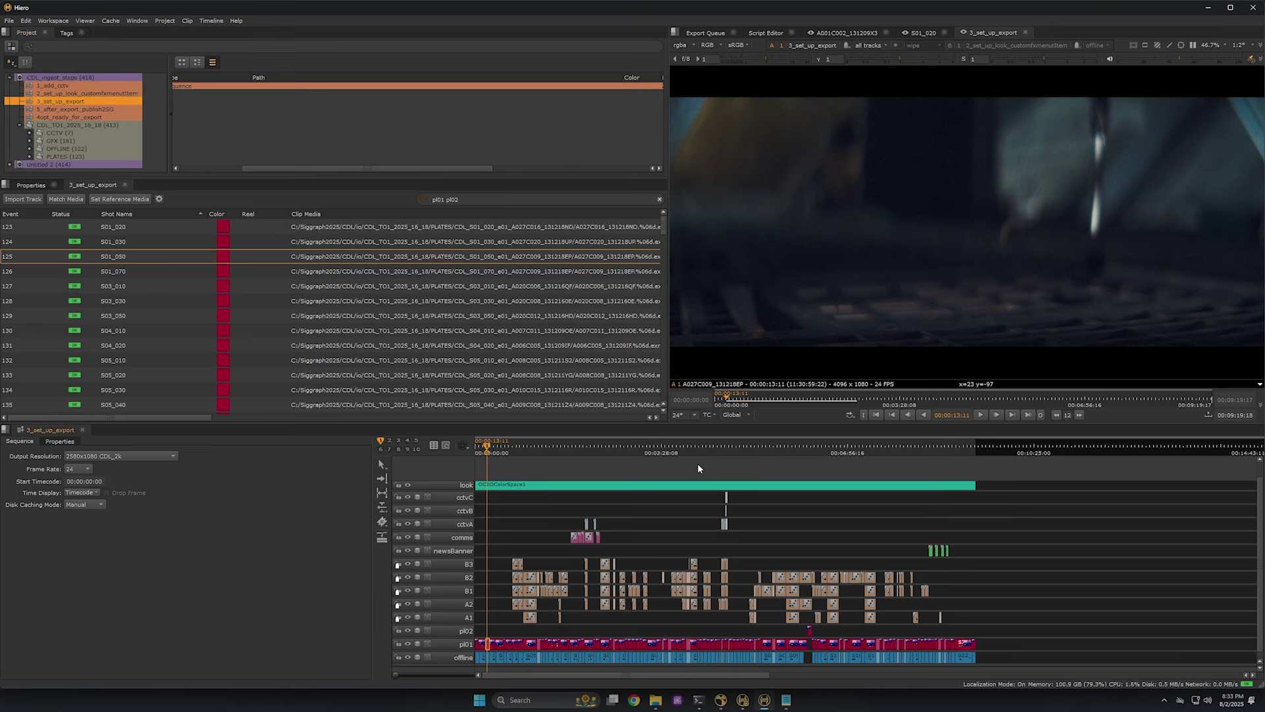
{"action": "key", "text": "ctrl+a"}
{"action": "key", "text": "ctrl+shift+e"}
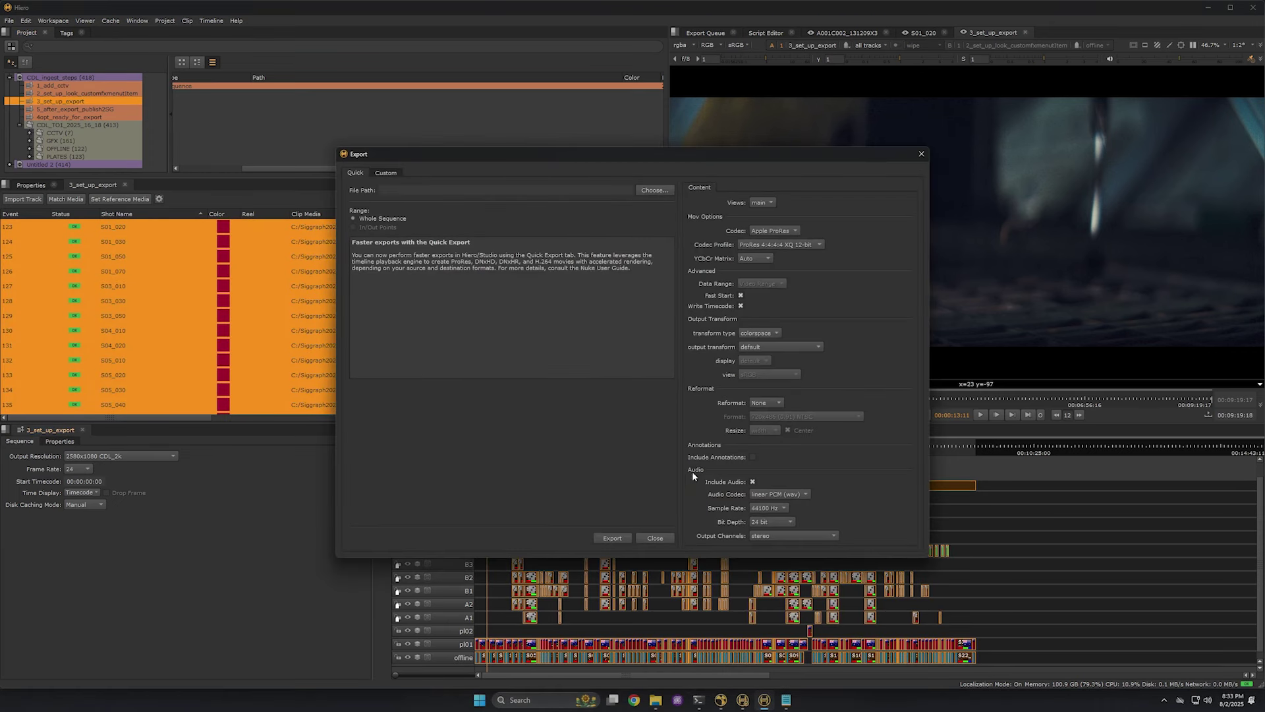
{"action": "left_click", "coordinate": [385, 172]}
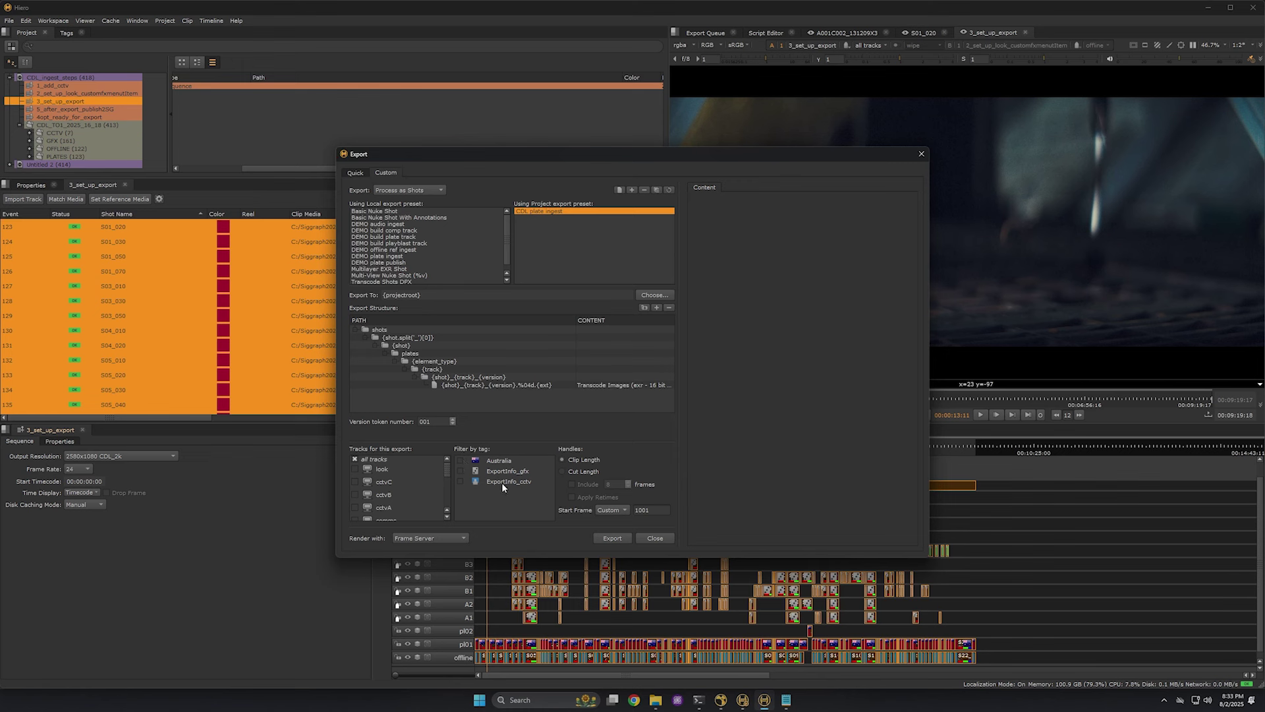
{"action": "left_click", "coordinate": [552, 385]}
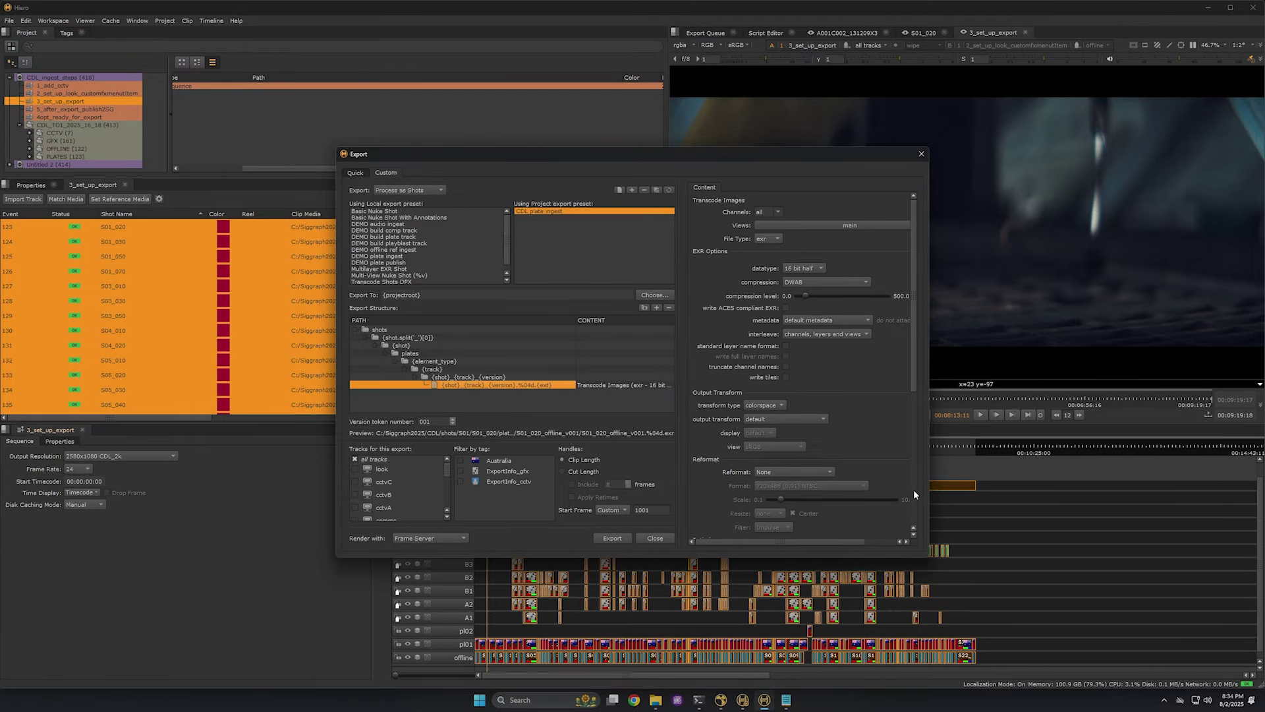
{"action": "scroll", "coordinate": [909, 493], "scroll_direction": "down", "scroll_amount": 5}
{"action": "left_click", "coordinate": [782, 486]}
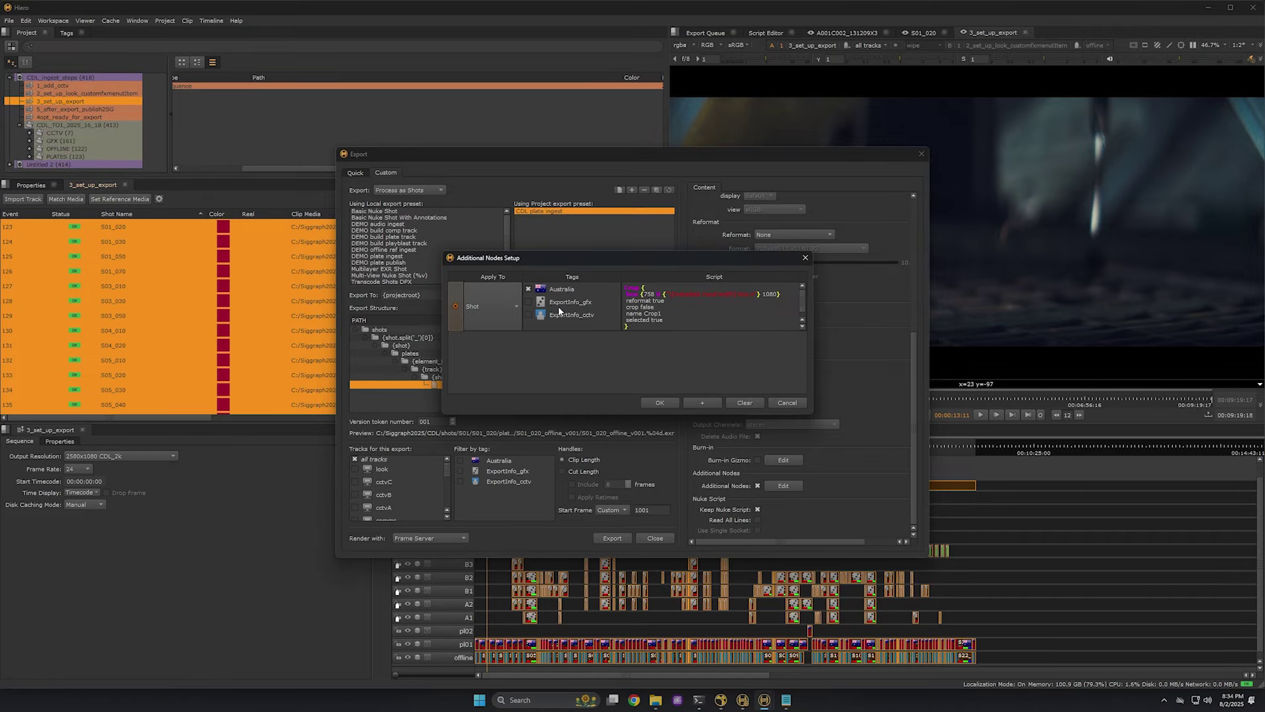
{"action": "left_click", "coordinate": [796, 403]}
{"action": "left_click", "coordinate": [658, 536]}
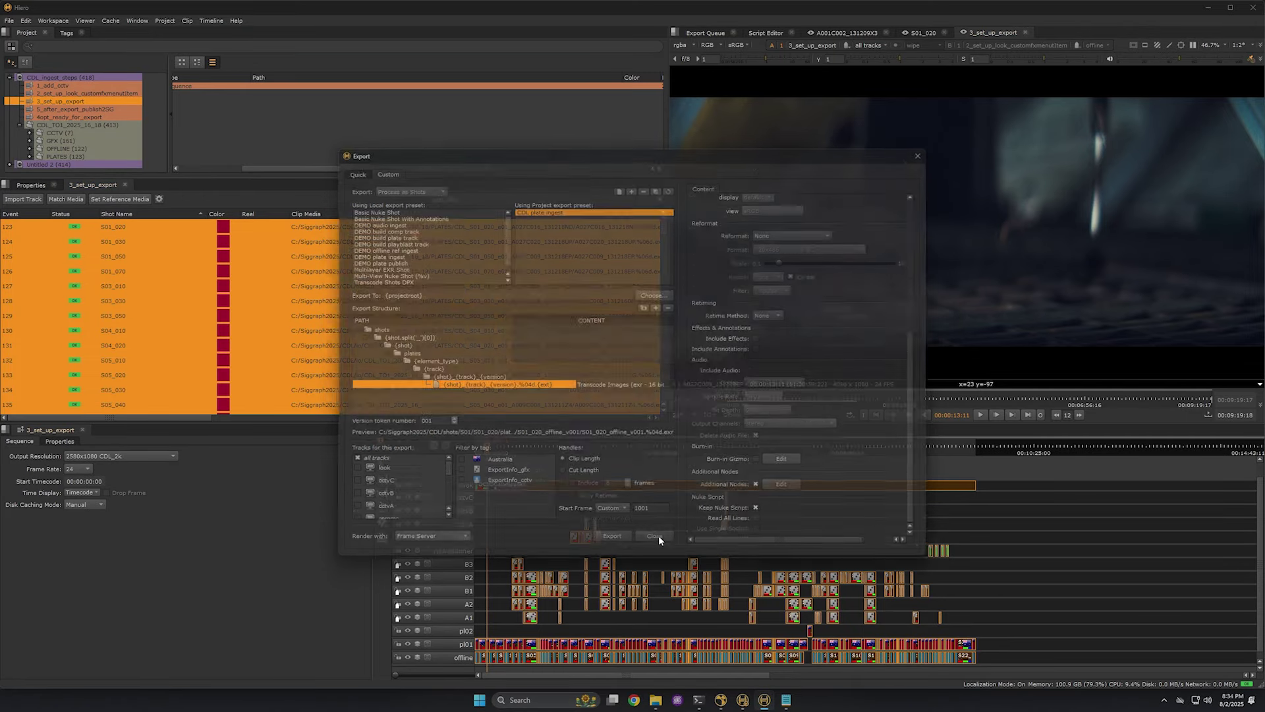
{"action": "left_click", "coordinate": [680, 352]}
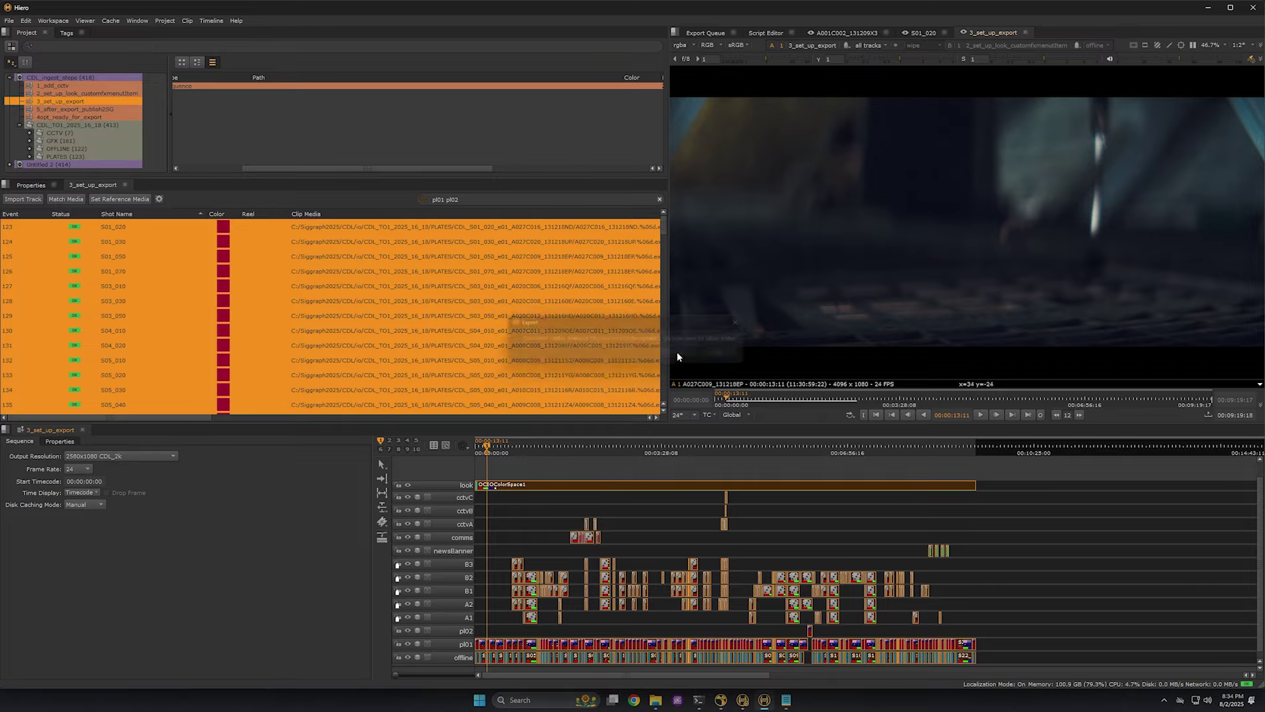
Select the first shot's clips, S01_020, on the pl01 and offline tracks and place the playhead within that shot.
{"action": "left_click", "coordinate": [512, 462]}
{"action": "scroll", "coordinate": [470, 451], "scroll_direction": "up", "scroll_amount": 5}
{"action": "left_click", "coordinate": [503, 644]}
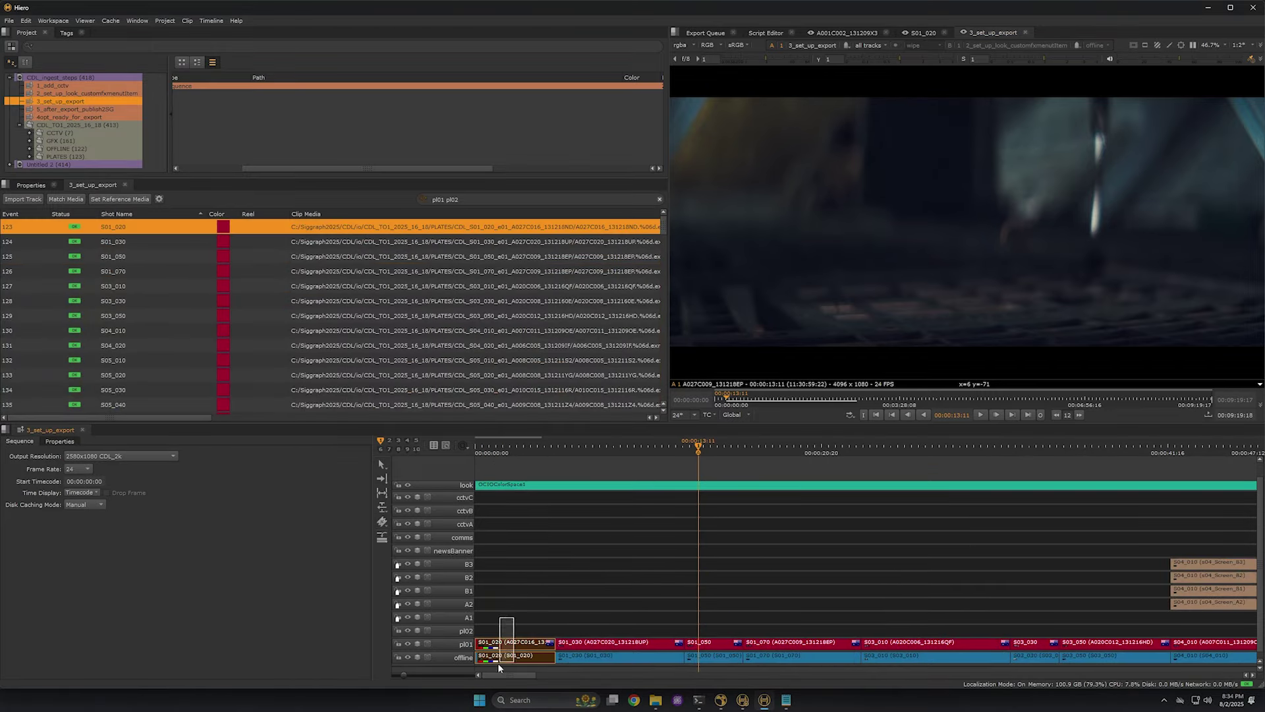
{"action": "left_click", "coordinate": [503, 446]}
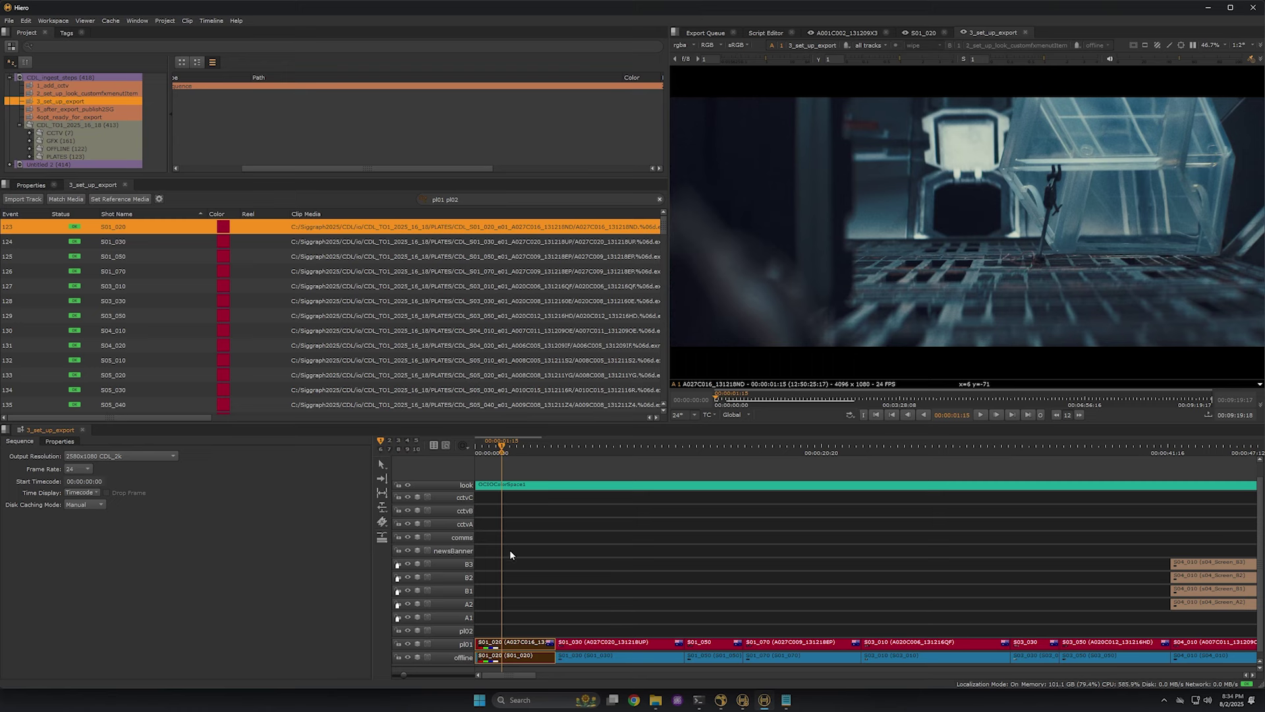
Switch to File Explorer and delete the existing pl01 folder from CDL/shots/S01/S01_020/plates.
{"action": "key", "text": "alt+Tab"}
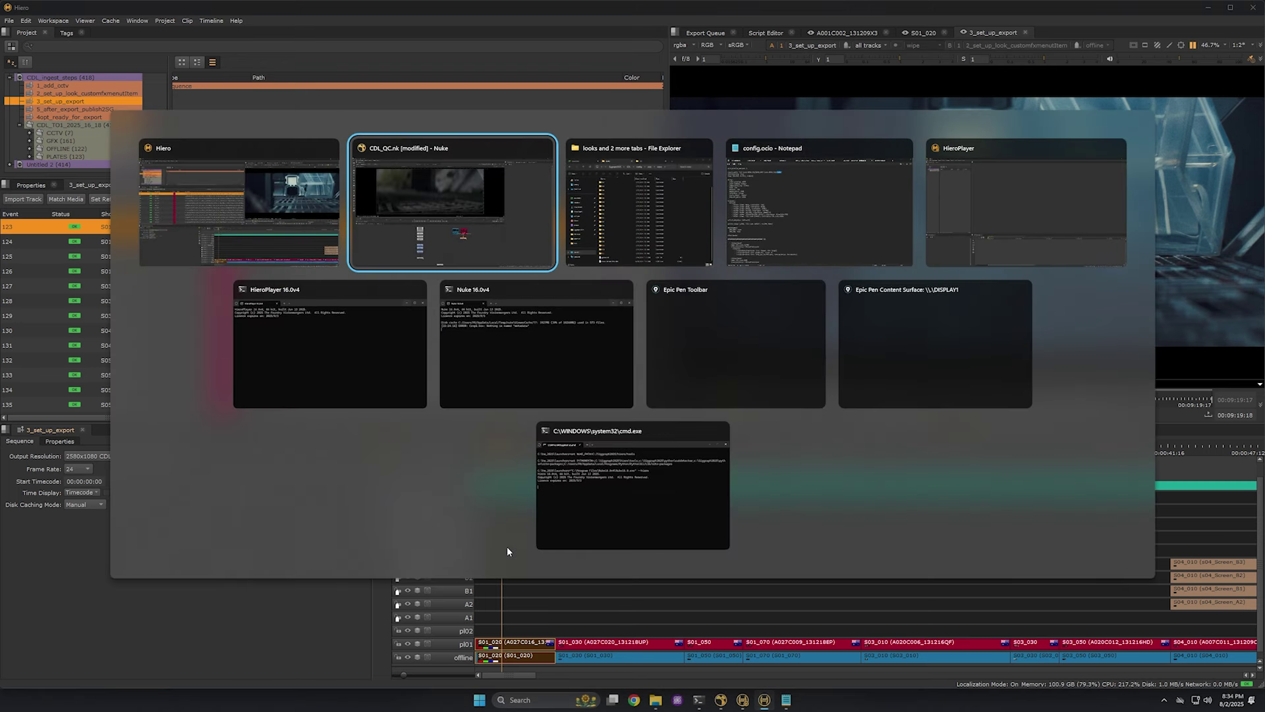
{"action": "key", "text": "alt+Tab"}
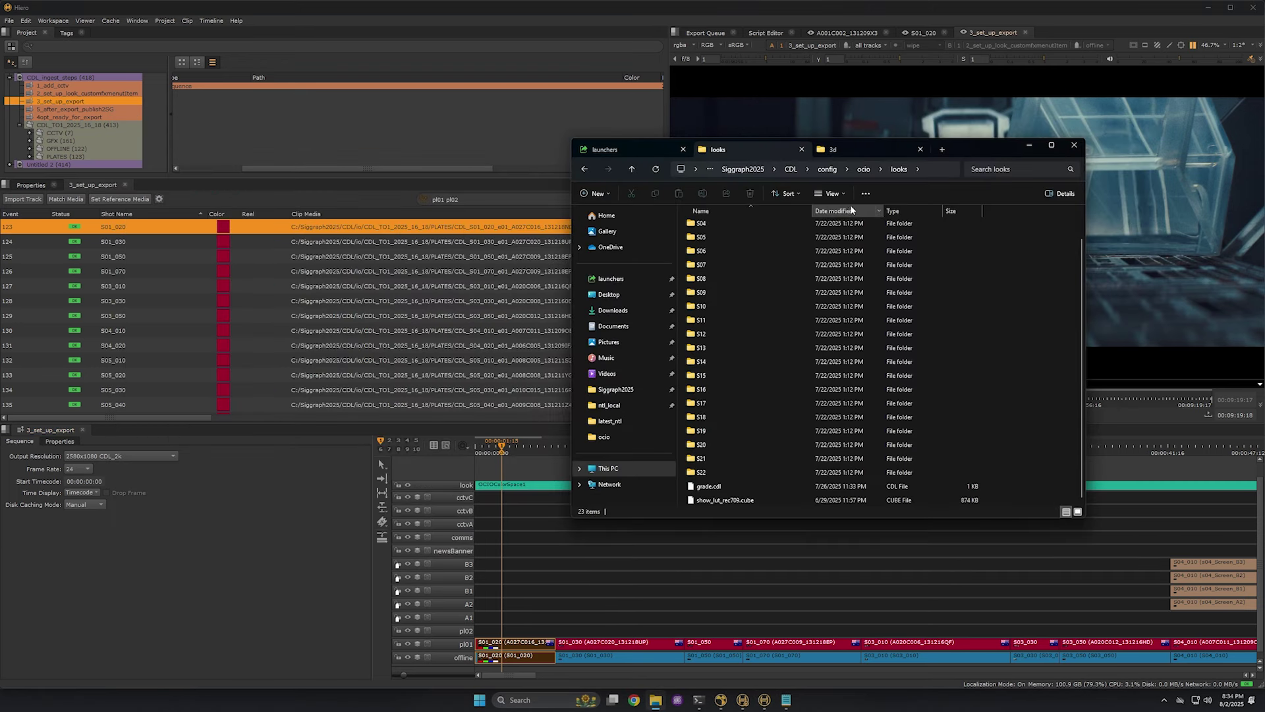
{"action": "left_click", "coordinate": [788, 169]}
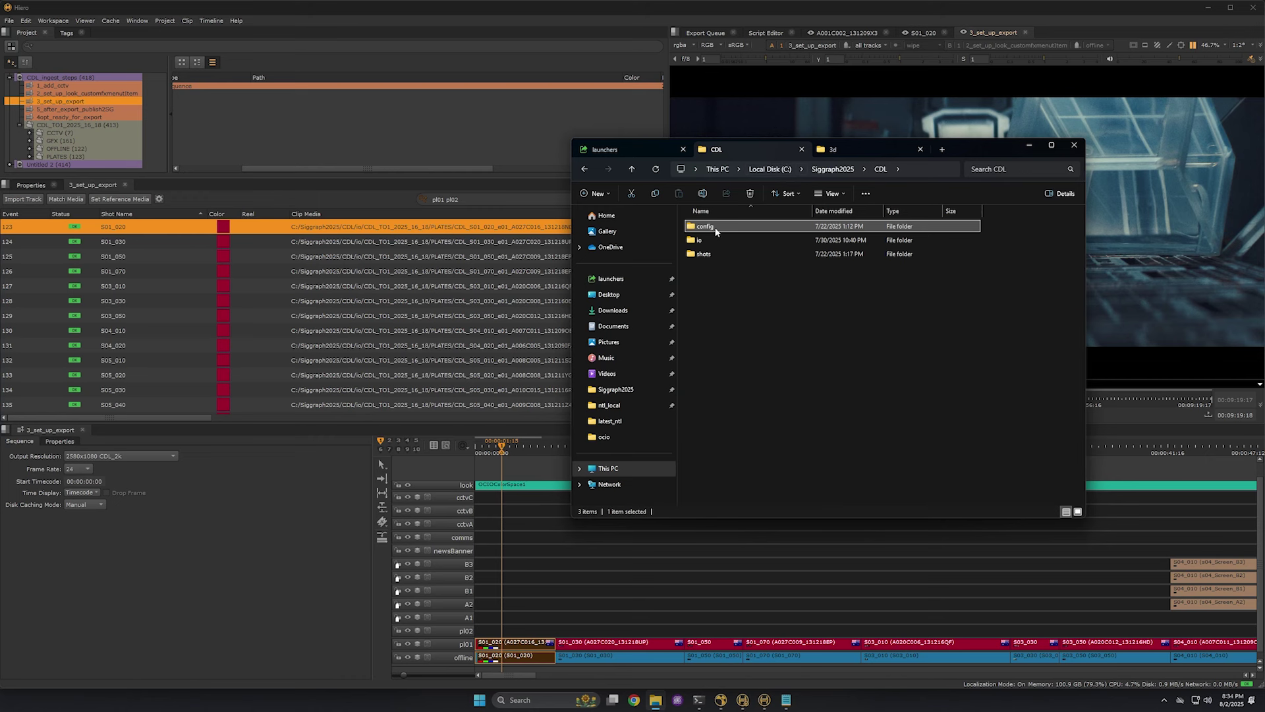
{"action": "double_click", "coordinate": [709, 254]}
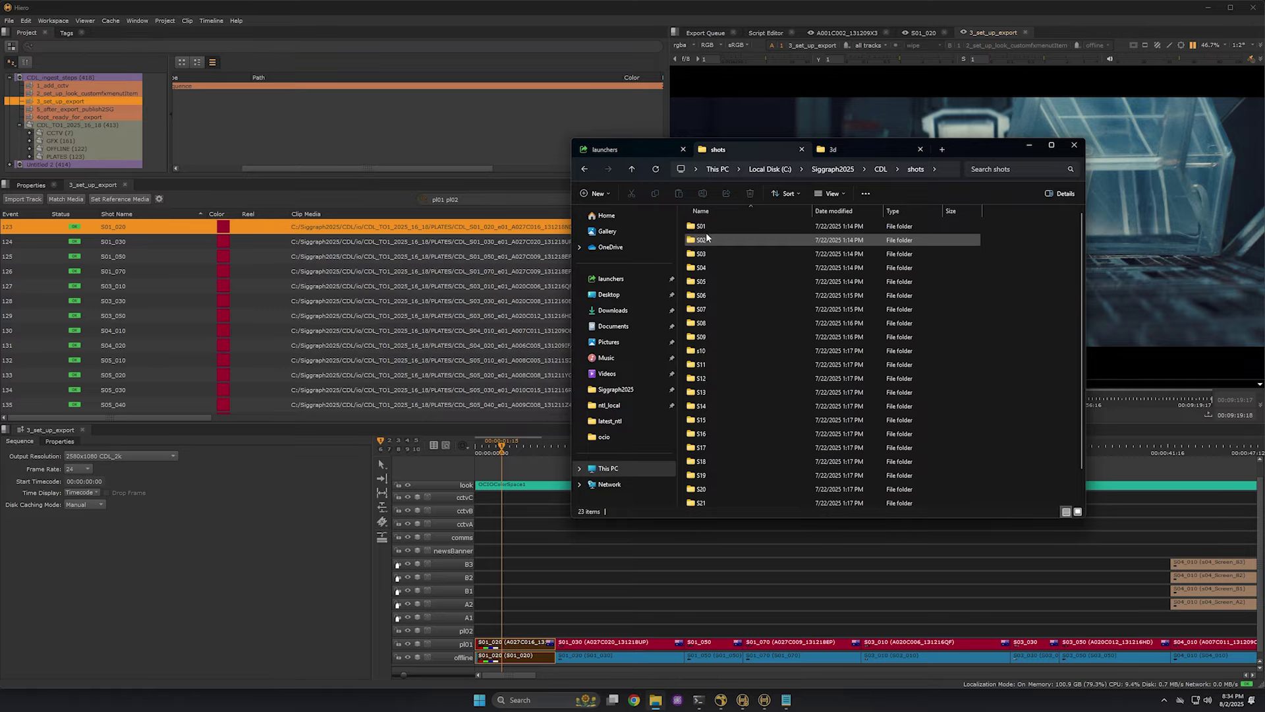
{"action": "double_click", "coordinate": [703, 226]}
{"action": "double_click", "coordinate": [707, 226]}
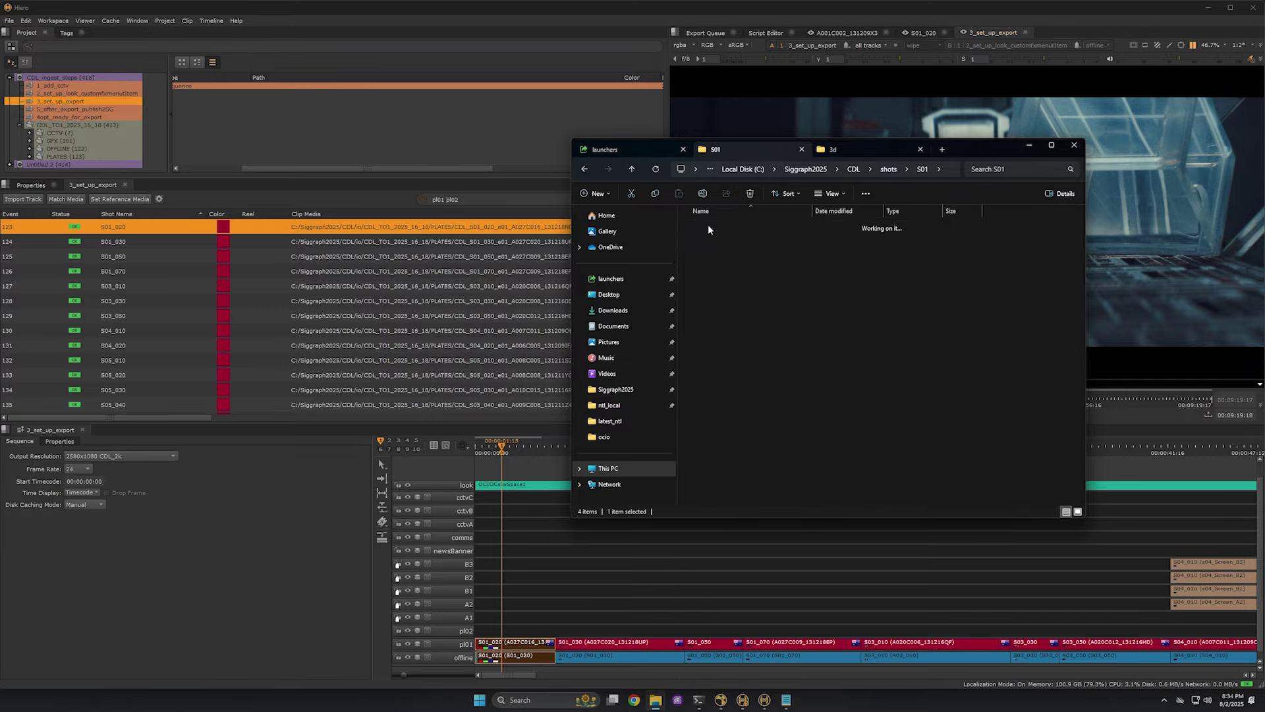
{"action": "left_click", "coordinate": [712, 245]}
{"action": "double_click", "coordinate": [712, 243]}
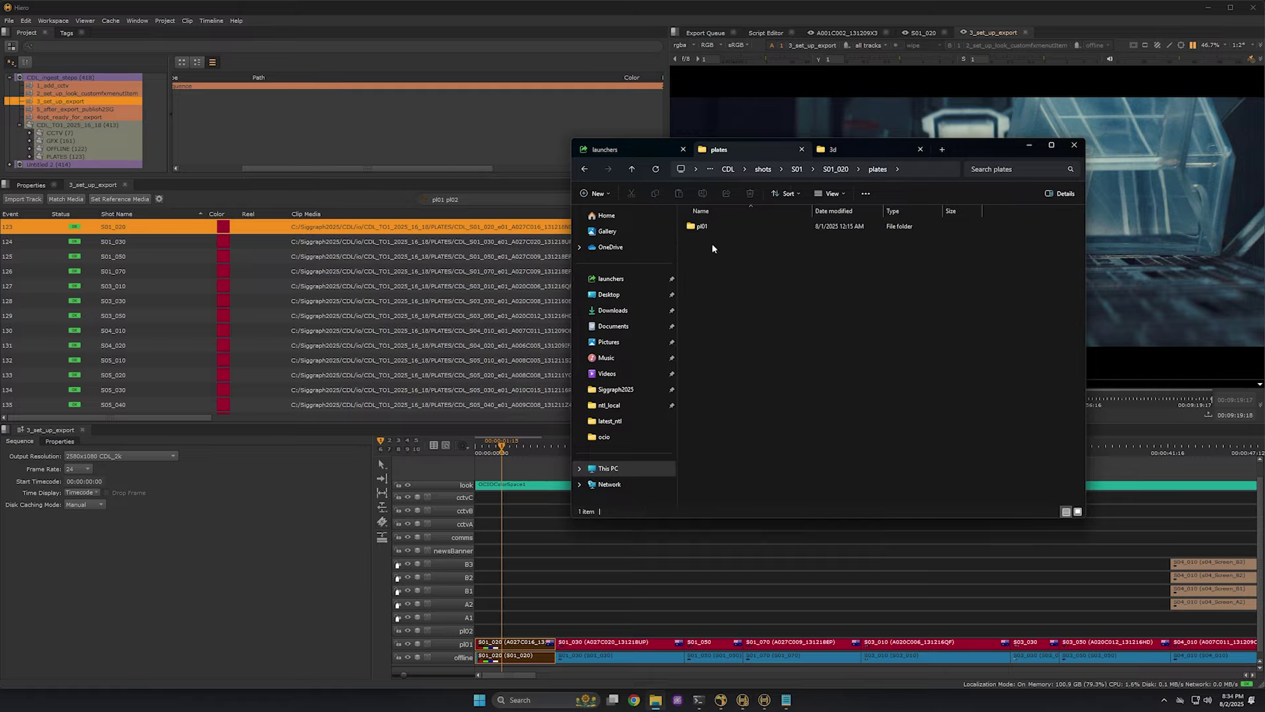
{"action": "key", "text": "ctrl+a"}
{"action": "key", "text": "Delete"}
Export only the S01_020 clip on the pl01 track with the CDL plate ingest preset, keeping the template changes.
{"action": "left_click", "coordinate": [521, 643]}
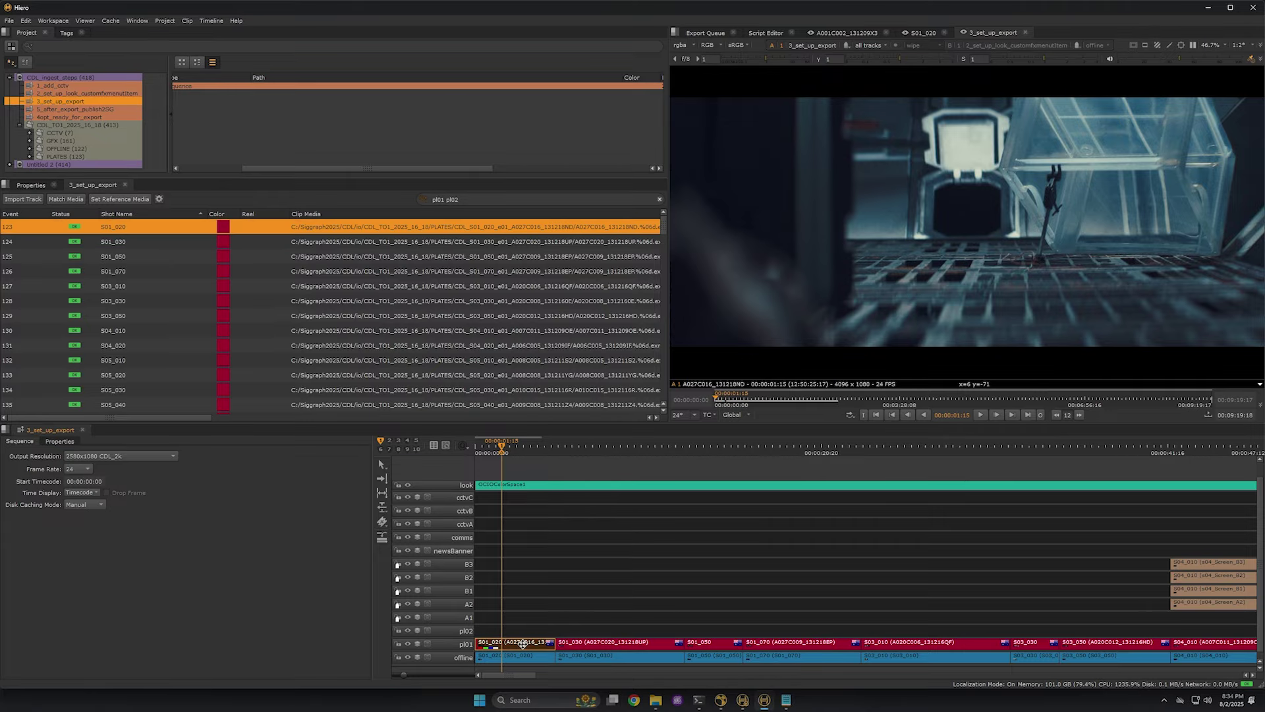
{"action": "key", "text": "ctrl+shift+e"}
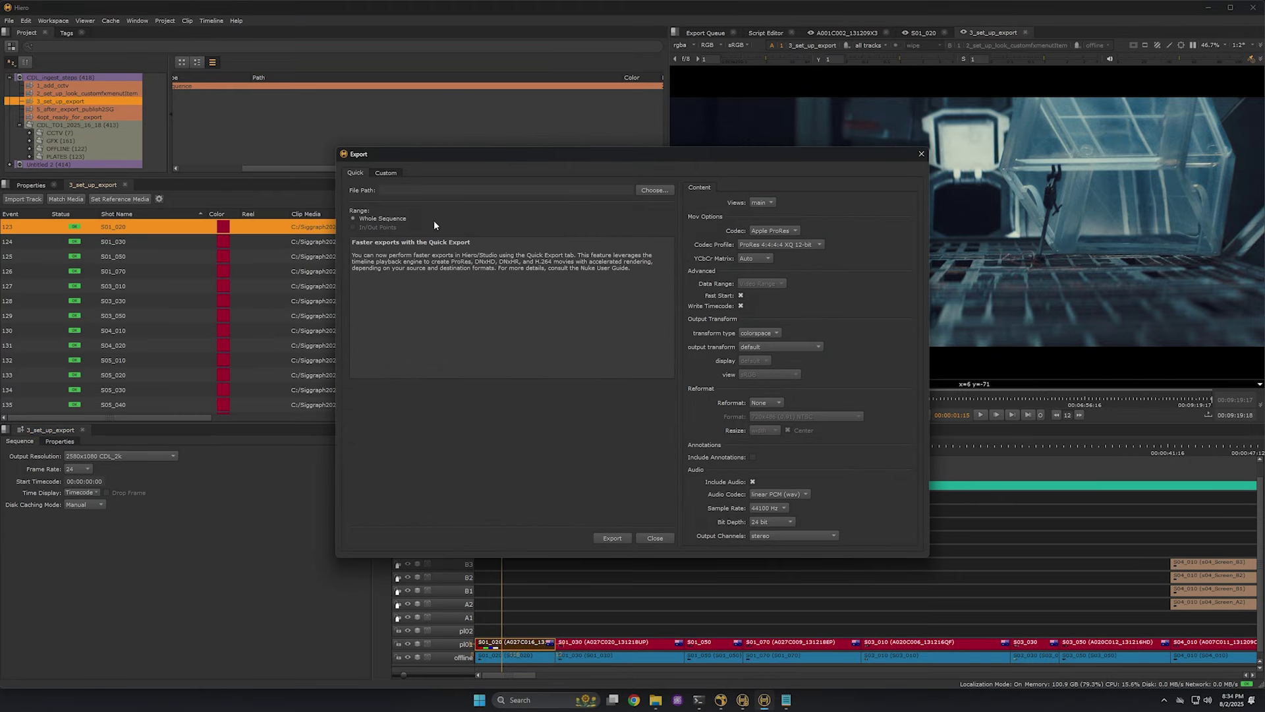
{"action": "left_click", "coordinate": [387, 173]}
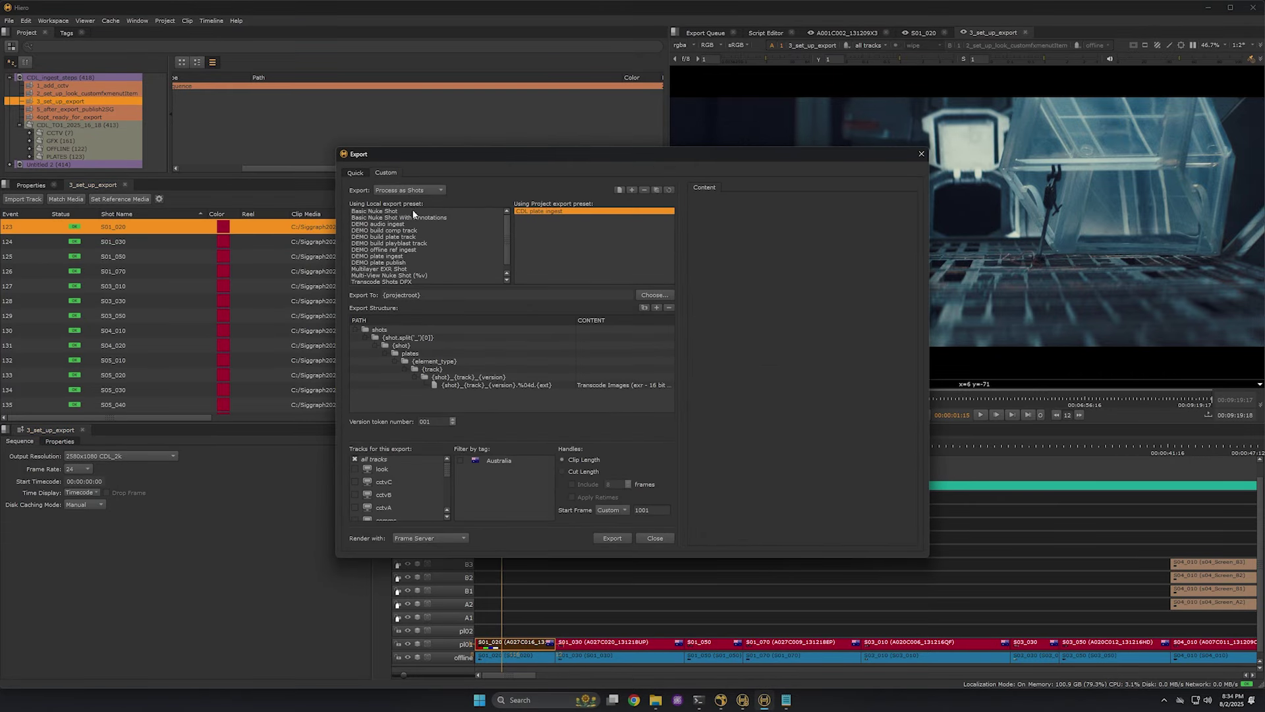
{"action": "left_click", "coordinate": [610, 539]}
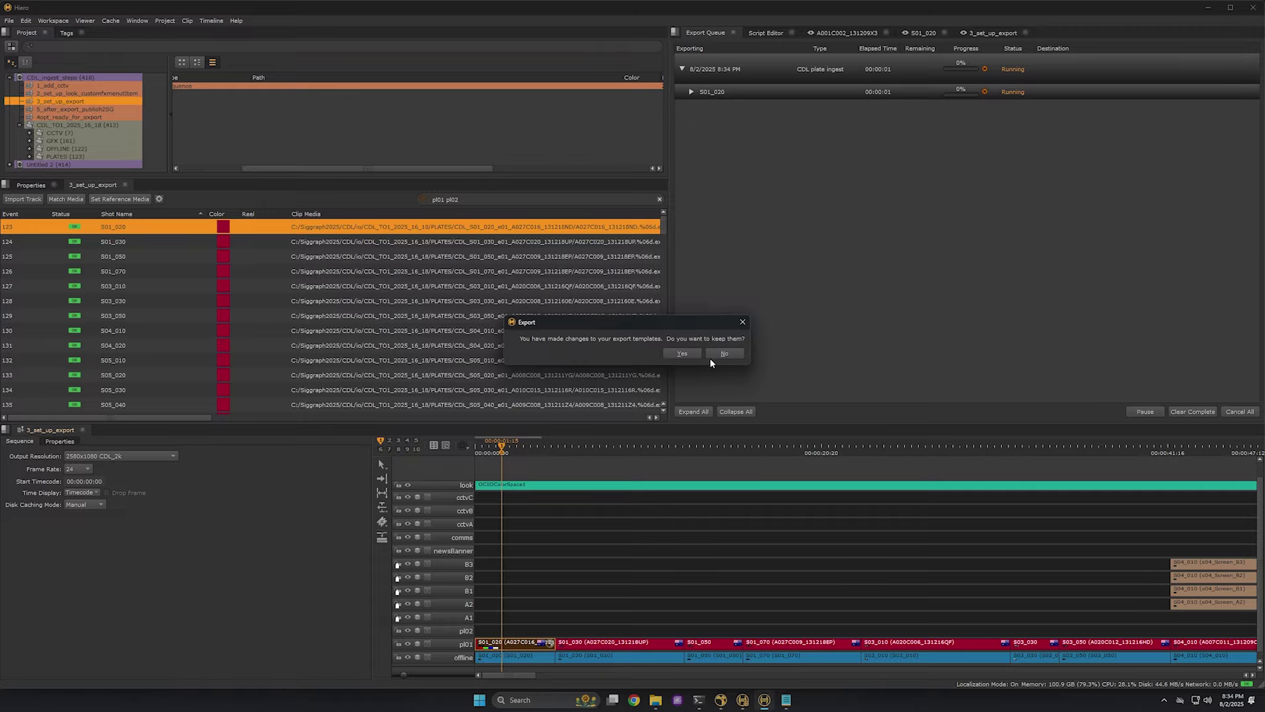
{"action": "left_click", "coordinate": [681, 354]}
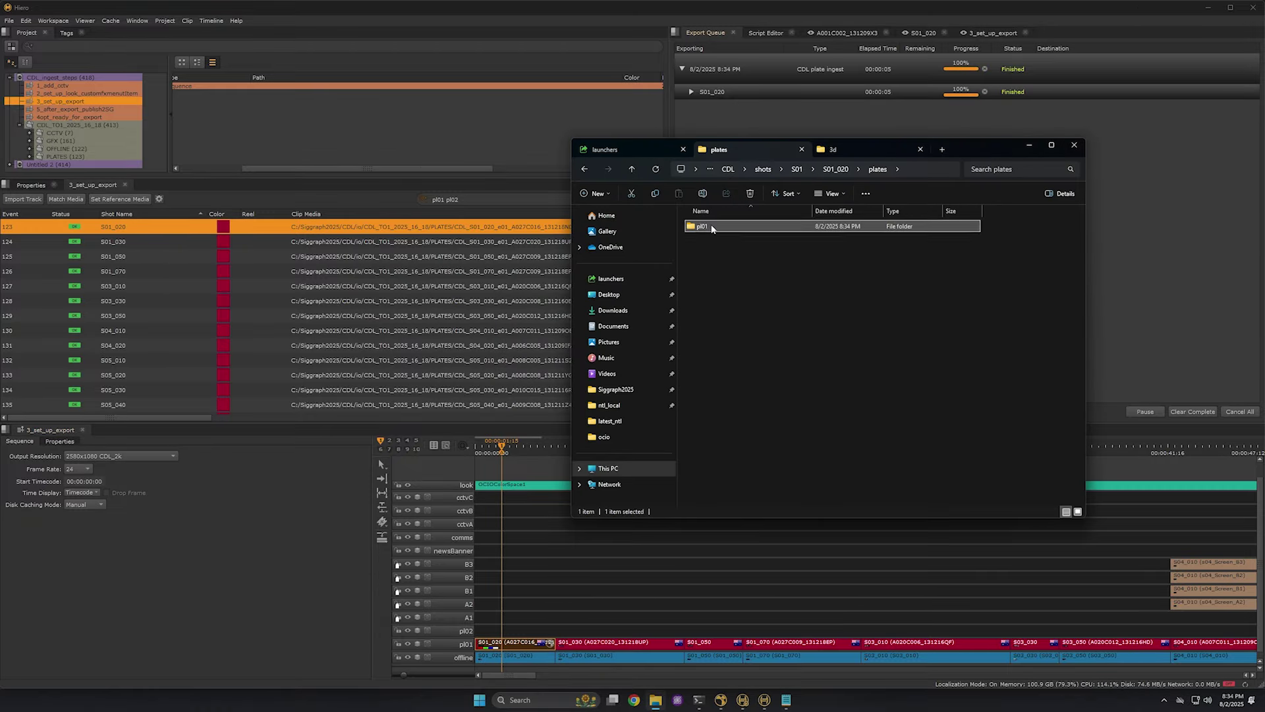
Open the Nuke script S01_020_pl01_v001.nk from the exported S01_020_pl01_v001 folder inside plates/pl01.
{"action": "double_click", "coordinate": [712, 228]}
{"action": "double_click", "coordinate": [713, 227]}
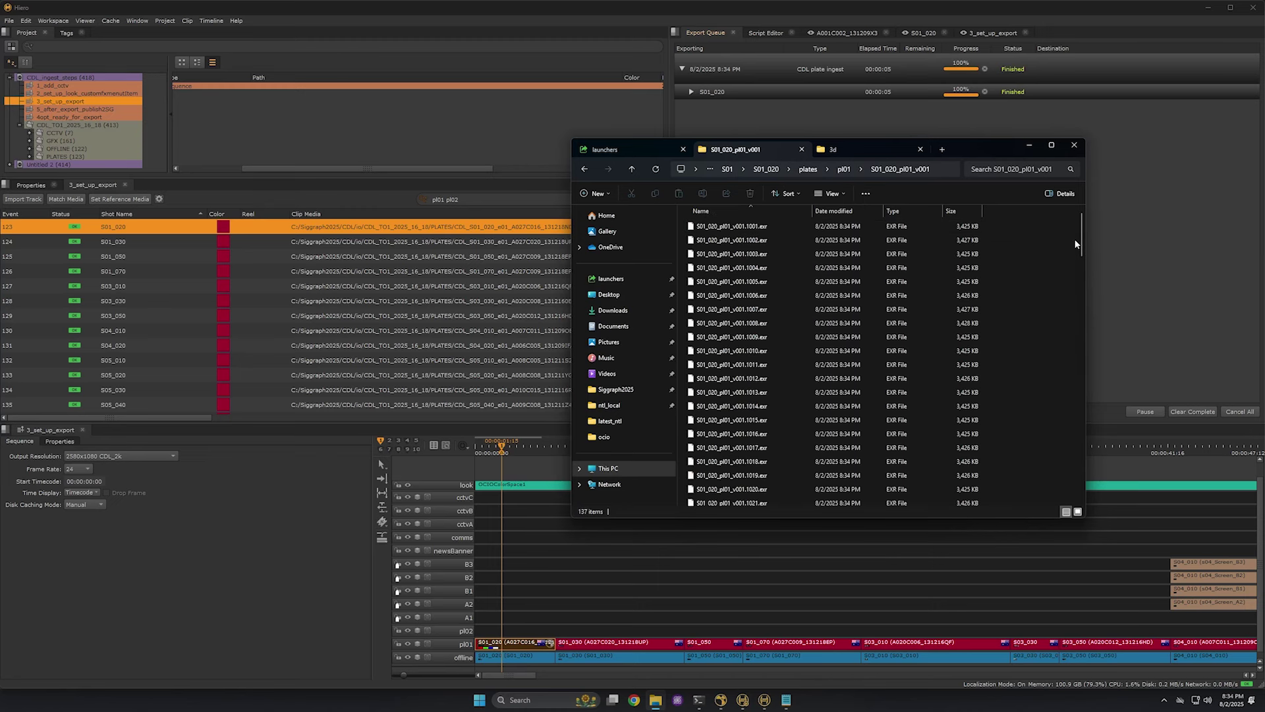
{"action": "left_click_drag", "start_coordinate": [1080, 232], "coordinate": [1068, 514]}
{"action": "left_click", "coordinate": [741, 499]}
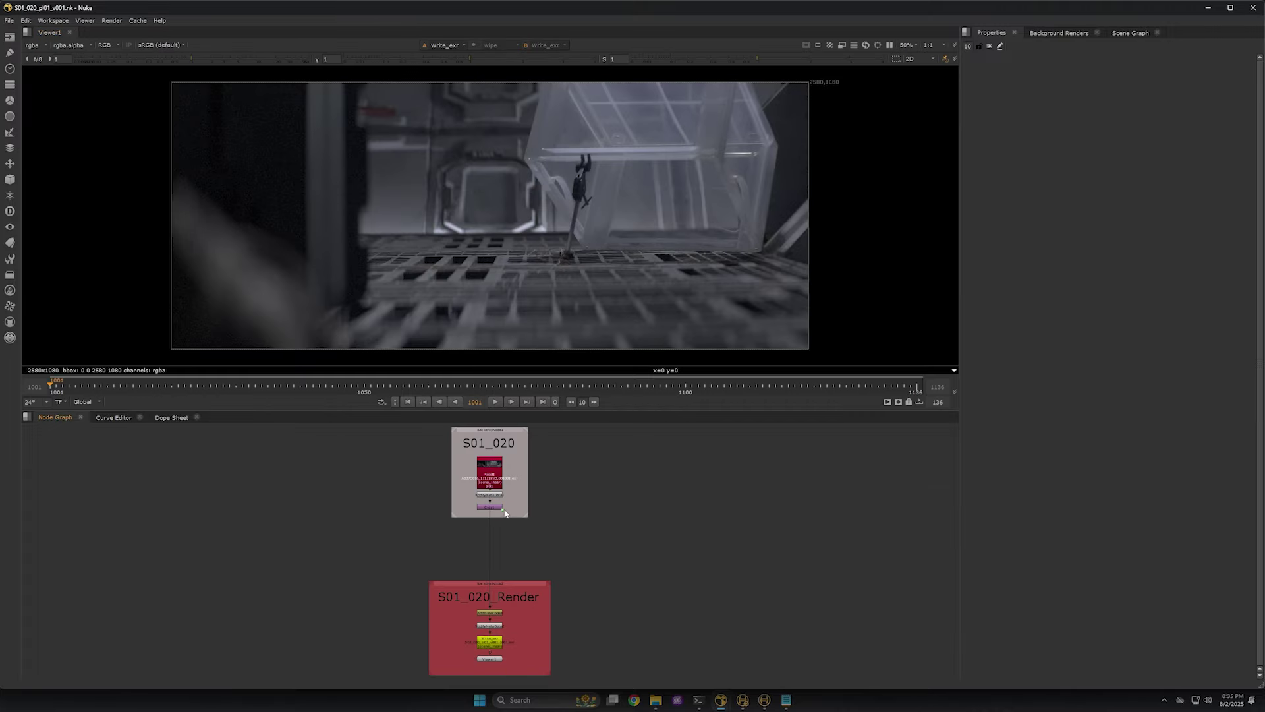
Move the Crop1 node out of the S01_020 backdrop to between it and the S01_020_Render backdrop, then deselect it.
{"action": "left_click_drag", "start_coordinate": [494, 508], "coordinate": [494, 514]}
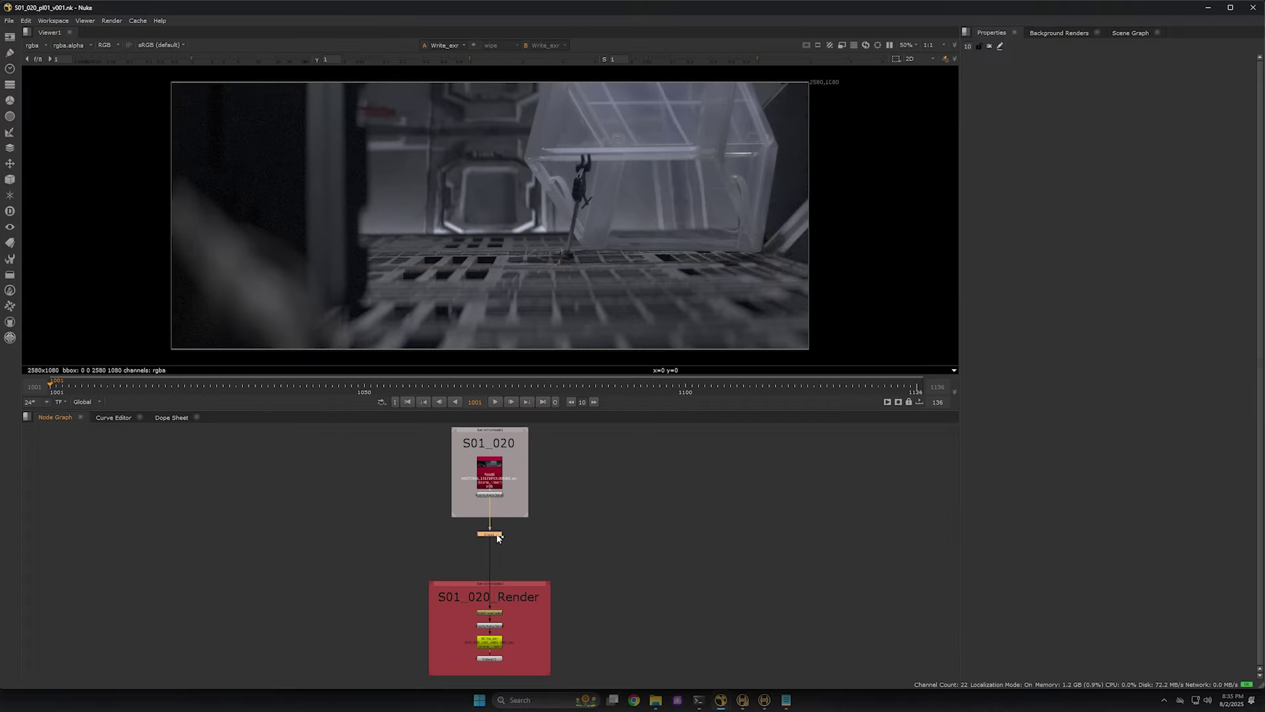
{"action": "scroll", "coordinate": [472, 537], "scroll_direction": "up", "scroll_amount": 4}
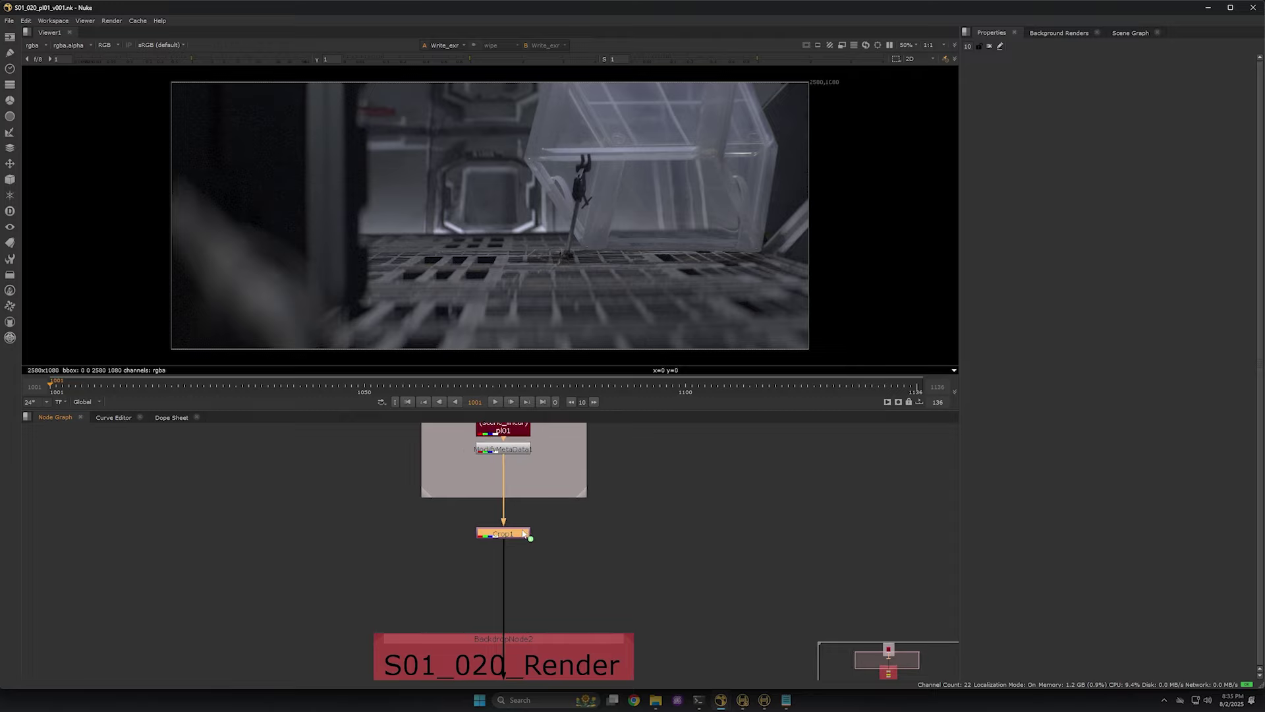
{"action": "scroll", "coordinate": [524, 534], "scroll_direction": "down", "scroll_amount": 4}
{"action": "left_click", "coordinate": [443, 522]}
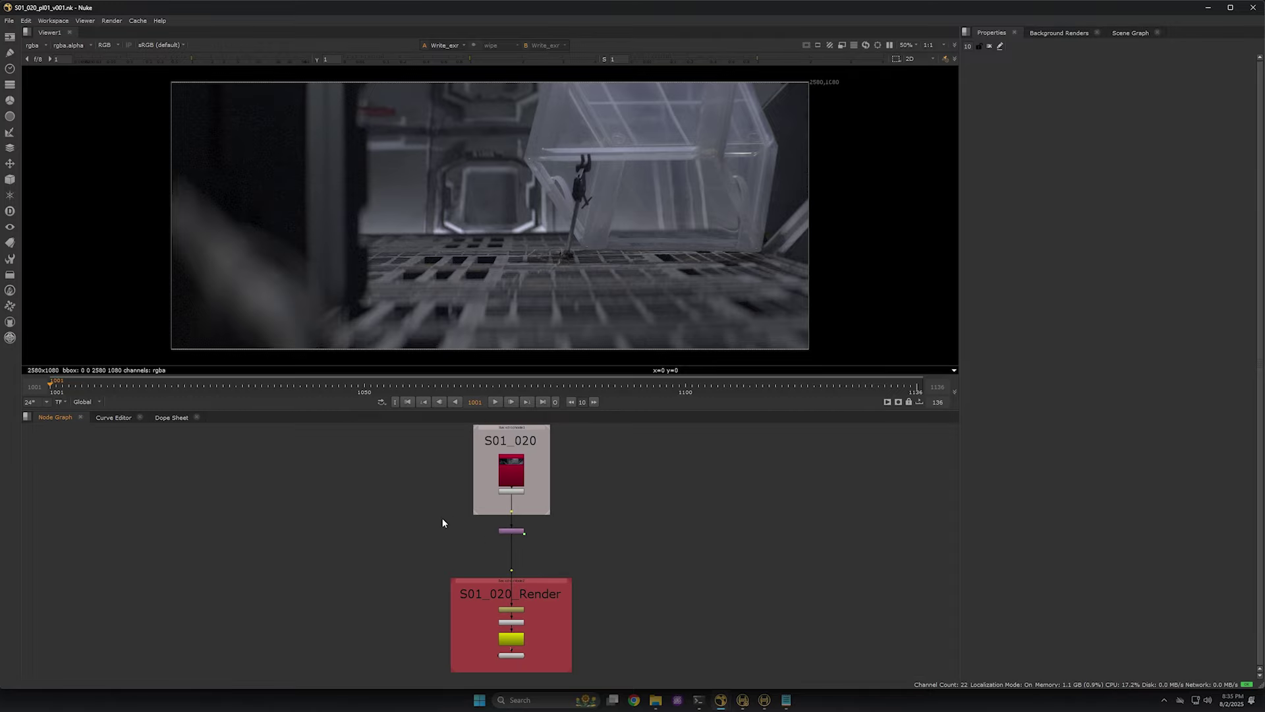
Quit Nuke, return to Hiero and inspect the tags on the S01_020 clip of the pl01 track.
{"action": "key", "text": "ctrl+q"}
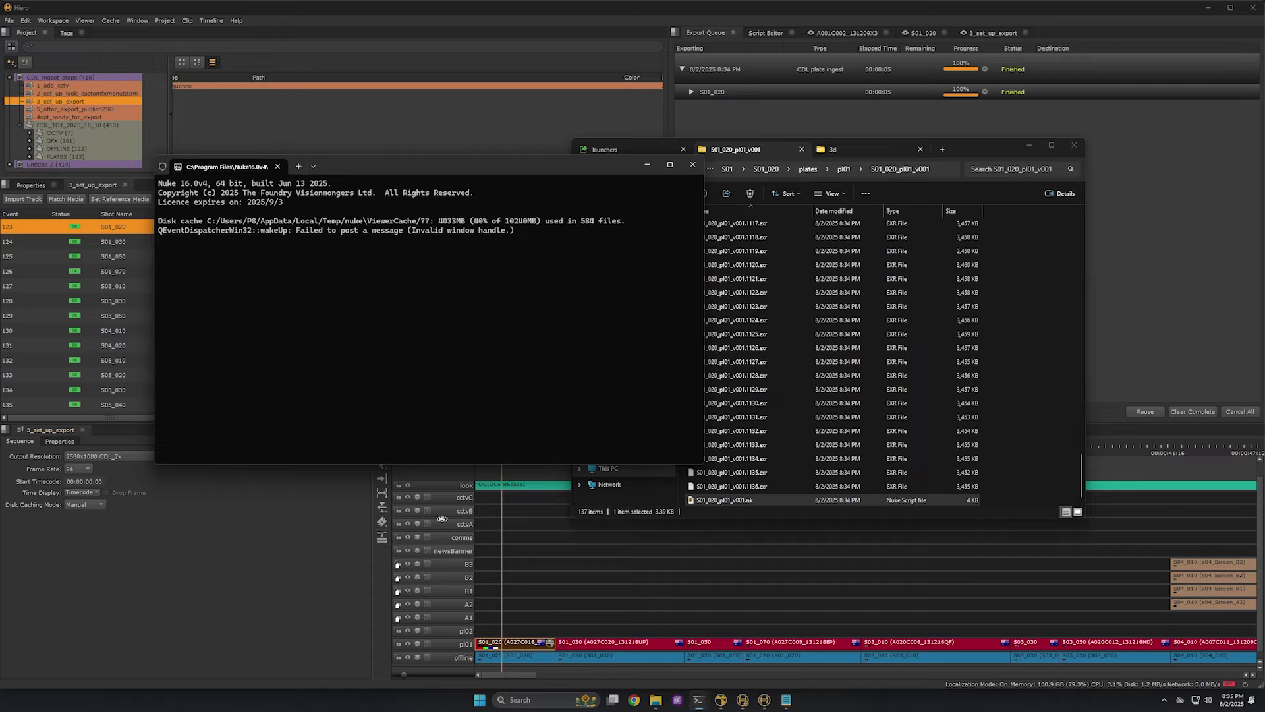
{"action": "left_click", "coordinate": [259, 572]}
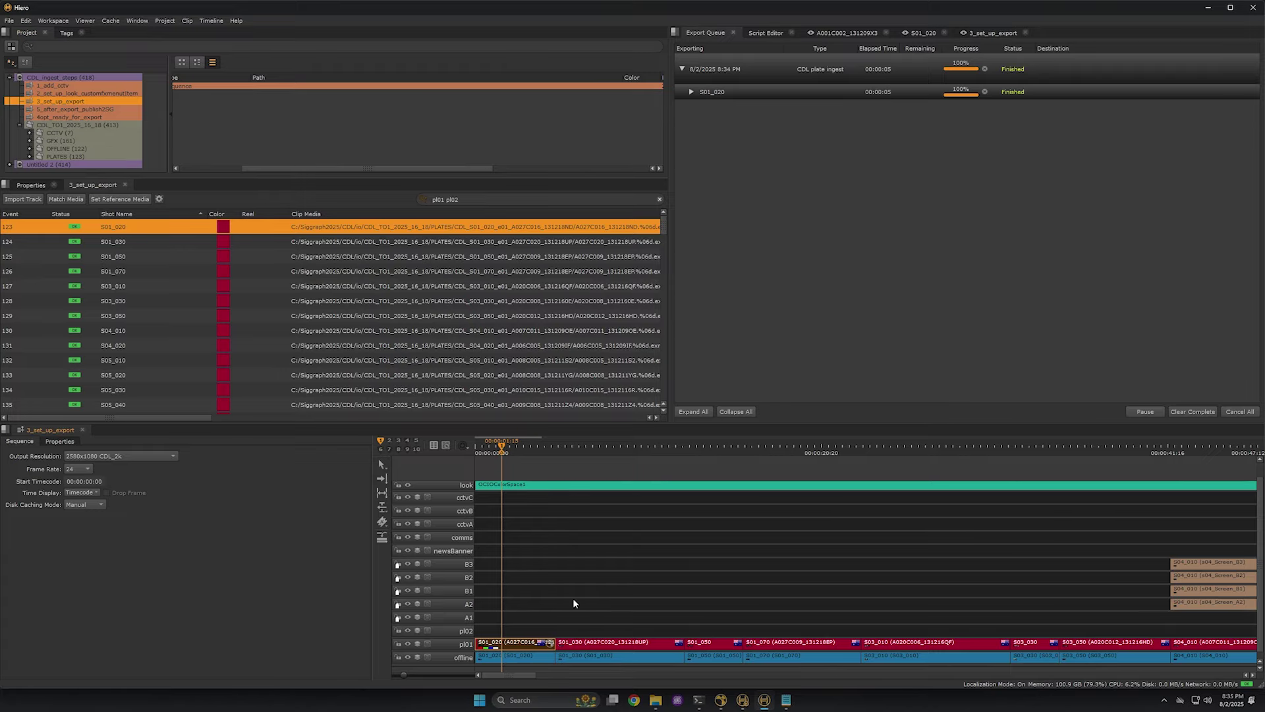
{"action": "left_click", "coordinate": [549, 643]}
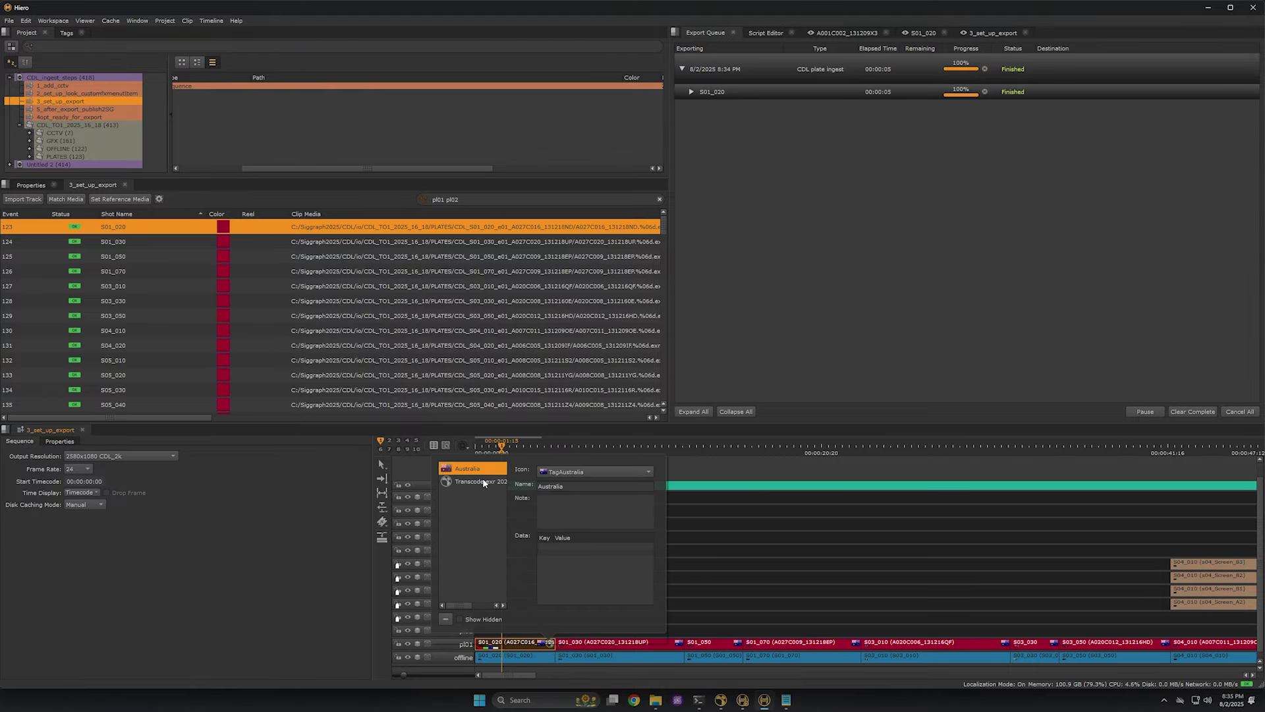
{"action": "key", "text": "Escape"}
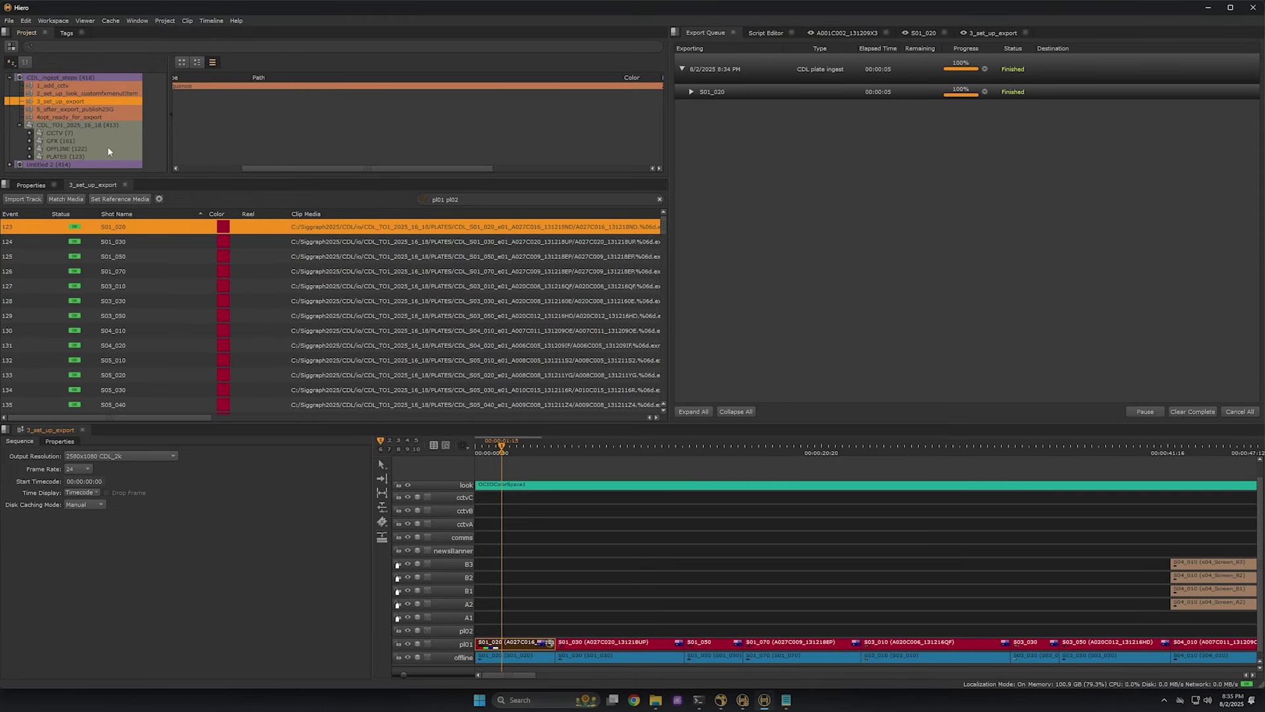
Open the 5_after_export_publish2SG sequence and select the clips from S01_020 through S04_020 on the pl01 track.
{"action": "double_click", "coordinate": [96, 110]}
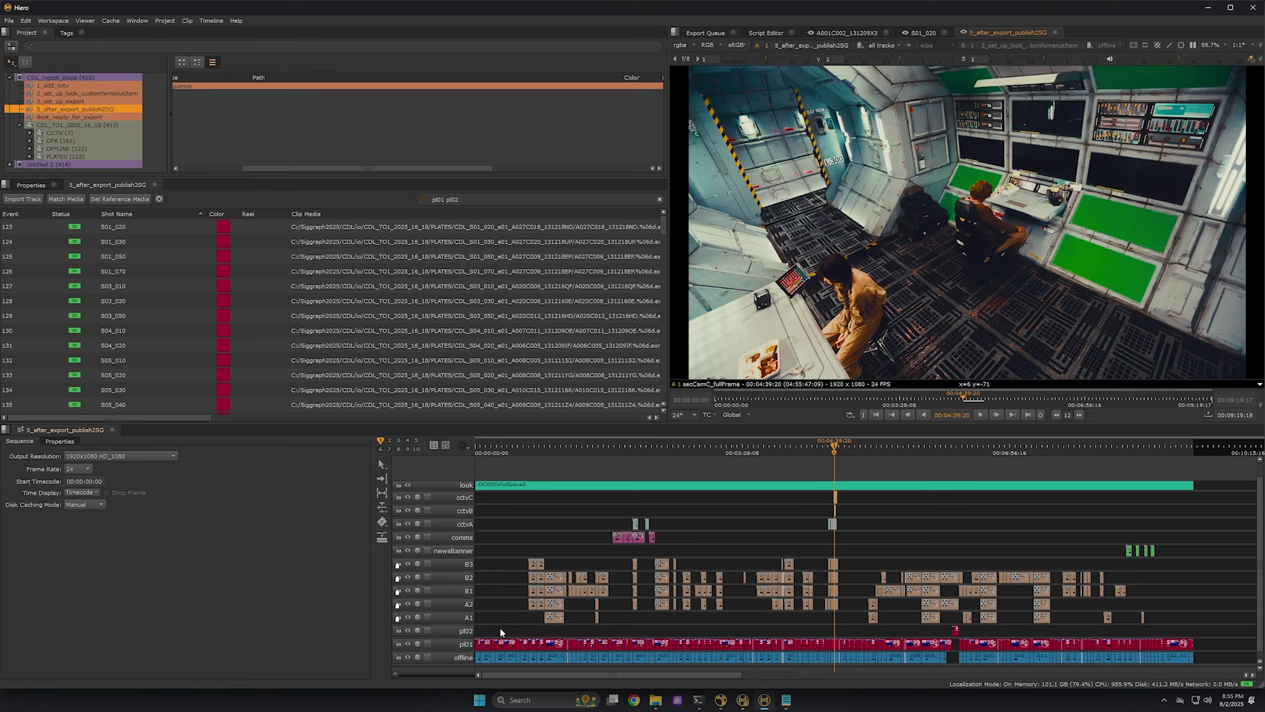
{"action": "scroll", "coordinate": [500, 632], "scroll_direction": "up", "scroll_amount": 5}
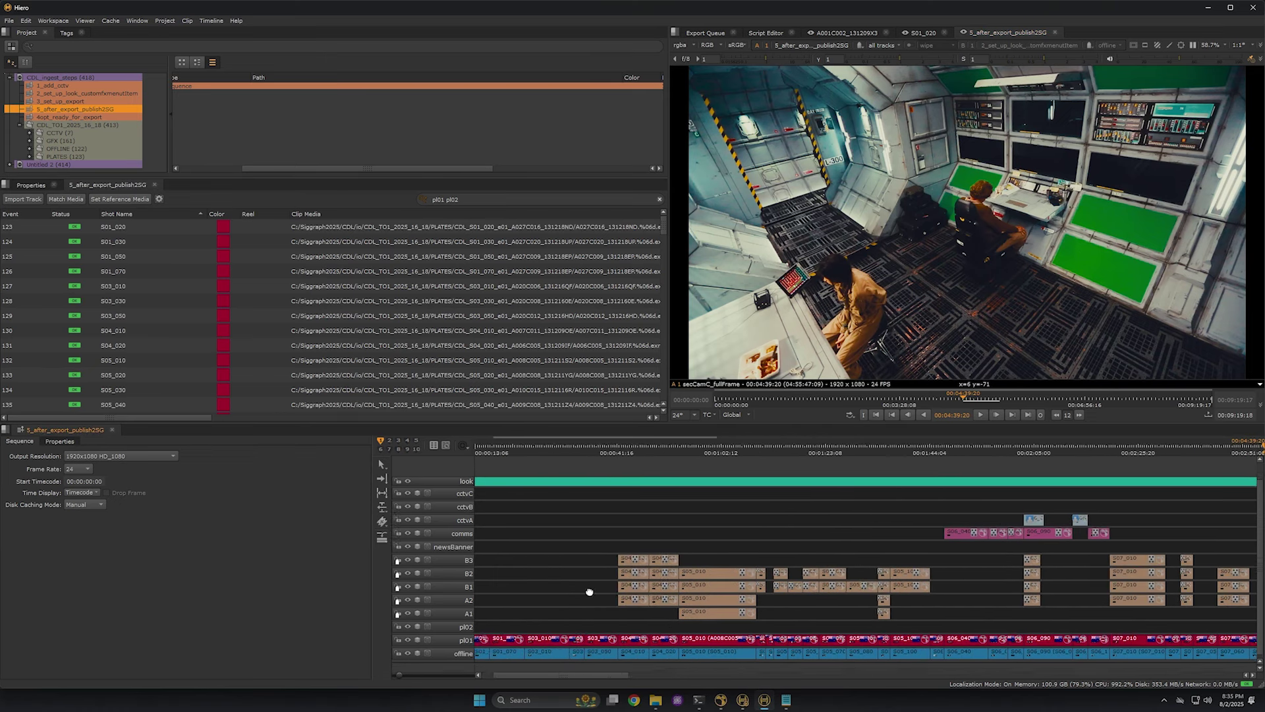
{"action": "scroll", "coordinate": [590, 592], "scroll_direction": "down", "scroll_amount": 5}
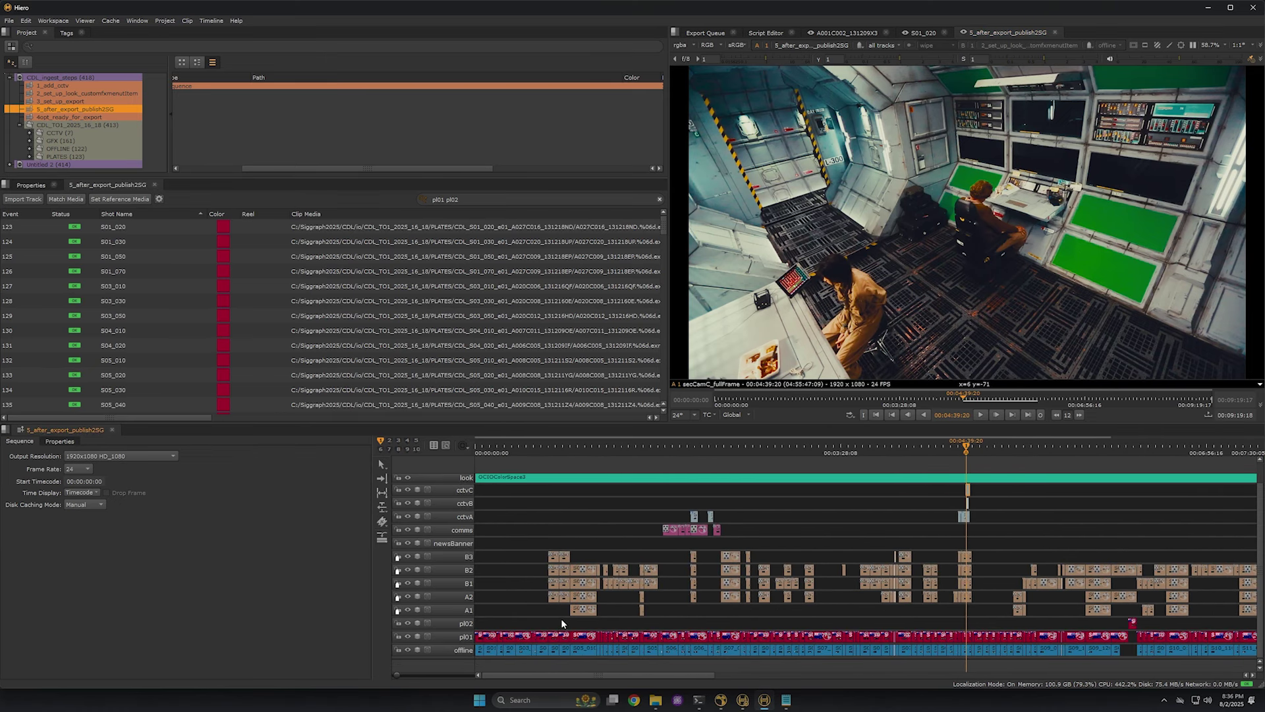
{"action": "left_click_drag", "start_coordinate": [561, 622], "coordinate": [469, 638]}
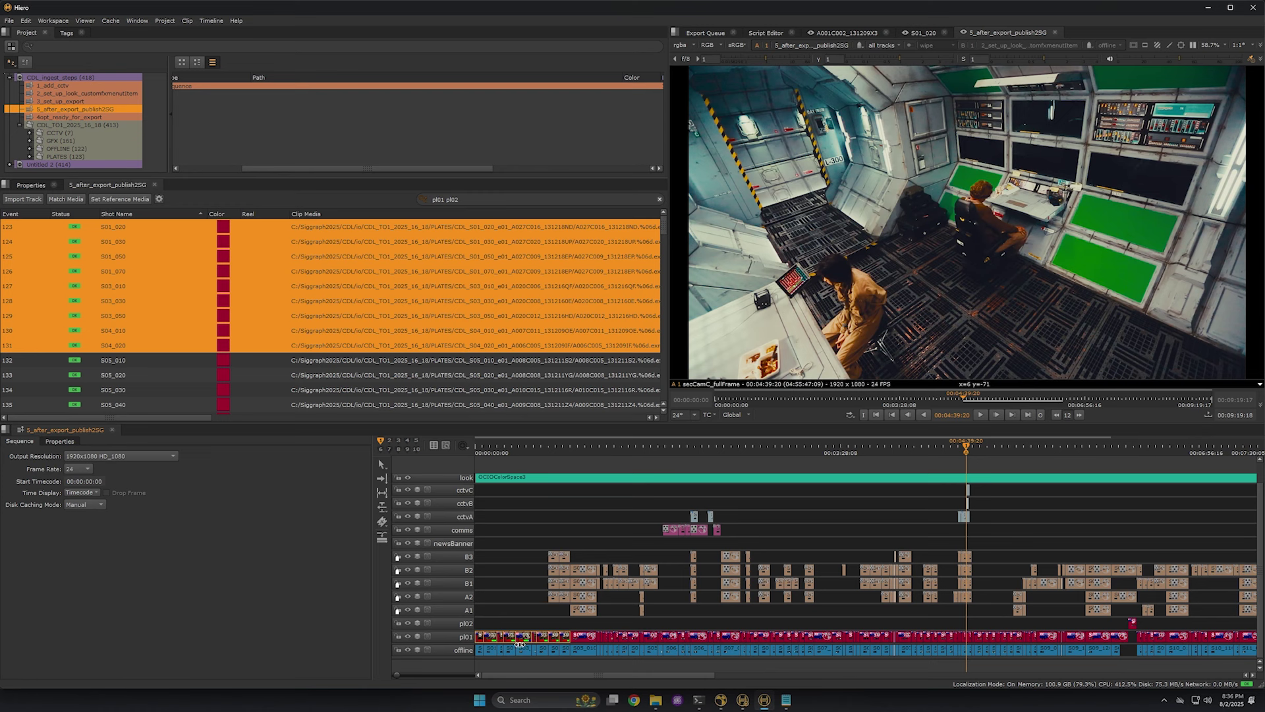
{"action": "scroll", "coordinate": [502, 638], "scroll_direction": "up", "scroll_amount": 4}
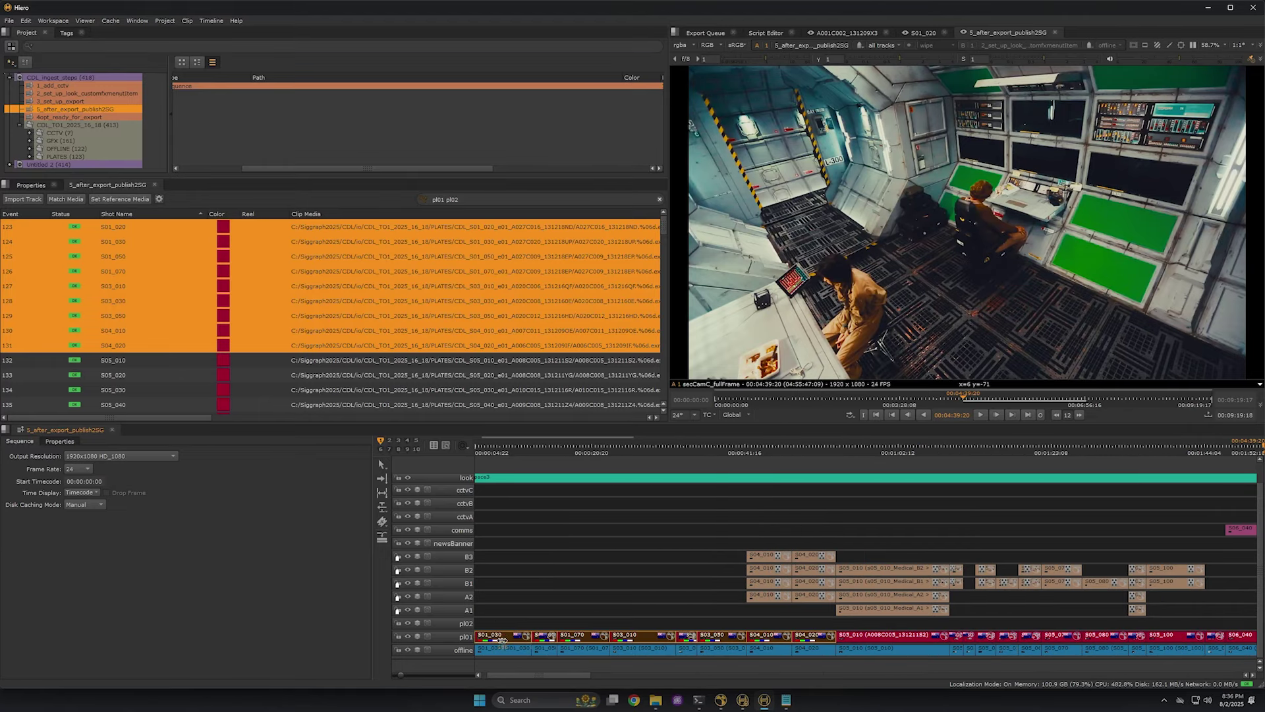
Build a track named "plate ingest" from the selected clips' Transcode exr export tag.
{"action": "right_click", "coordinate": [503, 638]}
{"action": "mouse_move", "coordinate": [563, 637]}
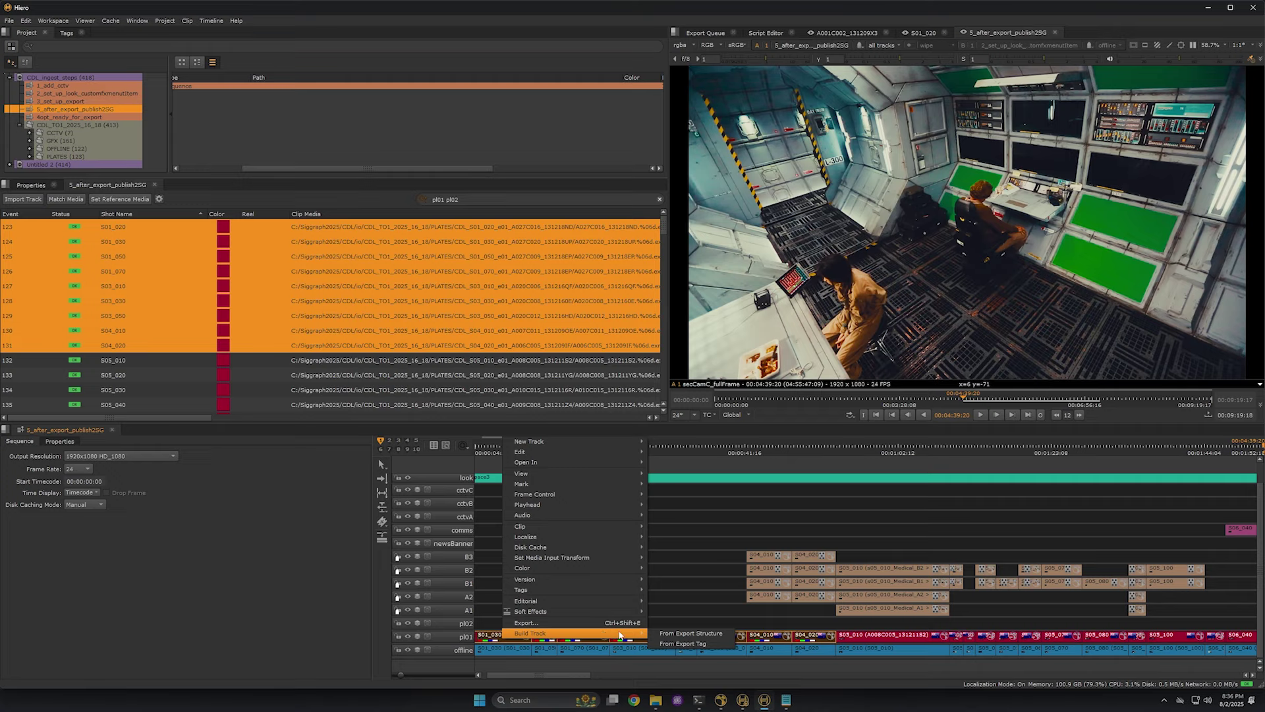
{"action": "left_click", "coordinate": [674, 642]}
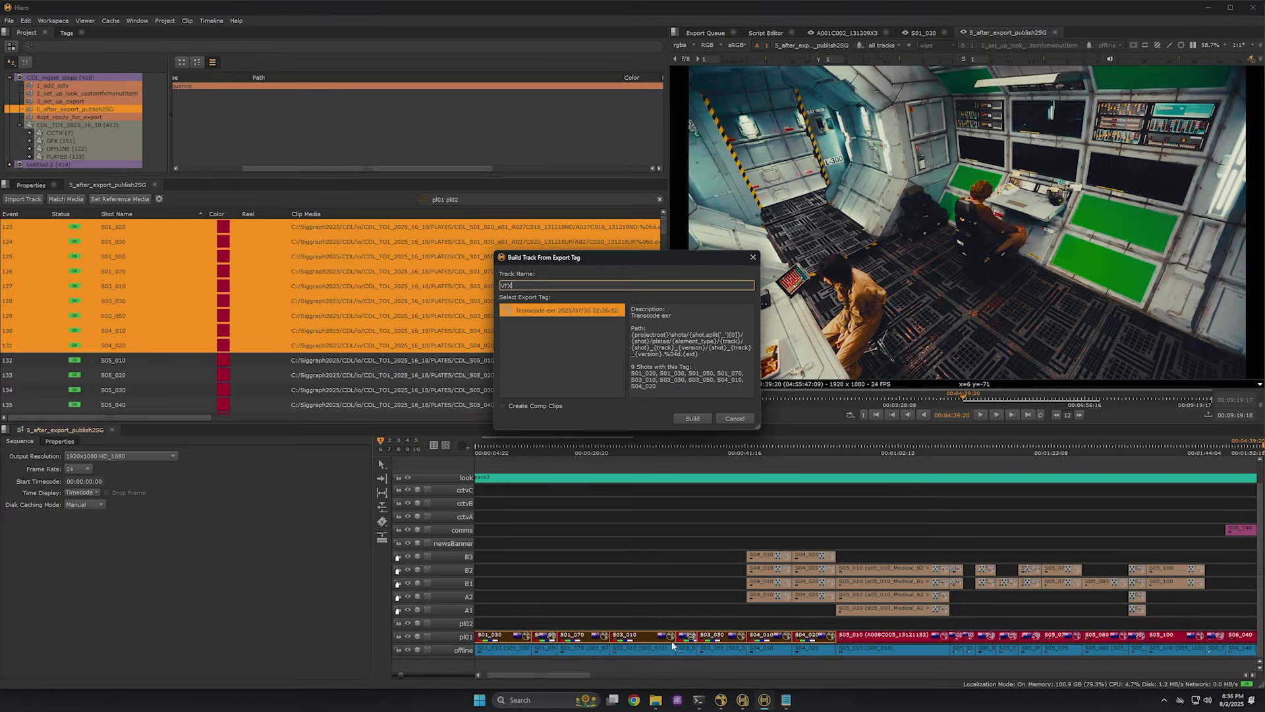
{"action": "double_click", "coordinate": [513, 284]}
{"action": "type", "text": "plate"}
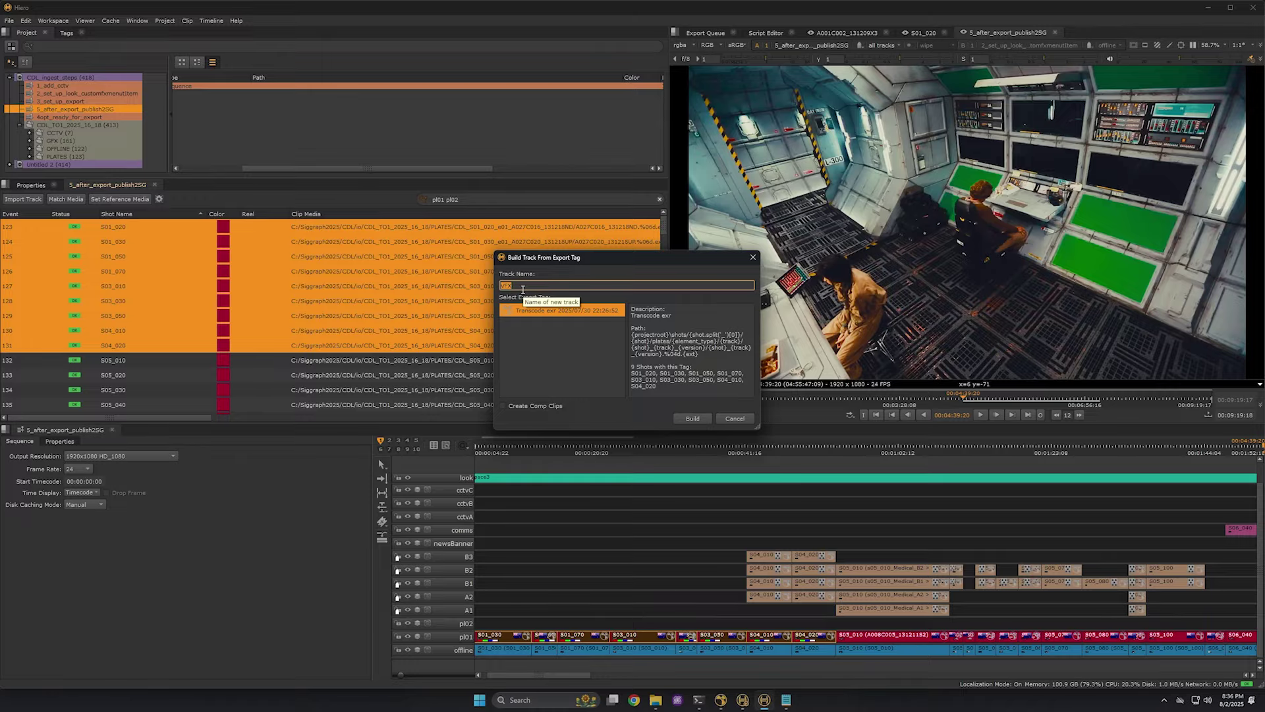
{"action": "type", "text": " ingest"}
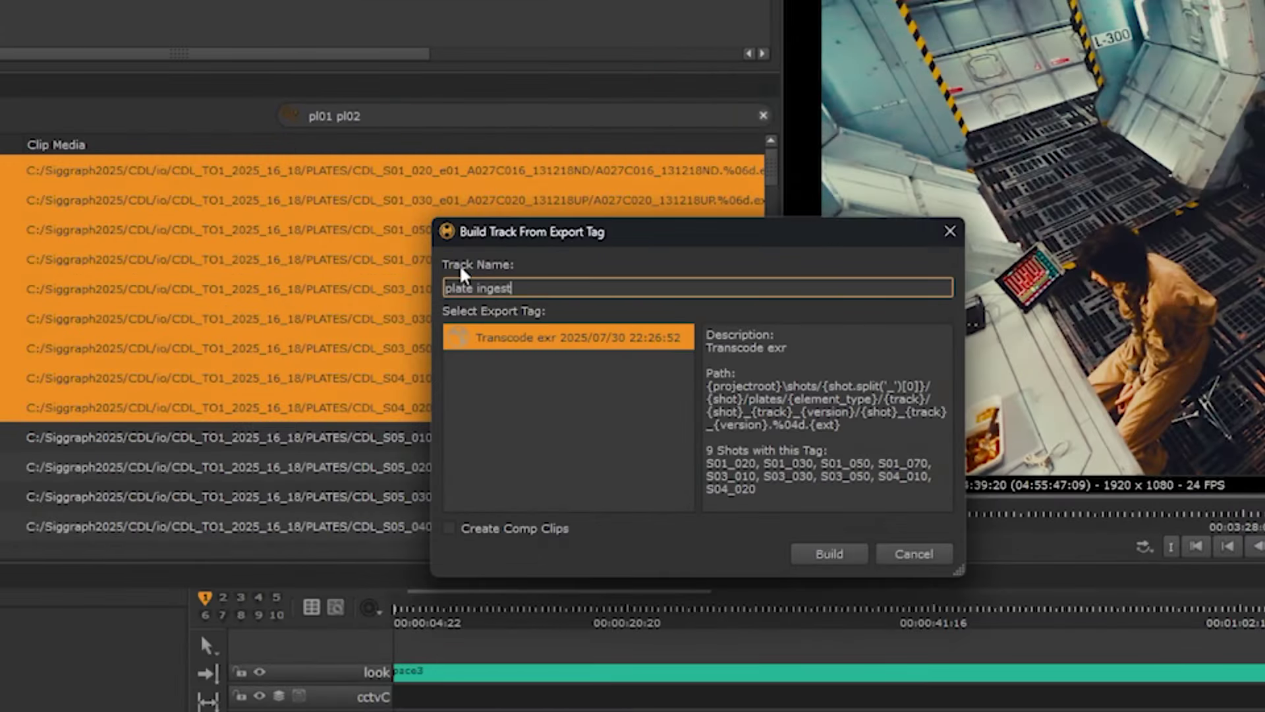
{"action": "left_click", "coordinate": [833, 553]}
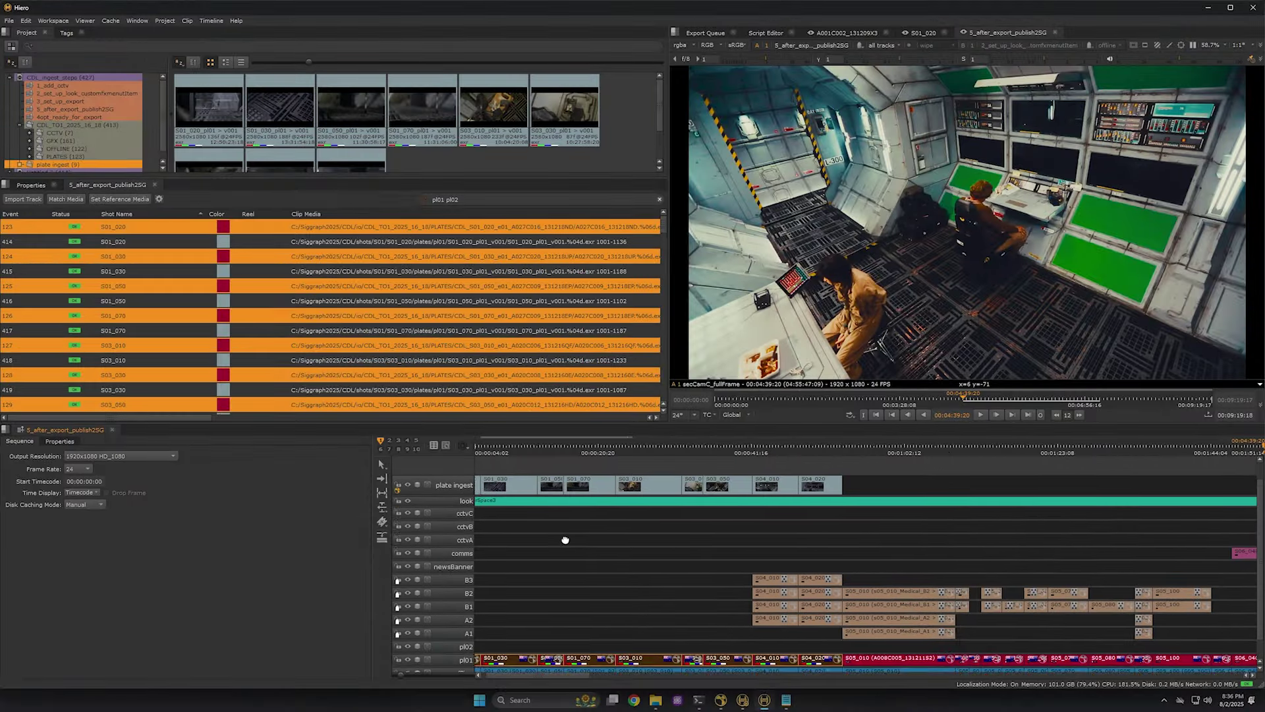
Review the plate ingest track's clips against the timeline by scrubbing over the S01_020 shot.
{"action": "left_click_drag", "start_coordinate": [565, 539], "coordinate": [567, 558]}
{"action": "left_click_drag", "start_coordinate": [539, 466], "coordinate": [870, 475]}
{"action": "left_click_drag", "start_coordinate": [490, 451], "coordinate": [501, 460]}
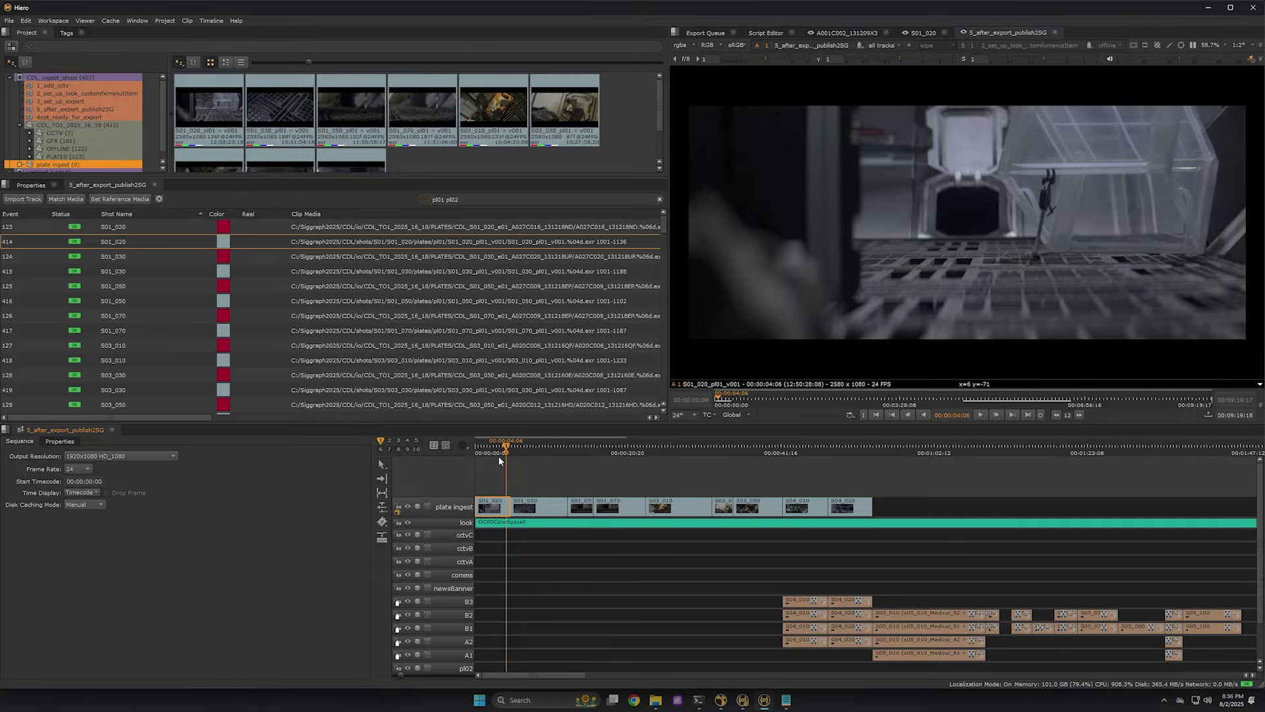
{"action": "left_click_drag", "start_coordinate": [571, 474], "coordinate": [587, 465]}
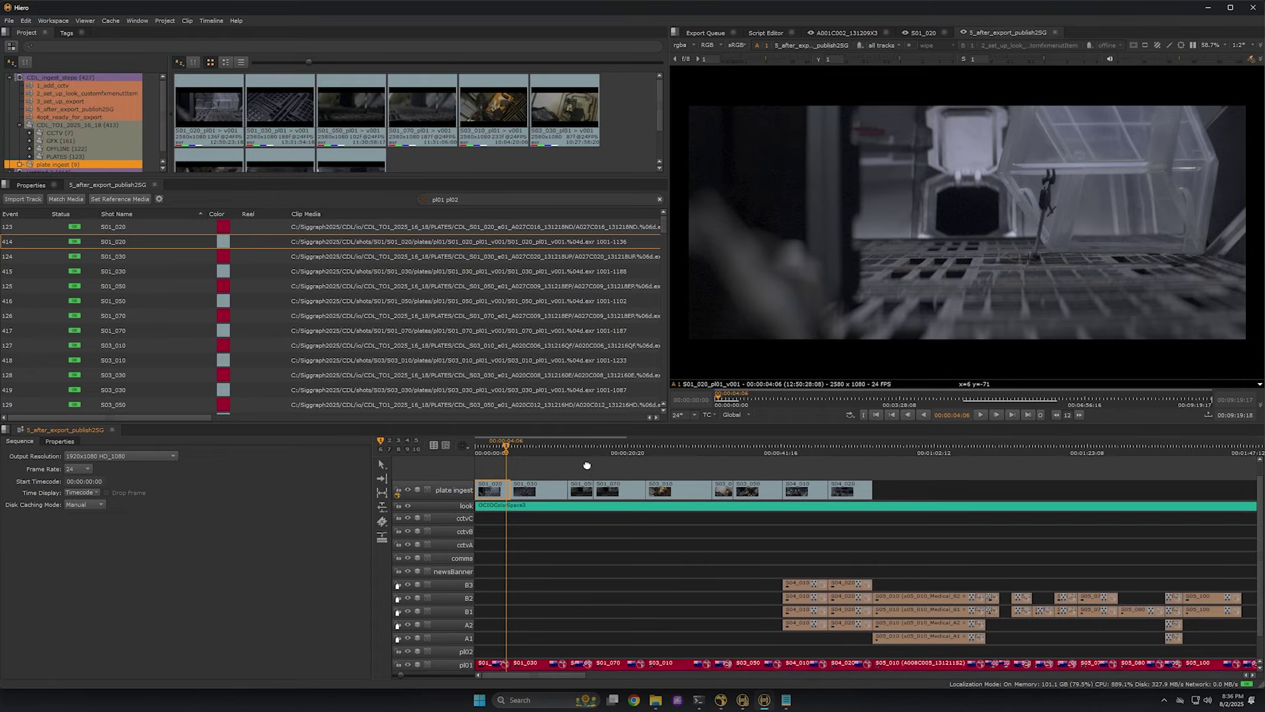
{"action": "left_click_drag", "start_coordinate": [942, 474], "coordinate": [501, 452]}
{"action": "left_click", "coordinate": [497, 473]}
Start a custom export of the plate ingest S01_020 clip and set the CDL plate ingest preset's content to Transcode And Publish Mov.
{"action": "left_click", "coordinate": [488, 503]}
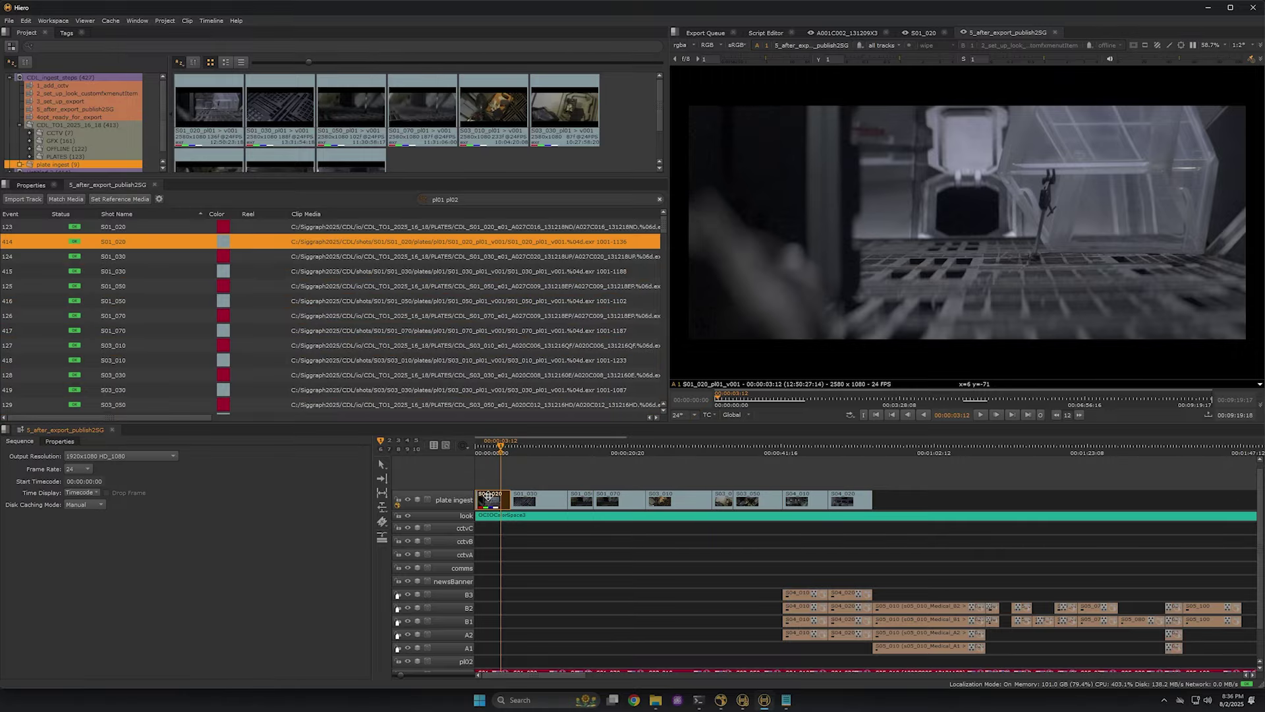
{"action": "key", "text": "ctrl+shift+e"}
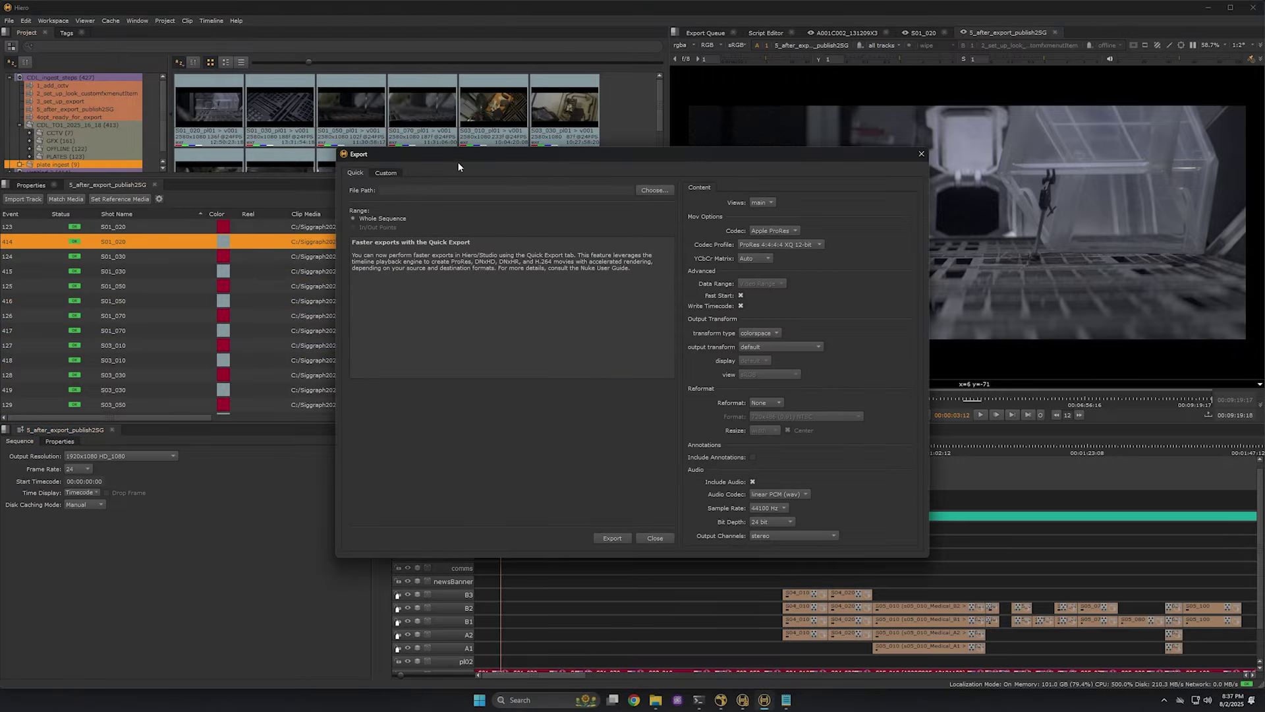
{"action": "left_click", "coordinate": [386, 171]}
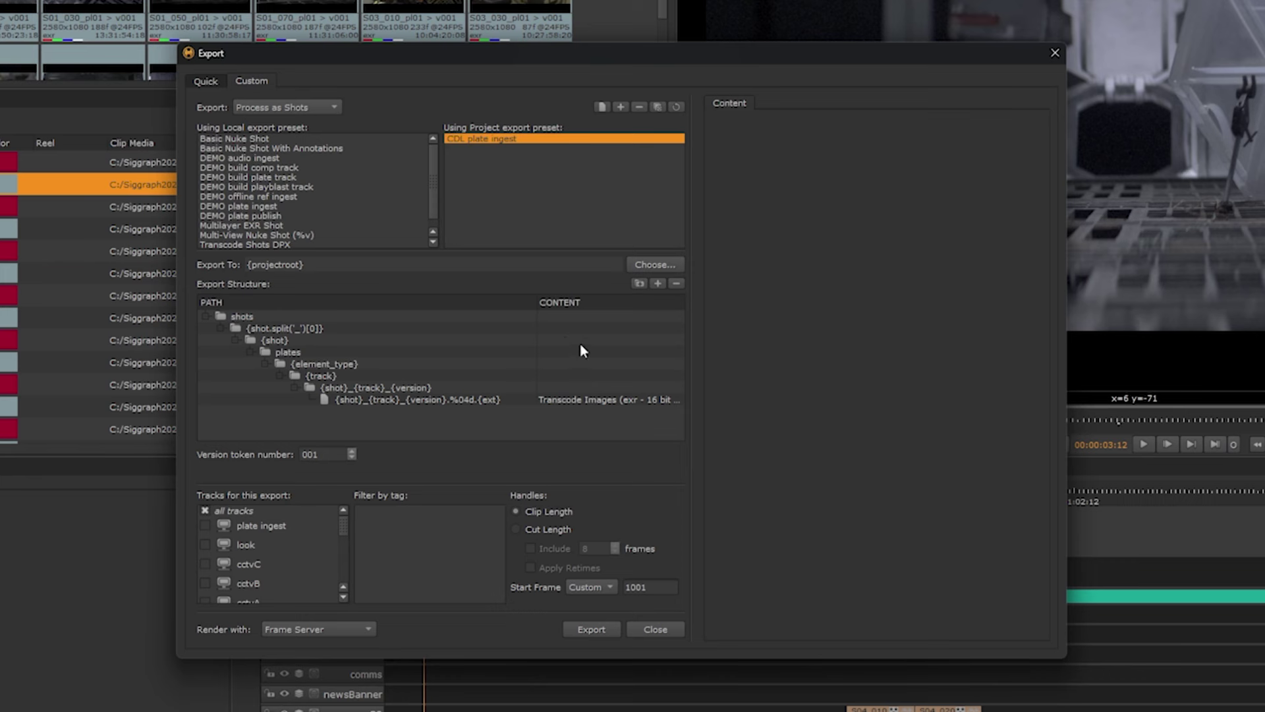
{"action": "left_click", "coordinate": [595, 400]}
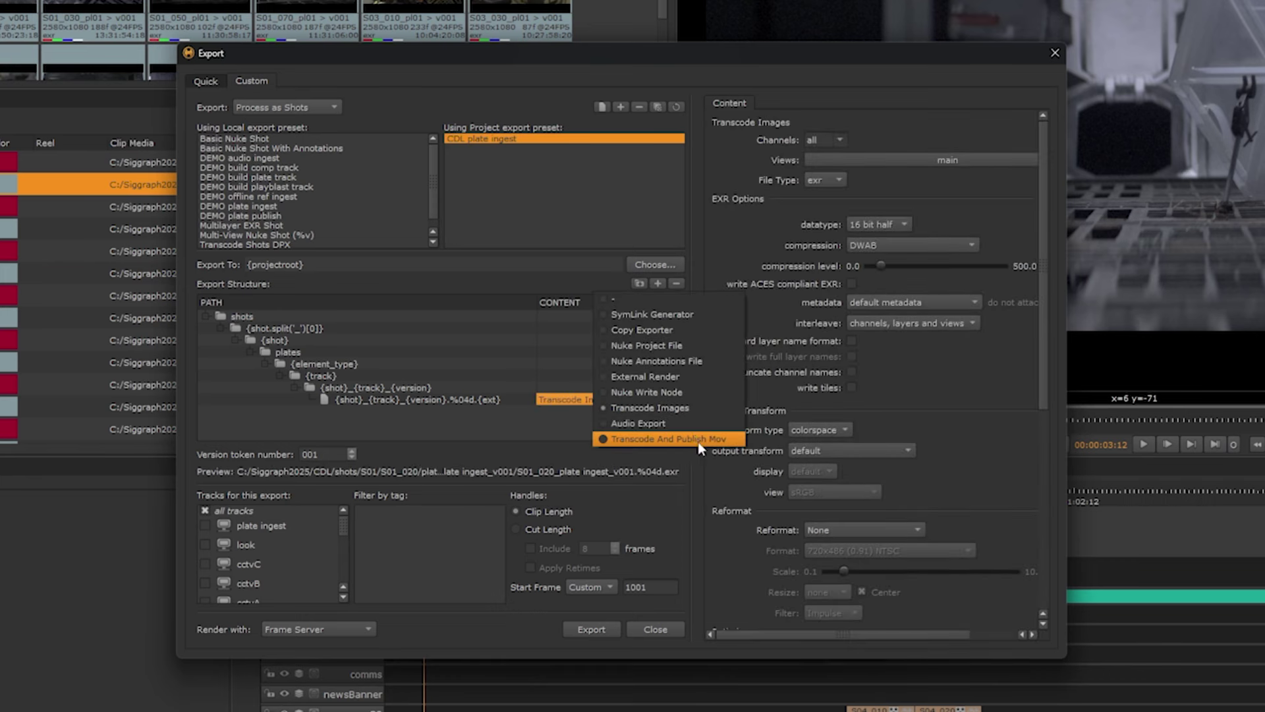
{"action": "left_click", "coordinate": [645, 439]}
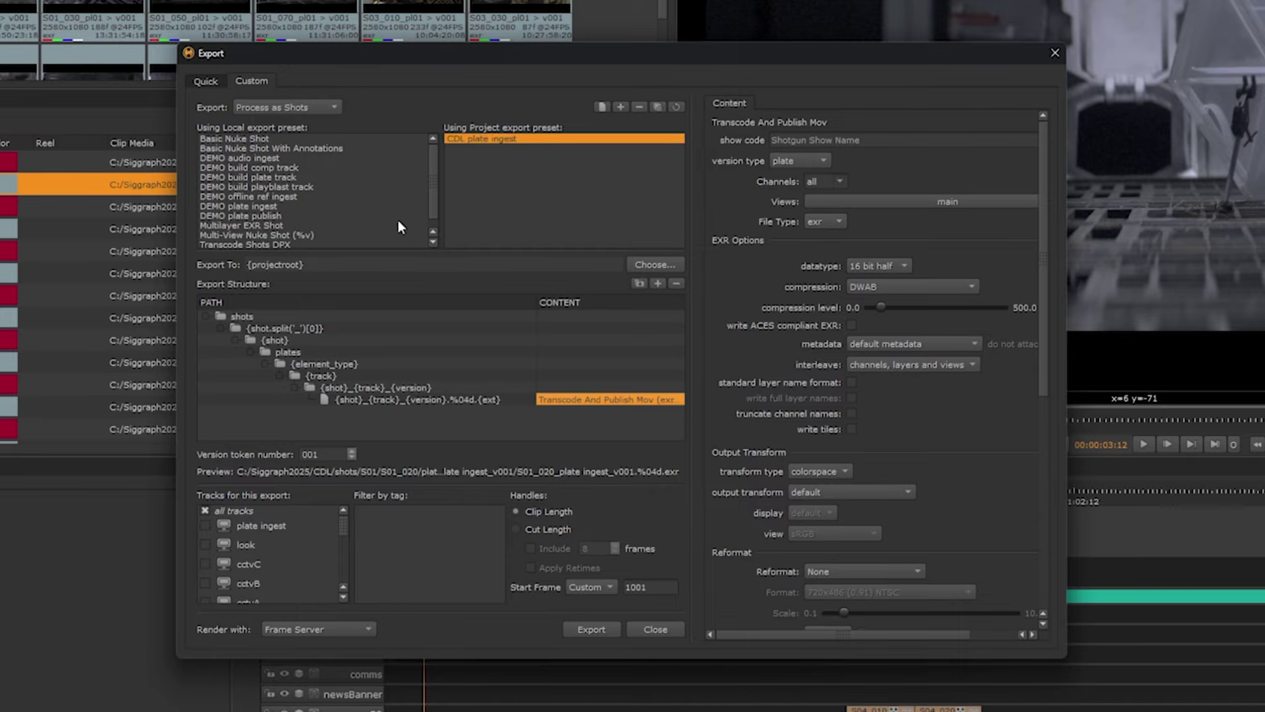
Choose the DEMO plate publish preset, check its {filepath}/mov export path, and choose the file type for the {filehead}.mov content.
{"action": "left_click", "coordinate": [278, 214]}
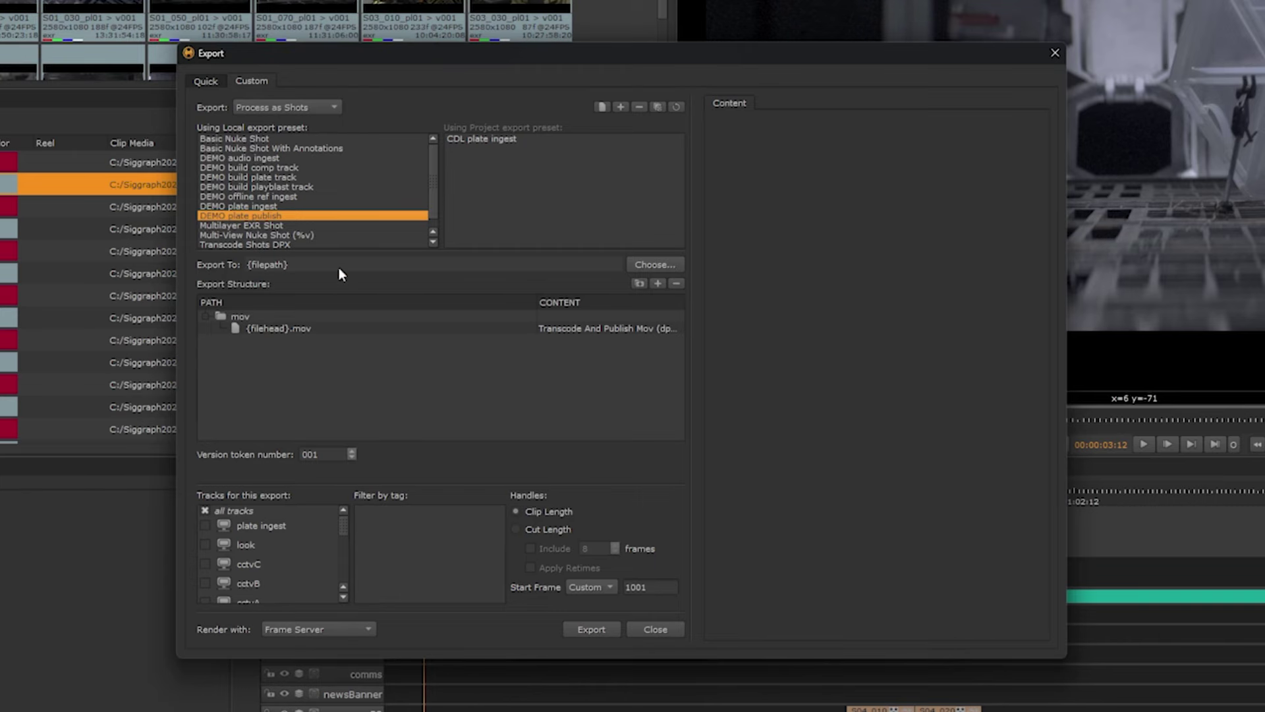
{"action": "left_click_drag", "start_coordinate": [305, 265], "coordinate": [206, 271]}
{"action": "left_click", "coordinate": [262, 318]}
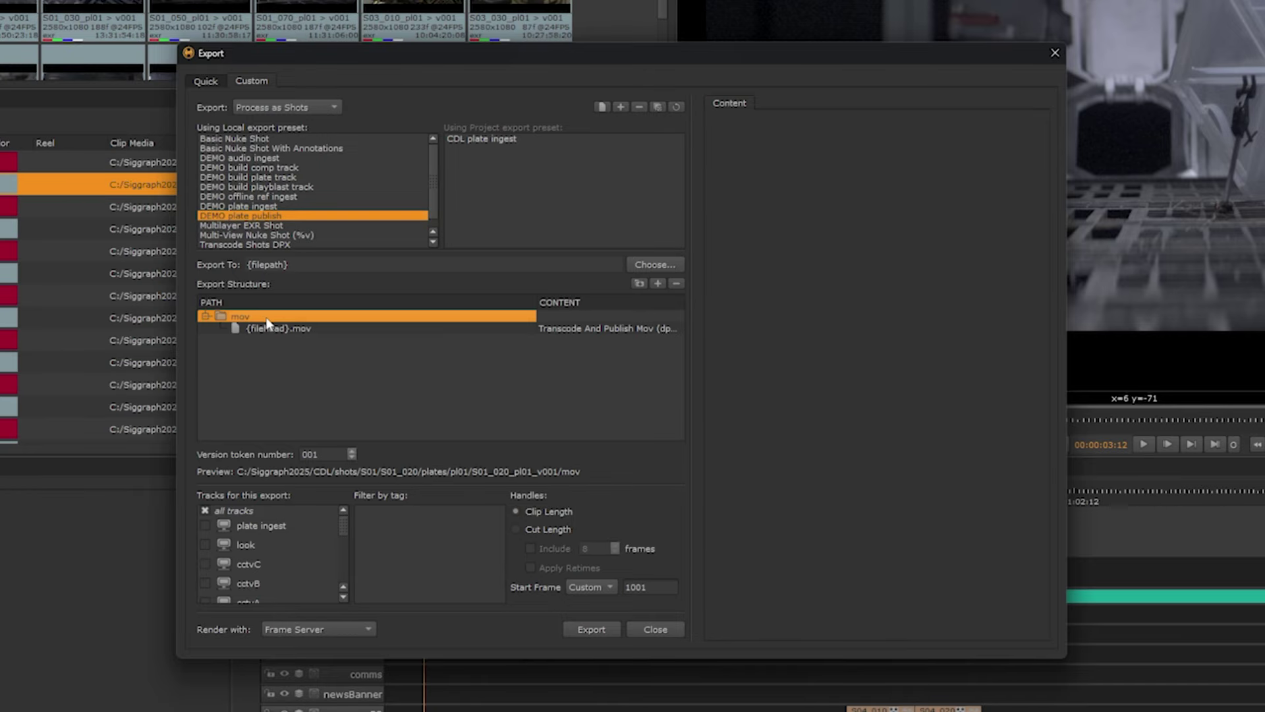
{"action": "left_click", "coordinate": [322, 330]}
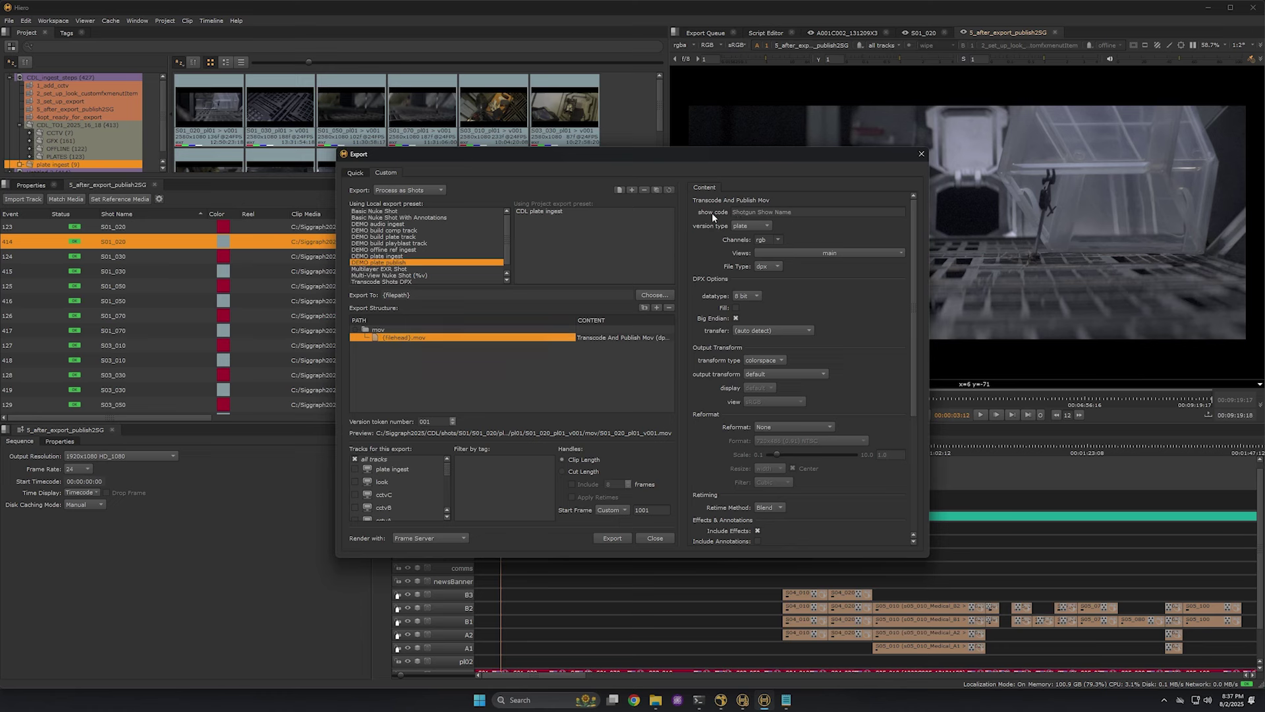
{"action": "left_click", "coordinate": [765, 266]}
{"action": "left_click", "coordinate": [777, 296]}
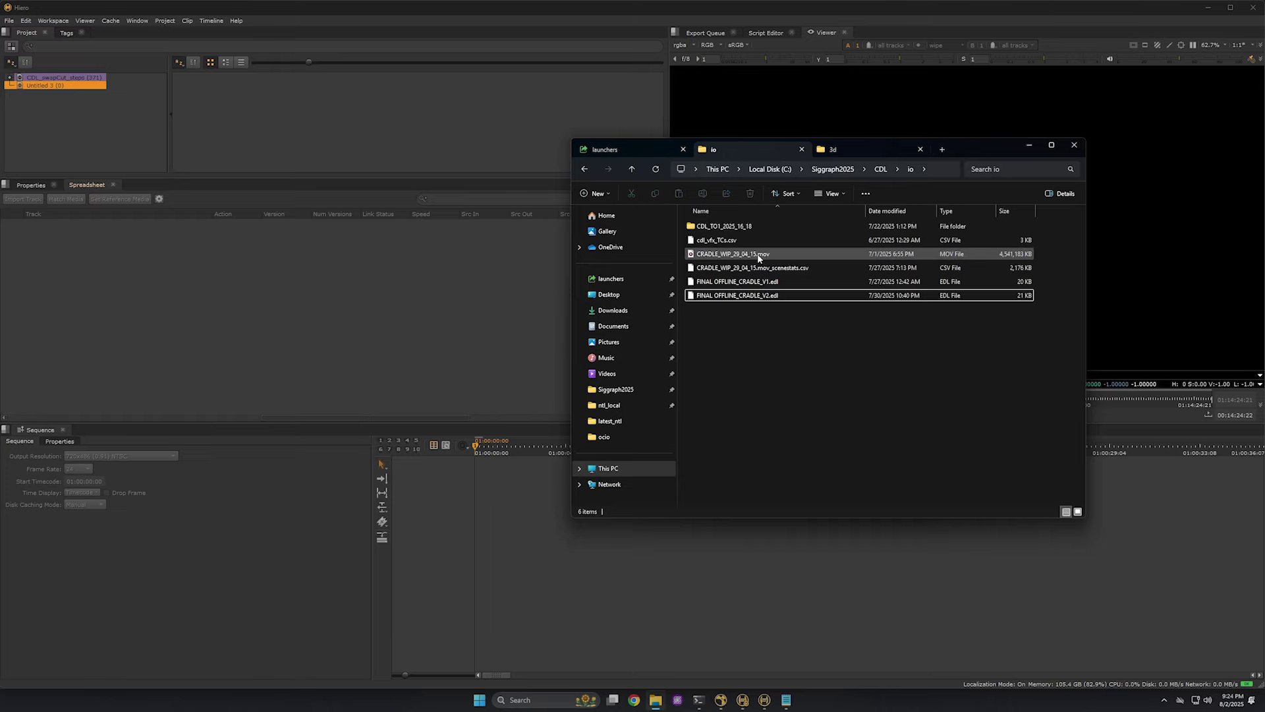
Import CRADLE_WIP_29_04_15.mov from the CDL/io folder into the Untitled 3 project and preview it in the viewer.
{"action": "left_click_drag", "start_coordinate": [743, 256], "coordinate": [229, 100]}
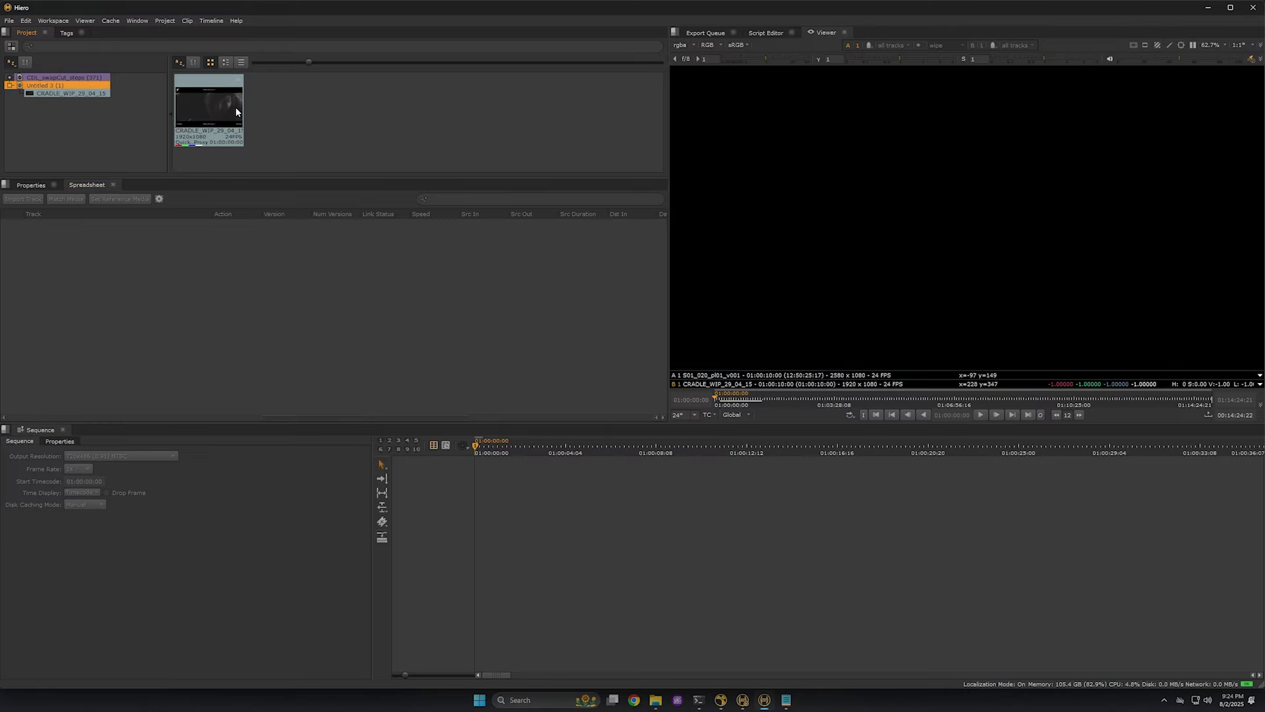
{"action": "double_click", "coordinate": [232, 106]}
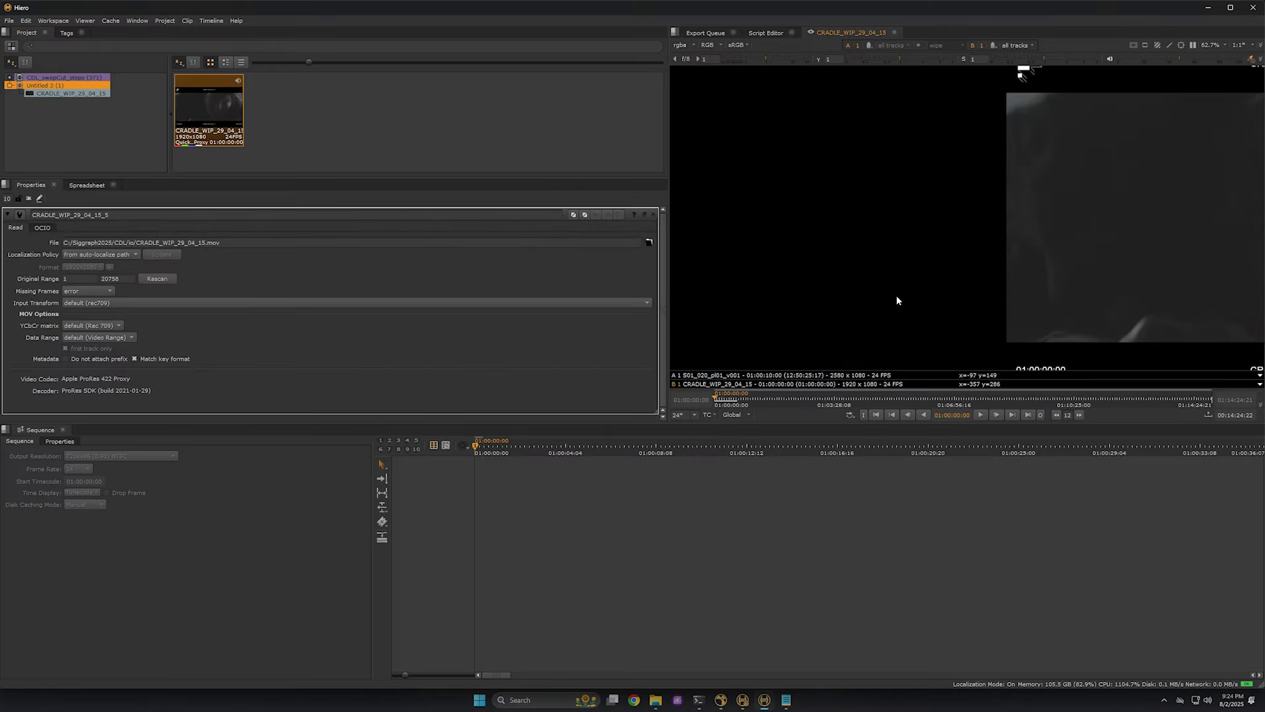
{"action": "key", "text": "f"}
{"action": "left_click_drag", "start_coordinate": [725, 399], "coordinate": [763, 399]}
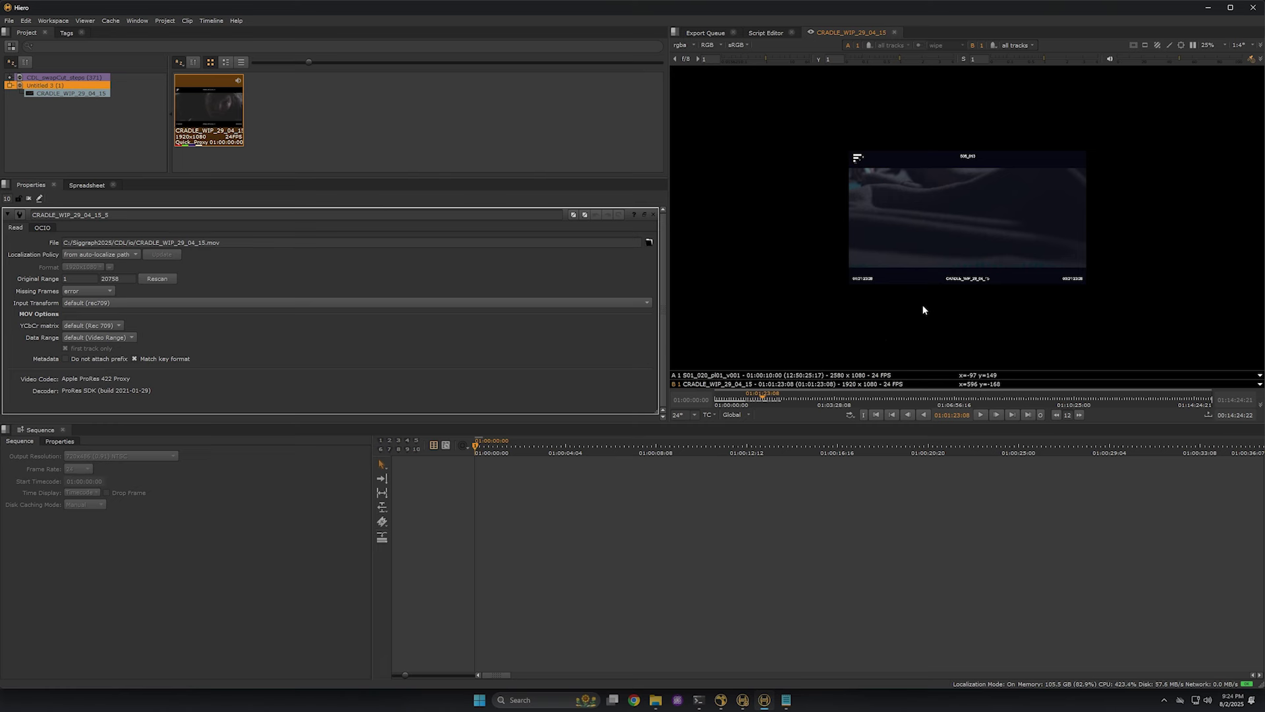
{"action": "scroll", "coordinate": [915, 311], "scroll_direction": "up", "scroll_amount": 1}
Import FINAL OFFLINE_CRADLE_V2.edl from the CDL/io folder into the Untitled 3 project at a 24 fps video frame rate.
{"action": "key", "text": "alt+Tab"}
{"action": "left_click", "coordinate": [753, 297]}
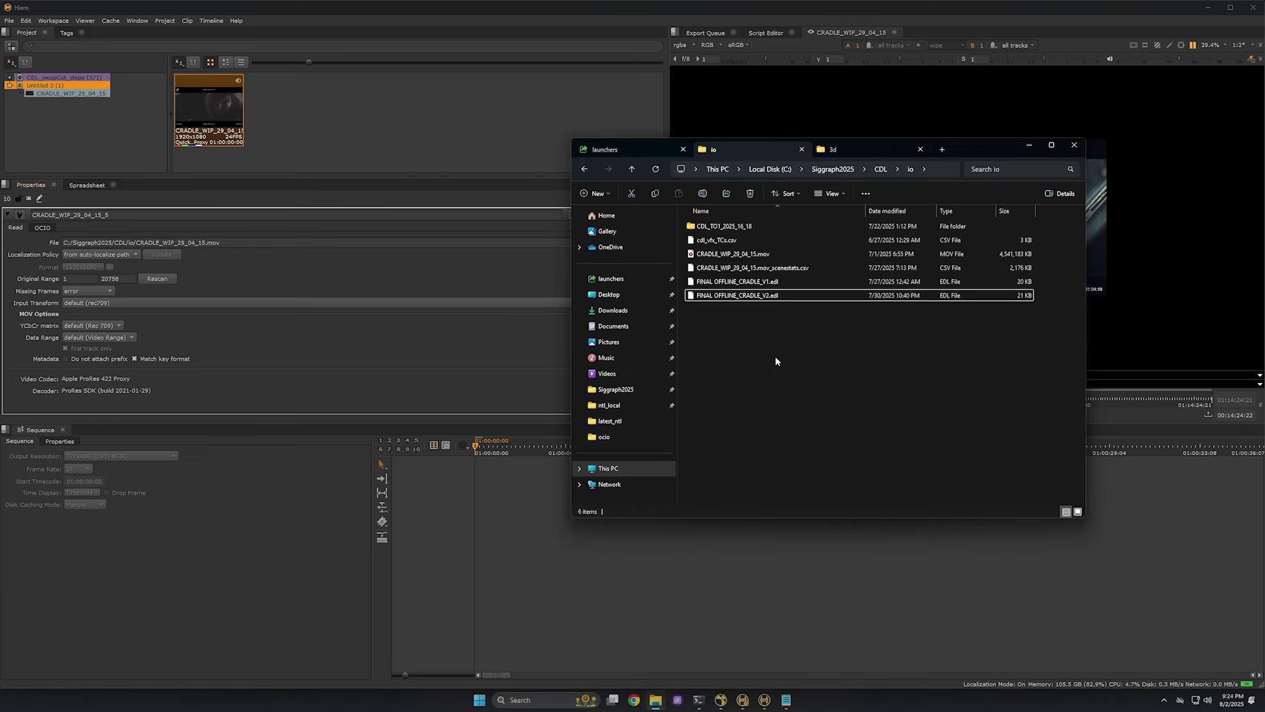
{"action": "left_click_drag", "start_coordinate": [753, 299], "coordinate": [124, 151]}
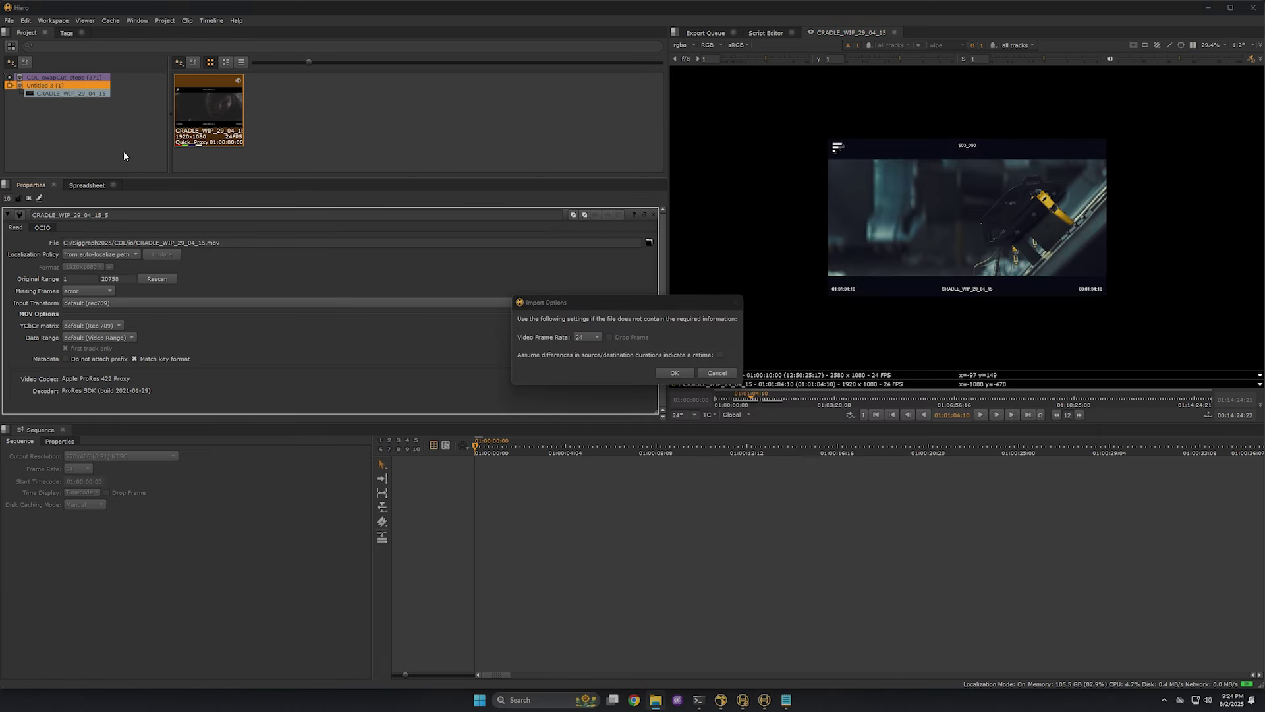
{"action": "left_click", "coordinate": [673, 372]}
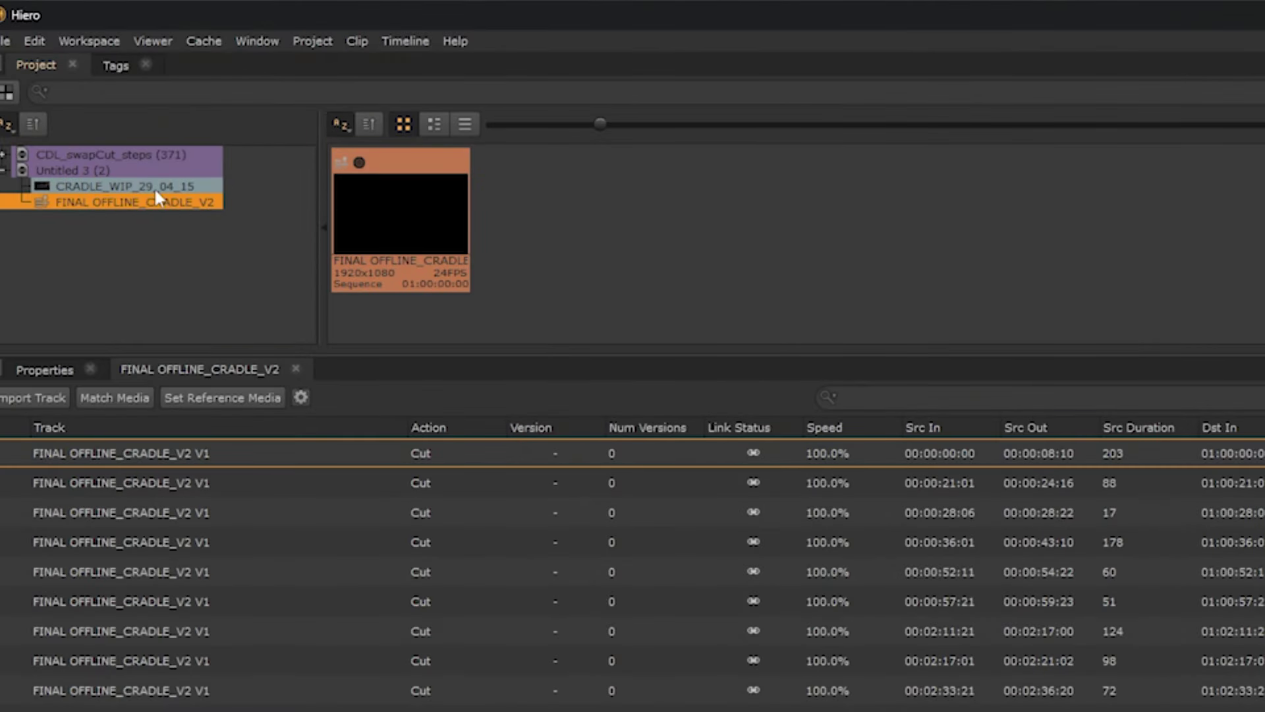
Set CRADLE_WIP_29_04_15 as the reference media of the FINAL OFFLINE_CRADLE_V2 sequence and scrub its first shot.
{"action": "left_click_drag", "start_coordinate": [149, 184], "coordinate": [220, 390]}
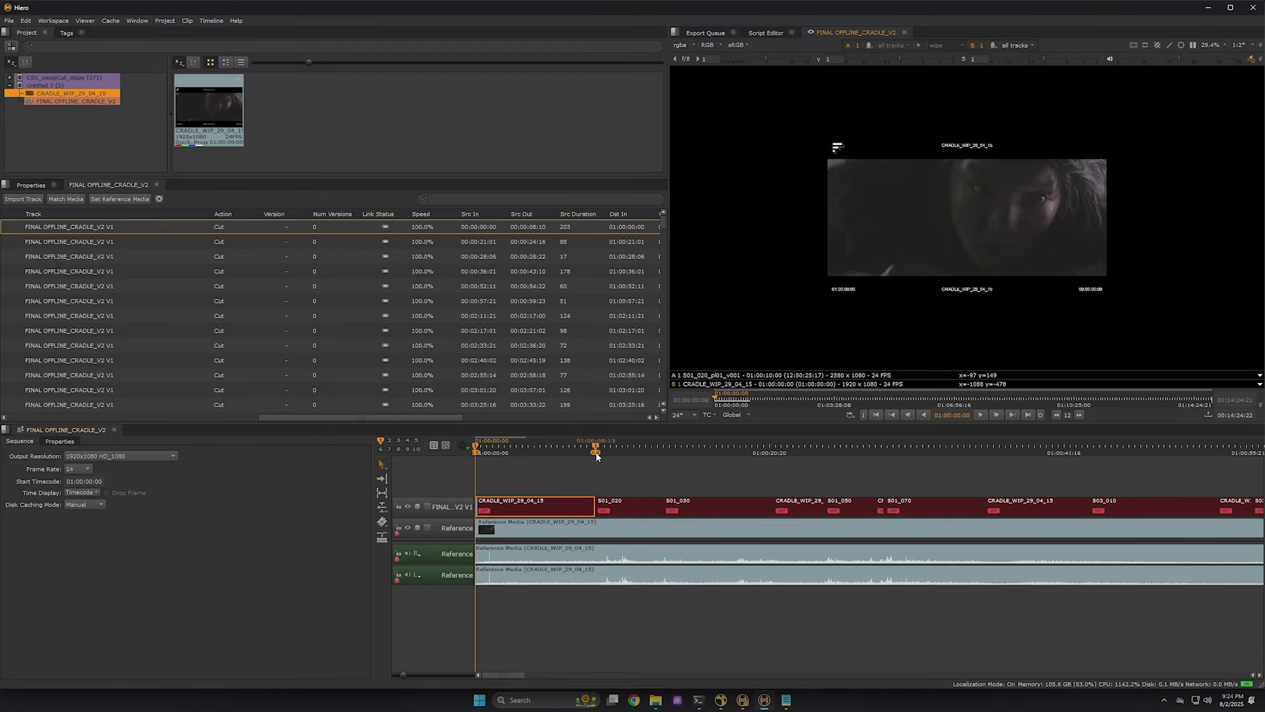
{"action": "left_click_drag", "start_coordinate": [597, 456], "coordinate": [581, 454]}
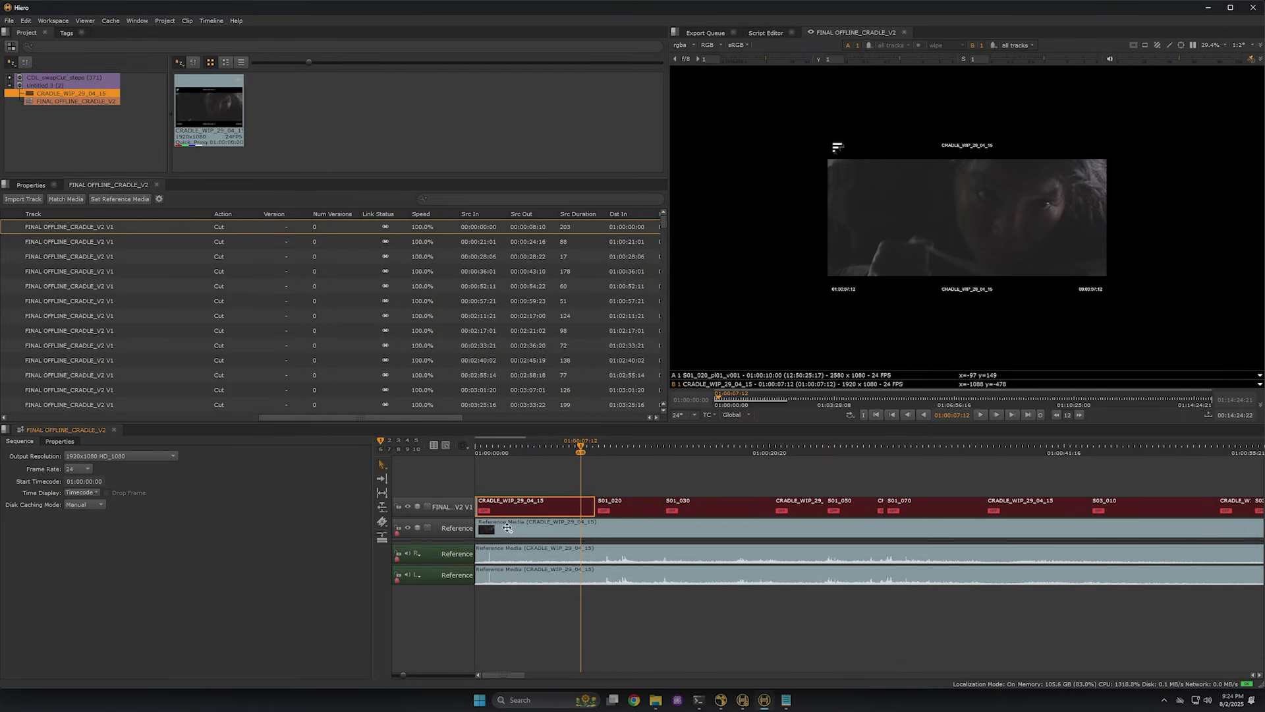
Duplicate the reference media clip onto a new video track above, offset one frame later, and name the track "previous frame".
{"action": "mouse_move", "coordinate": [506, 528]}
{"action": "left_mouse_down"}
{"action": "mouse_move", "coordinate": [507, 500]}
{"action": "mouse_move", "coordinate": [484, 522]}
{"action": "left_mouse_up"}
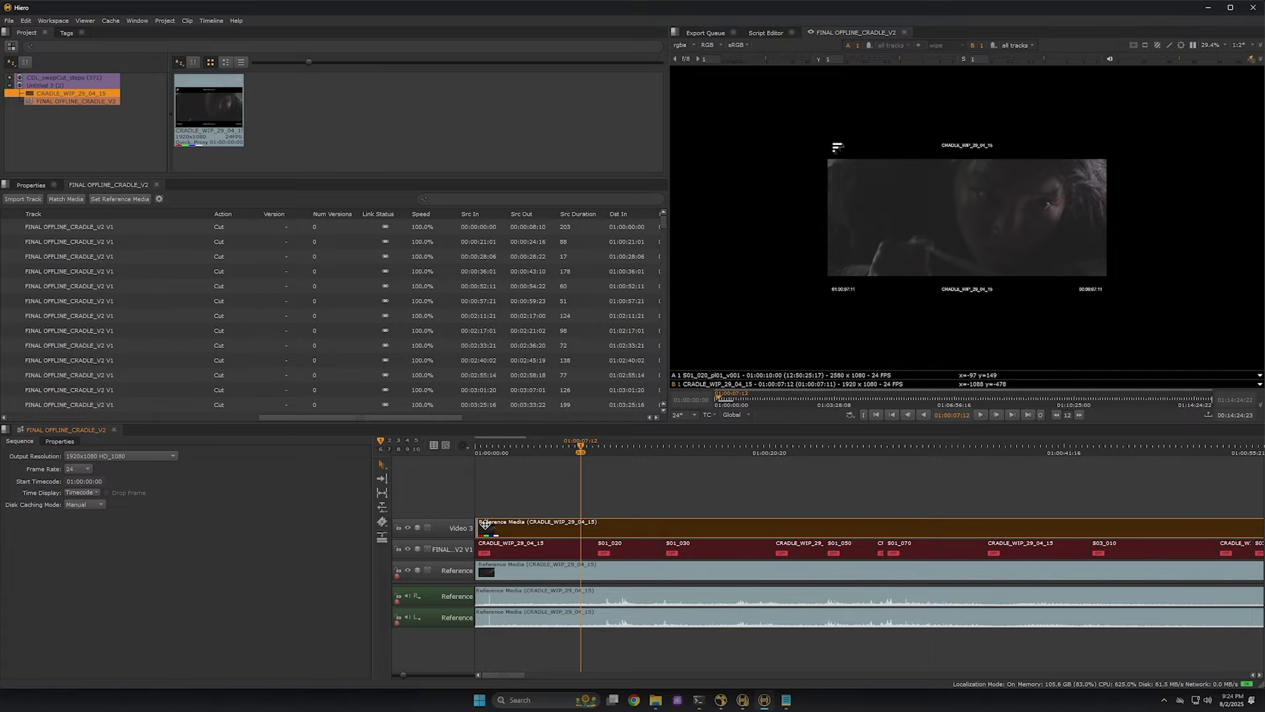
{"action": "double_click", "coordinate": [464, 527]}
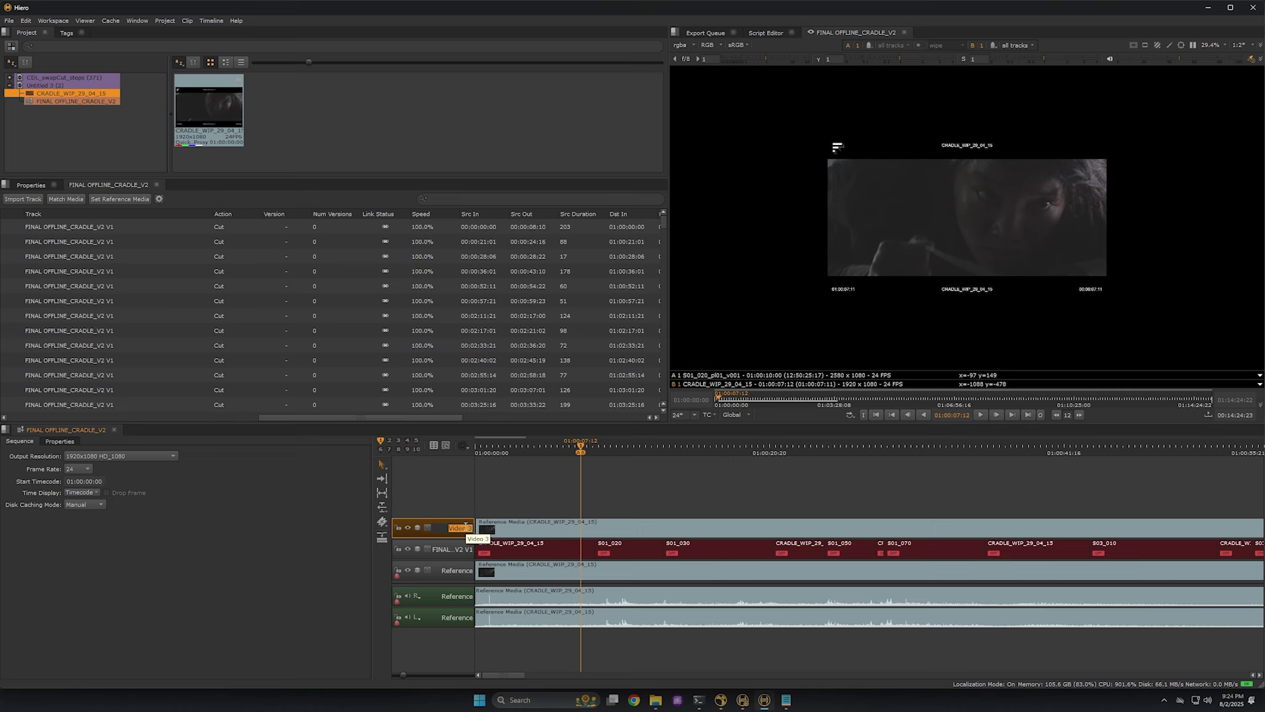
{"action": "type", "text": "Previous frame"}
{"action": "key", "text": "Return"}
Compare the previous frame track as A with the Reference track as B in the viewer's horizontal comparison mode.
{"action": "left_click", "coordinate": [456, 527]}
{"action": "left_click", "coordinate": [461, 569]}
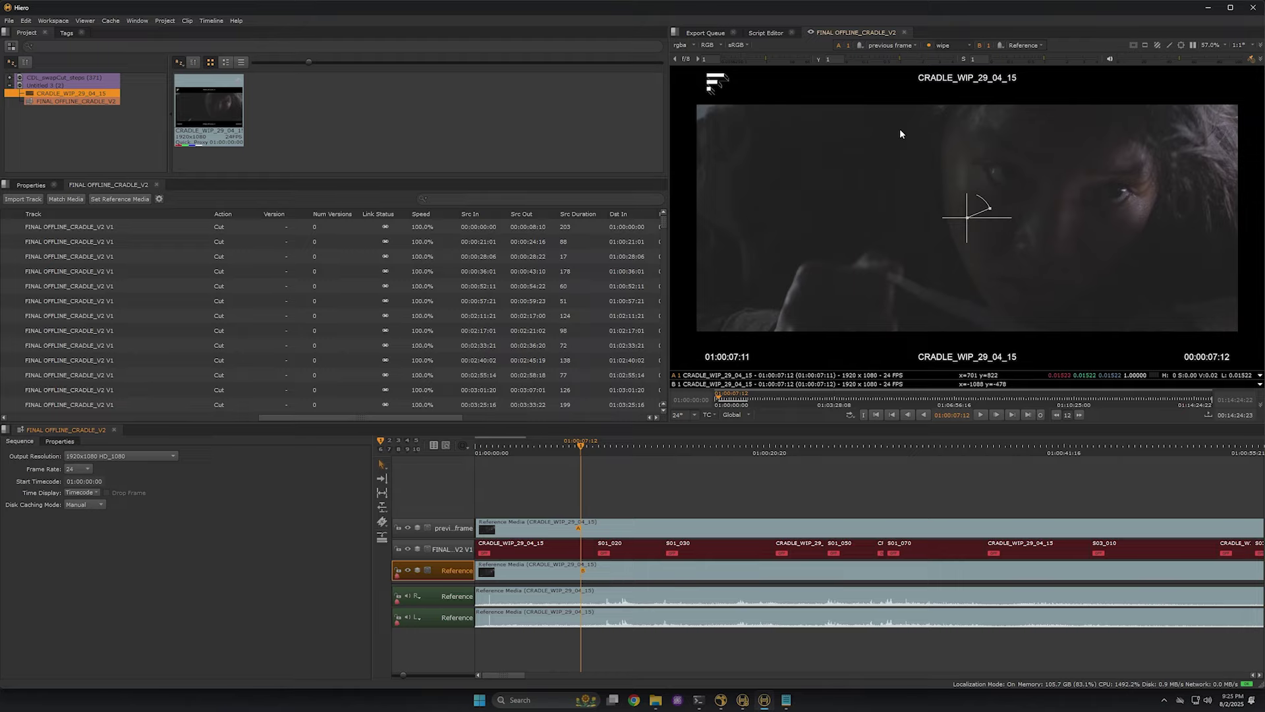
{"action": "left_click", "coordinate": [957, 45]}
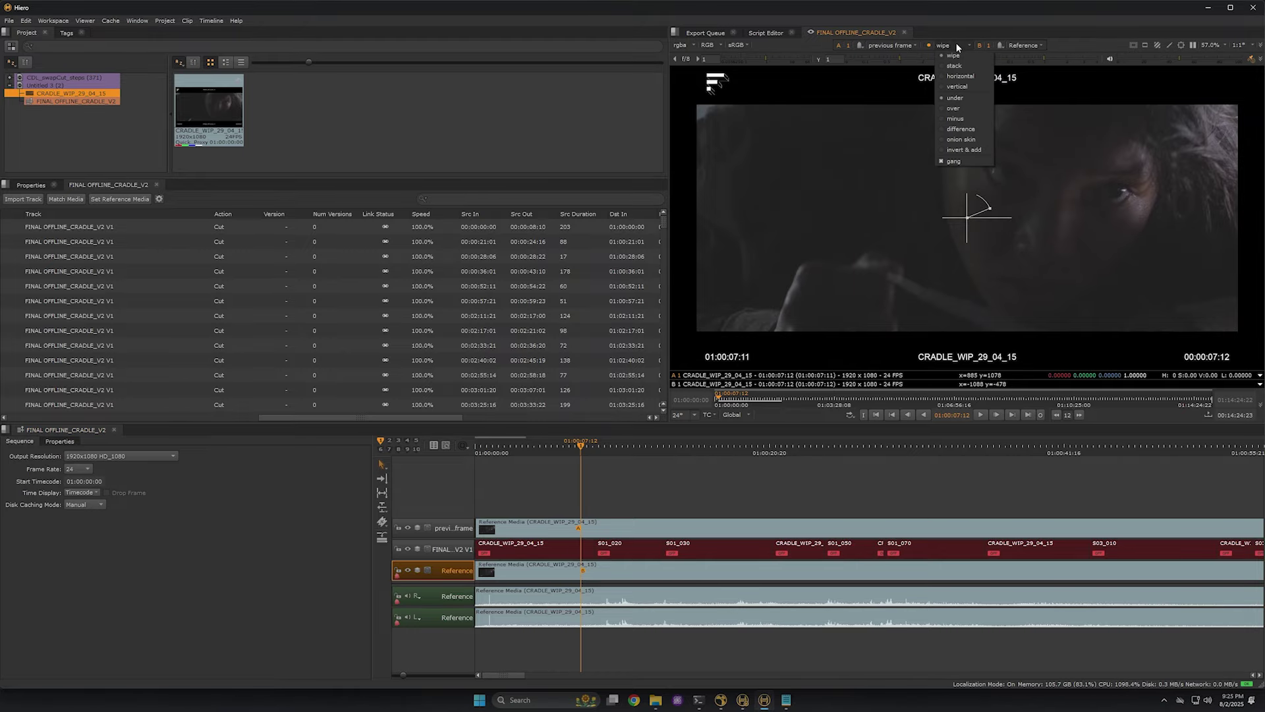
{"action": "left_click", "coordinate": [963, 80]}
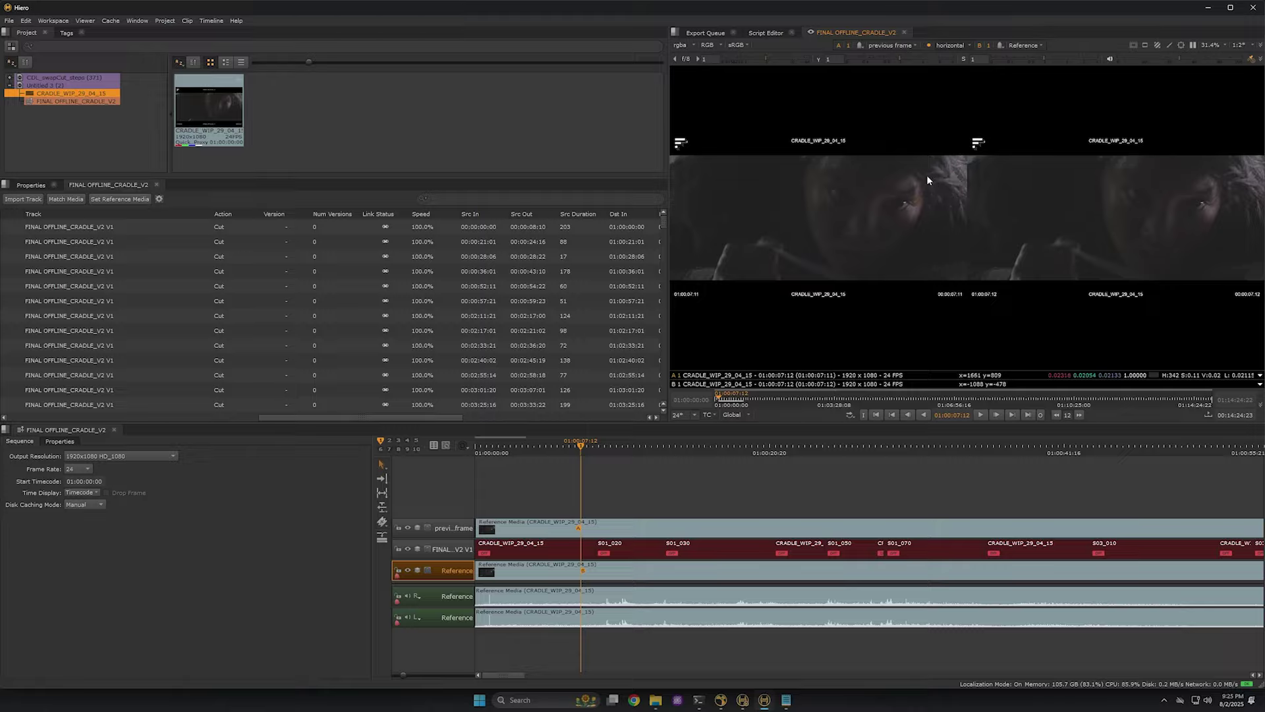
Step through the sequence's cuts up to 01:00:54:23, comparing the frames before and after each cut.
{"action": "key", "text": "Down"}
{"action": "key", "text": "Down"}
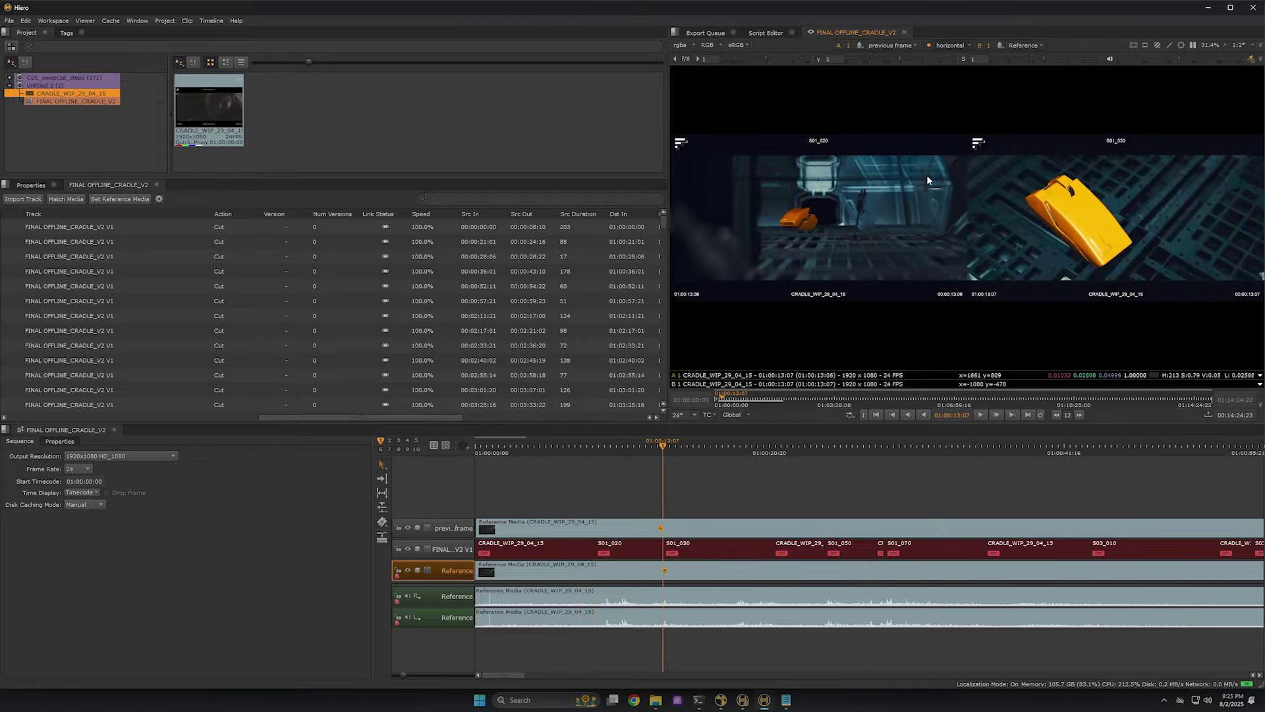
{"action": "key", "text": "Down"}
{"action": "key", "text": "Down"}
{"action": "key", "text": "Down"}
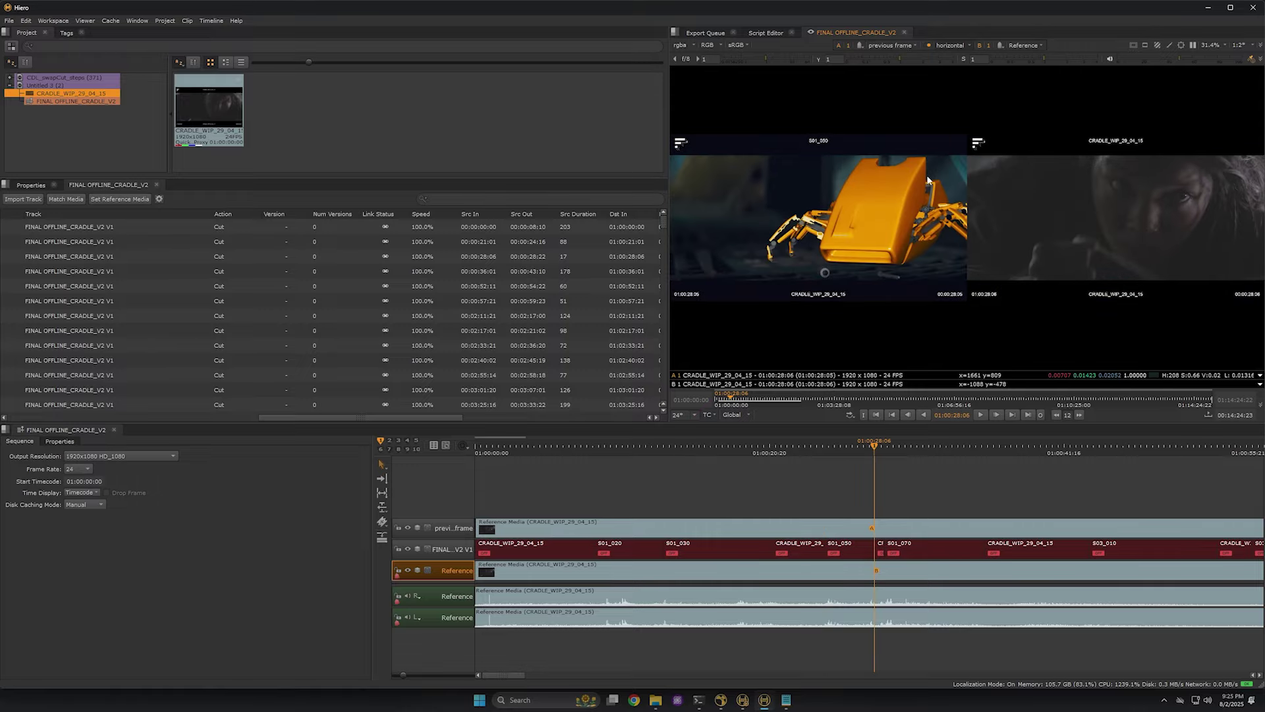
{"action": "key", "text": "Down"}
{"action": "key", "text": "Down"}
{"action": "key", "text": "Down"}
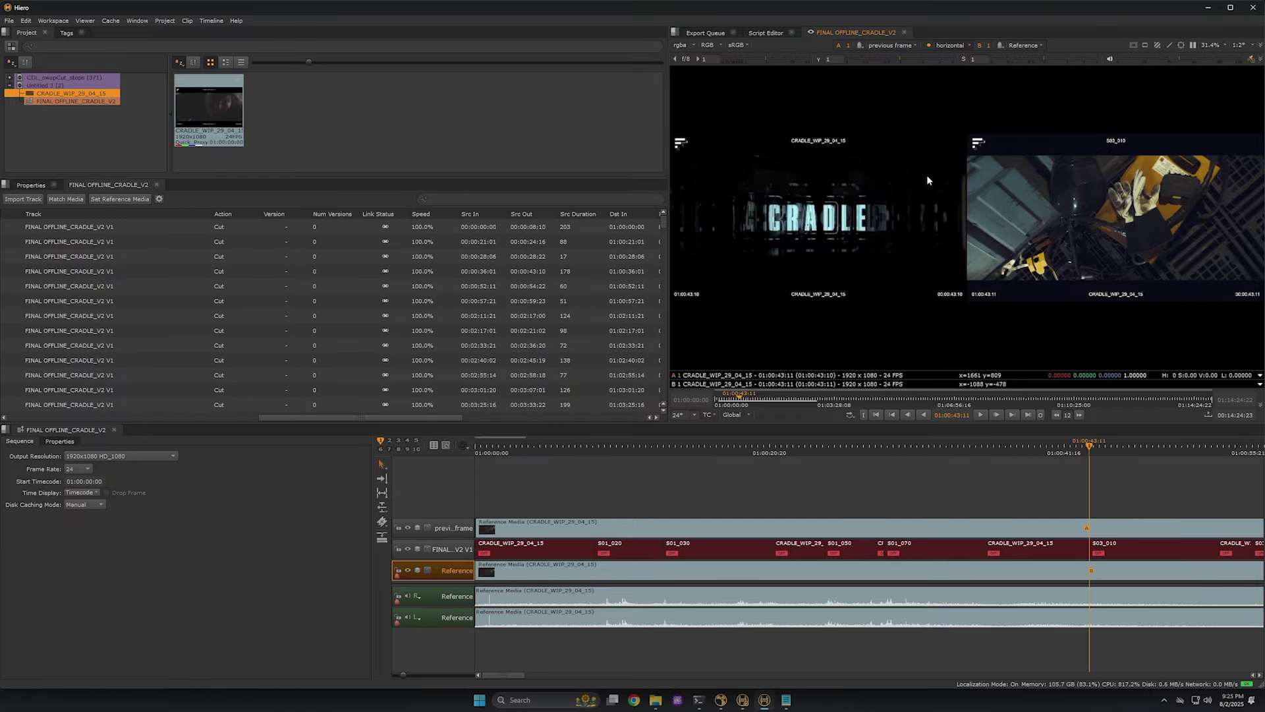
{"action": "key", "text": "Down"}
{"action": "key", "text": "Down"}
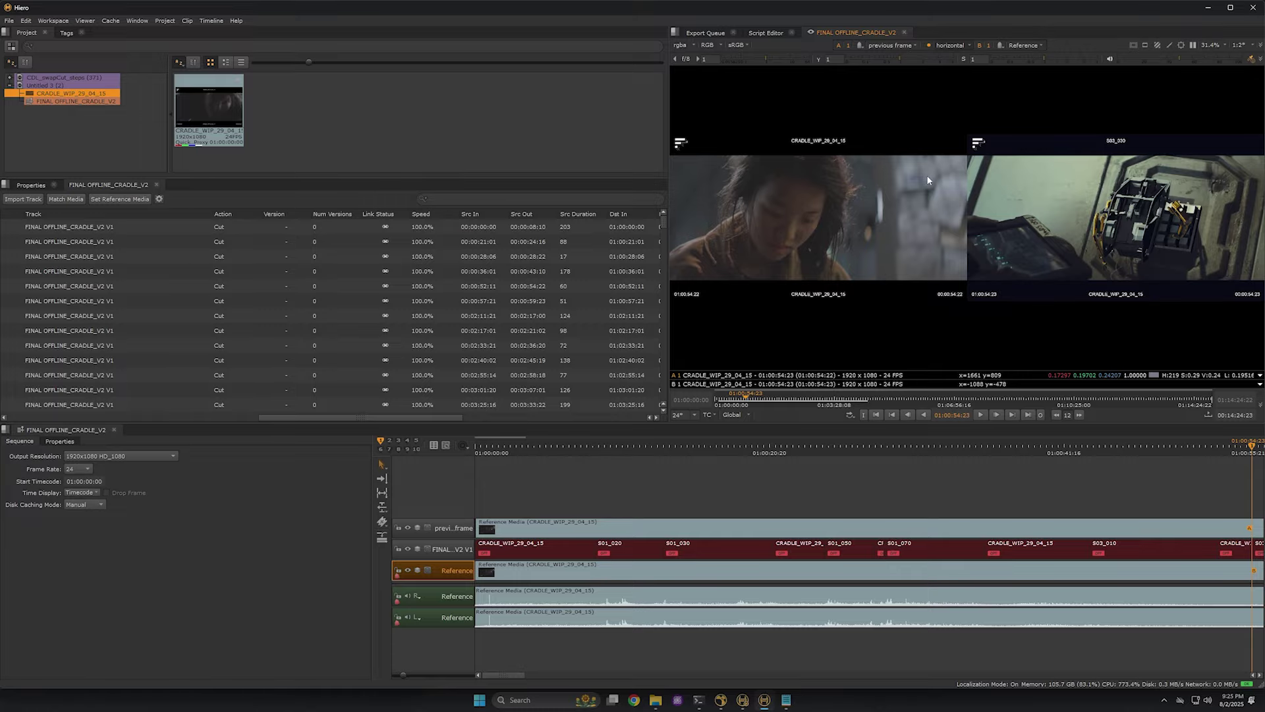
Delete the previous frame track from the FINAL OFFLINE_CRADLE_V2 sequence.
{"action": "left_click", "coordinate": [457, 525]}
{"action": "key", "text": "Delete"}
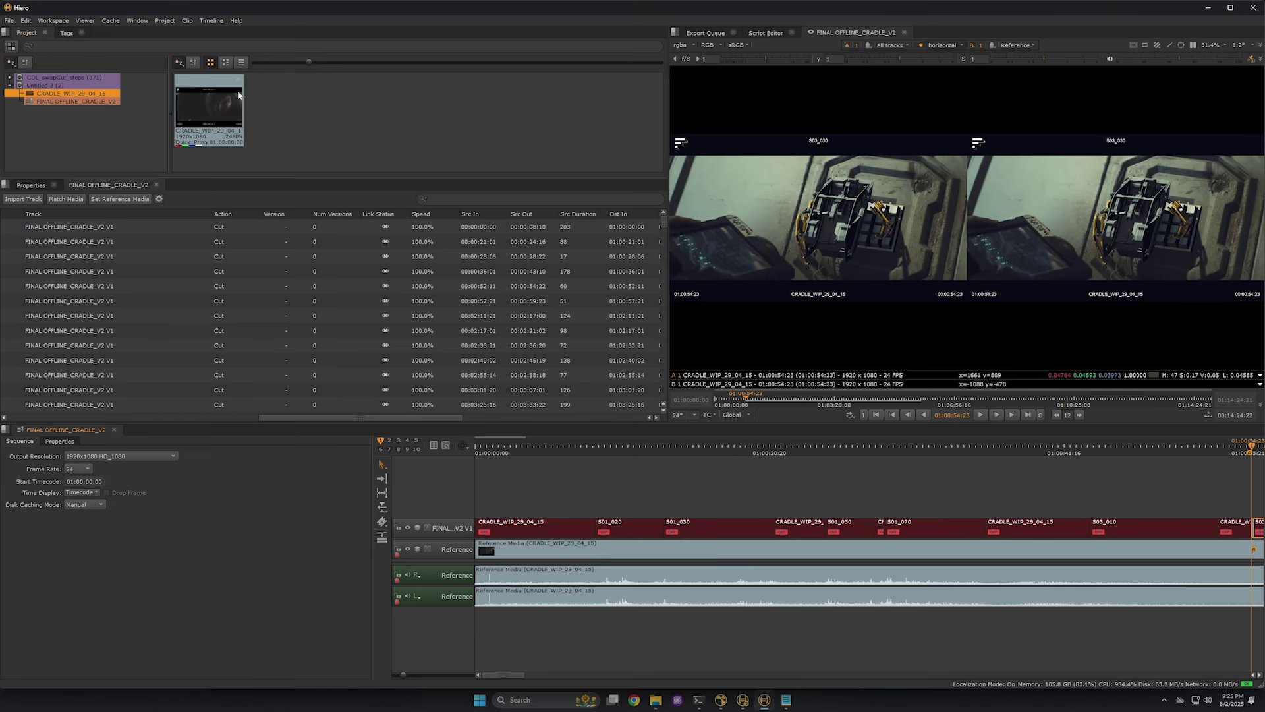
Run the Cut Detector analysis on the CRADLE_WIP_29_04_15 clip and set the detection threshold to about 40.7%.
{"action": "double_click", "coordinate": [223, 108]}
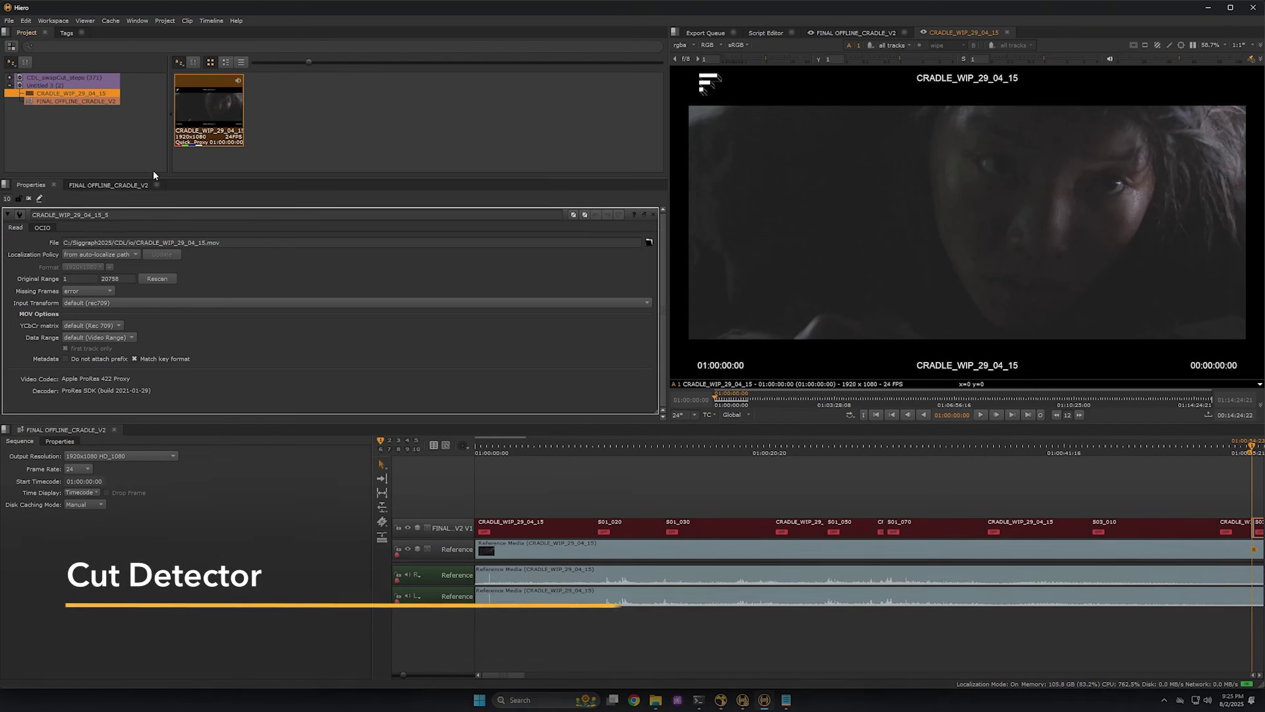
{"action": "right_click", "coordinate": [223, 100]}
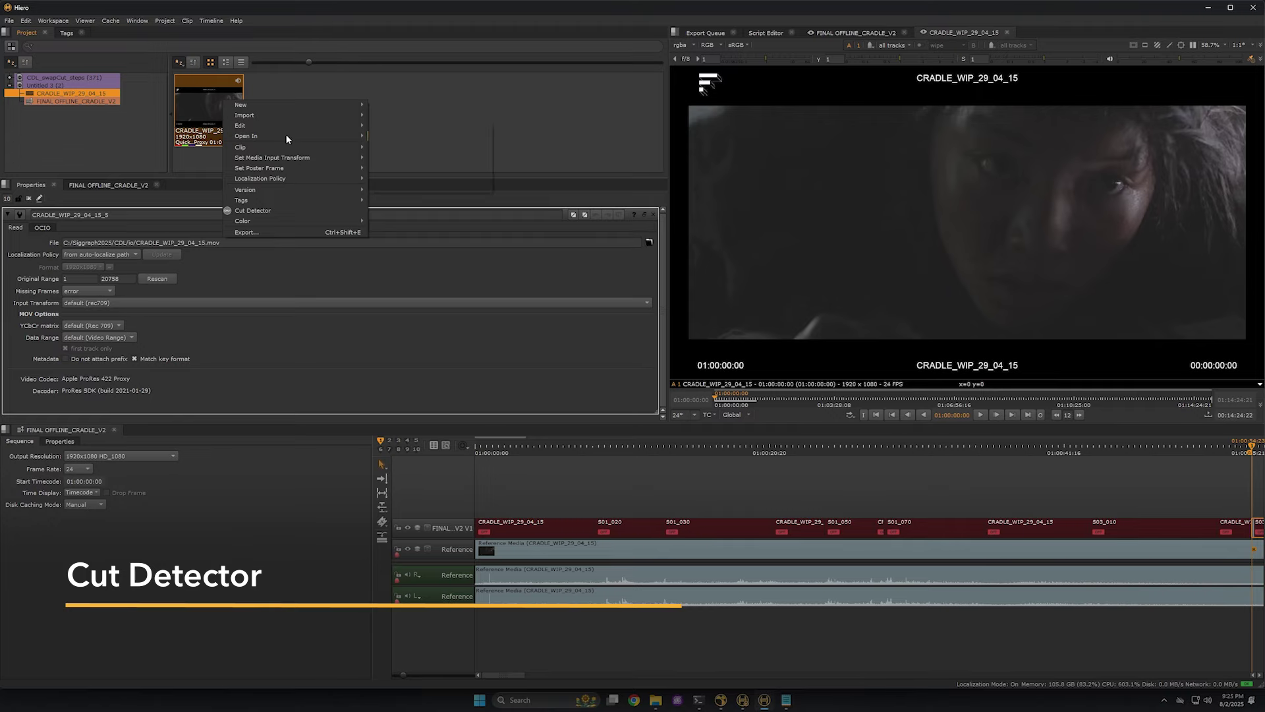
{"action": "left_click", "coordinate": [334, 211]}
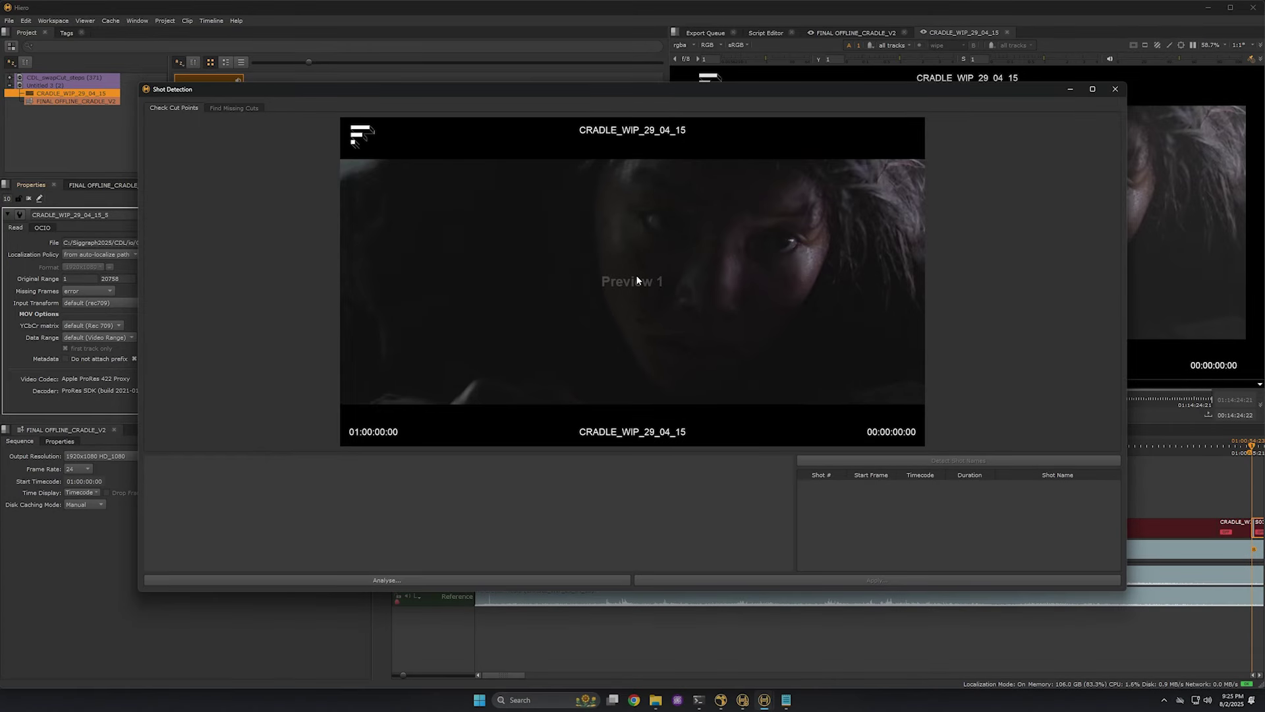
{"action": "left_click", "coordinate": [397, 581]}
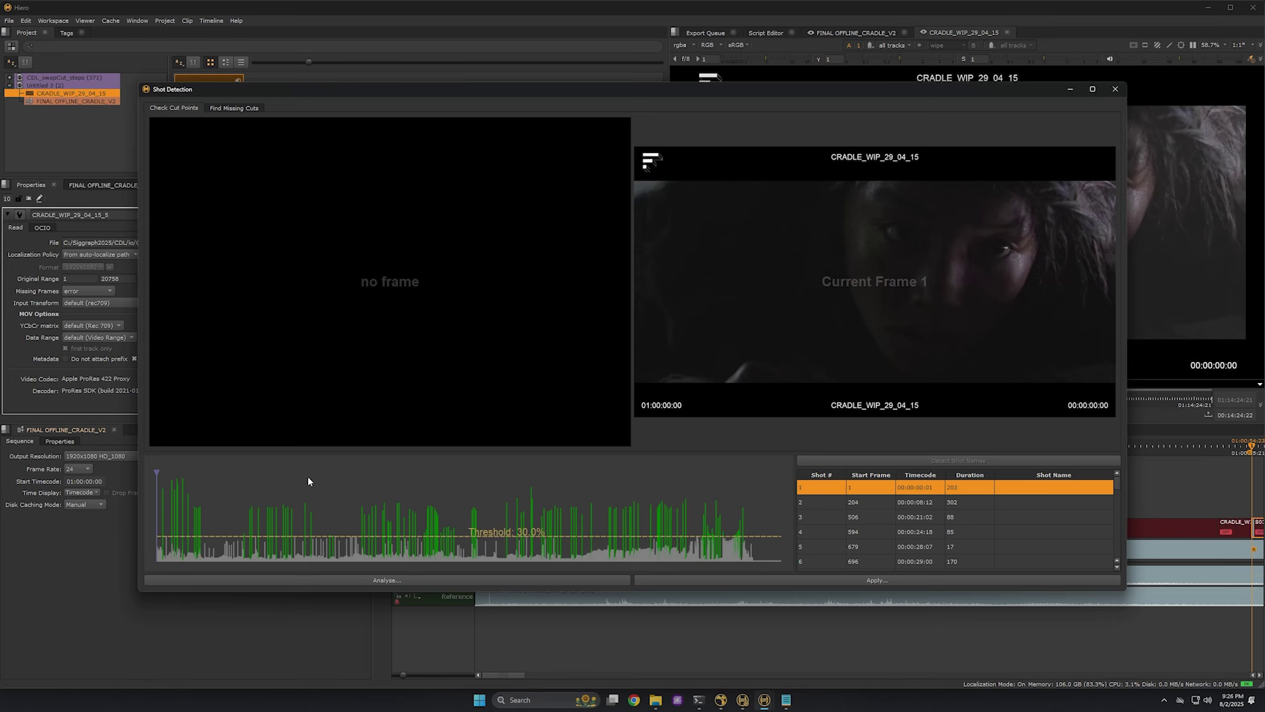
{"action": "left_click_drag", "start_coordinate": [212, 536], "coordinate": [213, 527]}
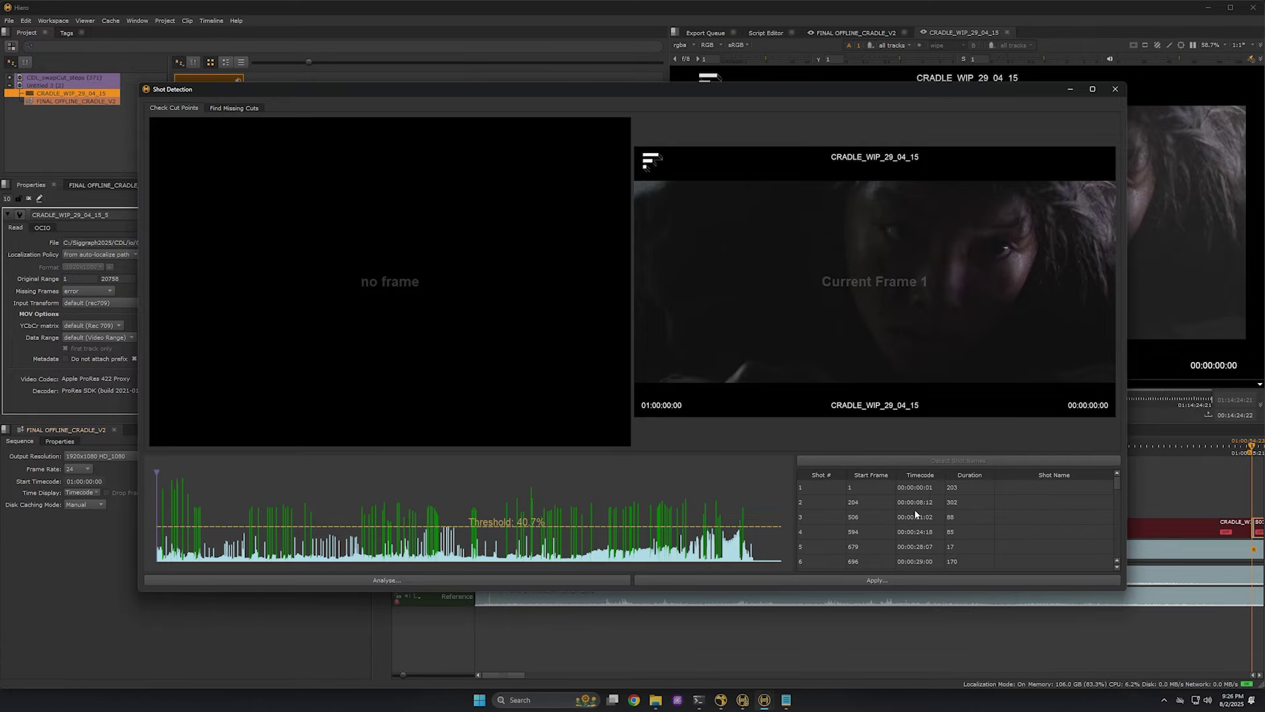
Check the first five detected shots by comparing the previous and current frames at each cut point.
{"action": "left_click", "coordinate": [911, 488]}
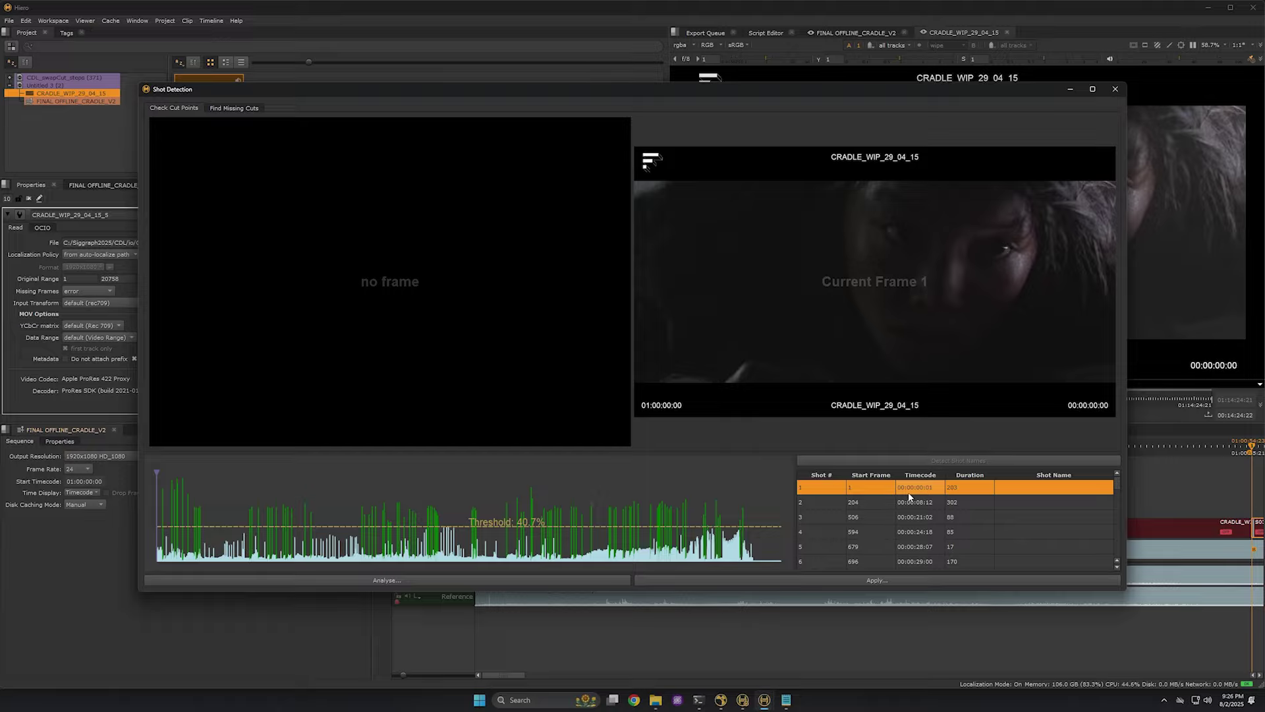
{"action": "key", "text": "Down"}
{"action": "key", "text": "Down"}
{"action": "key", "text": "Down"}
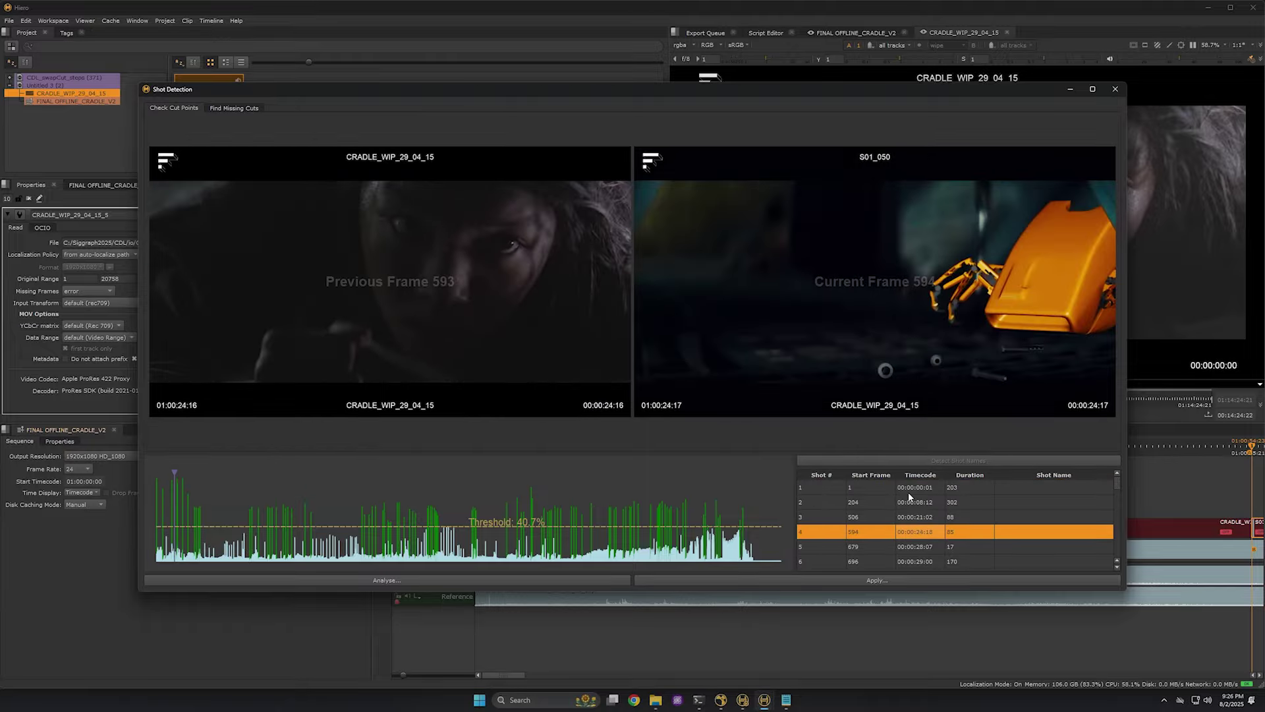
{"action": "key", "text": "Down"}
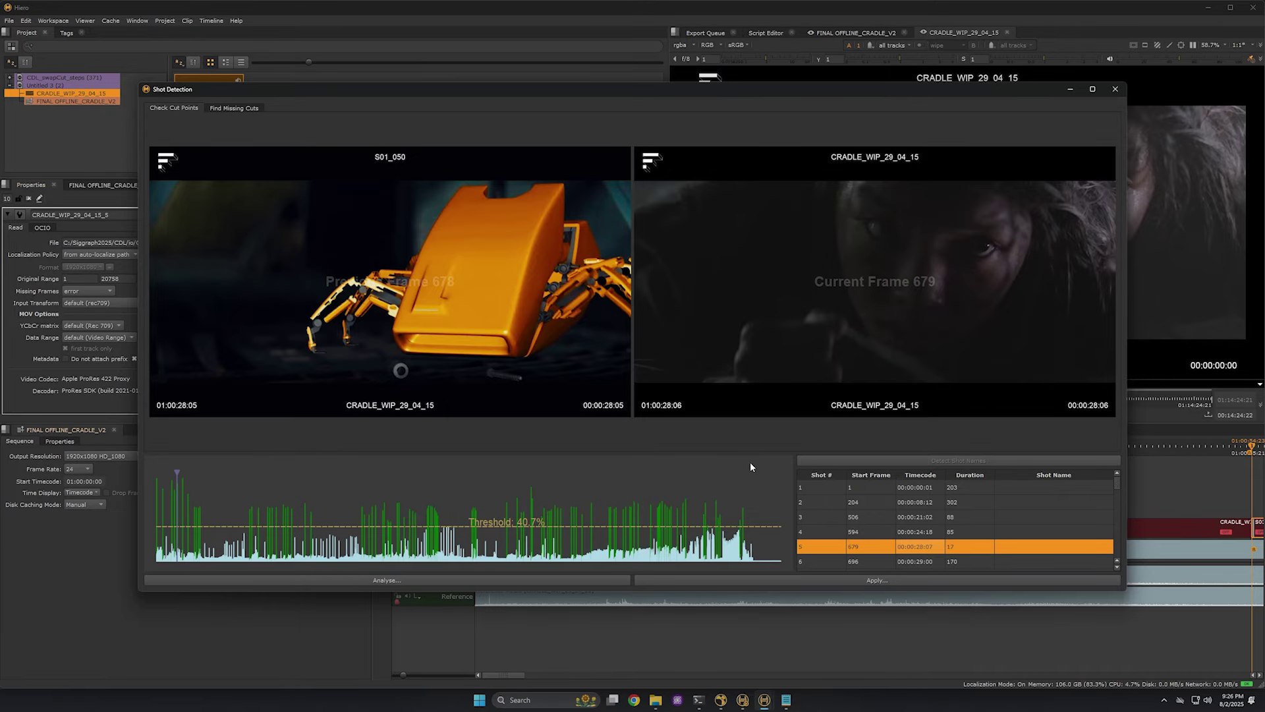
Look for missing cuts in the frame thumbnails of the detected shots, through the one starting at frame 1044.
{"action": "left_click", "coordinate": [237, 107]}
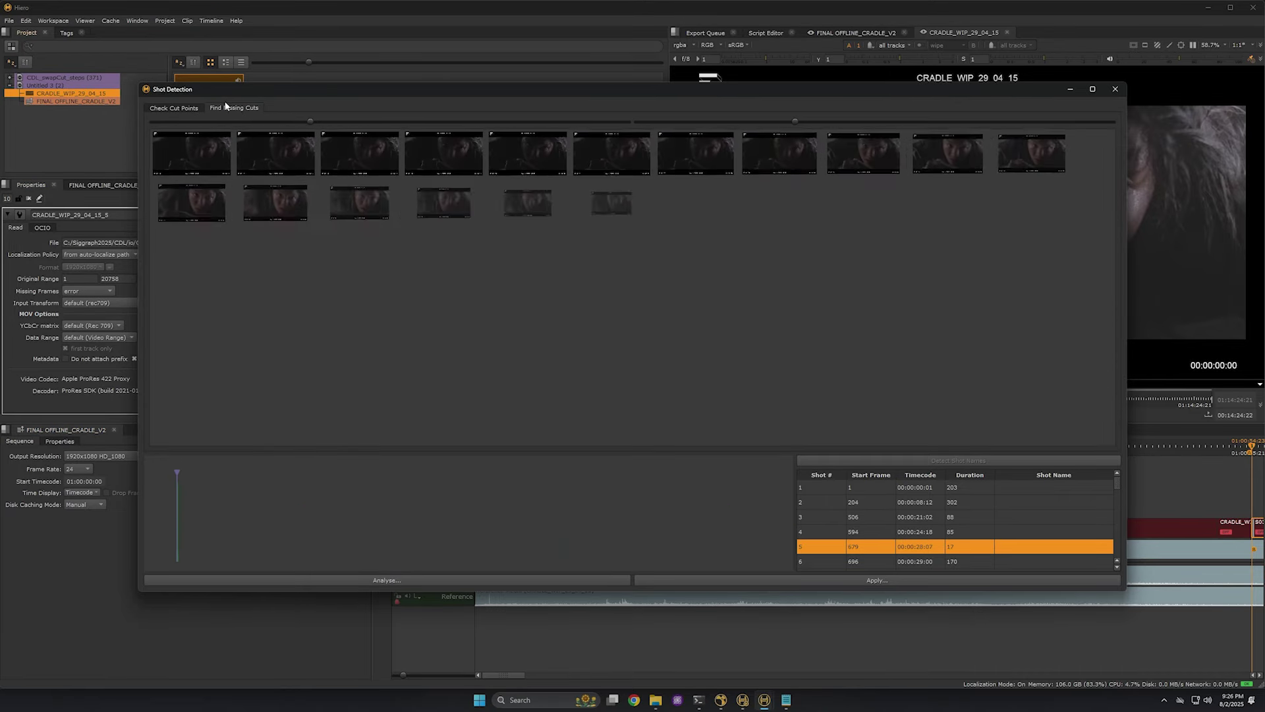
{"action": "left_click", "coordinate": [884, 532]}
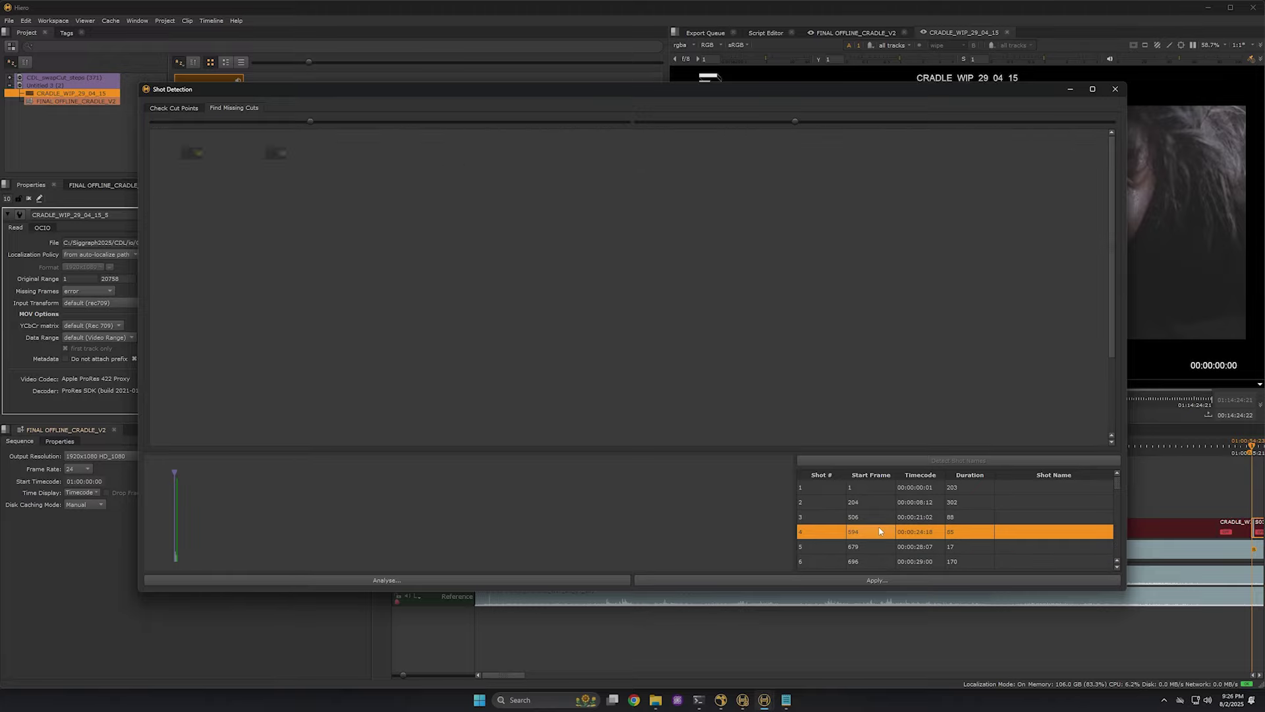
{"action": "left_click", "coordinate": [931, 546]}
{"action": "key", "text": "Down"}
{"action": "key", "text": "Down"}
{"action": "key", "text": "Down"}
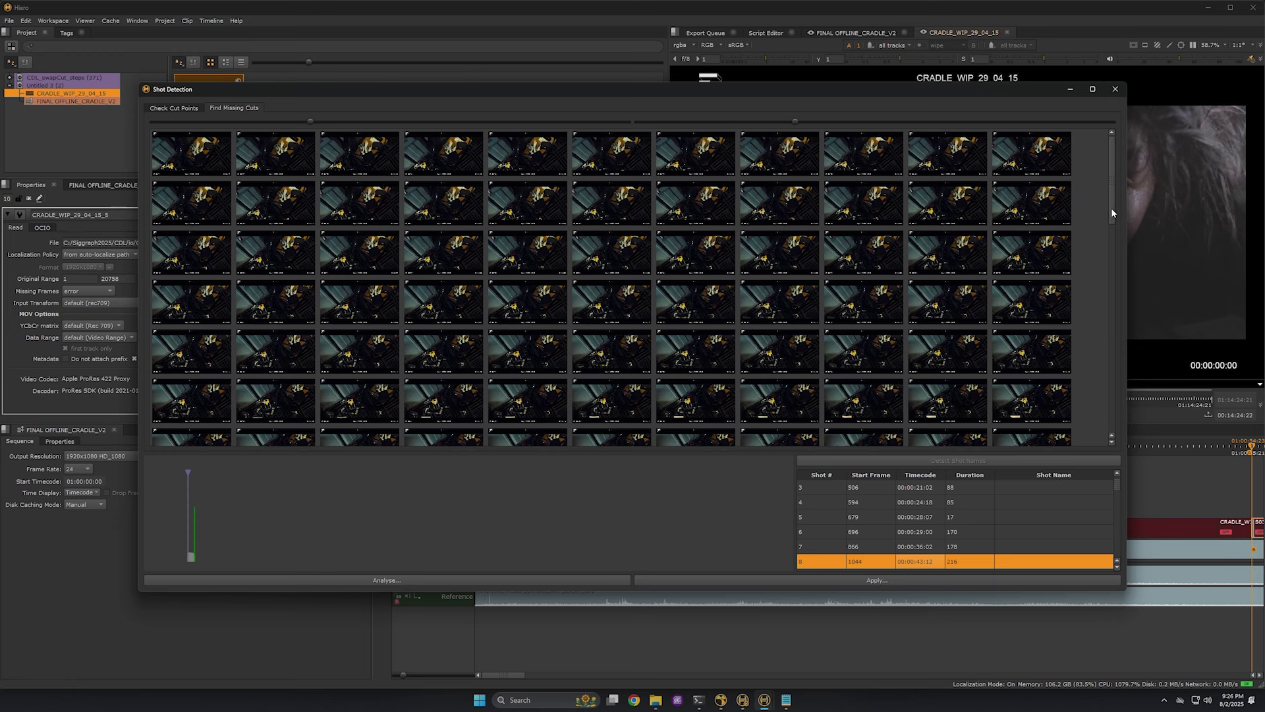
{"action": "left_click_drag", "start_coordinate": [1112, 212], "coordinate": [1110, 243]}
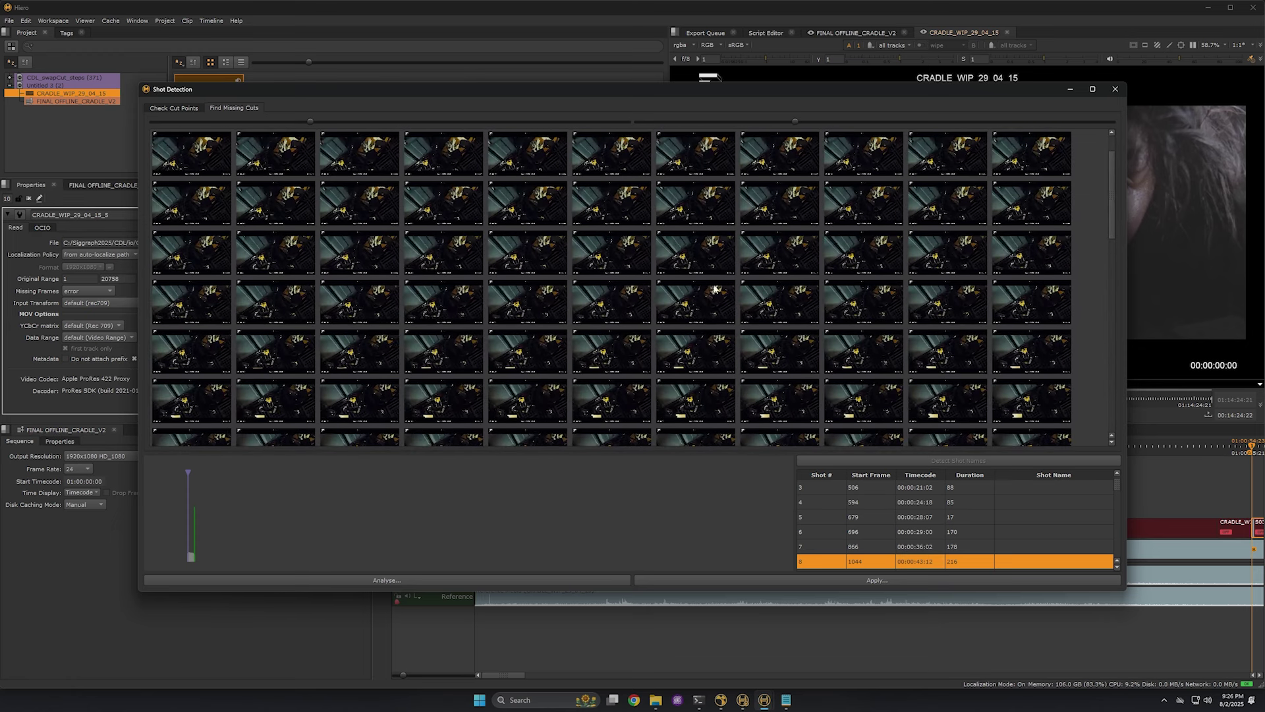
Add two manual cuts among the frame thumbnails of the shot starting at frame 1044.
{"action": "left_click", "coordinate": [520, 257]}
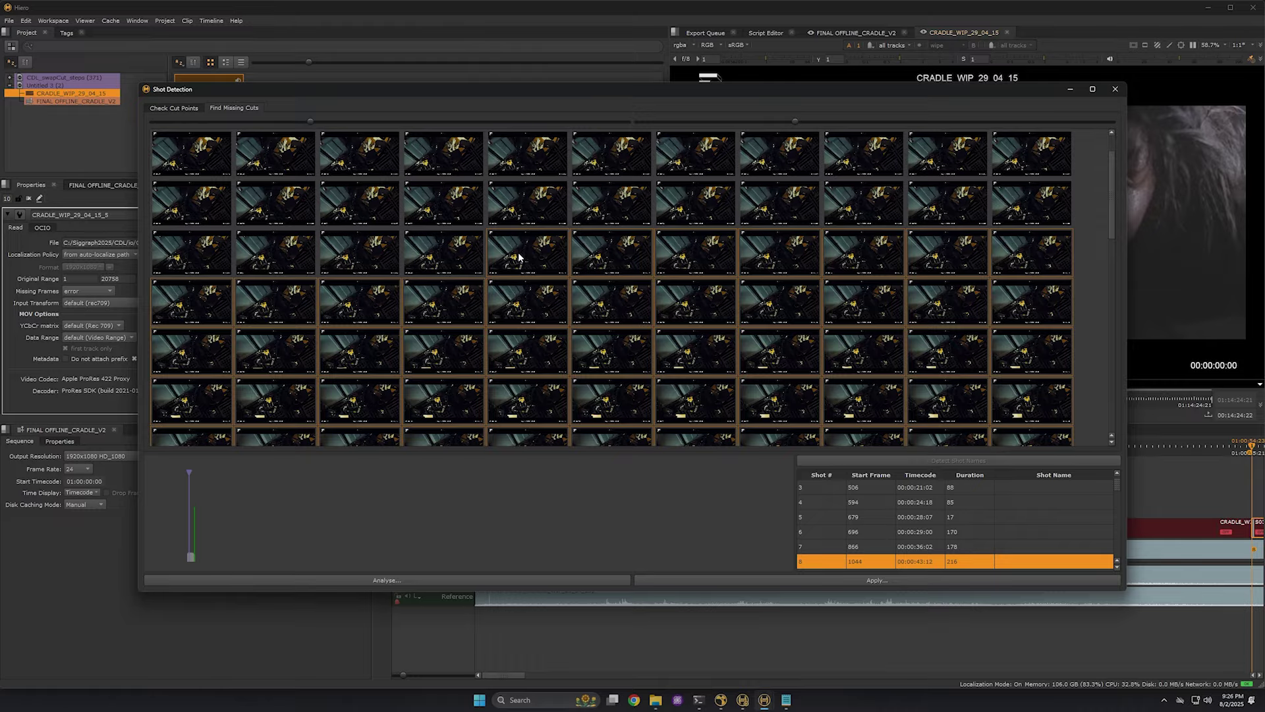
{"action": "left_click", "coordinate": [518, 254]}
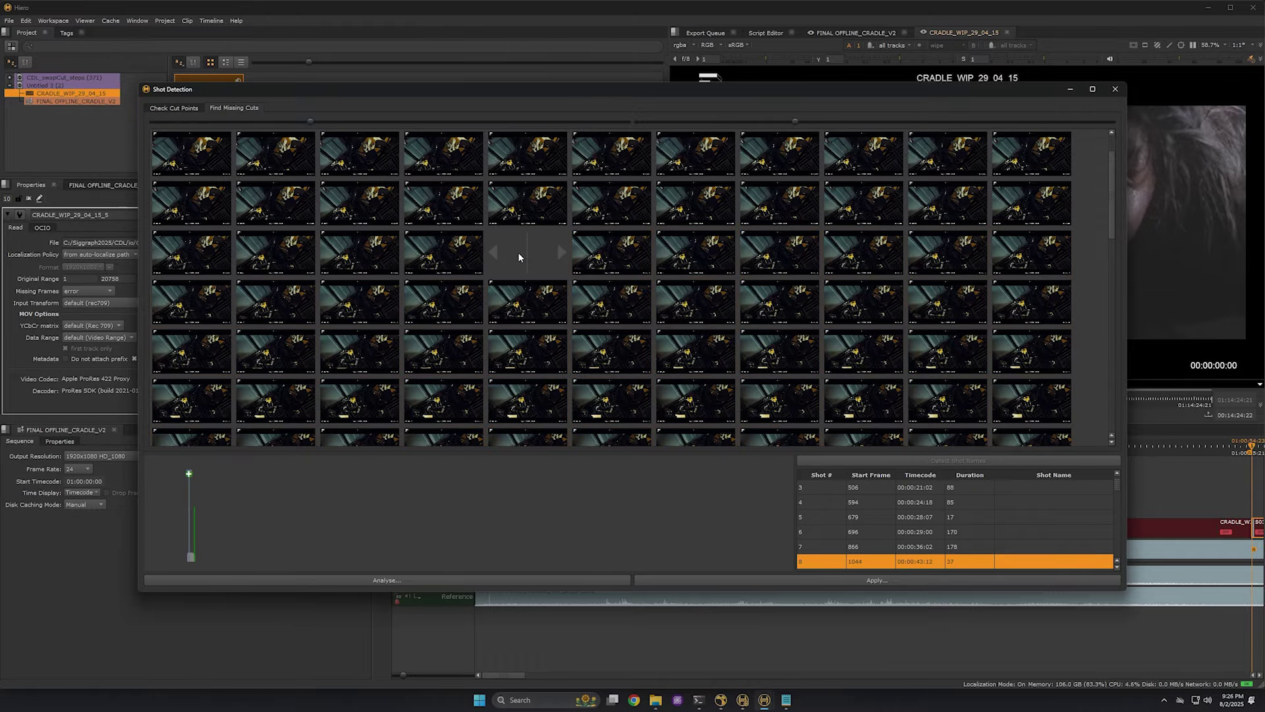
{"action": "left_click", "coordinate": [621, 308]}
{"action": "left_click", "coordinate": [627, 311]}
{"action": "left_click", "coordinate": [851, 359]}
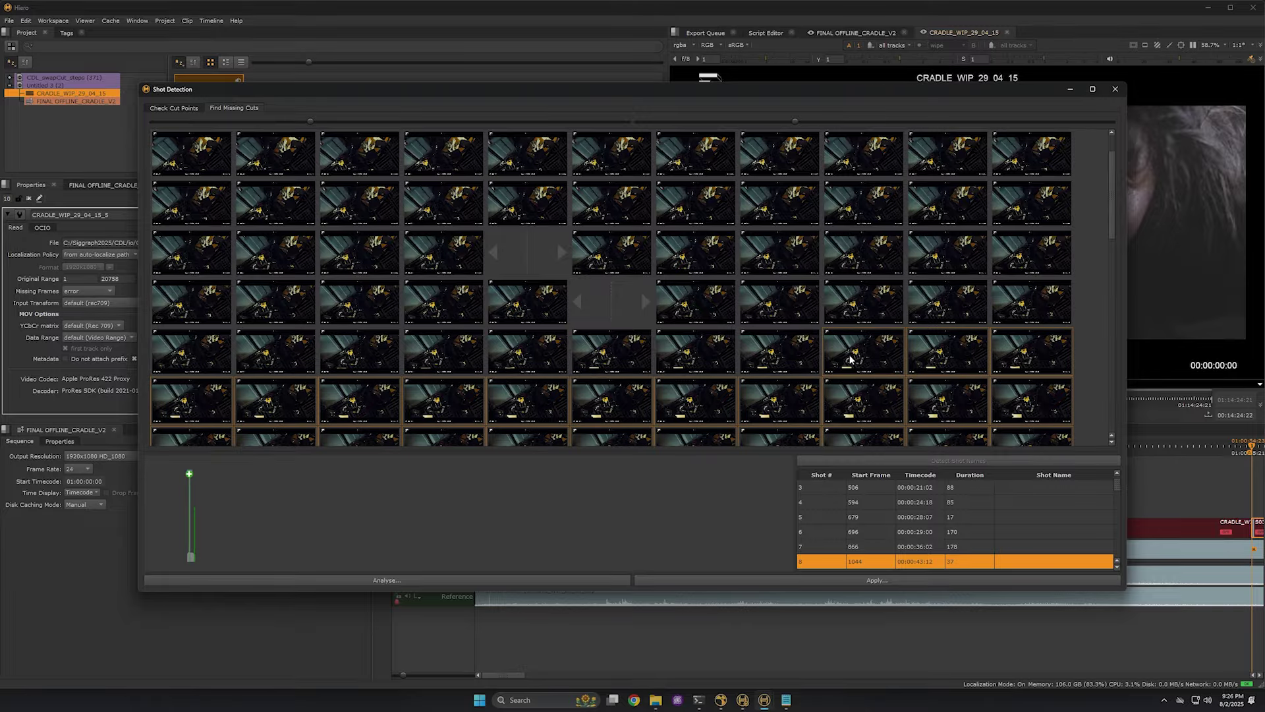
Mark the S03_010 burn-in as the text region, detect the shot names from it and apply the detected cuts as a sequence.
{"action": "left_click", "coordinate": [174, 108]}
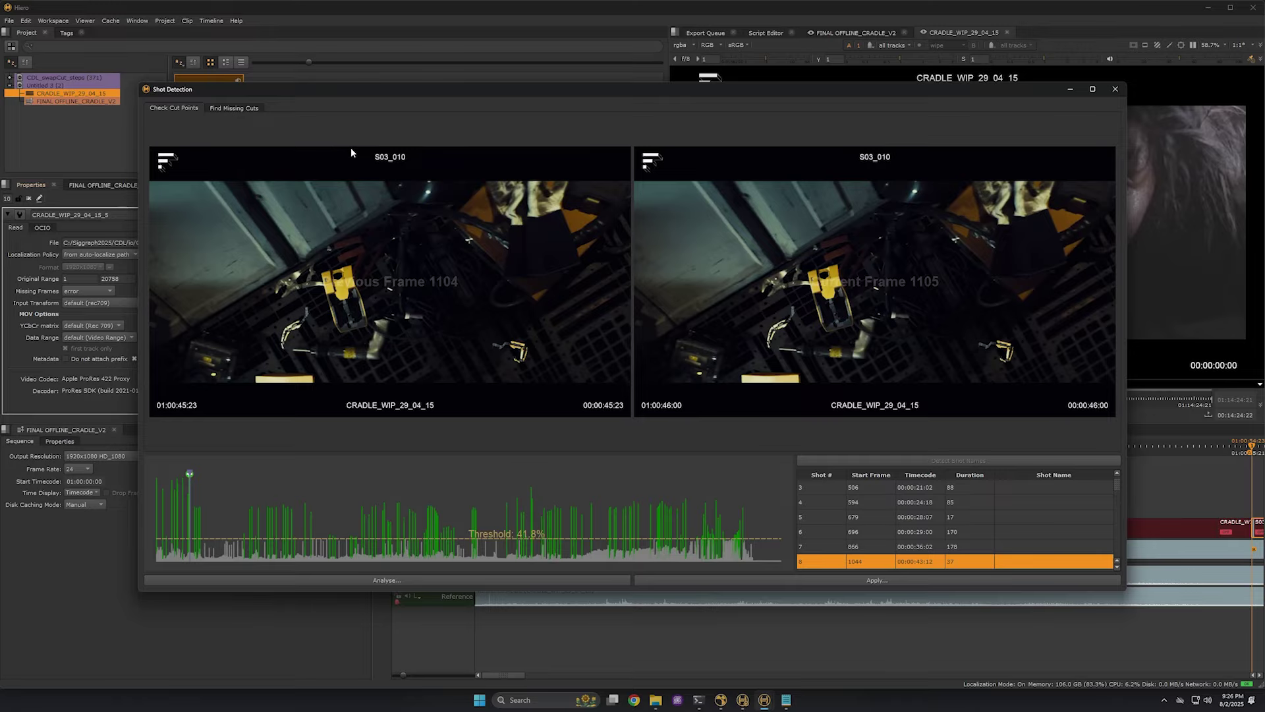
{"action": "left_click_drag", "start_coordinate": [353, 146], "coordinate": [425, 169]}
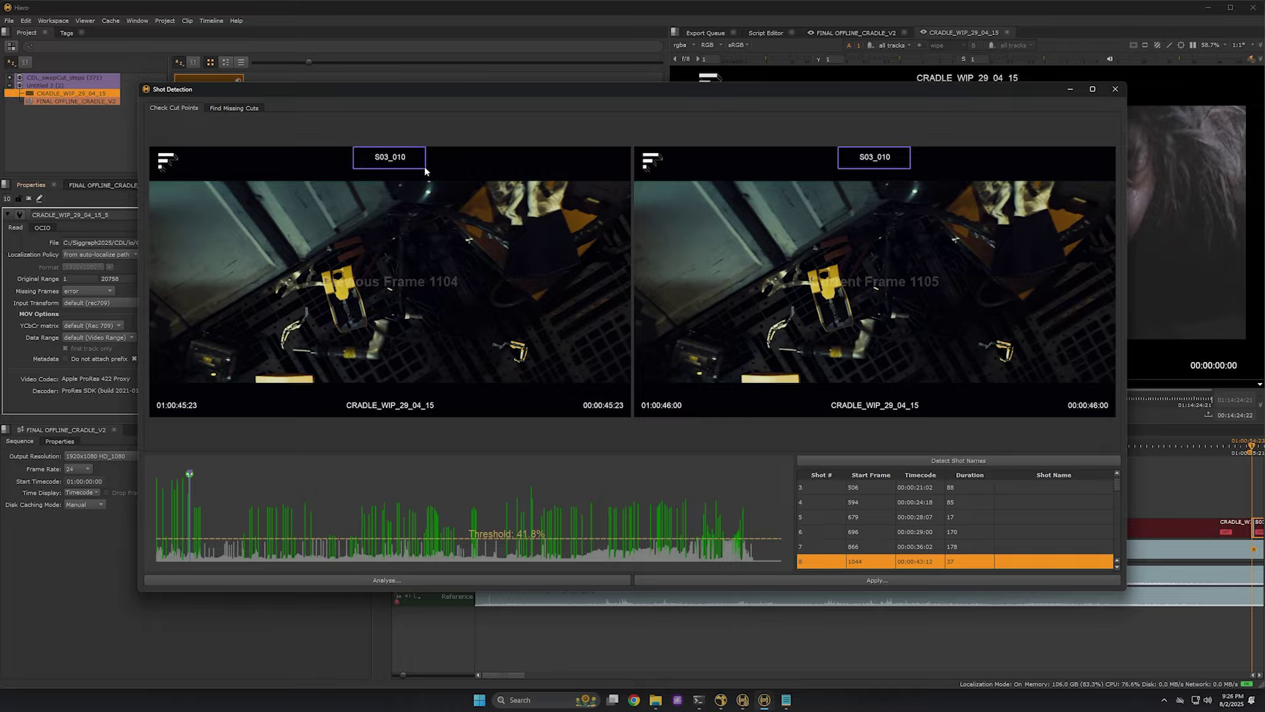
{"action": "left_click", "coordinate": [957, 461]}
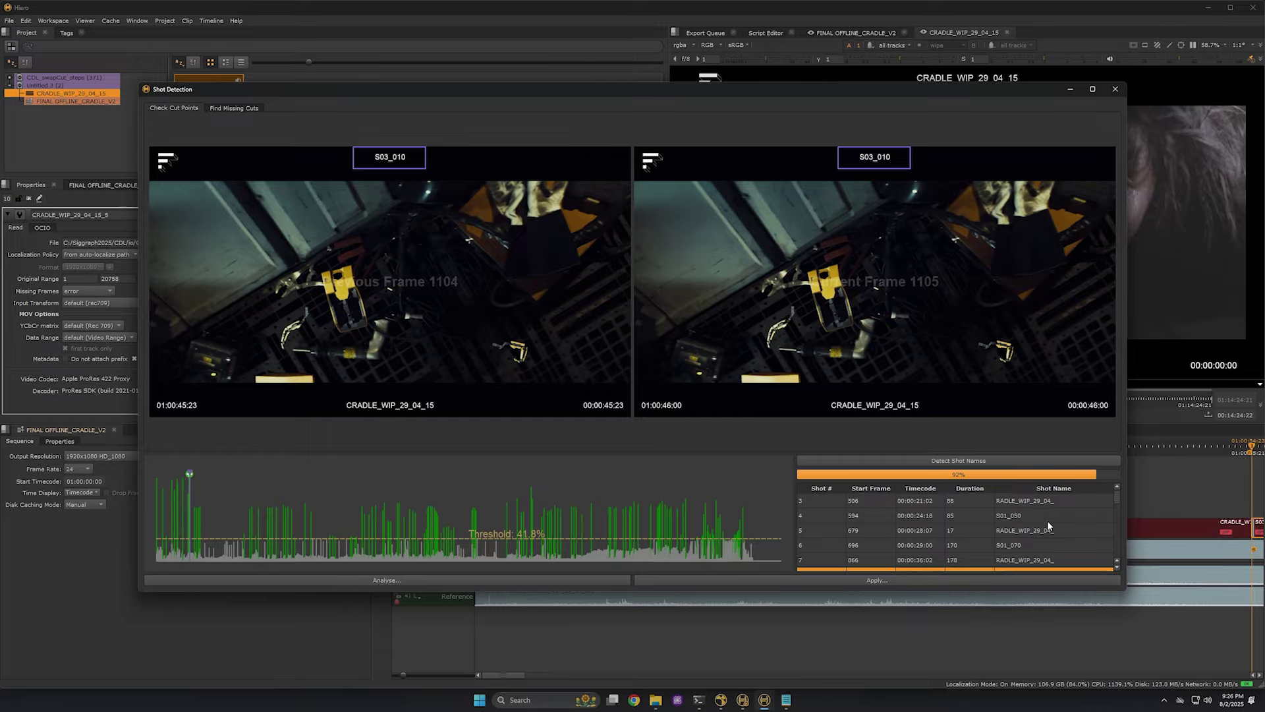
{"action": "left_click", "coordinate": [914, 582]}
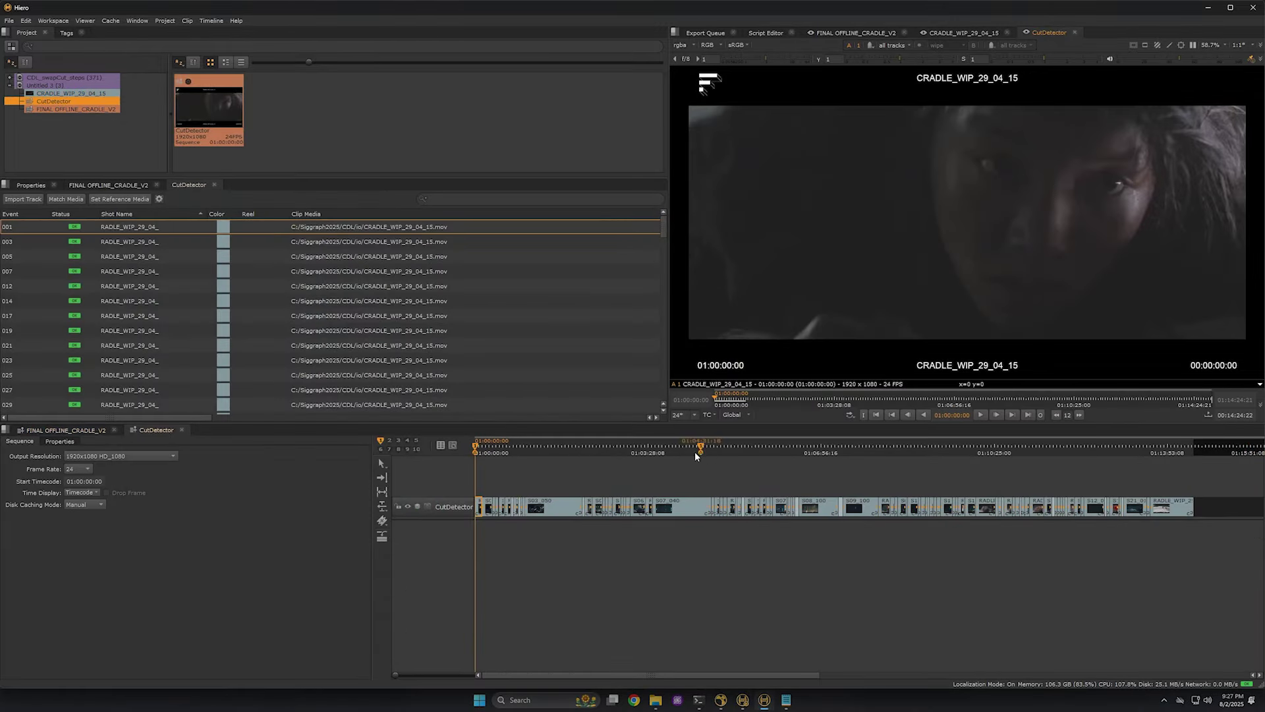
Scrub the start of the CutDetector sequence and select its long early clip to inspect the detected shots.
{"action": "left_click", "coordinate": [524, 446]}
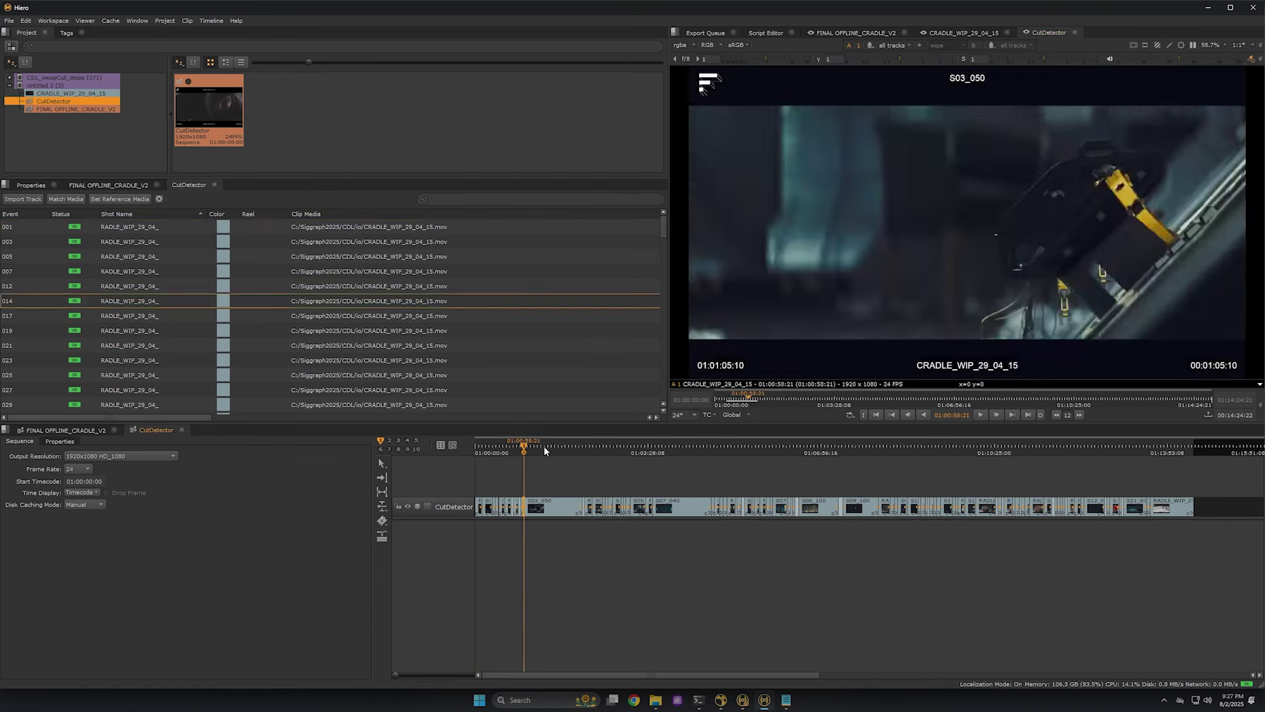
{"action": "left_click_drag", "start_coordinate": [544, 446], "coordinate": [502, 446]}
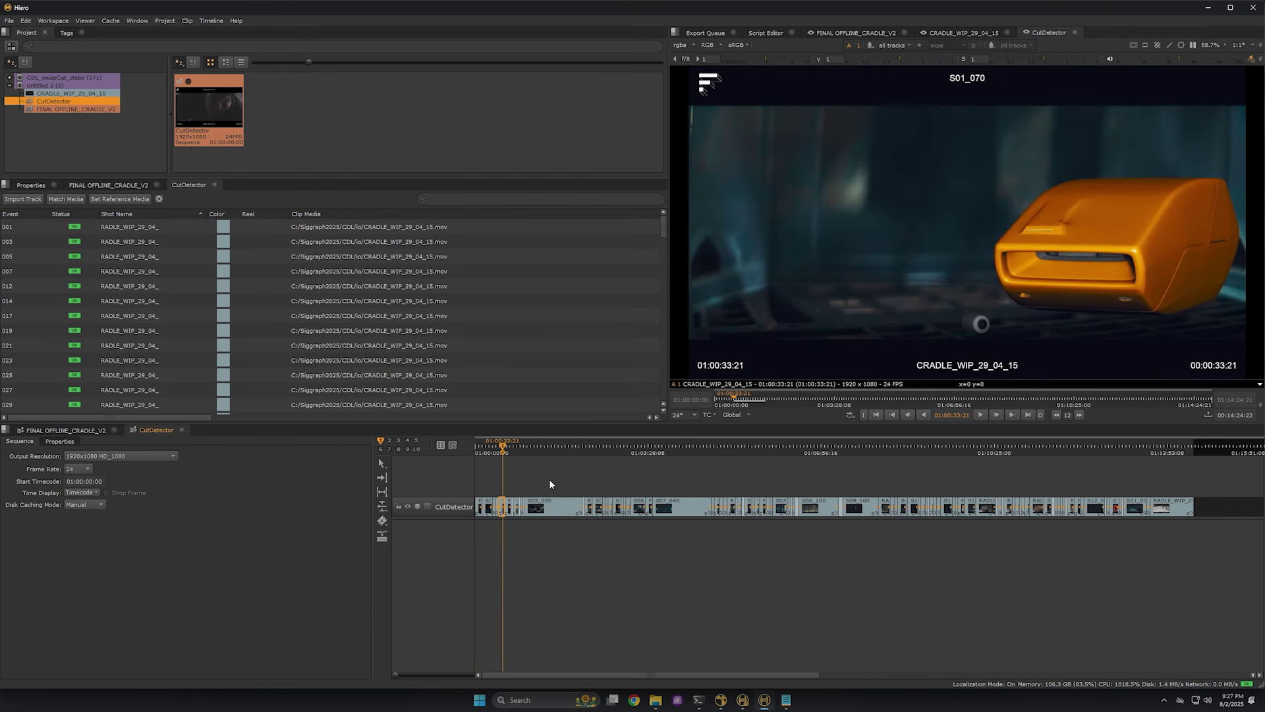
{"action": "left_click", "coordinate": [545, 506]}
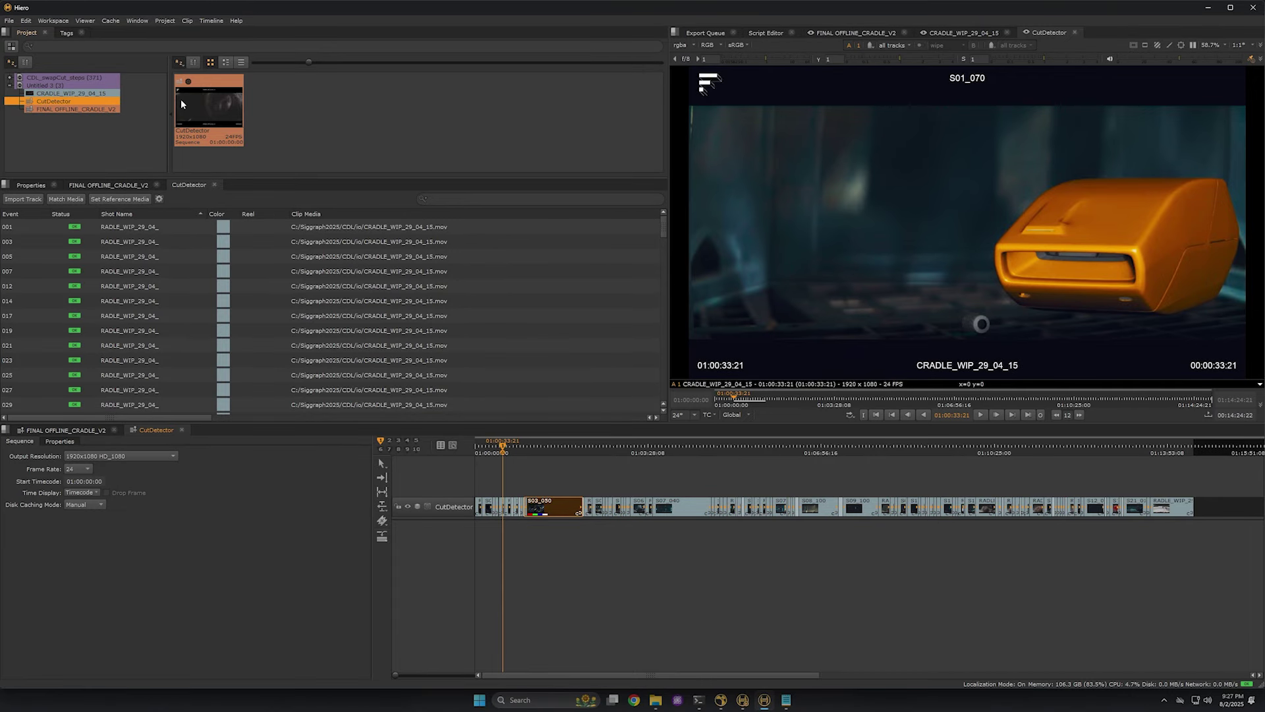
Delete the CutDetector sequence from the Untitled 3 project and reopen the FINAL OFFLINE_CRADLE_V2 sequence.
{"action": "key", "text": "Delete"}
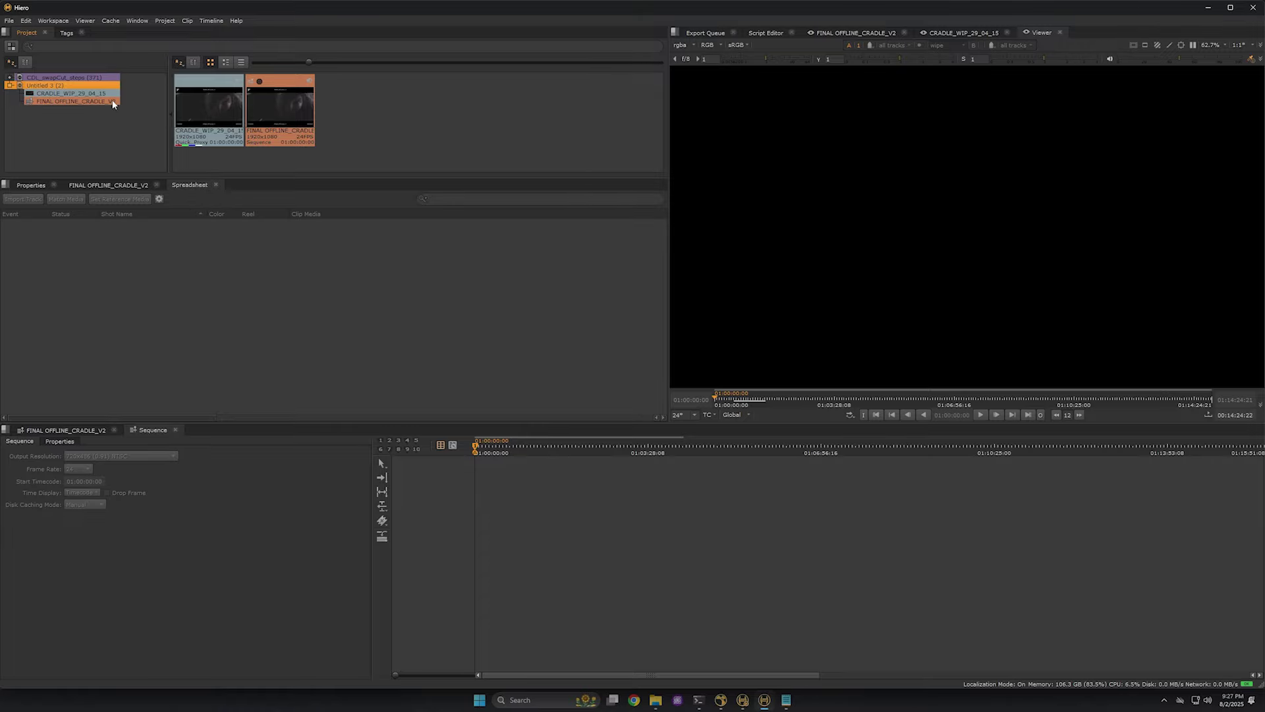
{"action": "double_click", "coordinate": [112, 102]}
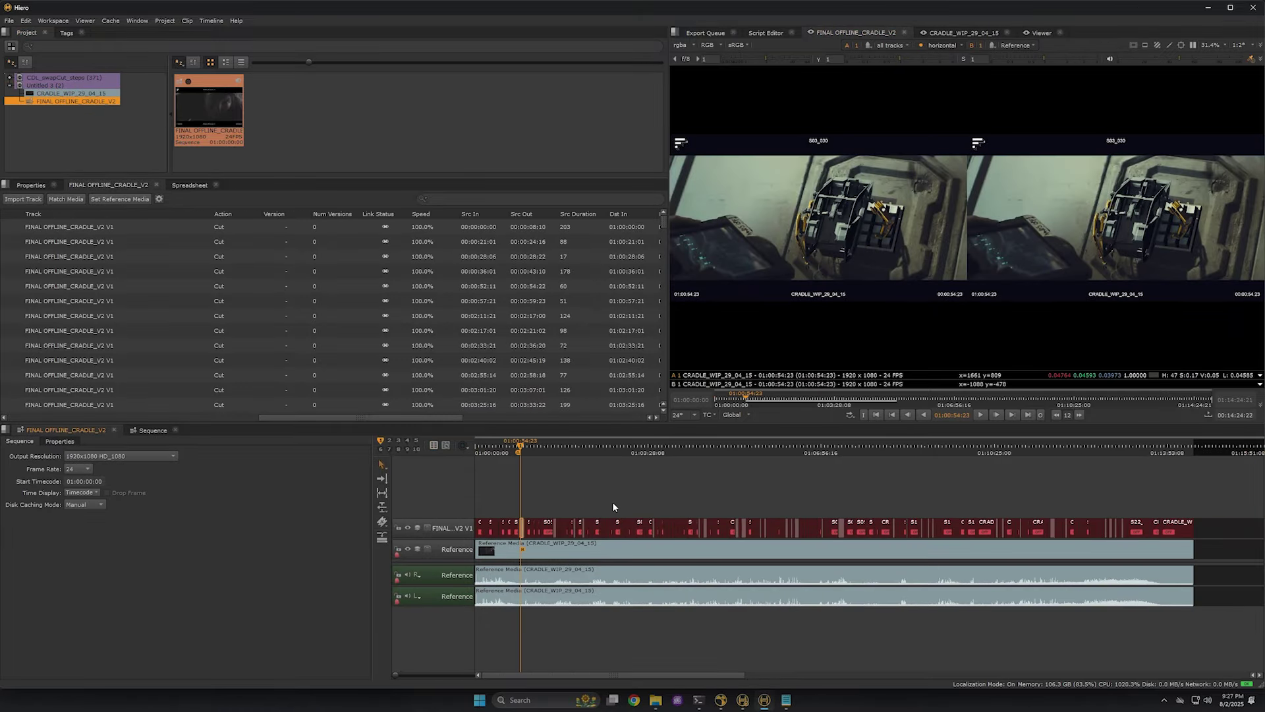
Copy all cuts with names, excluding soft effects and tags, from the FINAL OFFLINE_CRADLE_V2 V1 track to the Reference video track.
{"action": "right_click", "coordinate": [488, 509]}
{"action": "mouse_move", "coordinate": [486, 512]}
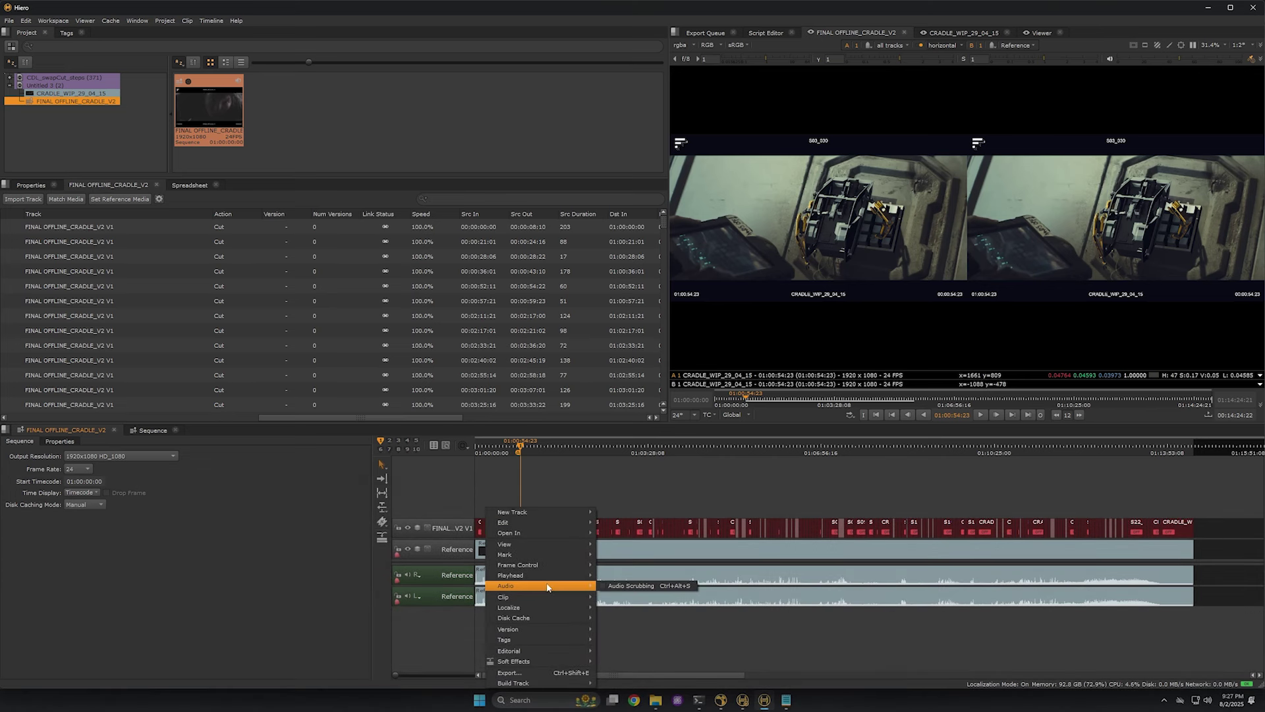
{"action": "mouse_move", "coordinate": [555, 643]}
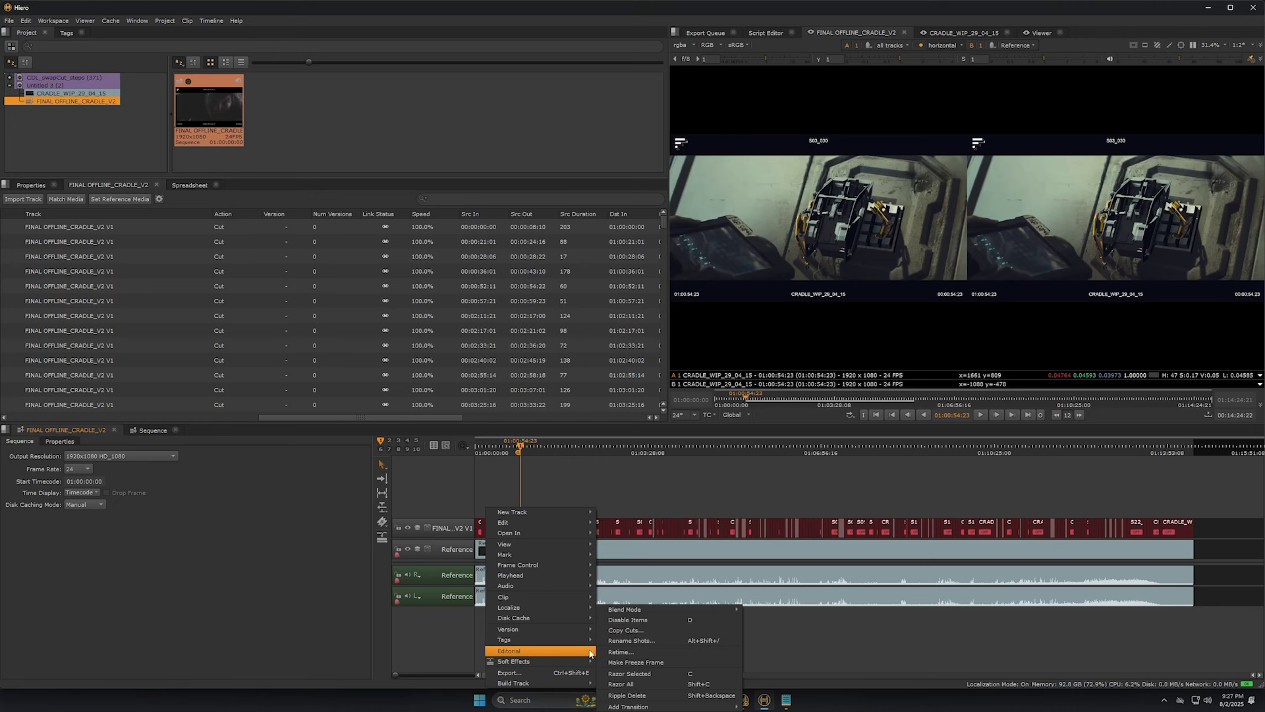
{"action": "left_click", "coordinate": [624, 631]}
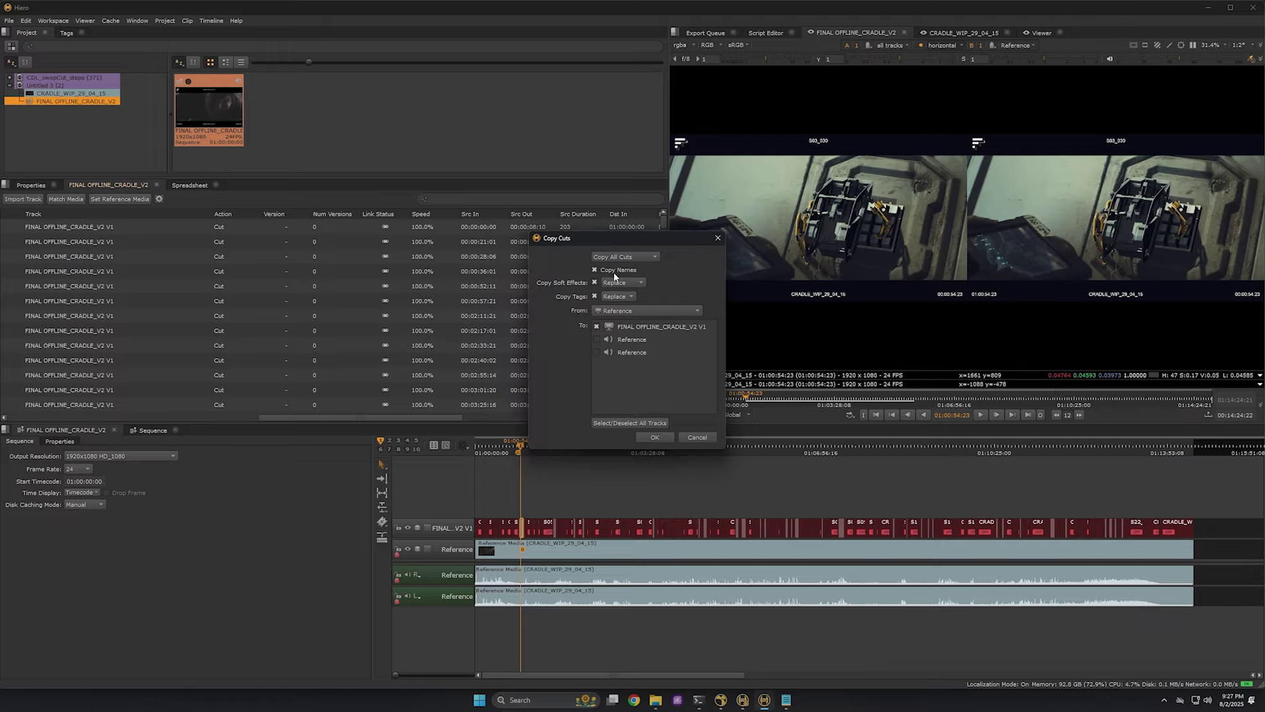
{"action": "left_click", "coordinate": [594, 282]}
{"action": "left_click", "coordinate": [599, 310]}
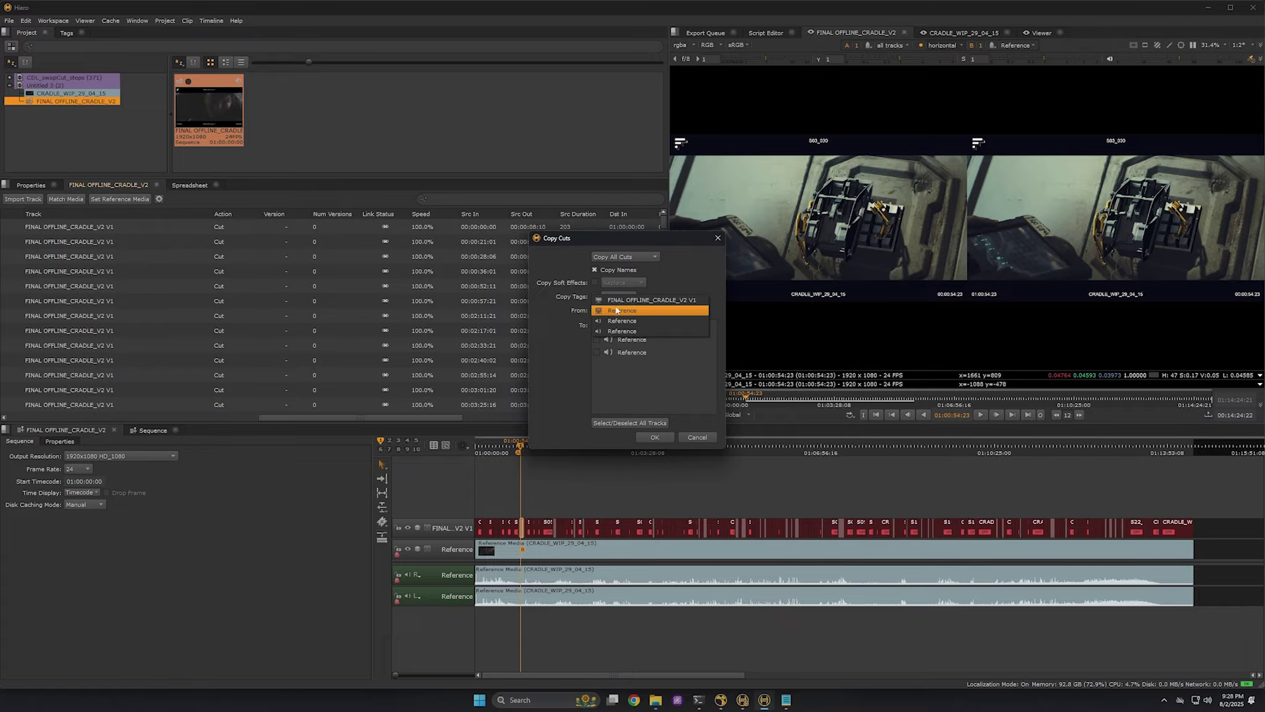
{"action": "left_click", "coordinate": [621, 302]}
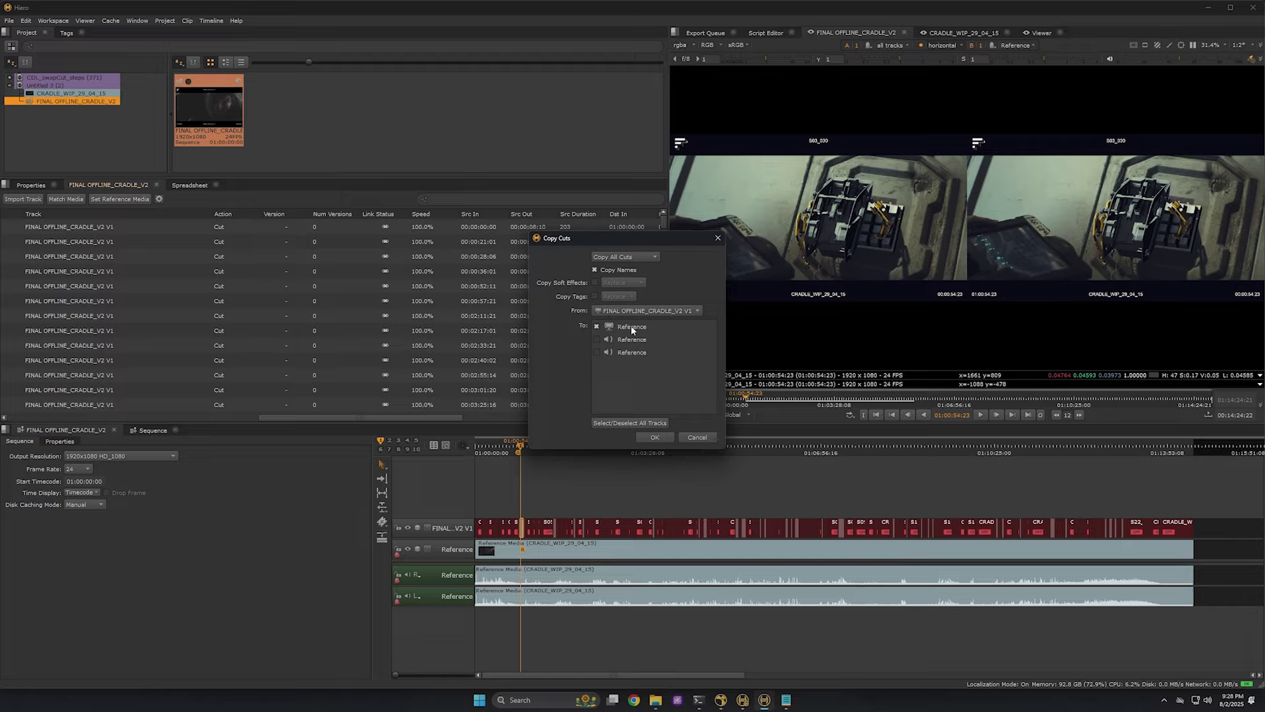
{"action": "left_click", "coordinate": [655, 435]}
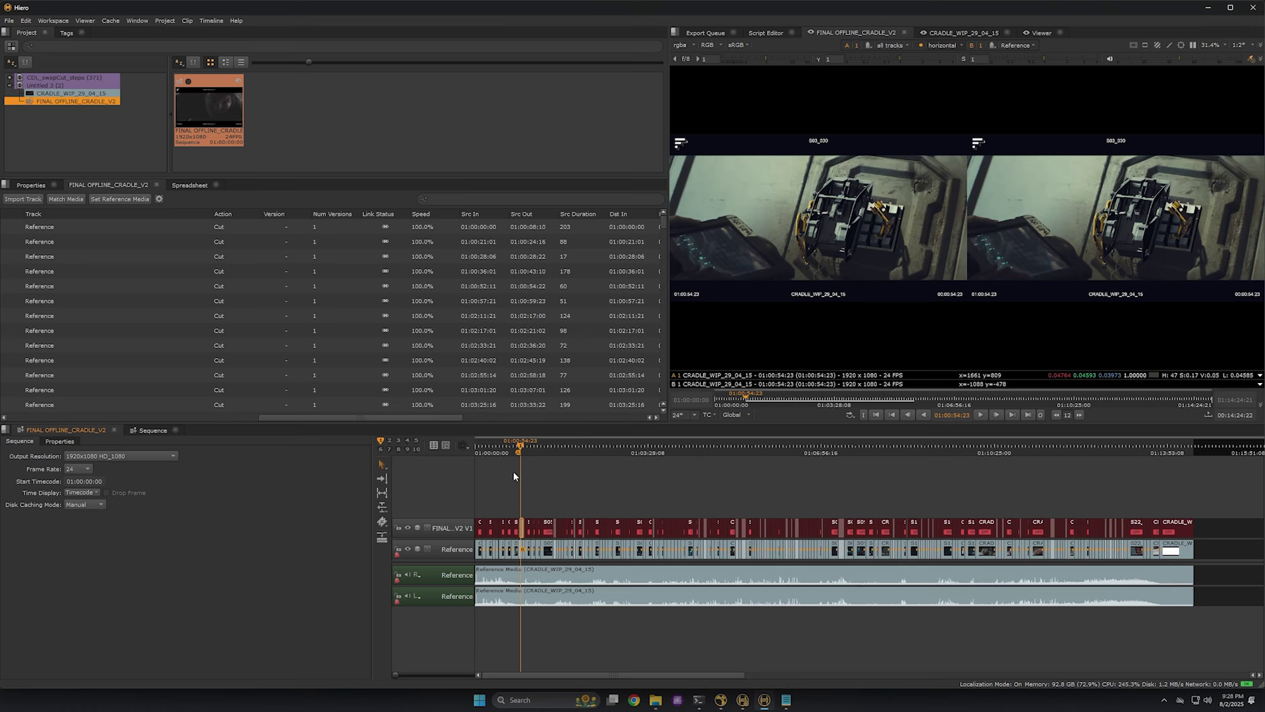
Rename the cut-up Reference video track as FINAL OFFLINE_CRADLE_V2 V1 and delete the original offline EDL track above it.
{"action": "left_click", "coordinate": [451, 528]}
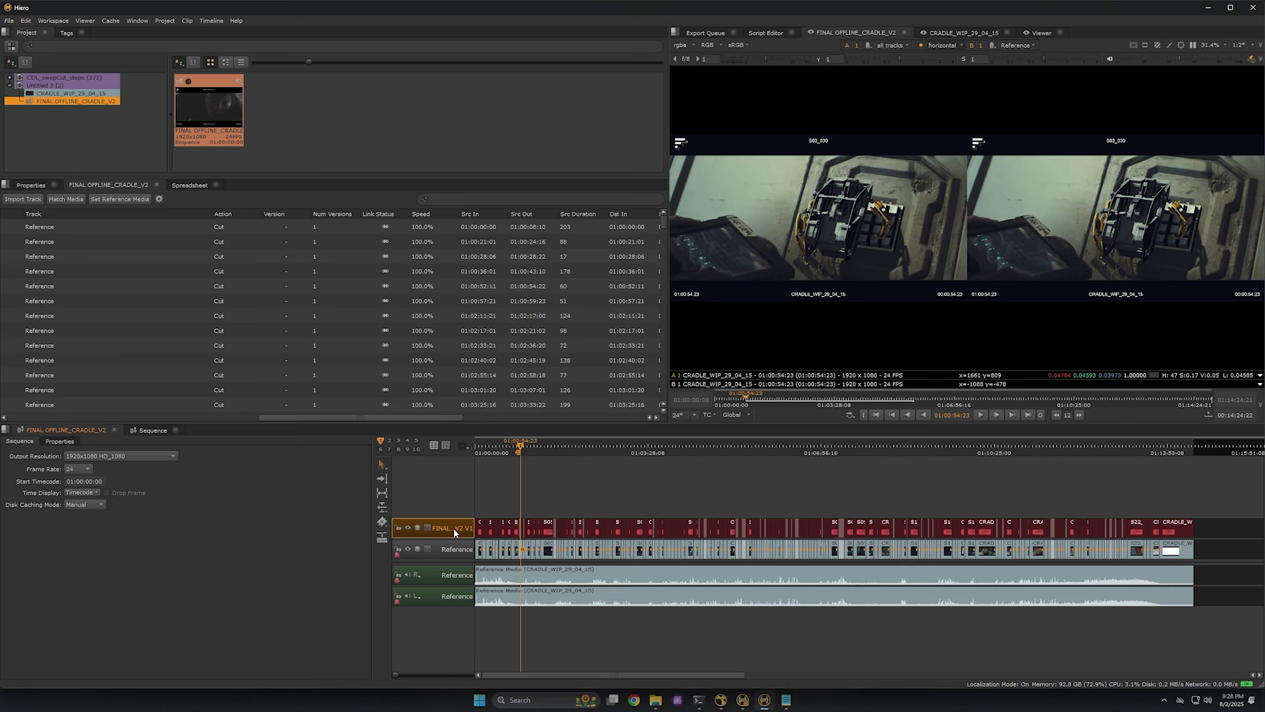
{"action": "double_click", "coordinate": [458, 548]}
{"action": "type", "text": "FINAL OFFLINE_CRADLE_V2 V1"}
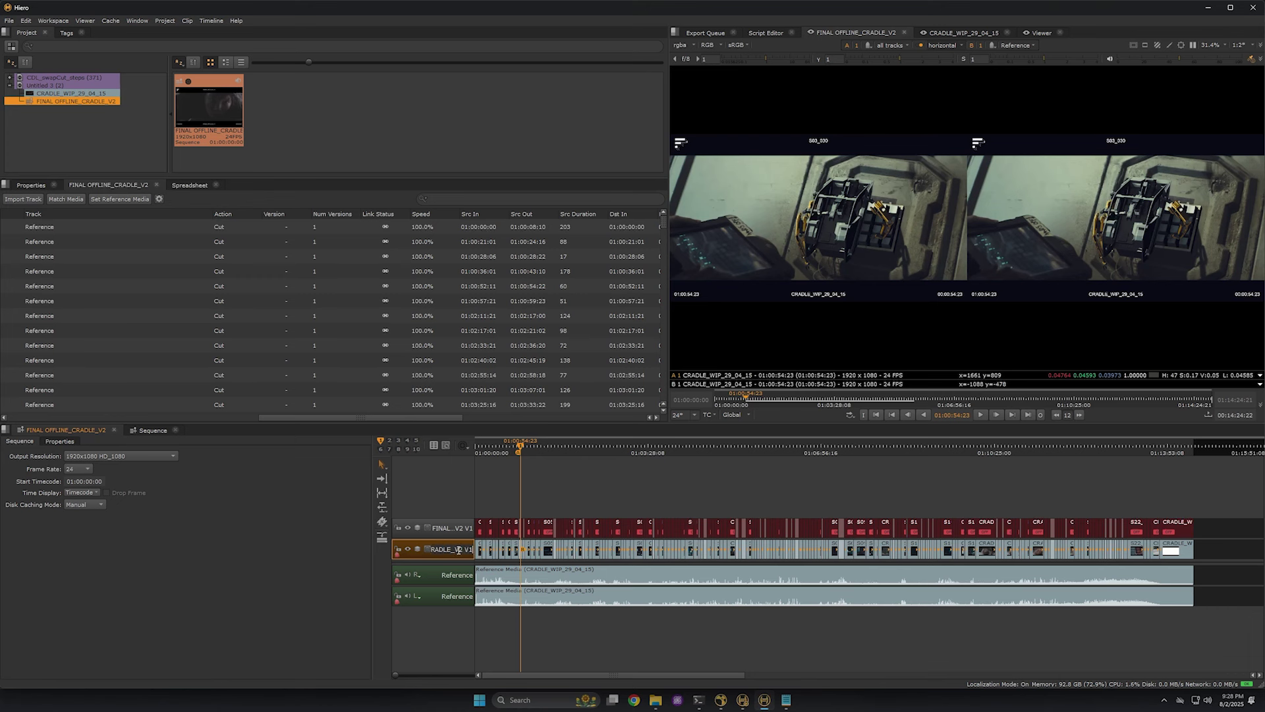
{"action": "key", "text": "Return"}
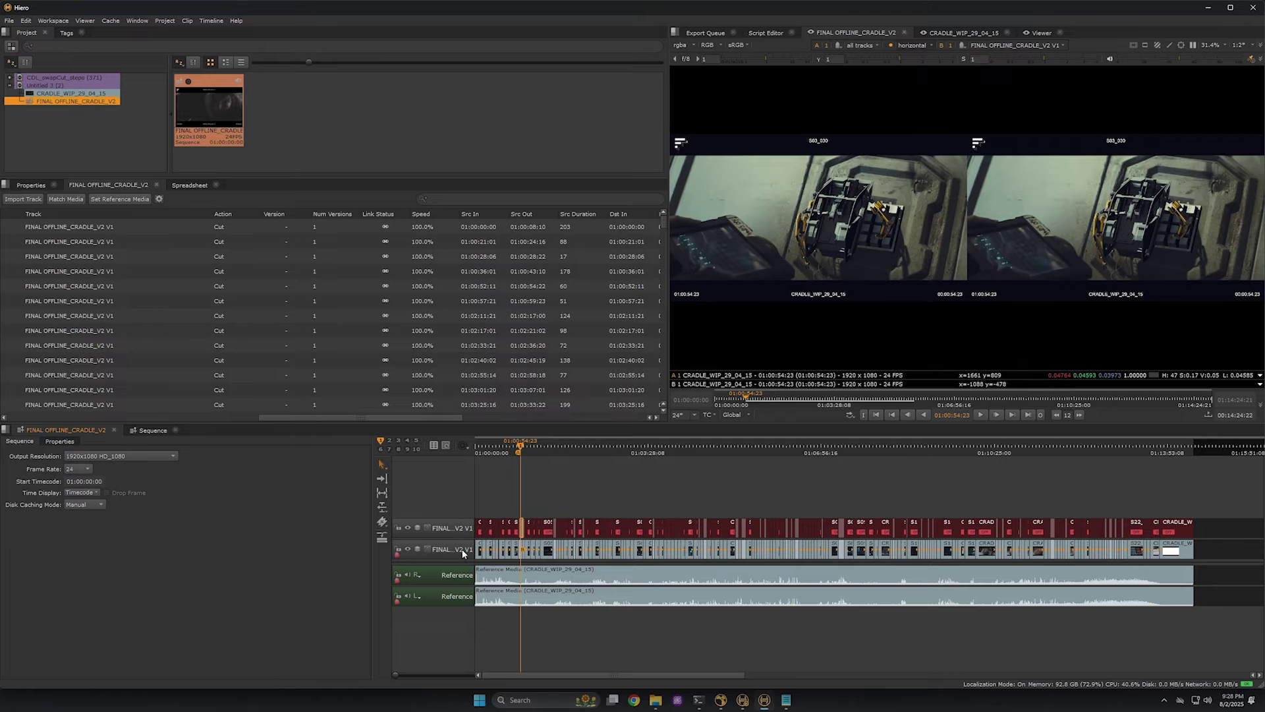
{"action": "left_click", "coordinate": [458, 526]}
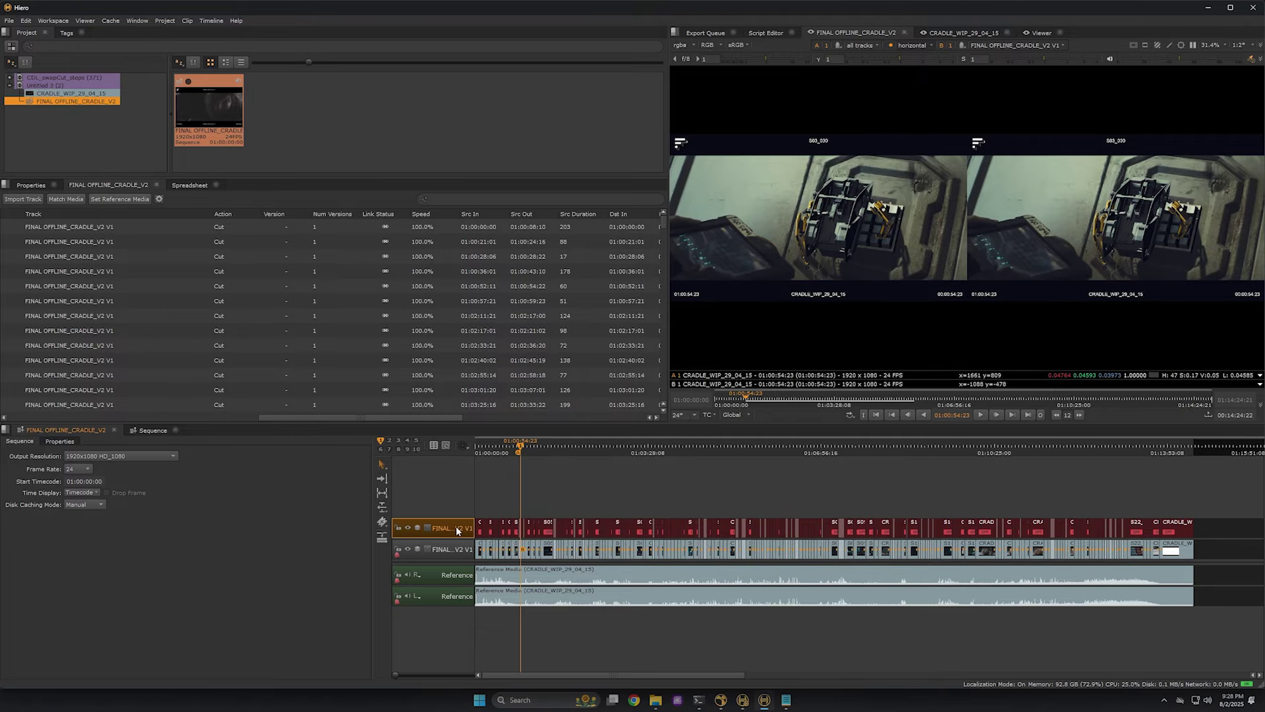
{"action": "key", "text": "Delete"}
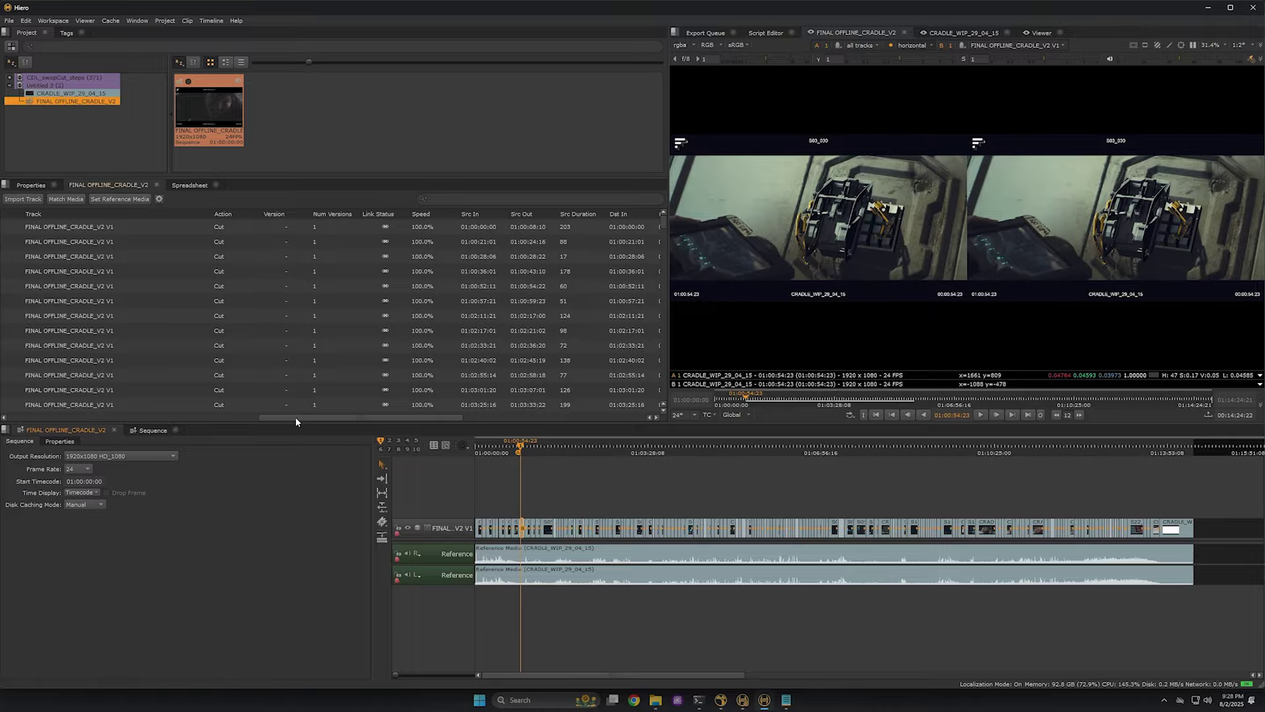
Move the shots S01_020 through S22_020 up onto a new video track and name that track shot ref.
{"action": "left_click_drag", "start_coordinate": [296, 418], "coordinate": [62, 415]}
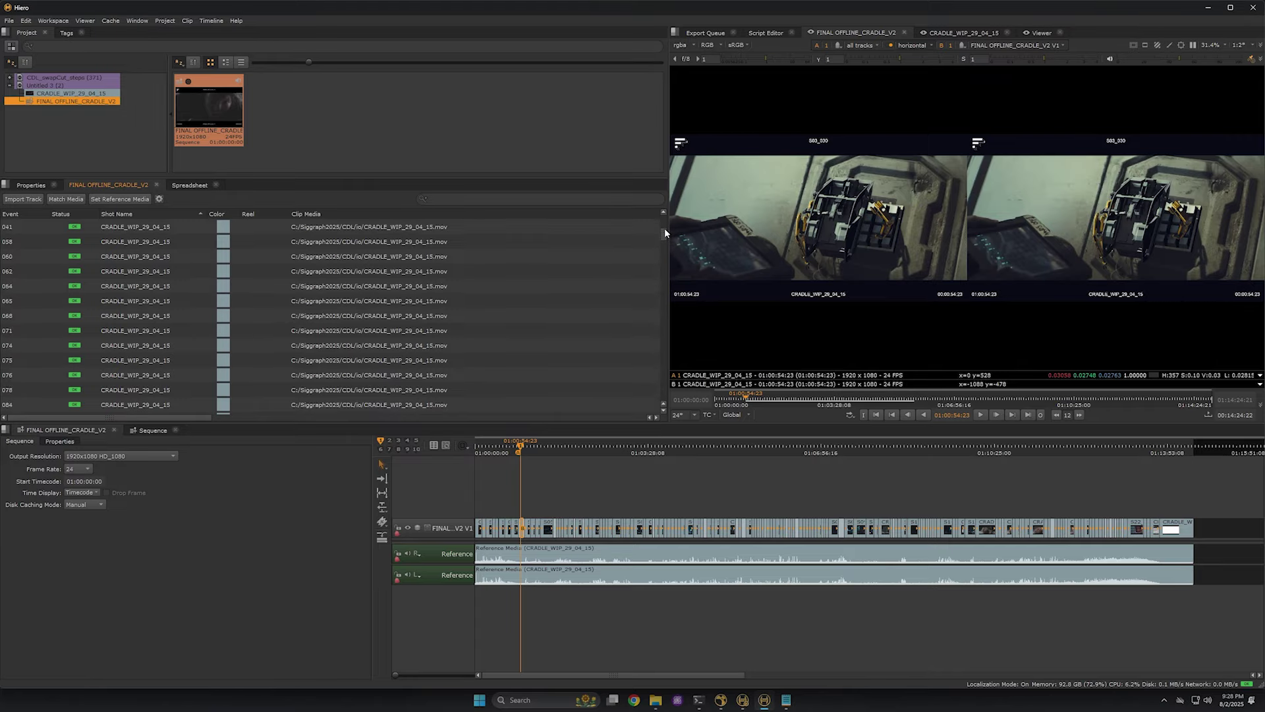
{"action": "left_click_drag", "start_coordinate": [665, 229], "coordinate": [655, 272]}
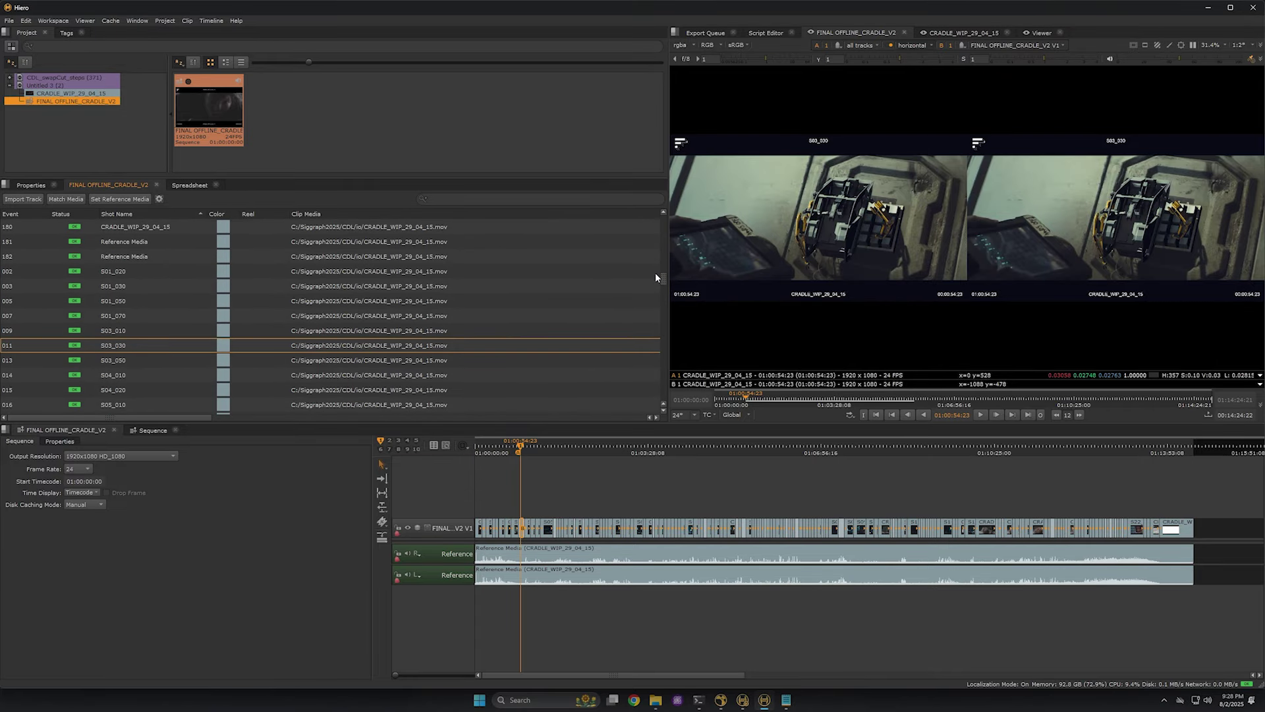
{"action": "left_click", "coordinate": [144, 276]}
{"action": "left_click_drag", "start_coordinate": [662, 276], "coordinate": [659, 412]}
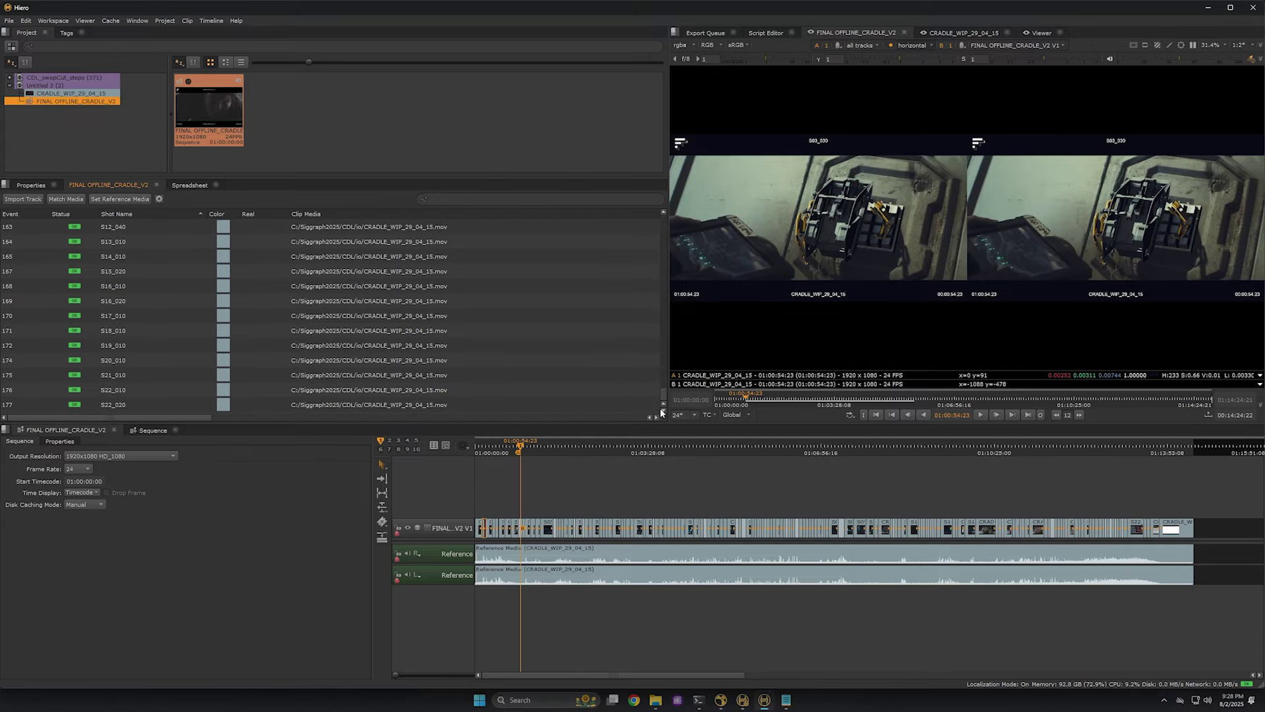
{"action": "left_click", "coordinate": [140, 407], "text": "shift"}
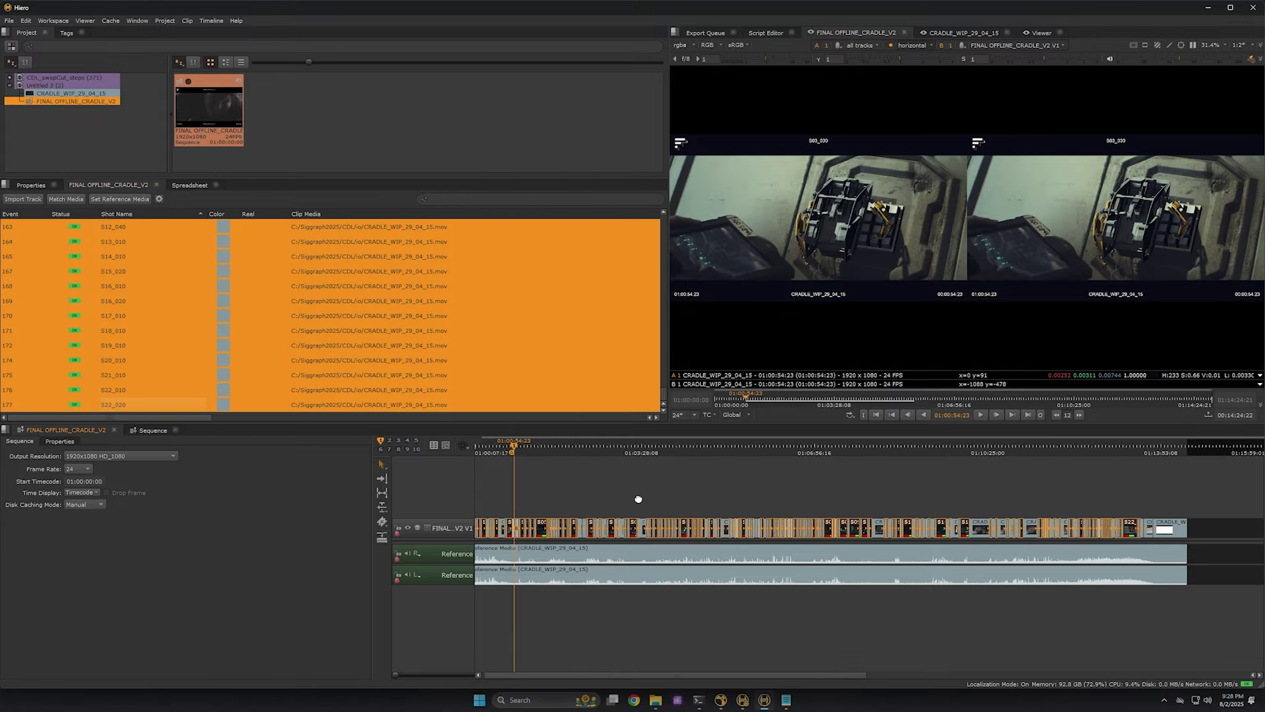
{"action": "left_click_drag", "start_coordinate": [638, 499], "coordinate": [666, 504]}
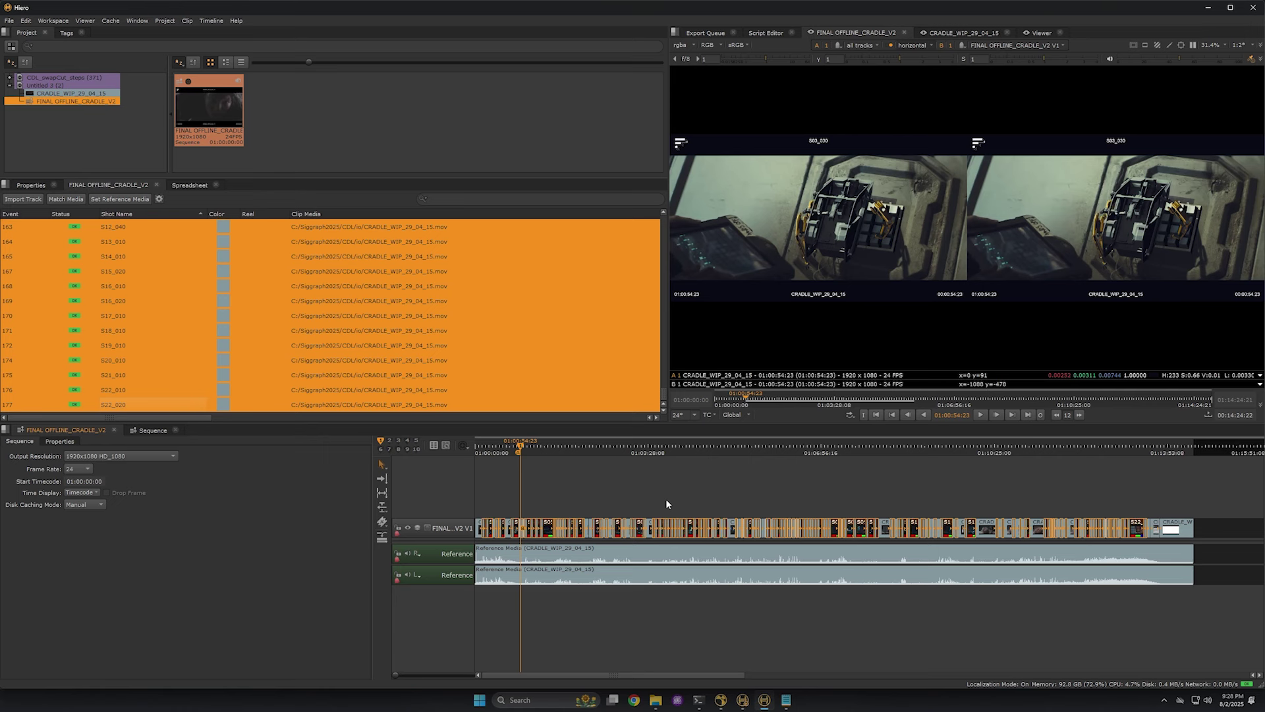
{"action": "key", "text": "alt+Up"}
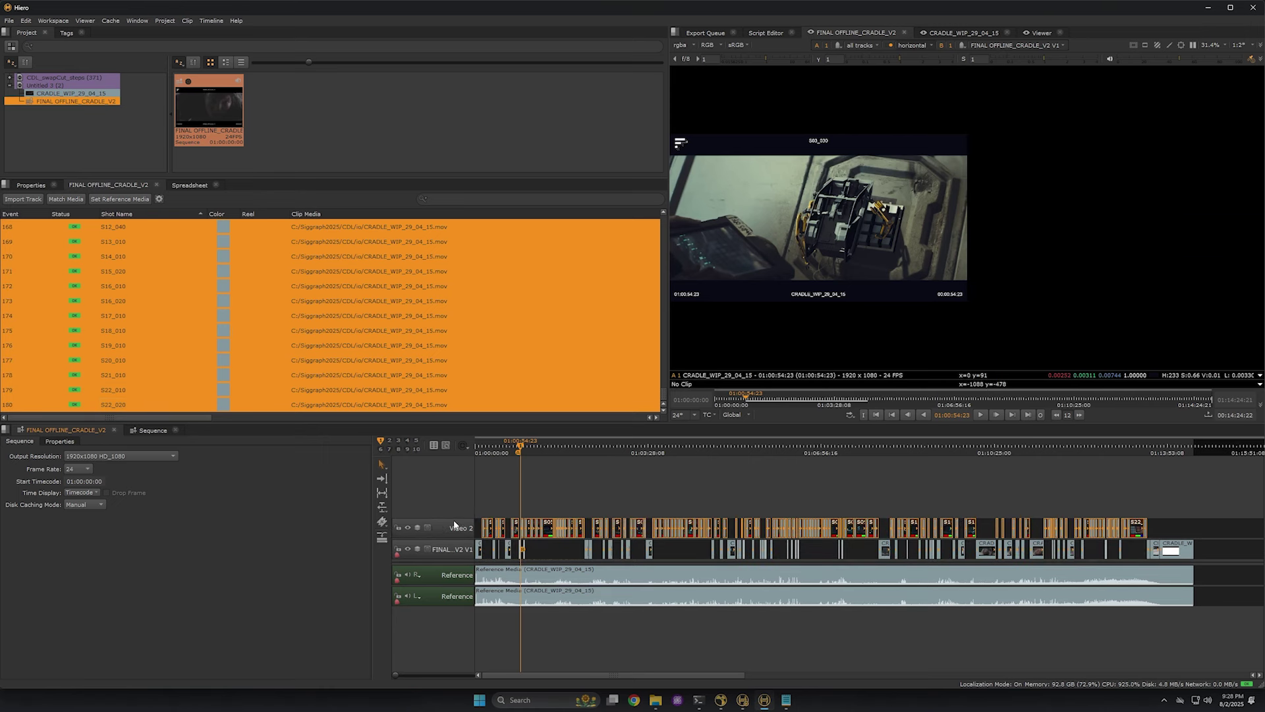
{"action": "double_click", "coordinate": [455, 525]}
{"action": "type", "text": "shot ref"}
{"action": "key", "text": "Return"}
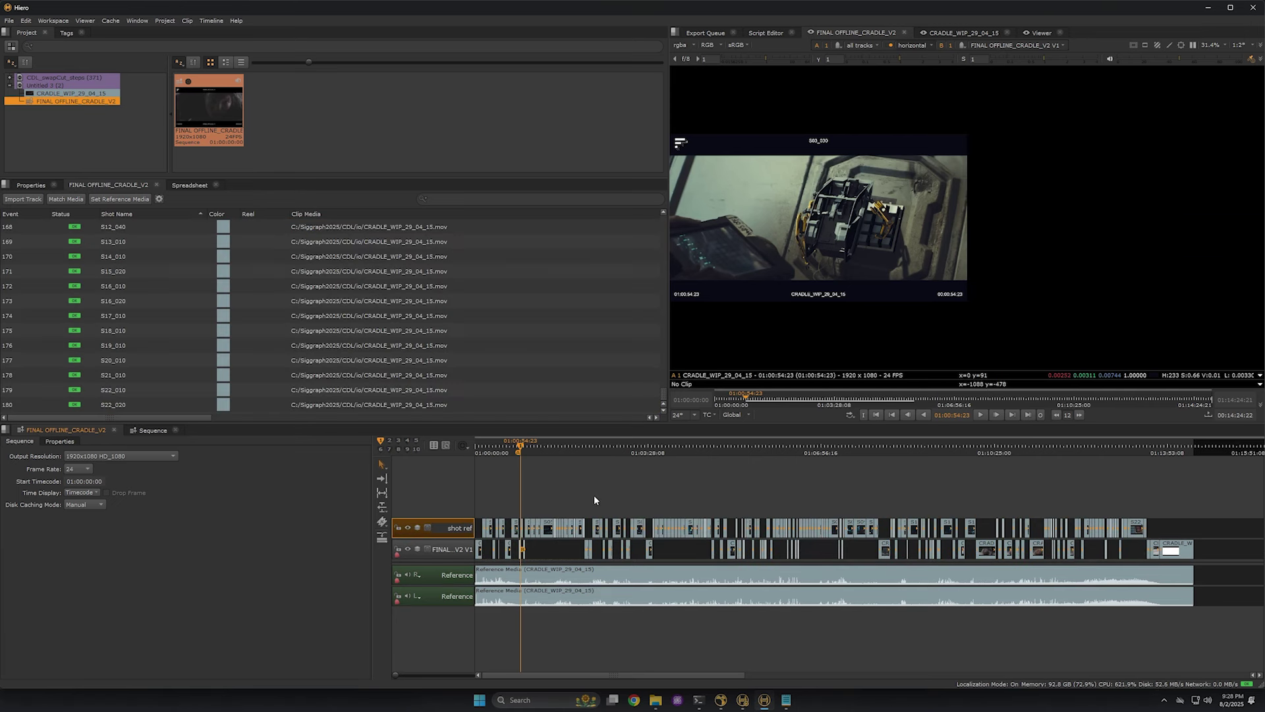
Delete every clip except the first from the FINAL OFFLINE_CRADLE_V2 V1 track.
{"action": "left_click", "coordinate": [689, 493]}
{"action": "left_click_drag", "start_coordinate": [1234, 545], "coordinate": [485, 552]}
{"action": "key", "text": "Delete"}
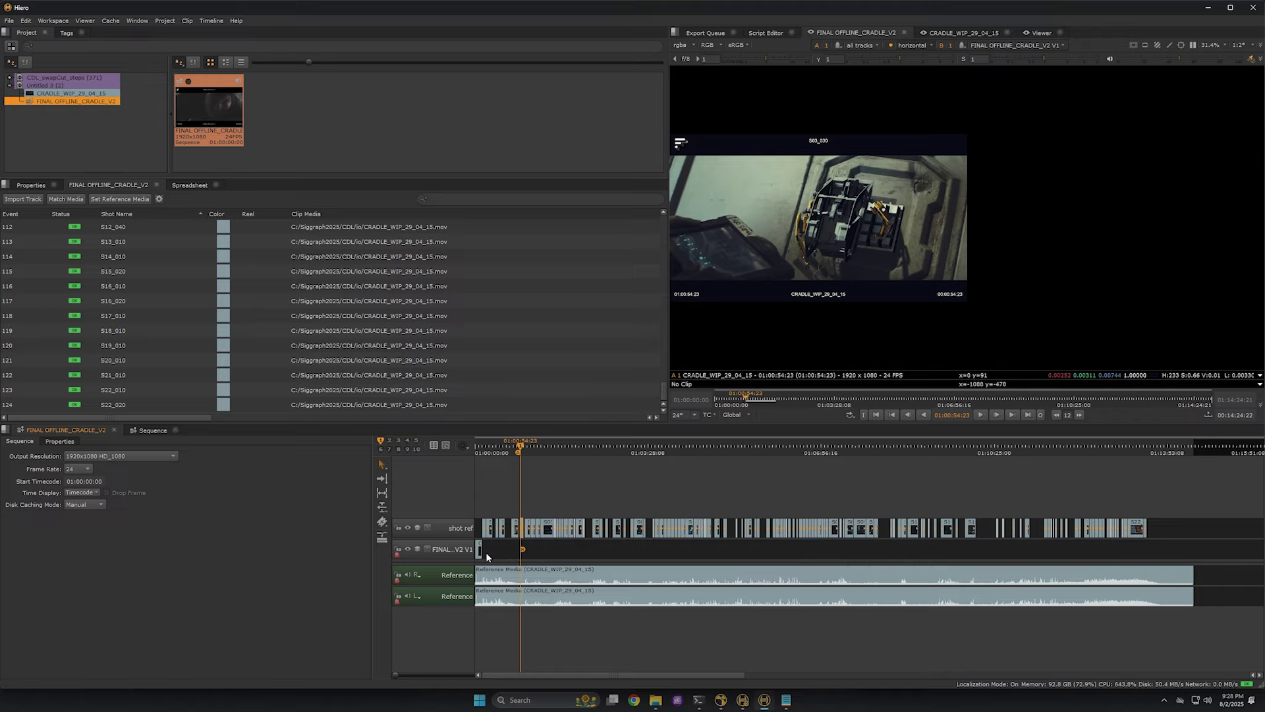
Extend the remaining first clip over the whole sequence by setting its source out to 01:14:24:21.
{"action": "left_click", "coordinate": [479, 549]}
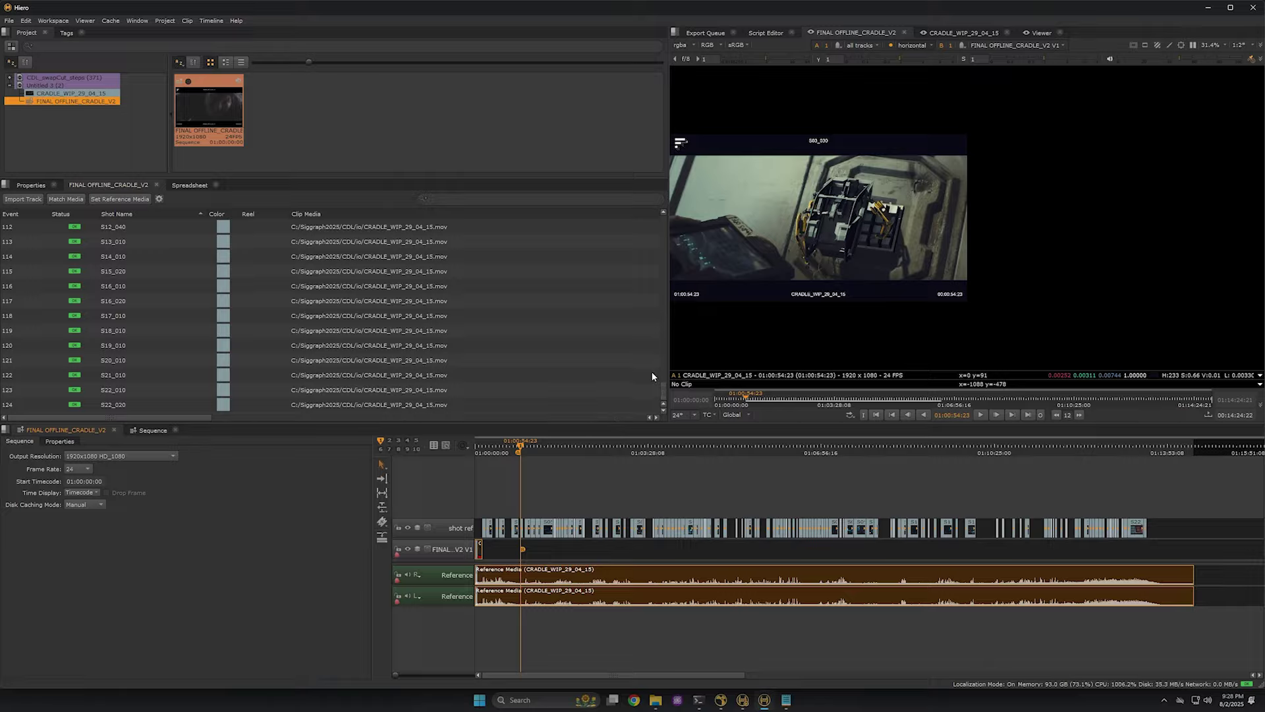
{"action": "left_click_drag", "start_coordinate": [662, 390], "coordinate": [665, 225]}
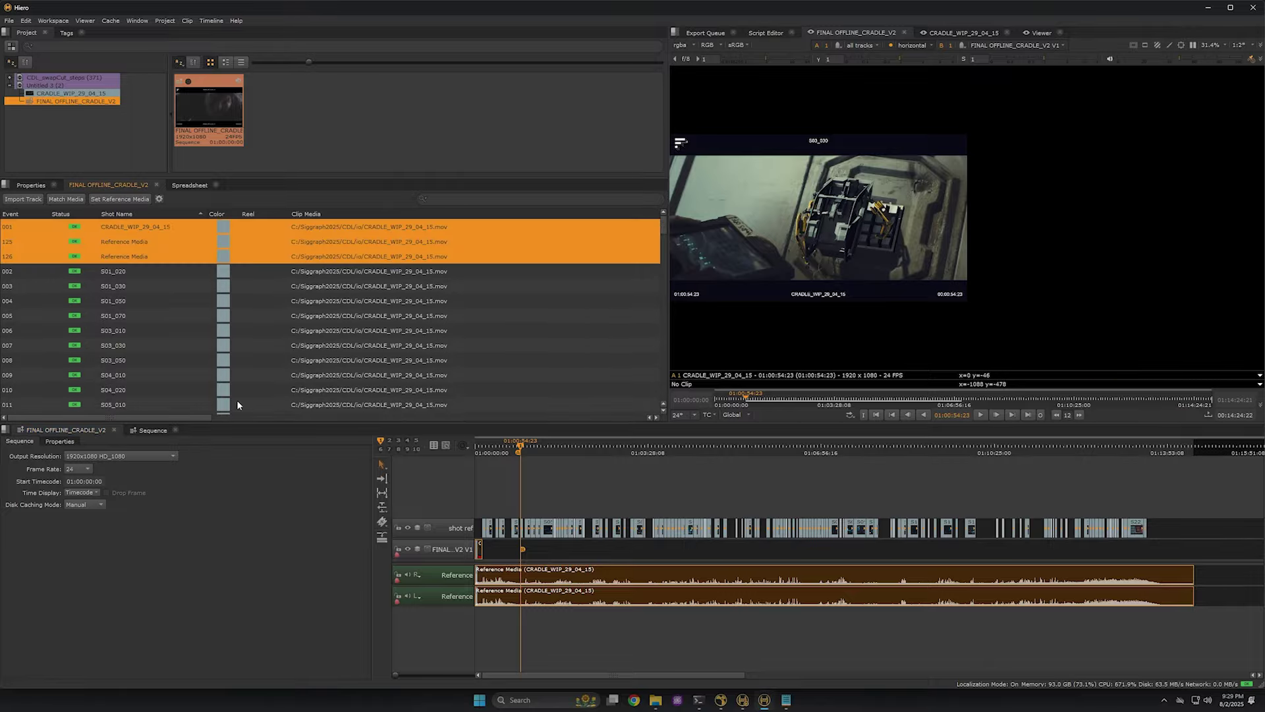
{"action": "left_click_drag", "start_coordinate": [189, 416], "coordinate": [464, 417]}
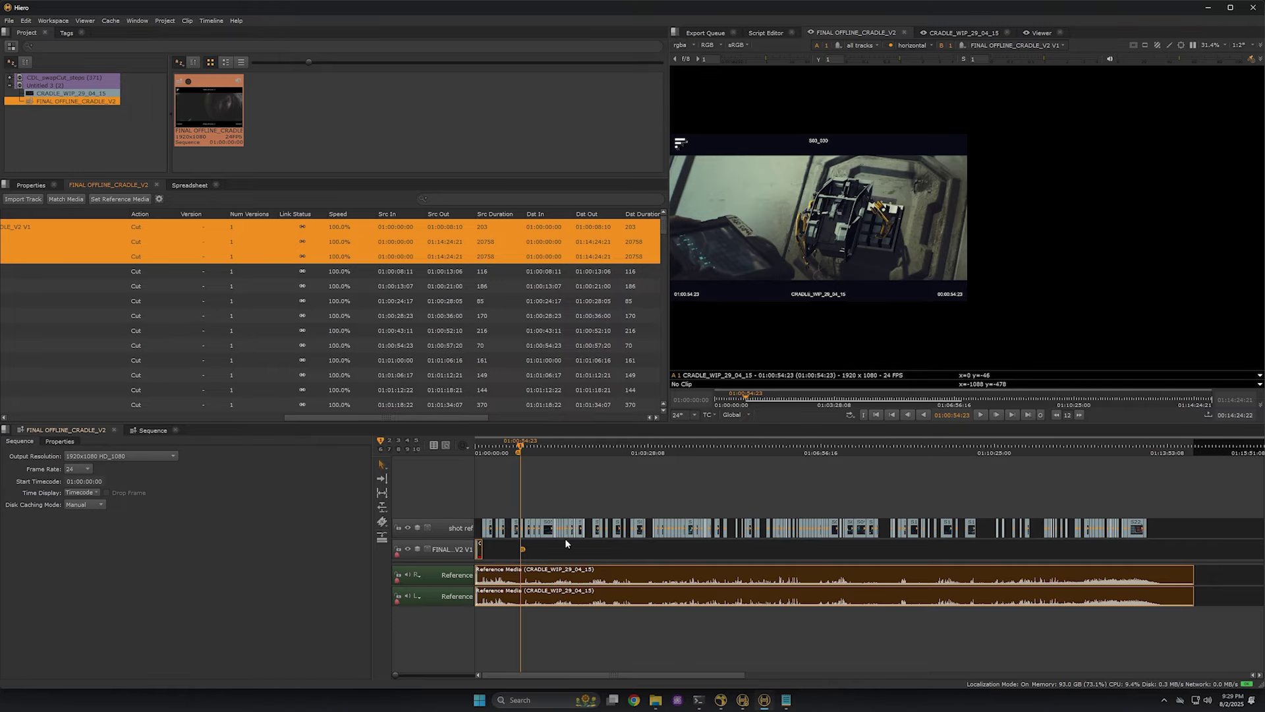
{"action": "double_click", "coordinate": [447, 227]}
{"action": "type", "text": "01:14:24:21"}
{"action": "key", "text": "Return"}
{"action": "left_click", "coordinate": [560, 483]}
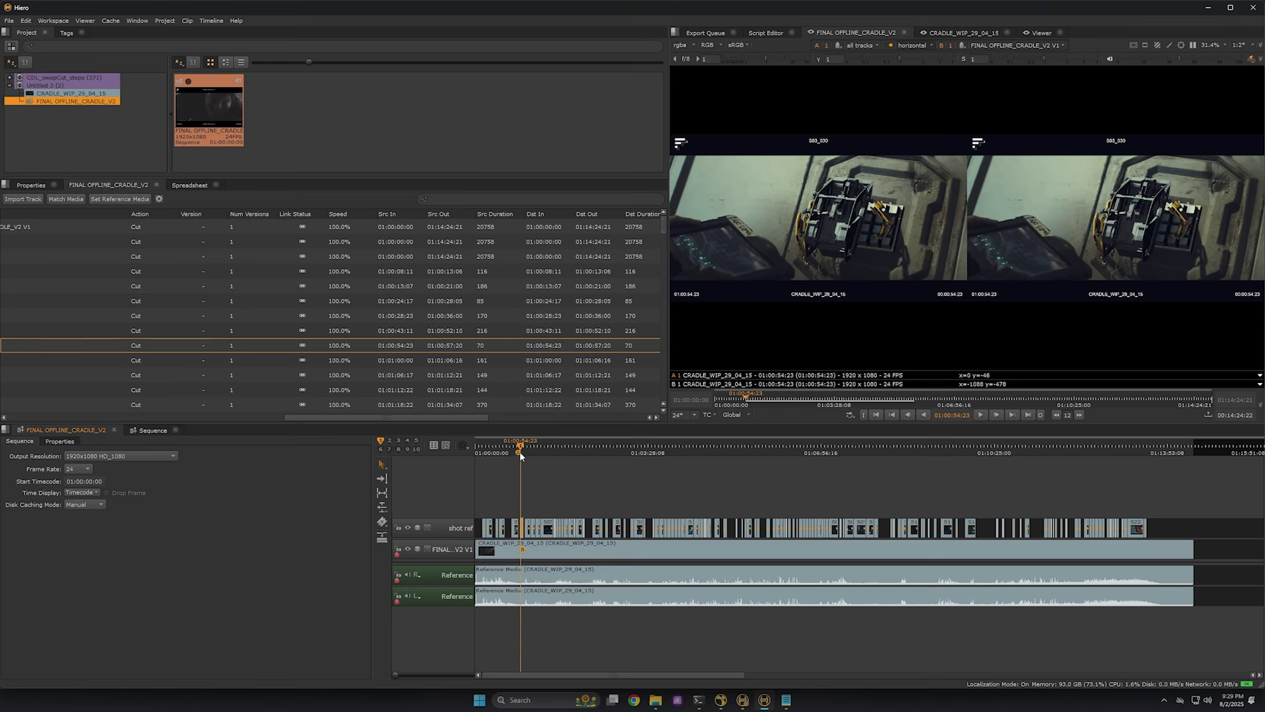
Move the playhead into the S01_020 shot on the shot ref track and inspect it against the continuous offline reference.
{"action": "scroll", "coordinate": [477, 457], "scroll_direction": "up", "scroll_amount": 5}
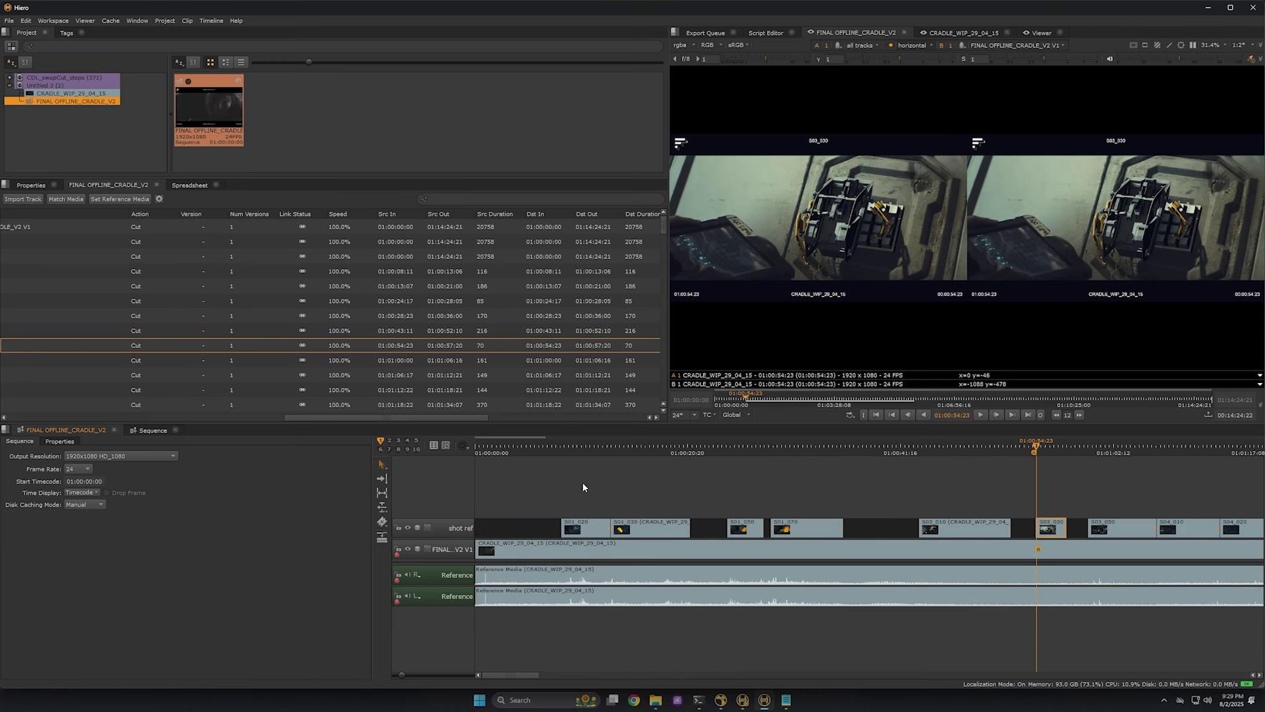
{"action": "left_click", "coordinate": [586, 525]}
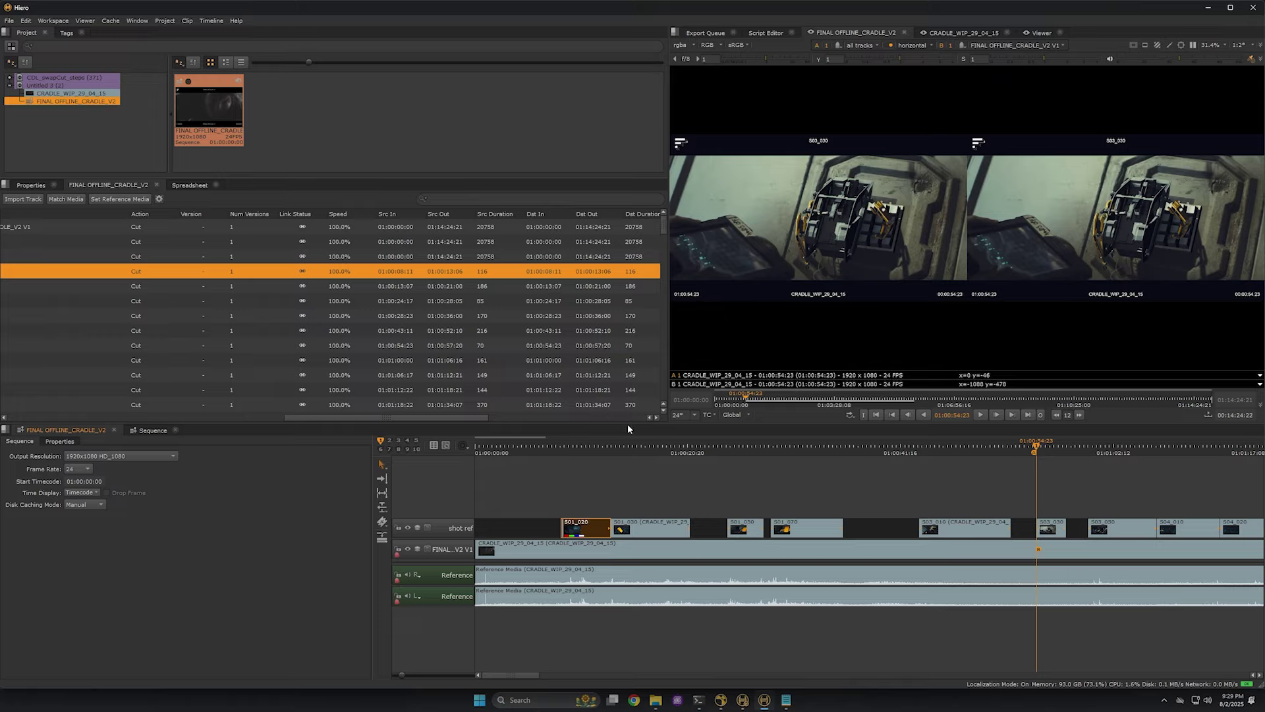
{"action": "mouse_move", "coordinate": [608, 448]}
{"action": "left_mouse_down"}
{"action": "mouse_move", "coordinate": [557, 448]}
{"action": "mouse_move", "coordinate": [598, 448]}
{"action": "left_mouse_up"}
{"action": "left_click", "coordinate": [562, 495]}
{"action": "left_click", "coordinate": [578, 531]}
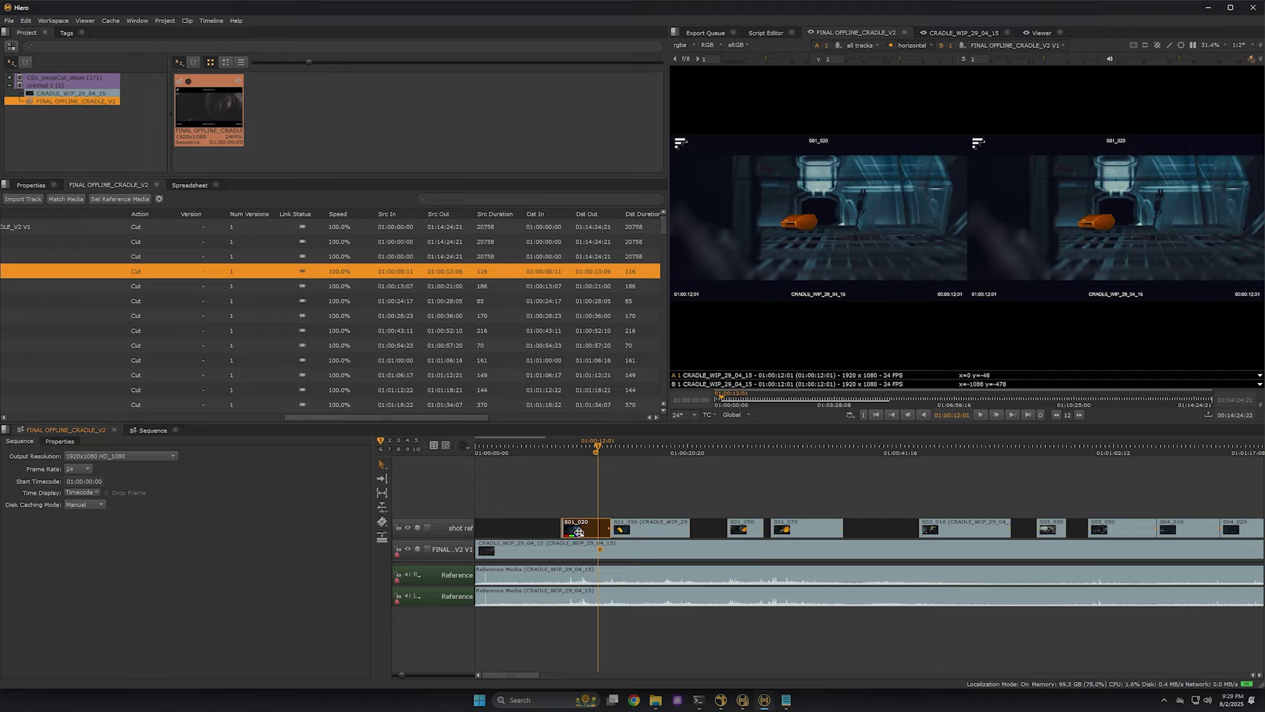
{"action": "left_click", "coordinate": [626, 506]}
{"action": "key", "text": "shift+z"}
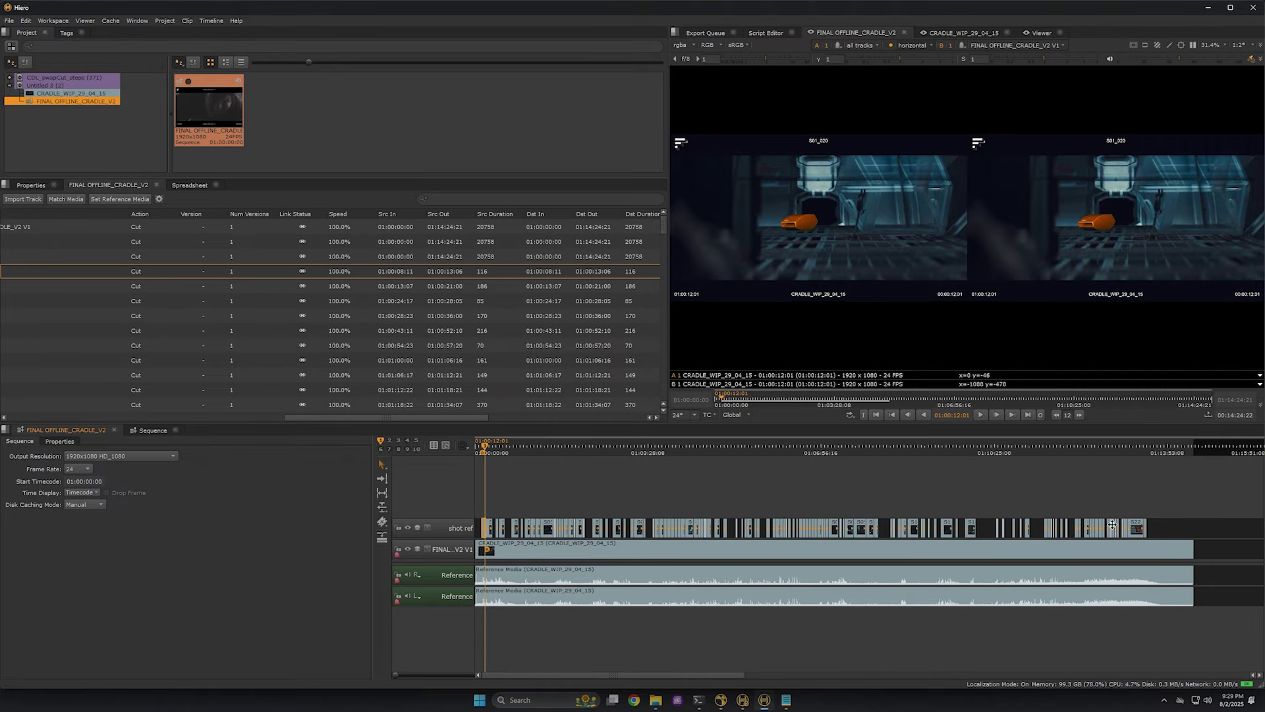
Build a track named plates from the export structure for all shot ref clips, using the DEMO build plate track preset.
{"action": "left_click_drag", "start_coordinate": [1170, 531], "coordinate": [473, 514]}
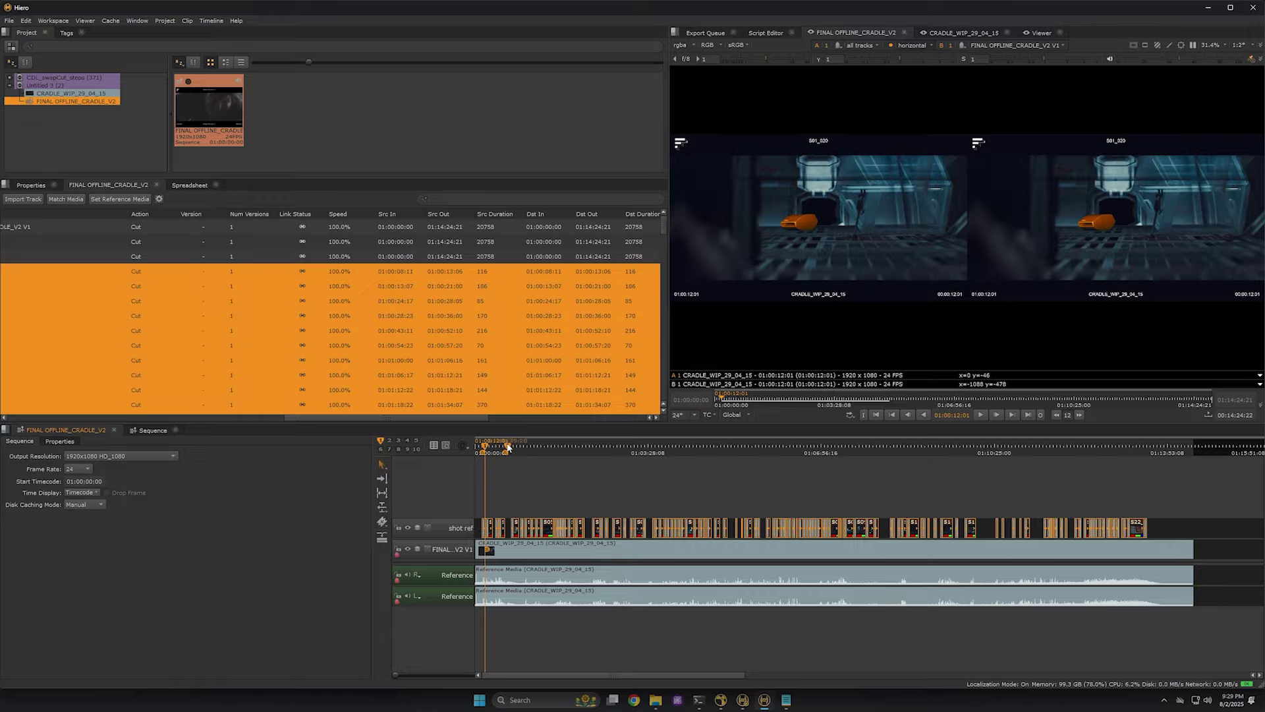
{"action": "key", "text": "shift+z"}
{"action": "right_click", "coordinate": [689, 525]}
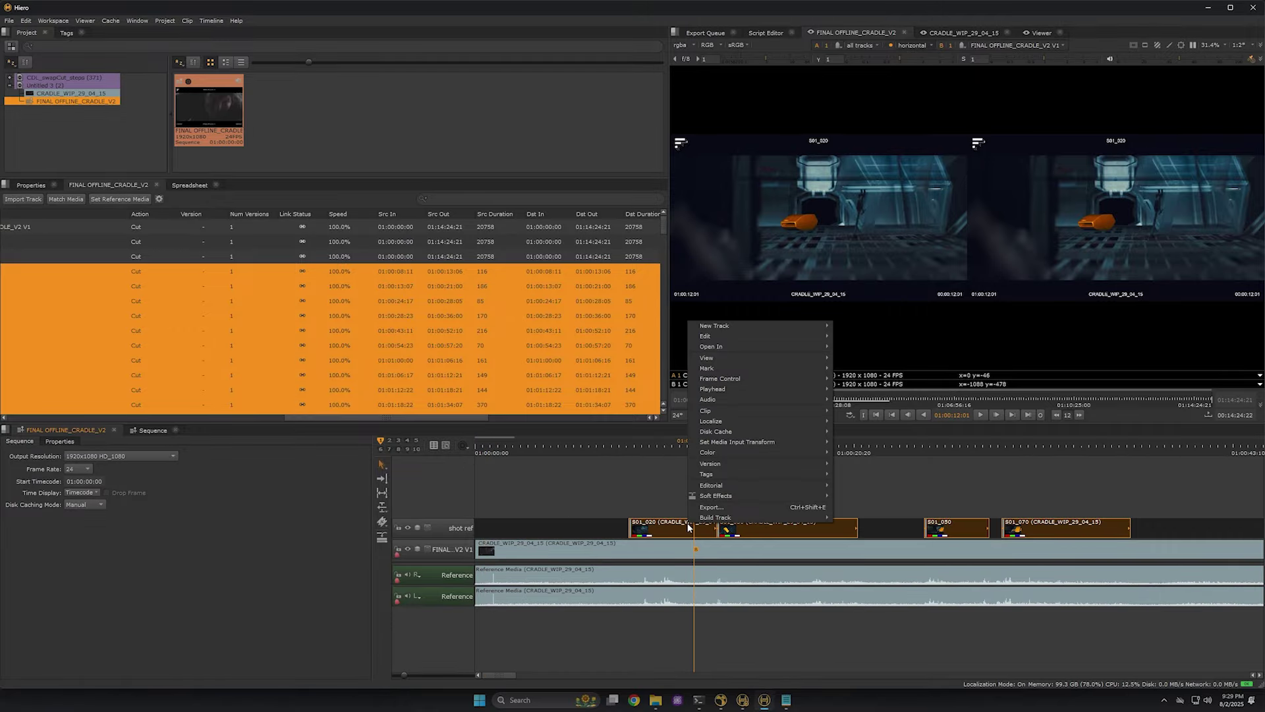
{"action": "mouse_move", "coordinate": [830, 519]}
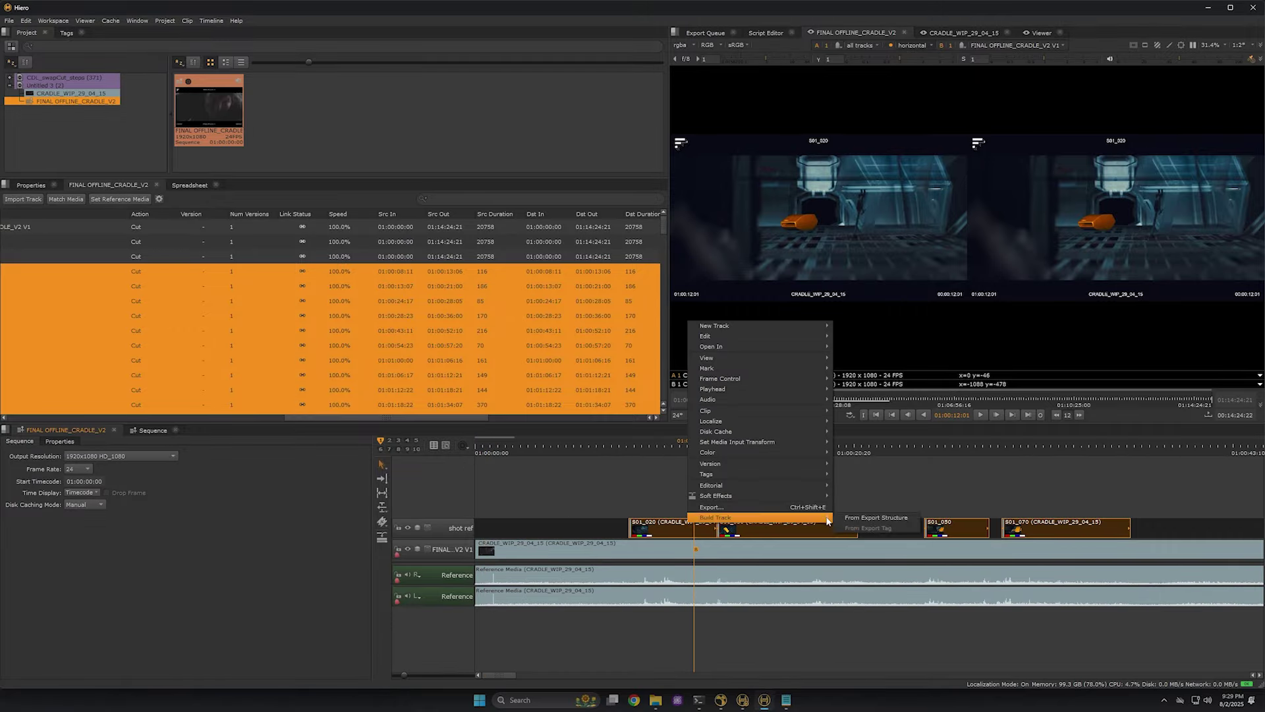
{"action": "left_click", "coordinate": [870, 521]}
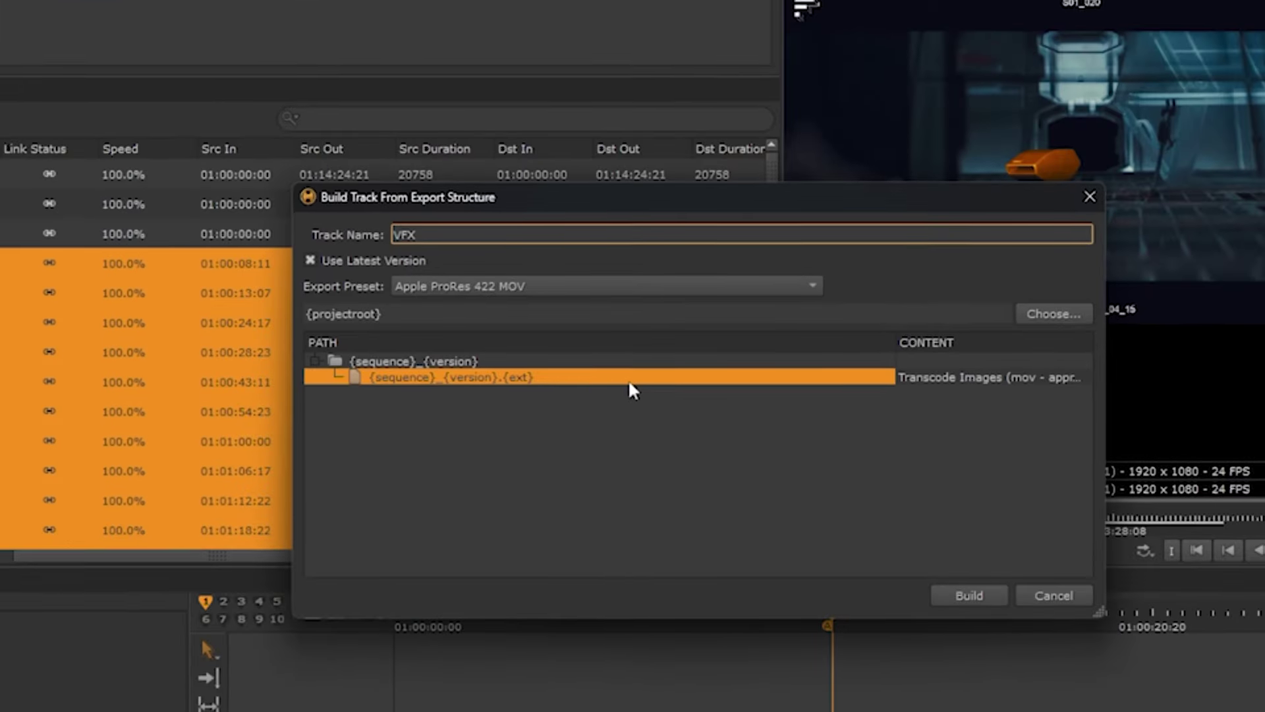
{"action": "type", "text": "plates"}
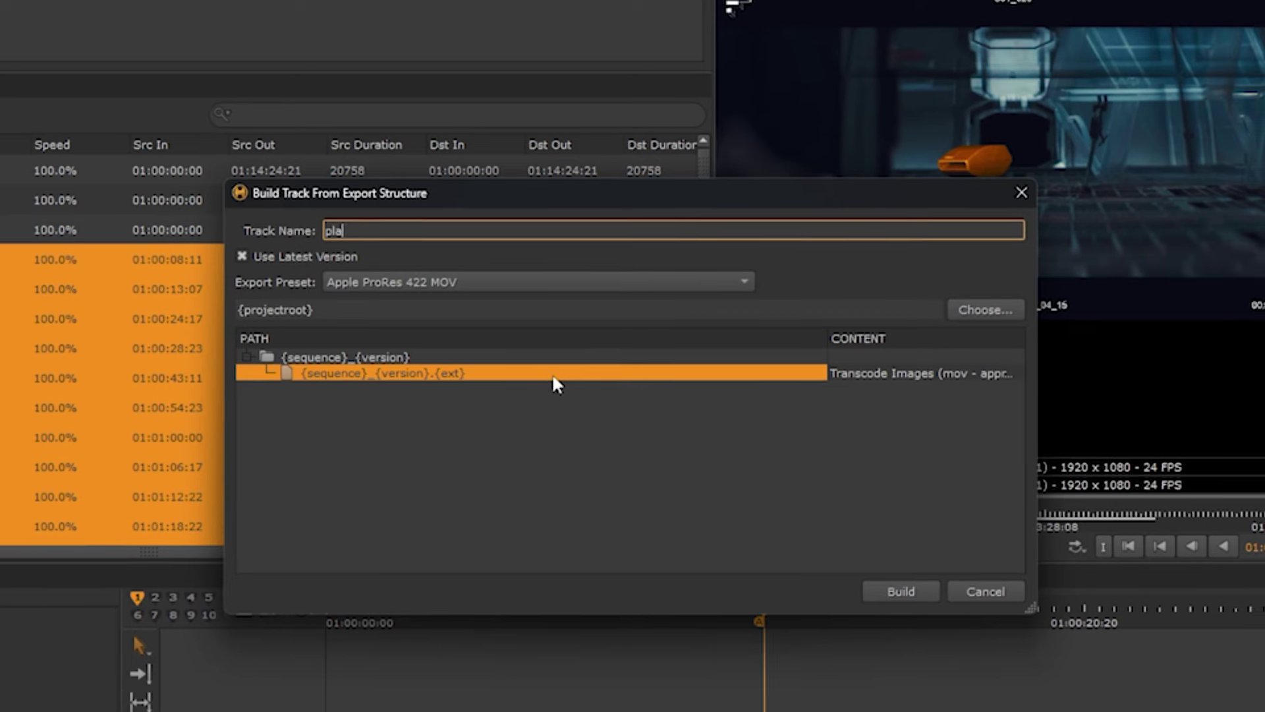
{"action": "left_click", "coordinate": [416, 284]}
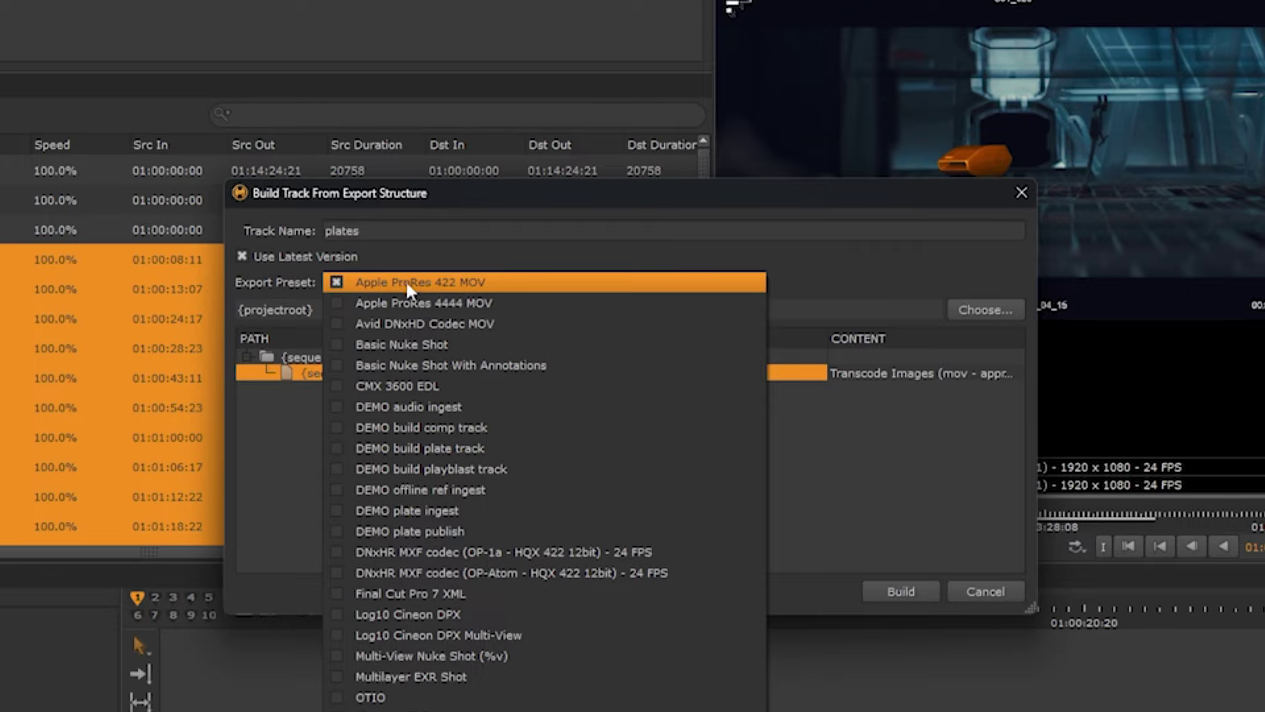
{"action": "left_click", "coordinate": [477, 450]}
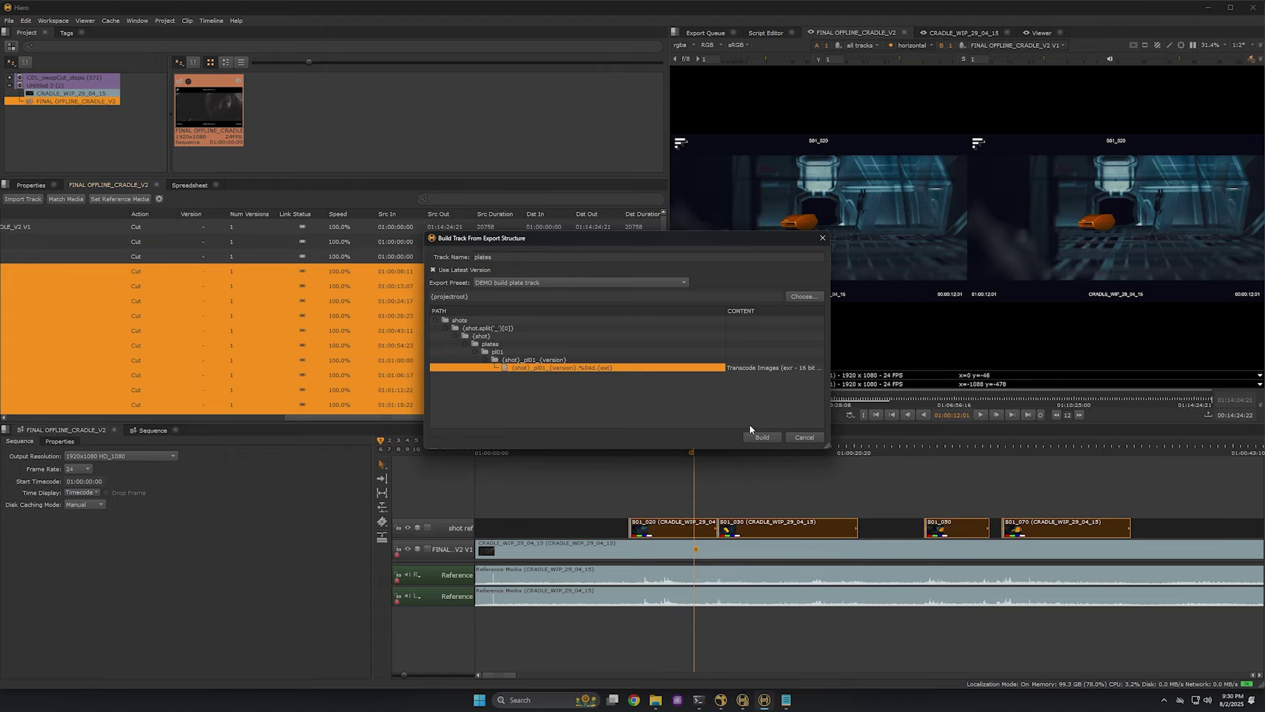
{"action": "left_click", "coordinate": [759, 437]}
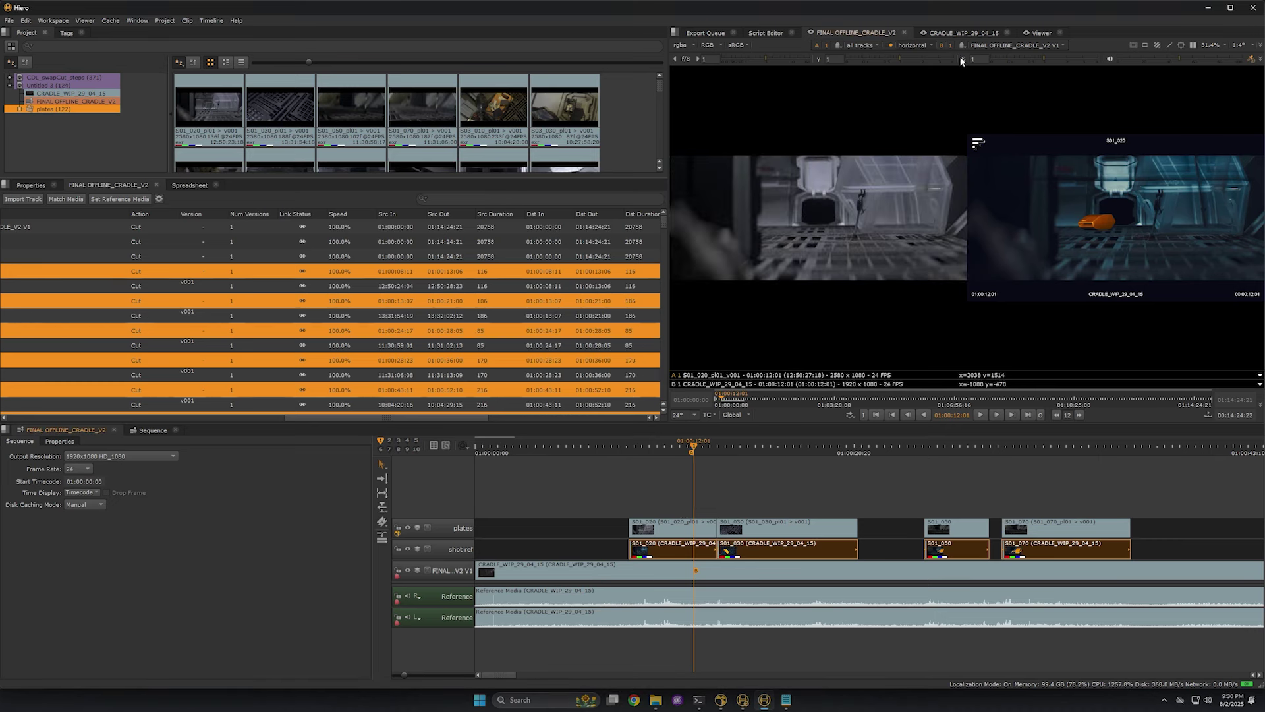
Switch the viewer comparison to wipe and select the S01_020 clip on the plates track.
{"action": "left_click", "coordinate": [910, 44]}
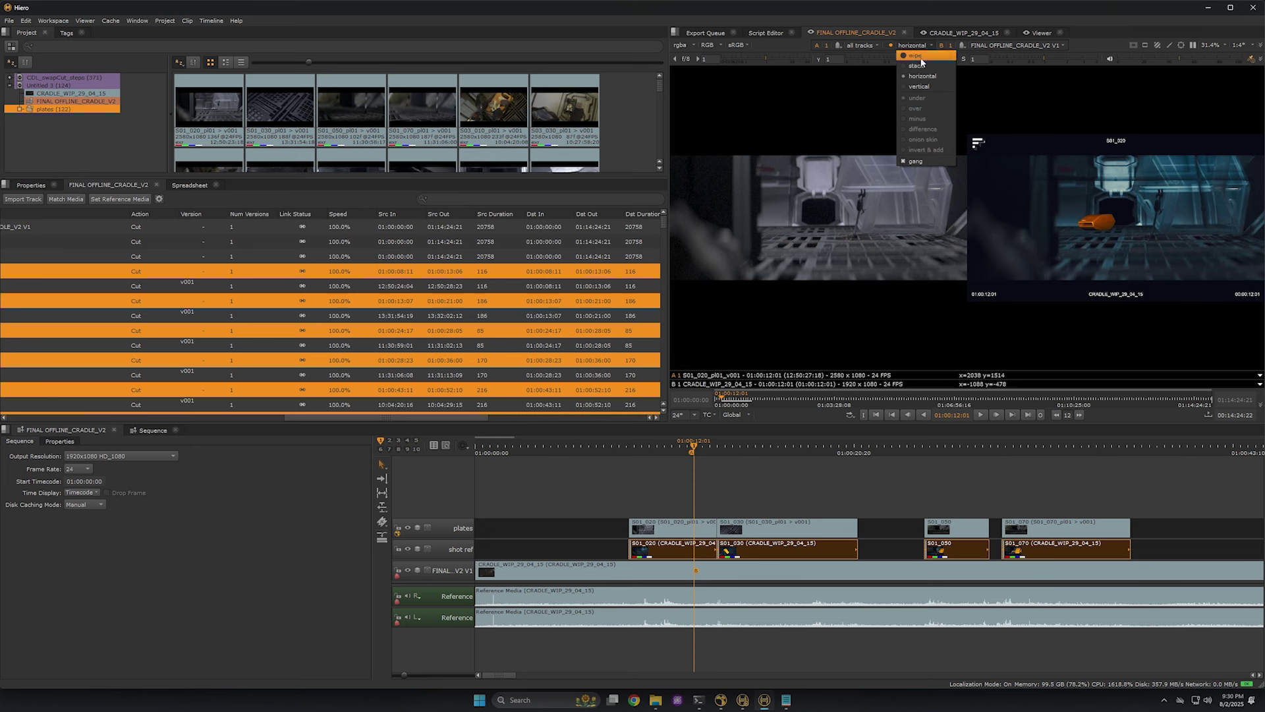
{"action": "left_click", "coordinate": [920, 56]}
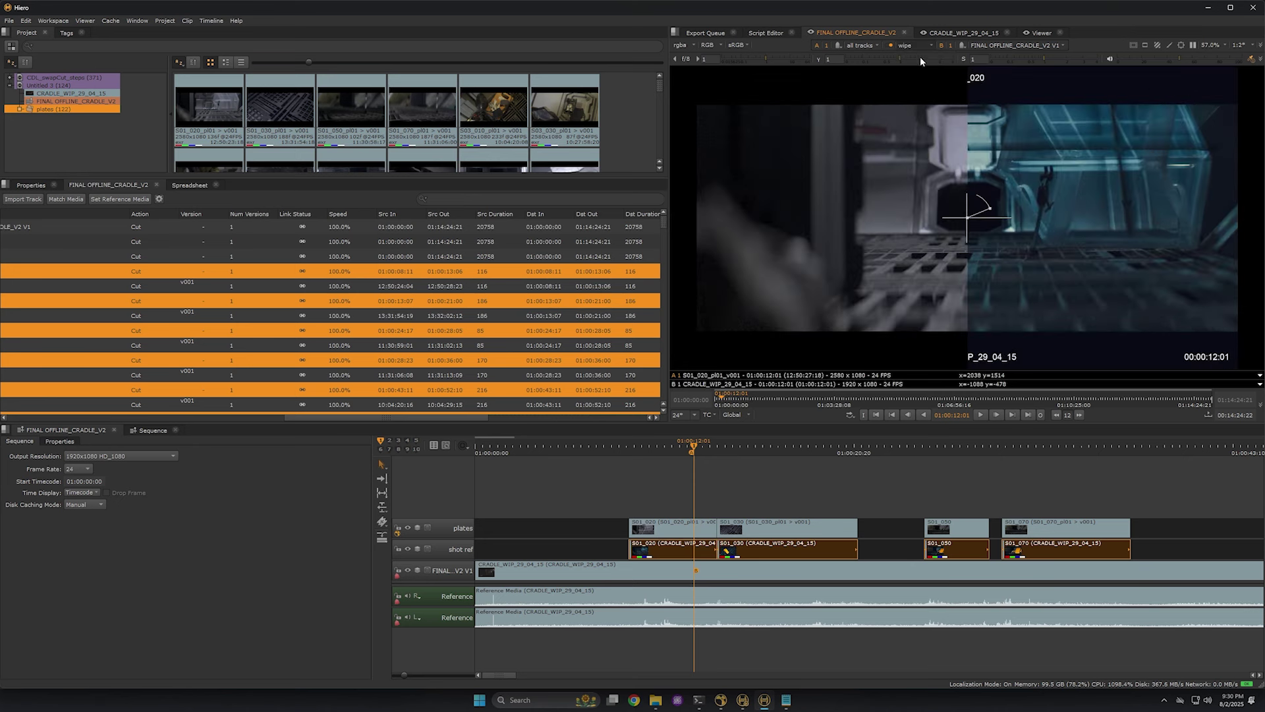
{"action": "left_click", "coordinate": [713, 495]}
{"action": "left_click", "coordinate": [653, 524]}
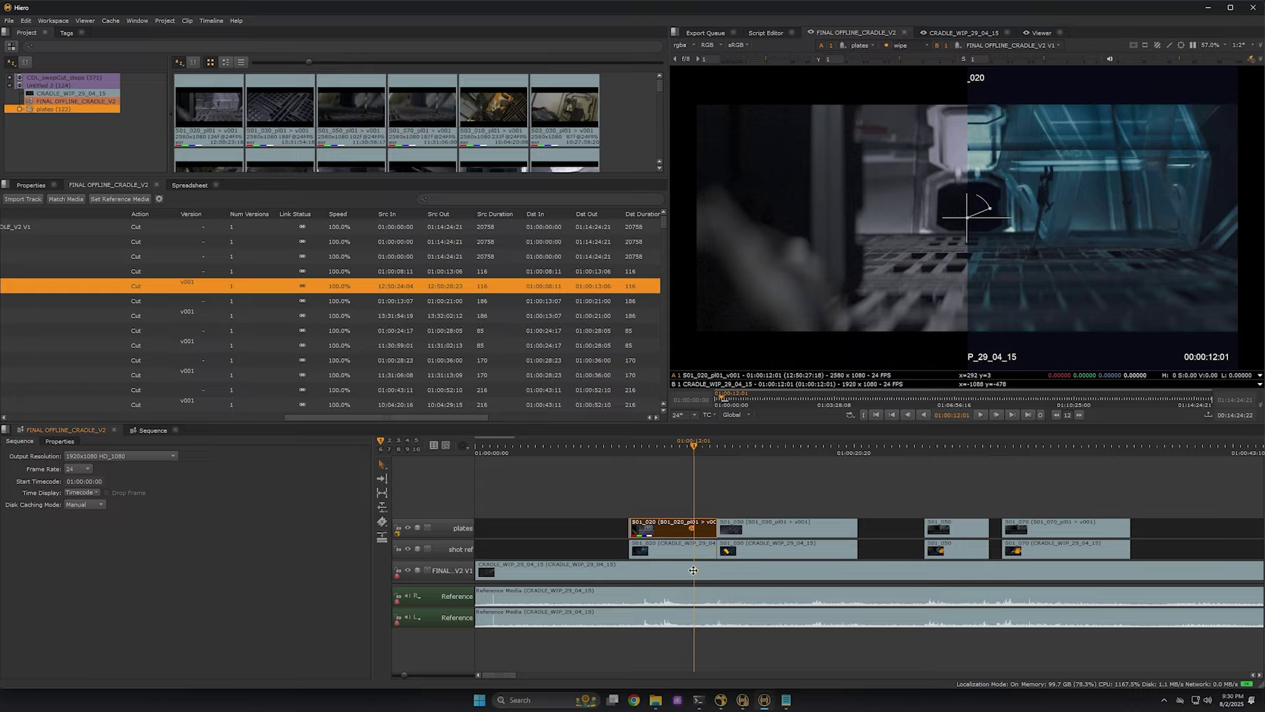
Move the playhead to 01:00:09:21 and slip the S01_020 plate one frame earlier, to source in 12:50:24:03.
{"action": "scroll", "coordinate": [712, 468], "scroll_direction": "up", "scroll_amount": 1}
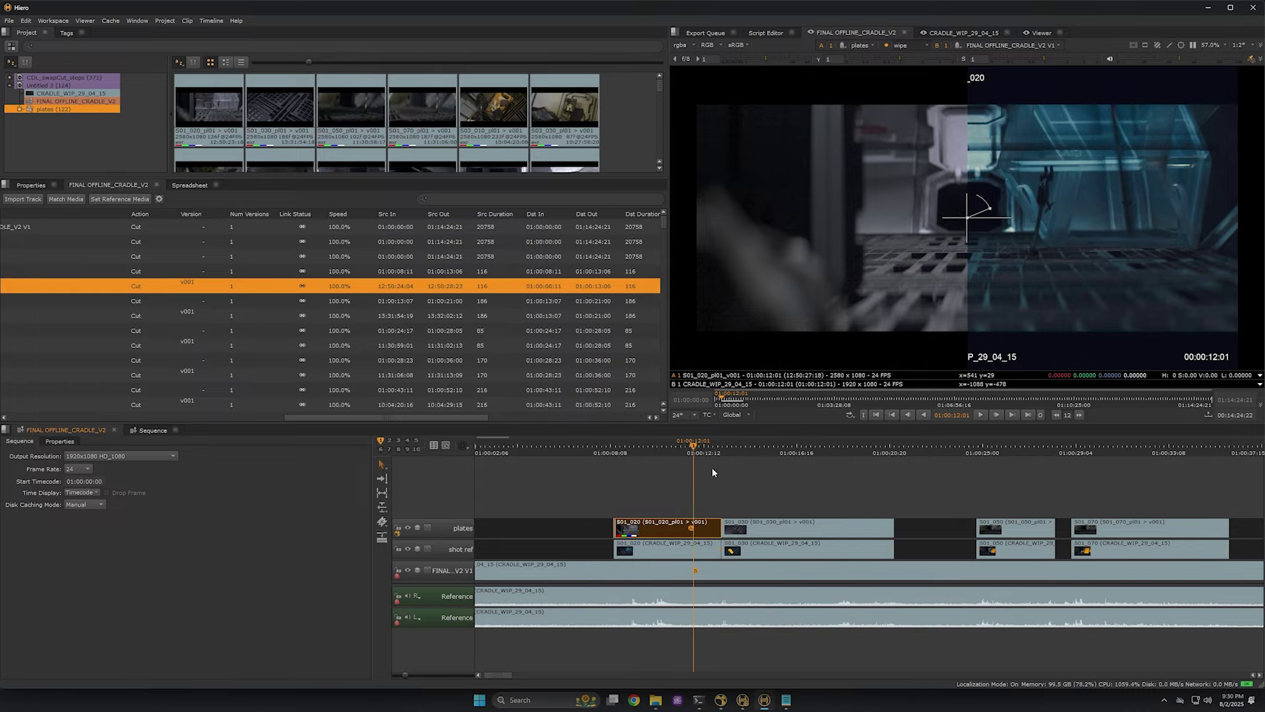
{"action": "left_click_drag", "start_coordinate": [697, 446], "coordinate": [641, 448]}
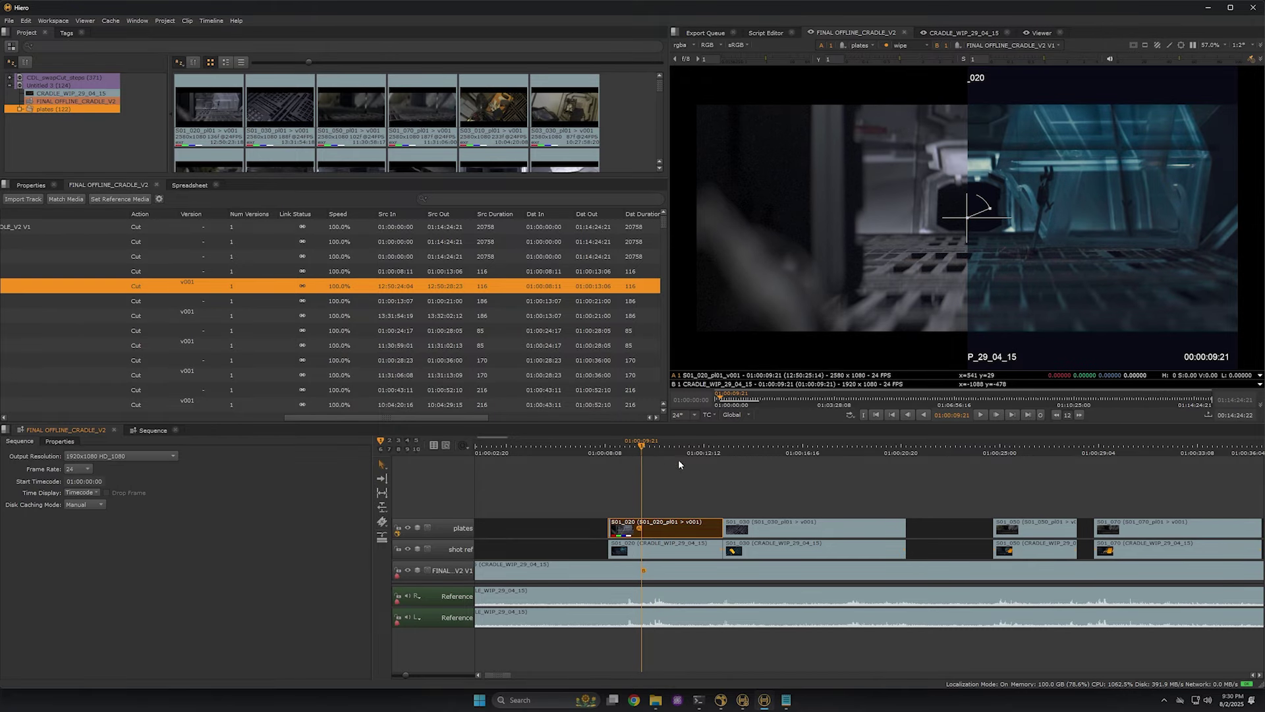
{"action": "left_click", "coordinate": [660, 536]}
{"action": "left_click_drag", "start_coordinate": [659, 536], "coordinate": [659, 536]}
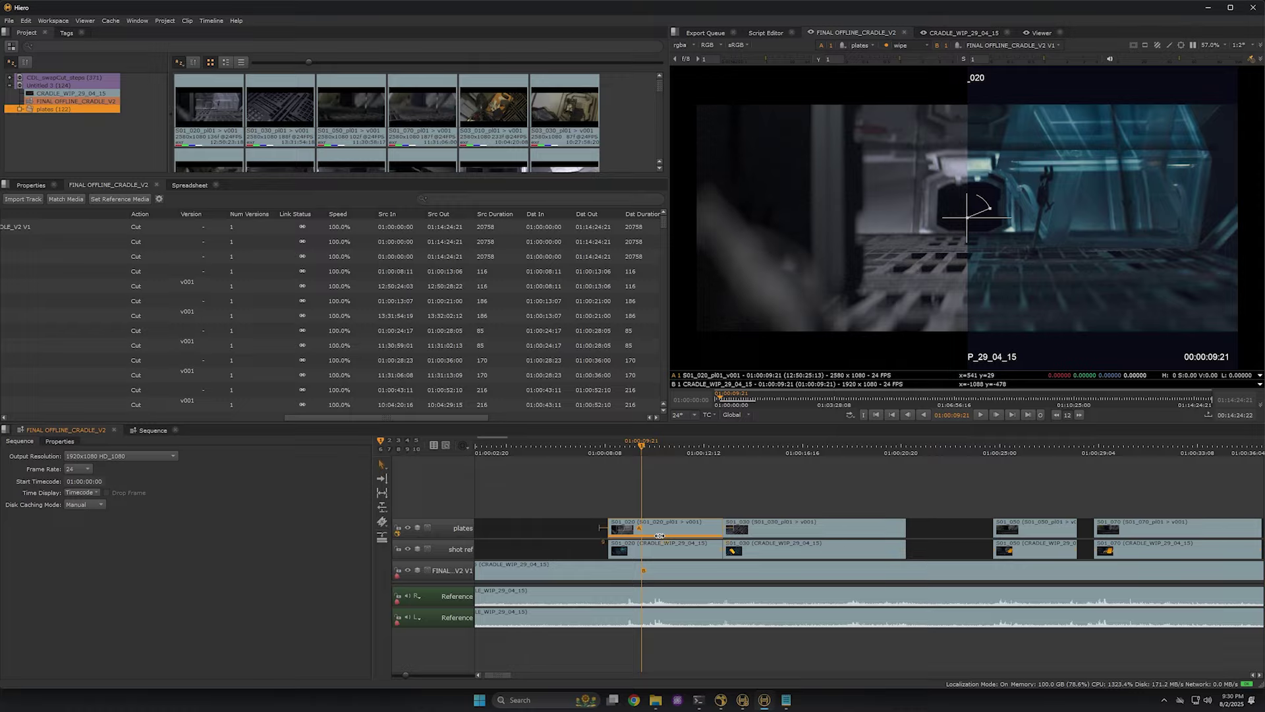
Compare plate and reference in shot S01_030 at 01:00:19:05 and select all clips on the plates track.
{"action": "left_click_drag", "start_coordinate": [643, 445], "coordinate": [863, 488]}
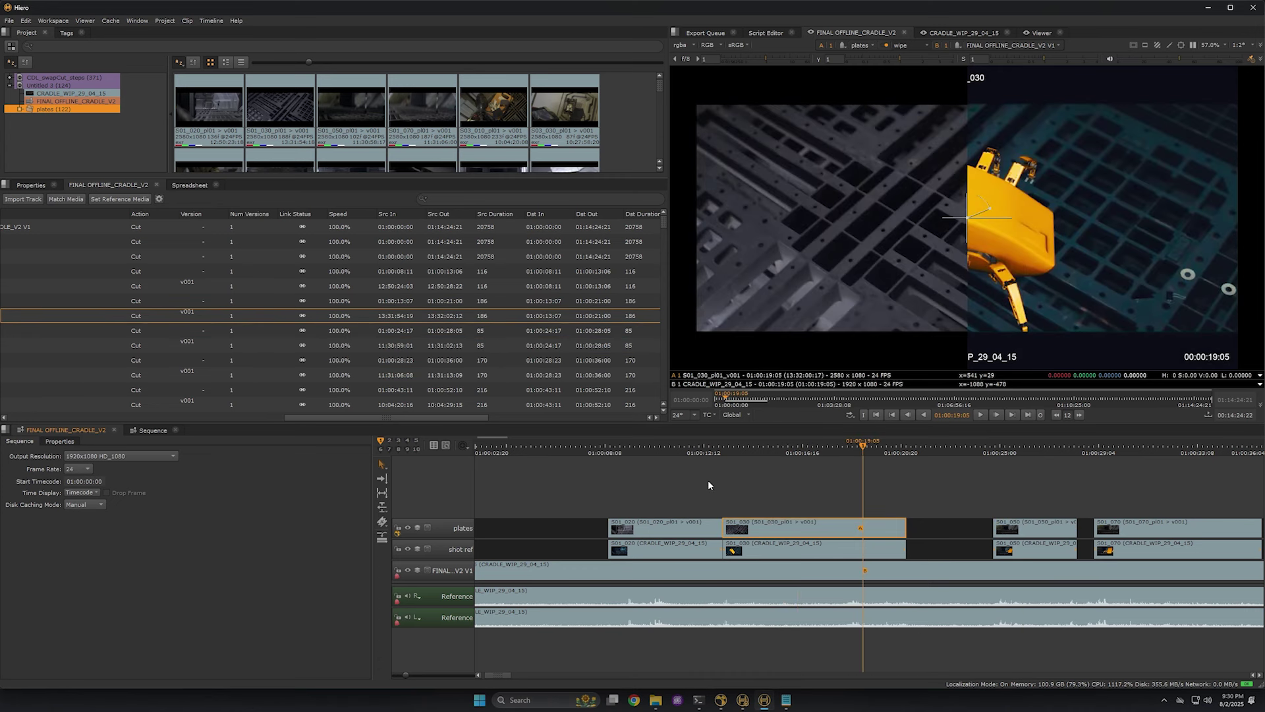
{"action": "key", "text": "shift+z"}
{"action": "left_click_drag", "start_coordinate": [1185, 494], "coordinate": [457, 531]}
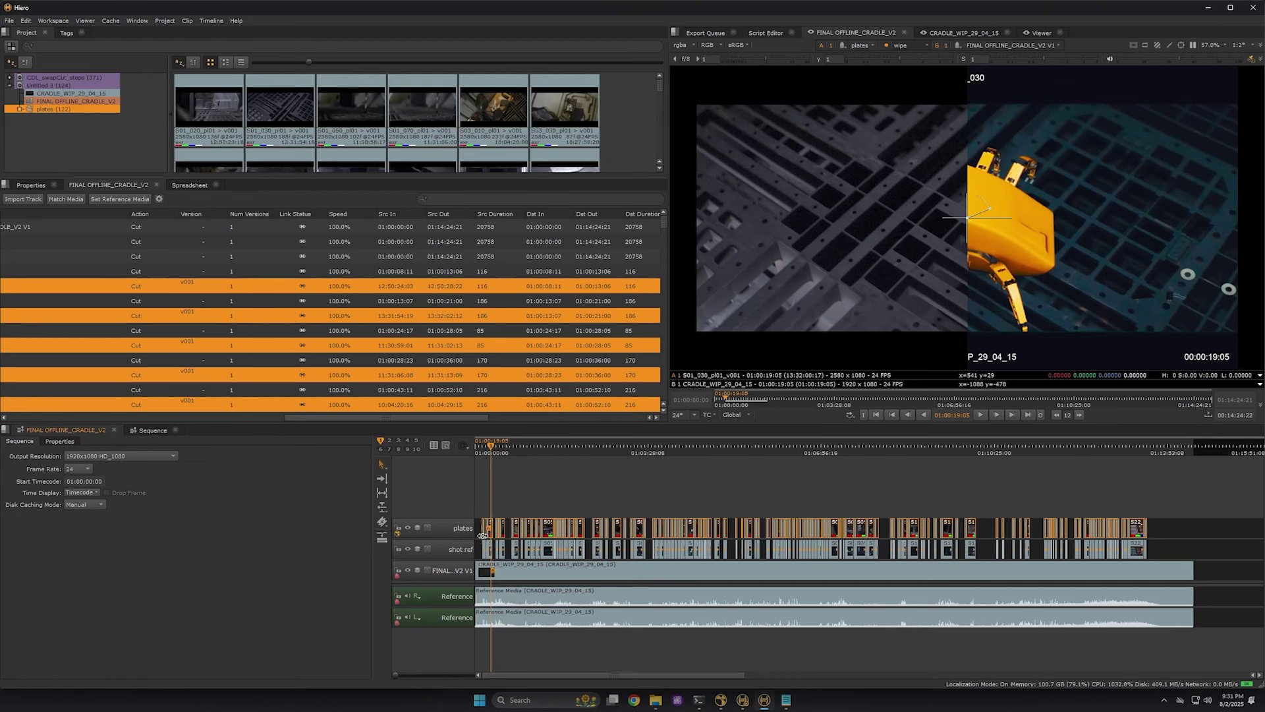
Open the 3_with_playblasts_lensDist sequence and inspect the S01_030 playblast around 01:00:14:06 against the plate beneath it.
{"action": "left_click", "coordinate": [9, 78]}
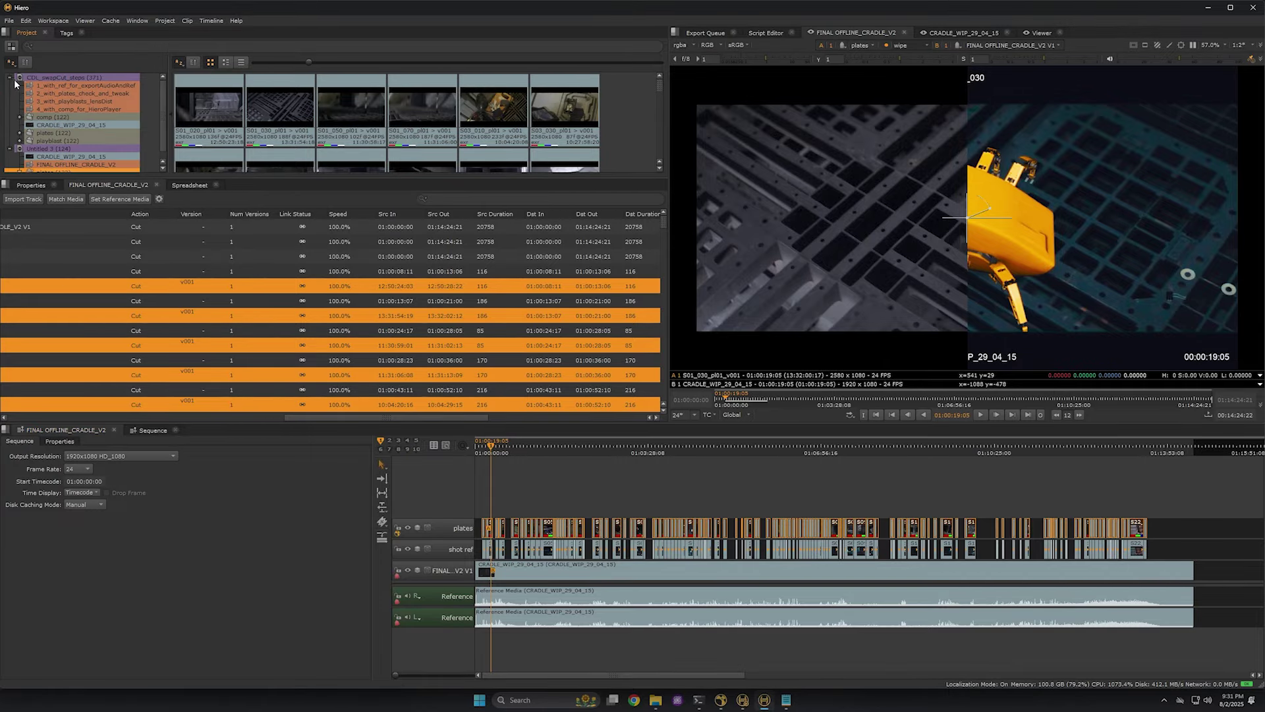
{"action": "double_click", "coordinate": [83, 102]}
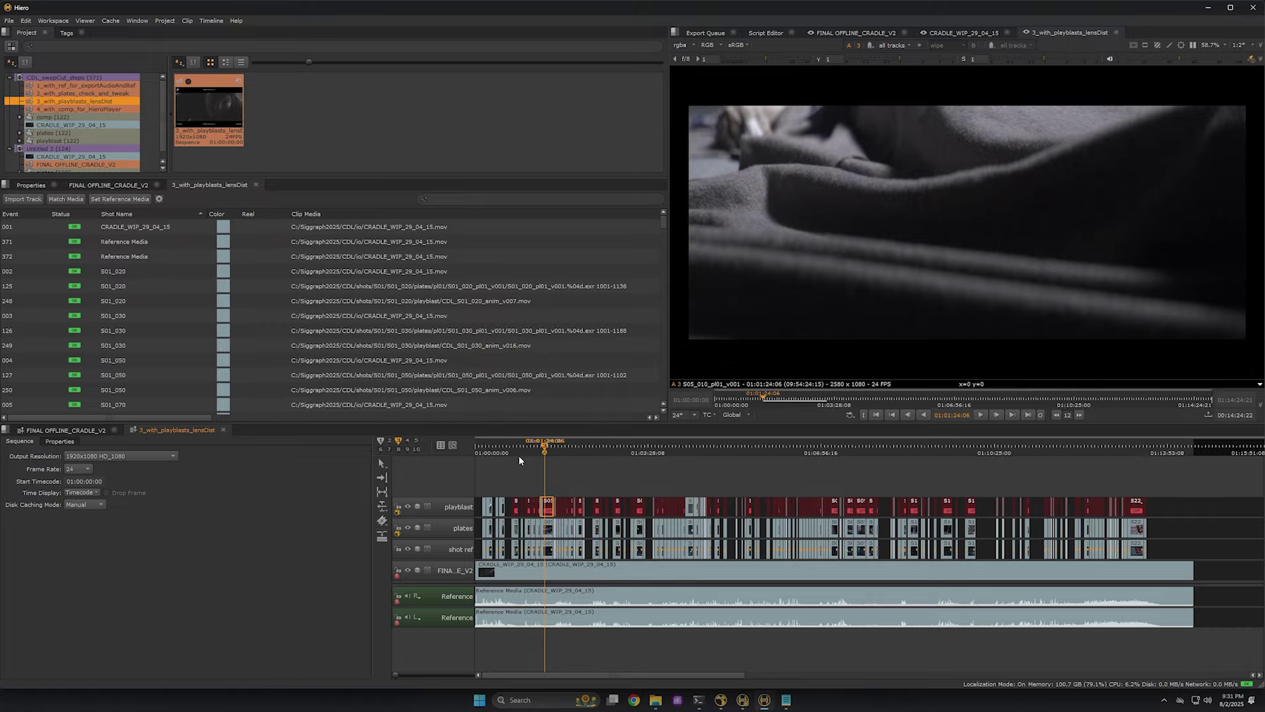
{"action": "scroll", "coordinate": [517, 450], "scroll_direction": "up", "scroll_amount": 5}
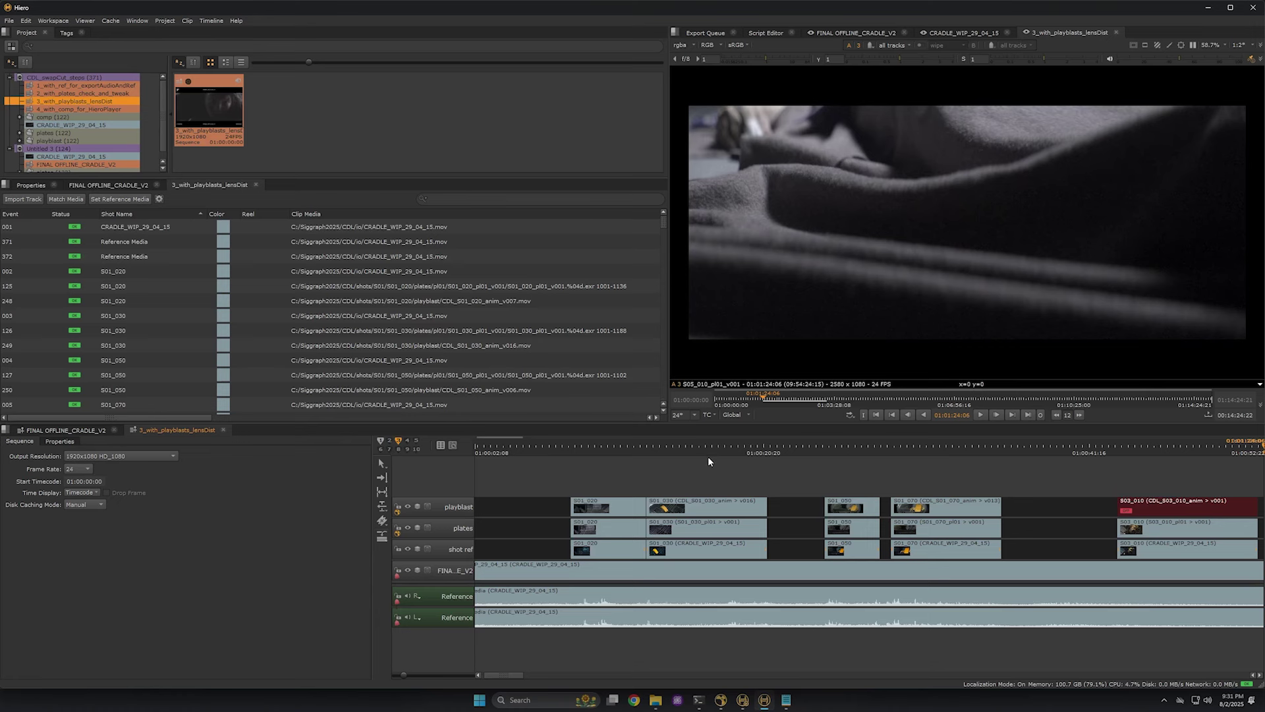
{"action": "left_click", "coordinate": [686, 448]}
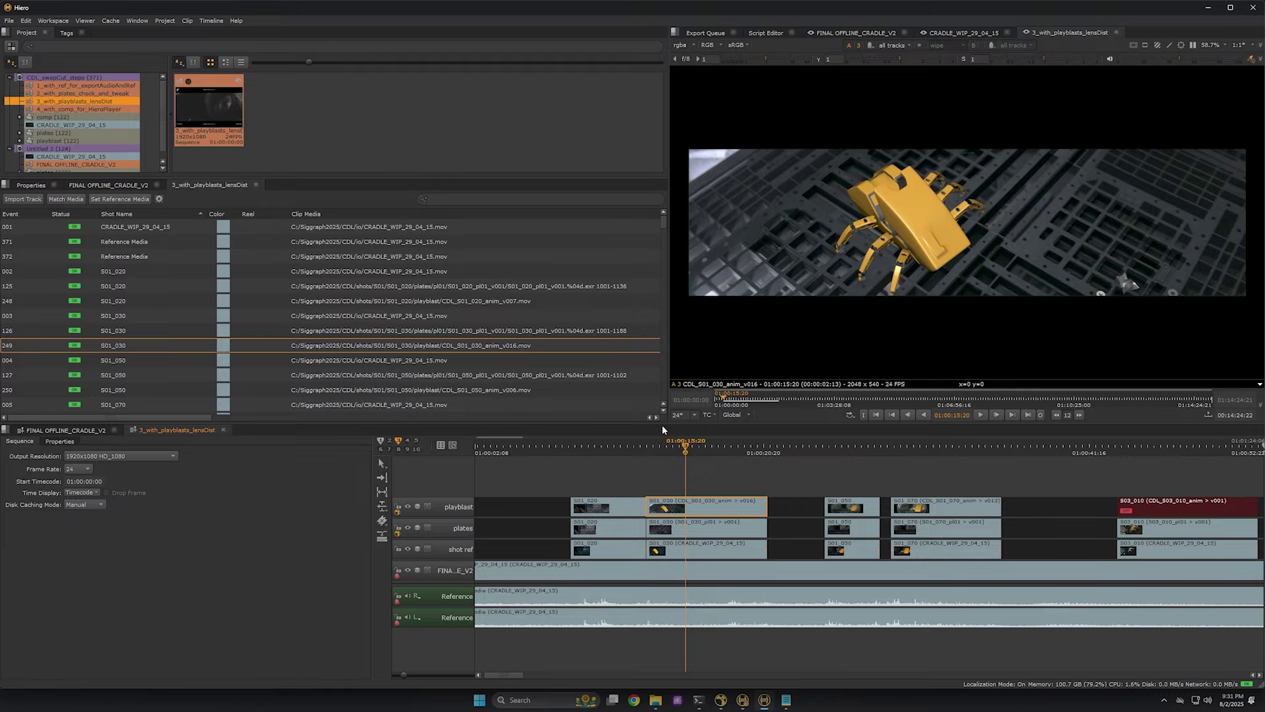
{"action": "mouse_move", "coordinate": [666, 443]}
{"action": "left_mouse_down"}
{"action": "mouse_move", "coordinate": [632, 445]}
{"action": "mouse_move", "coordinate": [661, 448]}
{"action": "left_mouse_up"}
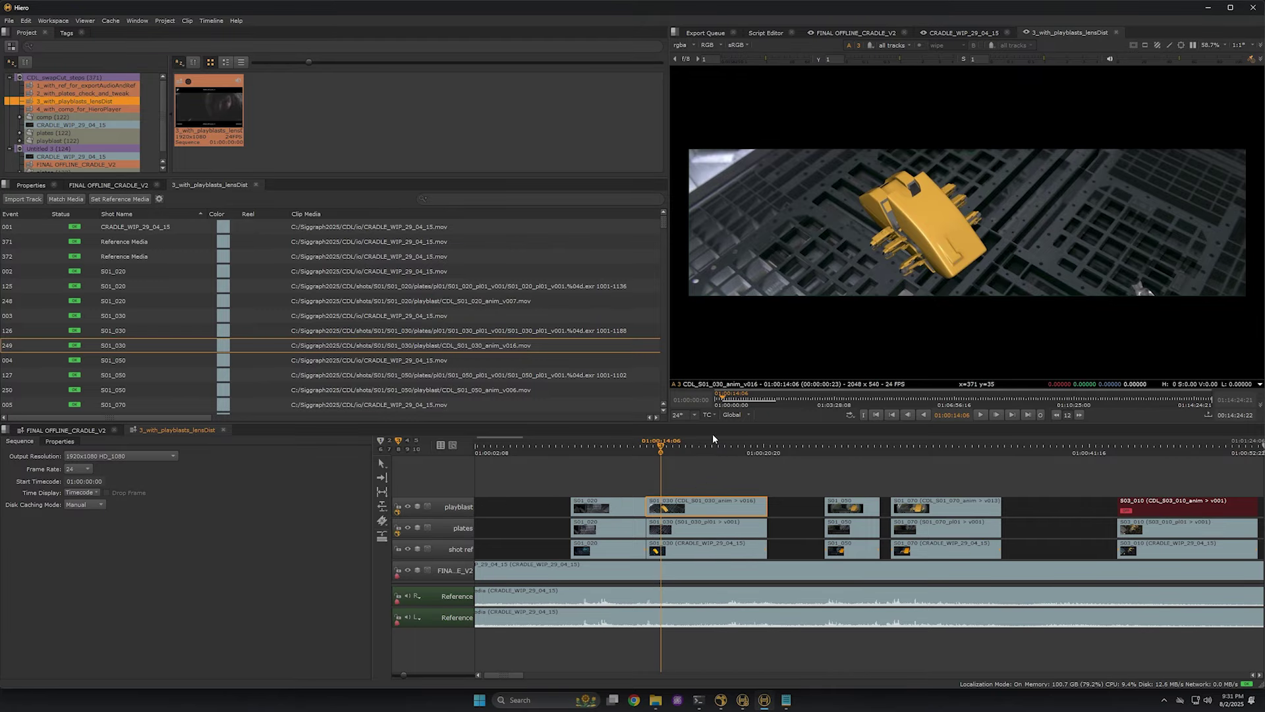
{"action": "left_click", "coordinate": [708, 506]}
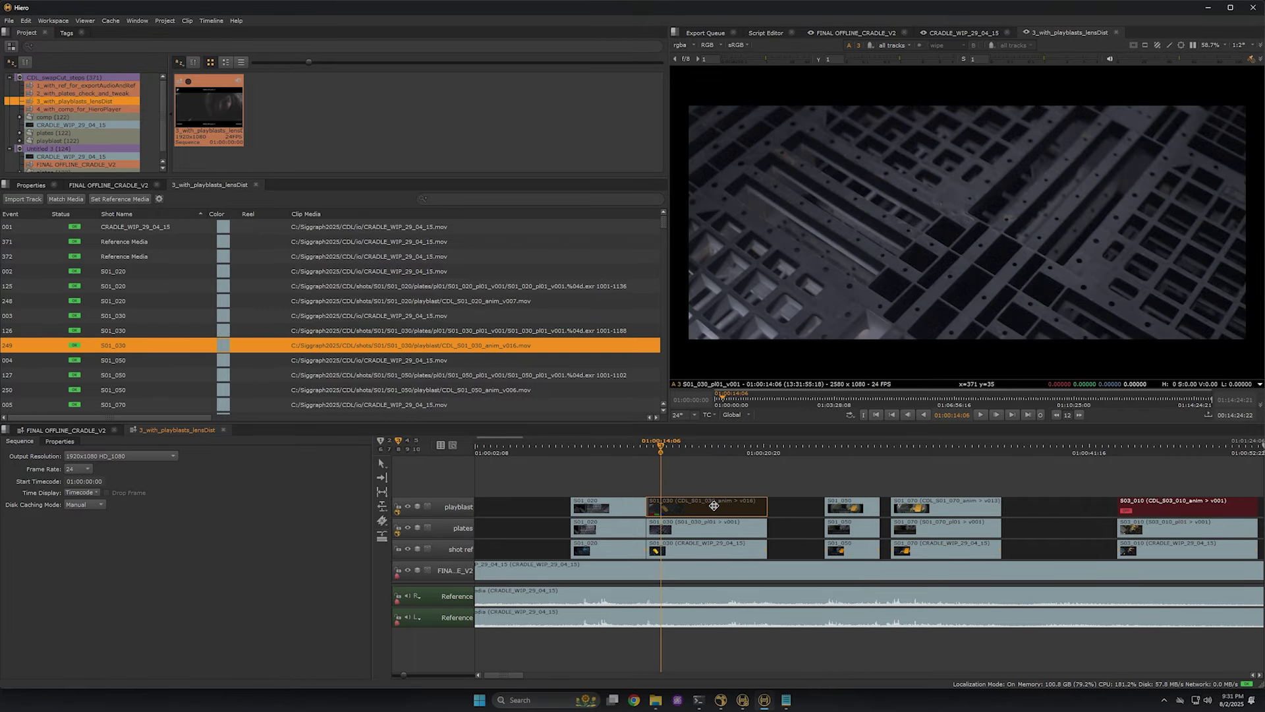
{"action": "left_click", "coordinate": [714, 475]}
Select all clips on the playblast track and review the resize type options in their reformat settings.
{"action": "key", "text": "shift+z"}
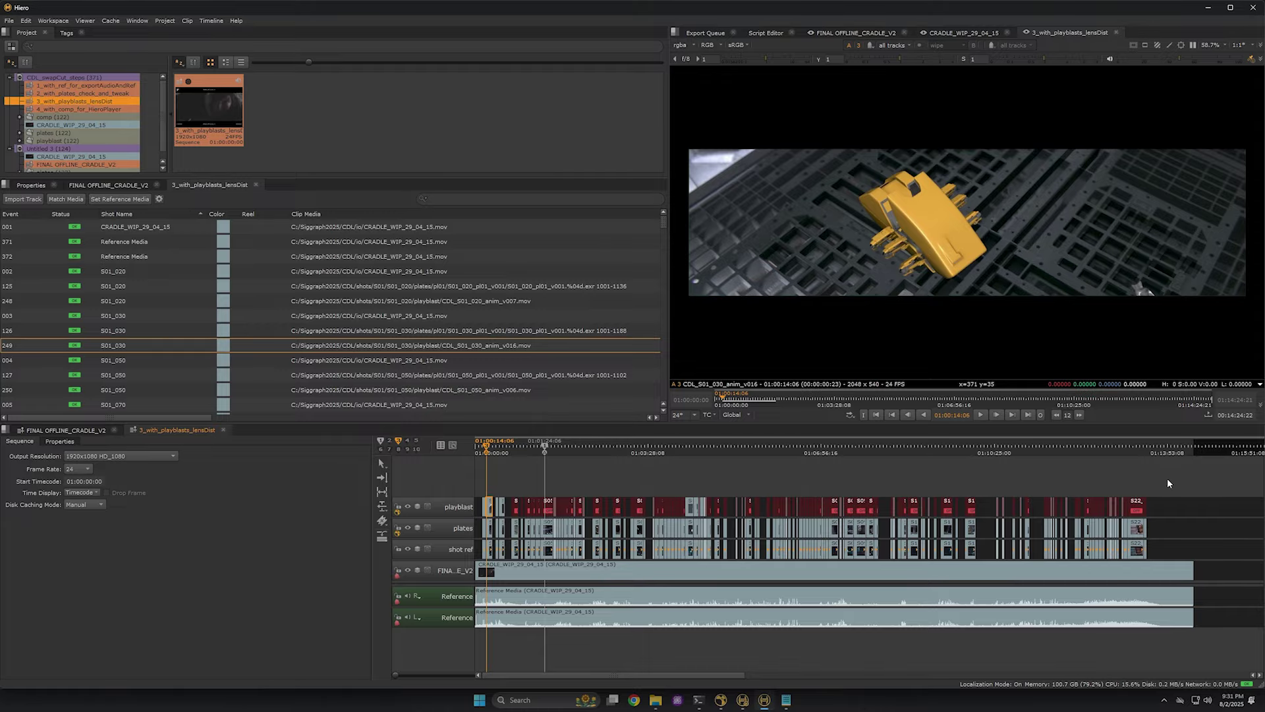
{"action": "left_click_drag", "start_coordinate": [985, 507], "coordinate": [275, 476]}
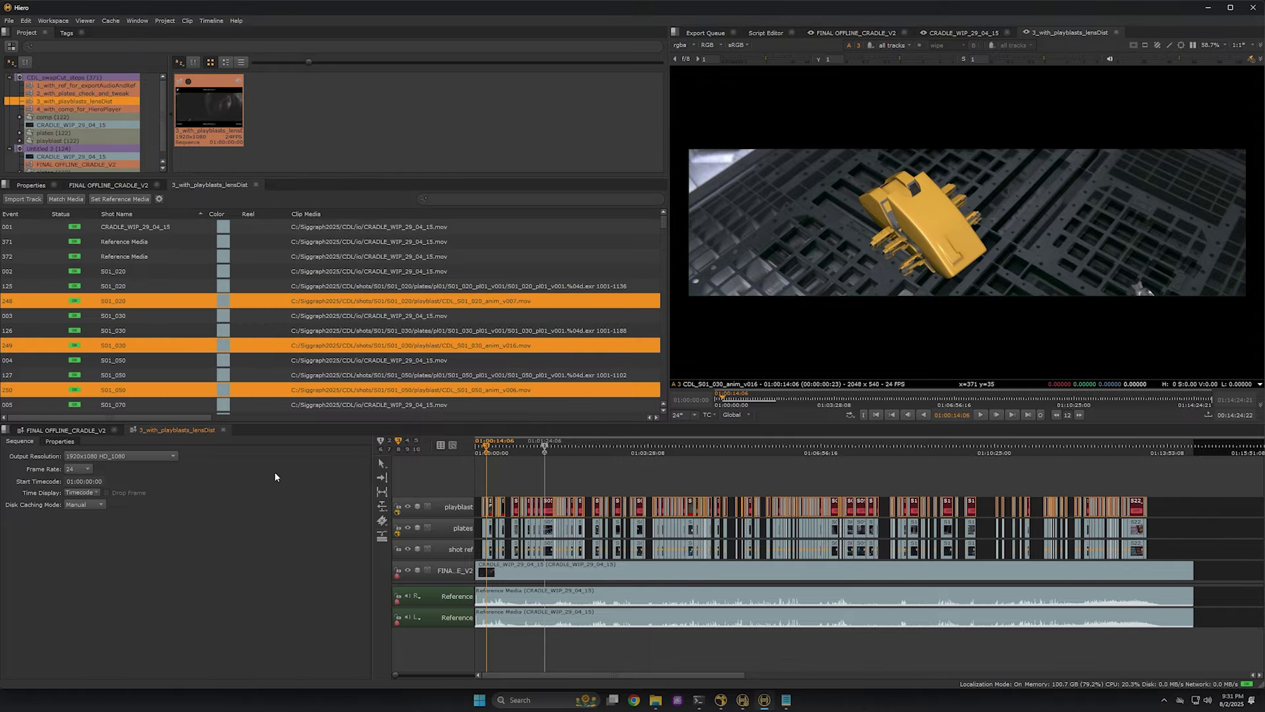
{"action": "left_click", "coordinate": [59, 441]}
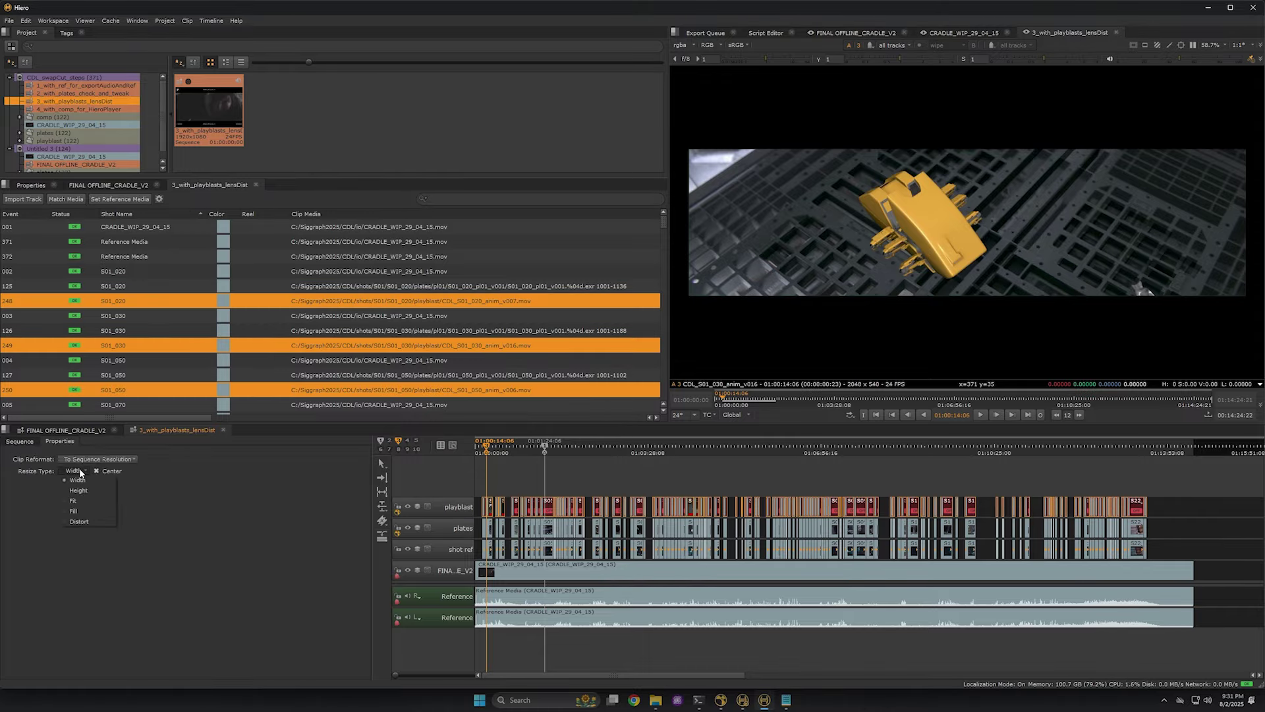
{"action": "left_click", "coordinate": [78, 469]}
{"action": "left_click", "coordinate": [29, 440]}
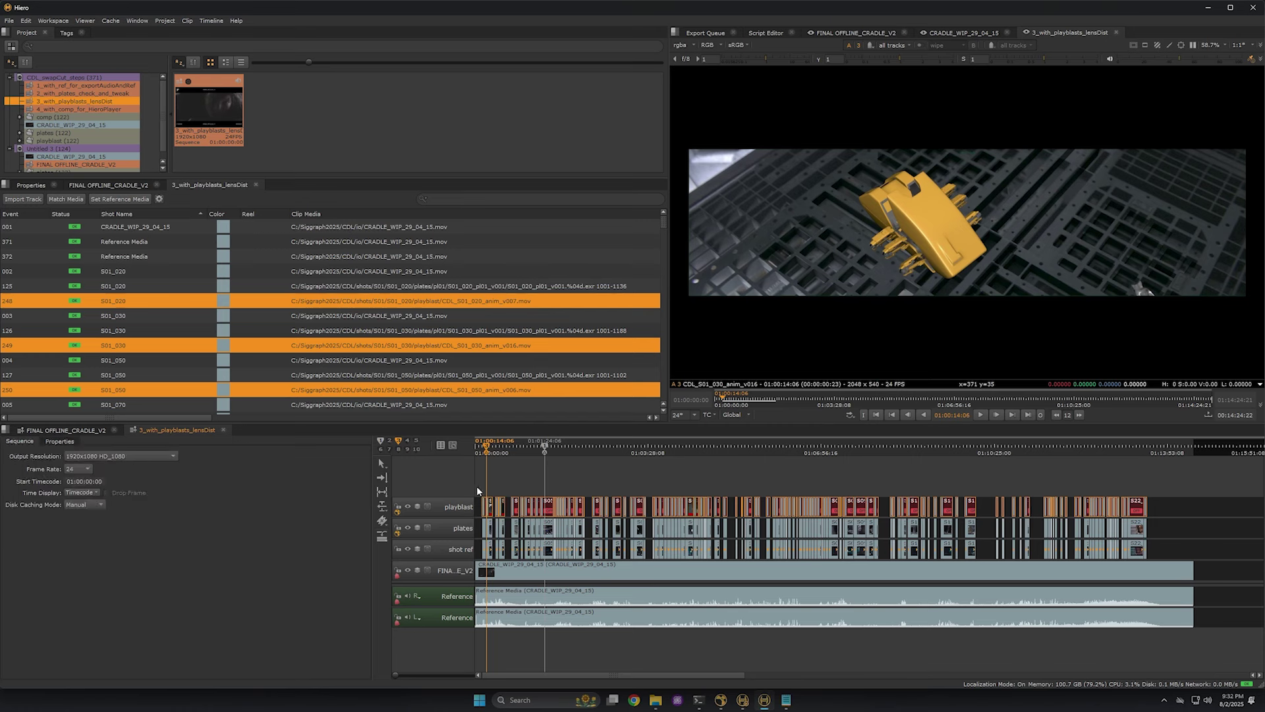
Set the sequence output resolution to a custom format named CDL_2k, 2580 wide by 1080 high.
{"action": "left_click", "coordinate": [129, 455]}
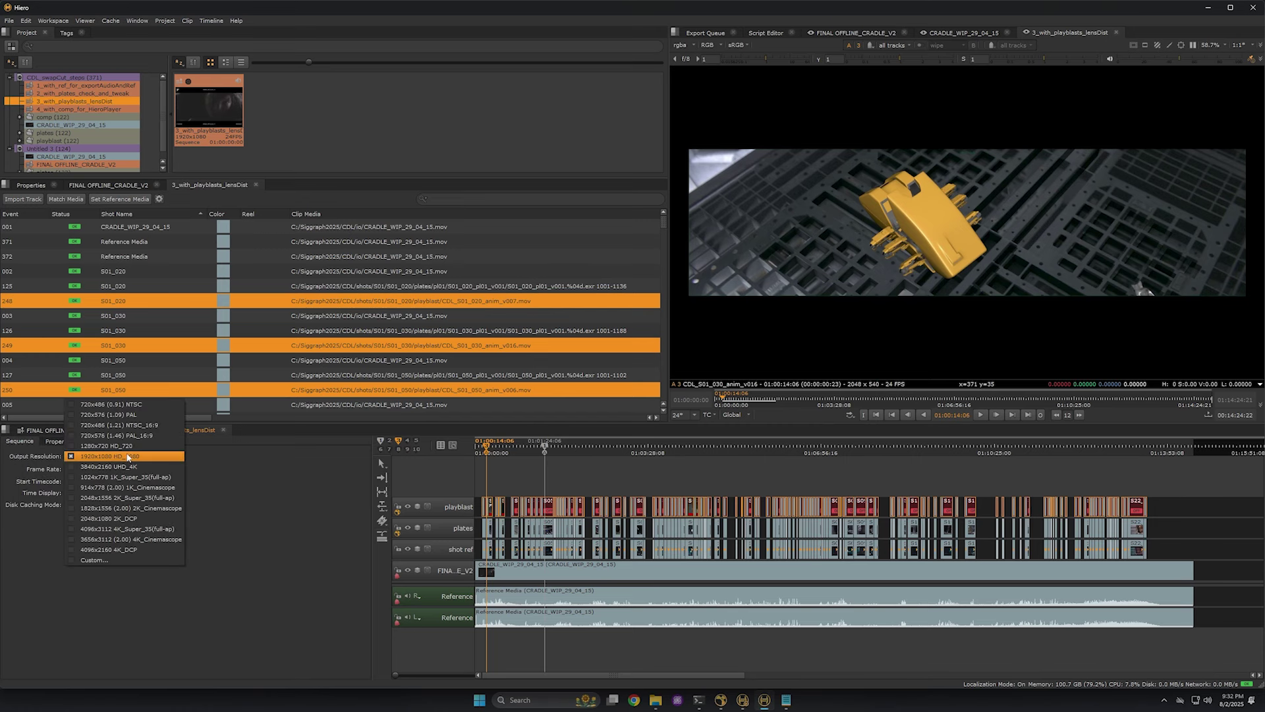
{"action": "left_click", "coordinate": [116, 562]}
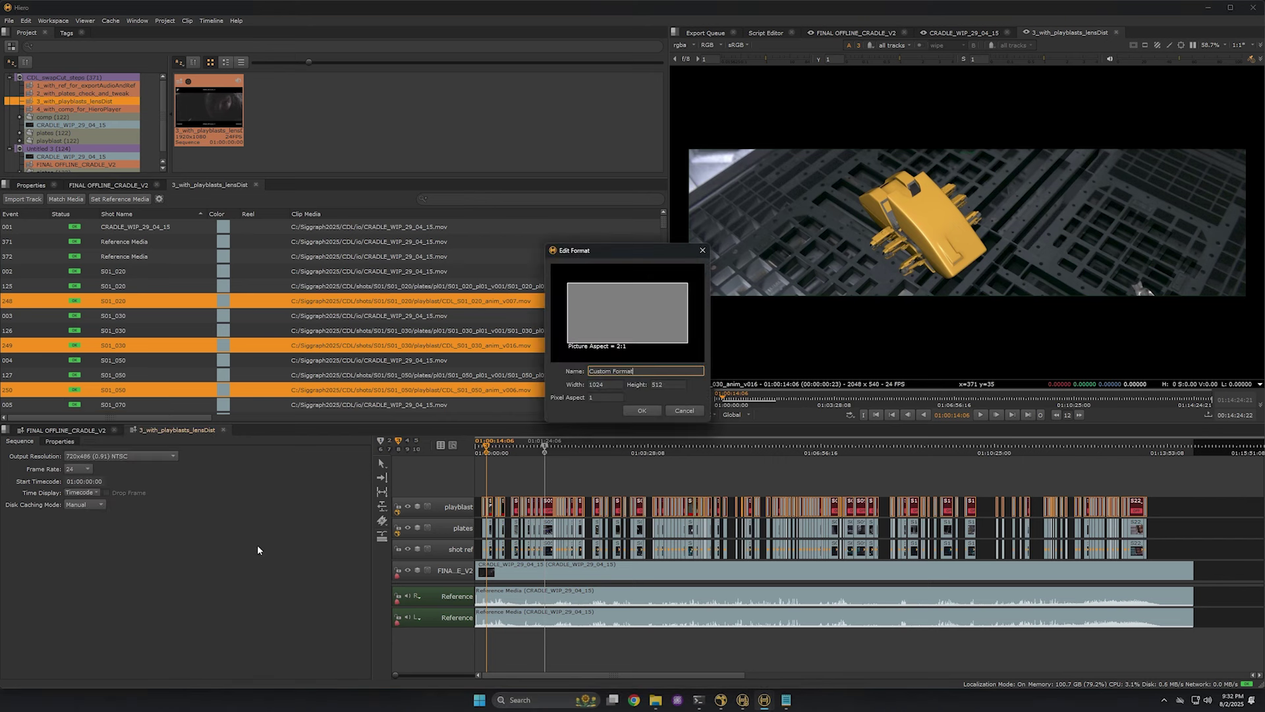
{"action": "triple_click", "coordinate": [633, 371]}
{"action": "key", "text": "BackSpace"}
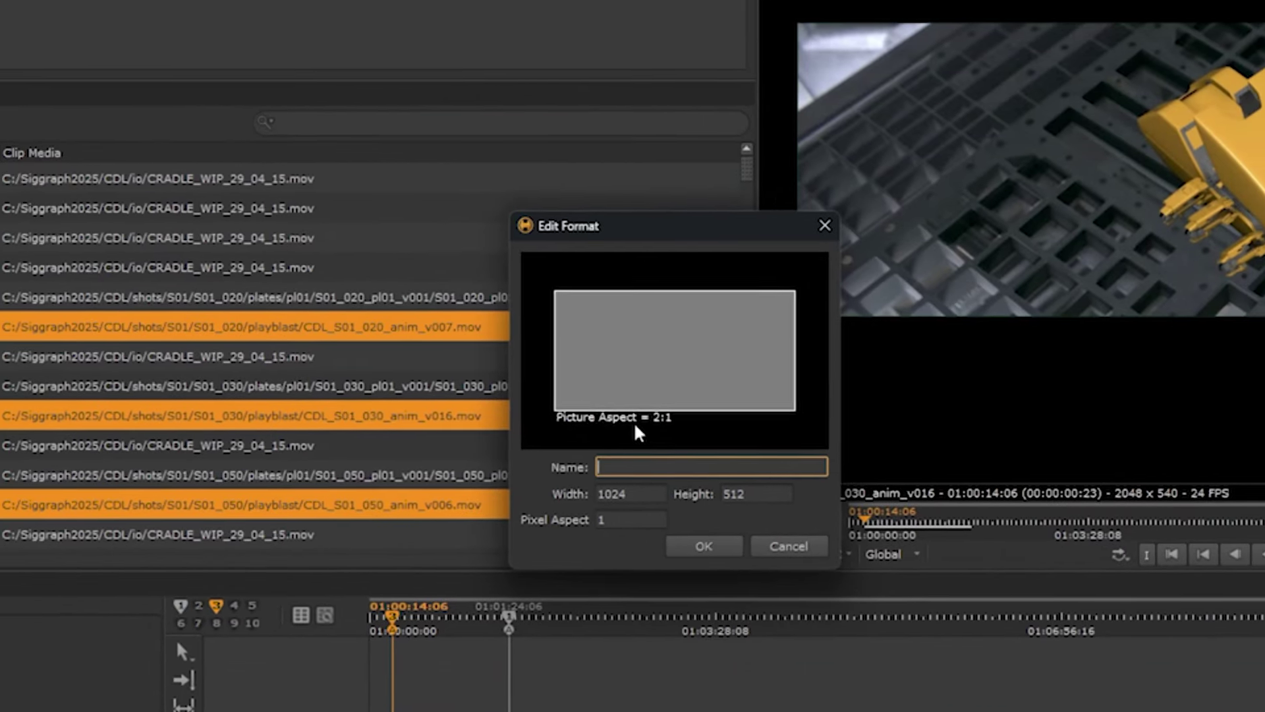
{"action": "type", "text": "CDL_2k"}
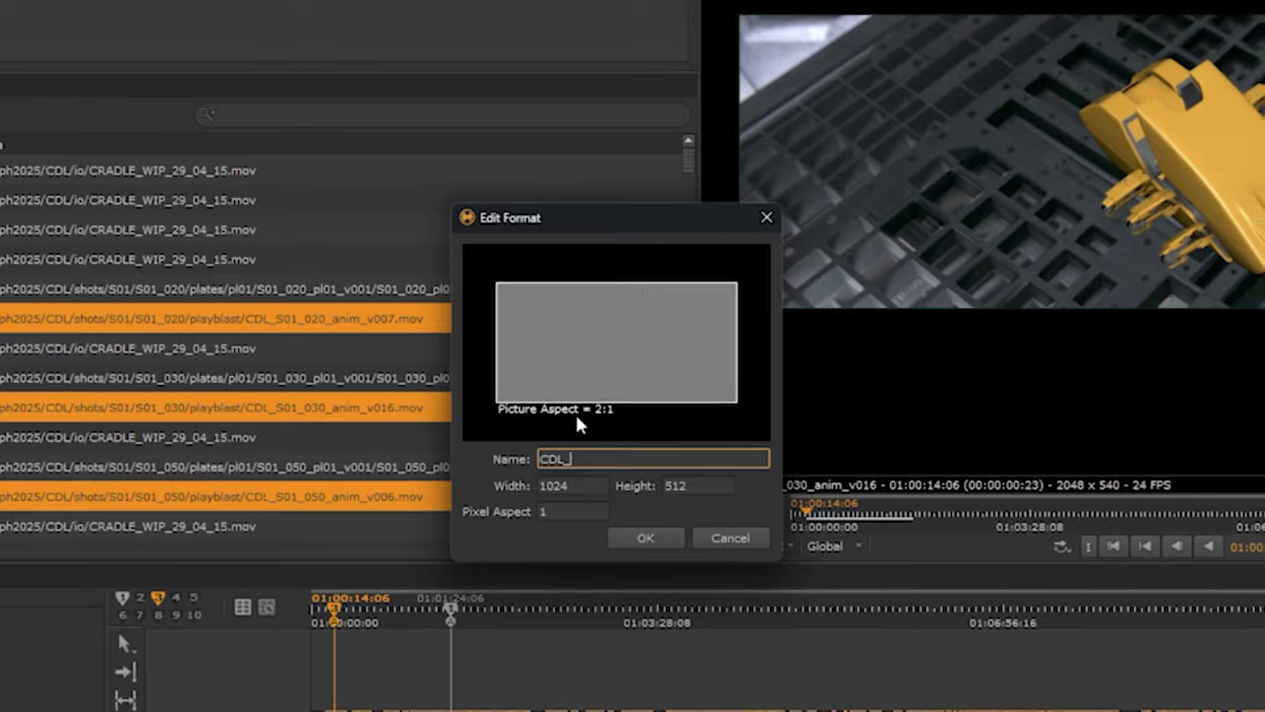
{"action": "left_click", "coordinate": [567, 486]}
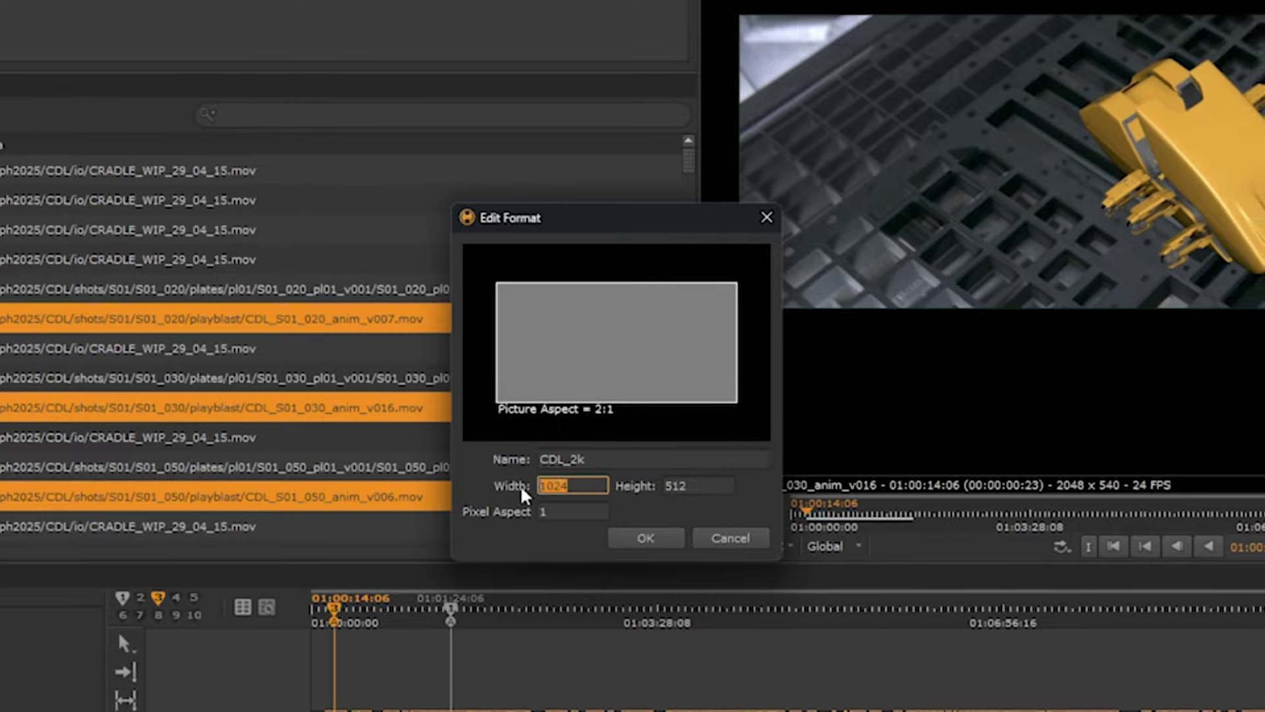
{"action": "type", "text": "2580"}
{"action": "key", "text": "Tab"}
{"action": "type", "text": "1080"}
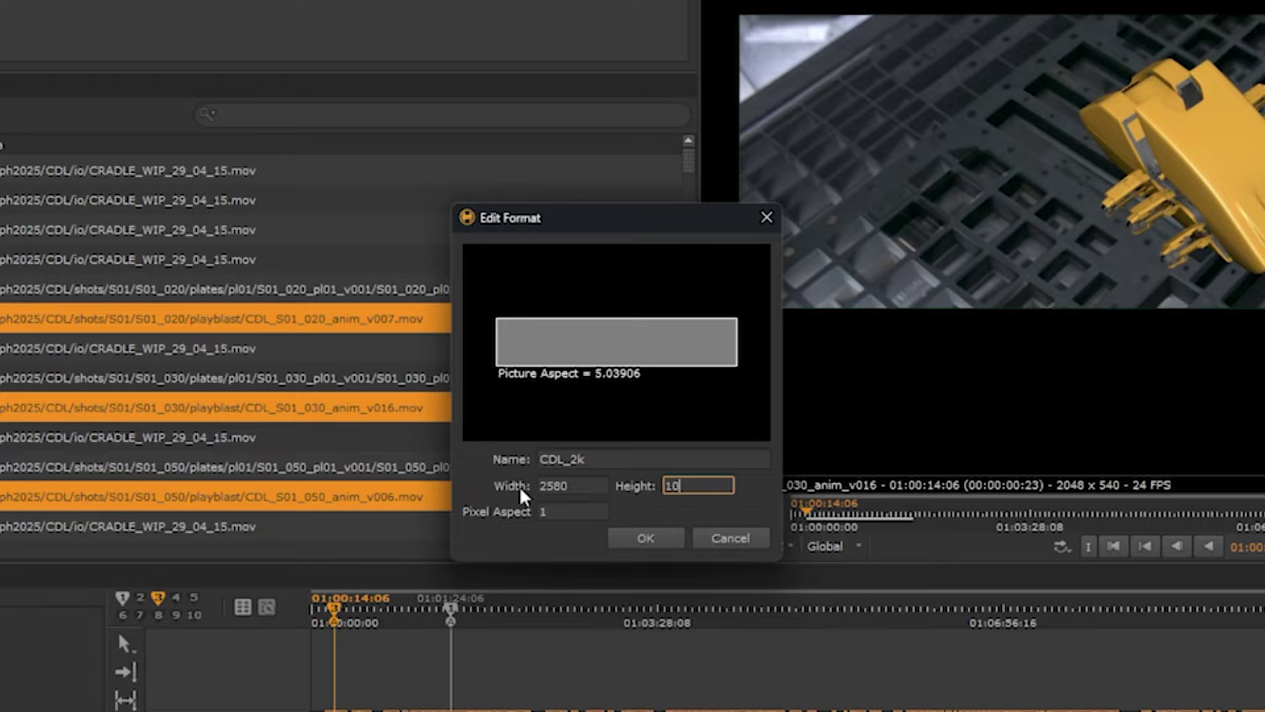
{"action": "key", "text": "Tab"}
{"action": "left_click", "coordinate": [638, 539]}
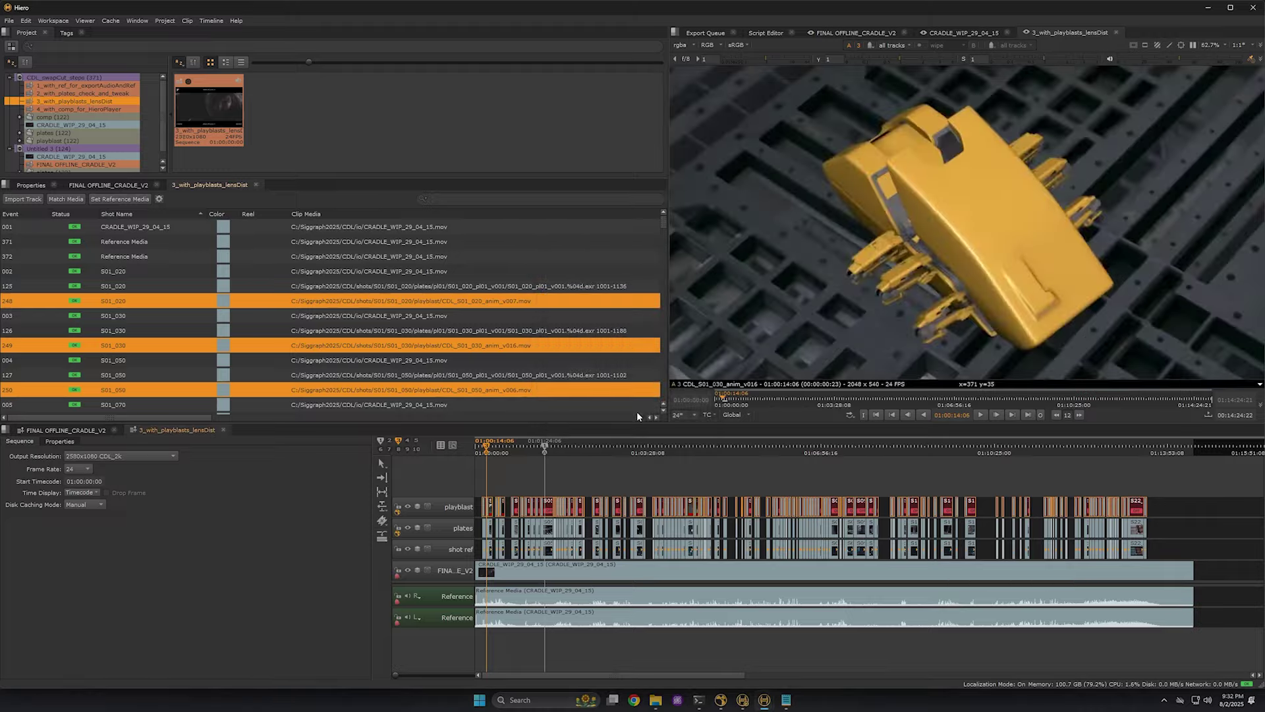
Set the resize type to Width for all clips on the tracks below playblast.
{"action": "left_click_drag", "start_coordinate": [1215, 572], "coordinate": [381, 527]}
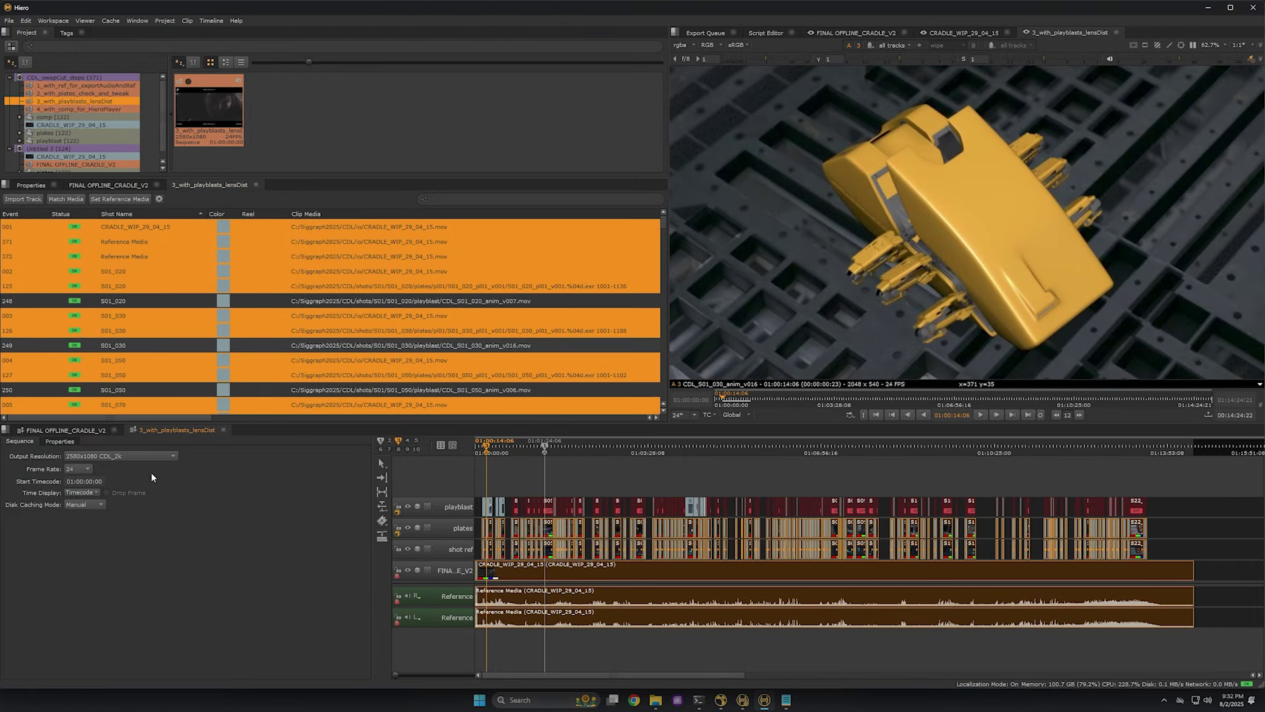
{"action": "left_click", "coordinate": [59, 441]}
{"action": "left_click", "coordinate": [71, 471]}
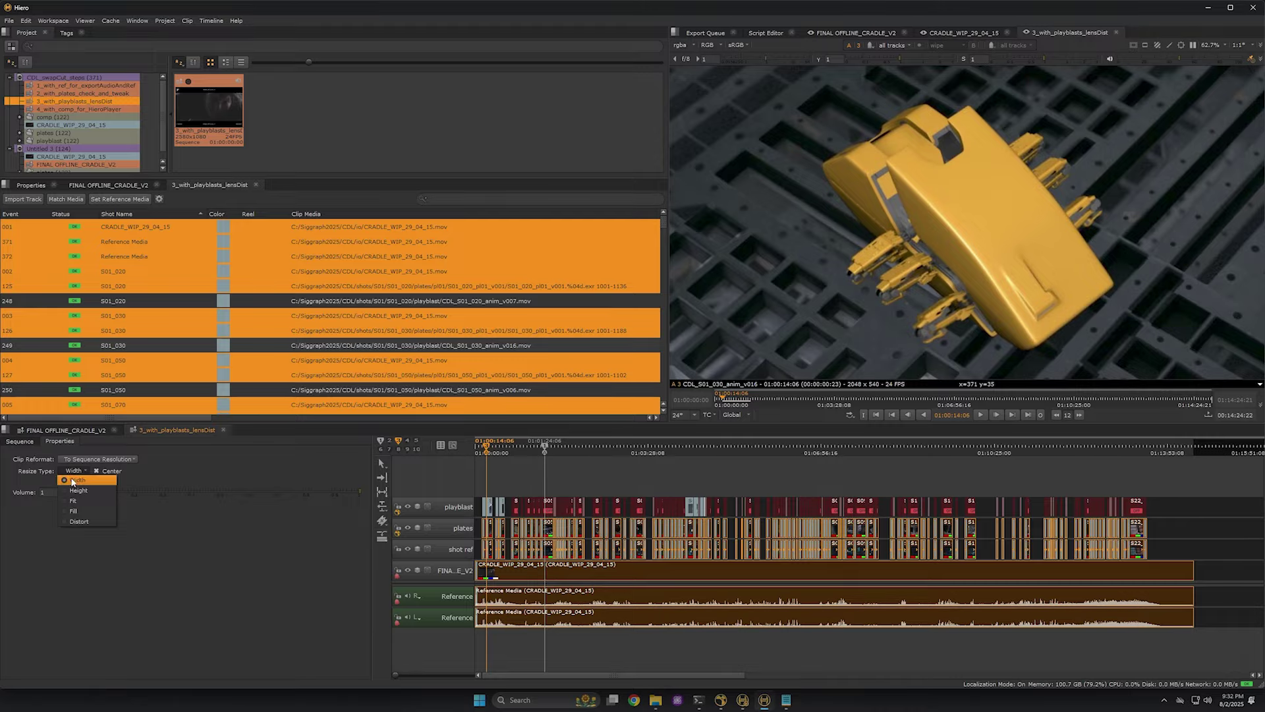
{"action": "left_click", "coordinate": [70, 477]}
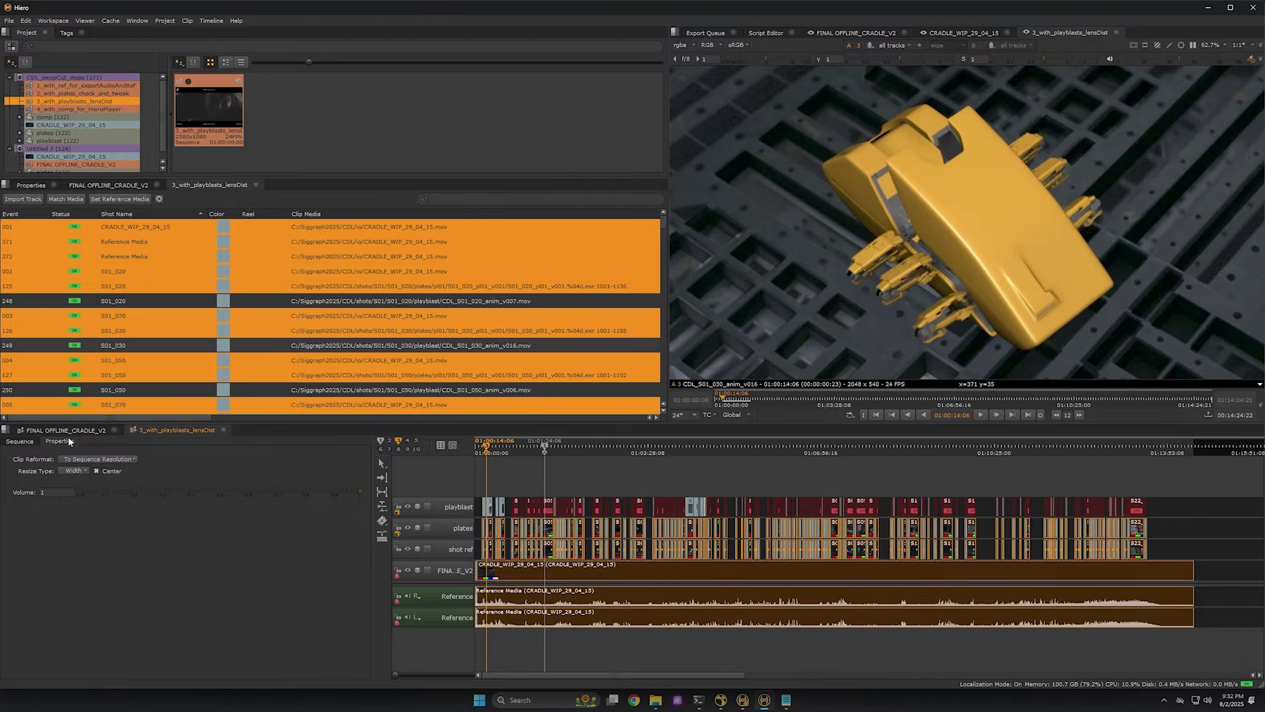
{"action": "left_click", "coordinate": [29, 439]}
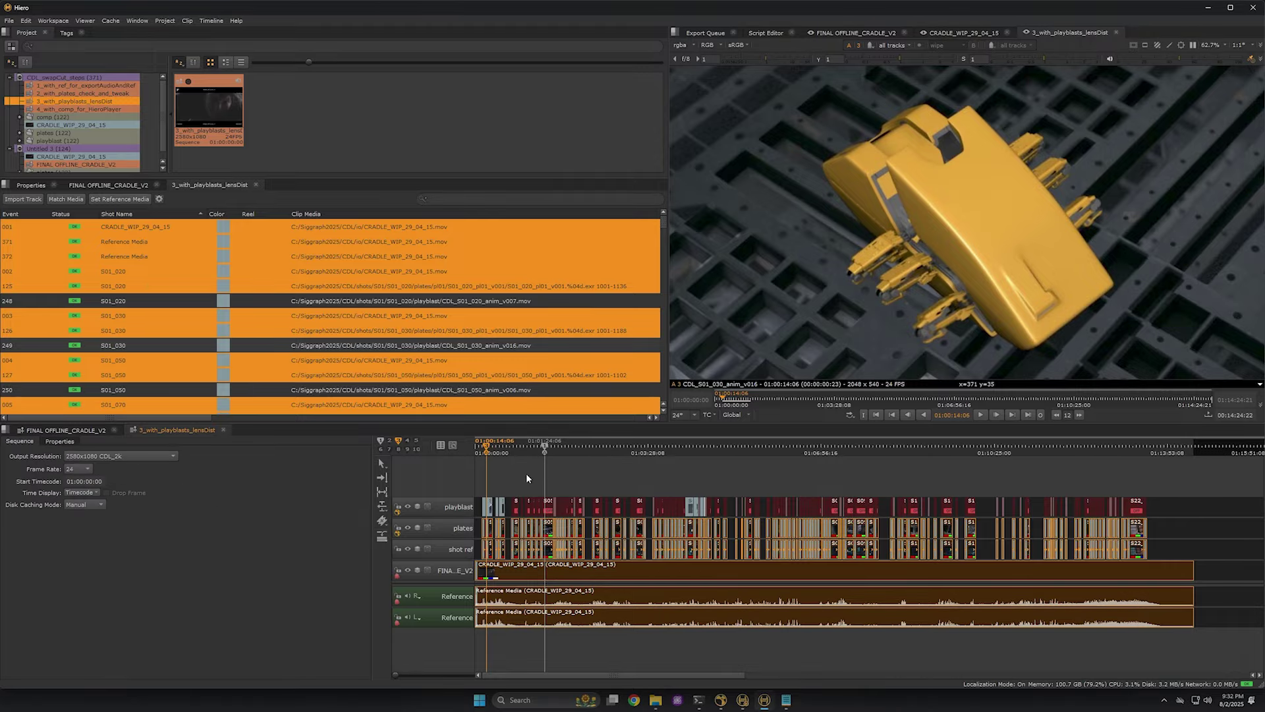
Check the framing at the new resolution on the offline reference and on the S01_020 and S01_030 playblasts.
{"action": "left_click", "coordinate": [565, 476]}
{"action": "left_click_drag", "start_coordinate": [486, 453], "coordinate": [496, 448]}
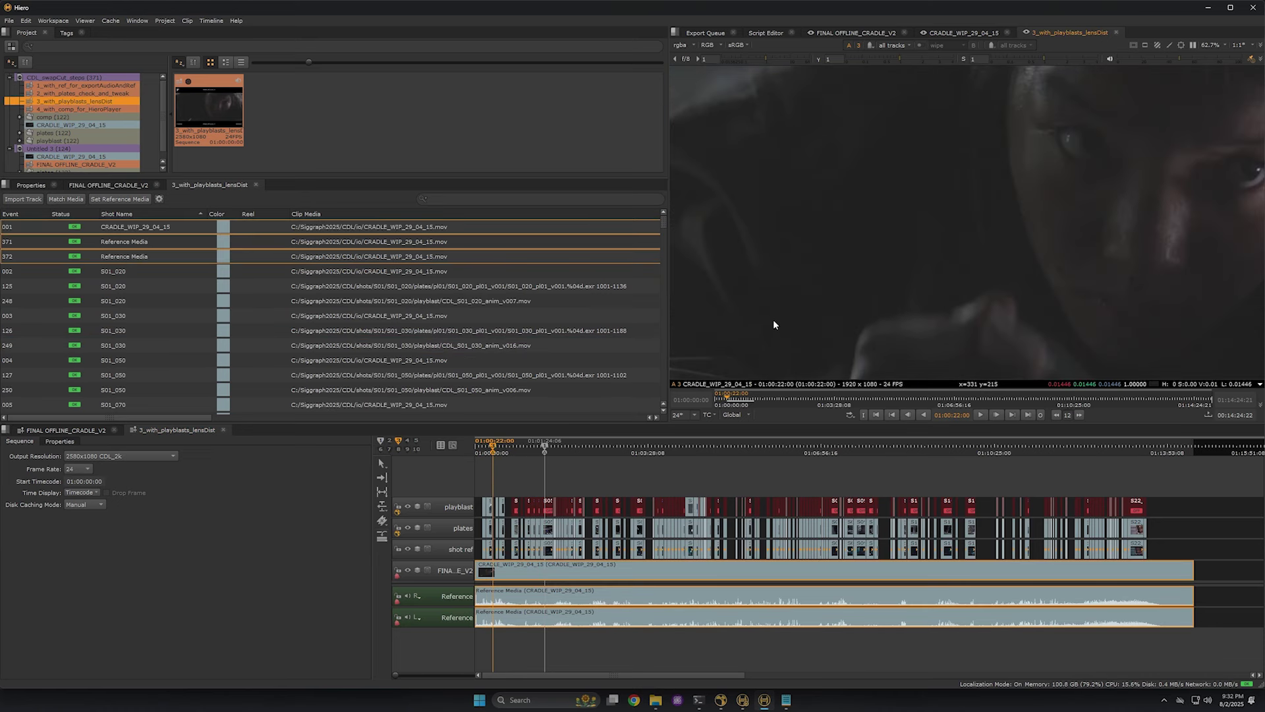
{"action": "scroll", "coordinate": [773, 316], "scroll_direction": "down", "scroll_amount": 3}
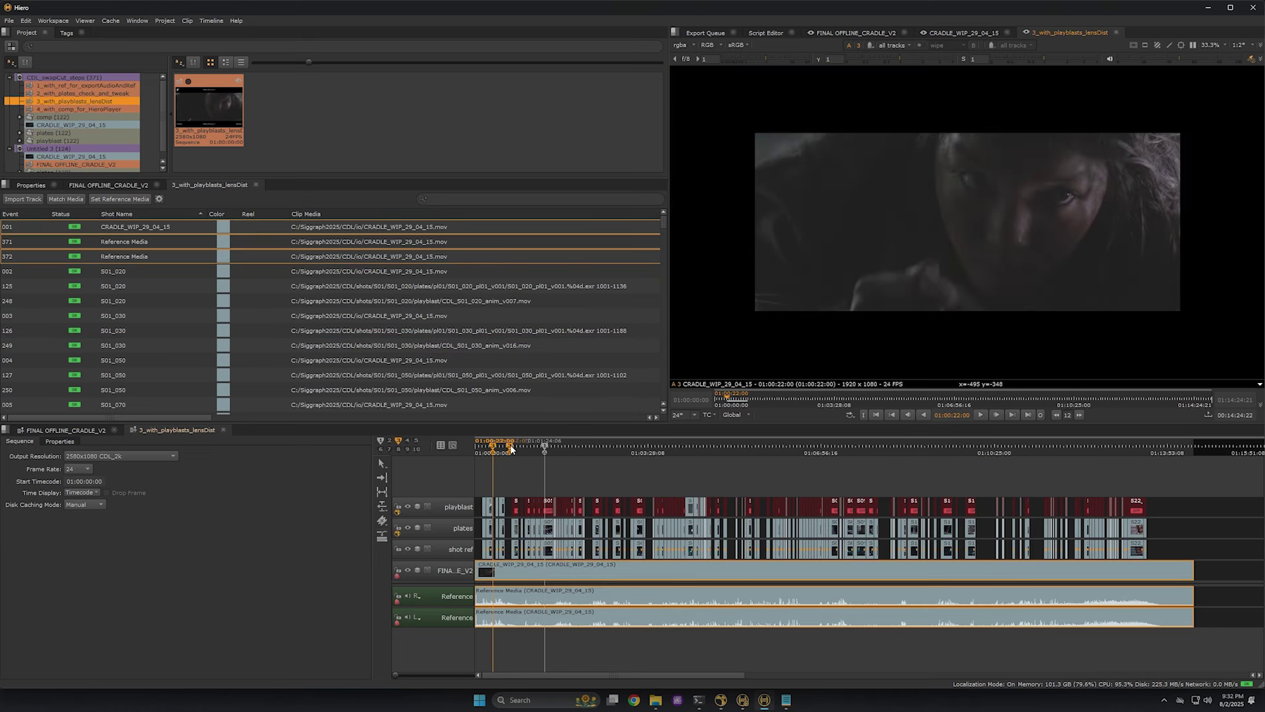
{"action": "scroll", "coordinate": [501, 448], "scroll_direction": "up", "scroll_amount": 5}
{"action": "left_click", "coordinate": [585, 448]}
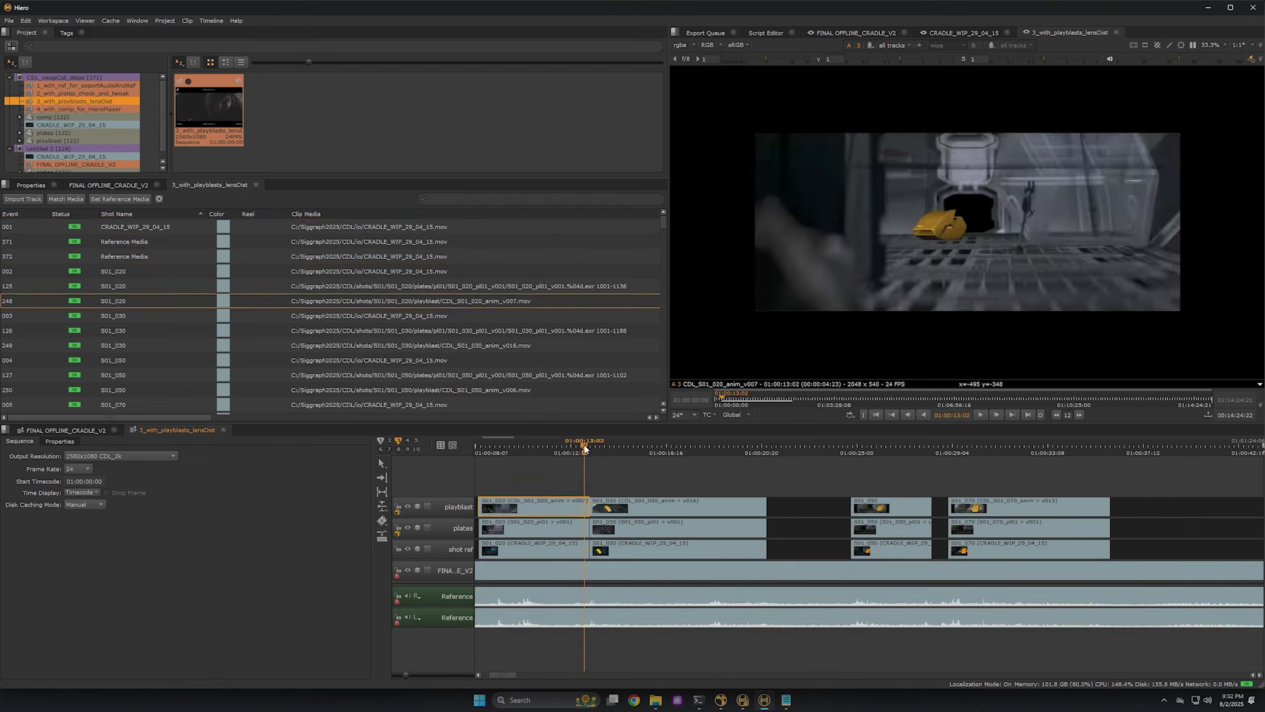
{"action": "left_click_drag", "start_coordinate": [585, 449], "coordinate": [630, 448]}
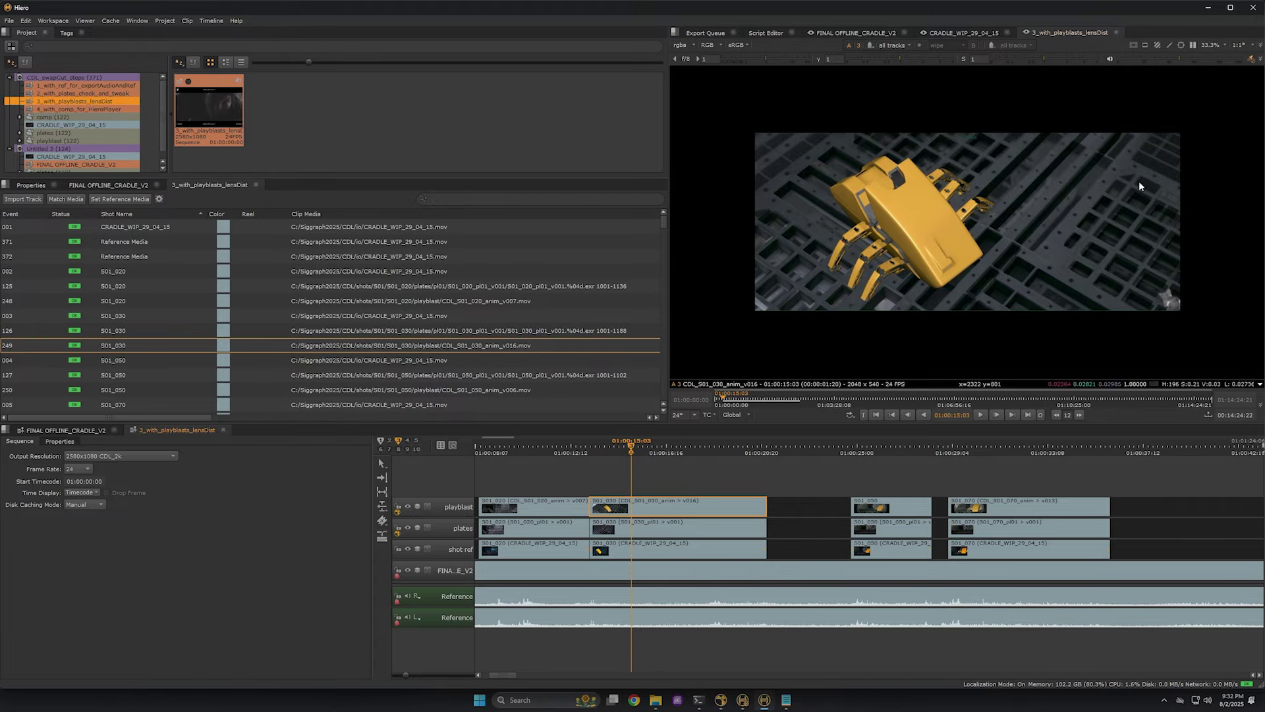
Add a LensDistortion soft effect to the S01_030 playblast clip.
{"action": "left_click", "coordinate": [382, 537]}
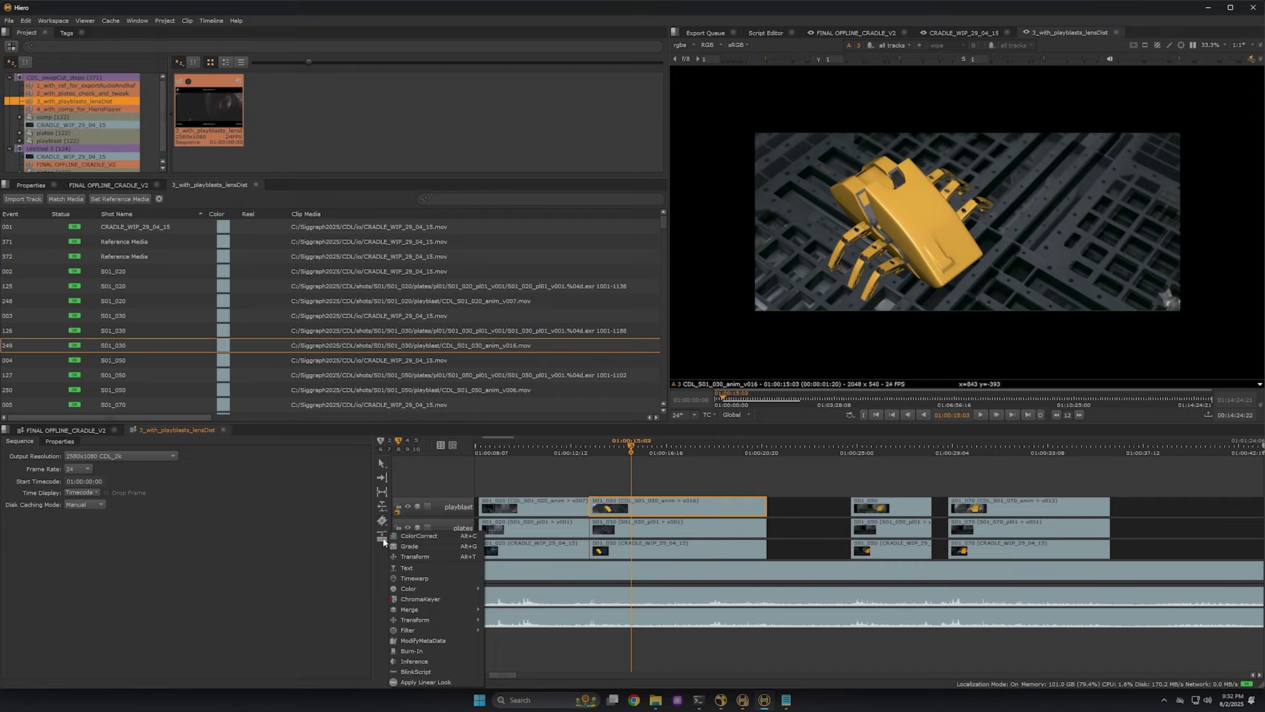
{"action": "mouse_move", "coordinate": [461, 623]}
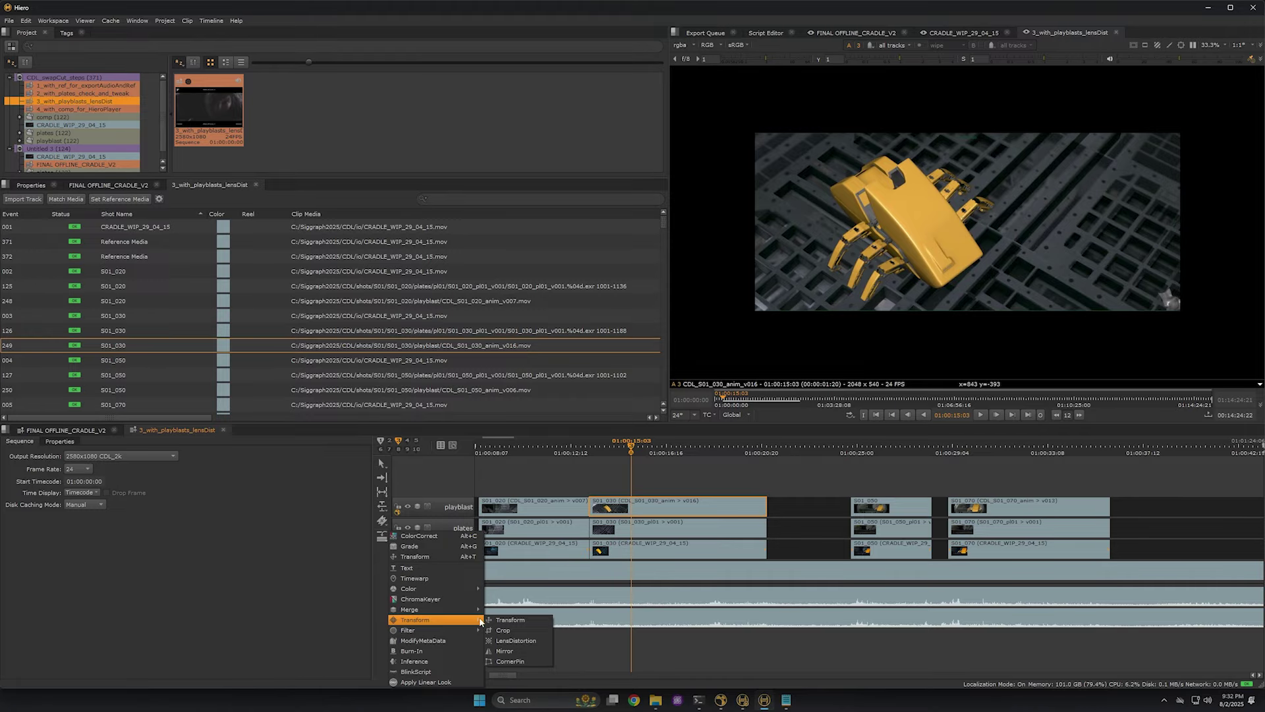
{"action": "left_click", "coordinate": [508, 642]}
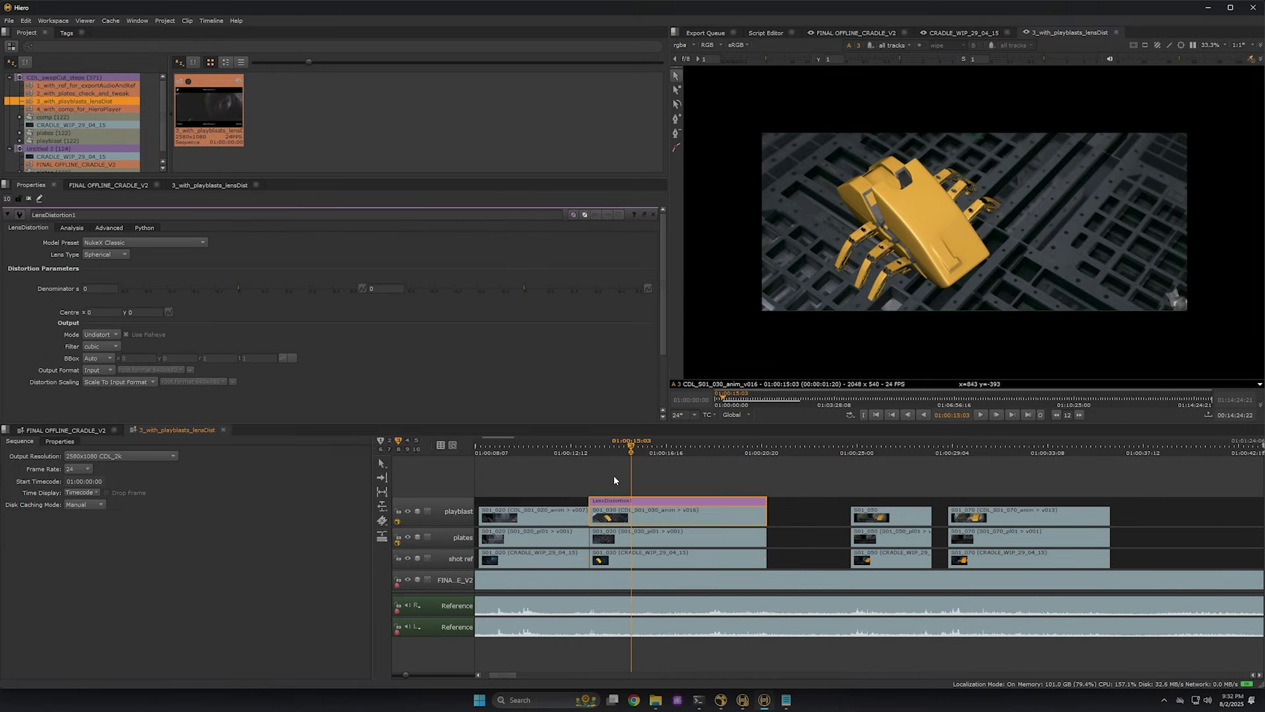
{"action": "scroll", "coordinate": [457, 269], "scroll_direction": "down", "scroll_amount": 1}
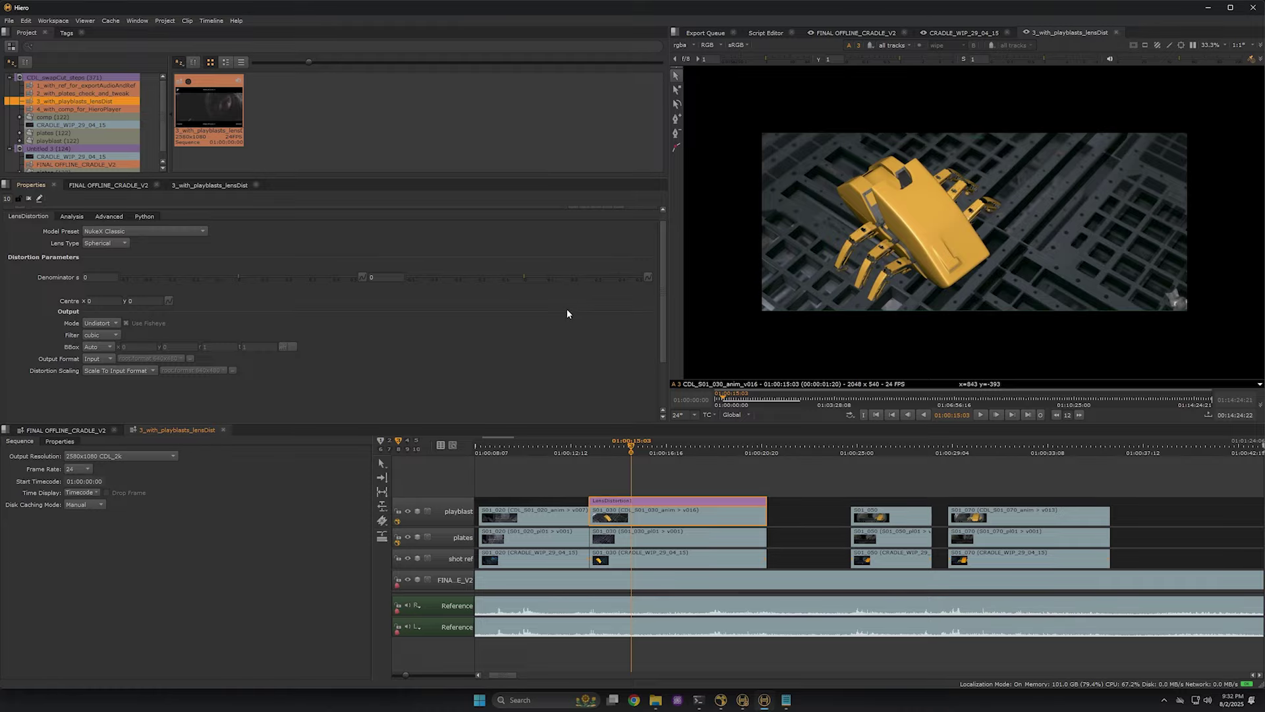
{"action": "scroll", "coordinate": [124, 287], "scroll_direction": "up", "scroll_amount": 1}
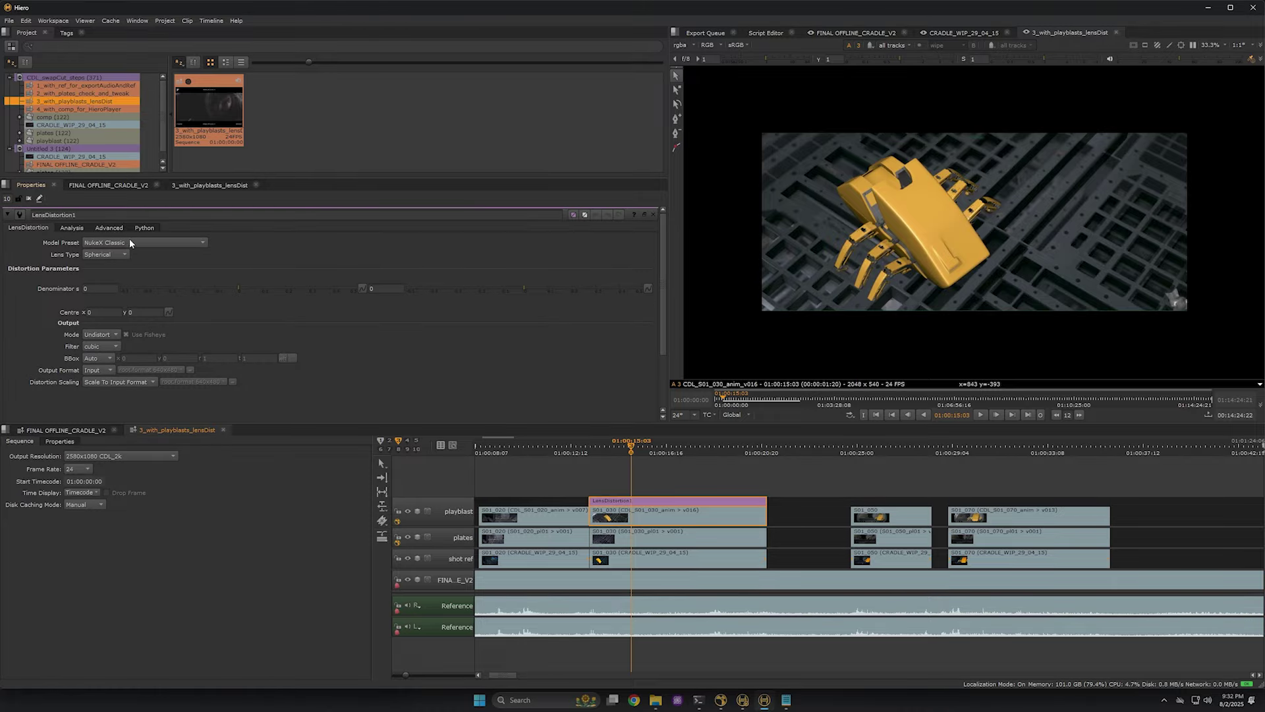
Review the 3DEqualizer options among the lens distortion model presets, and remove the LensDistortion effect from the S01_030 playblast.
{"action": "left_click", "coordinate": [129, 240]}
{"action": "mouse_move", "coordinate": [143, 274]}
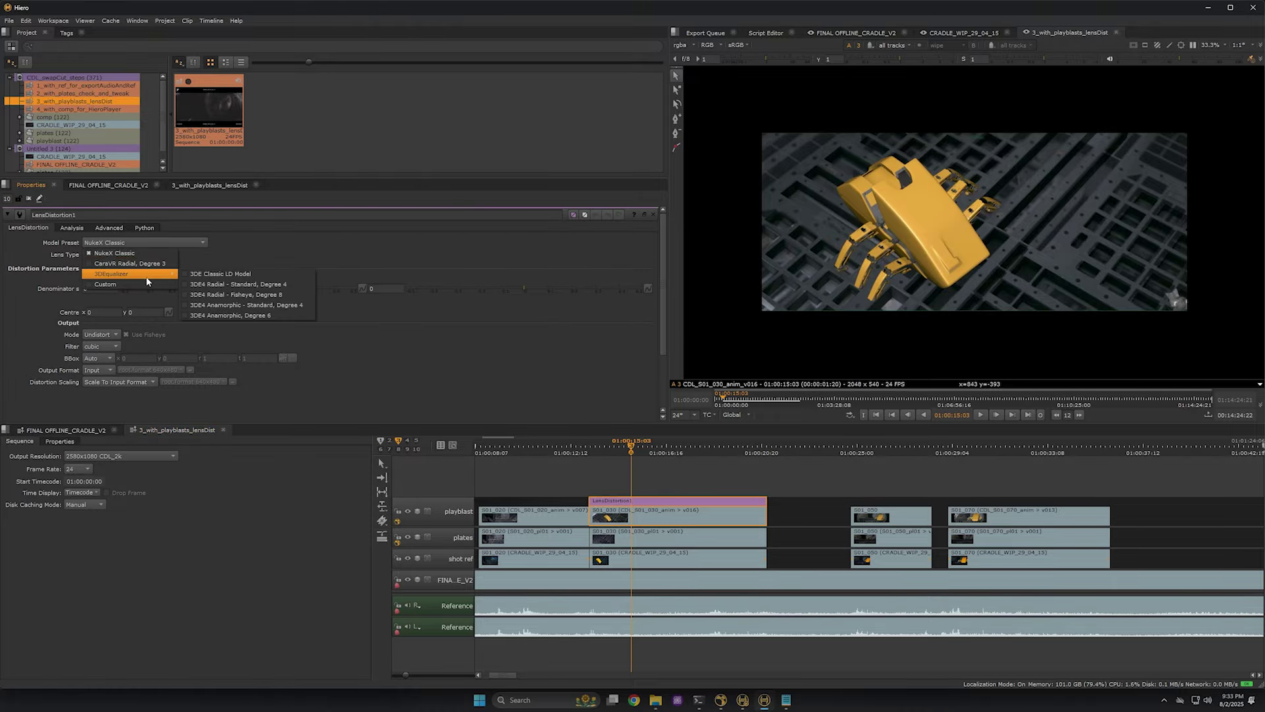
{"action": "left_click", "coordinate": [358, 259]}
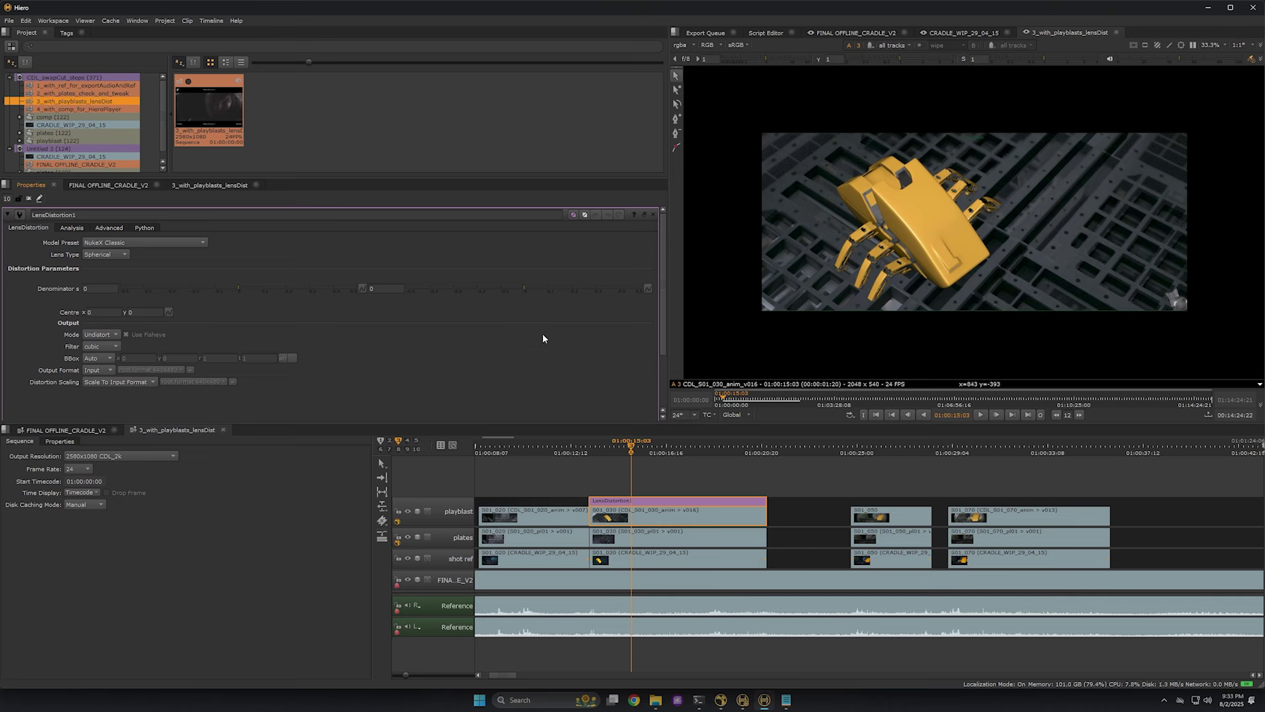
{"action": "scroll", "coordinate": [548, 379], "scroll_direction": "down", "scroll_amount": 2}
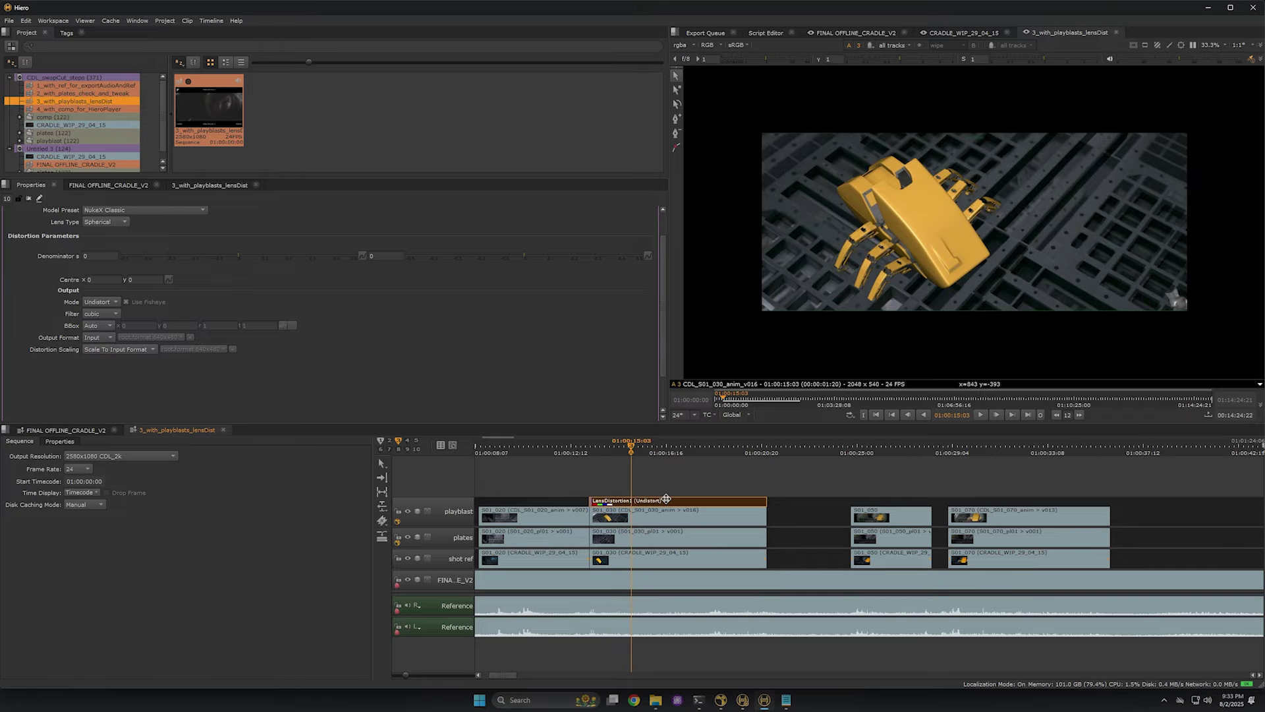
{"action": "key", "text": "shift+z"}
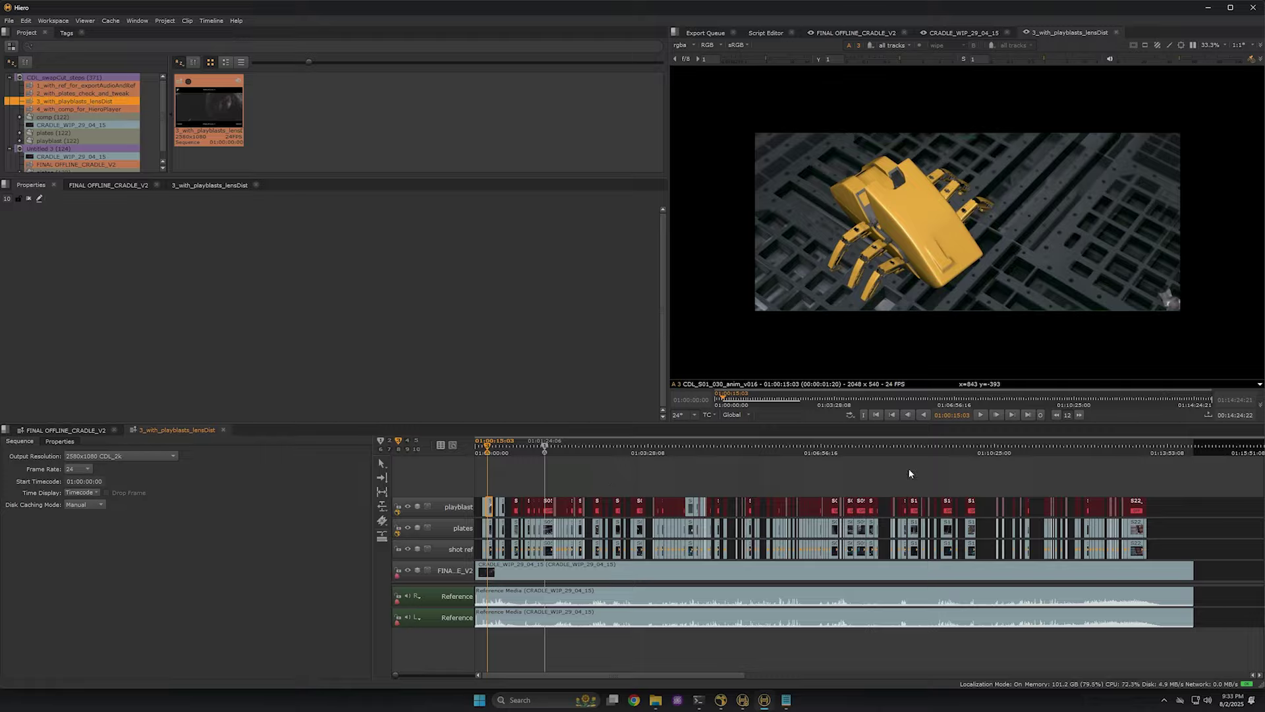
Open the 4_with_comp_for_HieroPlayer sequence and review the list of available soft effects.
{"action": "left_click", "coordinate": [93, 110]}
{"action": "double_click", "coordinate": [93, 112]}
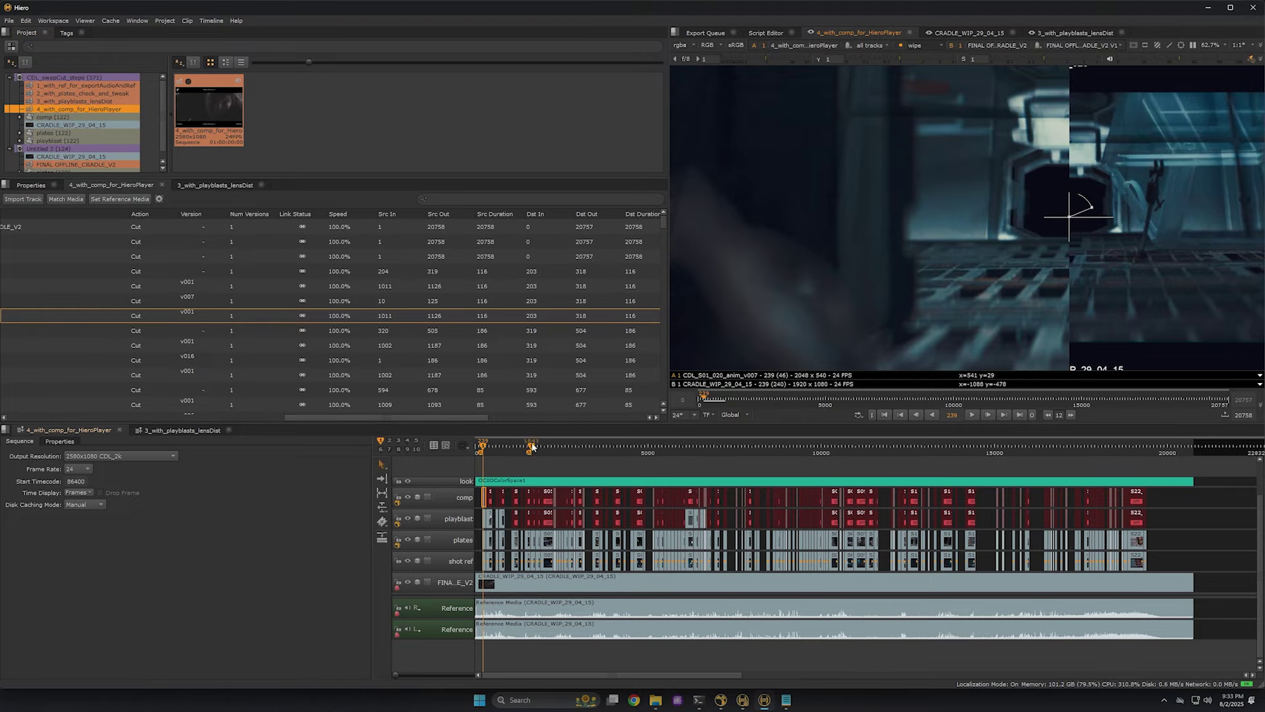
{"action": "left_click", "coordinate": [382, 538]}
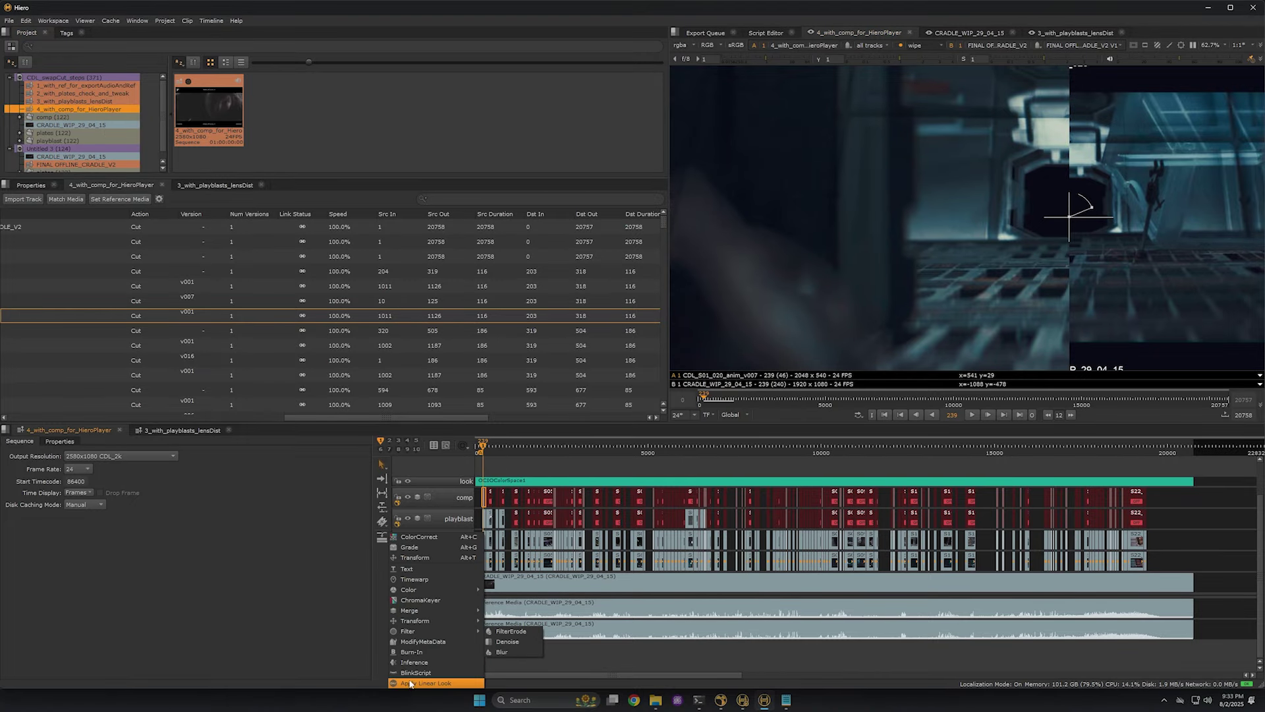
{"action": "left_click", "coordinate": [336, 614]}
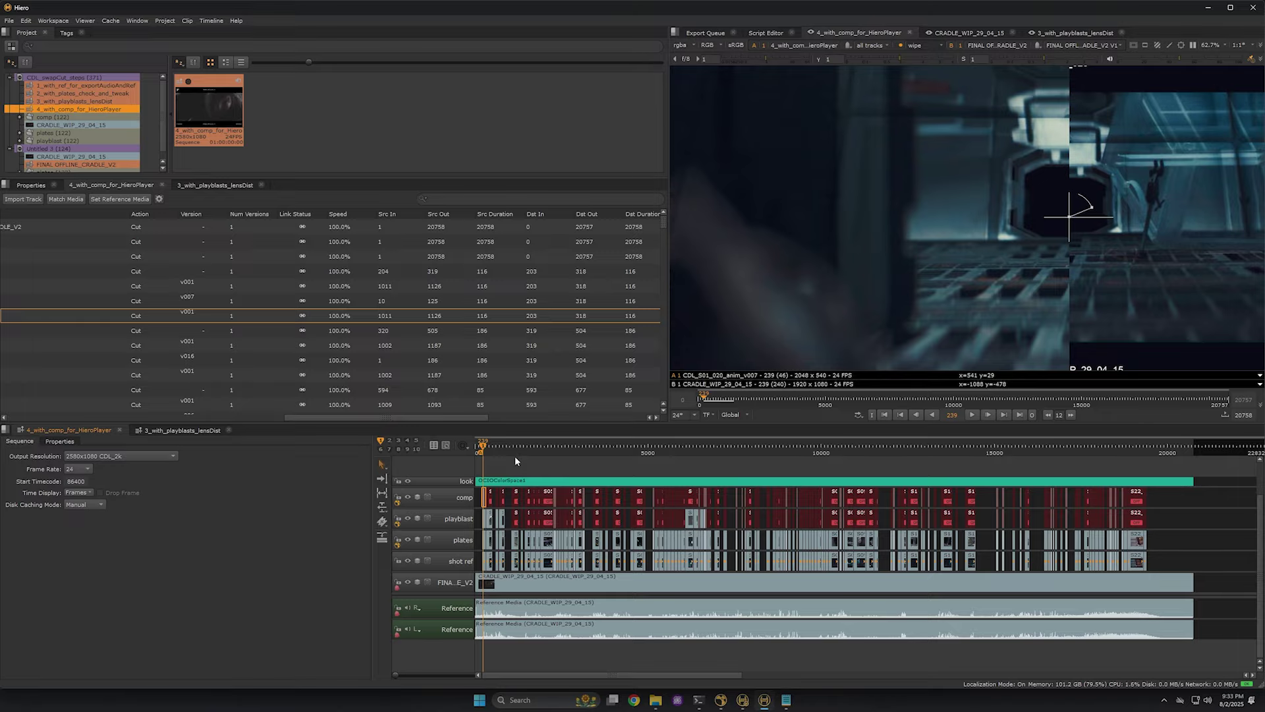
{"action": "scroll", "coordinate": [515, 457], "scroll_direction": "up", "scroll_amount": 5}
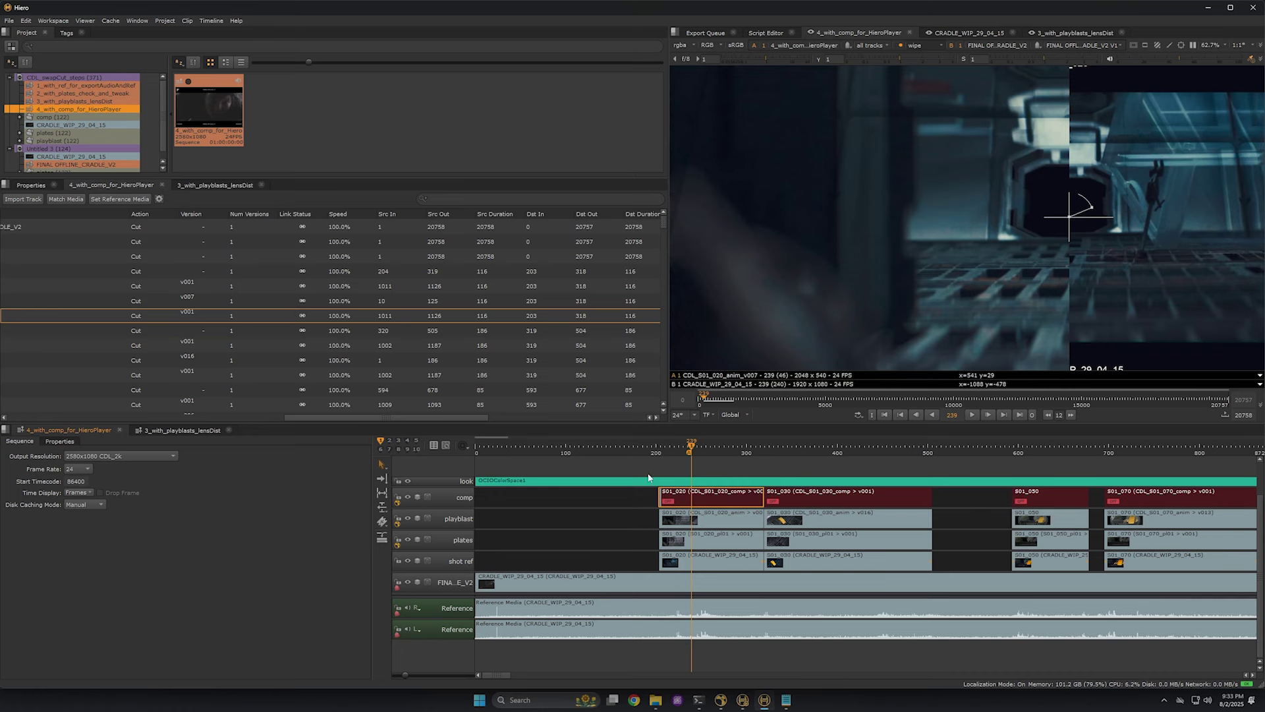
{"action": "scroll", "coordinate": [580, 461], "scroll_direction": "down", "scroll_amount": 2}
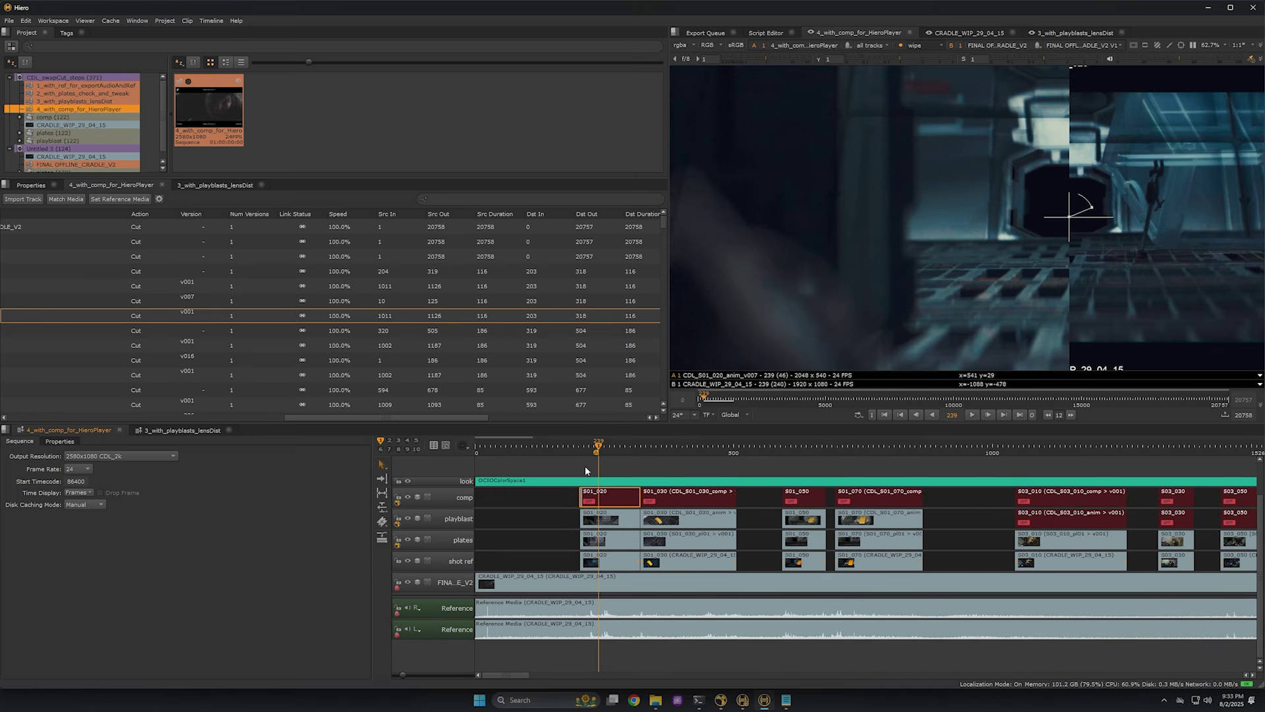
{"action": "scroll", "coordinate": [573, 472], "scroll_direction": "down", "scroll_amount": 2}
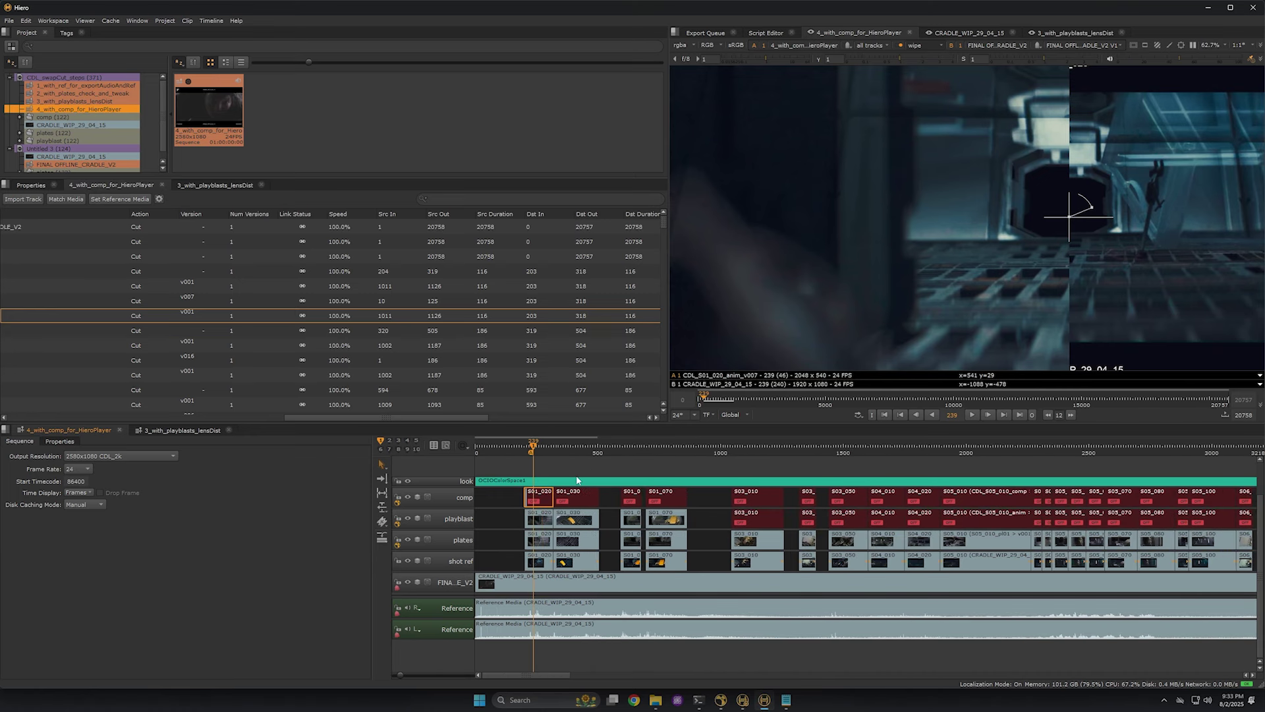
Save the project under the new name CDL_swapCut_MASTER.hrox in the work_files folder.
{"action": "key", "text": "ctrl+shift+s"}
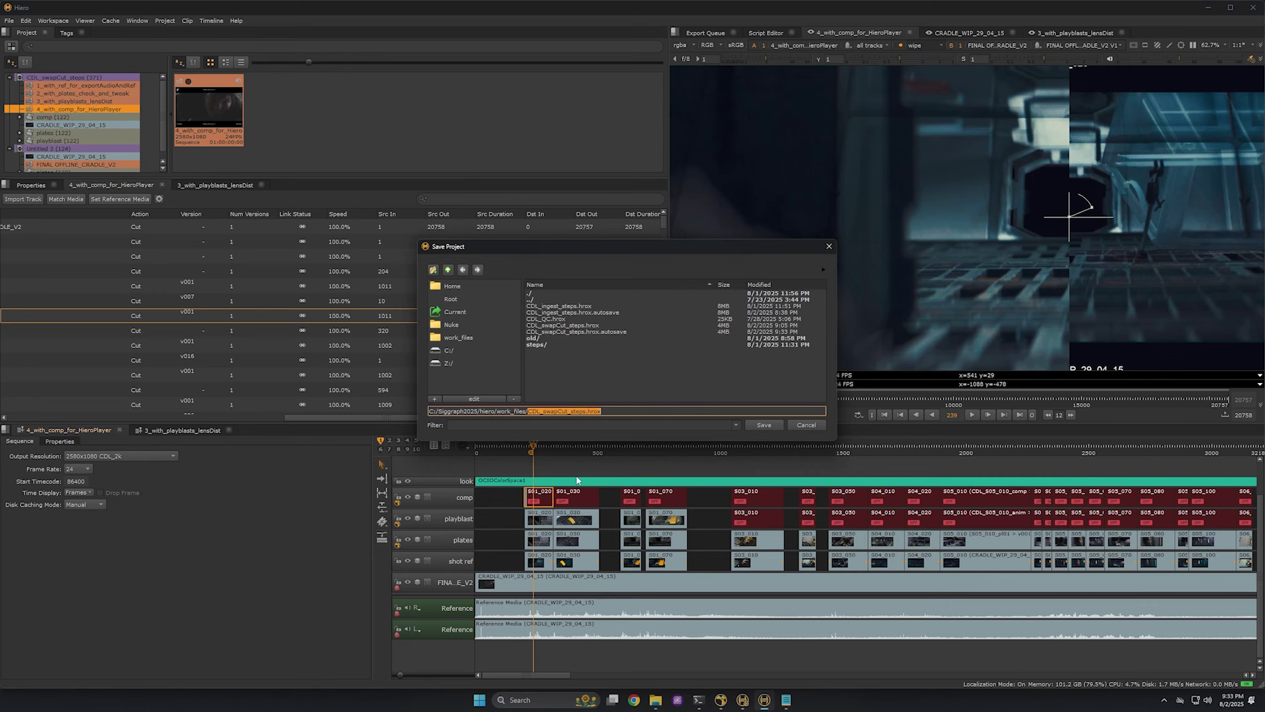
{"action": "key", "text": "Left"}
{"action": "key", "text": "Left"}
{"action": "key", "text": "Left"}
{"action": "key", "text": "Left"}
{"action": "key", "text": "Left"}
{"action": "key", "text": "Left"}
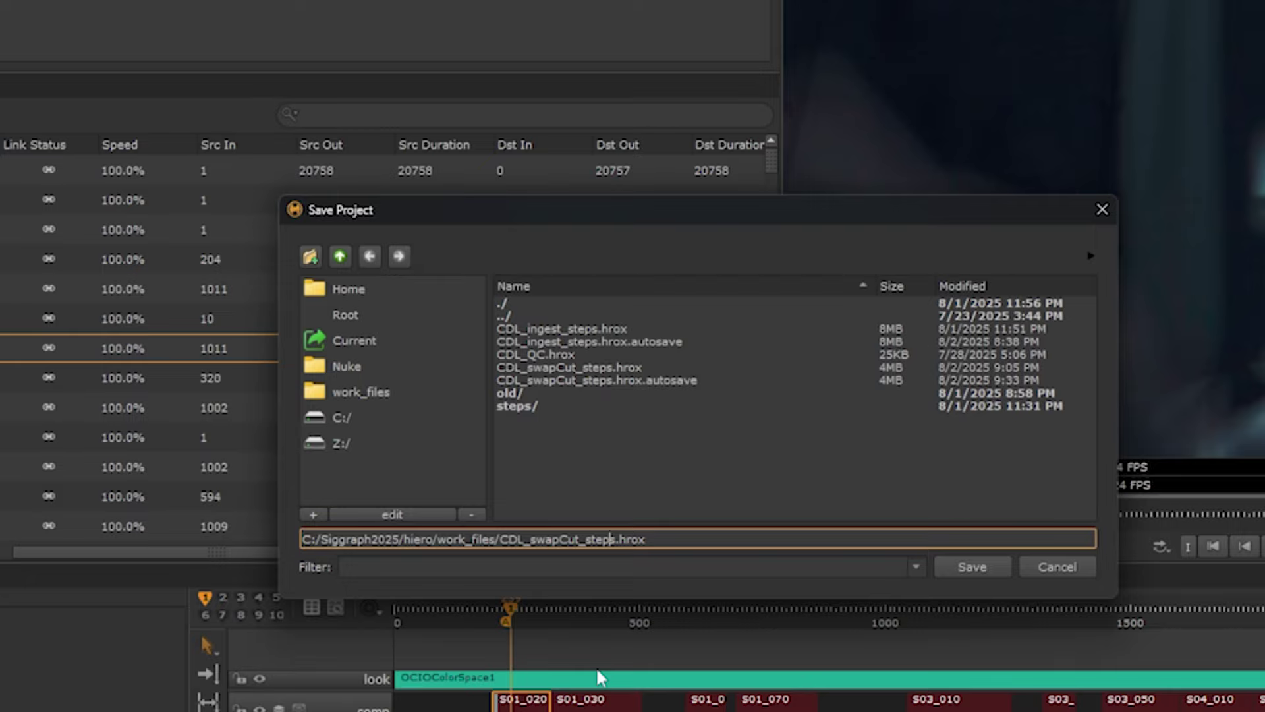
{"action": "key", "text": "shift+Left"}
{"action": "key", "text": "shift+Left"}
{"action": "key", "text": "shift+Left"}
{"action": "key", "text": "shift+Left"}
{"action": "key", "text": "BackSpace"}
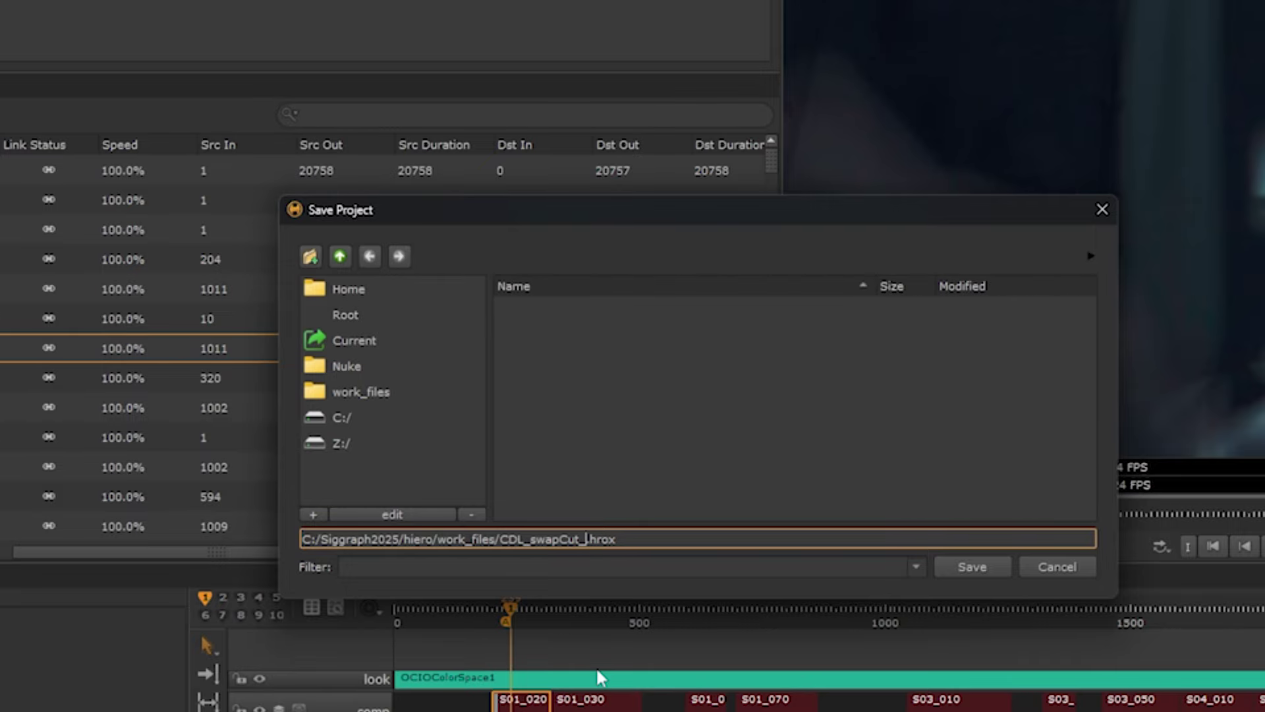
{"action": "type", "text": "MASTER"}
{"action": "key", "text": "Return"}
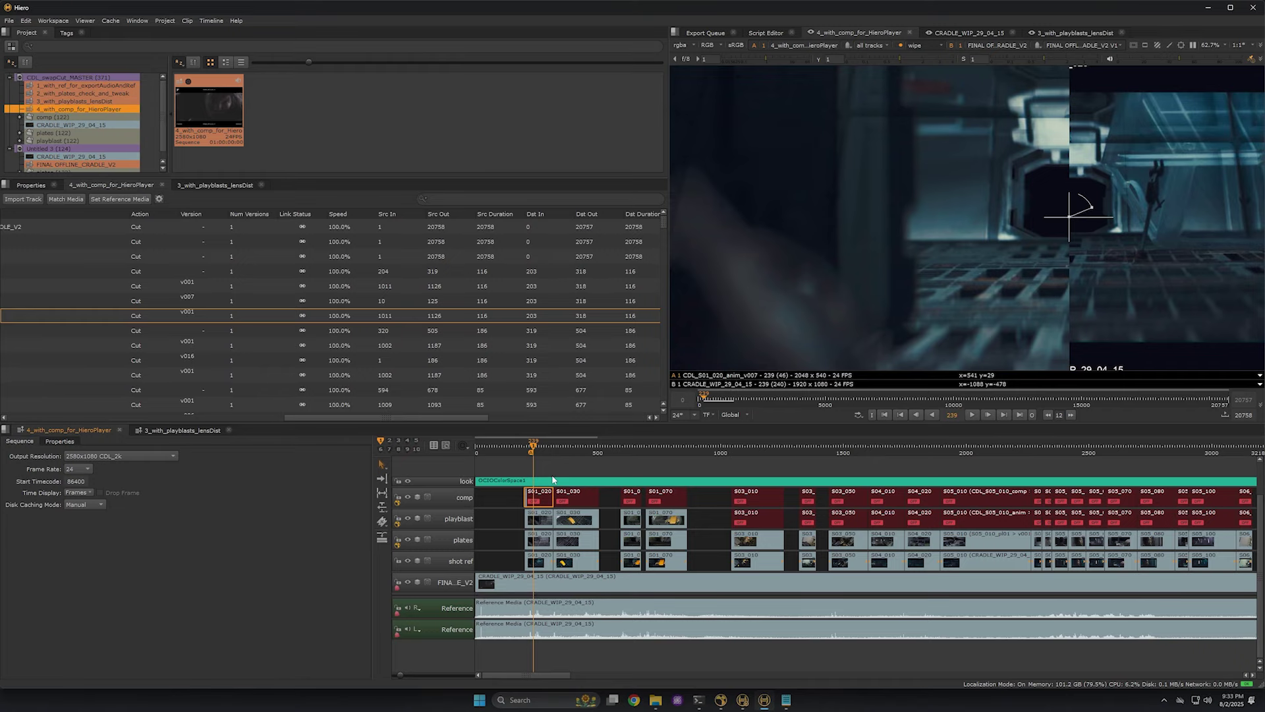
Go to frame 429 in shot S01_030 and turn off the viewer's wipe comparison.
{"action": "left_click", "coordinate": [580, 449]}
{"action": "scroll", "coordinate": [896, 283], "scroll_direction": "down", "scroll_amount": 3}
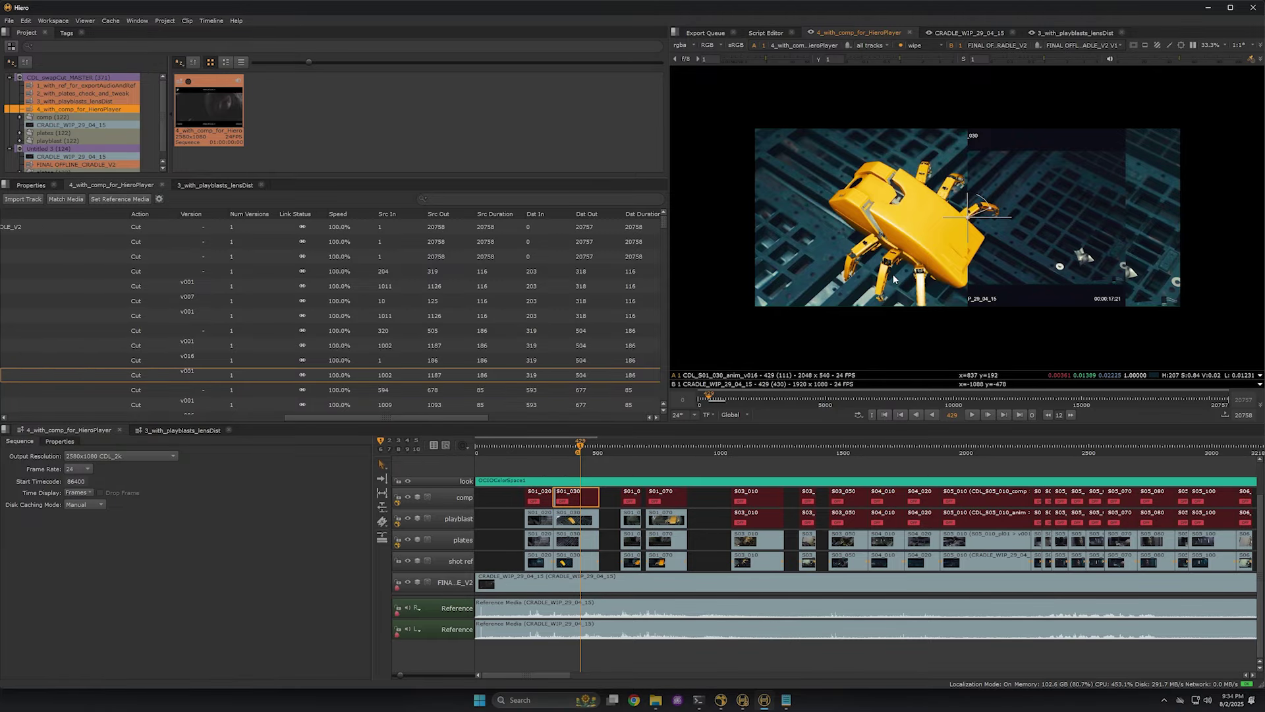
{"action": "key", "text": "w"}
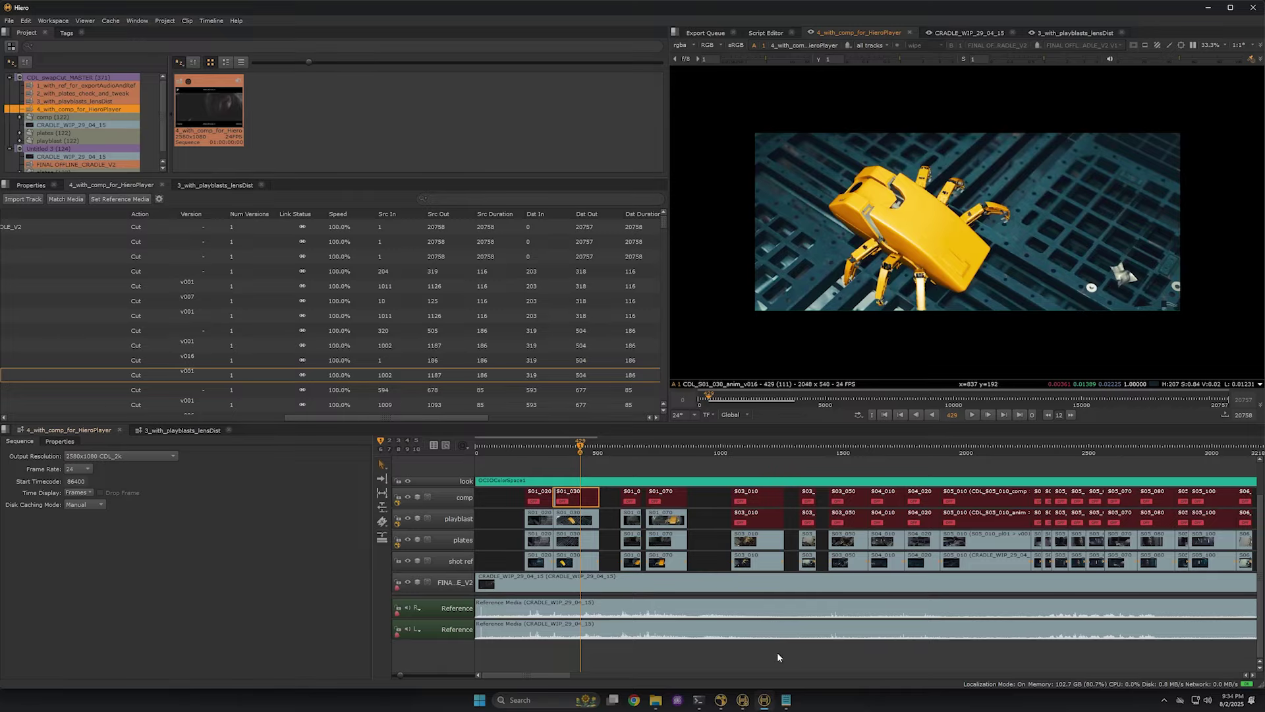
Switch to HieroPlayer, open the CDL_swapCut_MASTER.hrox project and open its 4_with_comp_for_HieroPlayer sequence.
{"action": "left_click", "coordinate": [744, 699]}
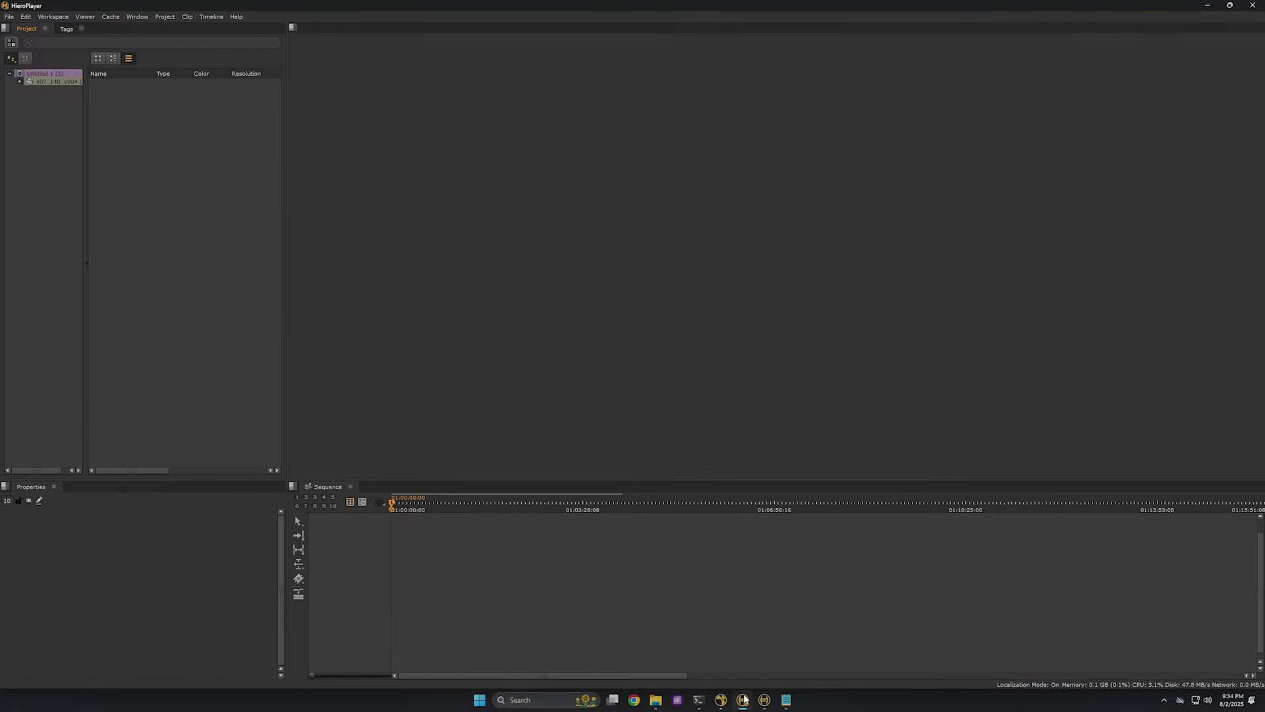
{"action": "key", "text": "ctrl+o"}
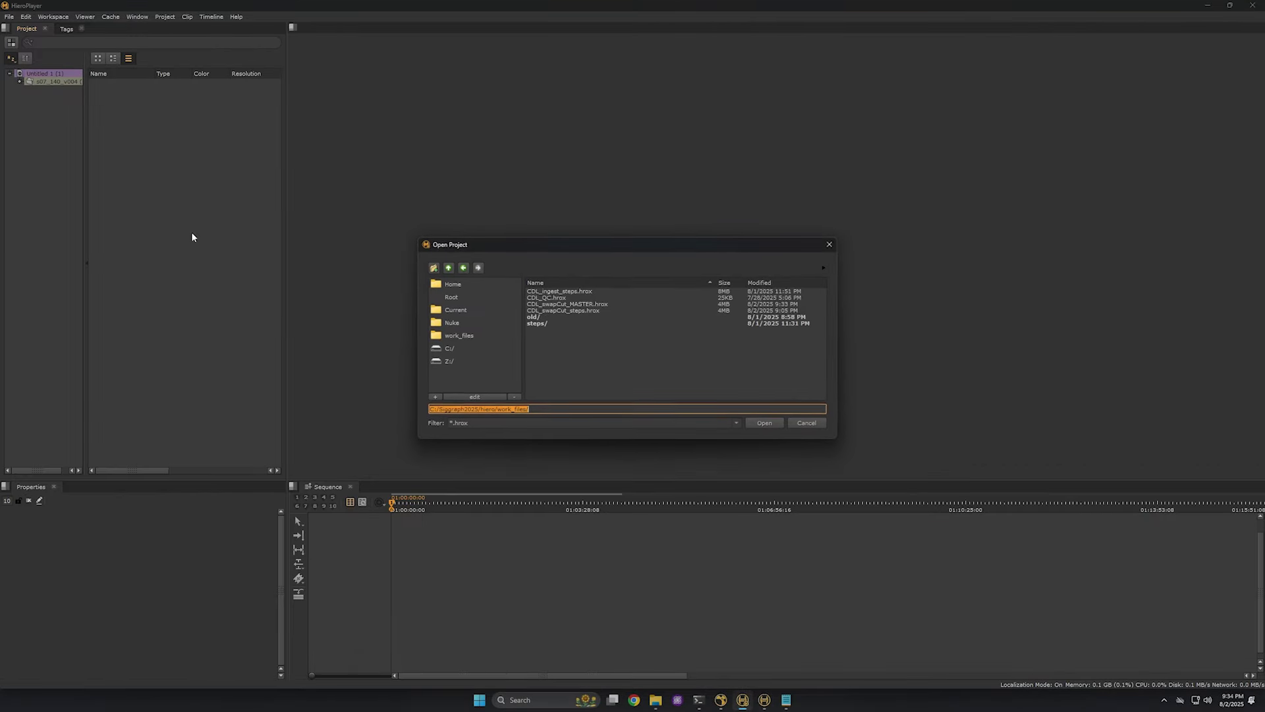
{"action": "double_click", "coordinate": [595, 305]}
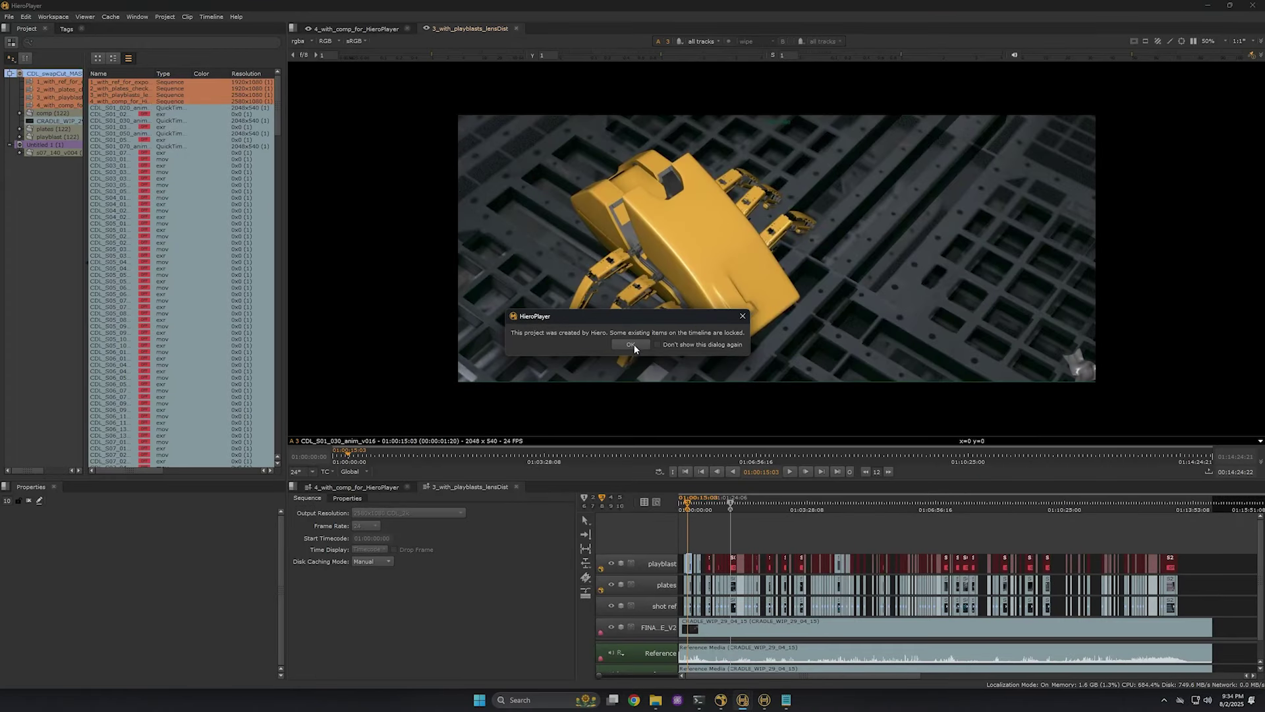
{"action": "left_click", "coordinate": [631, 343]}
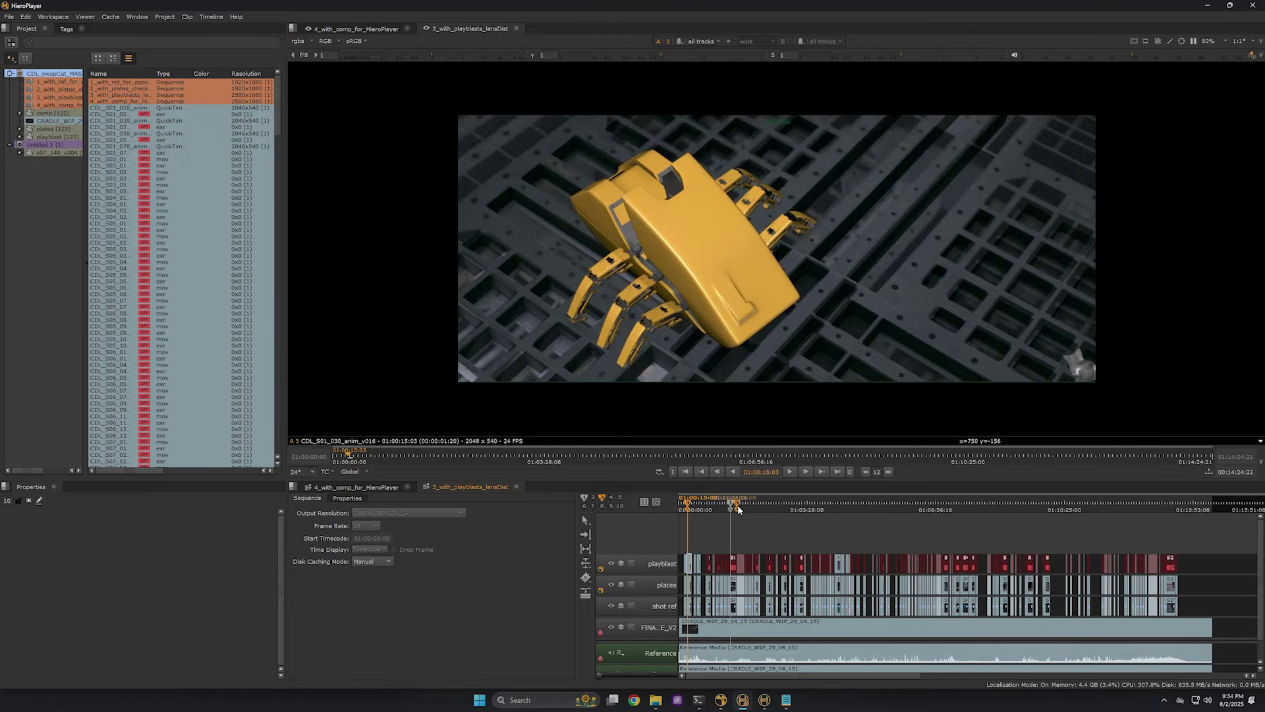
{"action": "scroll", "coordinate": [864, 532], "scroll_direction": "up", "scroll_amount": 5}
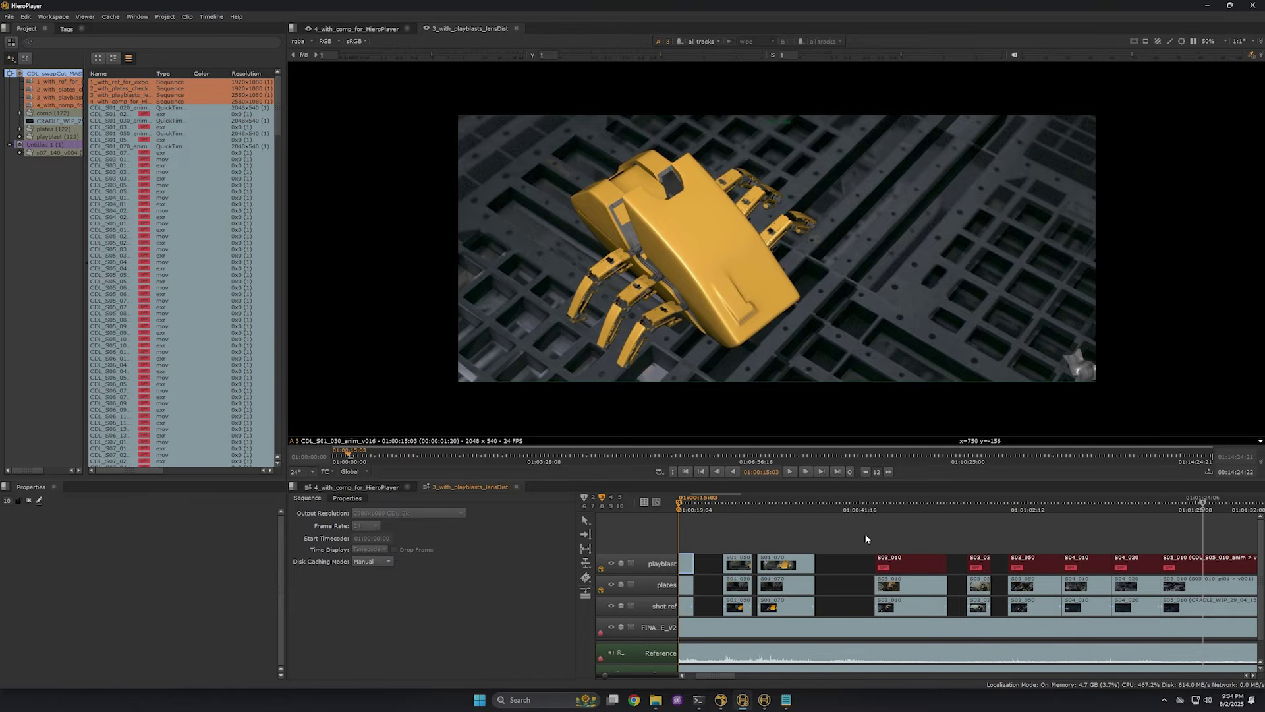
{"action": "left_click", "coordinate": [59, 106]}
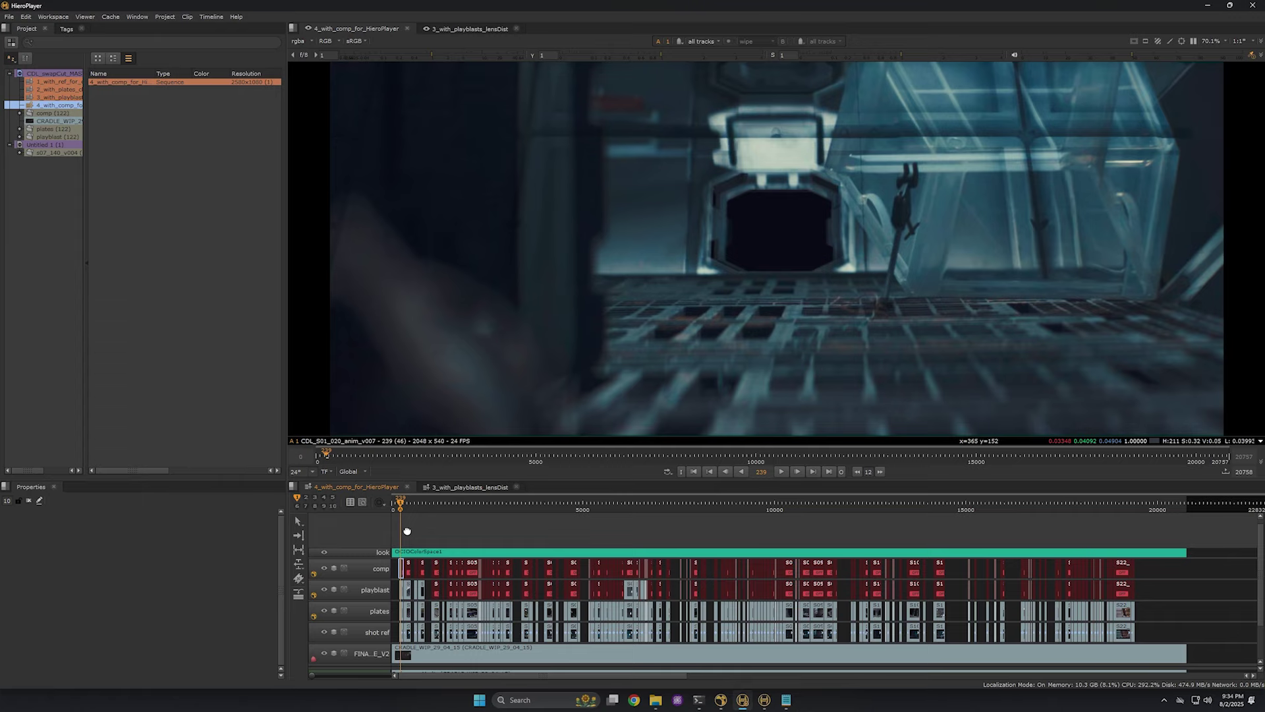
Version up the S01_020 and S01_030 clips on the comp track to v02, viewing a frame inside each shot.
{"action": "scroll", "coordinate": [405, 531], "scroll_direction": "up", "scroll_amount": 2}
{"action": "scroll", "coordinate": [503, 531], "scroll_direction": "down", "scroll_amount": 1}
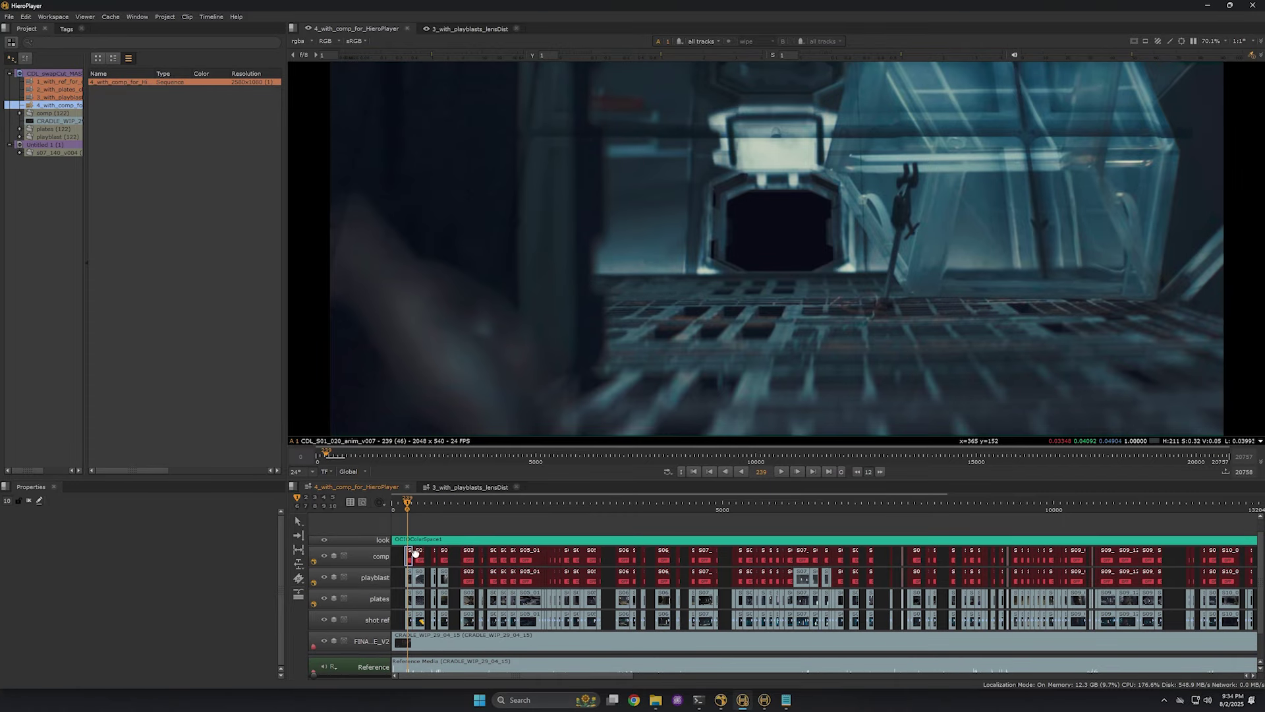
{"action": "scroll", "coordinate": [431, 533], "scroll_direction": "up", "scroll_amount": 1}
{"action": "scroll", "coordinate": [431, 533], "scroll_direction": "up", "scroll_amount": 5}
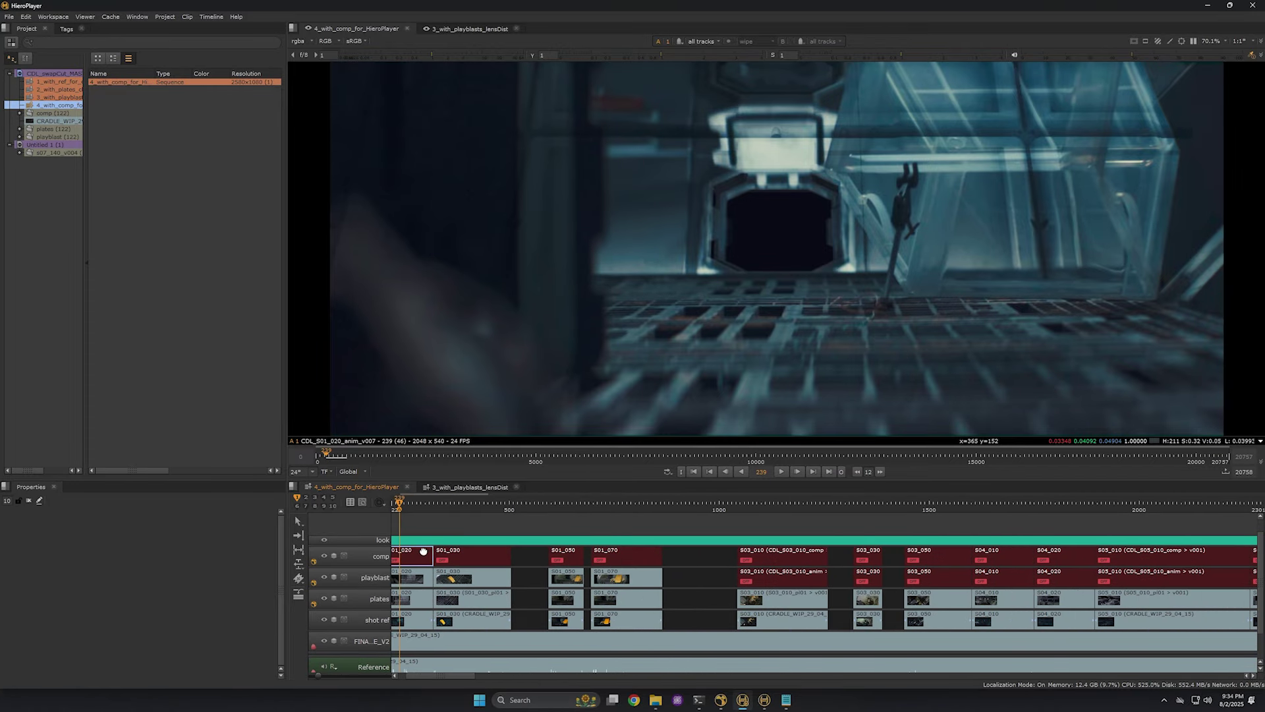
{"action": "scroll", "coordinate": [466, 521], "scroll_direction": "up", "scroll_amount": 2}
{"action": "scroll", "coordinate": [466, 522], "scroll_direction": "up", "scroll_amount": 1}
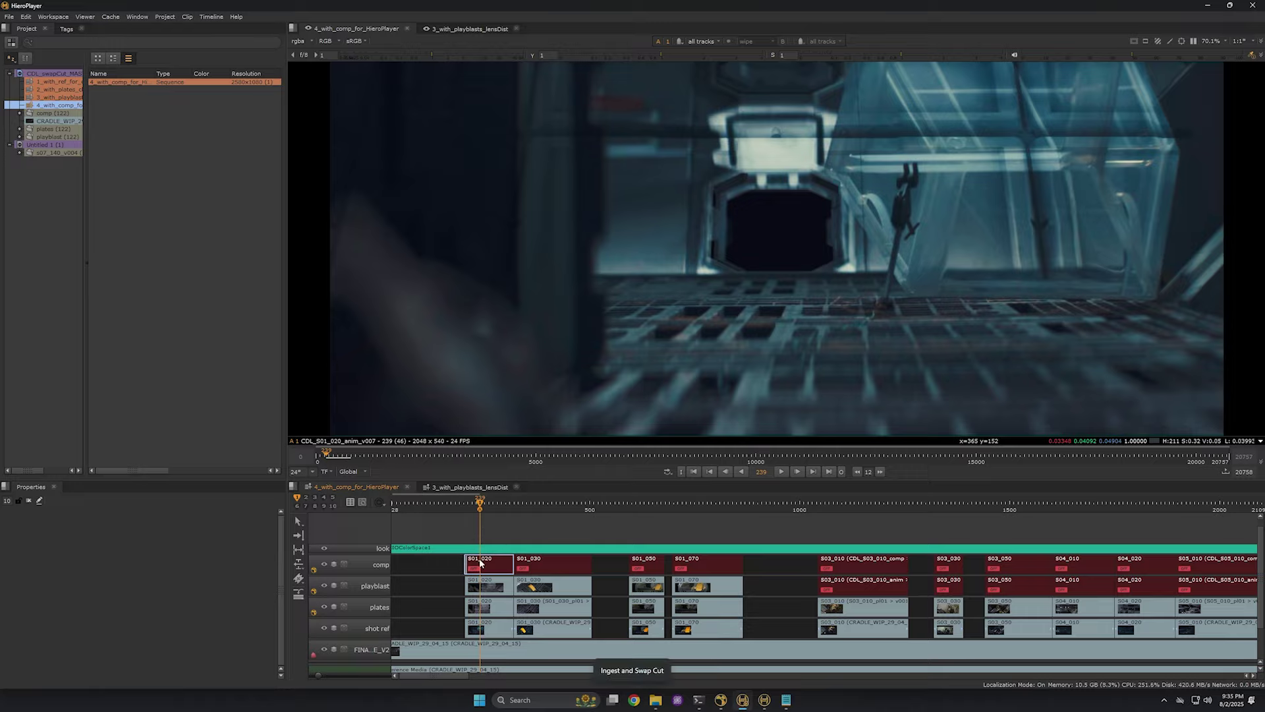
{"action": "scroll", "coordinate": [483, 546], "scroll_direction": "up", "scroll_amount": 2}
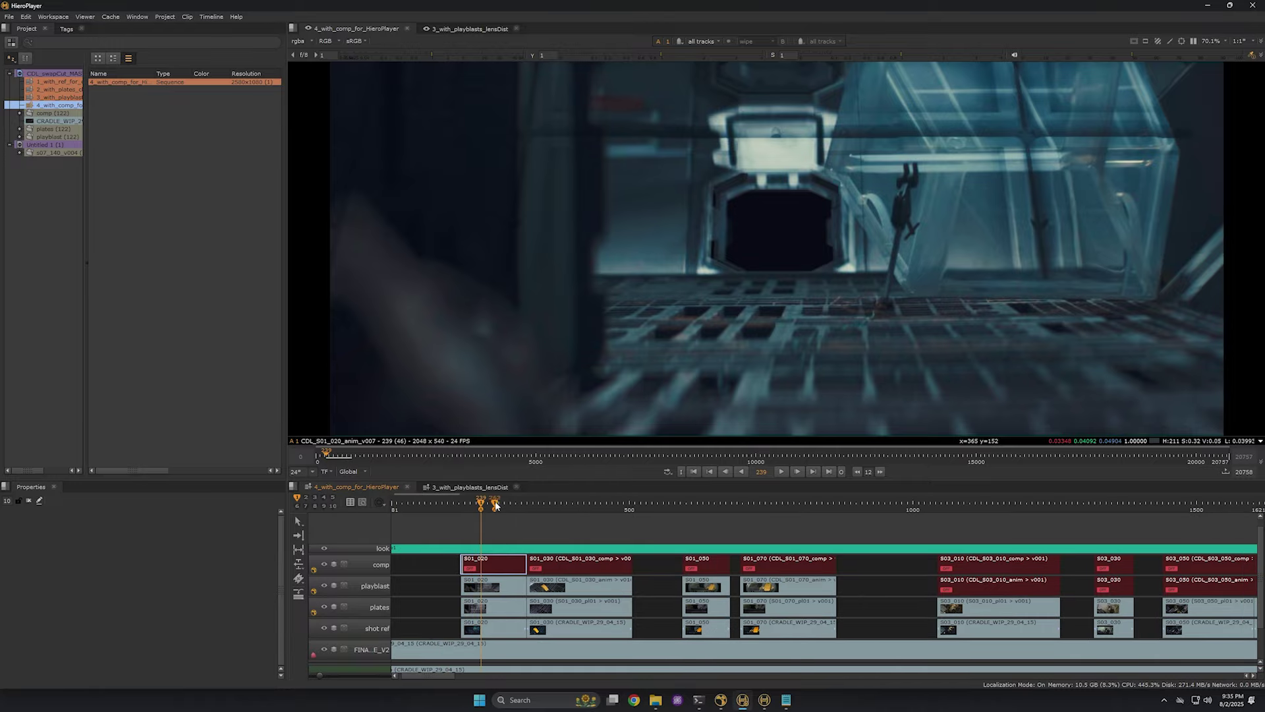
{"action": "left_click_drag", "start_coordinate": [487, 506], "coordinate": [517, 513]}
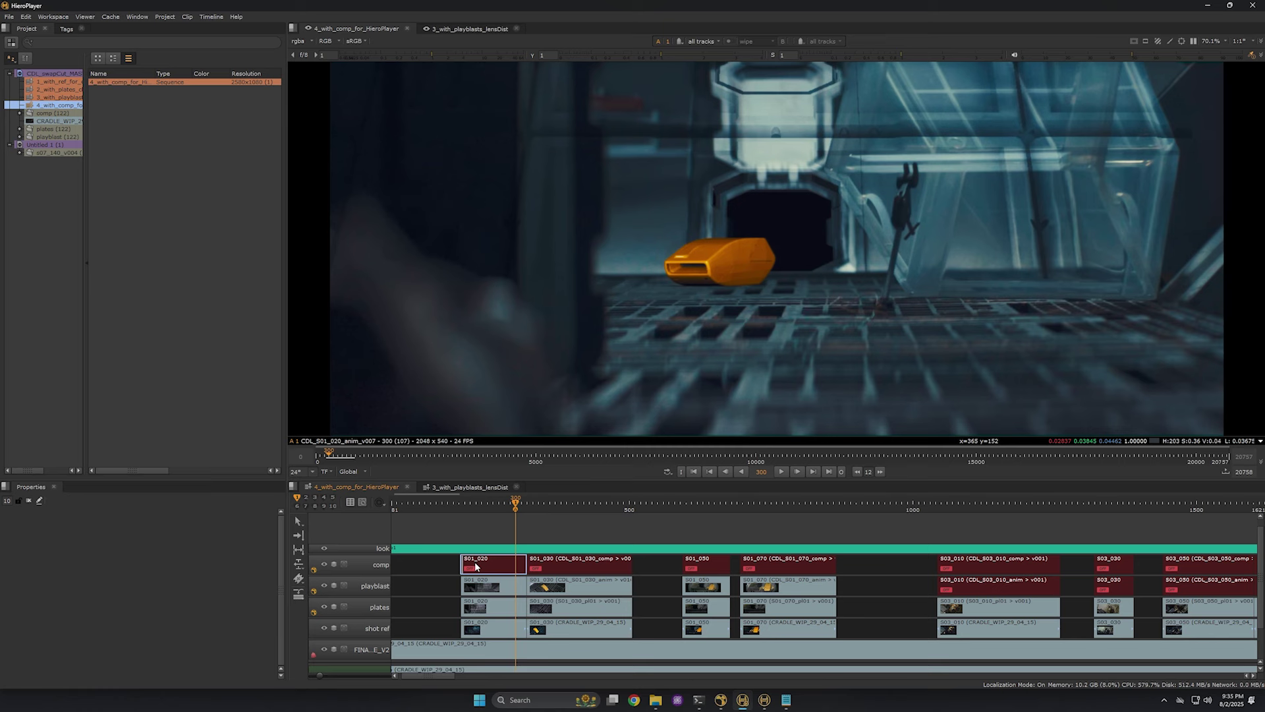
{"action": "key", "text": "alt+Up"}
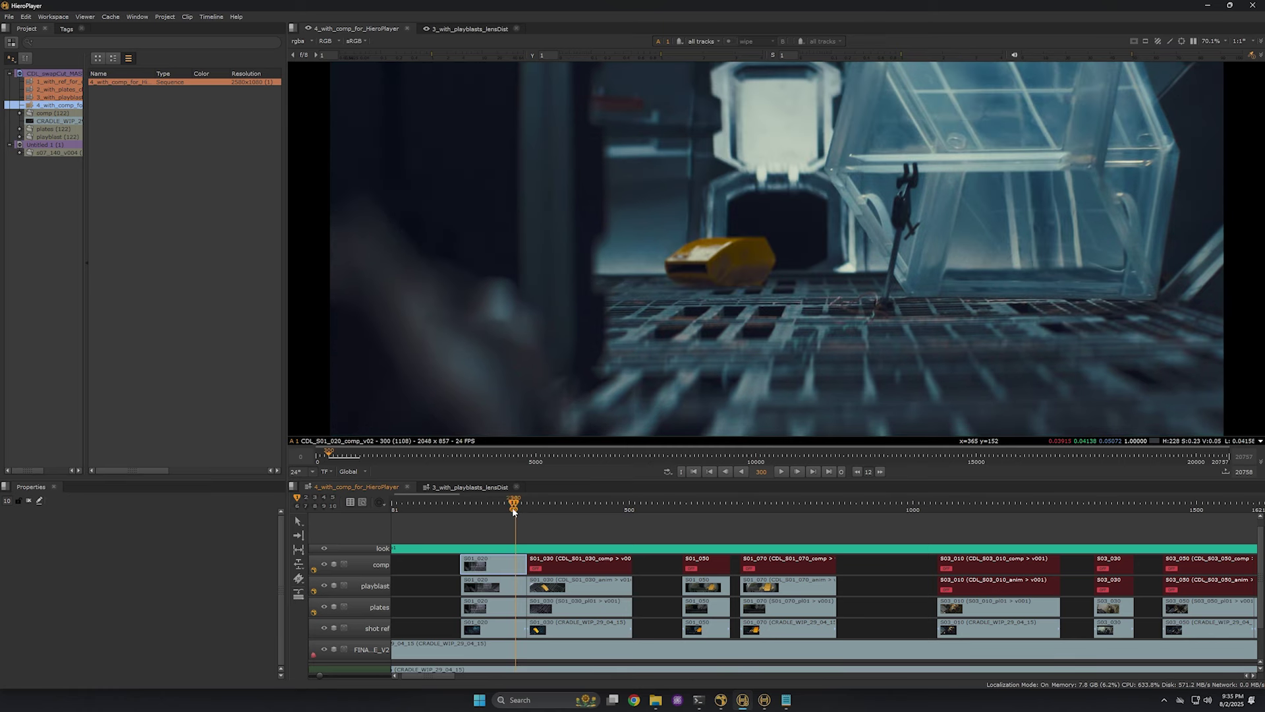
{"action": "mouse_move", "coordinate": [512, 508]}
{"action": "left_mouse_down"}
{"action": "mouse_move", "coordinate": [479, 509]}
{"action": "mouse_move", "coordinate": [507, 508]}
{"action": "mouse_move", "coordinate": [492, 514]}
{"action": "left_mouse_up"}
{"action": "left_click", "coordinate": [588, 517]}
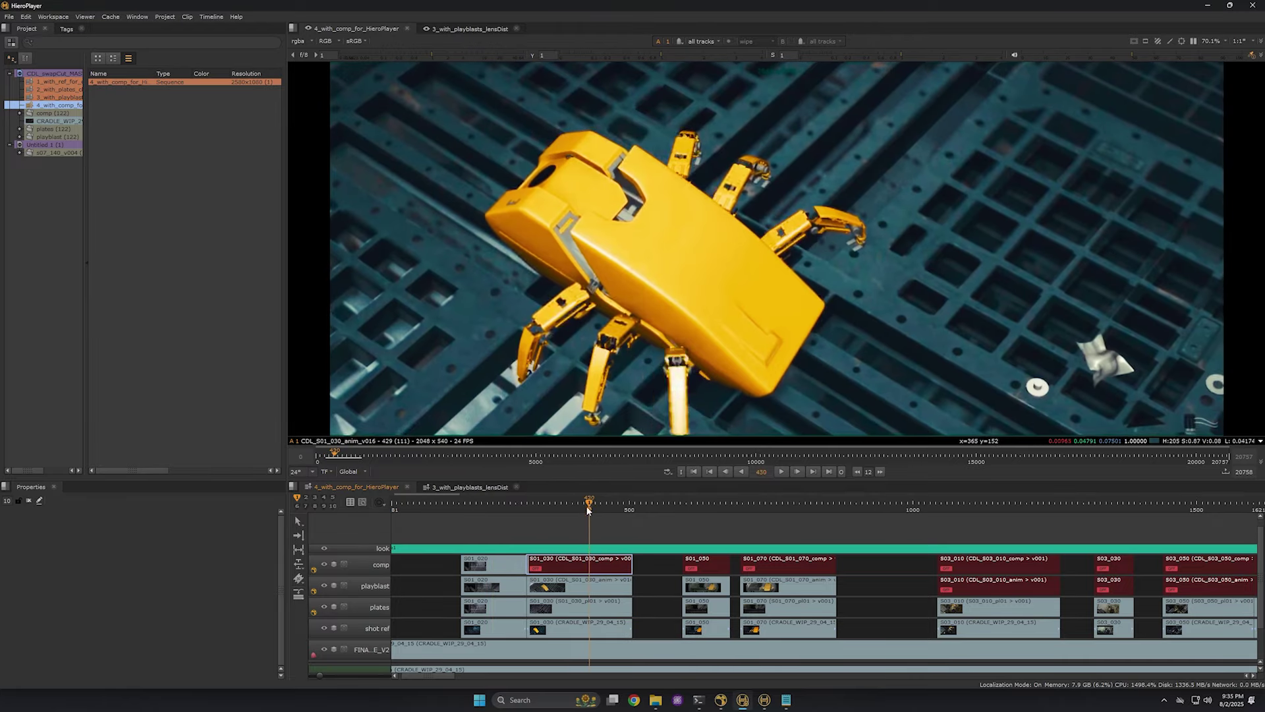
{"action": "key", "text": "alt+Up"}
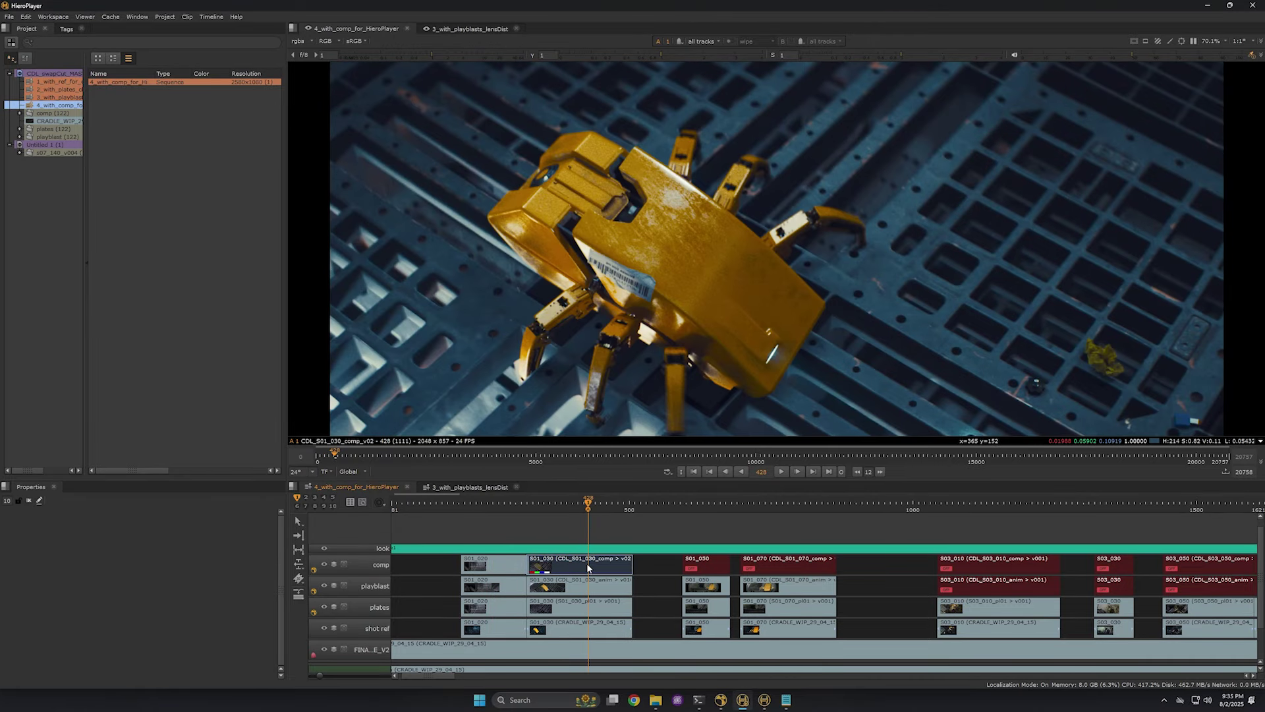
Change the S01_030 clip on the comp track to version v03.
{"action": "left_click", "coordinate": [589, 567], "text": "alt"}
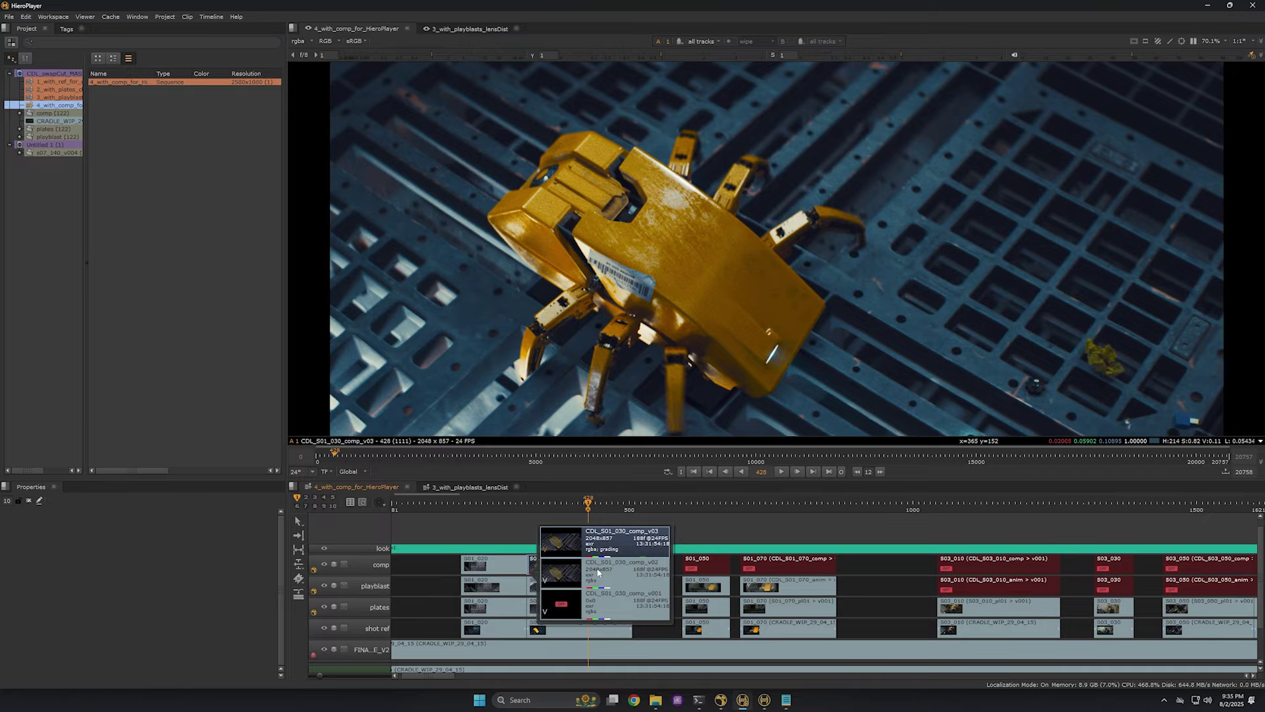
{"action": "left_click", "coordinate": [596, 545]}
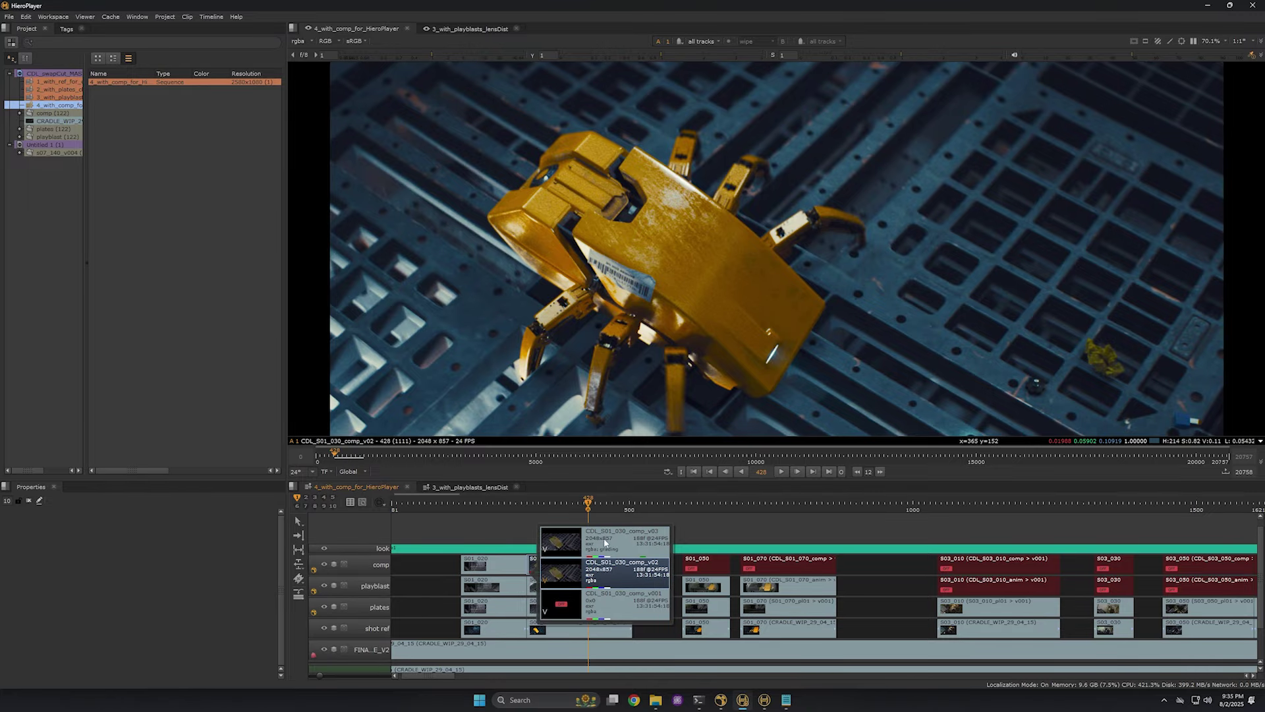
{"action": "left_click", "coordinate": [700, 526]}
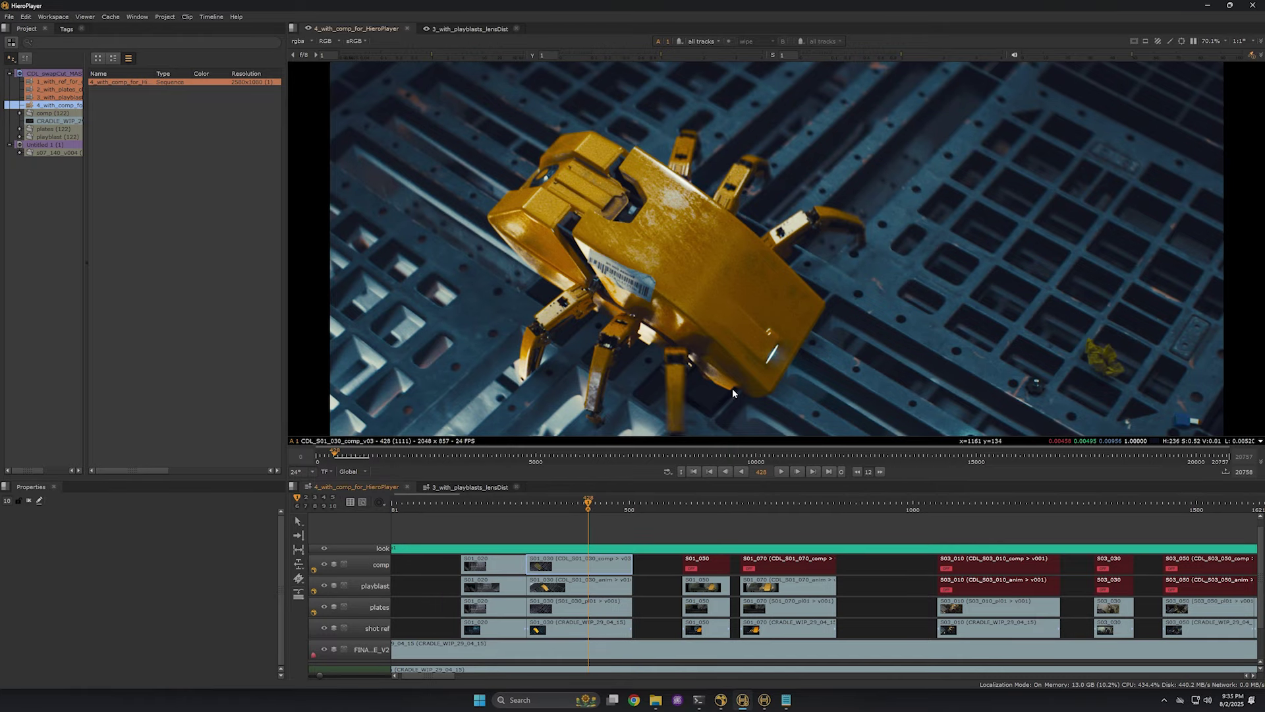
{"action": "scroll", "coordinate": [605, 544], "scroll_direction": "down", "scroll_amount": 5}
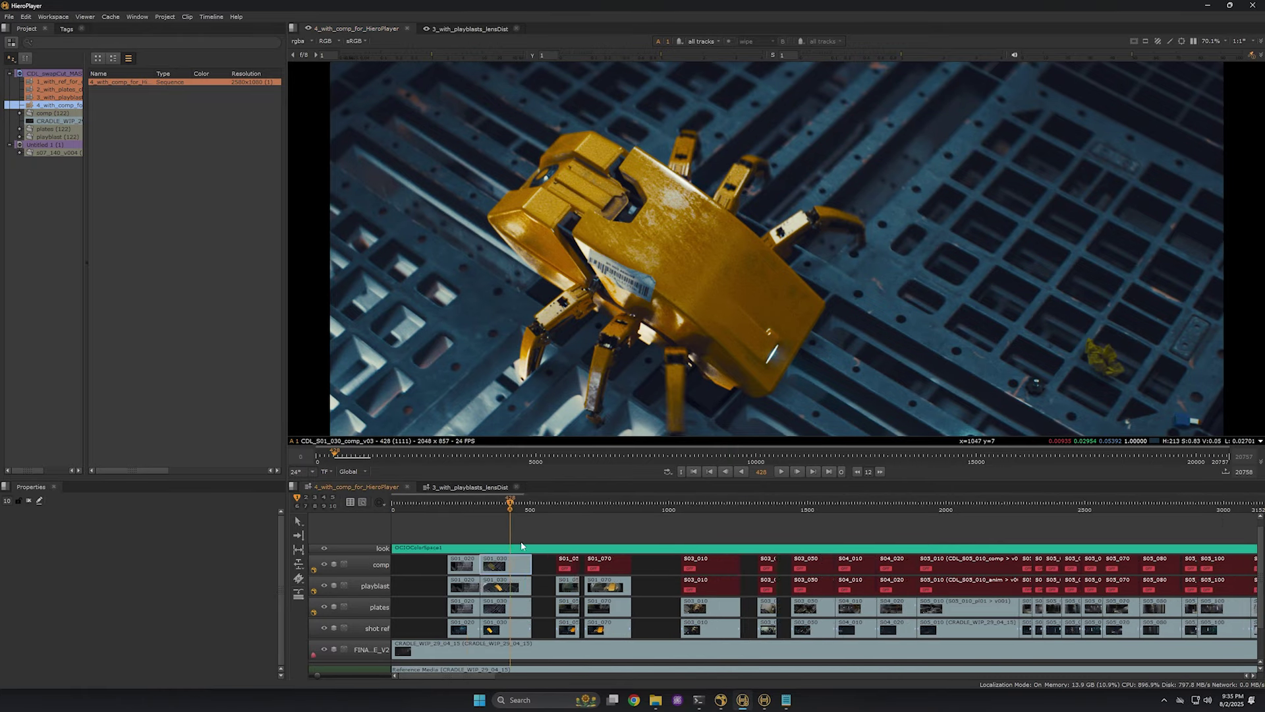
{"action": "left_click_drag", "start_coordinate": [463, 506], "coordinate": [468, 506]}
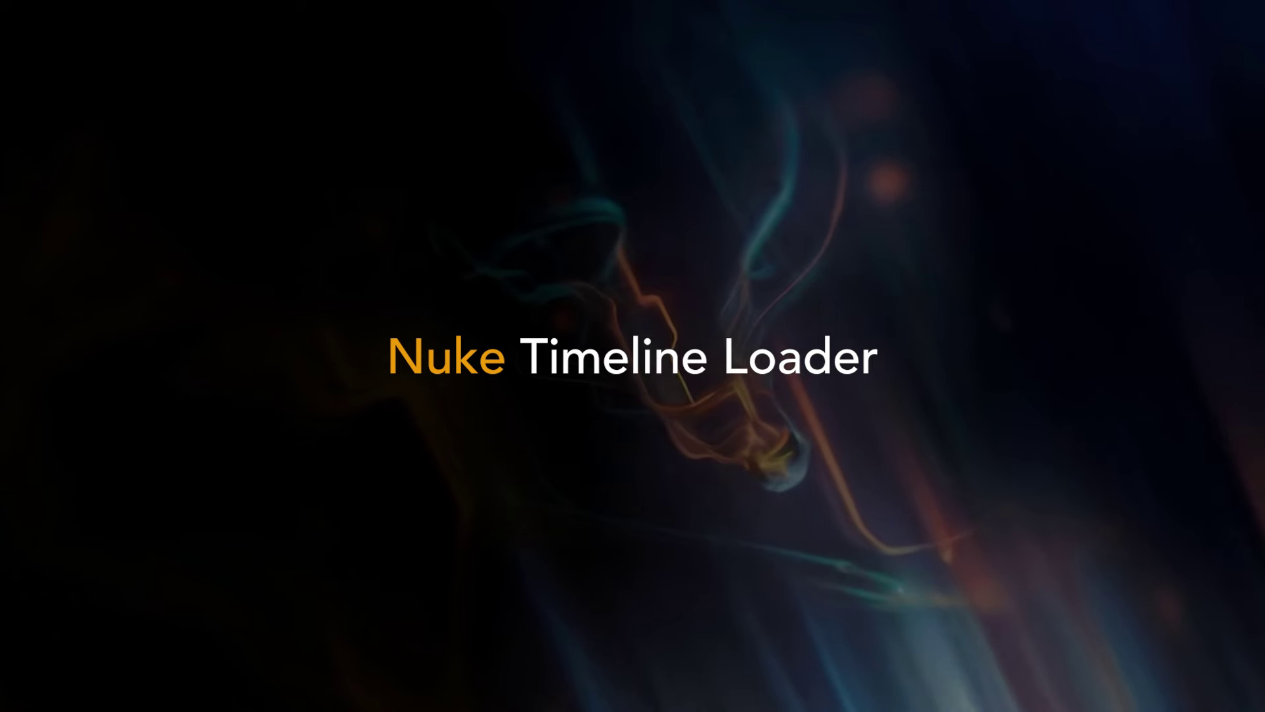
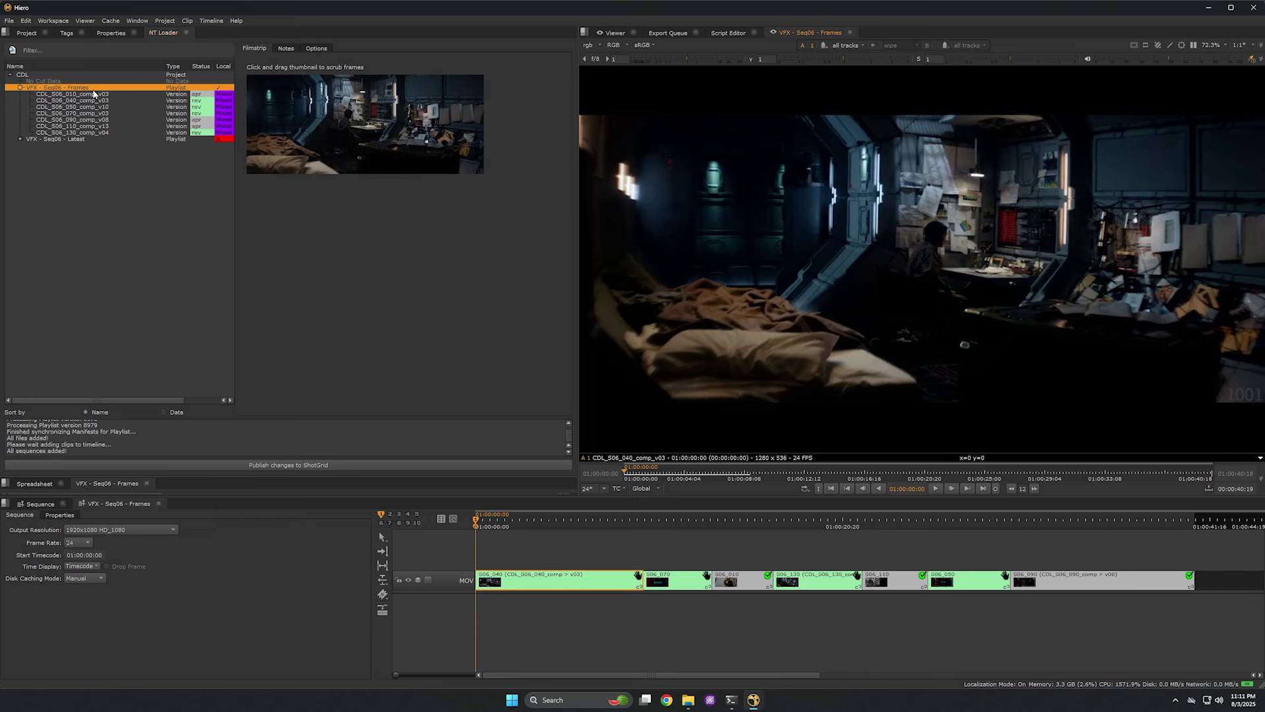
In Hiero, direct link the VFX - Seq06 - Frames playlist to its image sequences and scrub through shot S06_040.
{"action": "mouse_move", "coordinate": [568, 522]}
{"action": "left_mouse_down"}
{"action": "mouse_move", "coordinate": [534, 524]}
{"action": "mouse_move", "coordinate": [627, 546]}
{"action": "mouse_move", "coordinate": [787, 535]}
{"action": "mouse_move", "coordinate": [602, 547]}
{"action": "mouse_move", "coordinate": [525, 537]}
{"action": "mouse_move", "coordinate": [571, 534]}
{"action": "left_mouse_up"}
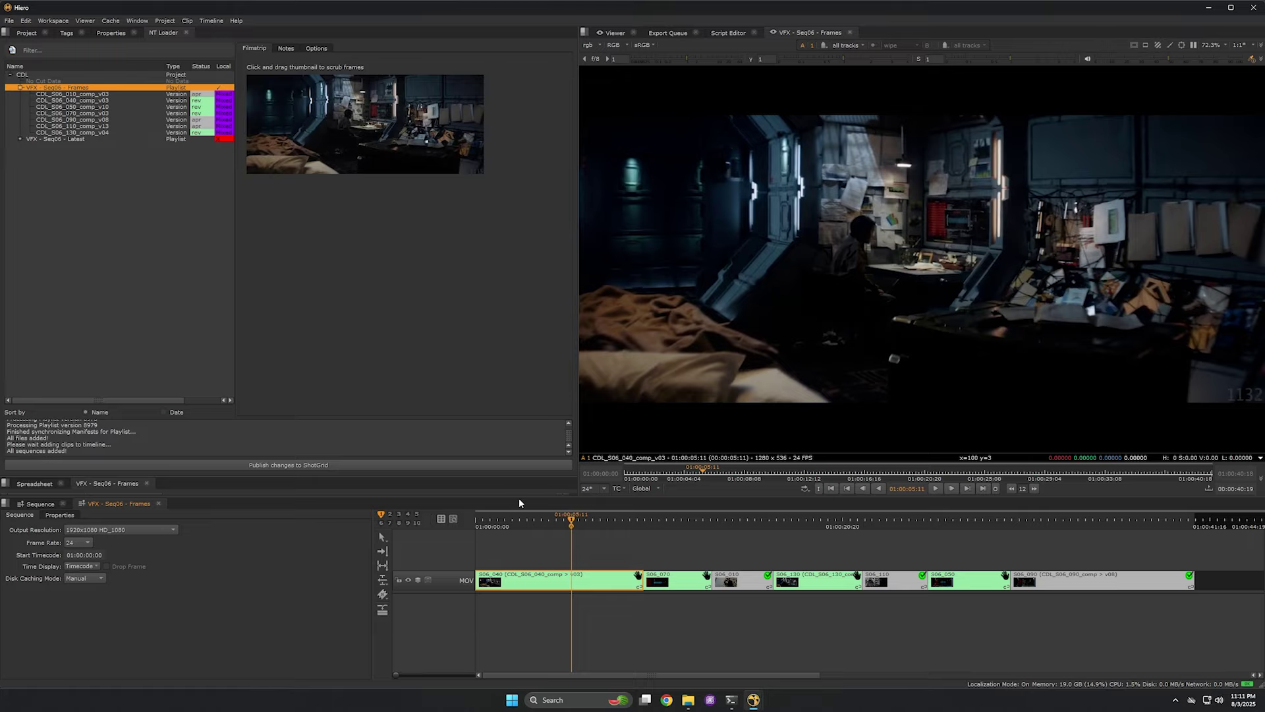
{"action": "right_click", "coordinate": [86, 88]}
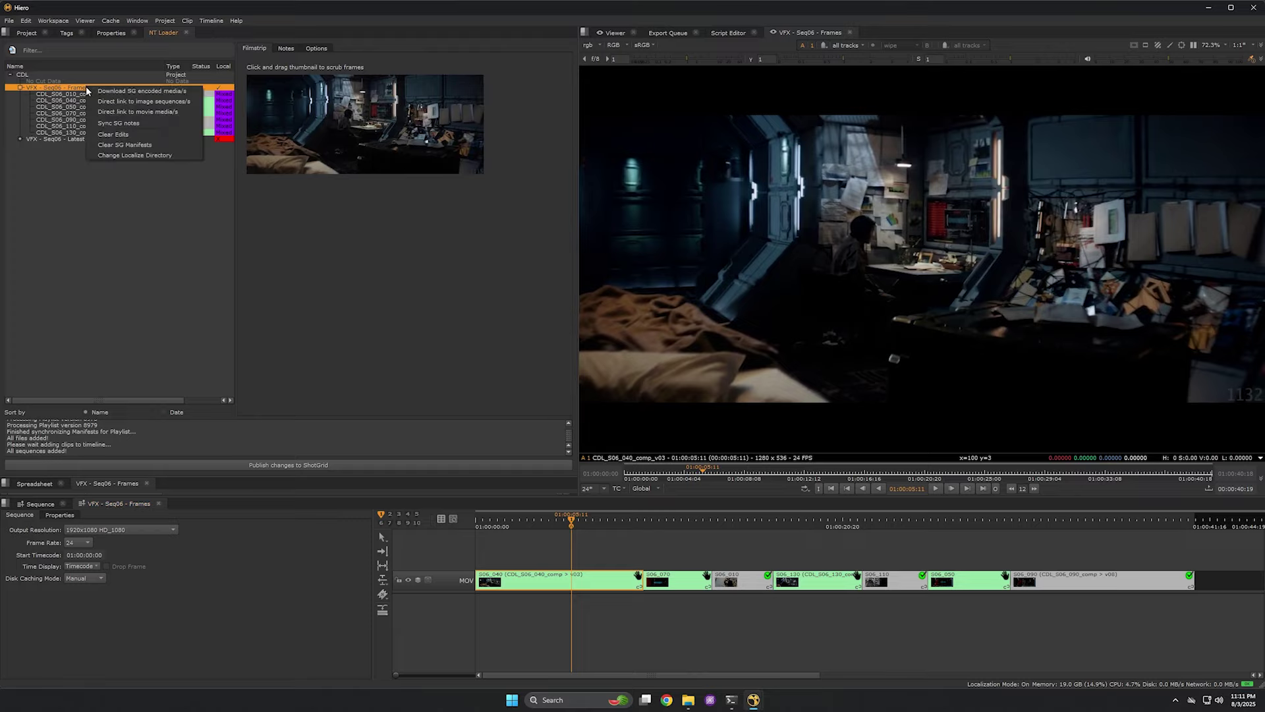
{"action": "left_click", "coordinate": [148, 102]}
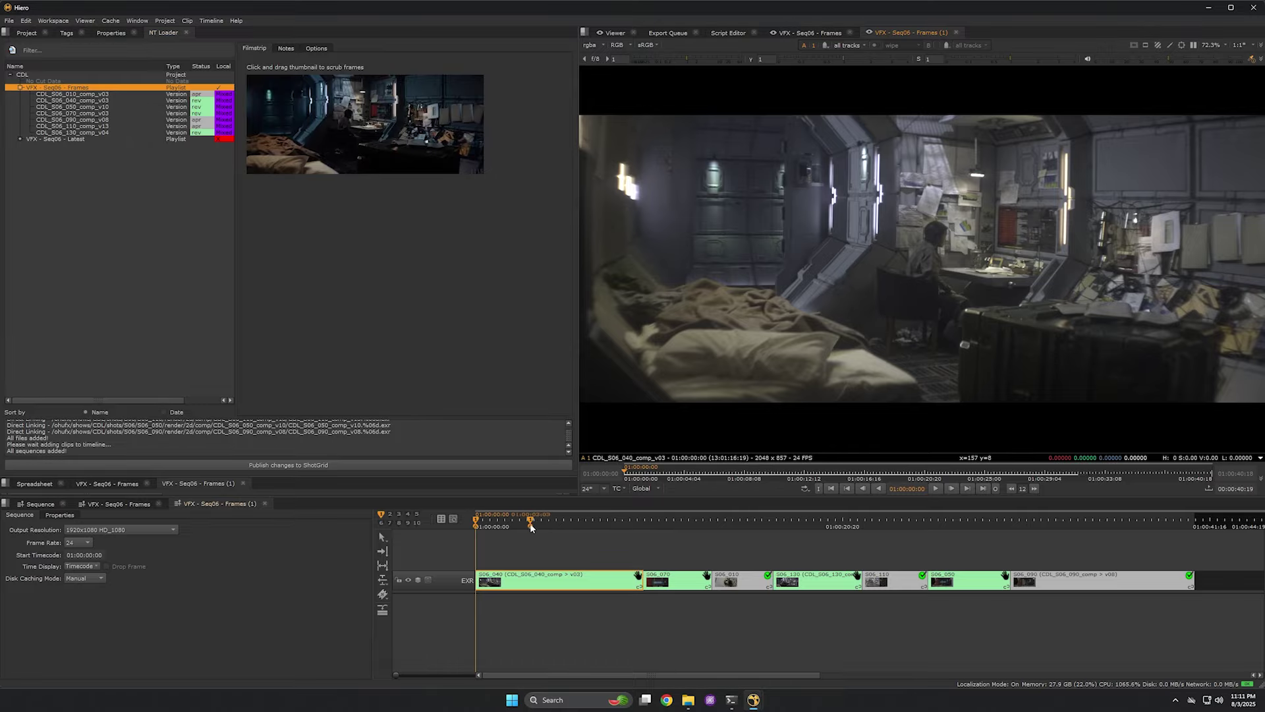
{"action": "left_click_drag", "start_coordinate": [520, 523], "coordinate": [593, 563]}
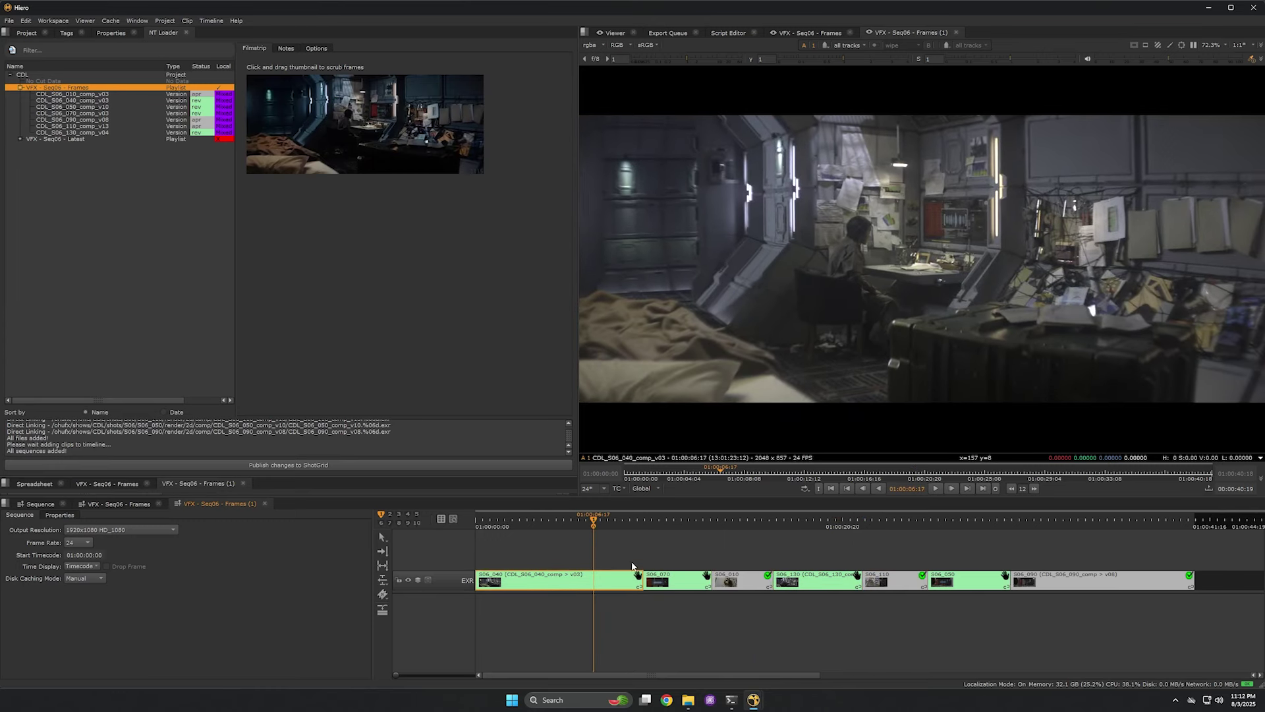
Apply the linear look across the EXR sequence and check a frame of shot S06_040.
{"action": "left_click", "coordinate": [383, 609]}
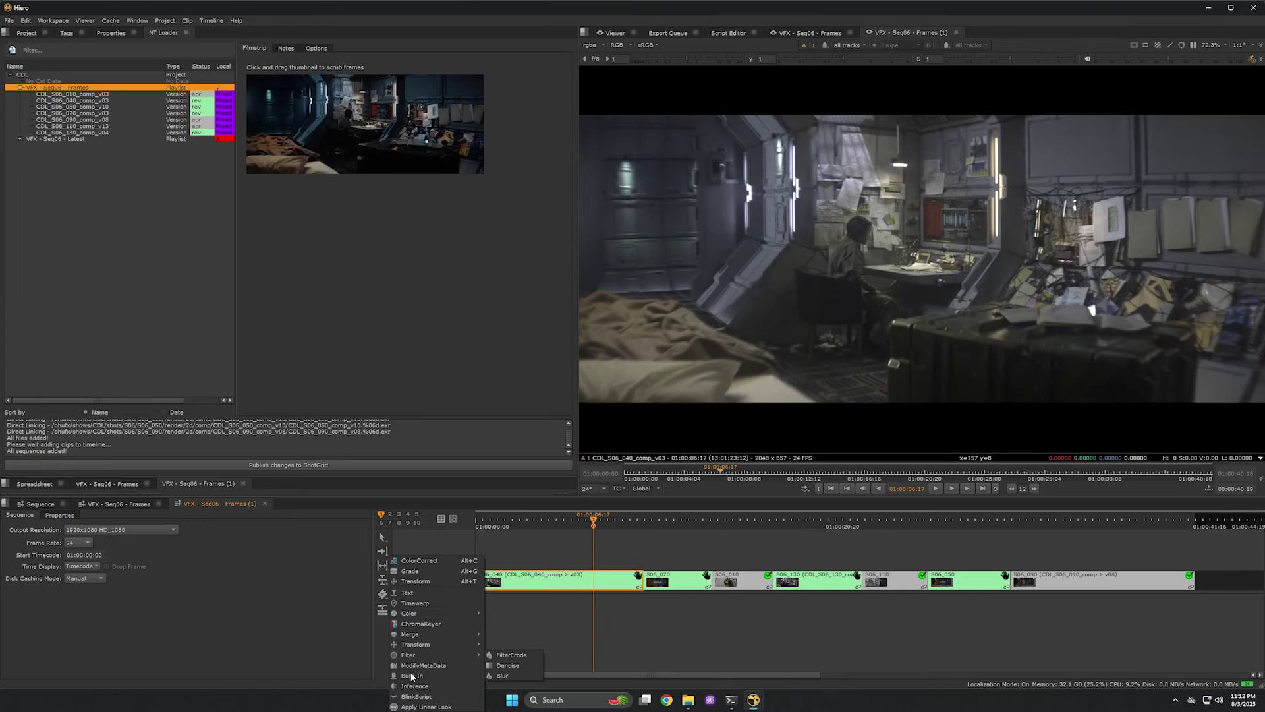
{"action": "left_click", "coordinate": [413, 706]}
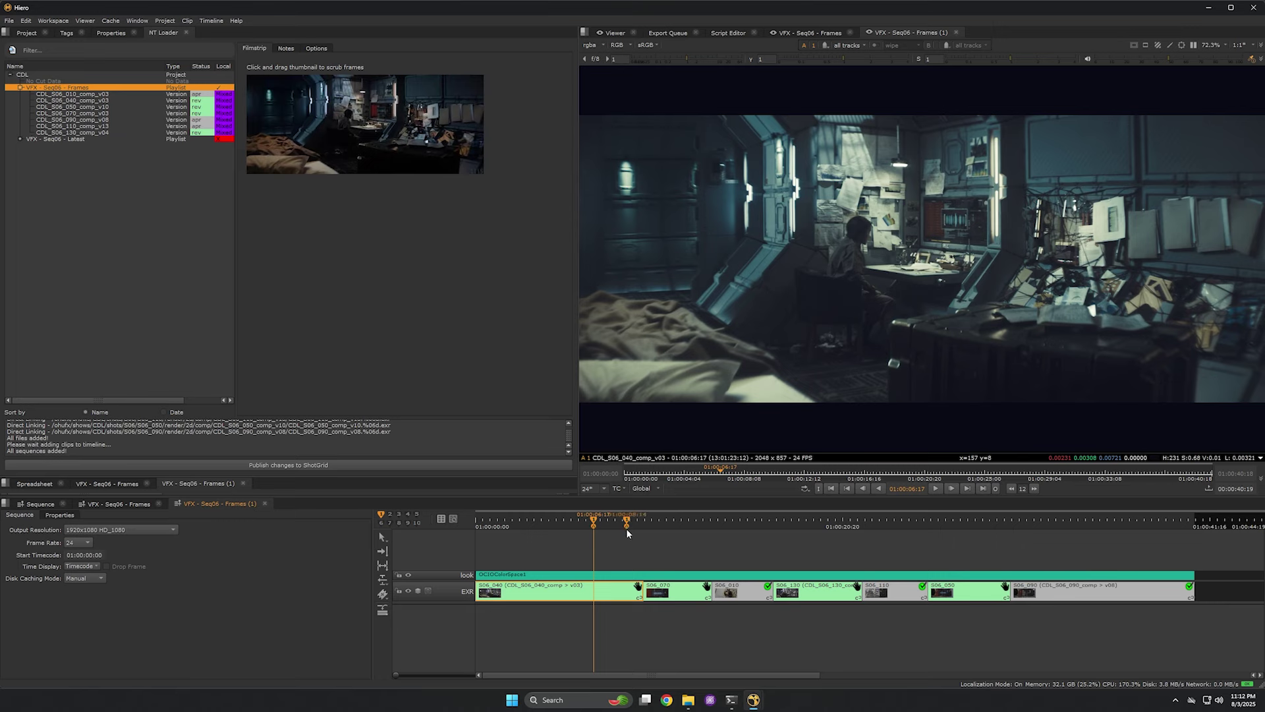
{"action": "mouse_move", "coordinate": [601, 524]}
{"action": "left_mouse_down"}
{"action": "mouse_move", "coordinate": [627, 524]}
{"action": "mouse_move", "coordinate": [606, 524]}
{"action": "left_mouse_up"}
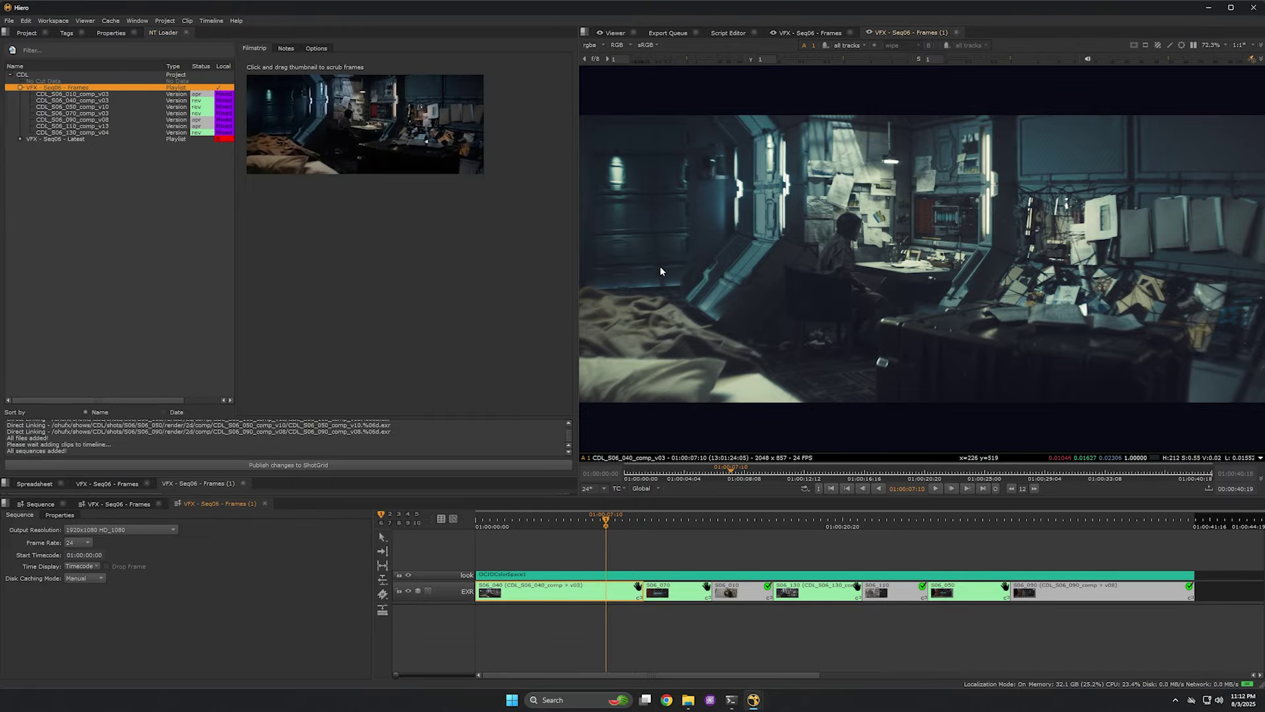
Examine the review notes of the S06_040 and S06_010 comps by moving the playhead into each shot.
{"action": "left_click", "coordinate": [287, 50]}
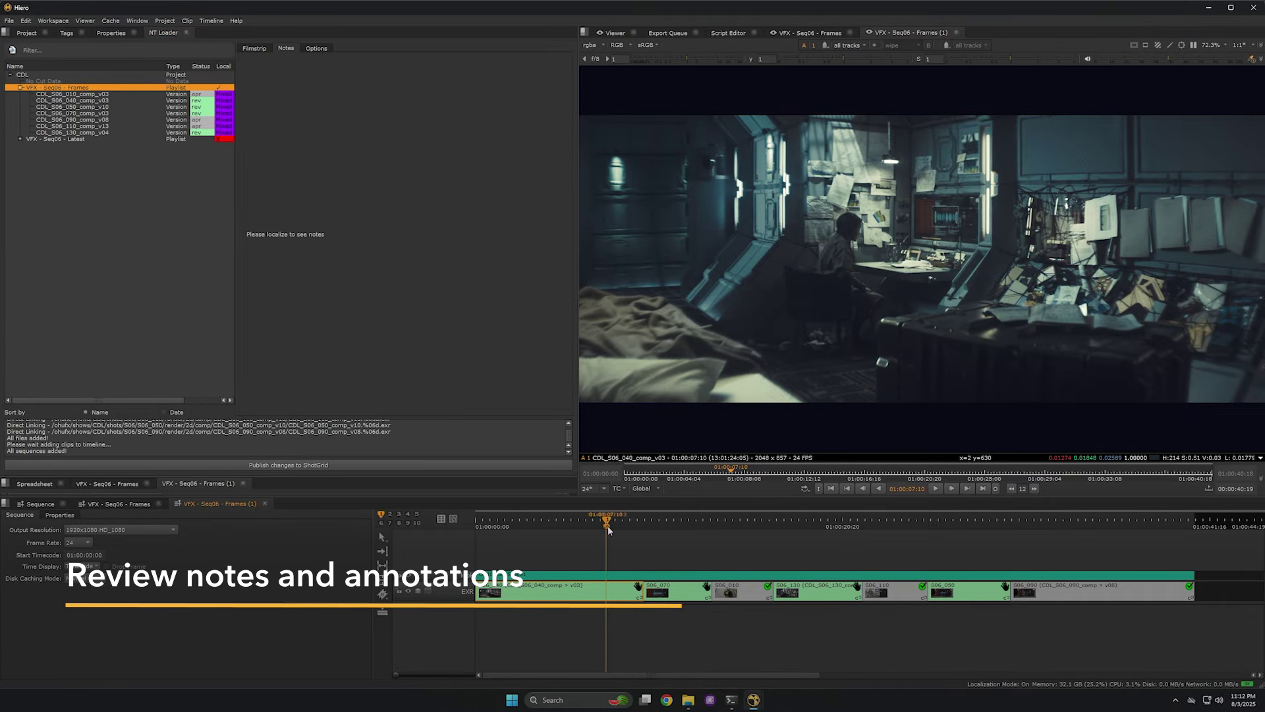
{"action": "mouse_move", "coordinate": [608, 529]}
{"action": "left_mouse_down"}
{"action": "mouse_move", "coordinate": [681, 527]}
{"action": "mouse_move", "coordinate": [598, 526]}
{"action": "left_mouse_up"}
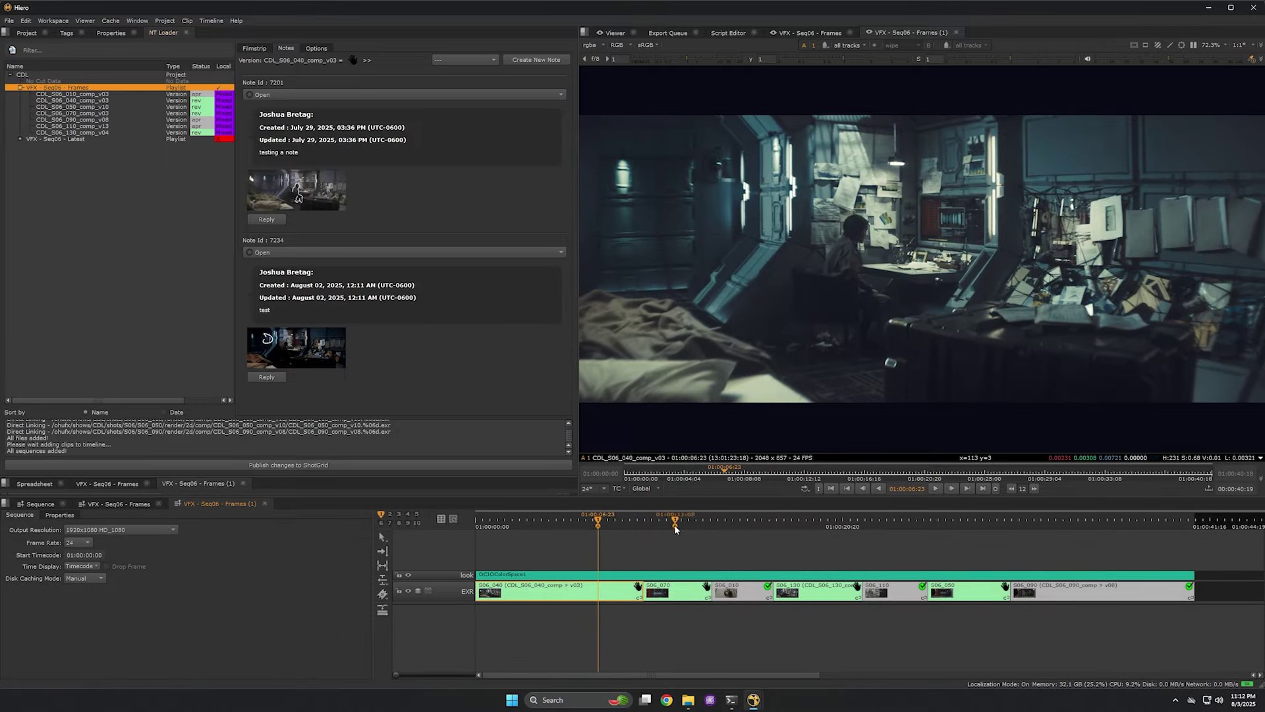
{"action": "left_click_drag", "start_coordinate": [631, 525], "coordinate": [740, 535]}
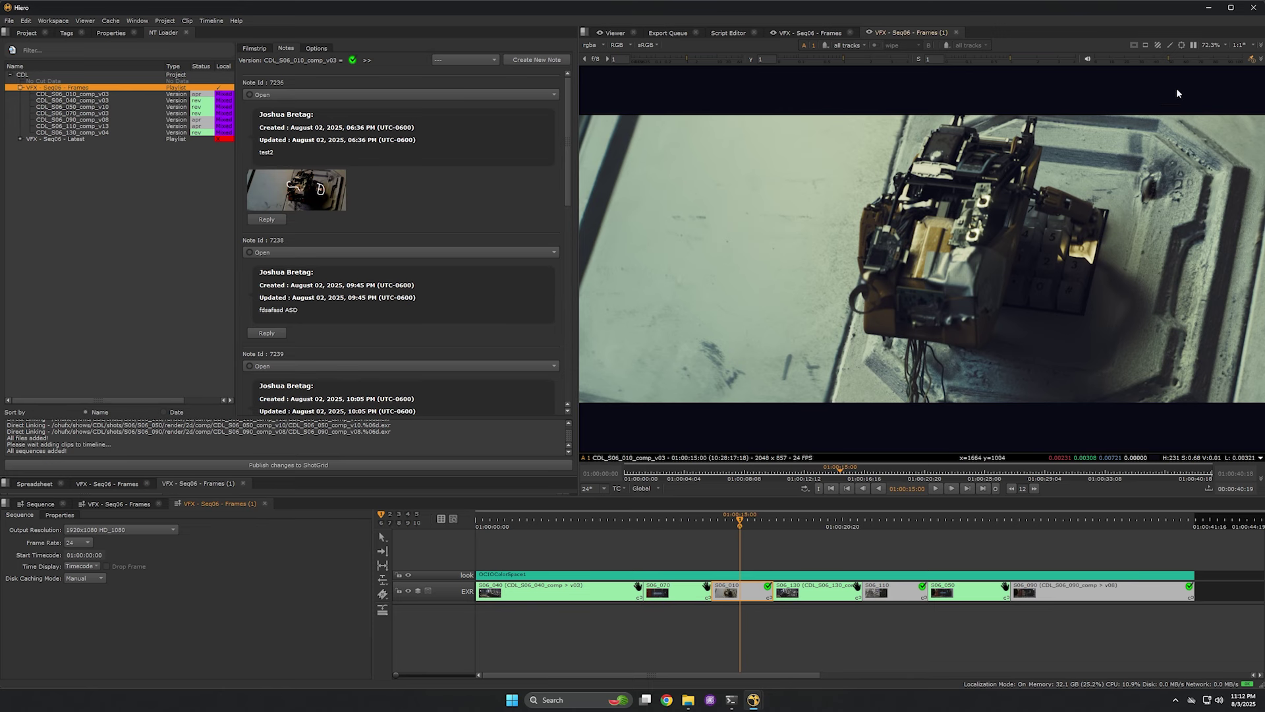
Draw two white freehand annotation strokes over the robot and its right side on the S06_010 frame.
{"action": "left_click", "coordinate": [1170, 44]}
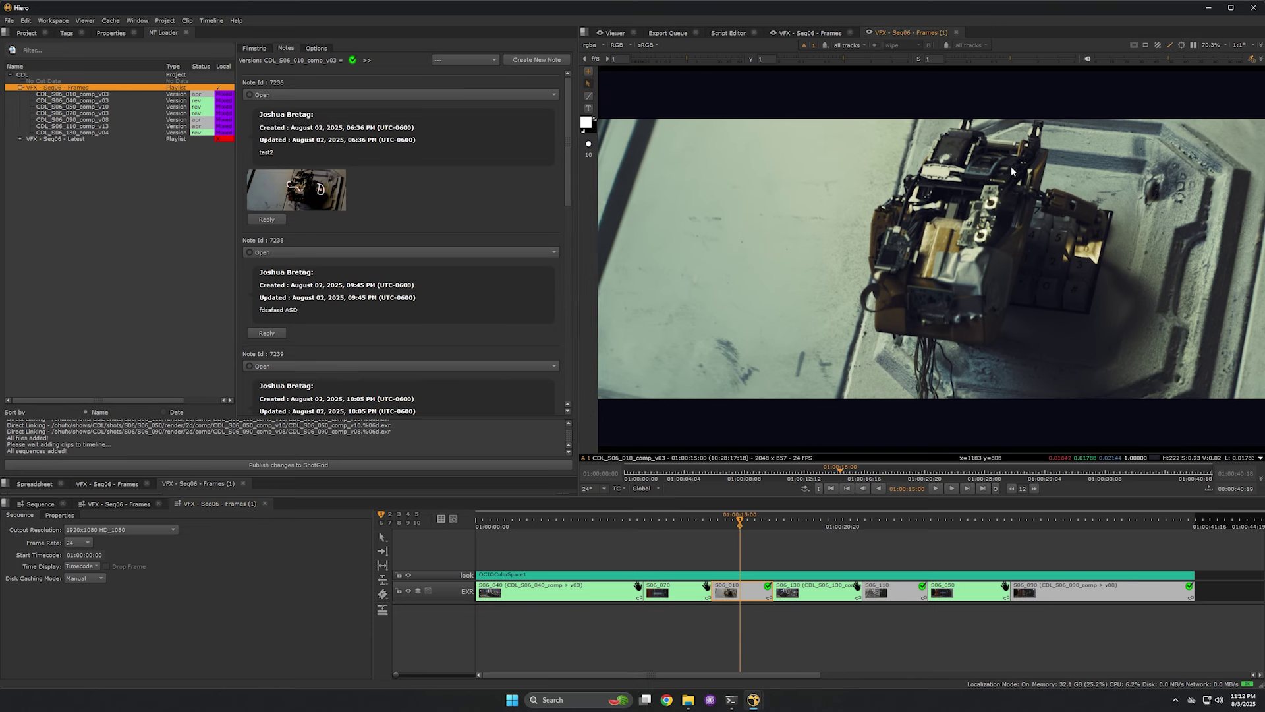
{"action": "left_click", "coordinate": [589, 96]}
{"action": "left_click_drag", "start_coordinate": [888, 226], "coordinate": [912, 245]}
{"action": "left_click_drag", "start_coordinate": [1135, 214], "coordinate": [1123, 229]}
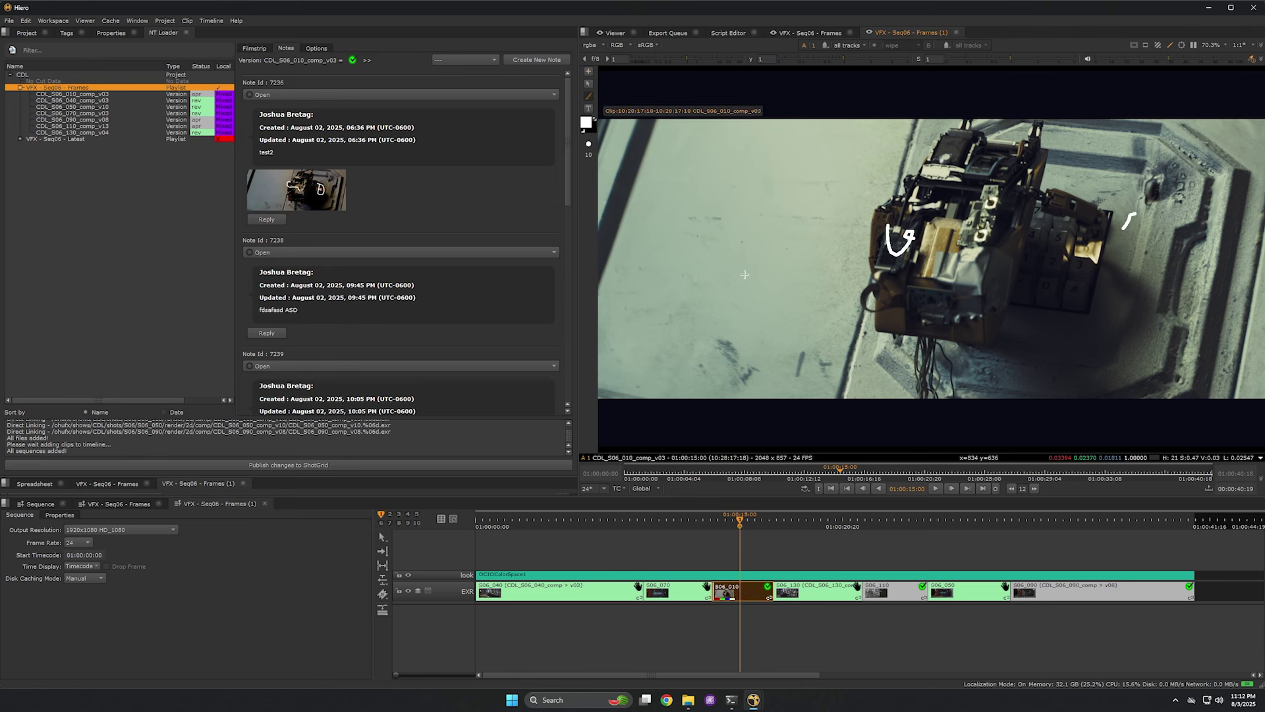
Create a new note reading "grading mattes please" on CDL_S06_010_comp_v03.
{"action": "left_click", "coordinate": [536, 58]}
{"action": "left_click", "coordinate": [438, 305]}
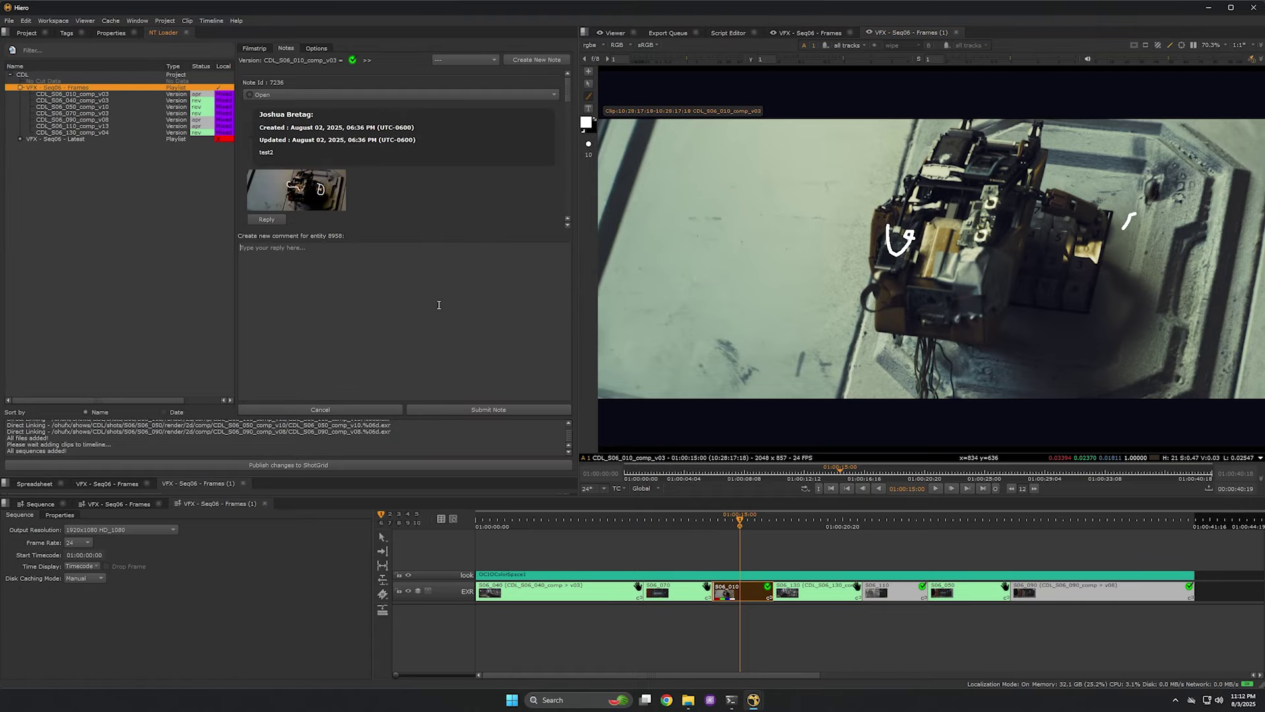
{"action": "type", "text": "grading mattes please"}
{"action": "left_click", "coordinate": [497, 409]}
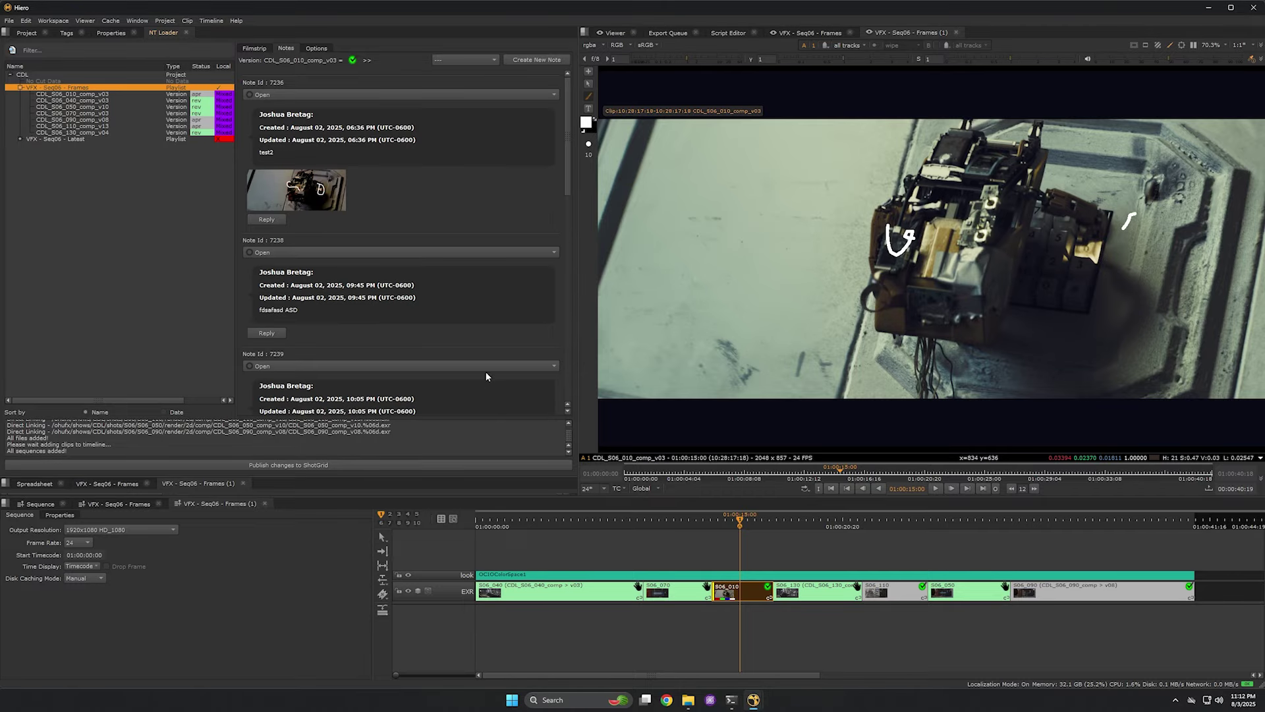
Attach the annotated frame to the new S06_010 note.
{"action": "left_click_drag", "start_coordinate": [567, 179], "coordinate": [575, 478]}
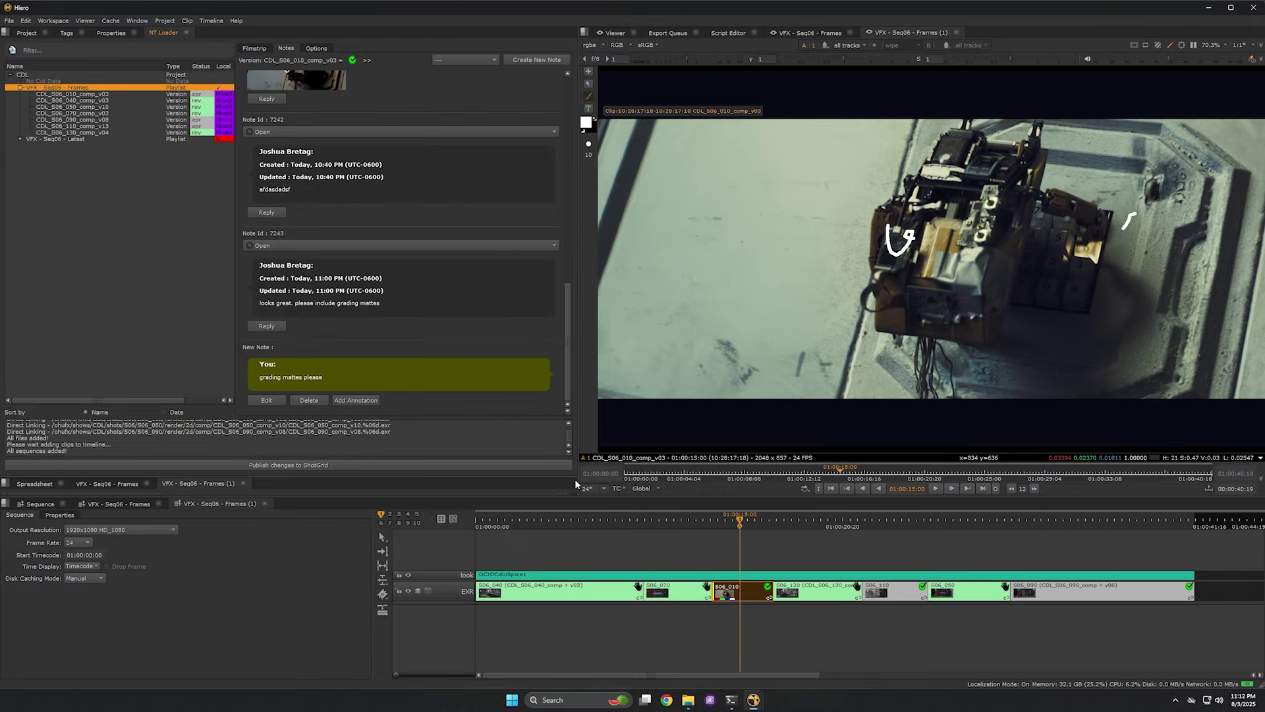
{"action": "left_click", "coordinate": [358, 400]}
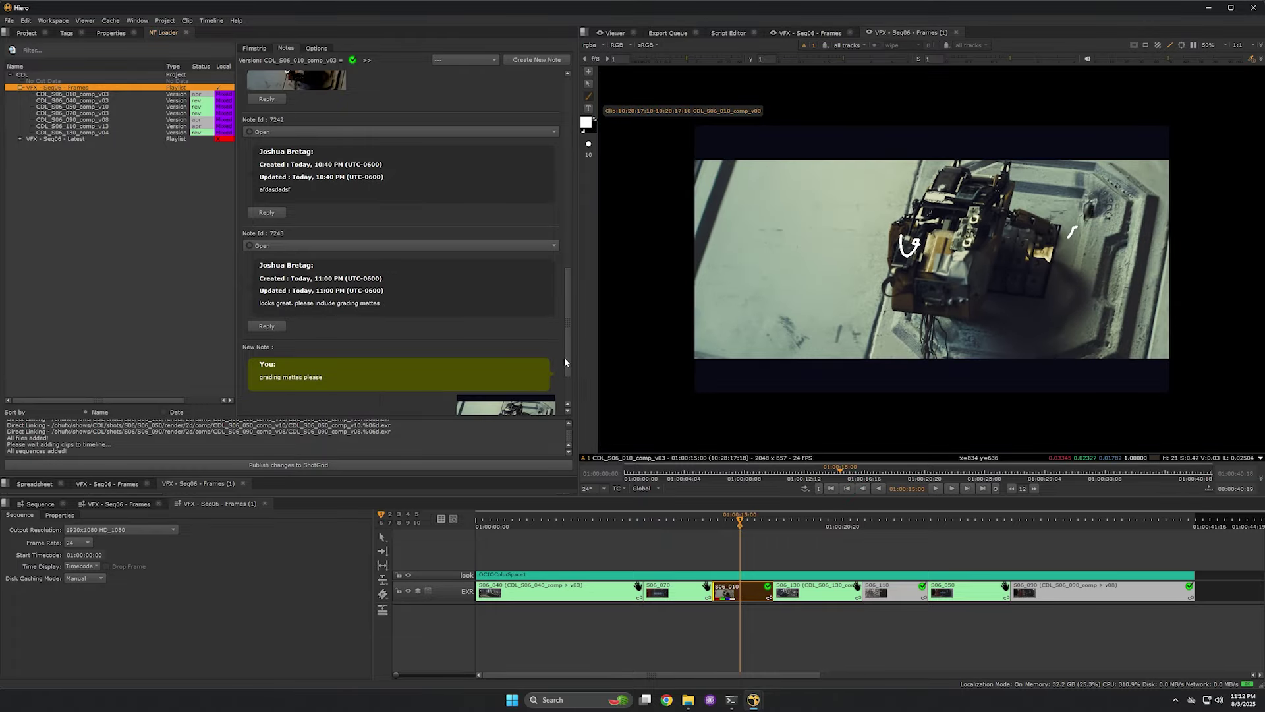
{"action": "left_click_drag", "start_coordinate": [564, 361], "coordinate": [563, 399]}
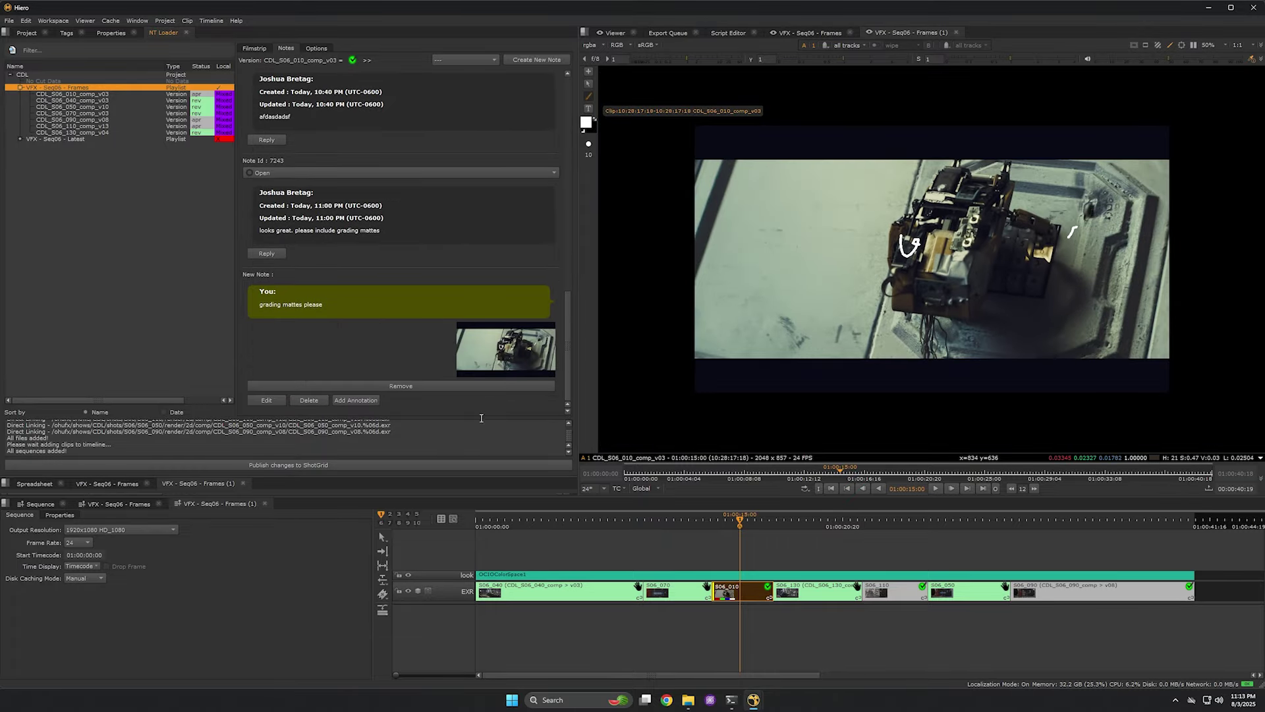
Go to shot S06_130 and create a new note reading "test" on CDL_S06_130_comp_v04.
{"action": "left_click_drag", "start_coordinate": [764, 521], "coordinate": [794, 533]}
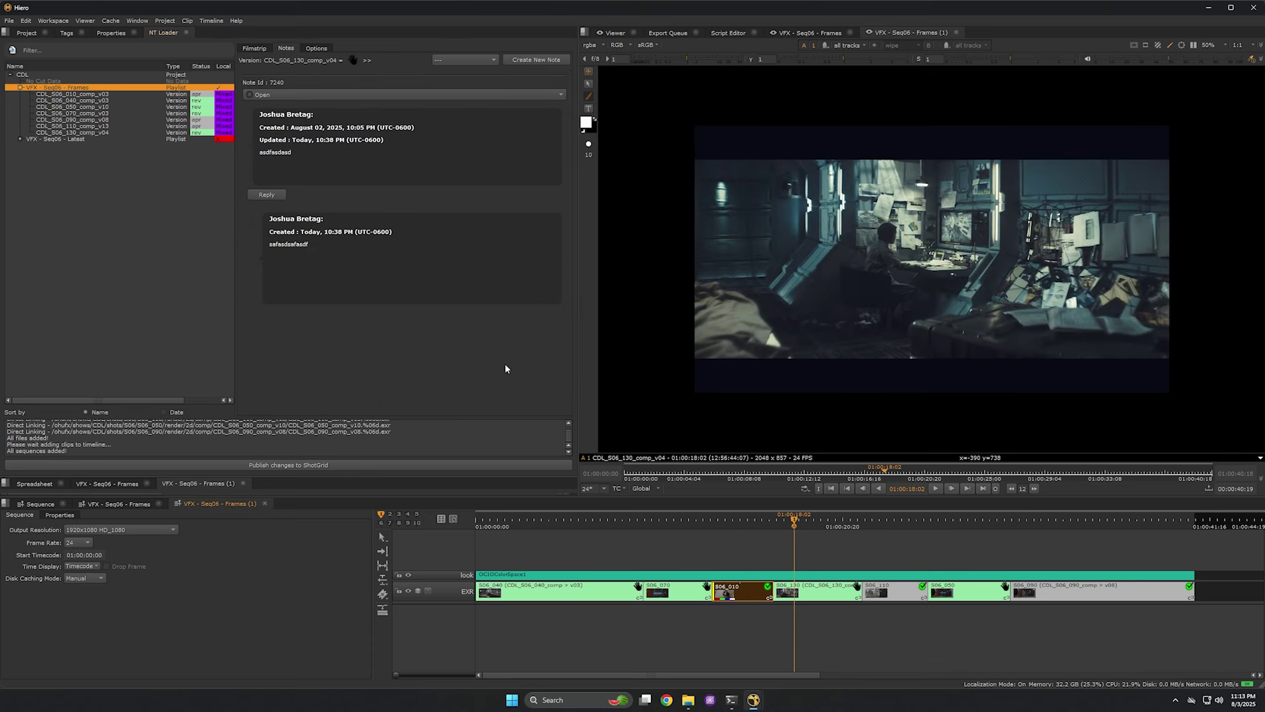
{"action": "left_click", "coordinate": [560, 61]}
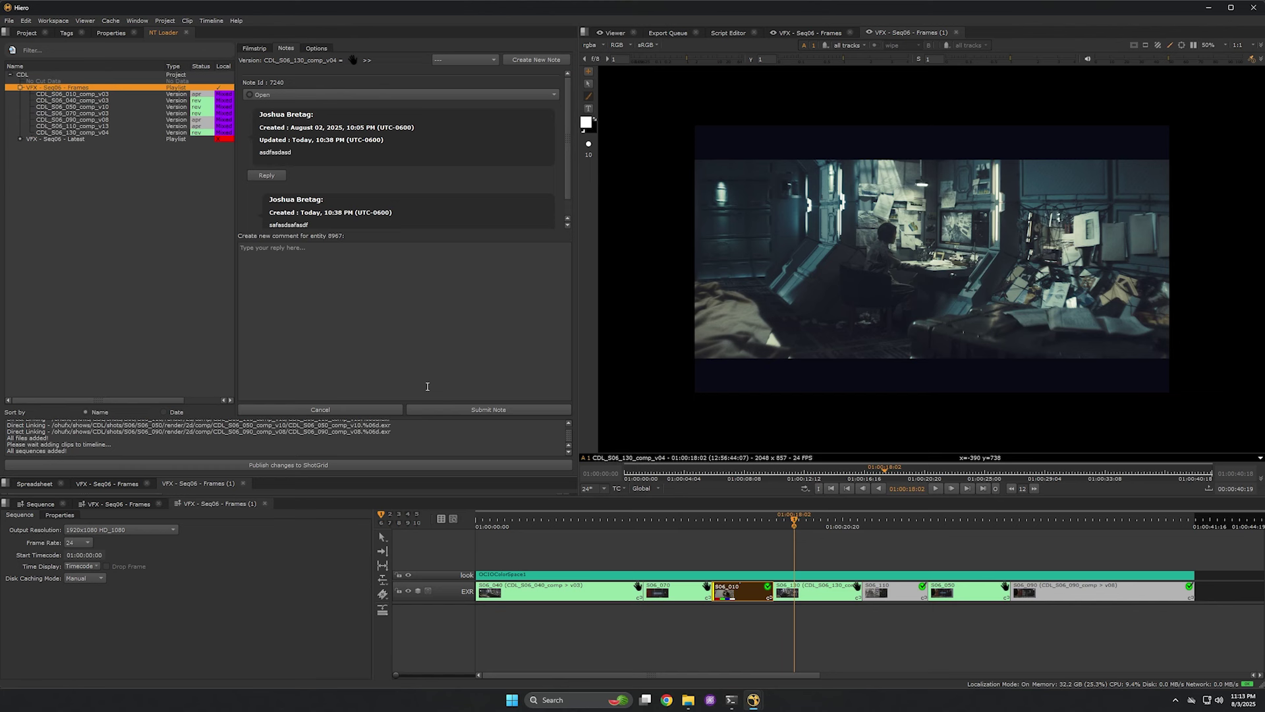
{"action": "type", "text": "test"}
{"action": "left_click", "coordinate": [452, 408]}
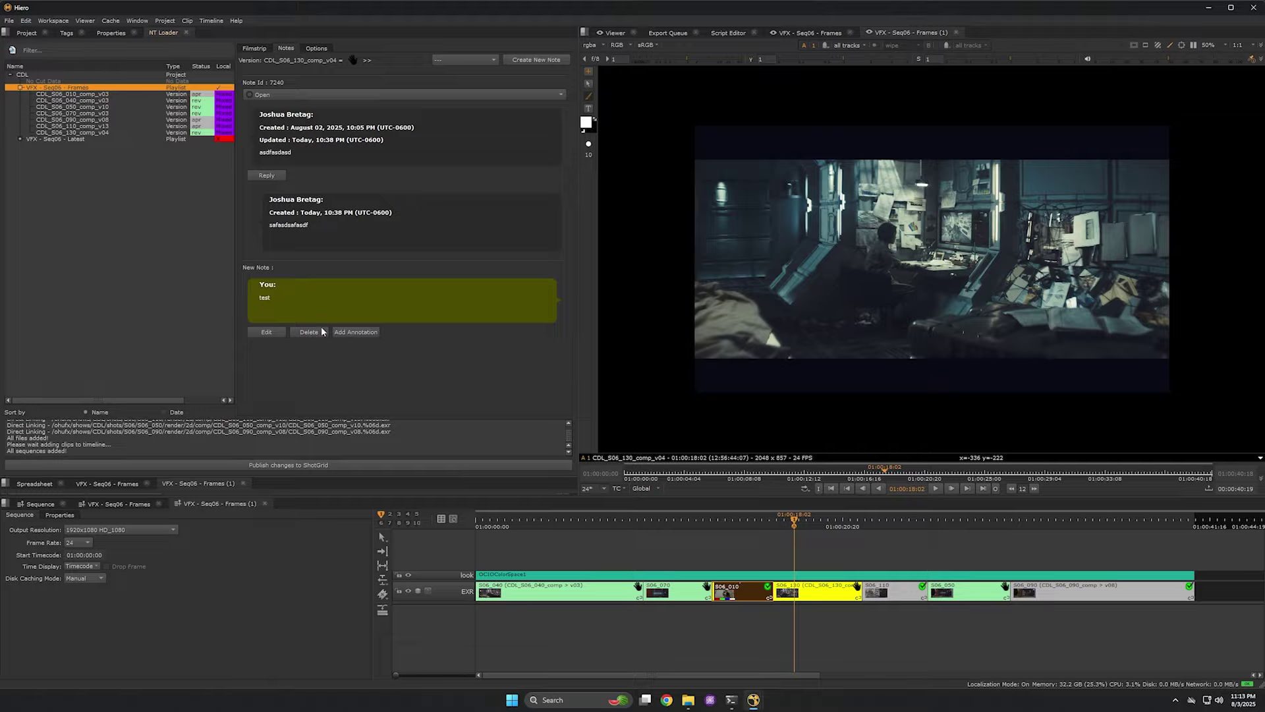
Publish the new notes to ShotGrid, replacing the S06_130 comment with "approved" in the change report, and refresh that shot's notes.
{"action": "left_click", "coordinate": [830, 551]}
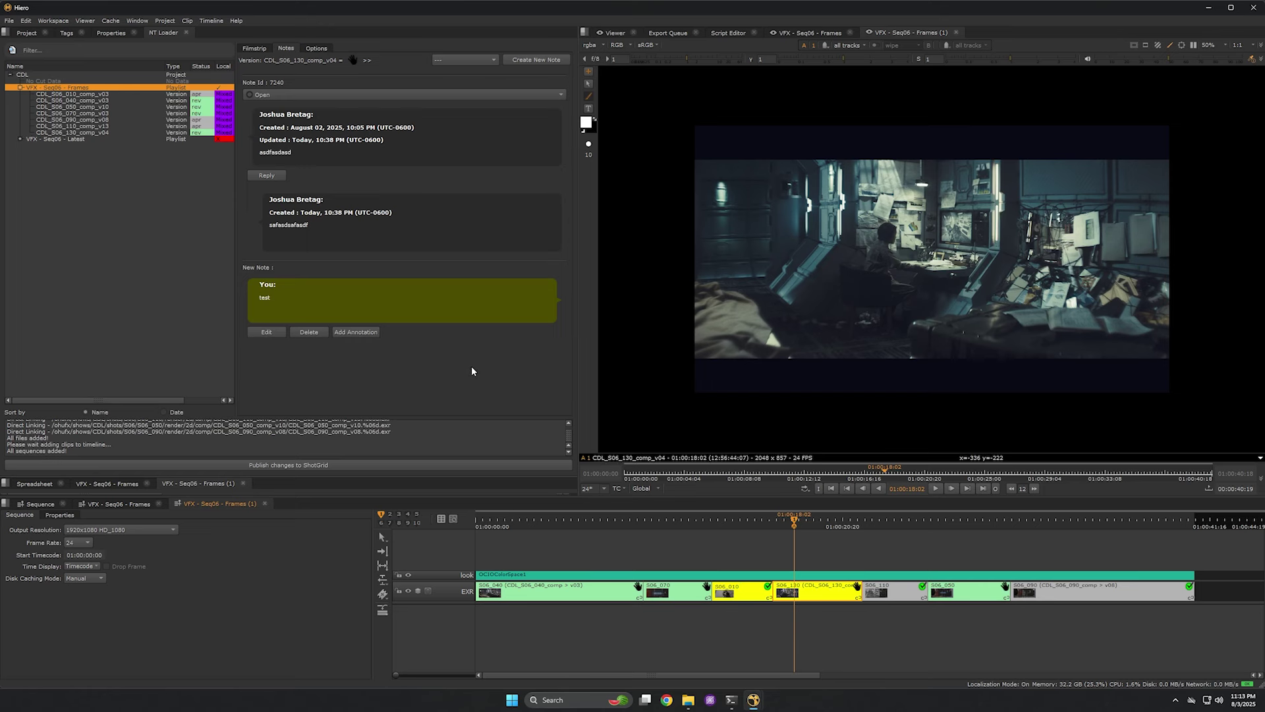
{"action": "left_click", "coordinate": [335, 466]}
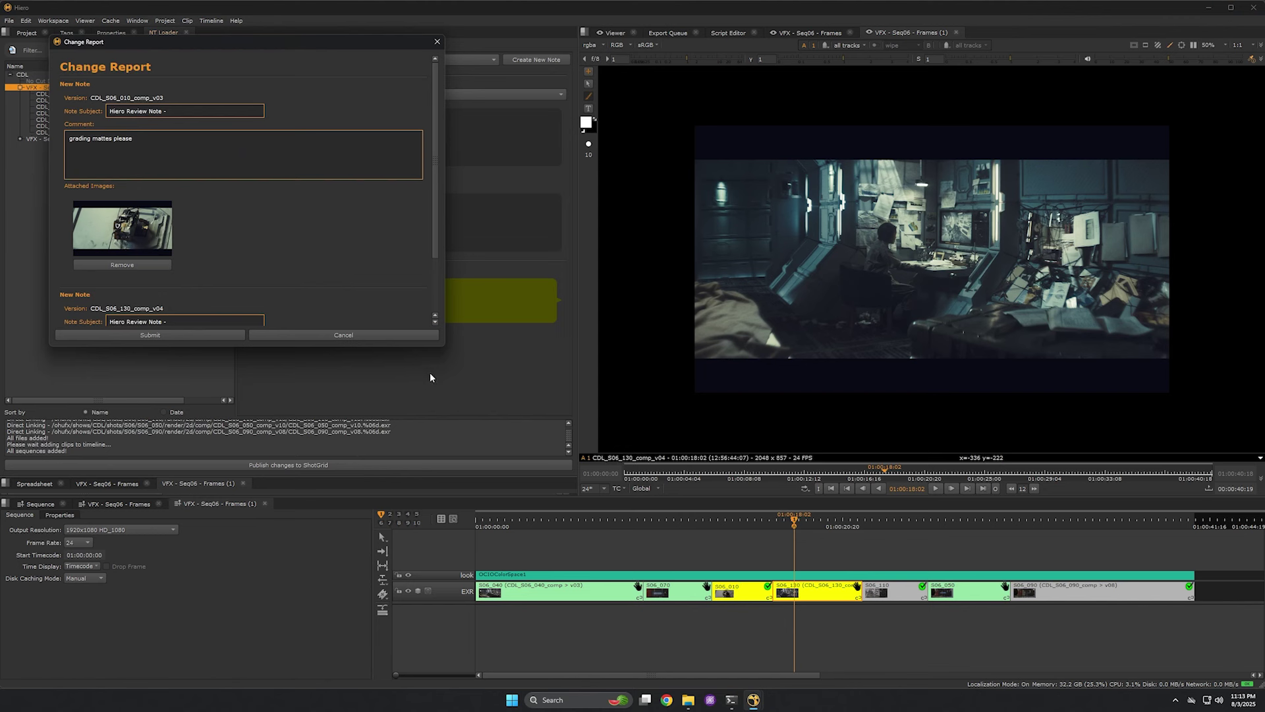
{"action": "left_click_drag", "start_coordinate": [443, 347], "coordinate": [445, 421]}
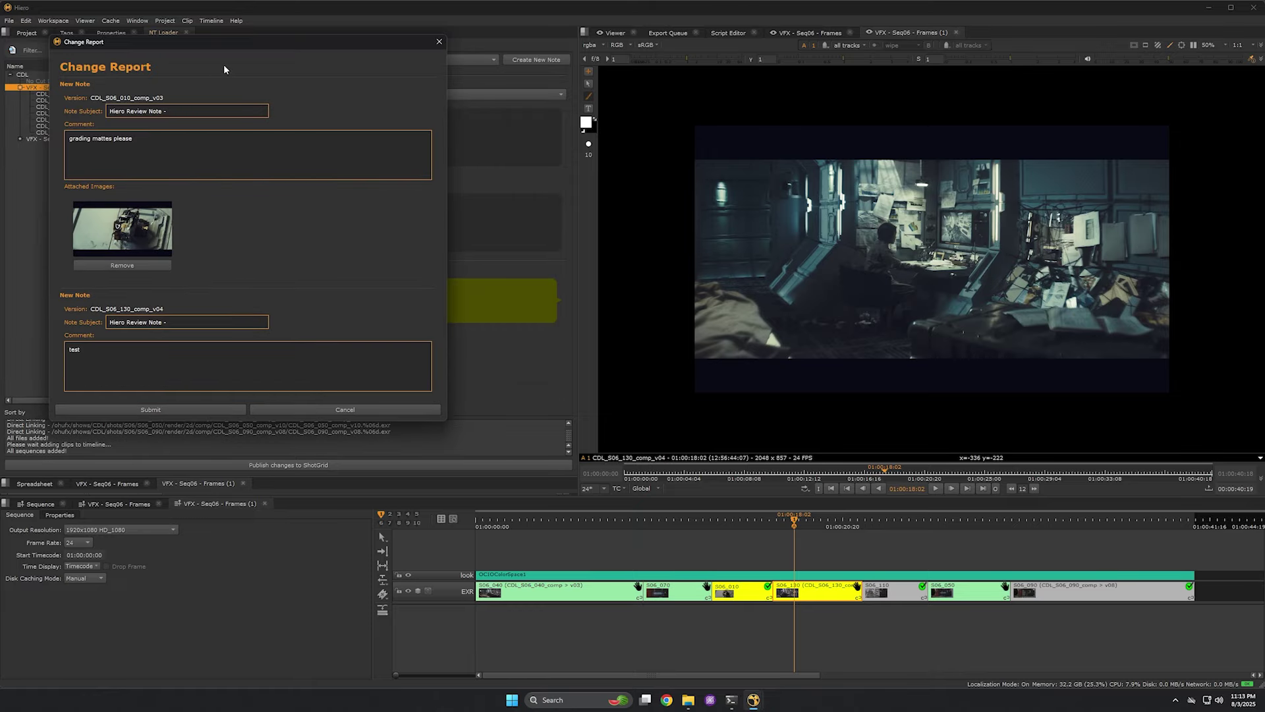
{"action": "left_click_drag", "start_coordinate": [236, 42], "coordinate": [386, 66]}
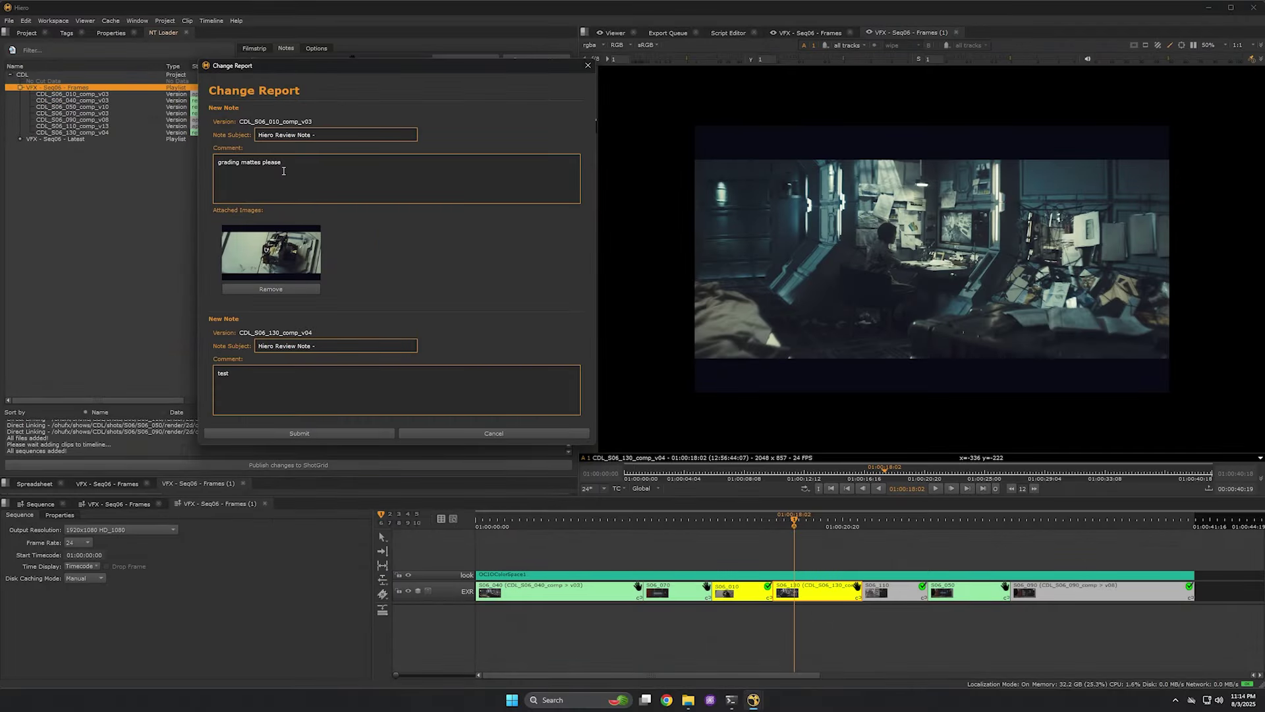
{"action": "triple_click", "coordinate": [278, 399]}
{"action": "type", "text": "approved"}
{"action": "left_click", "coordinate": [364, 434]}
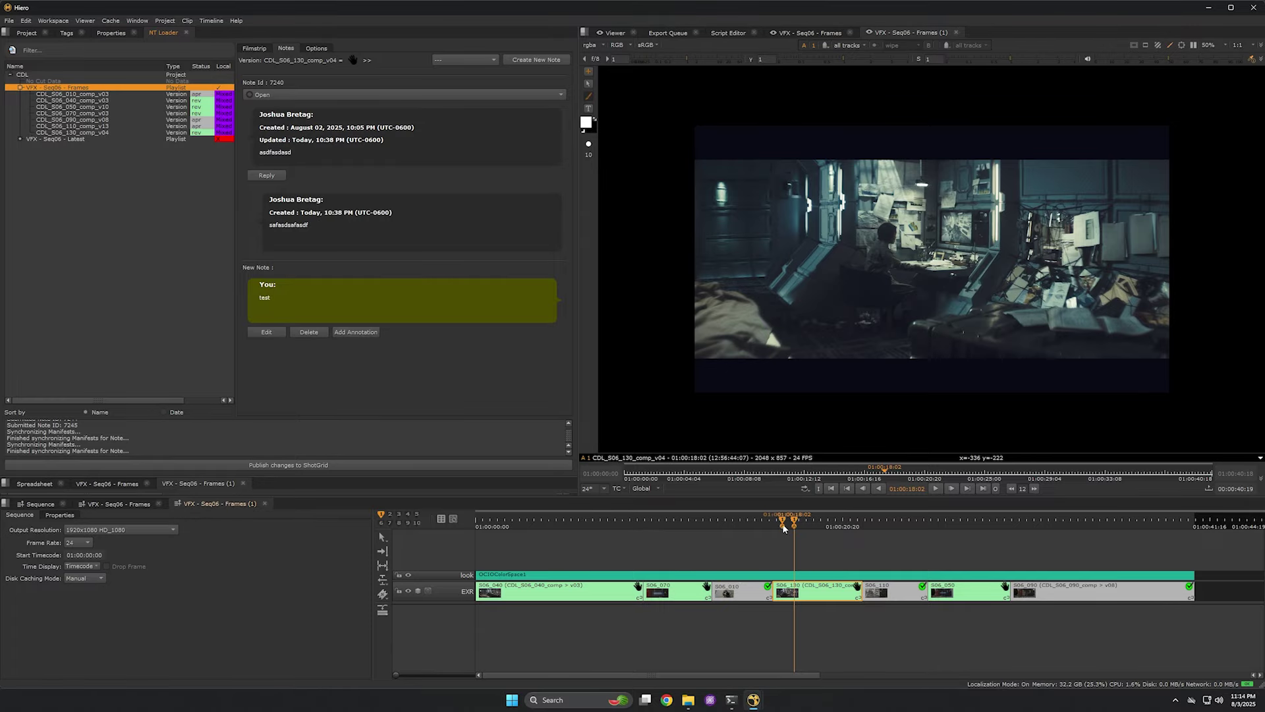
{"action": "left_click_drag", "start_coordinate": [783, 528], "coordinate": [815, 528]}
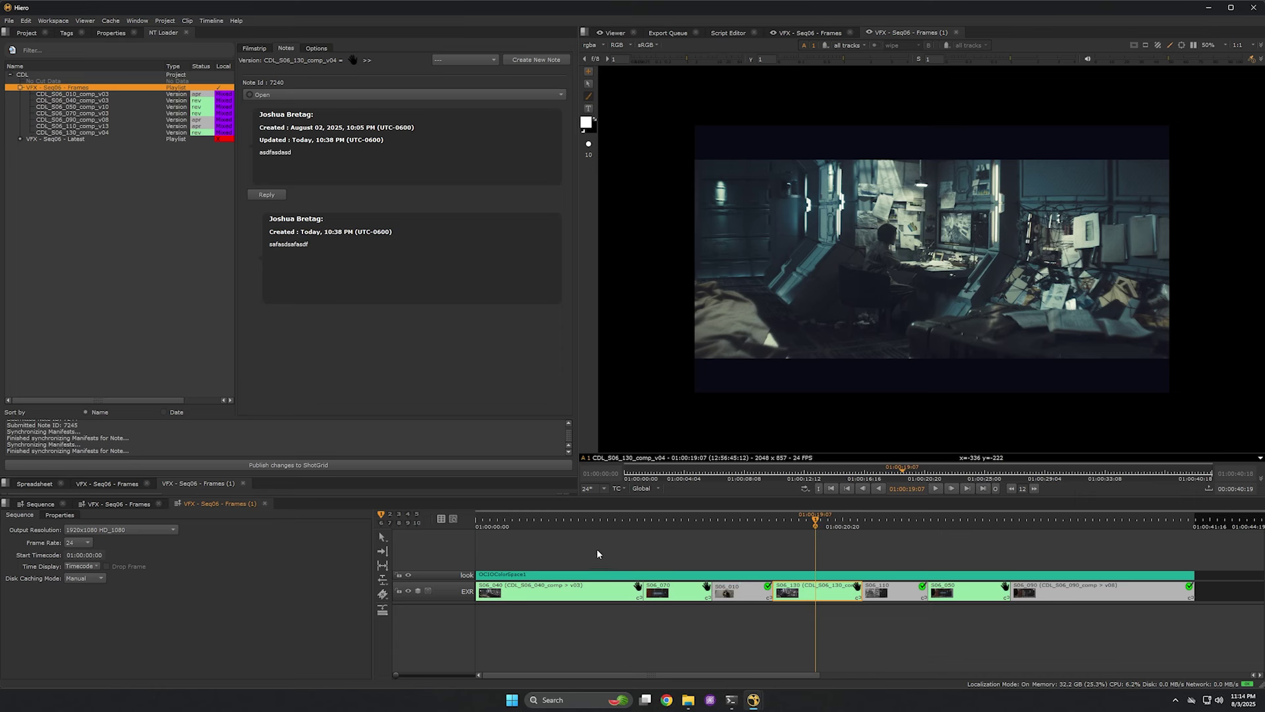
Show the S06_040, S06_070, S06_130 and S06_050 clips together in a contact sheet and scrub through it.
{"action": "left_click", "coordinate": [441, 519]}
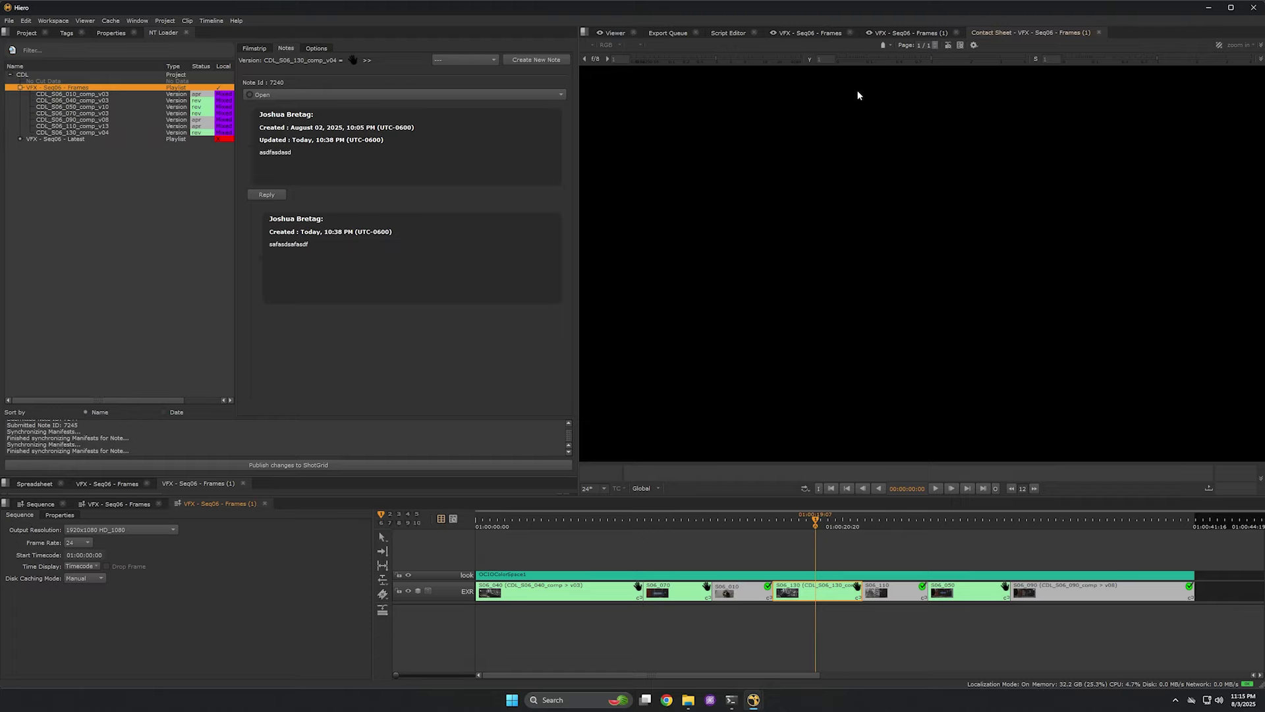
{"action": "left_click", "coordinate": [883, 45]}
{"action": "left_click", "coordinate": [902, 62]}
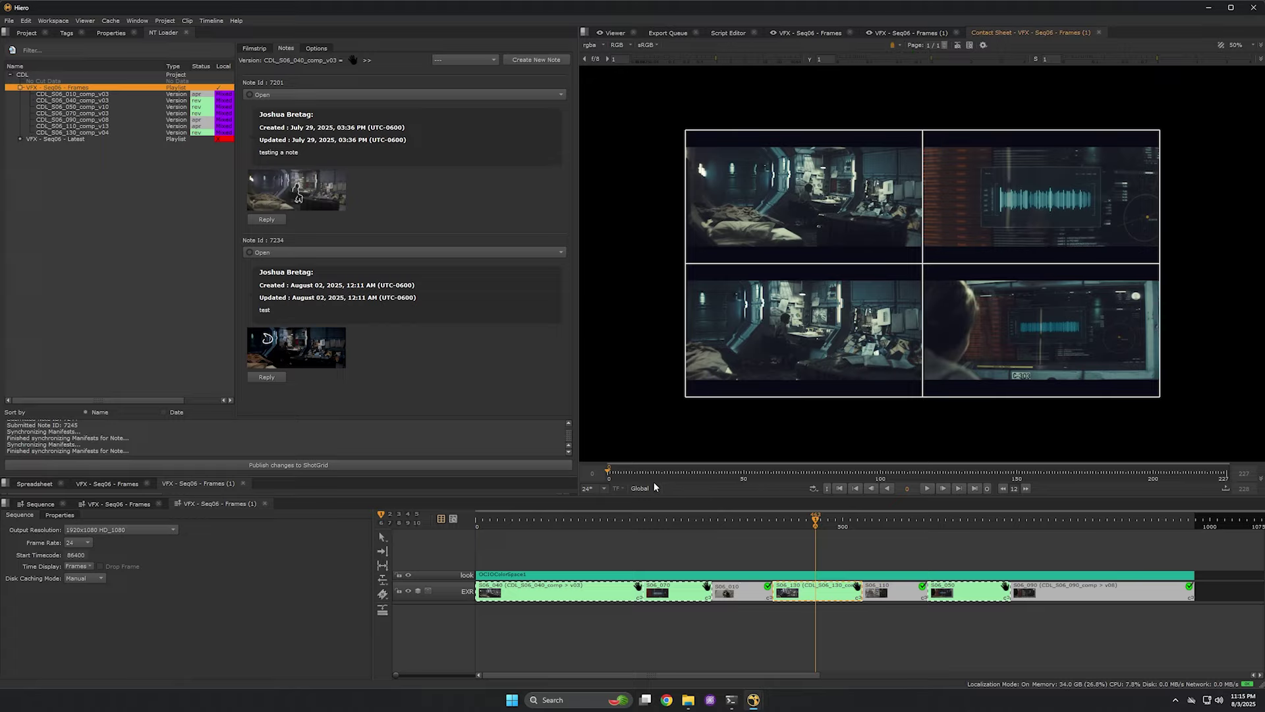
{"action": "left_click_drag", "start_coordinate": [642, 473], "coordinate": [697, 472]}
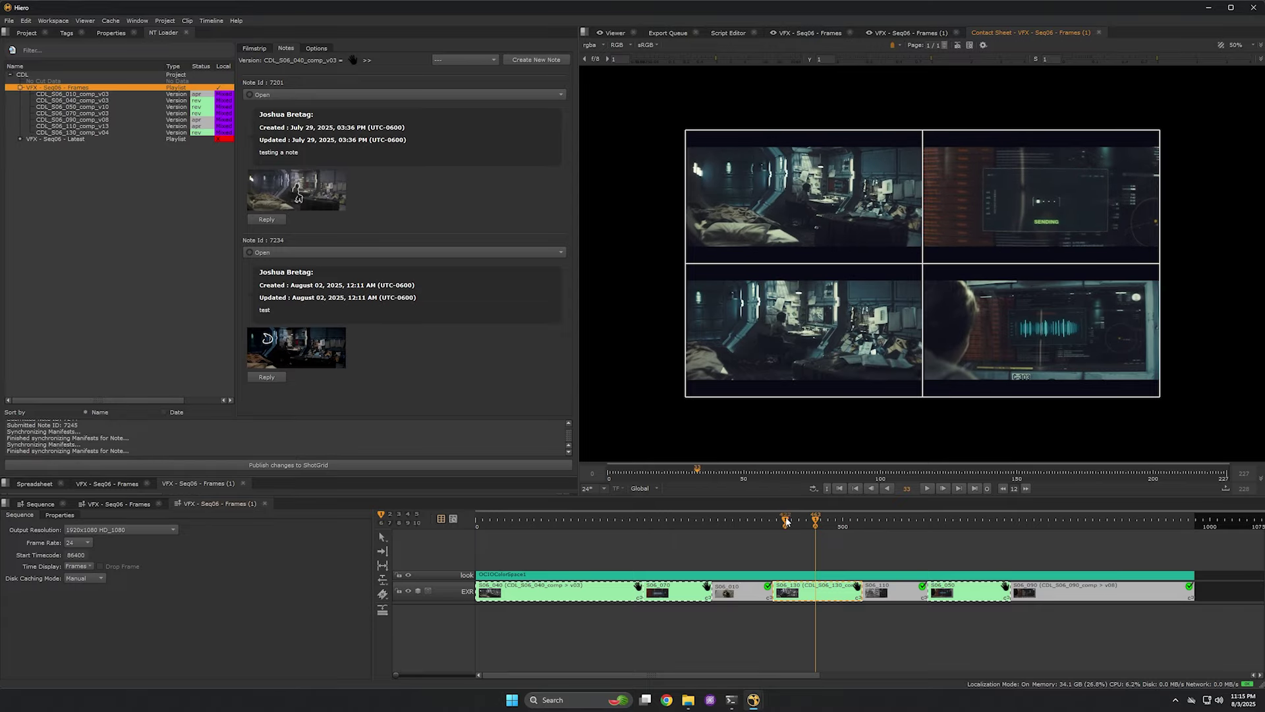
Build a track named "plates" from the export structure for all EXR clips, using the DEMO build plate track preset.
{"action": "left_click", "coordinate": [777, 521]}
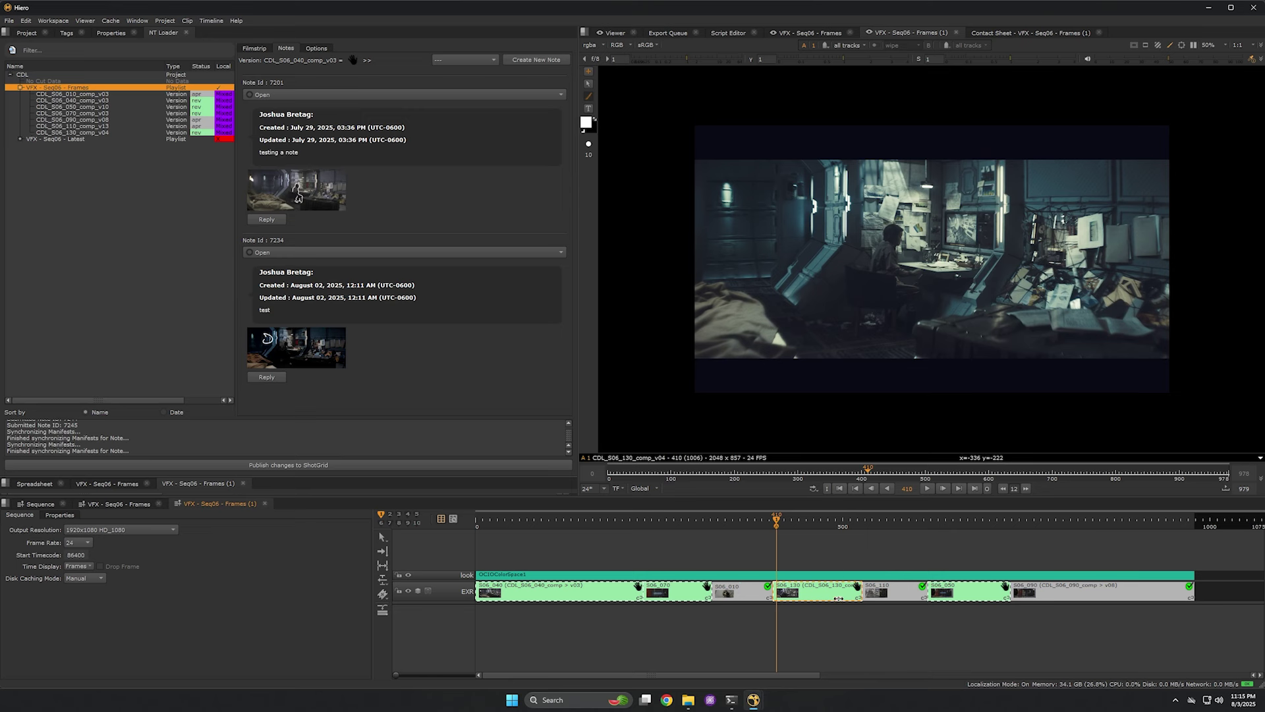
{"action": "left_click", "coordinate": [1214, 591]}
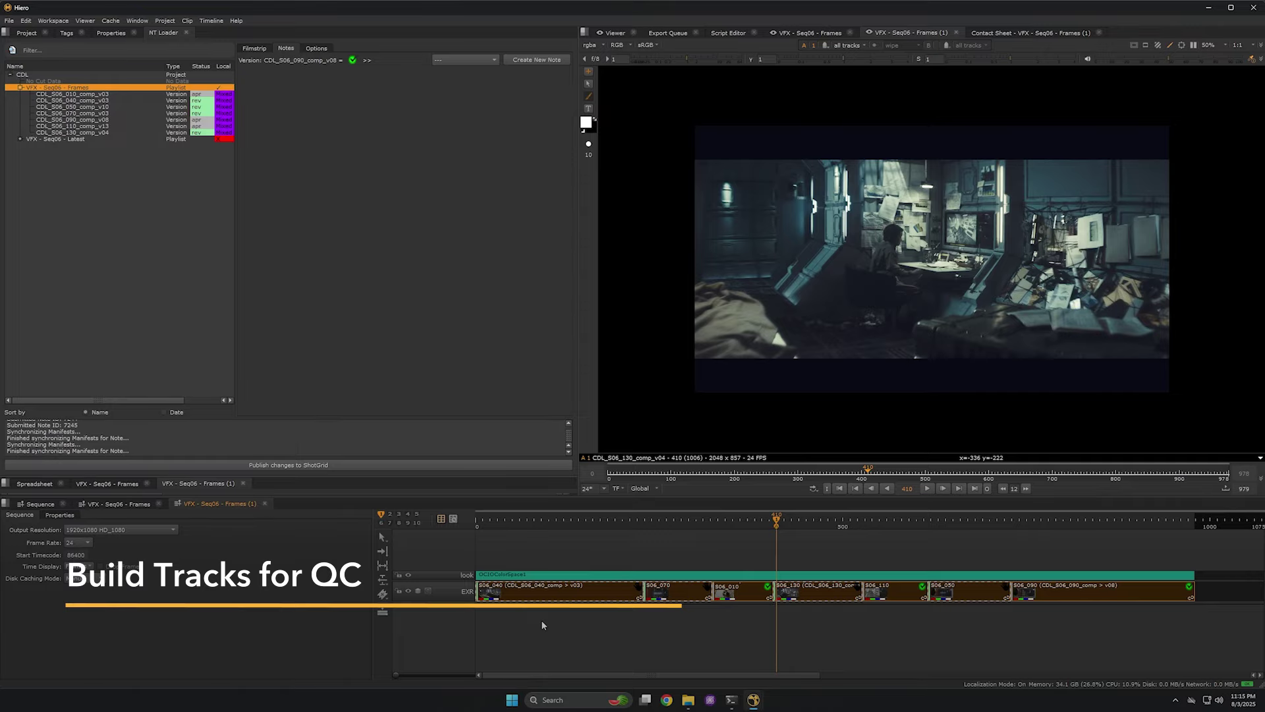
{"action": "right_click", "coordinate": [545, 592]}
{"action": "mouse_move", "coordinate": [682, 585]}
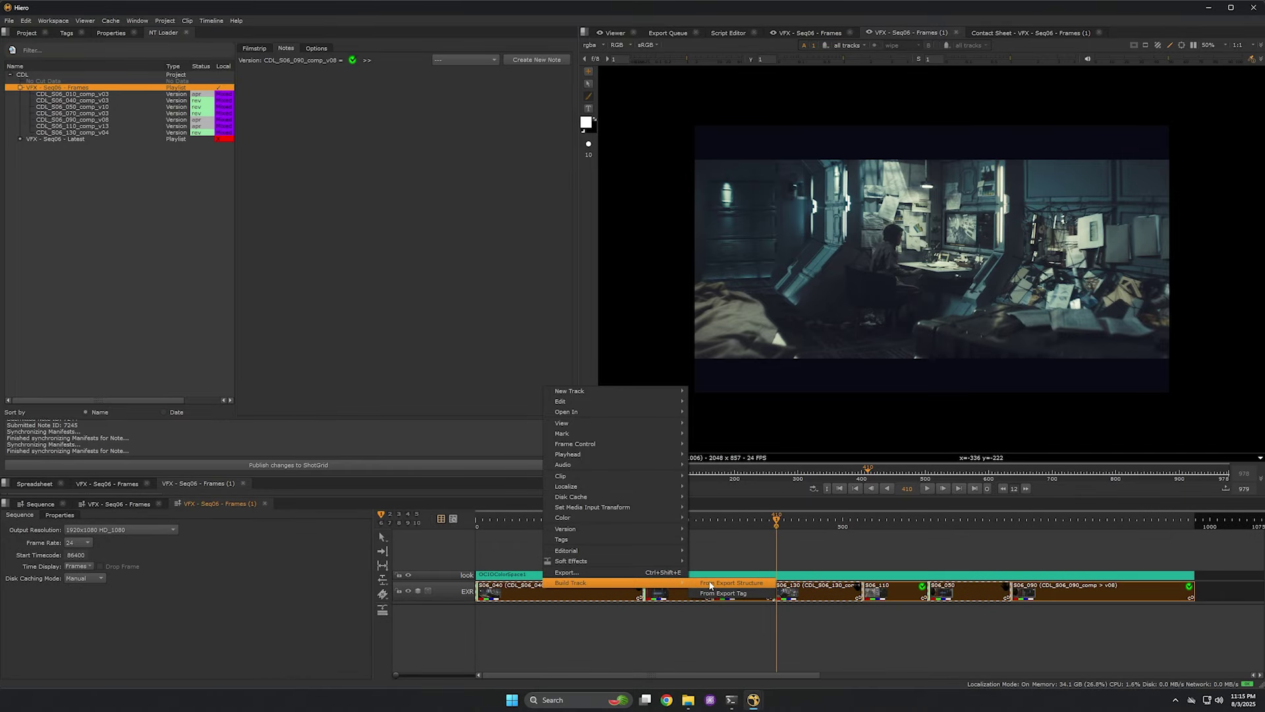
{"action": "left_click", "coordinate": [693, 584]}
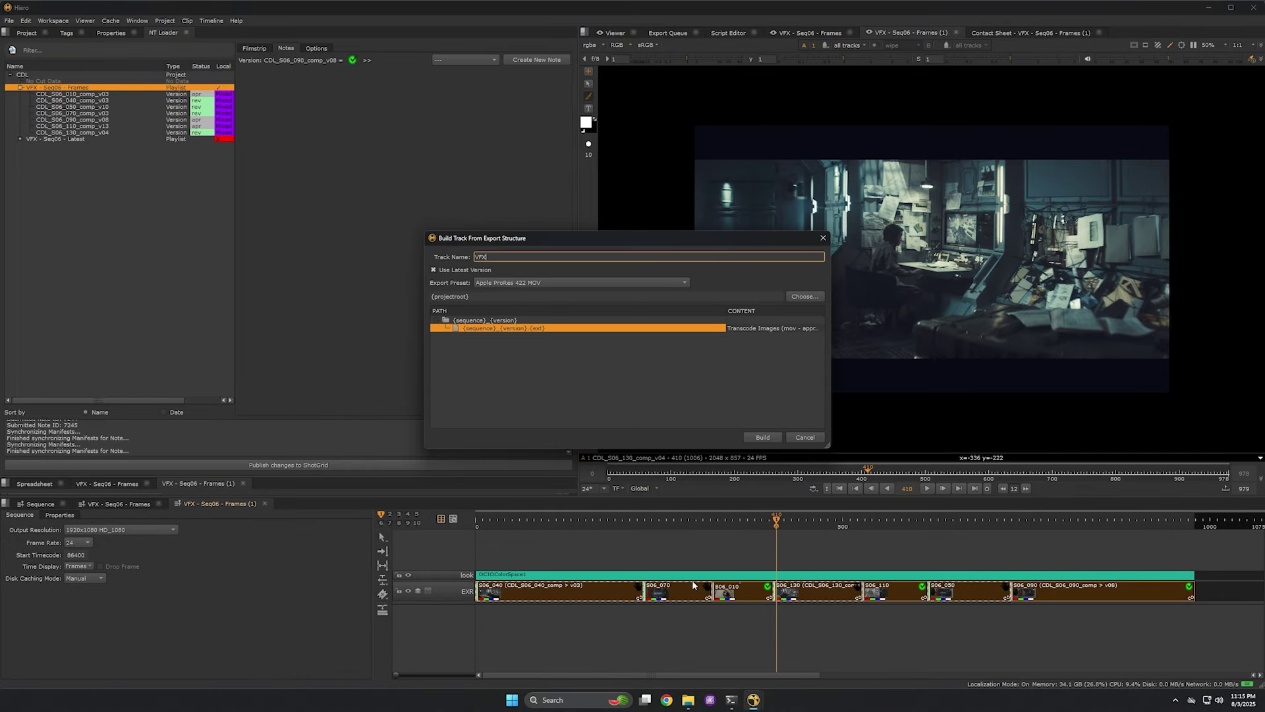
{"action": "left_click", "coordinate": [541, 282]}
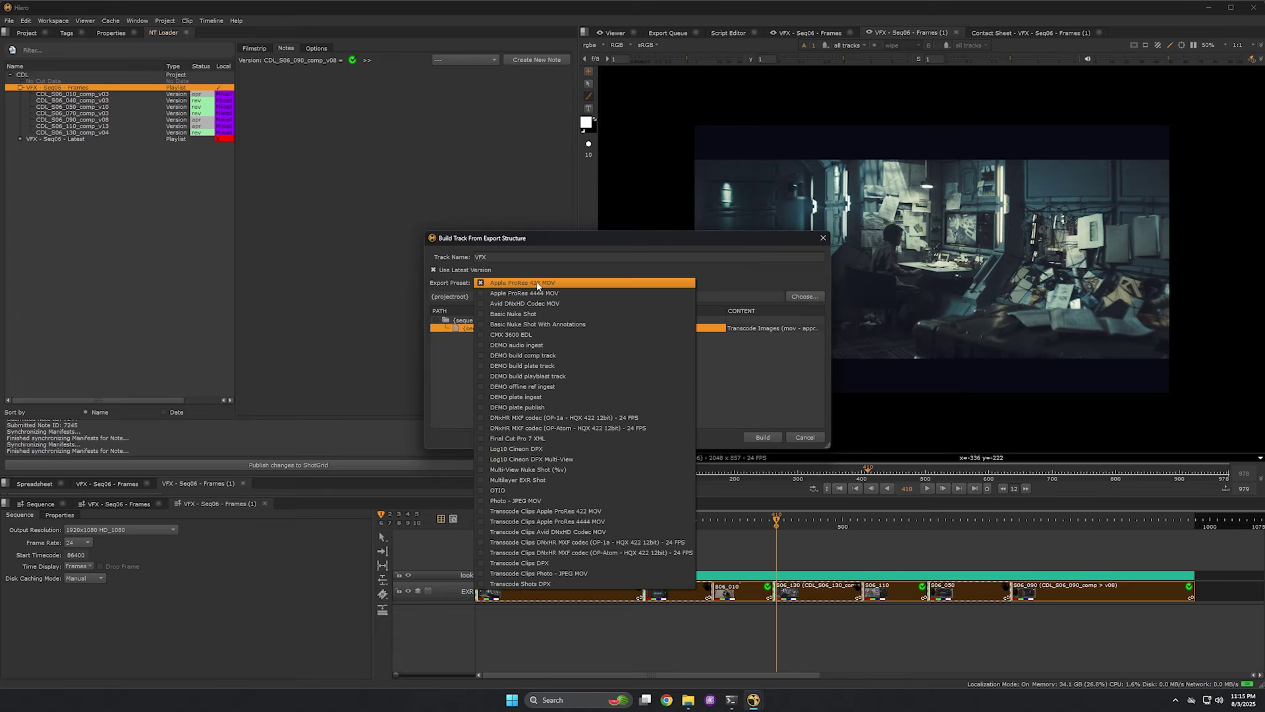
{"action": "left_click", "coordinate": [541, 367]}
{"action": "left_click", "coordinate": [484, 256]}
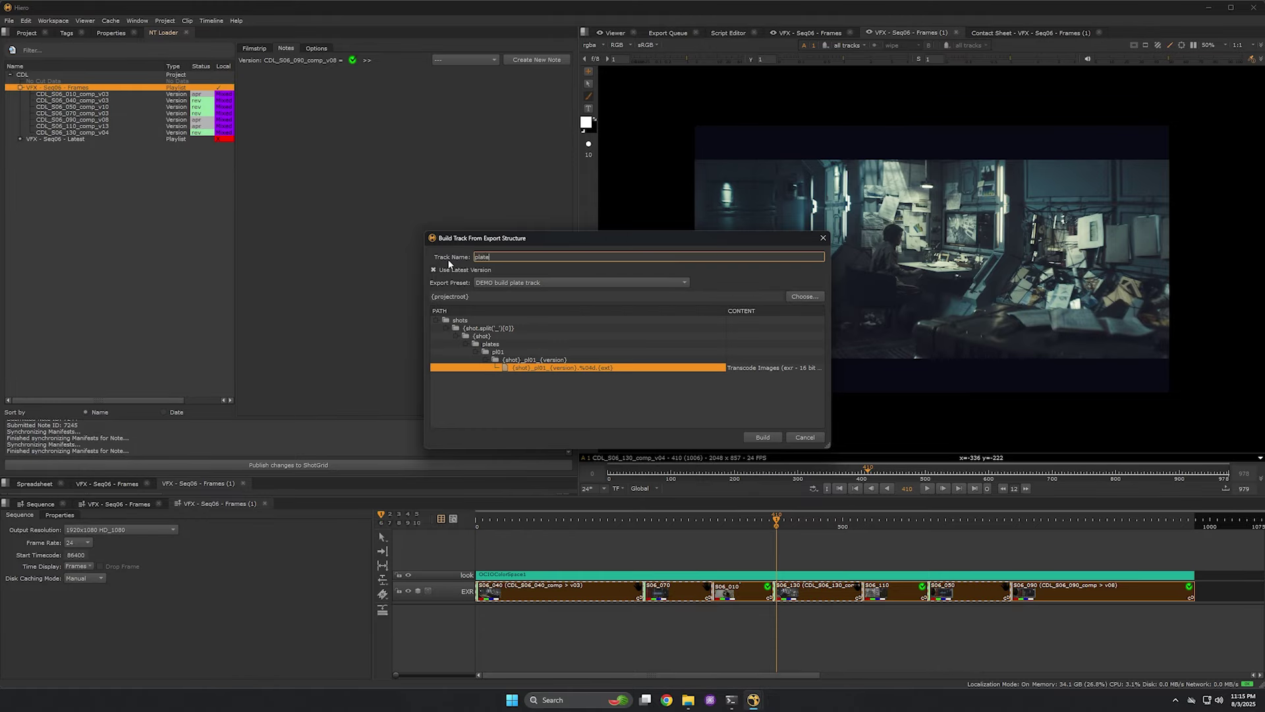
{"action": "left_click", "coordinate": [763, 437]}
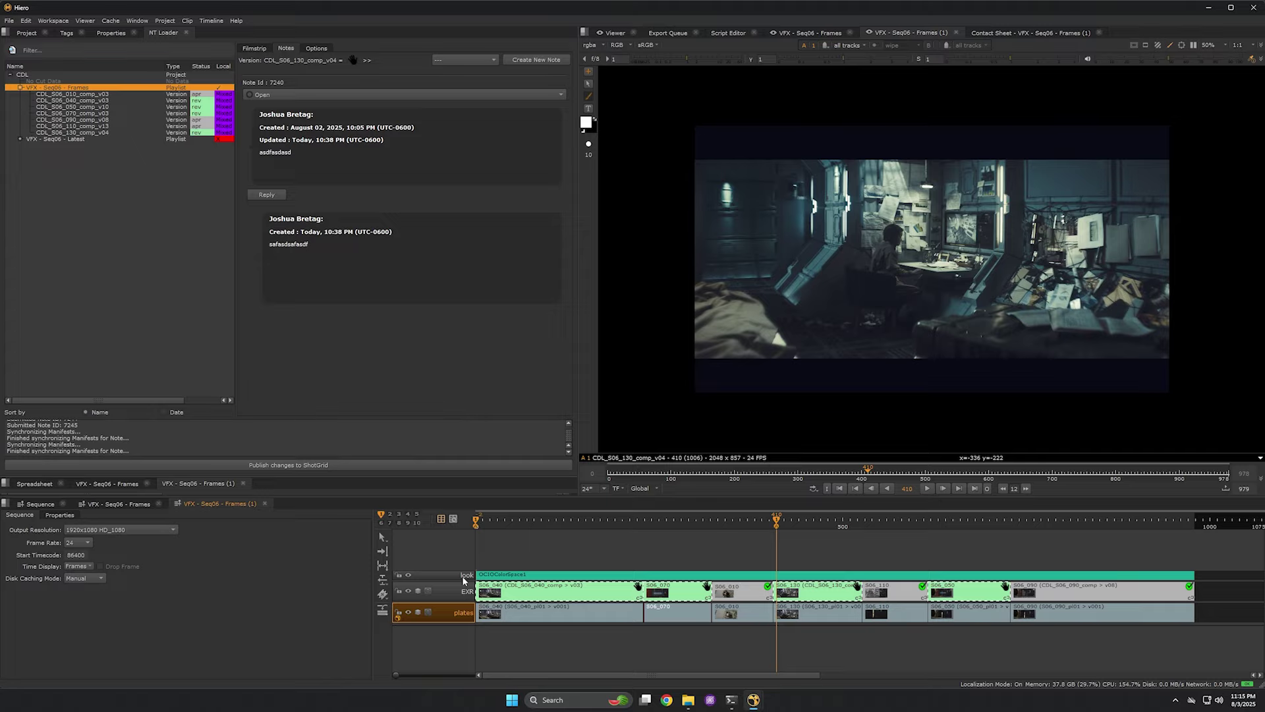
Disable the look track and compare the S06_130 comp against its plate with a wipe.
{"action": "left_click", "coordinate": [461, 575]}
{"action": "key", "text": "d"}
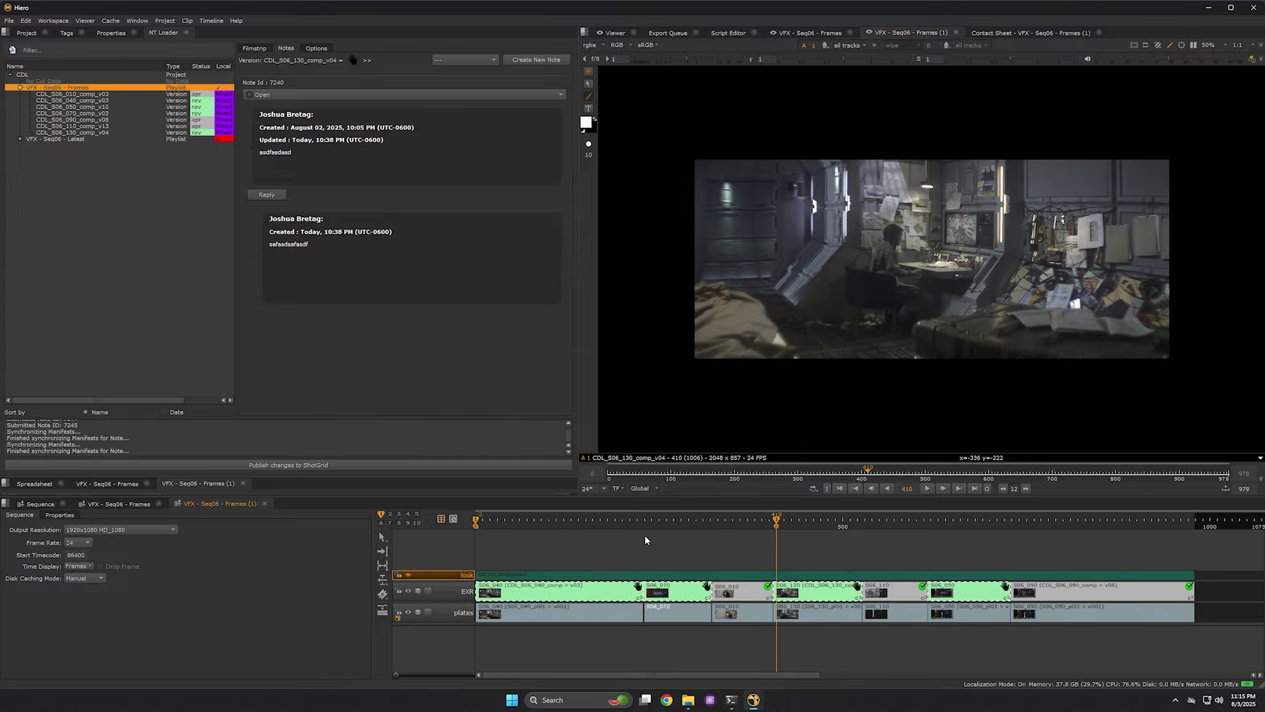
{"action": "left_click", "coordinate": [673, 618]}
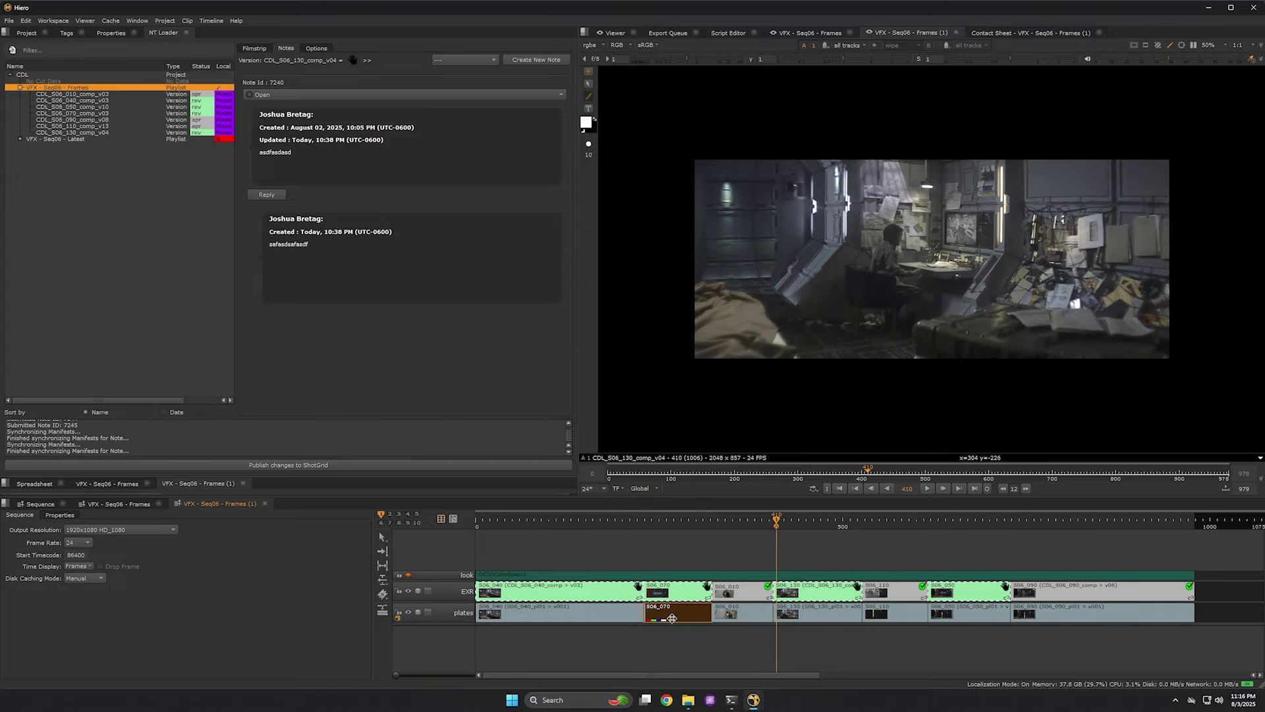
{"action": "key", "text": "w"}
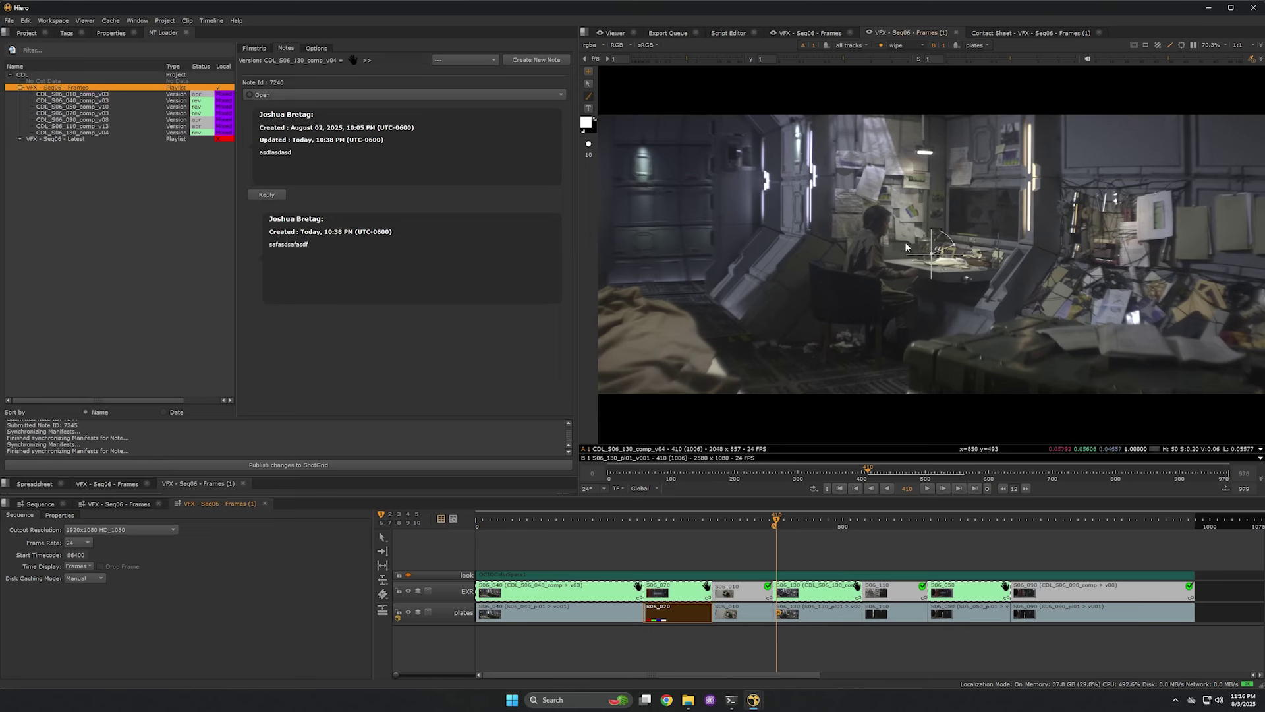
{"action": "left_click_drag", "start_coordinate": [932, 253], "coordinate": [986, 235]}
Compare comps against plates in difference mode on S06_130 and S06_010, and turn the comparison off.
{"action": "left_click", "coordinate": [905, 47]}
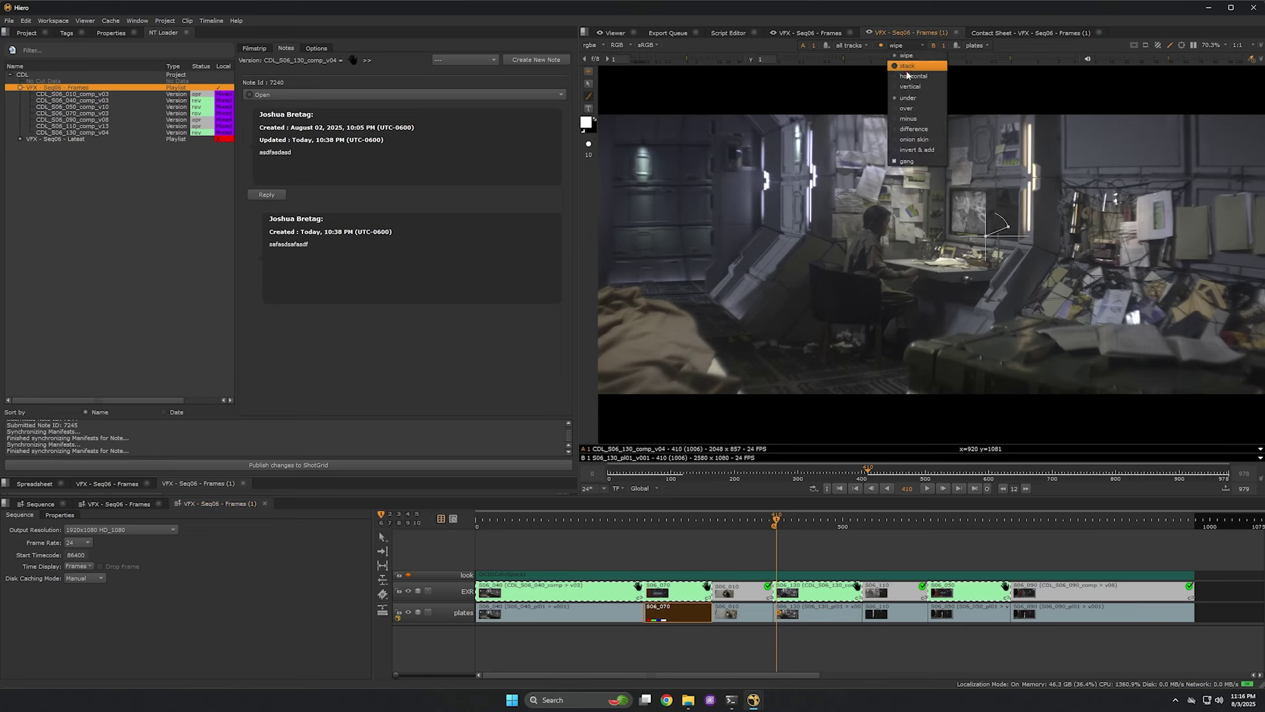
{"action": "left_click", "coordinate": [910, 131]}
{"action": "left_click_drag", "start_coordinate": [984, 232], "coordinate": [692, 244]}
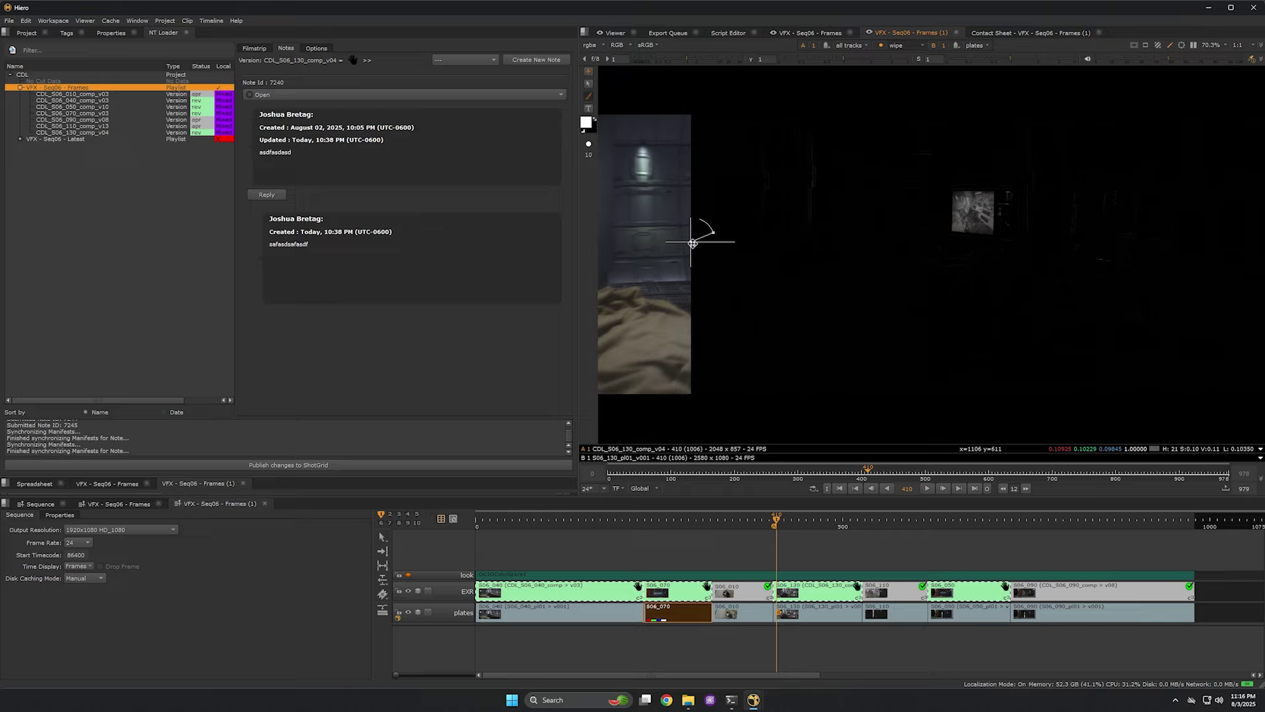
{"action": "left_click", "coordinate": [636, 539]}
{"action": "scroll", "coordinate": [650, 552], "scroll_direction": "down", "scroll_amount": 3}
{"action": "scroll", "coordinate": [659, 555], "scroll_direction": "down", "scroll_amount": 1}
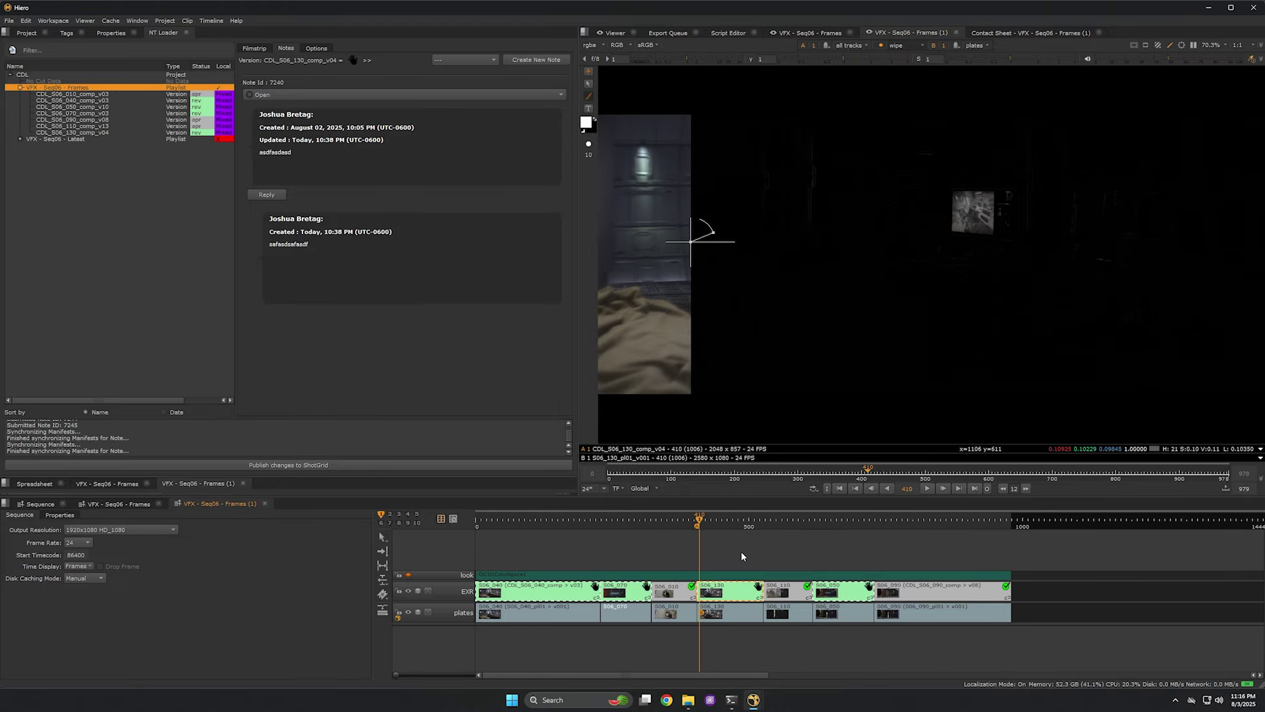
{"action": "left_click_drag", "start_coordinate": [696, 523], "coordinate": [681, 522]}
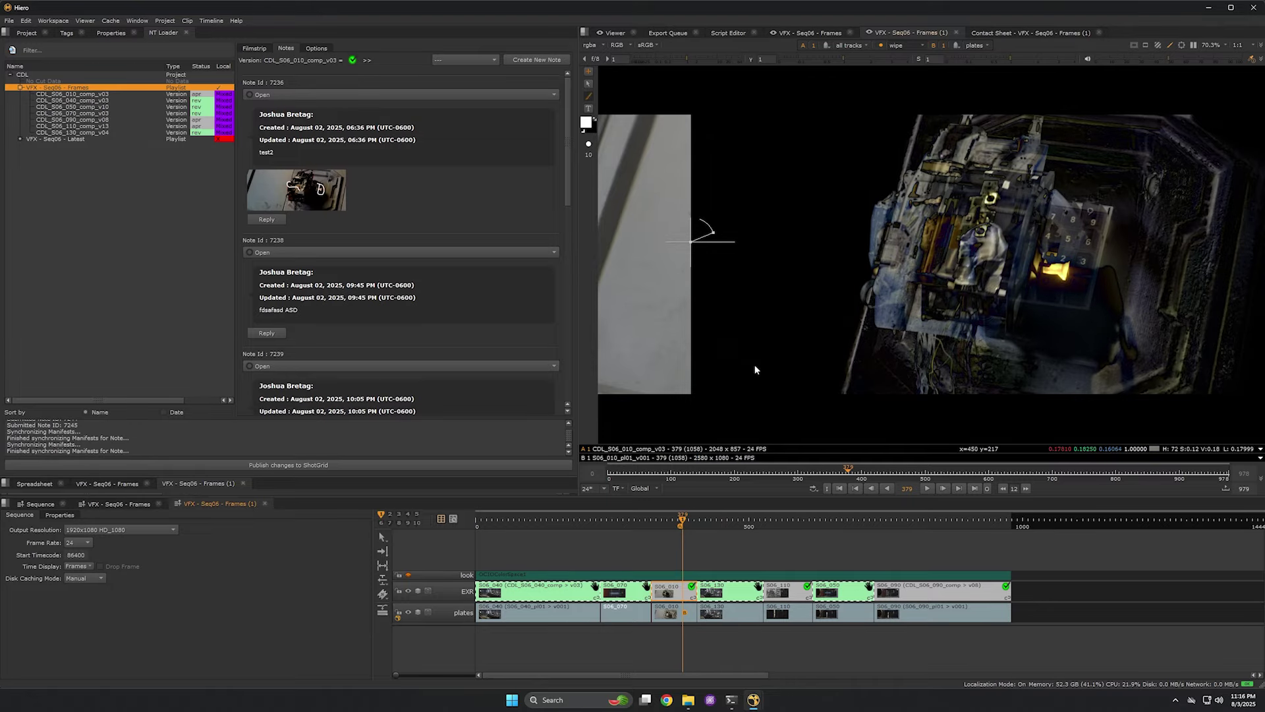
{"action": "key", "text": "w"}
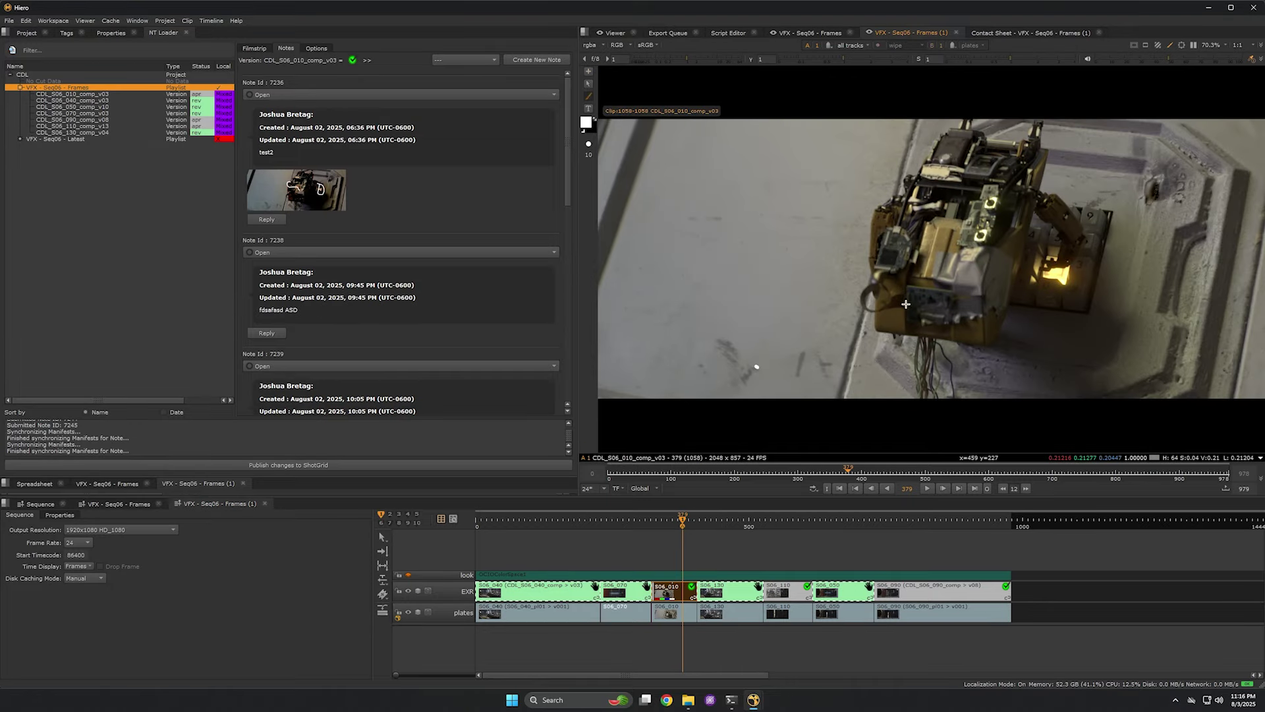
Version the S06_010 comp up to v04 and inspect its grading layer in the viewer, returning to rgba.
{"action": "scroll", "coordinate": [694, 540], "scroll_direction": "up", "scroll_amount": 5}
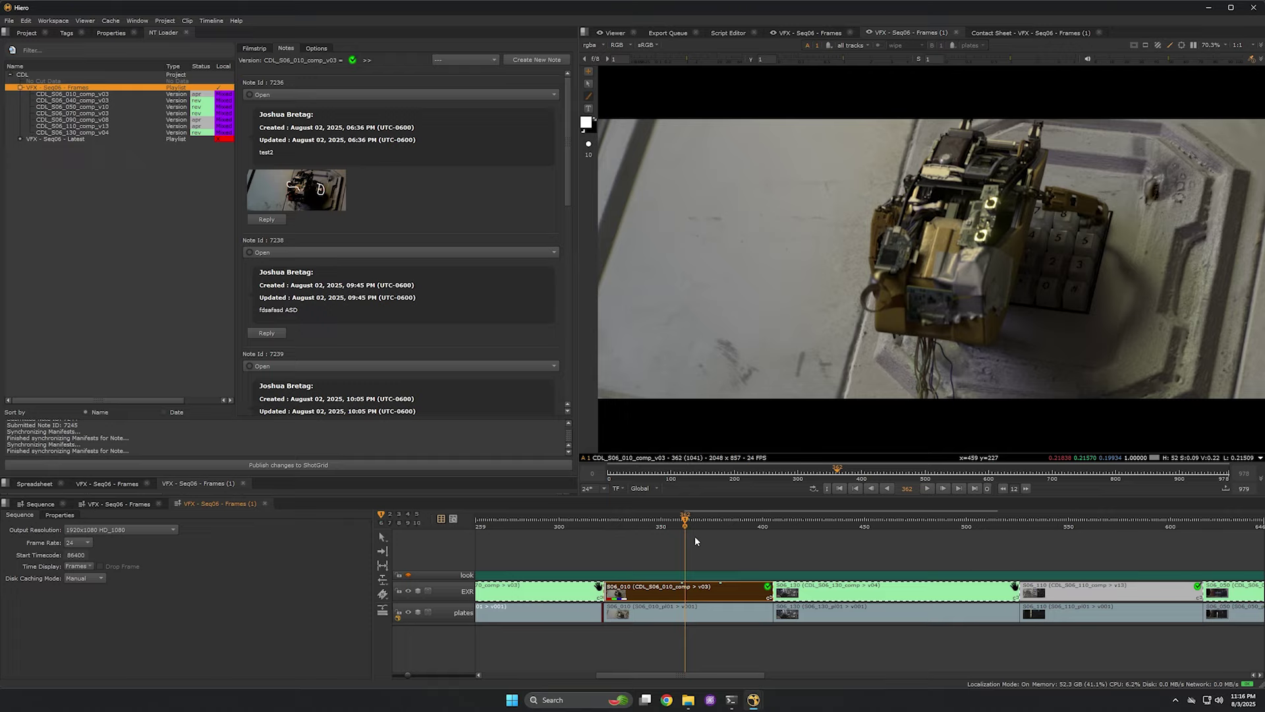
{"action": "key", "text": "alt+Up"}
{"action": "left_click", "coordinate": [591, 46]}
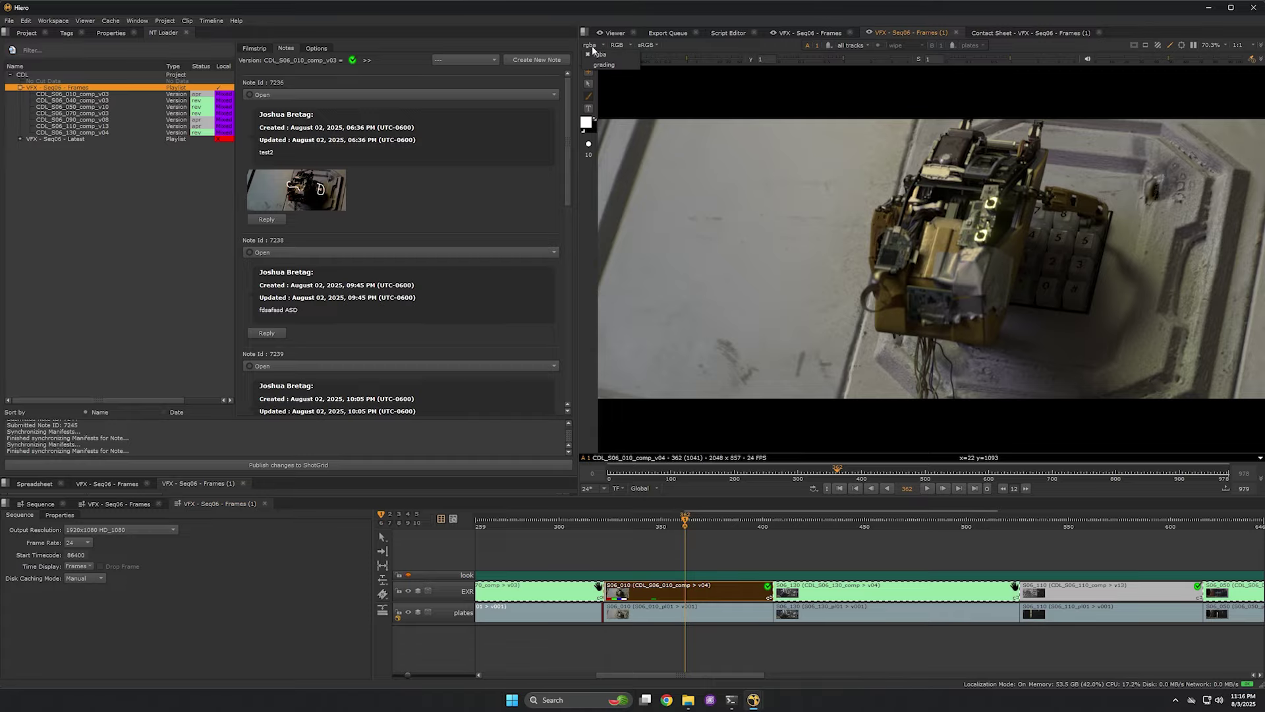
{"action": "left_click", "coordinate": [596, 59]}
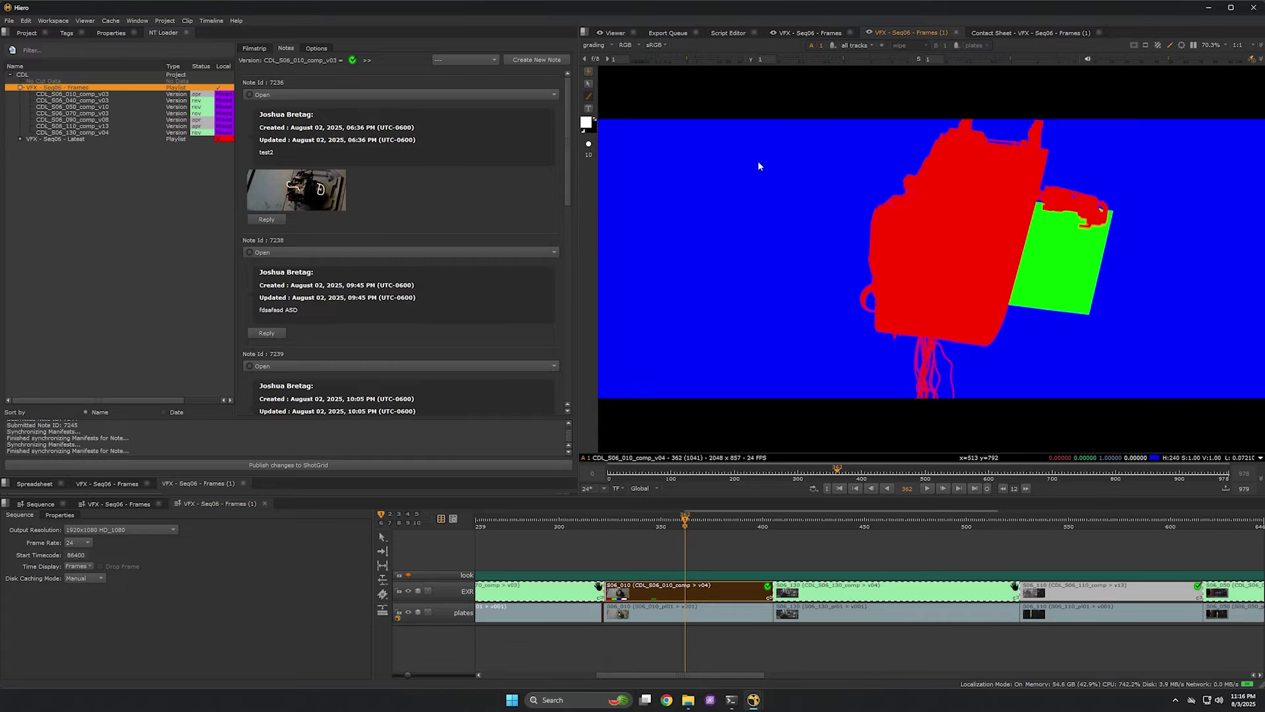
{"action": "left_click", "coordinate": [599, 44]}
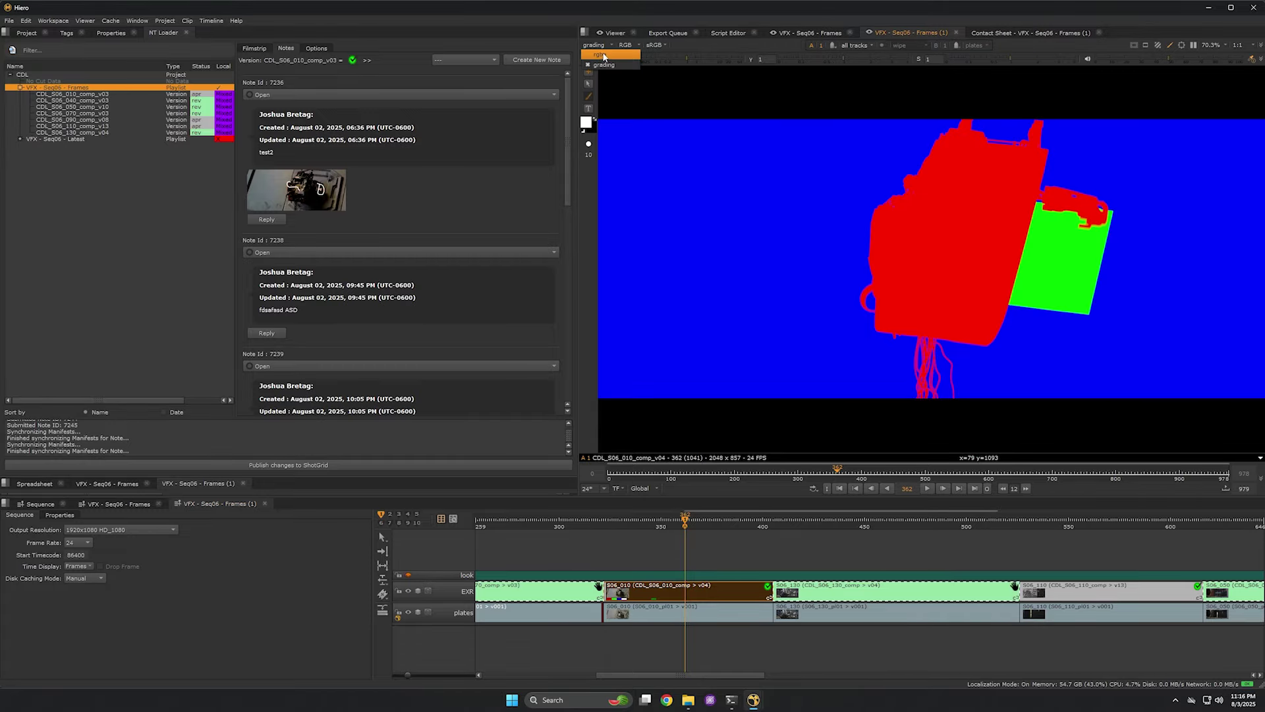
{"action": "left_click", "coordinate": [600, 51]}
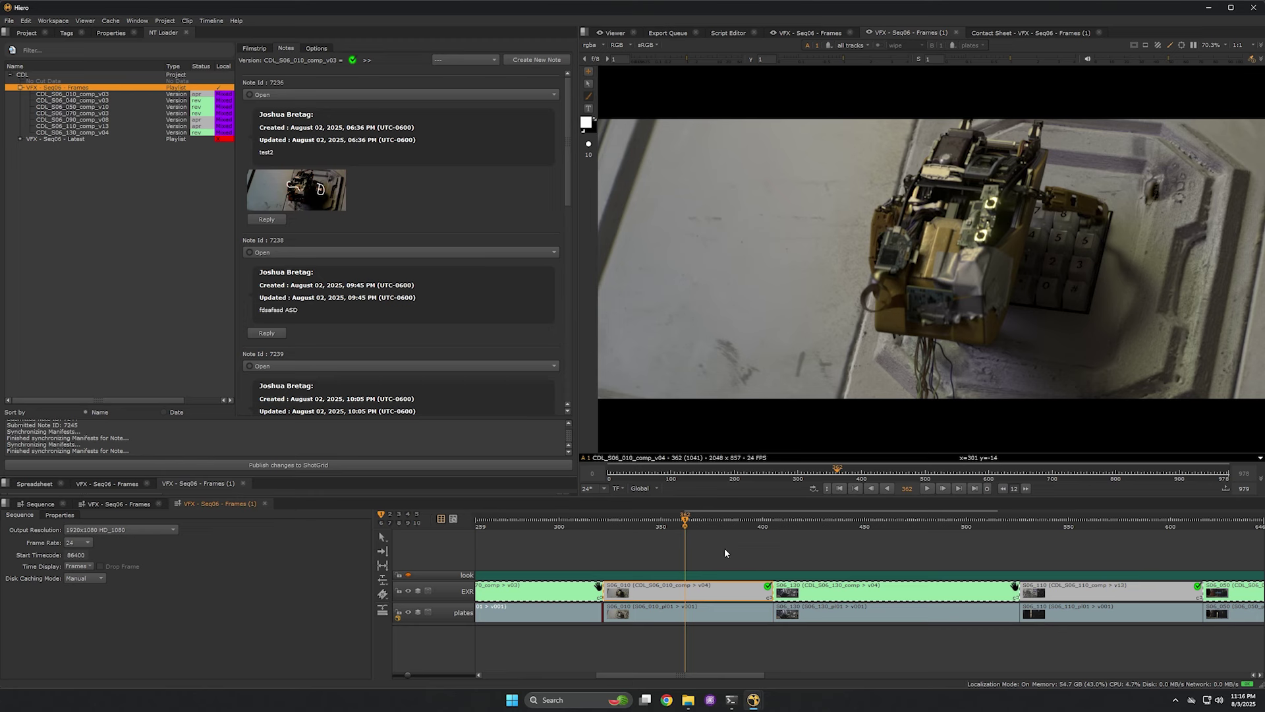
Switch to the CDL_QC.nk script in Nuke and copy the three Grade nodes and the Text node.
{"action": "key", "text": "shift+z"}
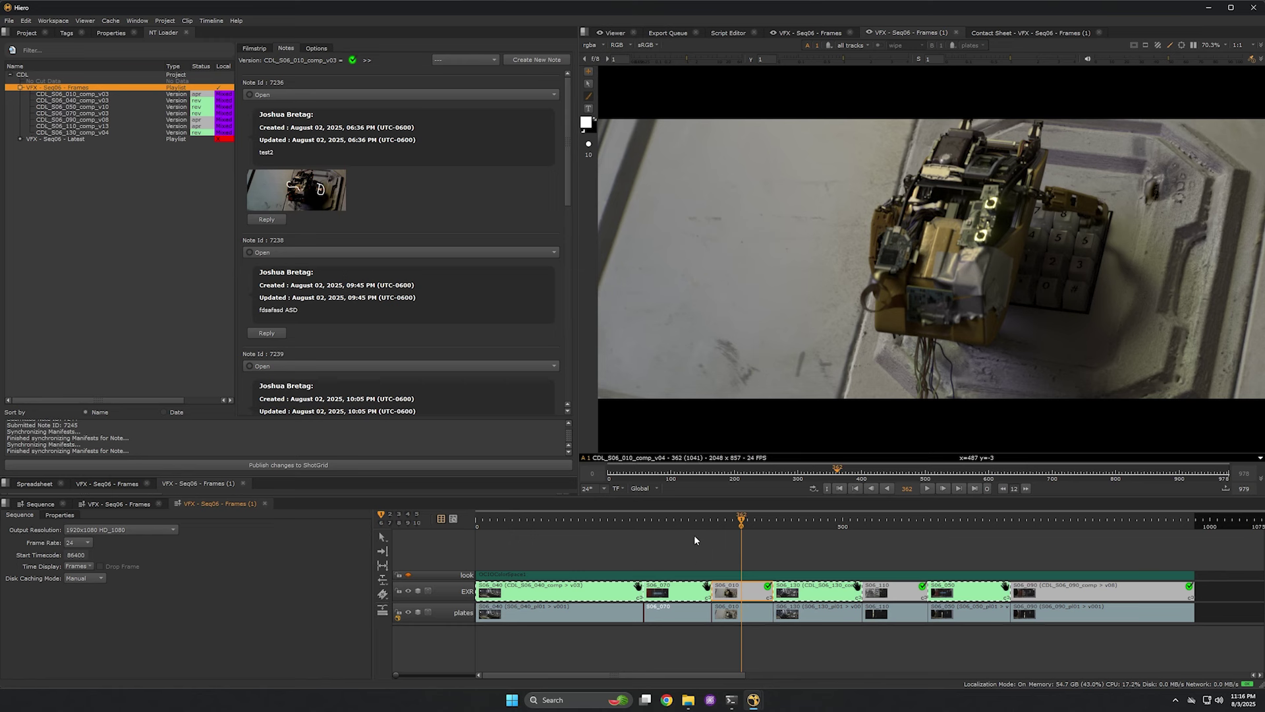
{"action": "key", "text": "alt+Tab"}
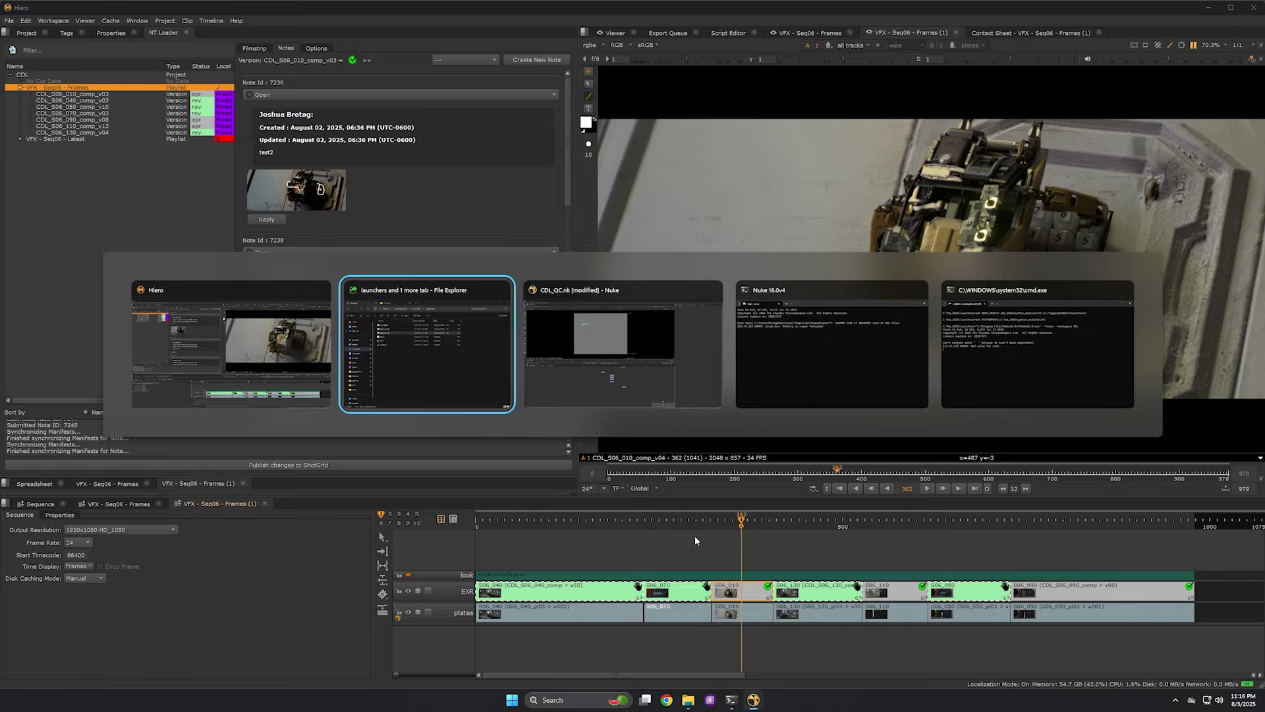
{"action": "scroll", "coordinate": [588, 488], "scroll_direction": "up", "scroll_amount": 4}
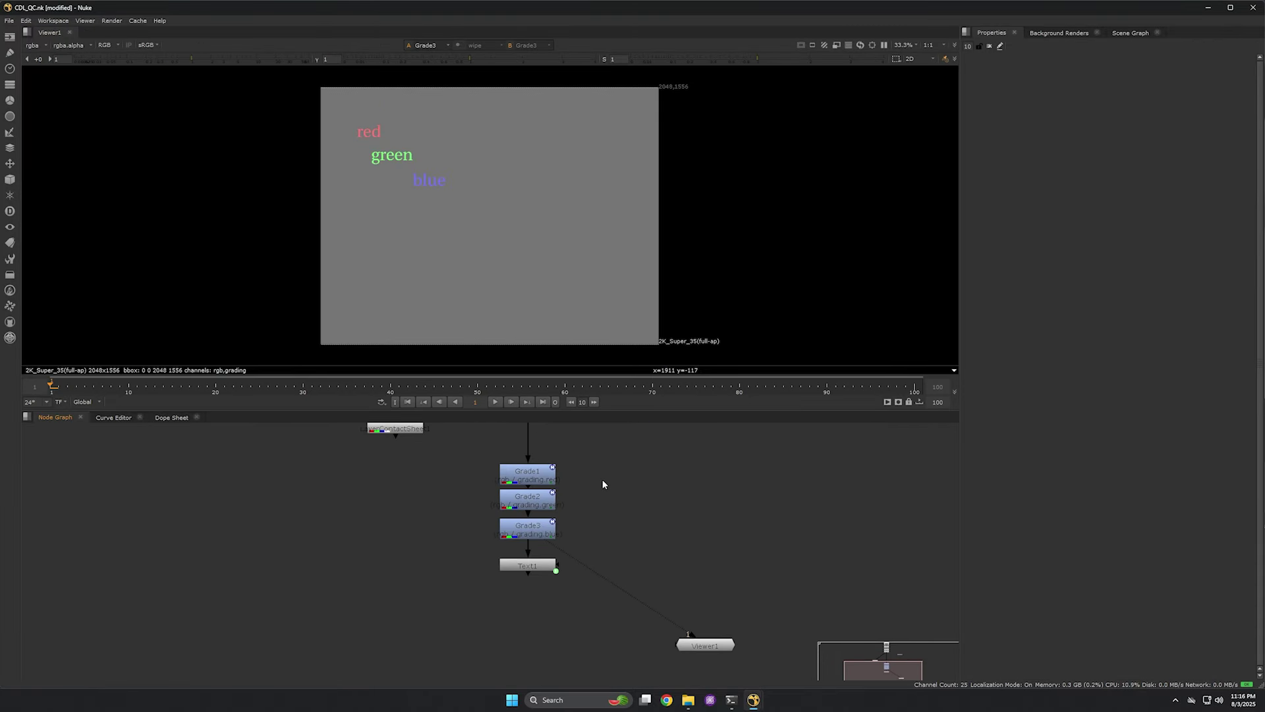
{"action": "left_click_drag", "start_coordinate": [610, 451], "coordinate": [492, 587]}
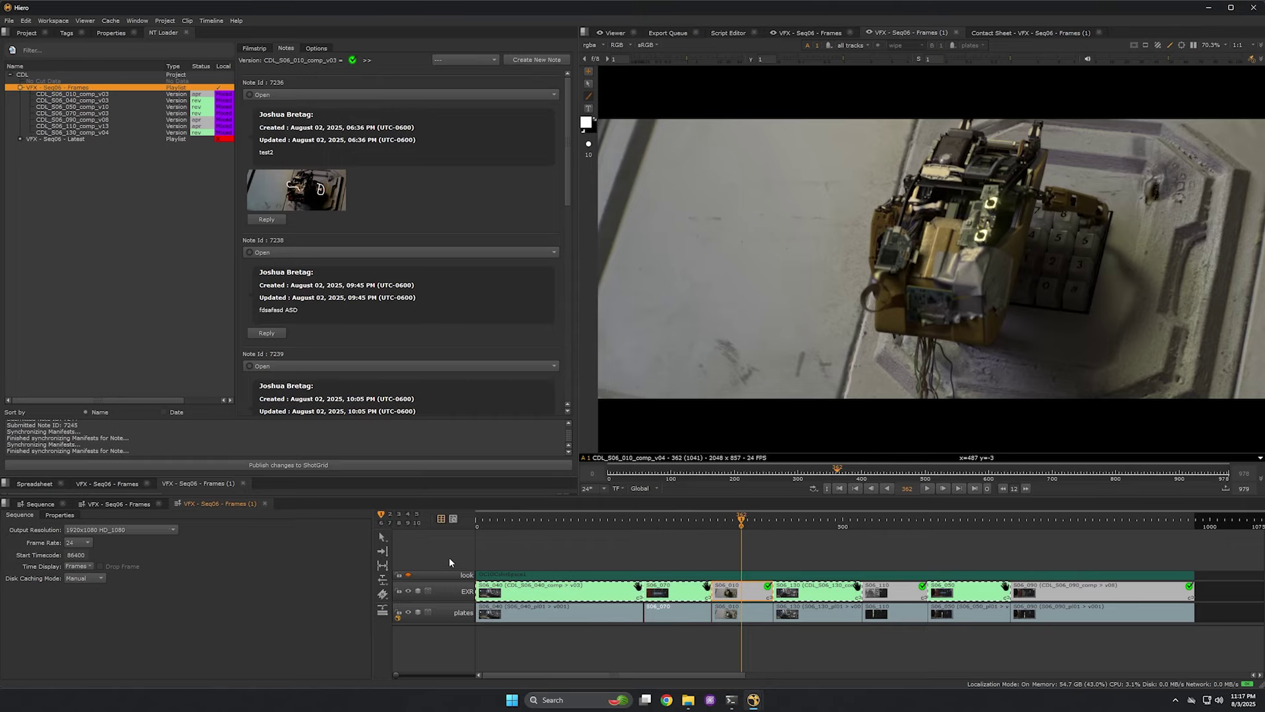
Add a video track named QC in Hiero and paste the copied Grade and Text nodes onto it as soft effects.
{"action": "right_click", "coordinate": [450, 562]}
{"action": "mouse_move", "coordinate": [584, 379]}
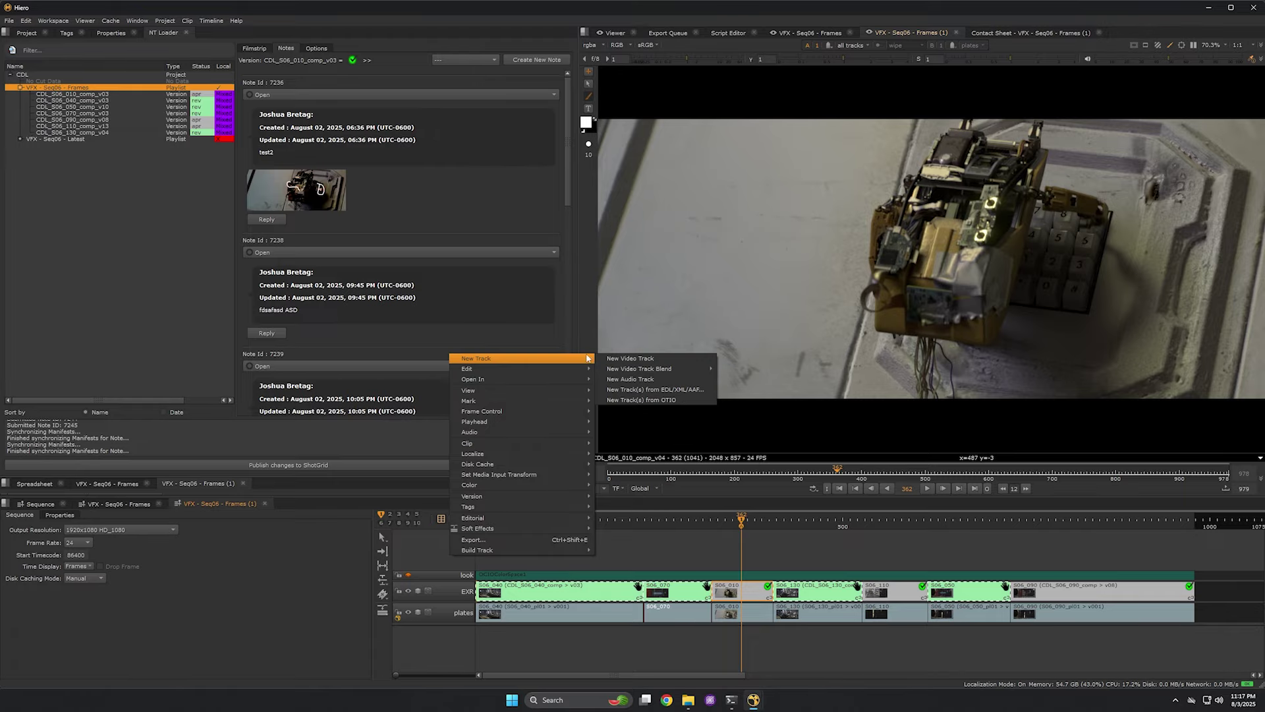
{"action": "left_click", "coordinate": [610, 359]}
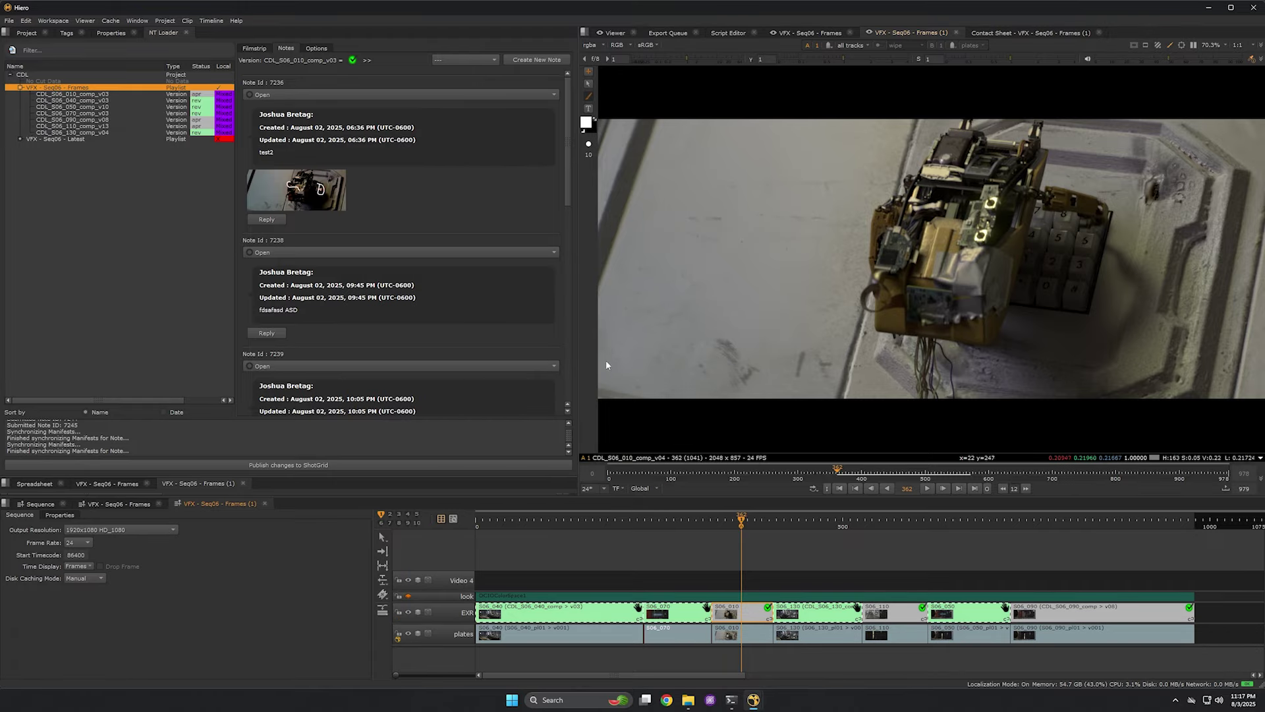
{"action": "double_click", "coordinate": [461, 582]}
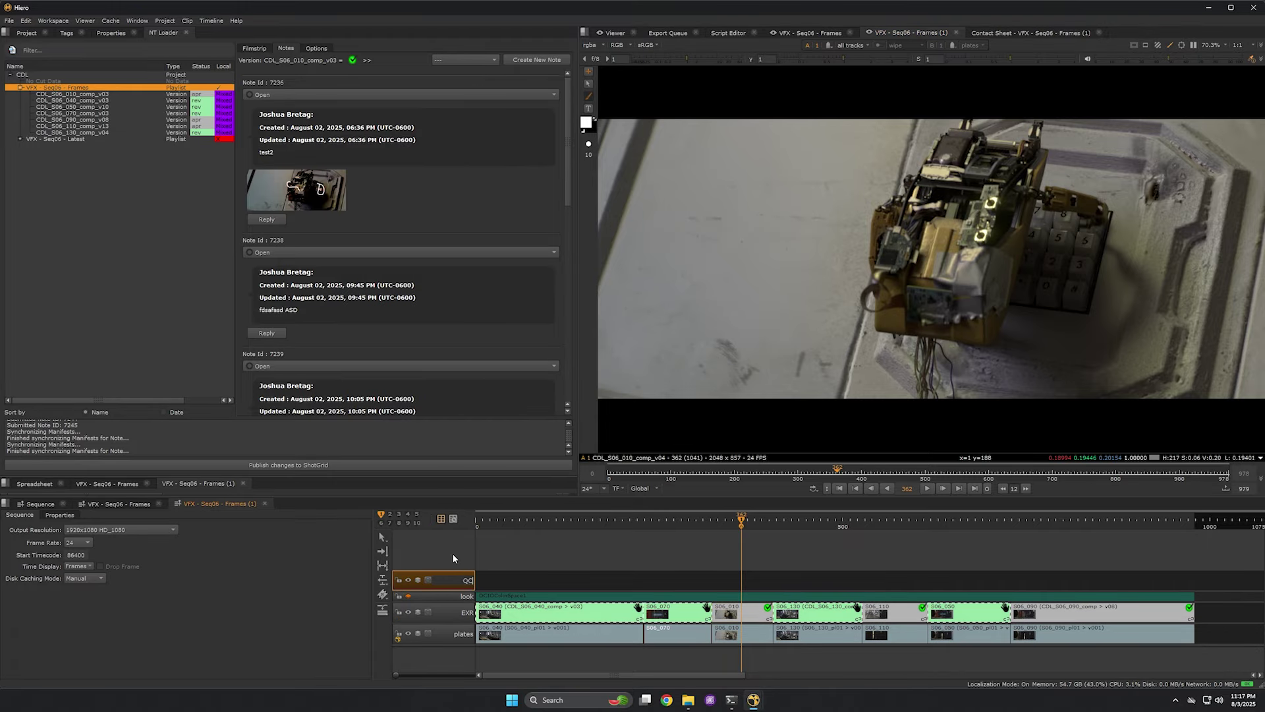
{"action": "key", "text": "Return"}
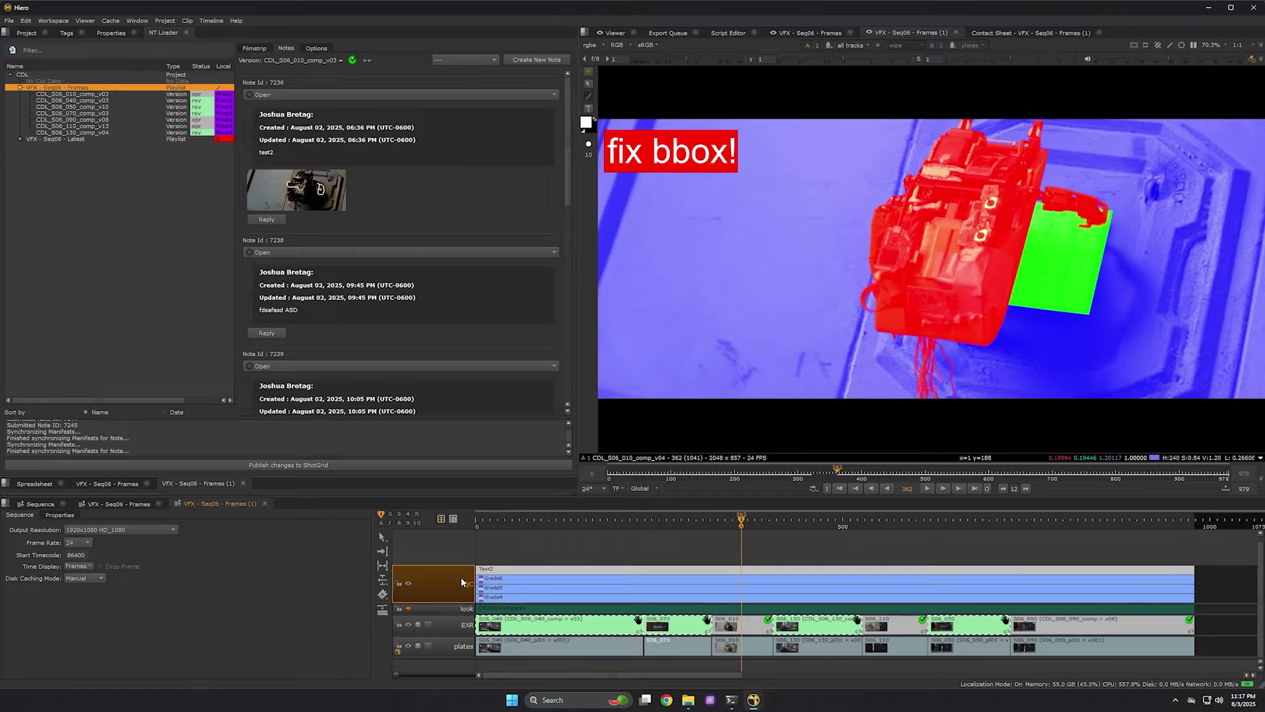
Disable the Text2 effect on the QC track and scrub through S06_010 and S06_070 to check the grading matte overlay.
{"action": "left_click", "coordinate": [747, 569]}
{"action": "key", "text": "d"}
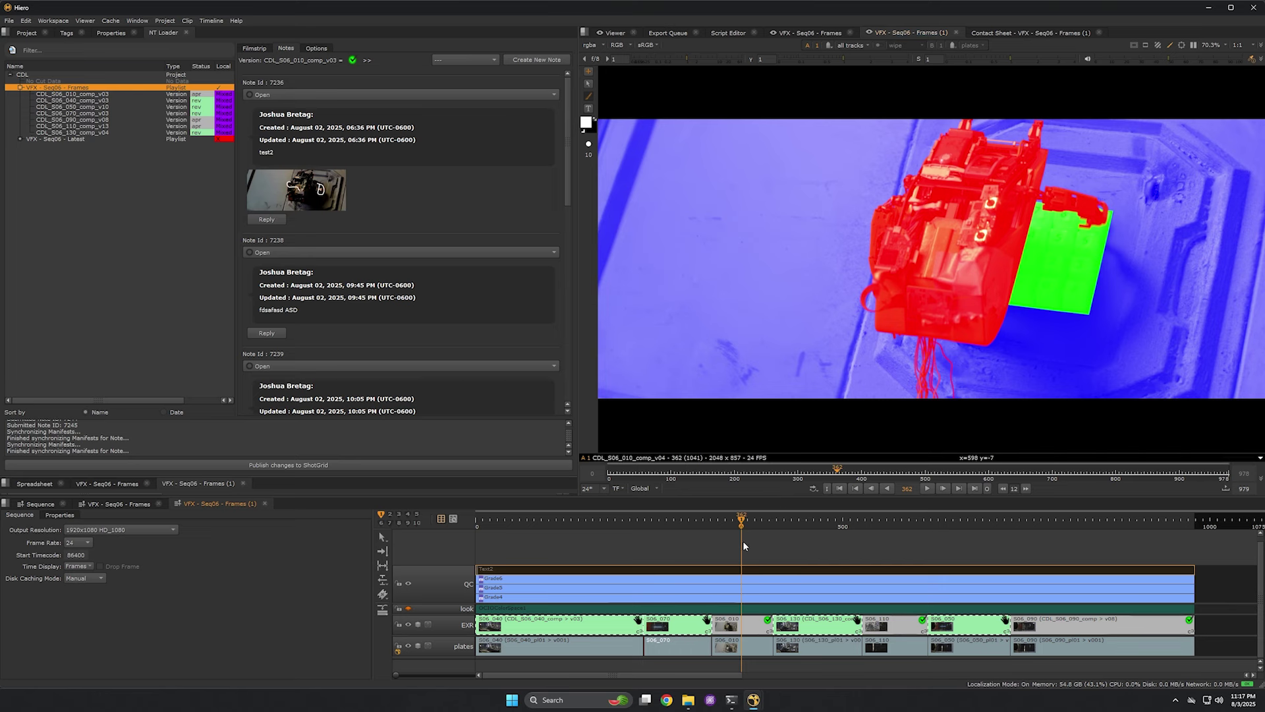
{"action": "left_click", "coordinate": [590, 45]}
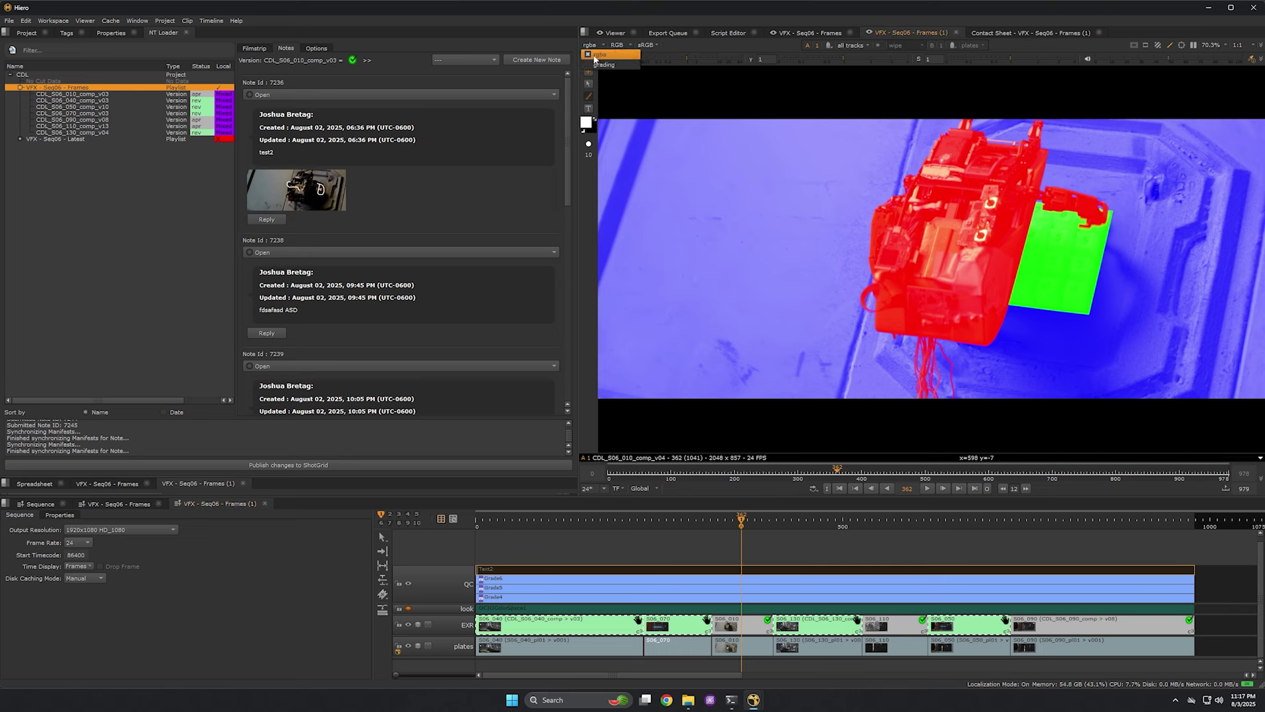
{"action": "left_click", "coordinate": [926, 369]}
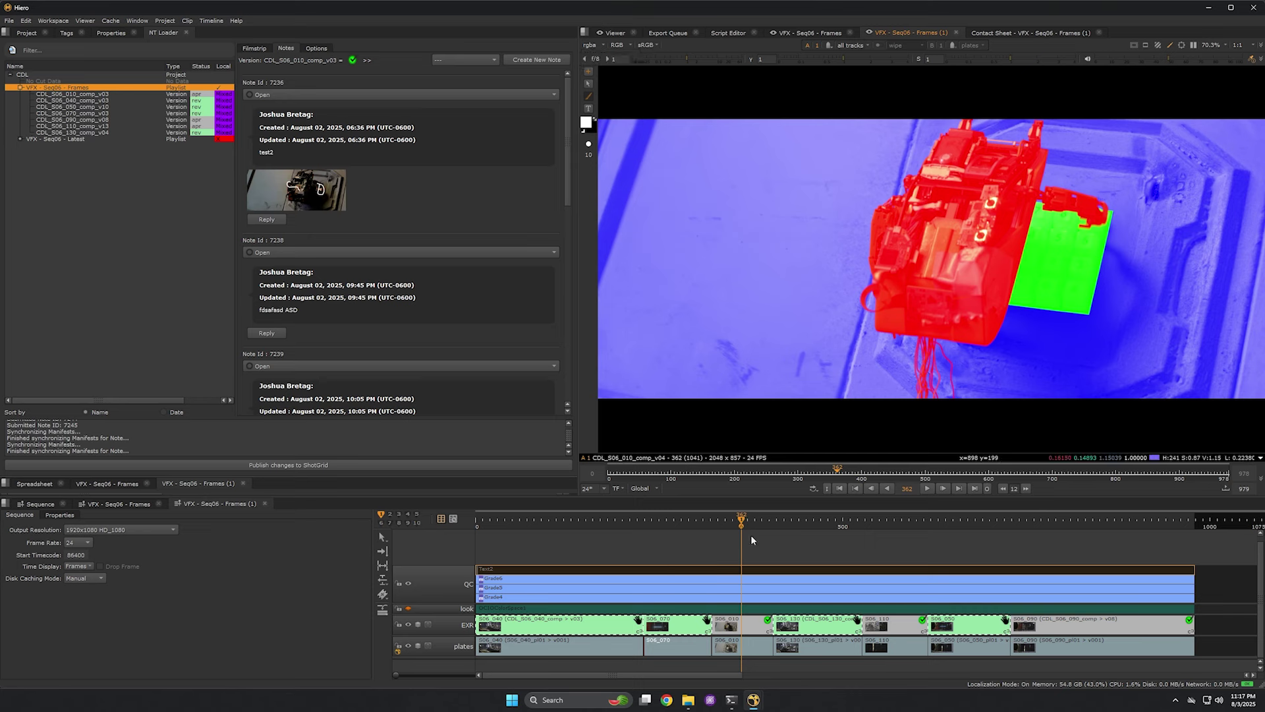
{"action": "left_click", "coordinate": [750, 554]}
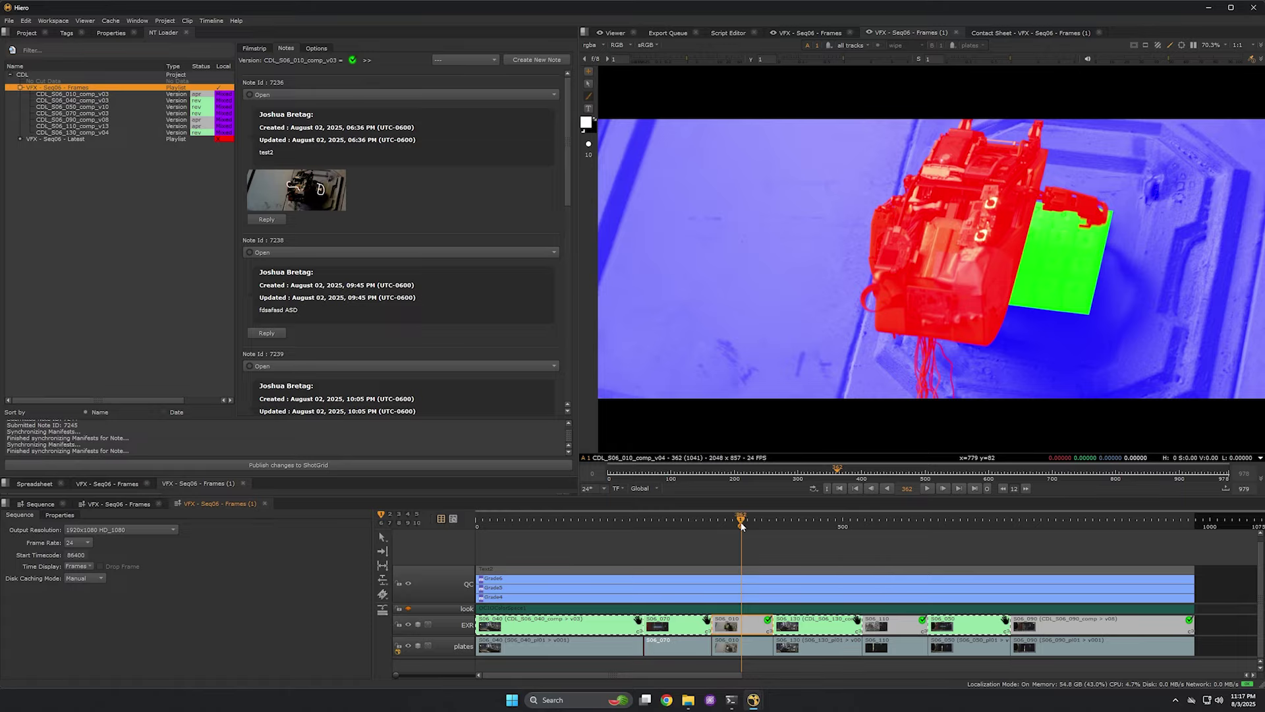
{"action": "left_click_drag", "start_coordinate": [741, 521], "coordinate": [643, 573]}
Enable the Text2 bounding-box check over S06_010 and open its properties to review the message expression.
{"action": "left_click", "coordinate": [750, 625]}
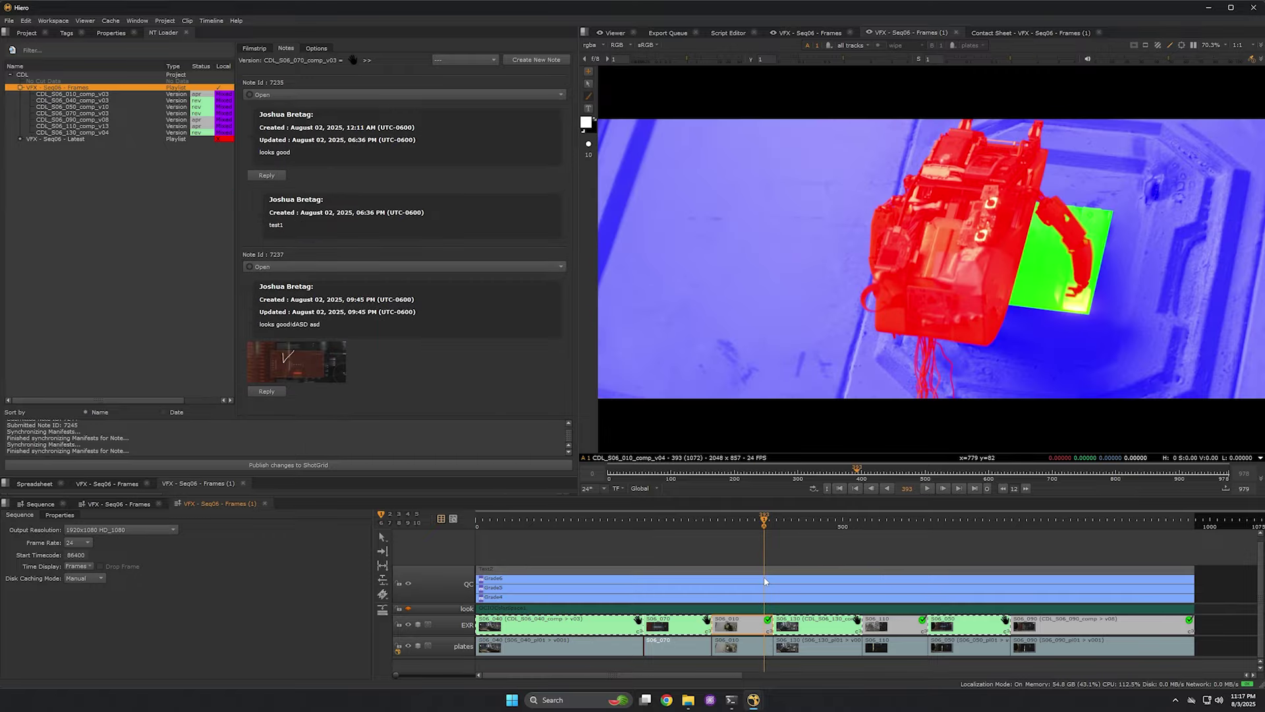
{"action": "left_click", "coordinate": [542, 570]}
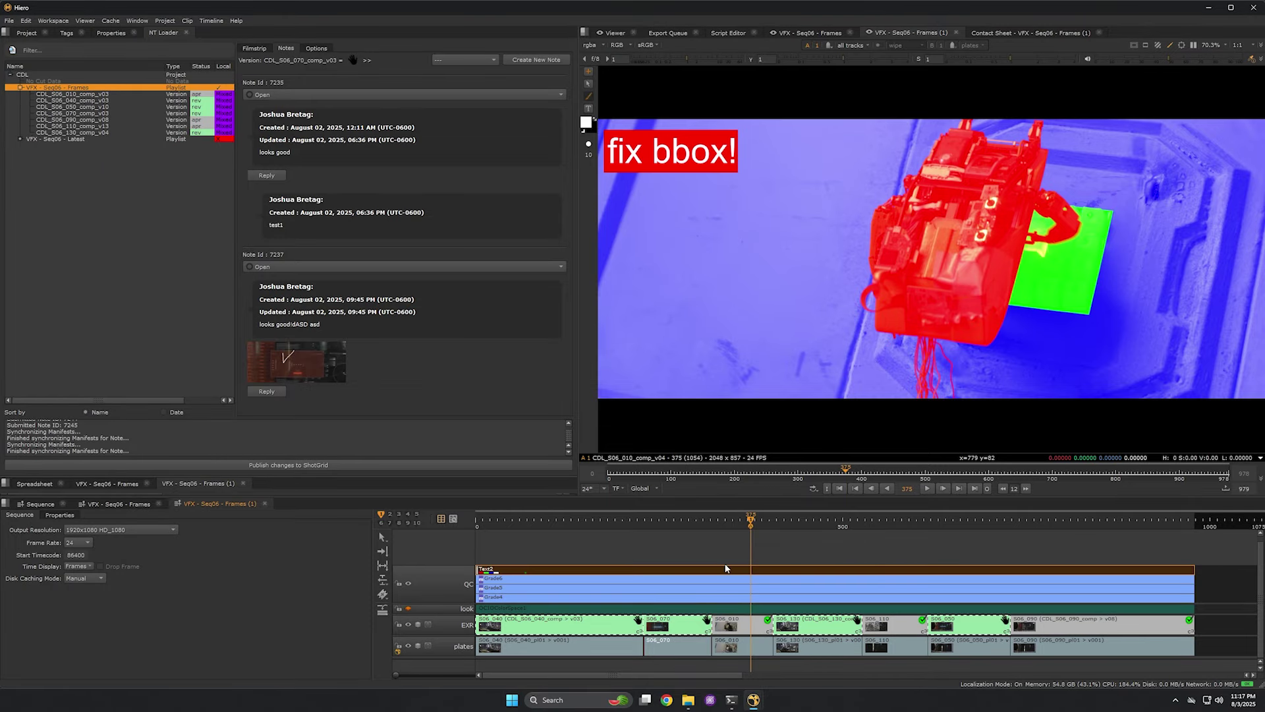
{"action": "double_click", "coordinate": [725, 570]}
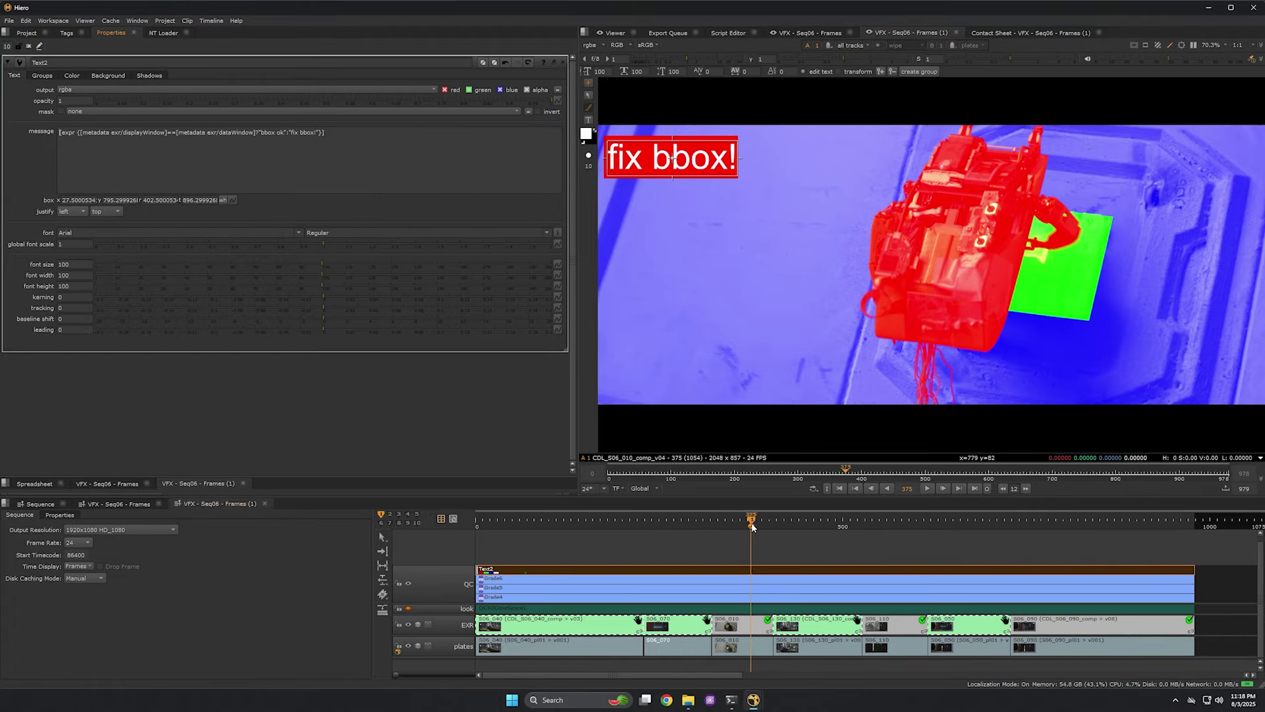
Disable the three Grade effects on the QC track and scrub and play S06_040 to review the bounding-box label.
{"action": "left_click", "coordinate": [530, 579]}
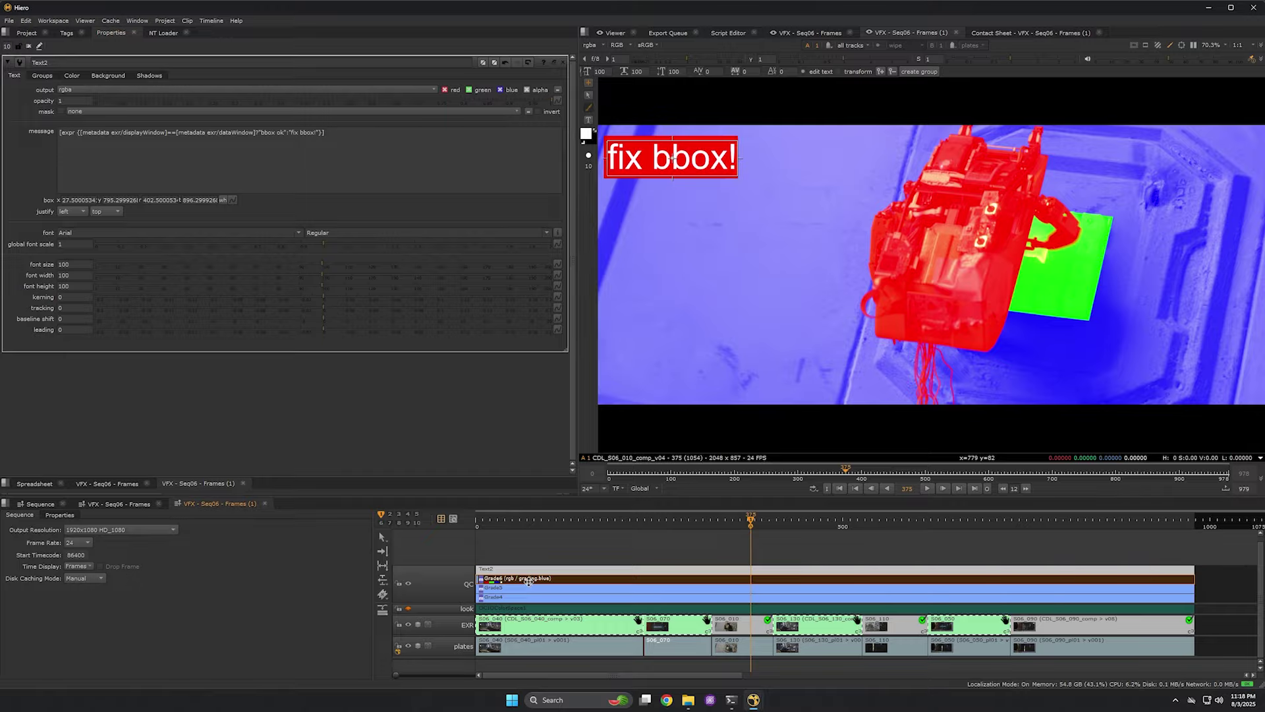
{"action": "left_click", "coordinate": [530, 587], "text": "shift"}
{"action": "left_click", "coordinate": [531, 597], "text": "shift"}
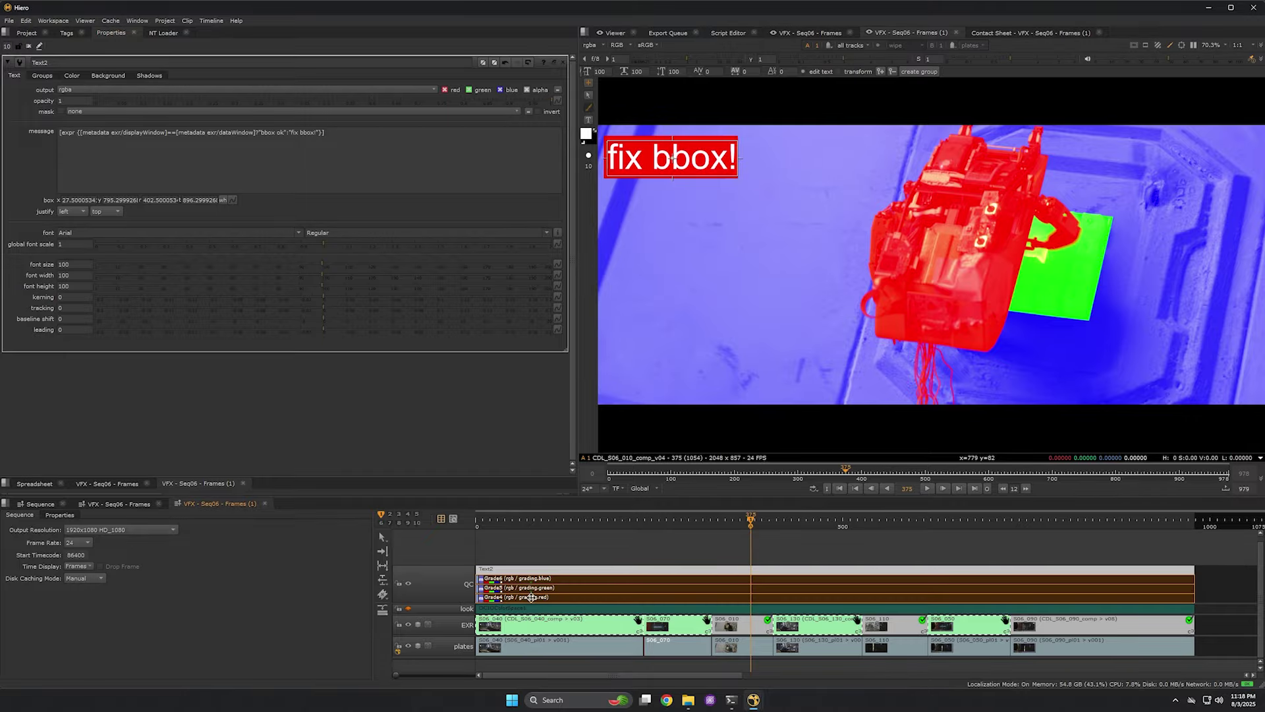
{"action": "key", "text": "d"}
{"action": "left_click_drag", "start_coordinate": [734, 528], "coordinate": [568, 548]}
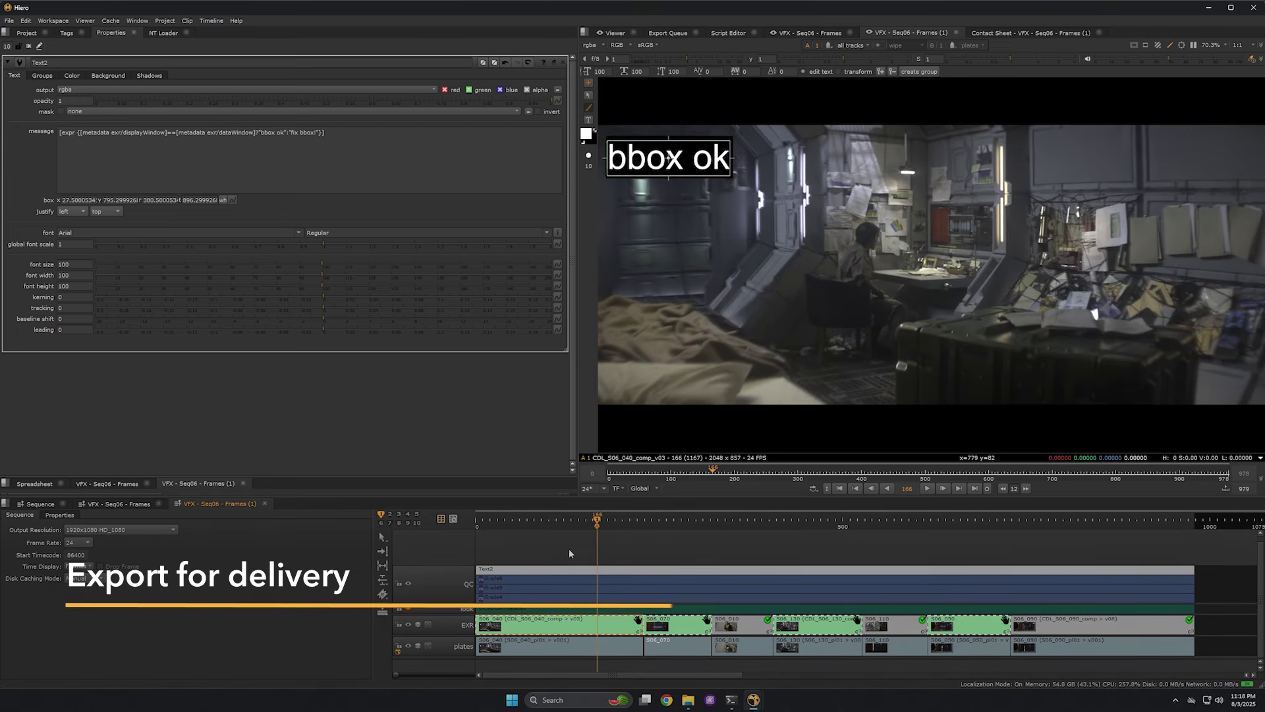
{"action": "key", "text": "space"}
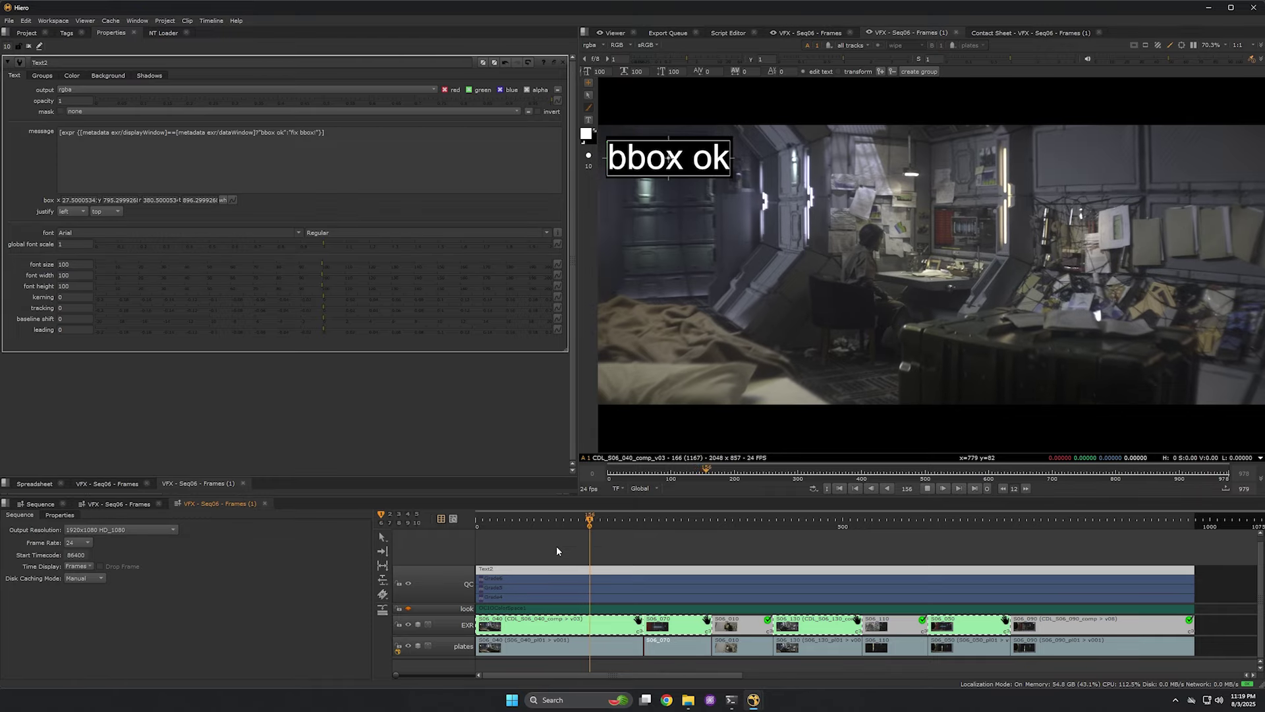
{"action": "left_click", "coordinate": [926, 489]}
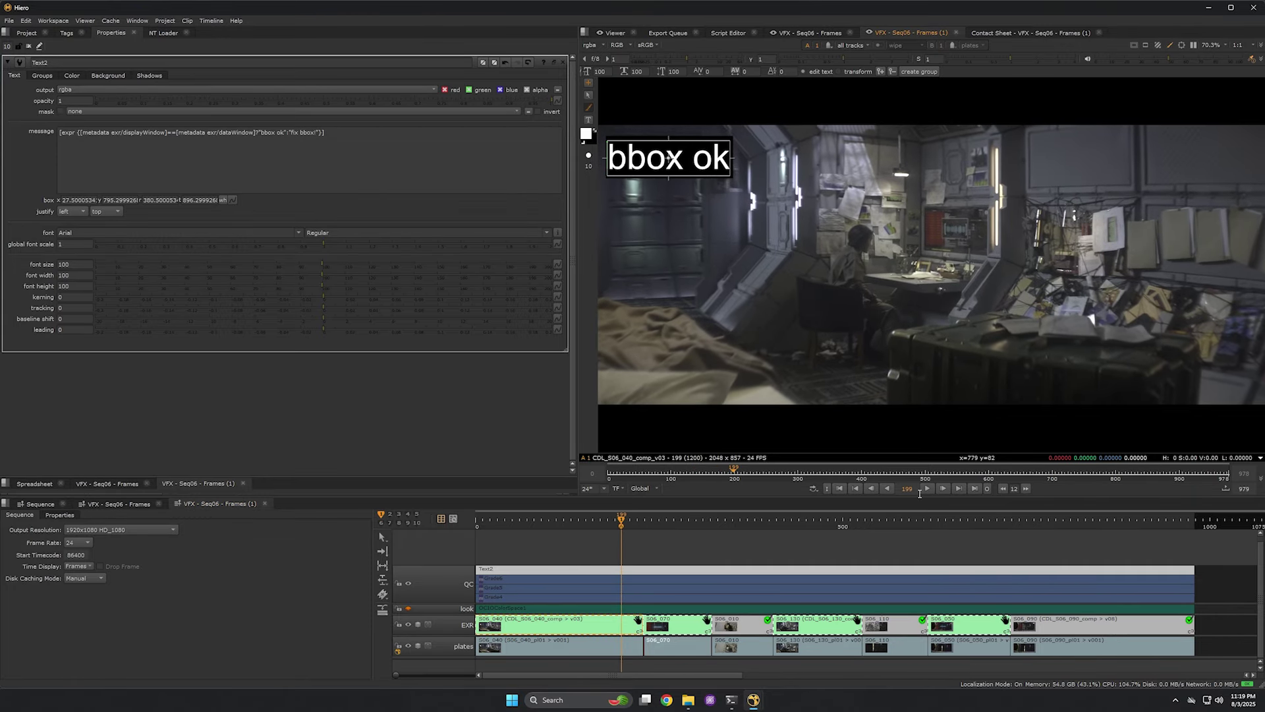